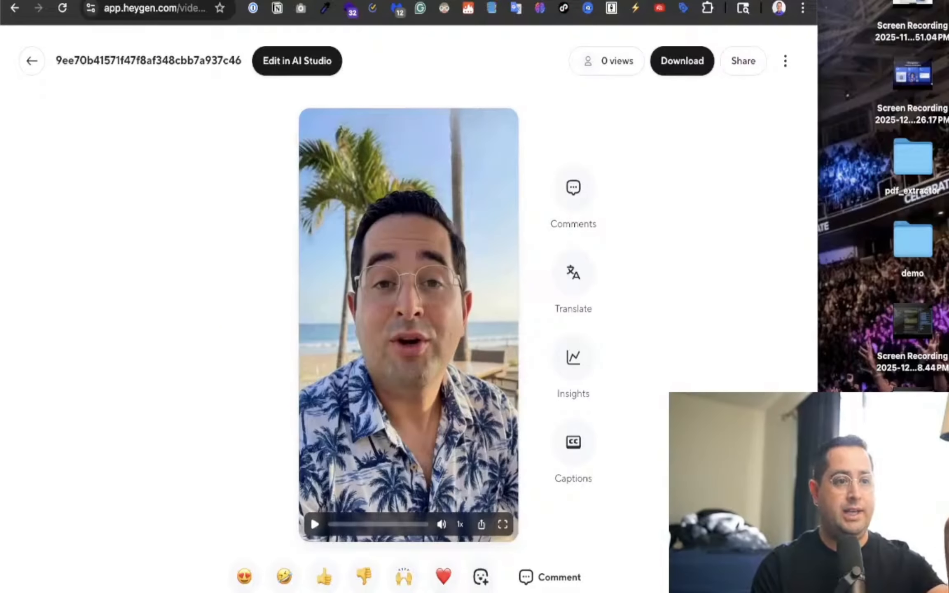
Start playing the beach avatar video in HeyGen.
scroll(498, 226, "up", 2)
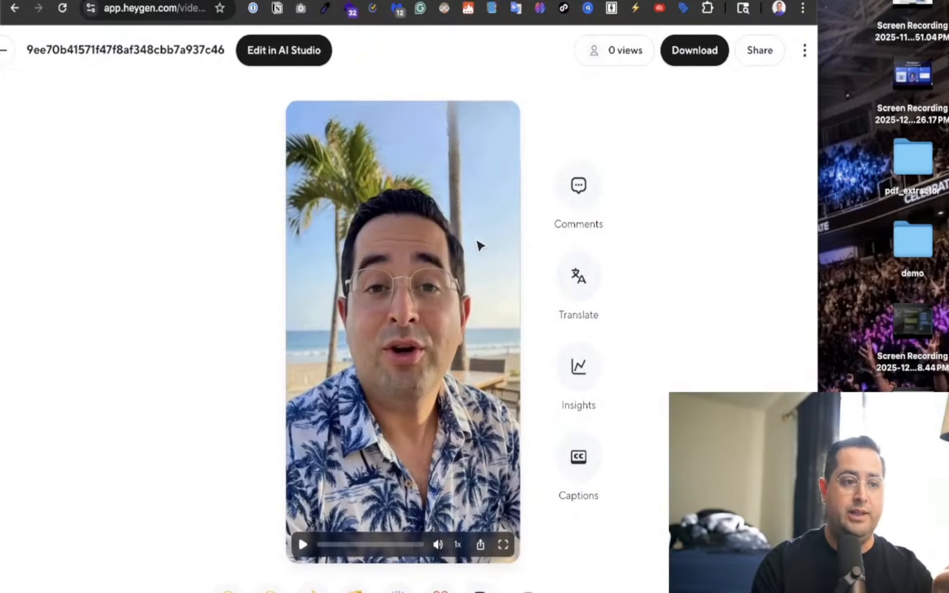
scroll(479, 246, "down", 2)
scroll(479, 246, "right", 1)
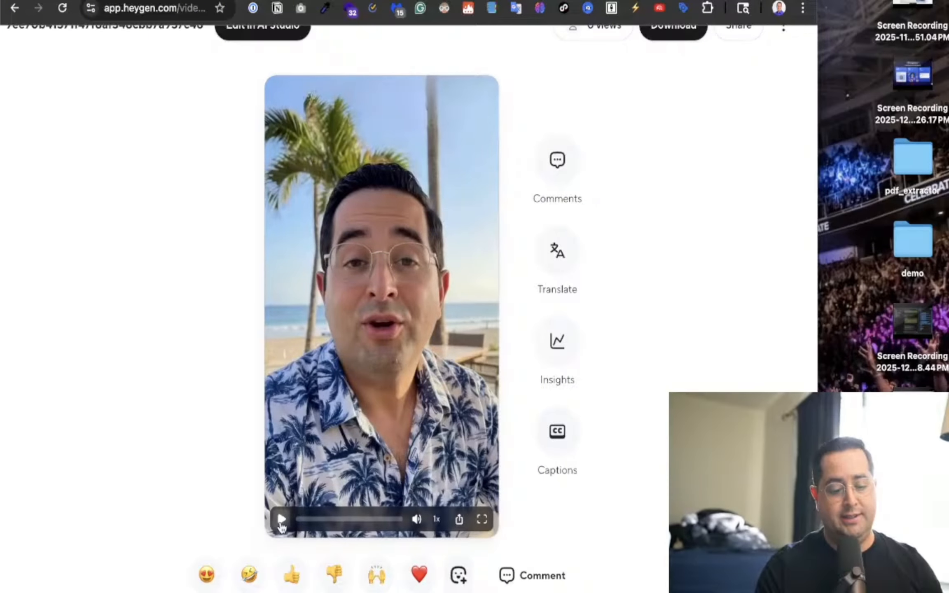
left_click(281, 520)
Watch the clip, then go back to the Projects list with the 28s and 35s videos.
scroll(357, 406, "up", 5)
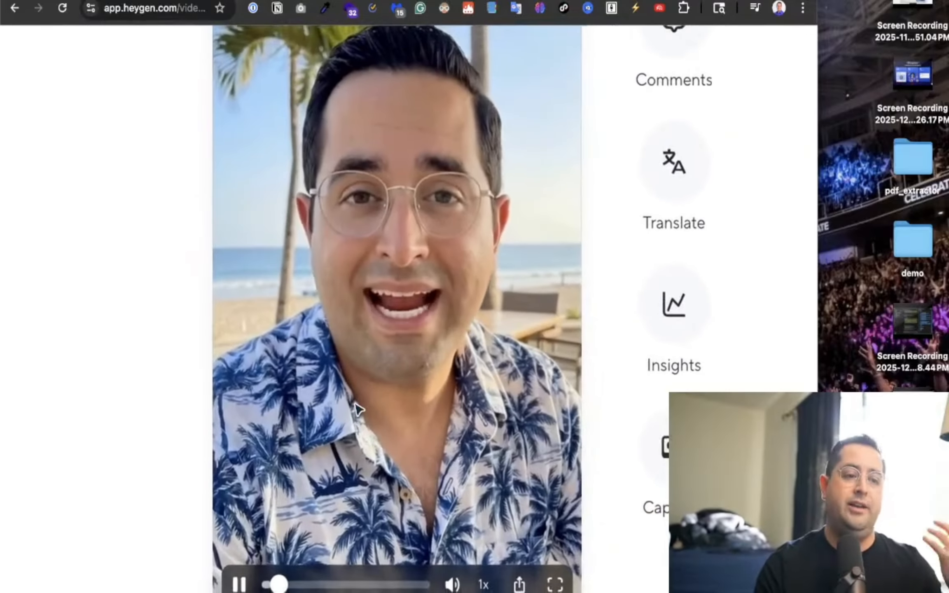
scroll(357, 407, "right", 4)
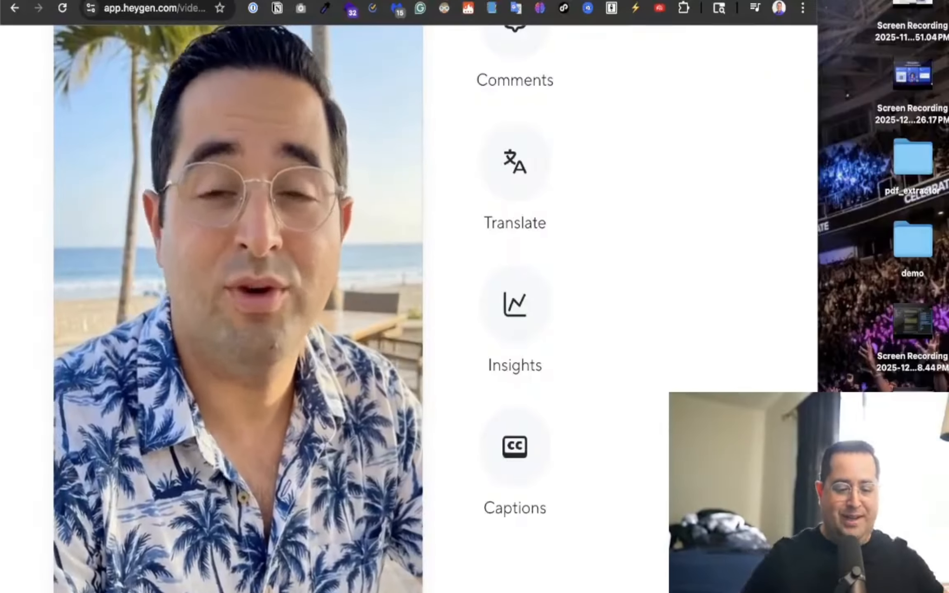
scroll(74, 181, "down", 5)
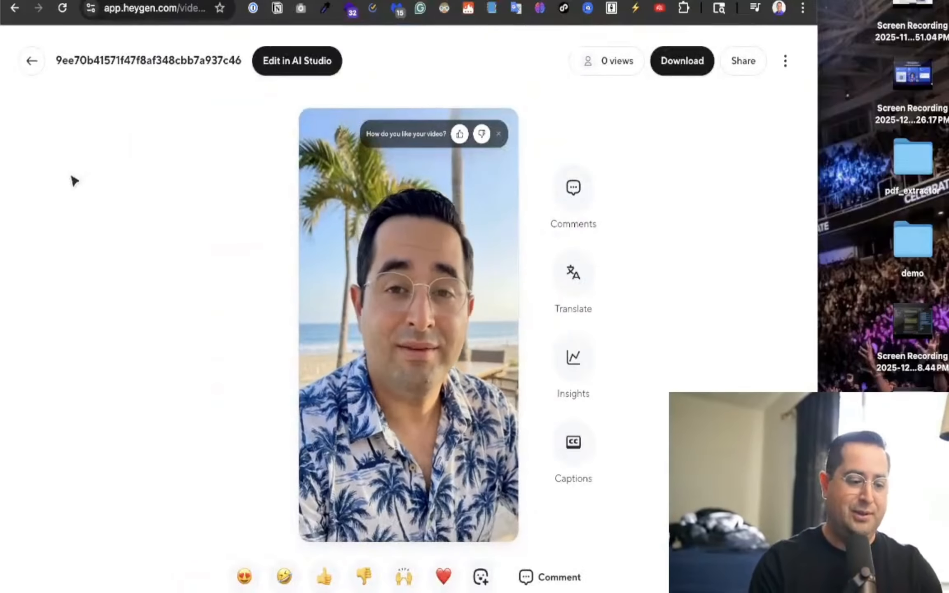
left_click(33, 60)
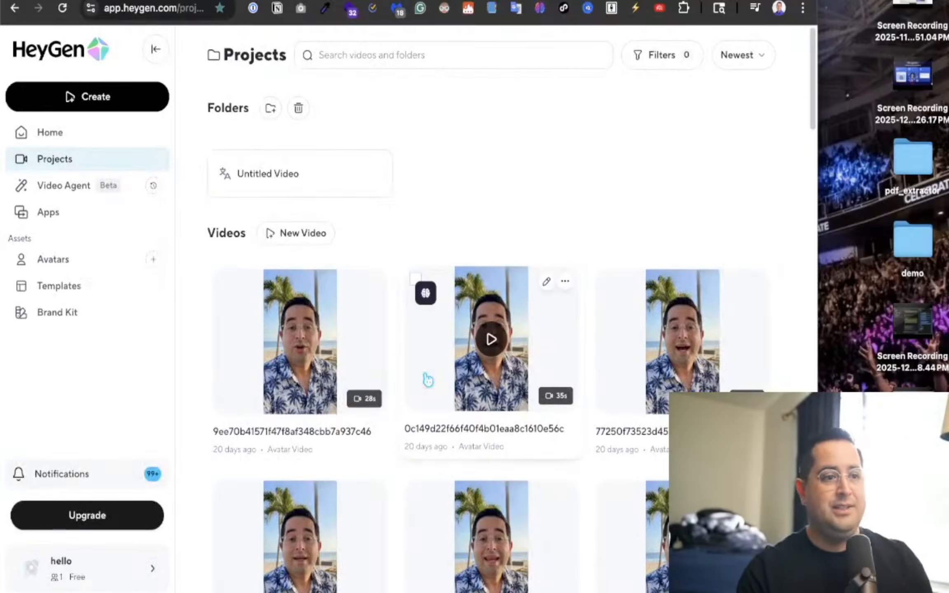
Scroll through the HeyGen projects, then browse Home and the Avatars library.
scroll(427, 378, "down", 3)
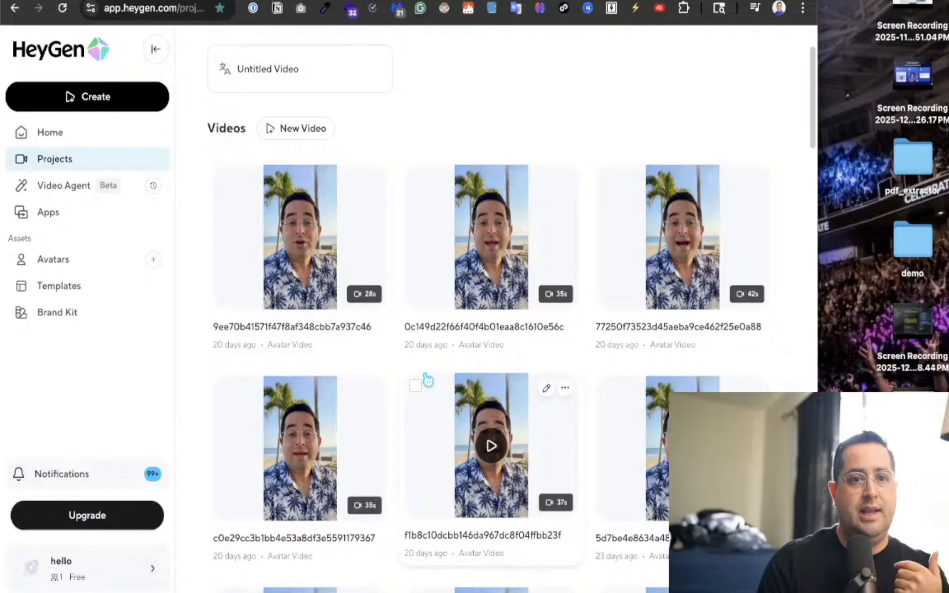
scroll(427, 379, "down", 1)
scroll(427, 379, "down", 10)
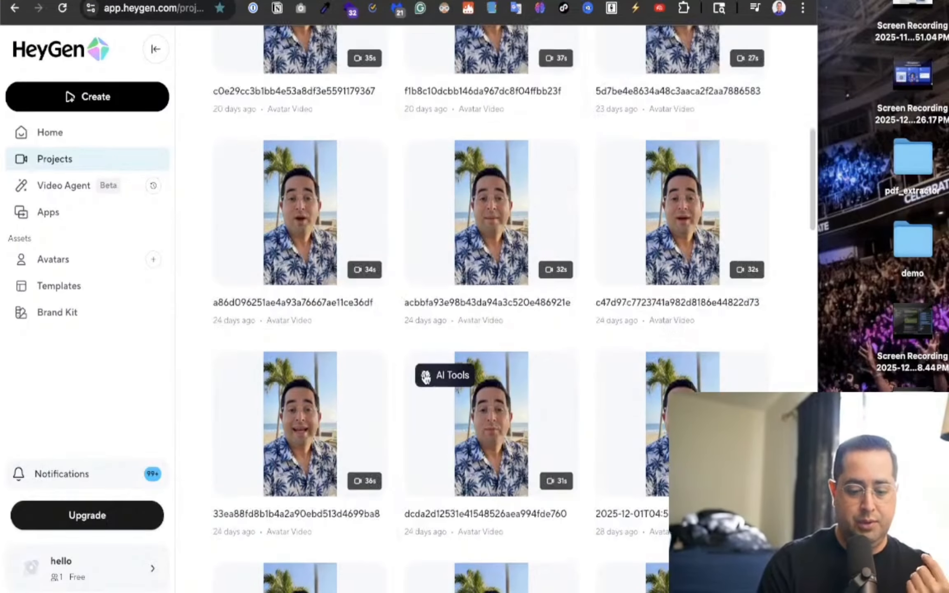
mouse_move(426, 375)
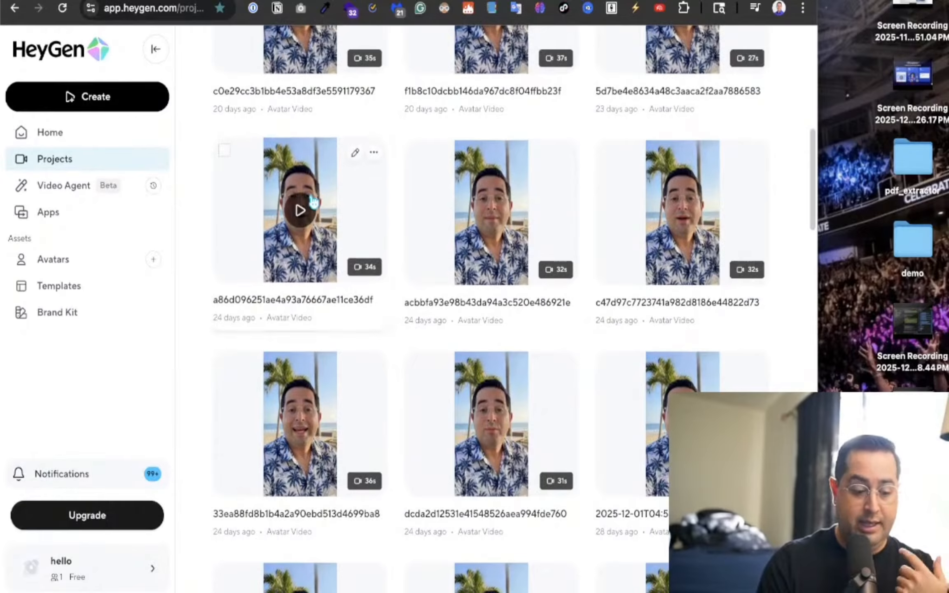
left_click(55, 132)
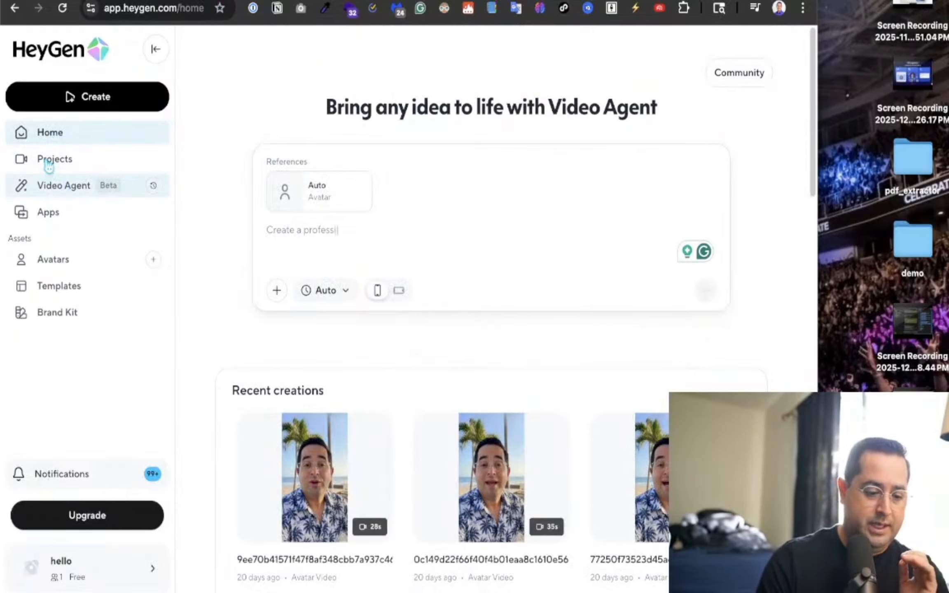
left_click(81, 268)
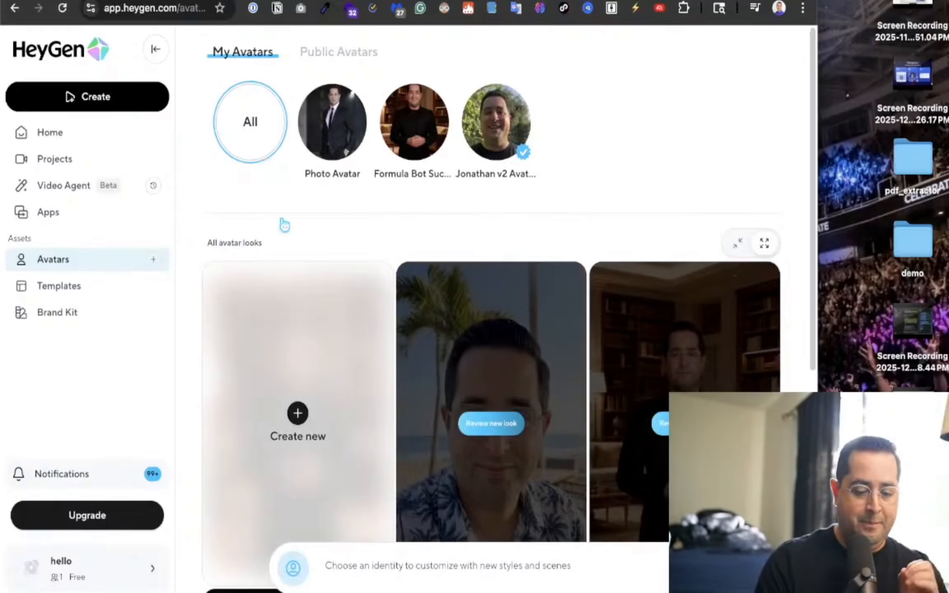
Open Google AI Studio's Playground by searching 'studio' in the quick launcher.
key("alt+space")
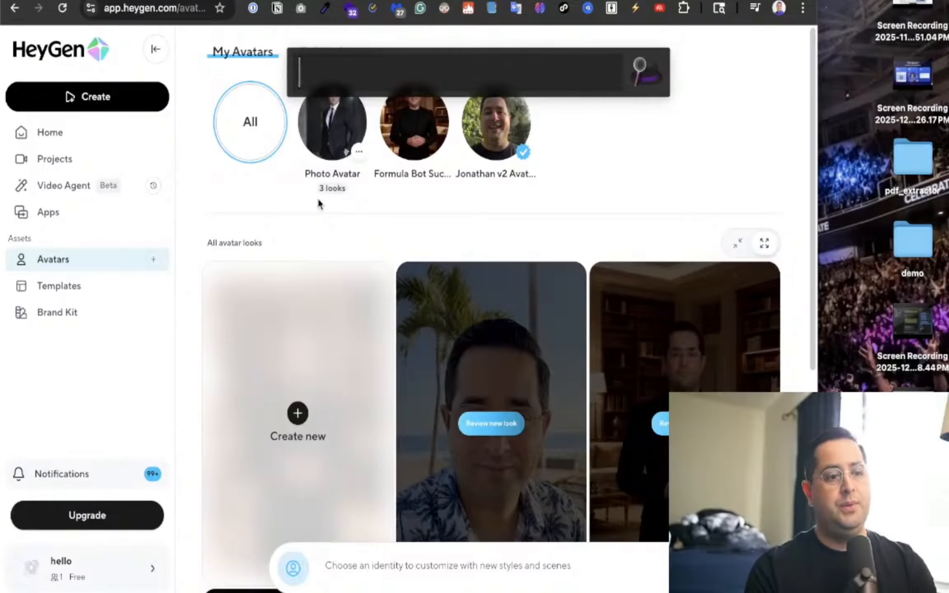
type("studio")
key("Return")
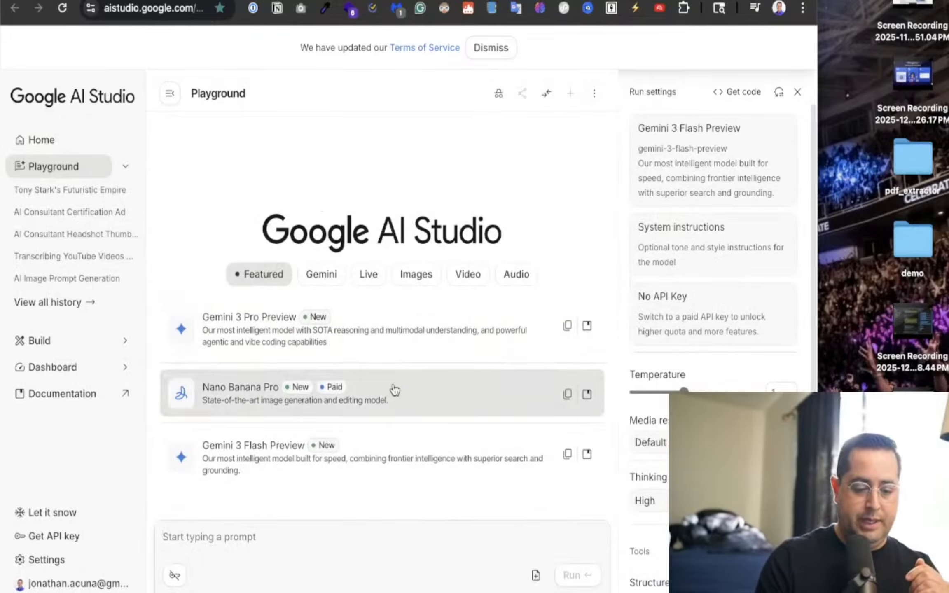
Choose the Nano Banana Pro model and link a paid API key.
left_click(394, 389)
left_click(383, 505)
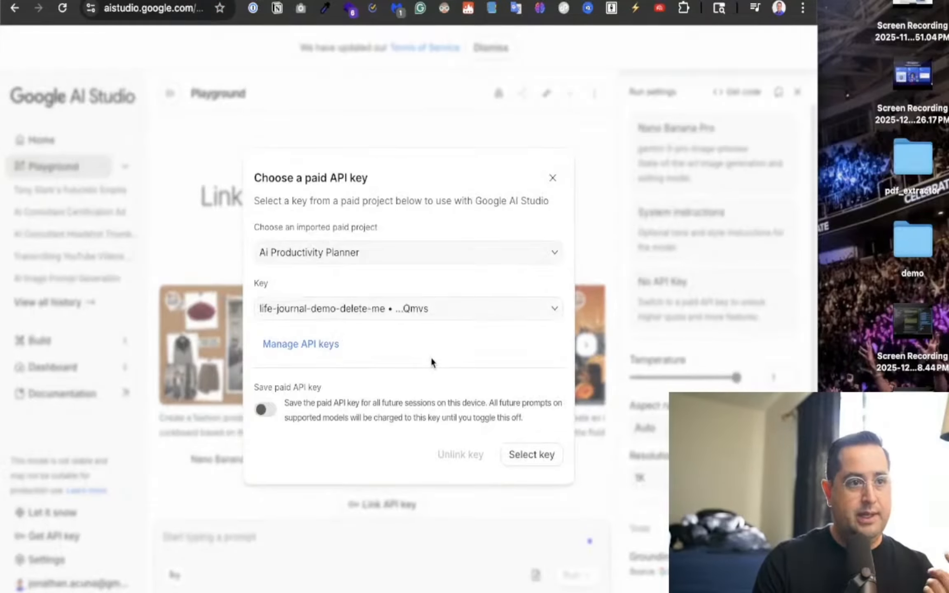
left_click(532, 456)
Close Run settings, narrow the browser window and collapse the navigation menu.
left_click(797, 92)
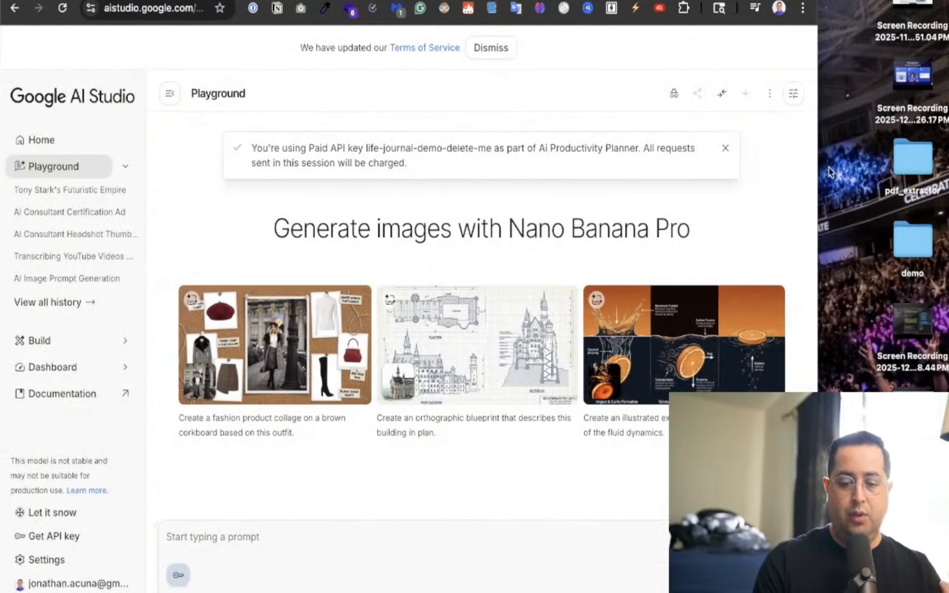
left_click_drag(817, 161, 697, 163)
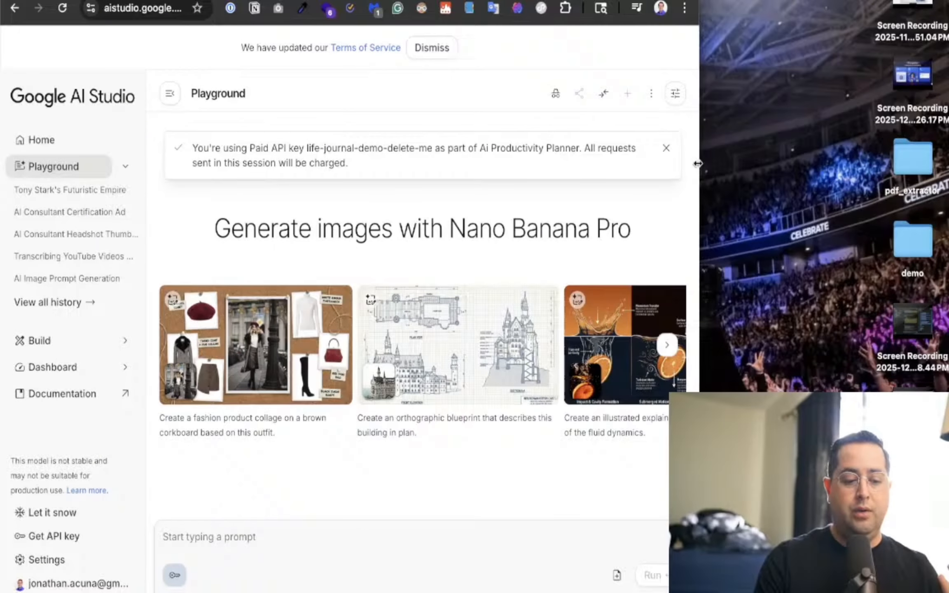
left_click(169, 93)
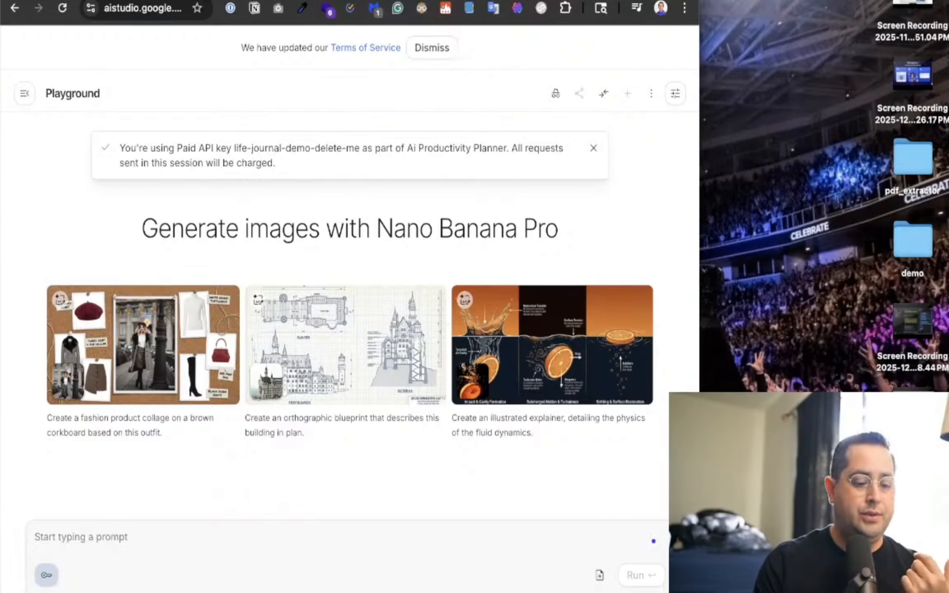
Upload Headshot.jpg from the Images folder as an attachment to the Nano Banana Pro prompt.
left_click(600, 575)
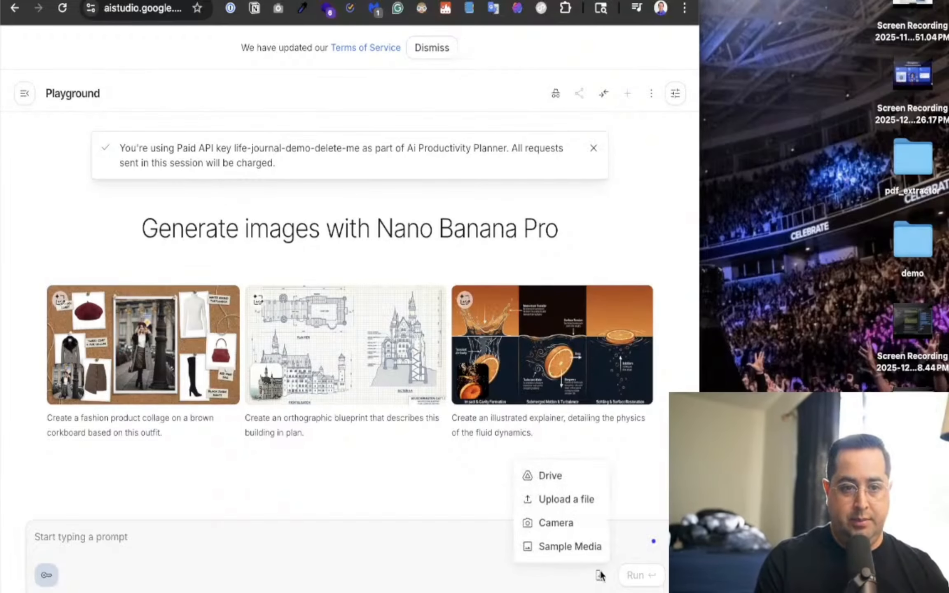
left_click(556, 499)
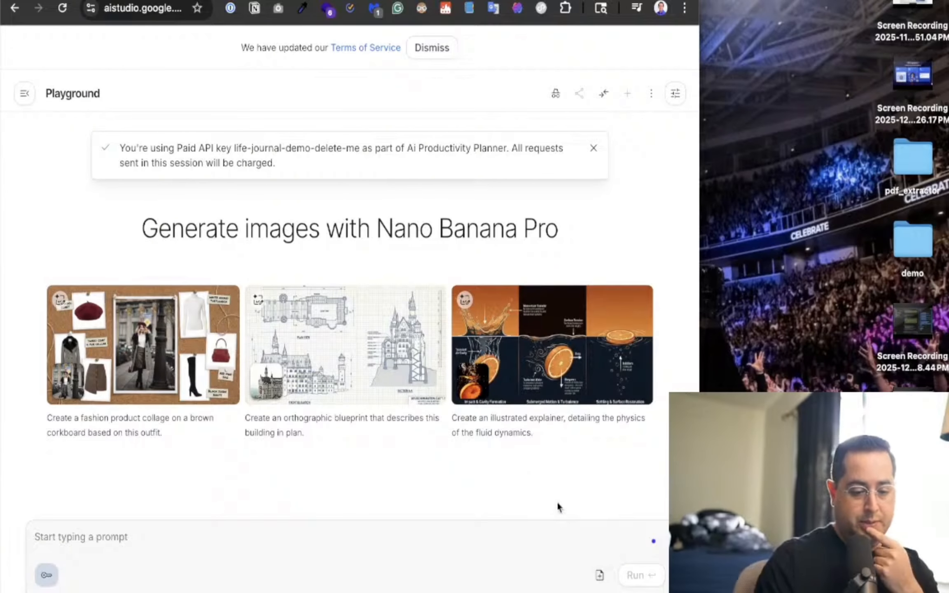
left_click(137, 300)
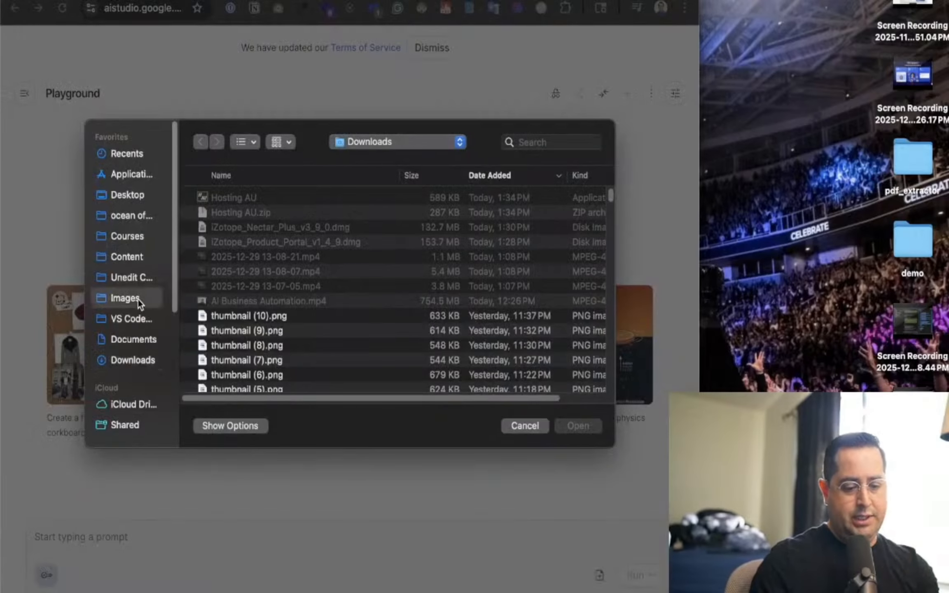
left_click(269, 211)
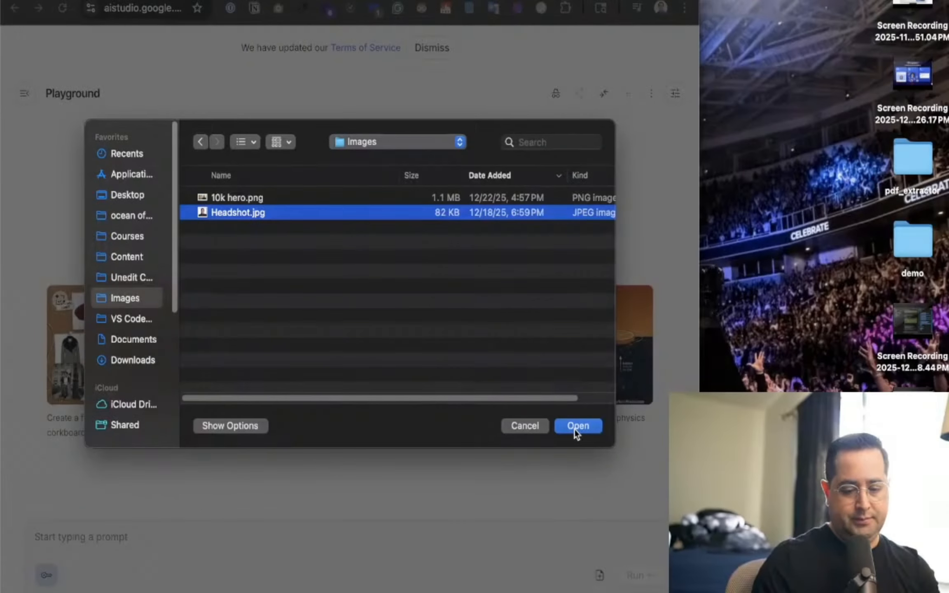
left_click(578, 425)
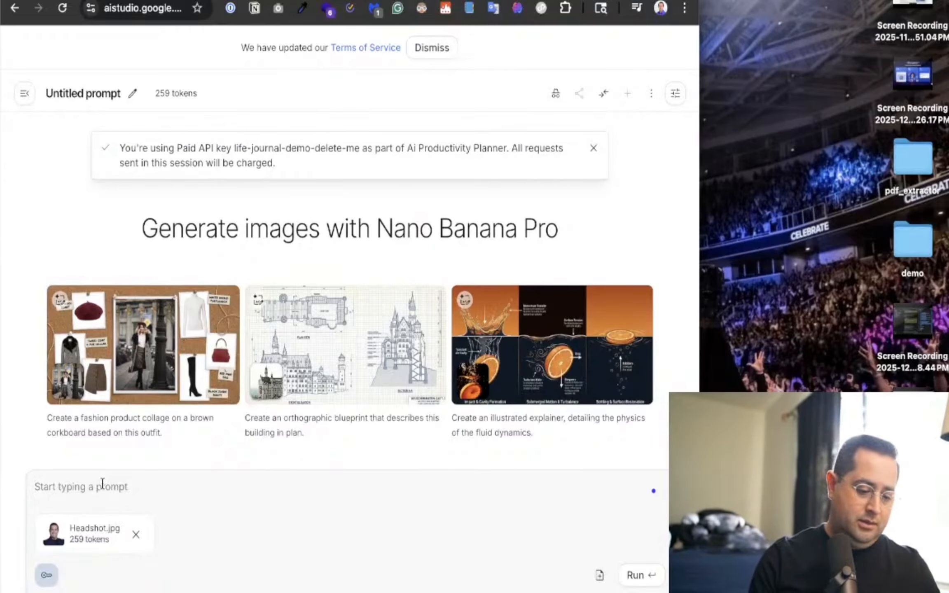
Paste the dictated 9:16 studio portrait prompt, add 'use head only replace outfit', and run it.
key("super+v")
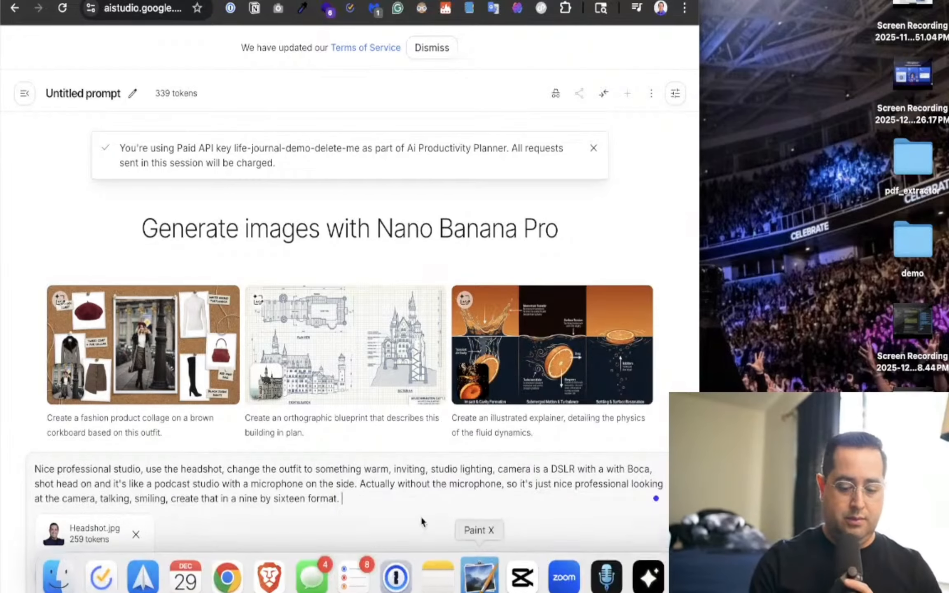
type("use hea")
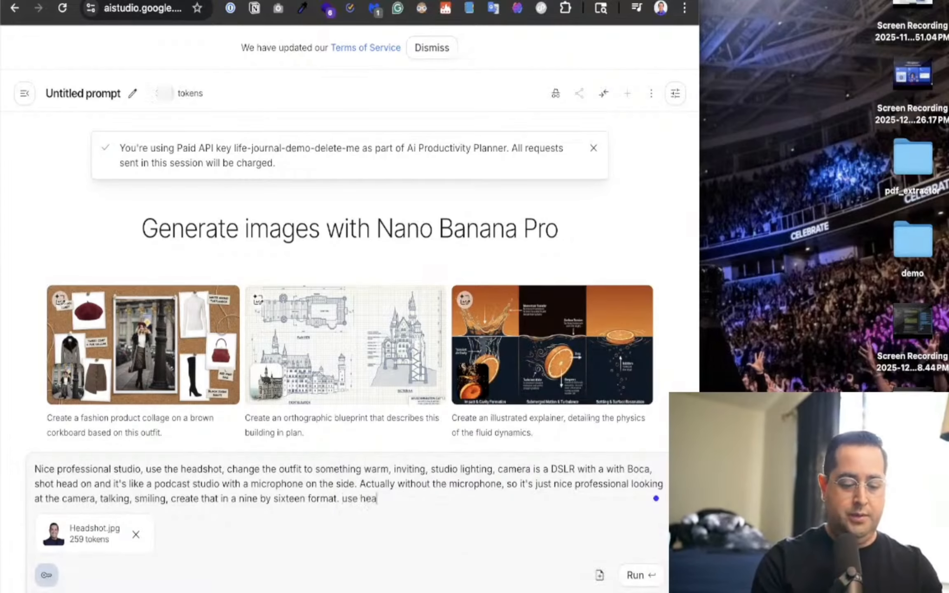
type("d only repl")
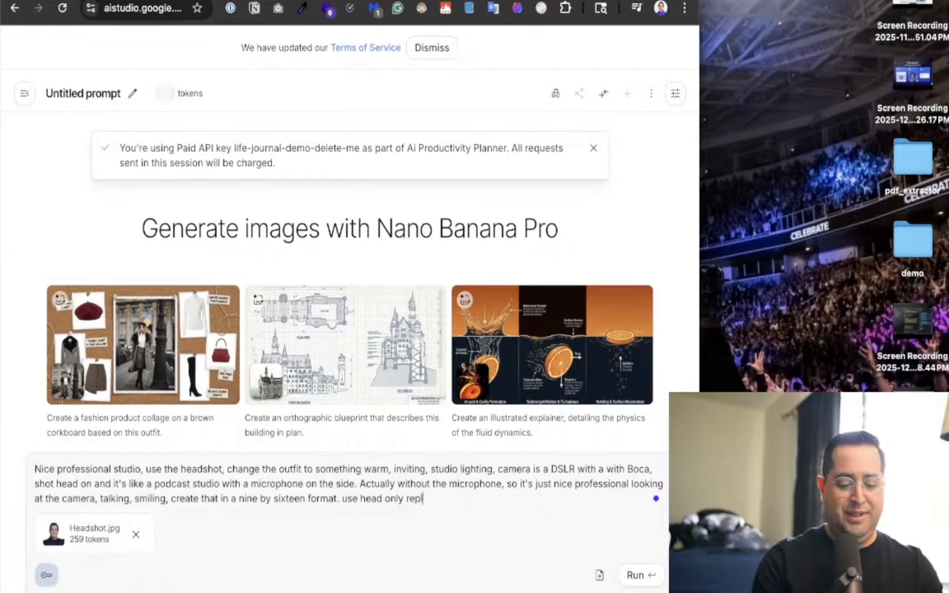
type("ace outfit")
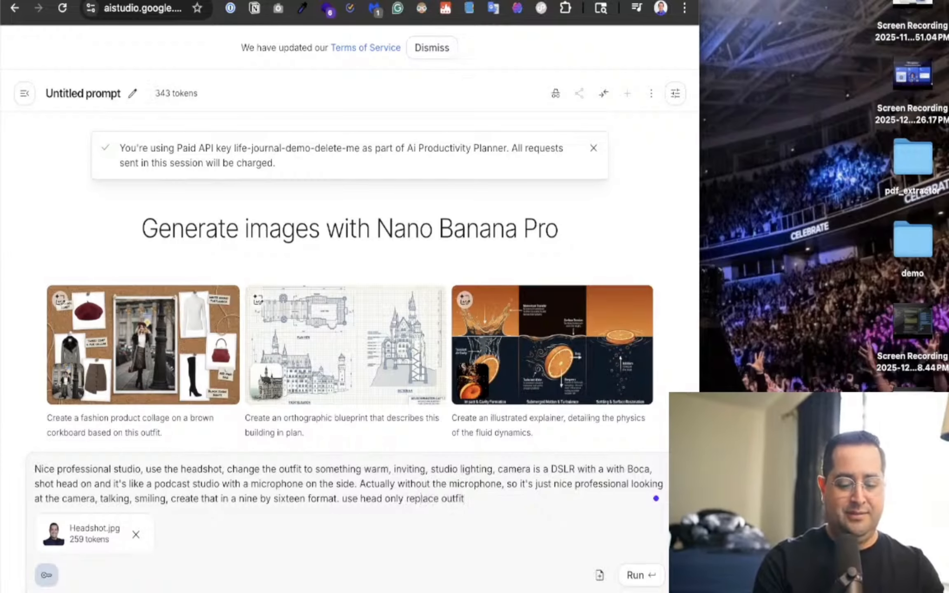
key("super+Return")
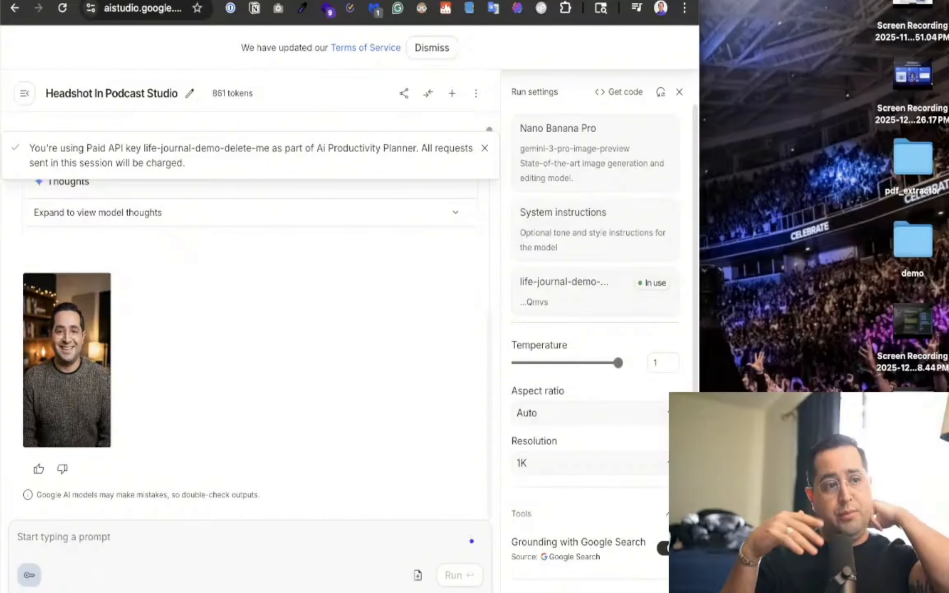
Copy the earlier podcast-studio headshot prompt from the chat history.
scroll(7, 379, "up", 5)
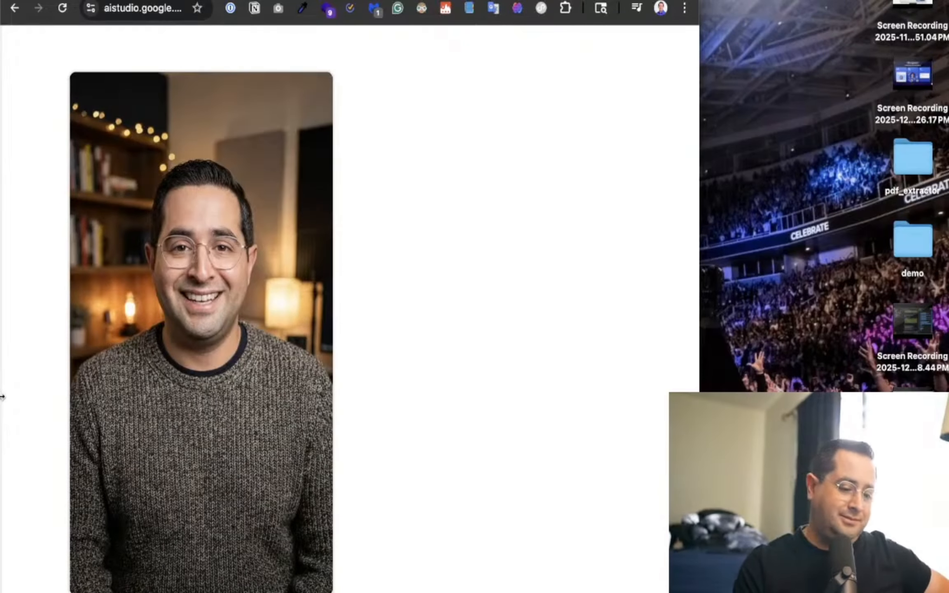
mouse_move(275, 419)
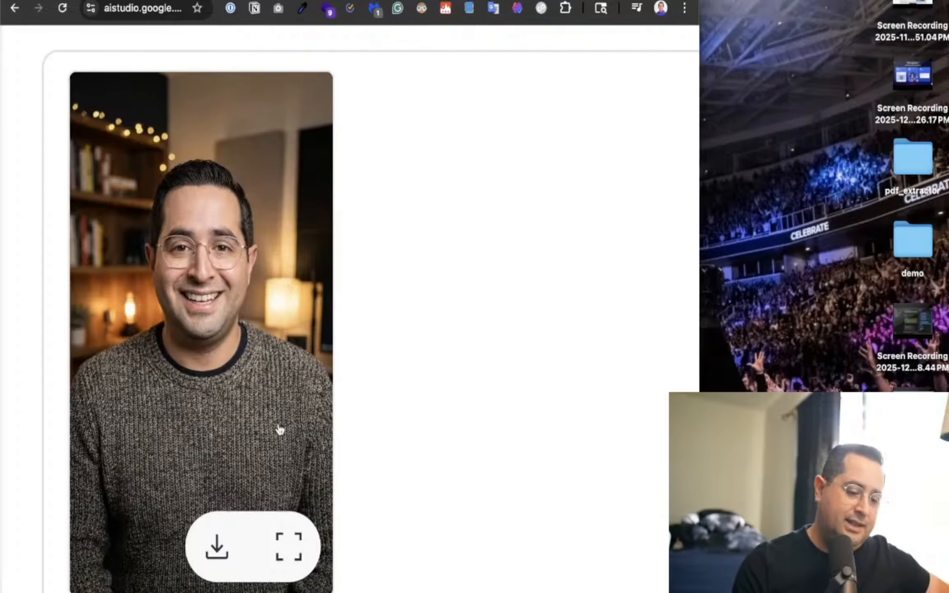
scroll(278, 426, "down", 3)
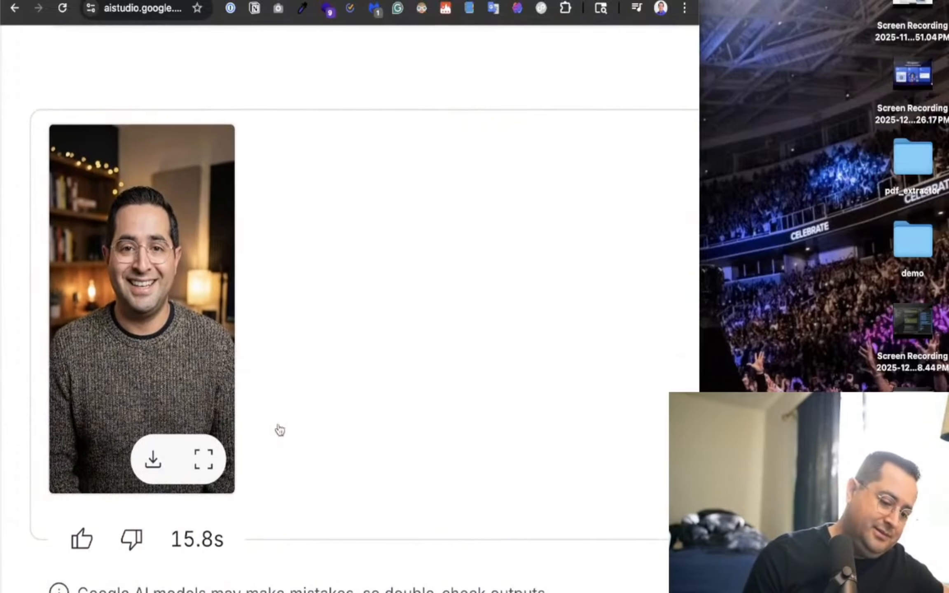
scroll(278, 426, "down", 3)
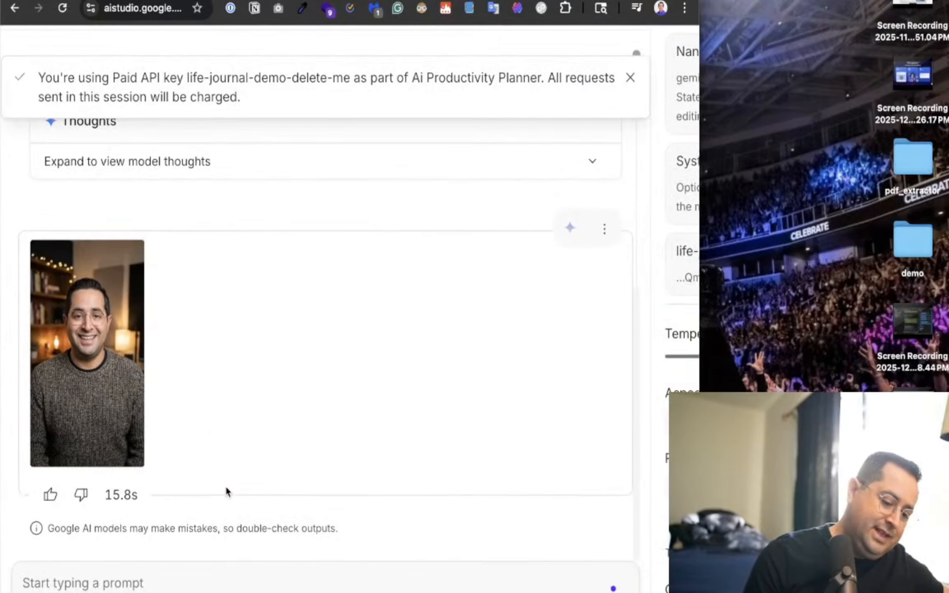
scroll(227, 488, "down", 3)
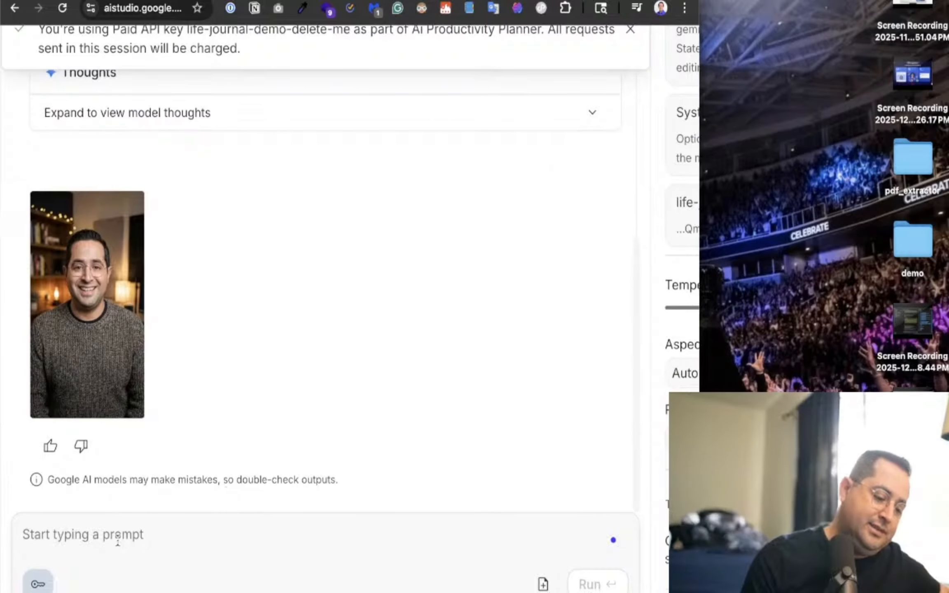
scroll(299, 182, "up", 4)
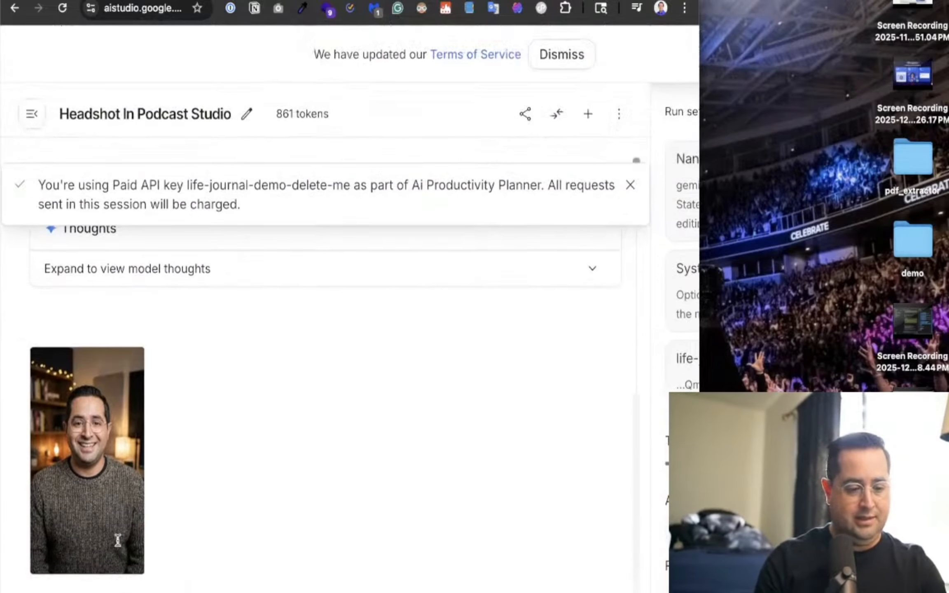
scroll(185, 391, "up", 8)
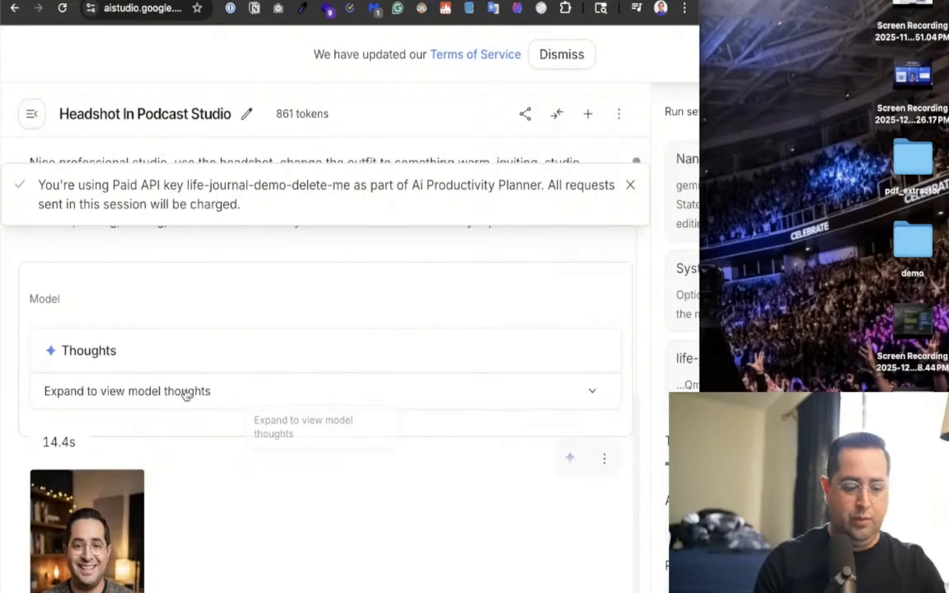
left_click_drag(568, 423, 23, 369)
key("super+c")
Paste the copied prompt, ending 'use head only replace outfit', into the empty prompt box.
scroll(19, 364, "down", 10)
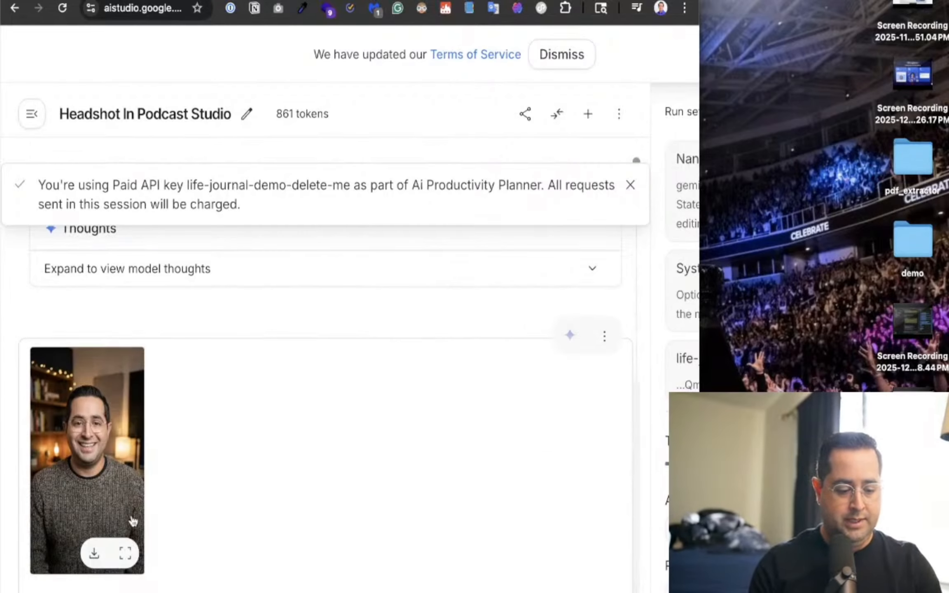
scroll(173, 520, "down", 4)
left_click(173, 520)
key("super+v")
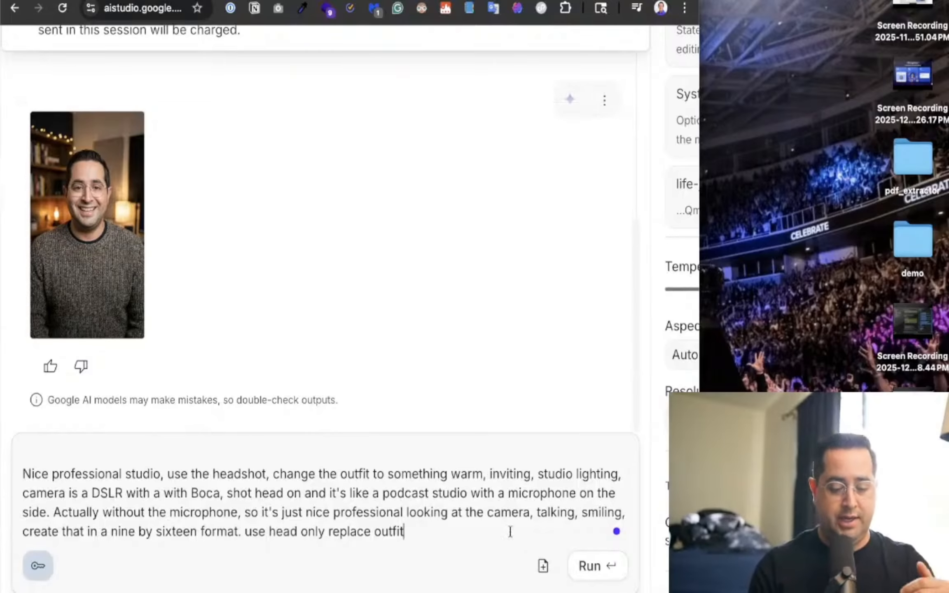
Attach Headshot.jpg from the Images folder to the reused prompt.
left_click(544, 569)
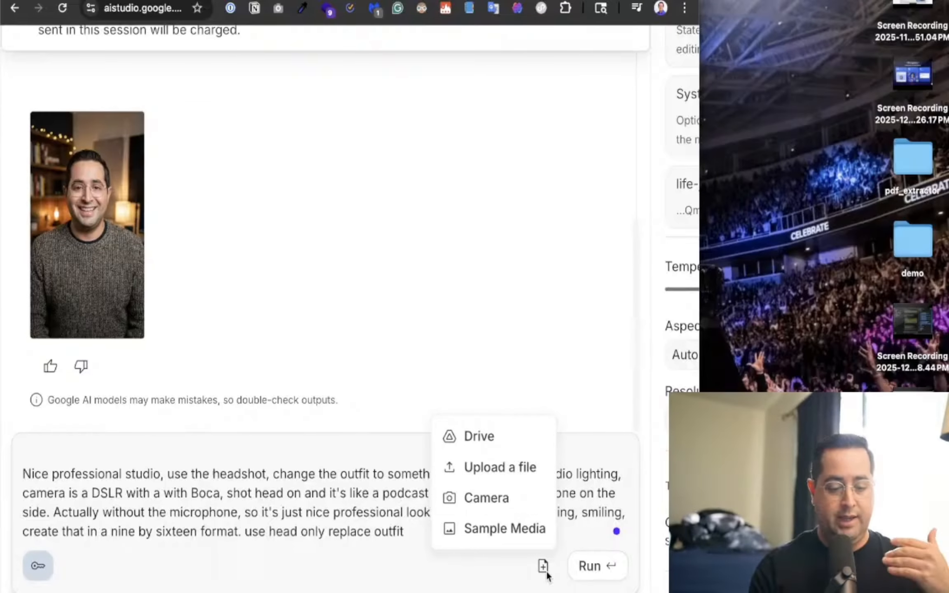
left_click(509, 477)
double_click(302, 211)
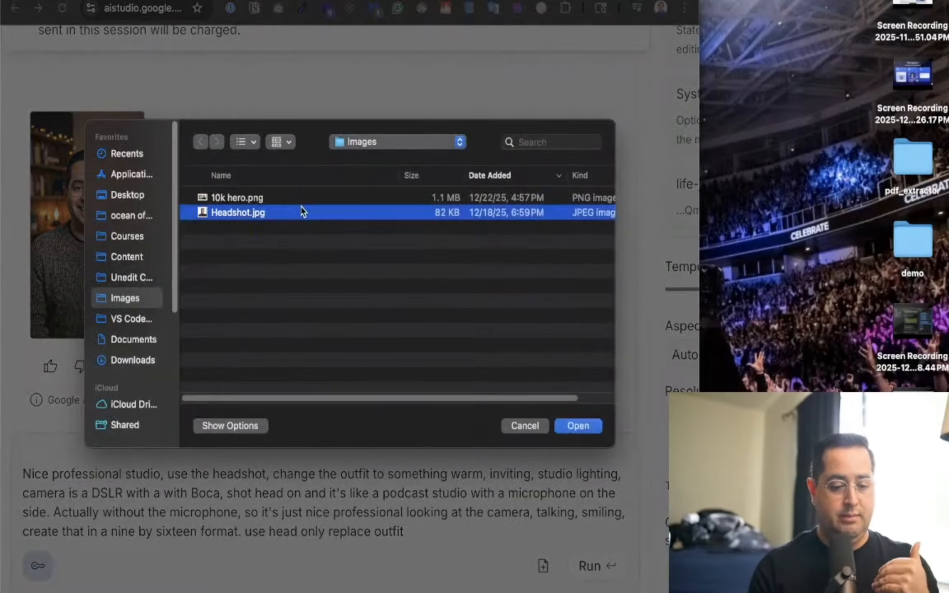
left_click_drag(431, 469, 238, 379)
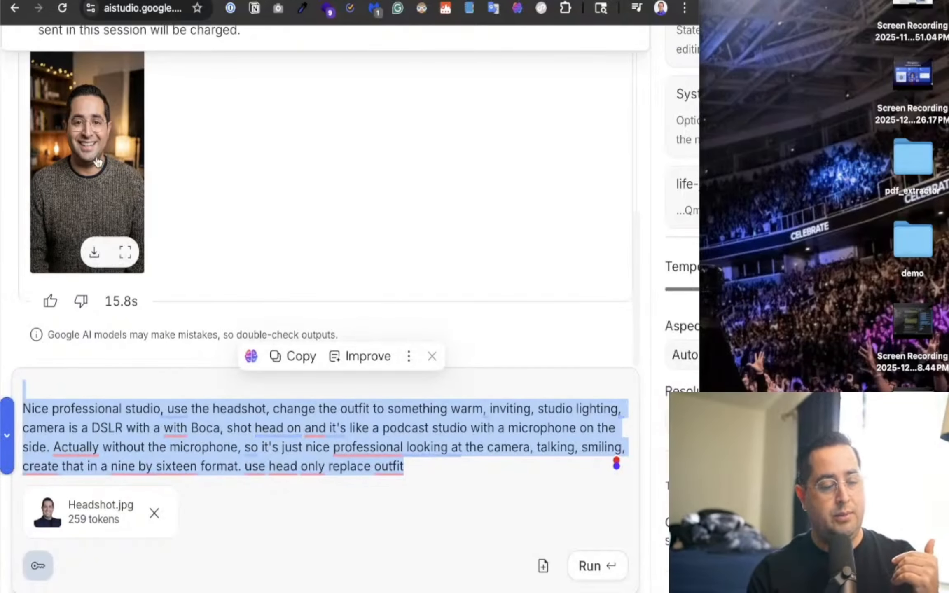
left_click(316, 195)
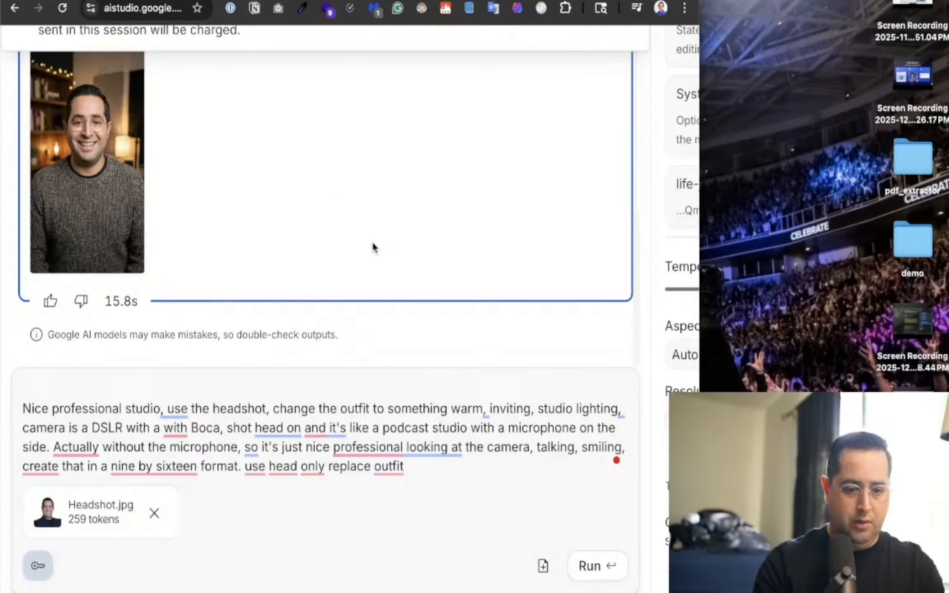
Launch Presentify from the launcher and turn on screen annotation.
key("alt+space")
type("pres")
key("Return")
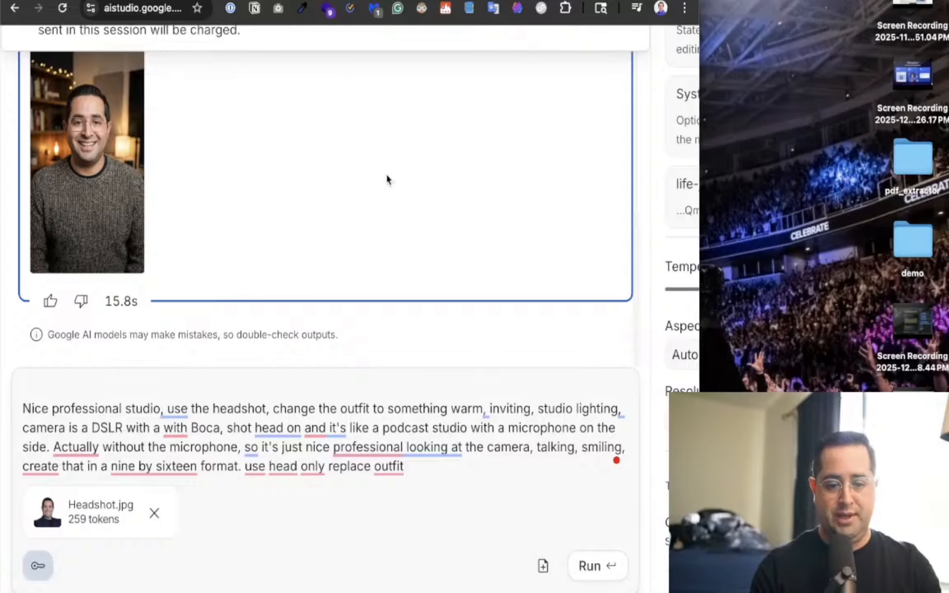
key("ctrl+alt+s")
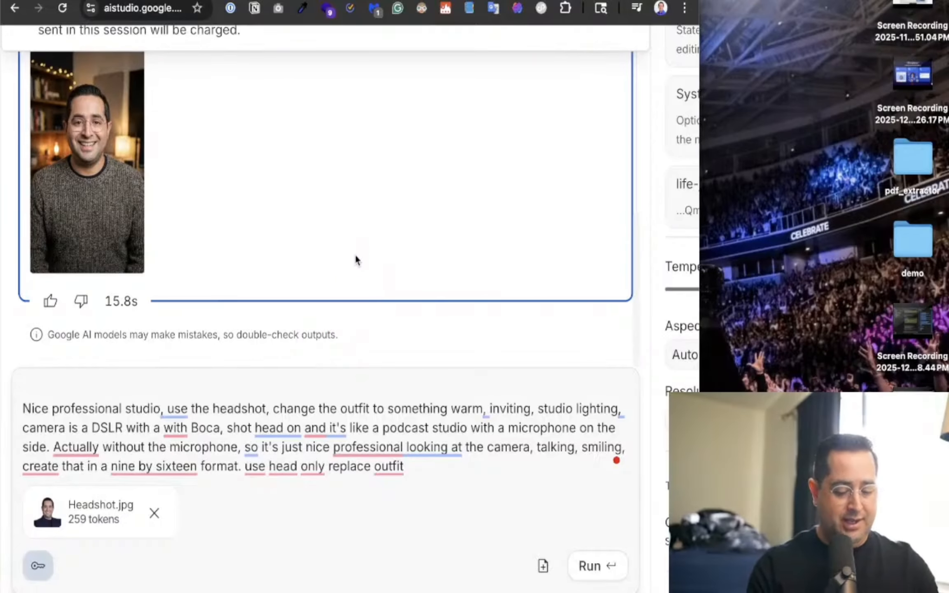
Draw red arrows at the earlier headshot, the microphone wording and the prompt.
left_click_drag(351, 103, 274, 178)
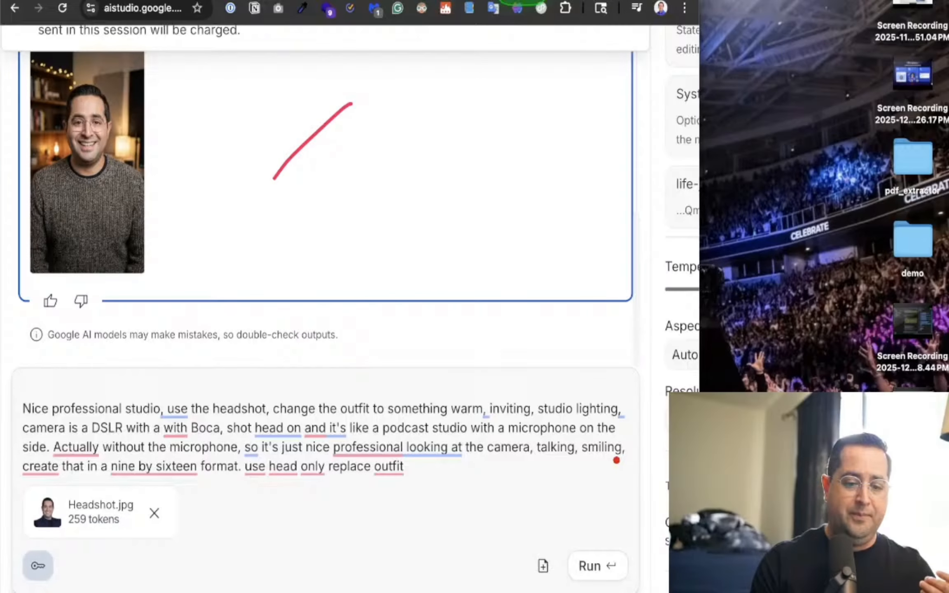
left_click_drag(388, 187, 147, 187)
left_click_drag(309, 54, 218, 105)
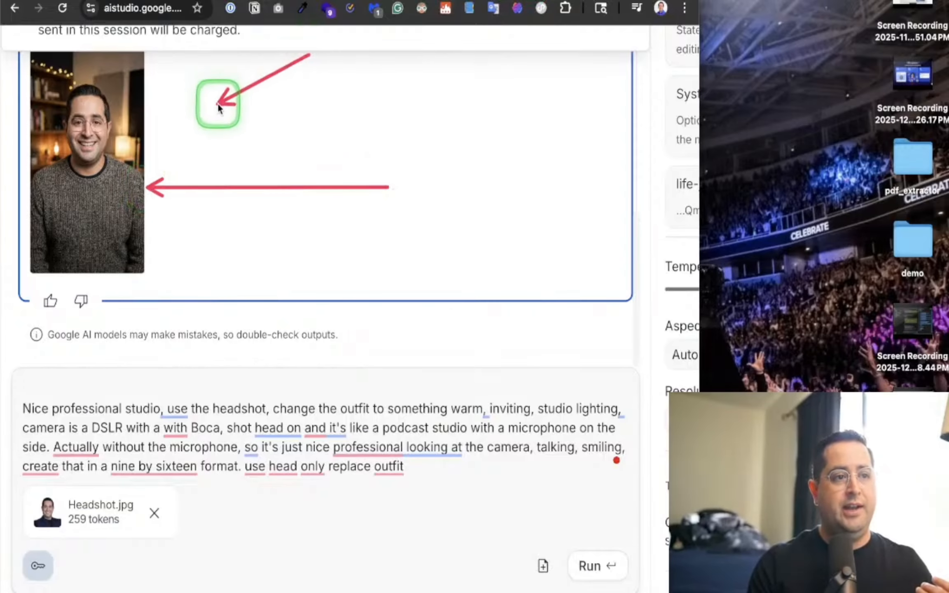
left_click_drag(226, 291, 151, 446)
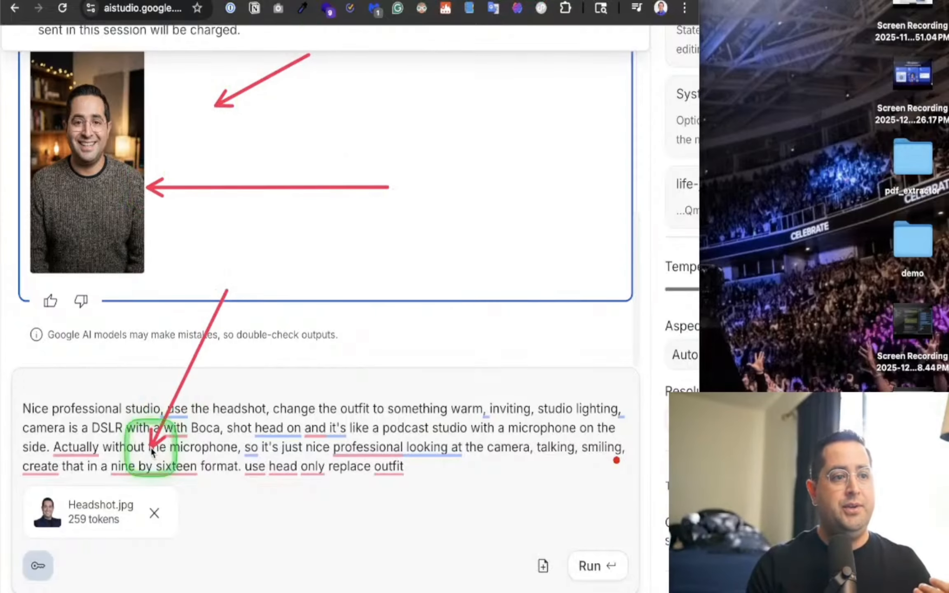
left_click_drag(84, 267, 87, 407)
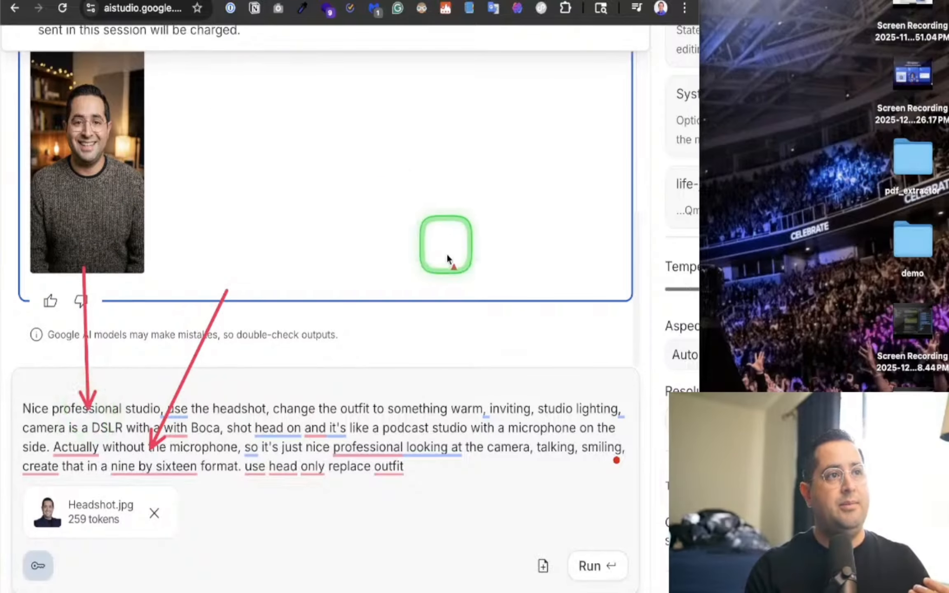
Outline the attached Headshot.jpg and the generated headshot with red rectangles, then exit annotation.
key("r")
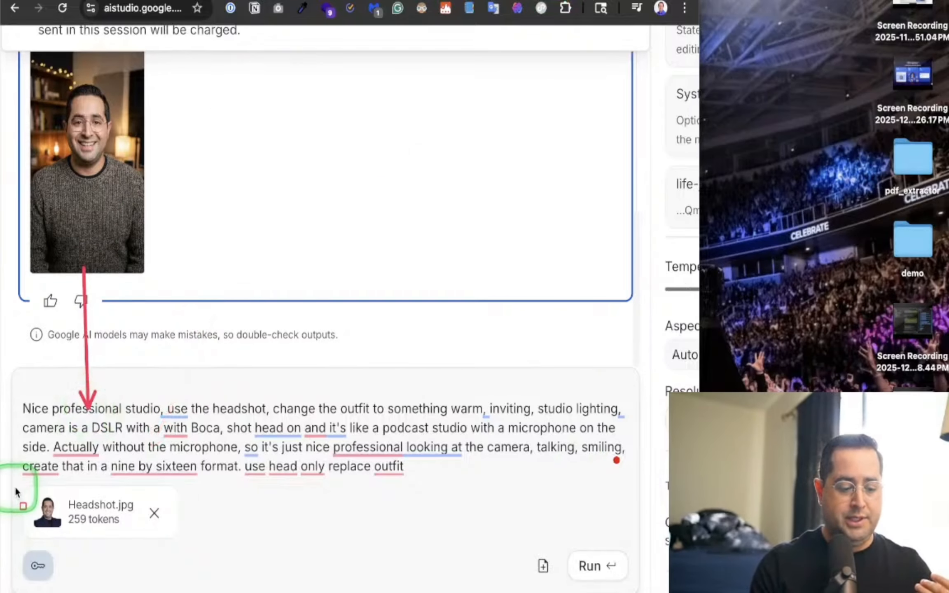
mouse_move(16, 487)
left_mouse_down()
mouse_move(90, 507)
mouse_move(169, 555)
mouse_move(180, 544)
left_mouse_up()
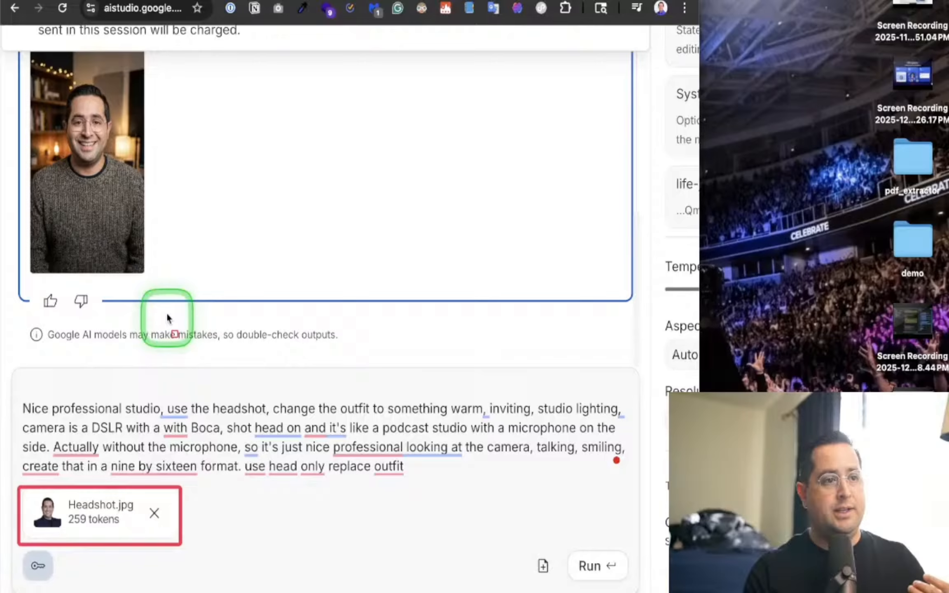
mouse_move(164, 290)
left_mouse_down()
mouse_move(78, 104)
mouse_move(33, 99)
left_mouse_up()
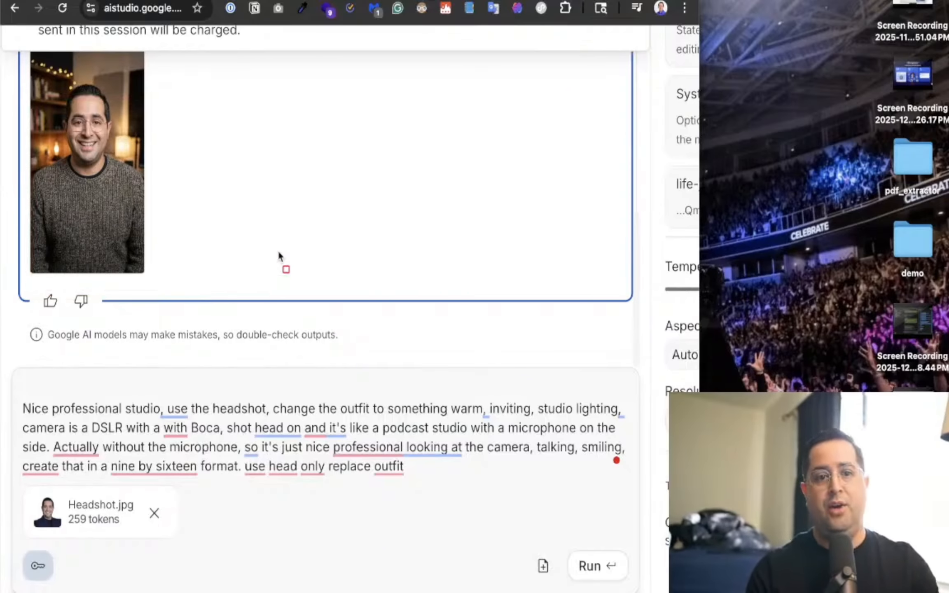
left_click(337, 353)
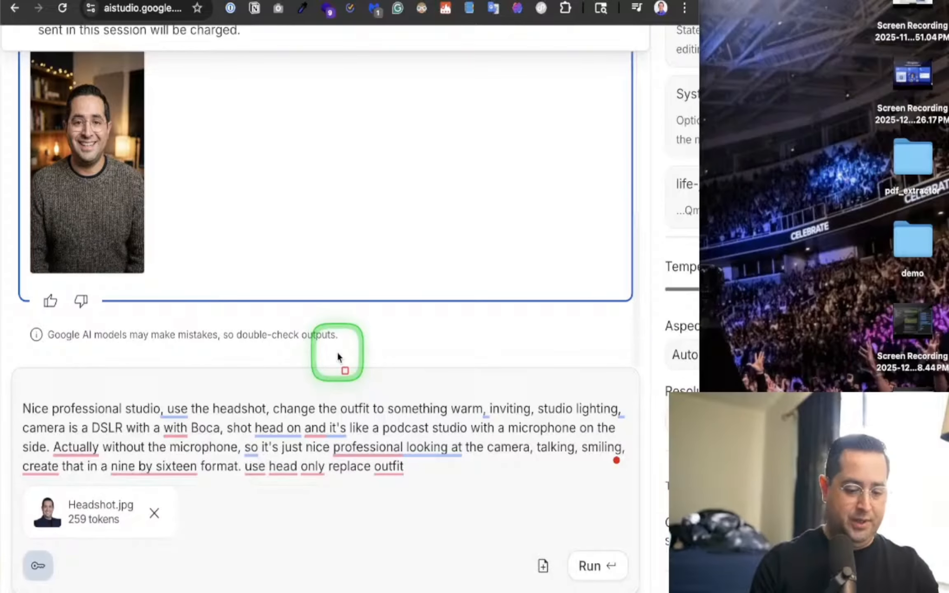
key("Escape")
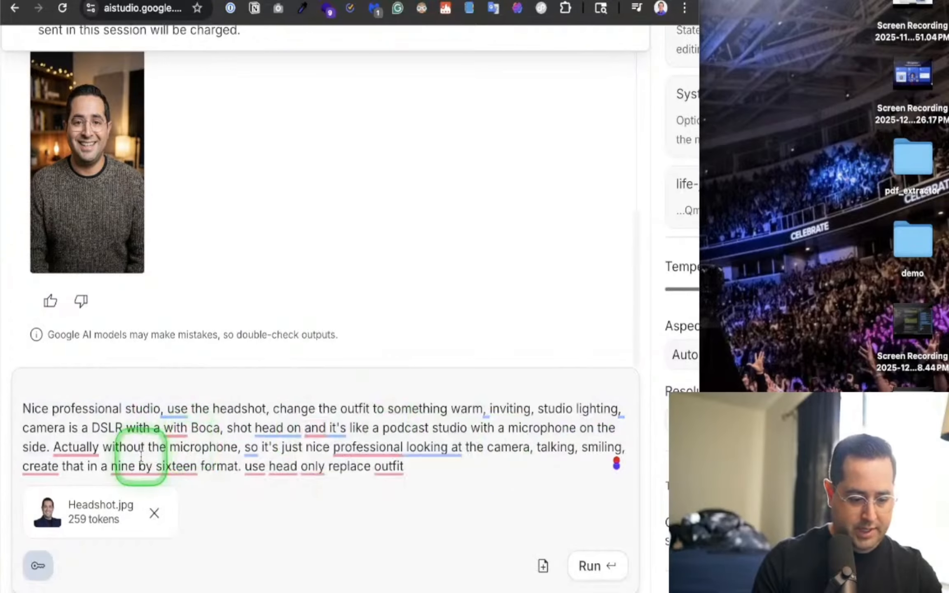
Insert 'slightly' before 'smiling', accepting the Grammarly spelling fix.
left_click(580, 449)
type("slitghtly")
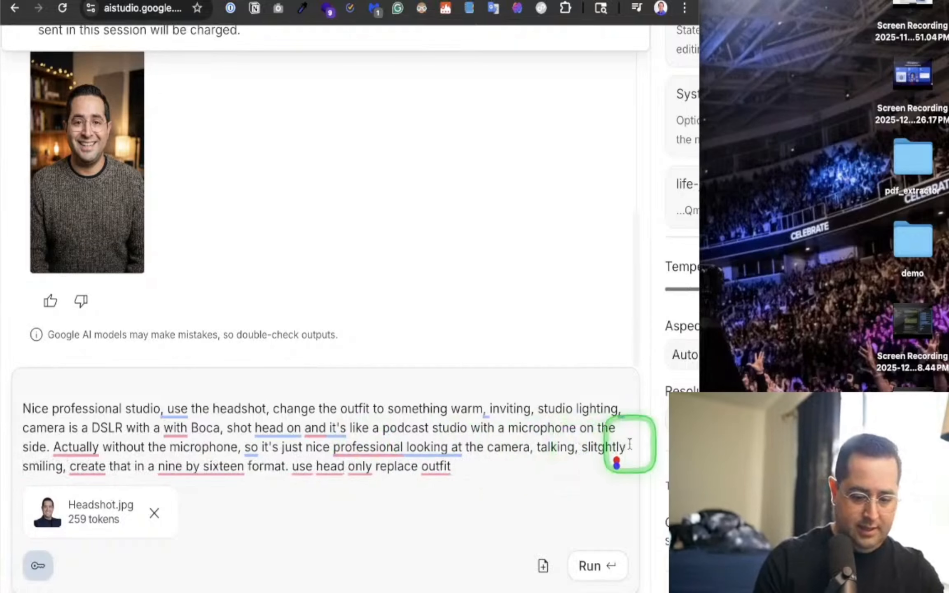
mouse_move(602, 447)
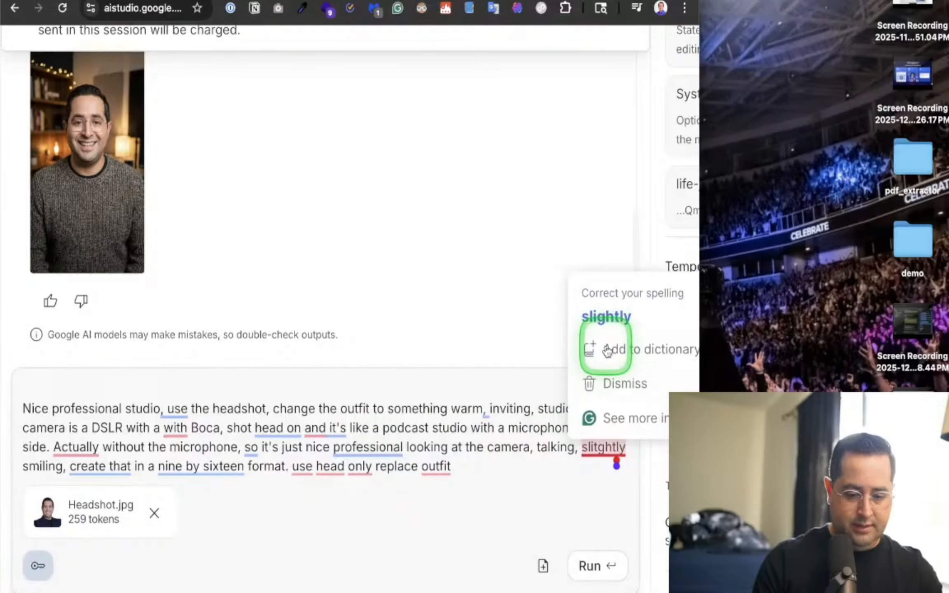
left_click(613, 322)
Replace the prompt with its Improve rewrite and run the generation.
triple_click(271, 463)
left_click(615, 351)
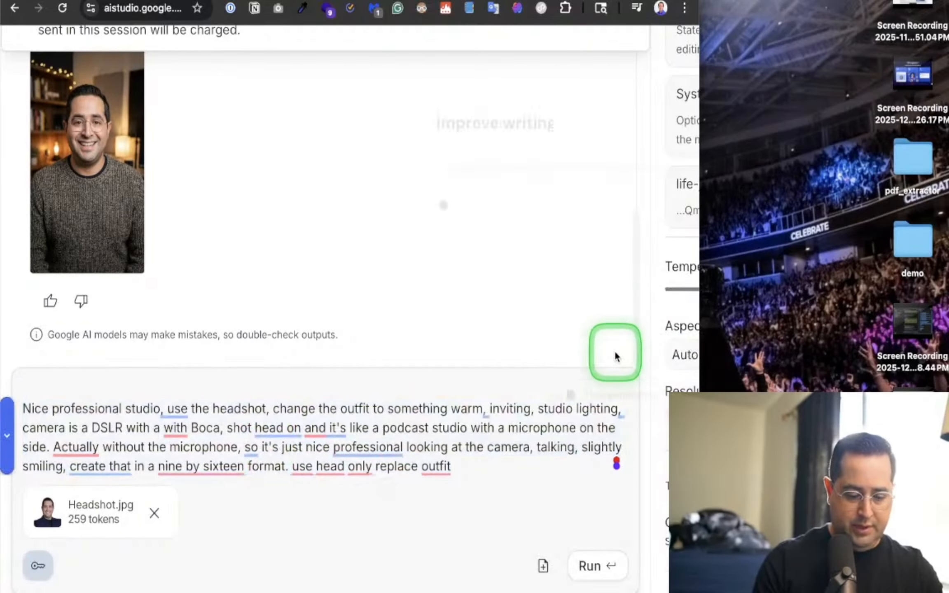
left_click_drag(582, 117, 360, 116)
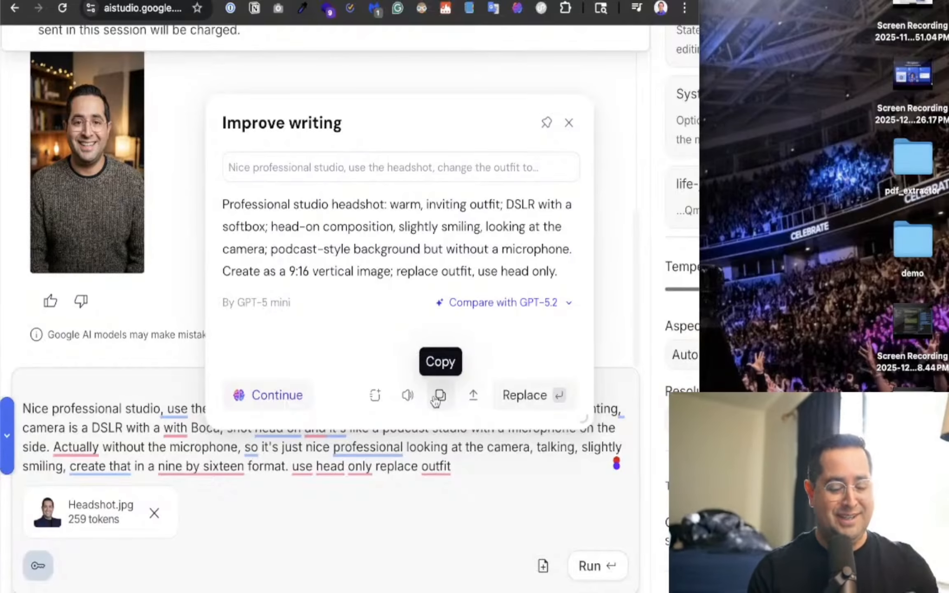
left_click(527, 402)
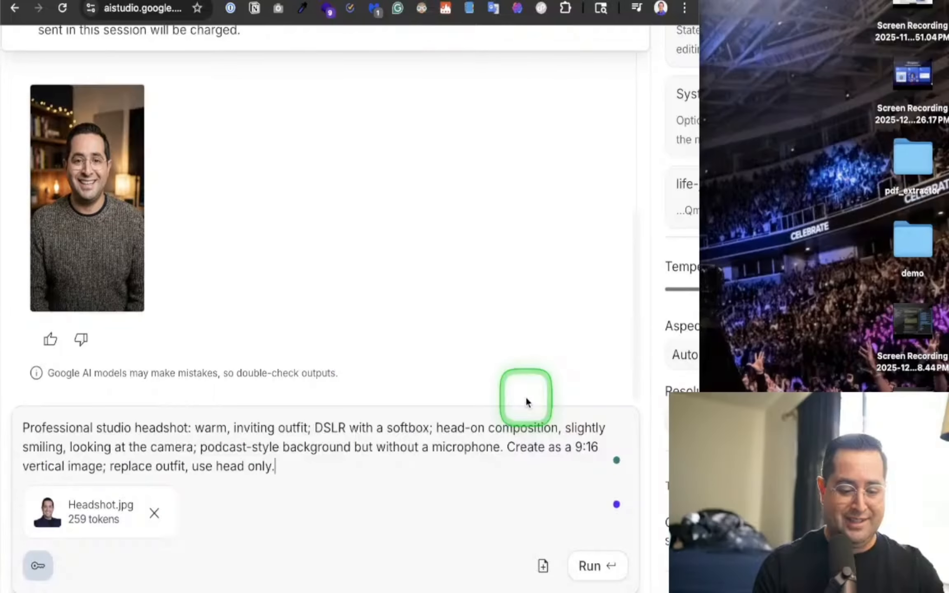
left_click(610, 574)
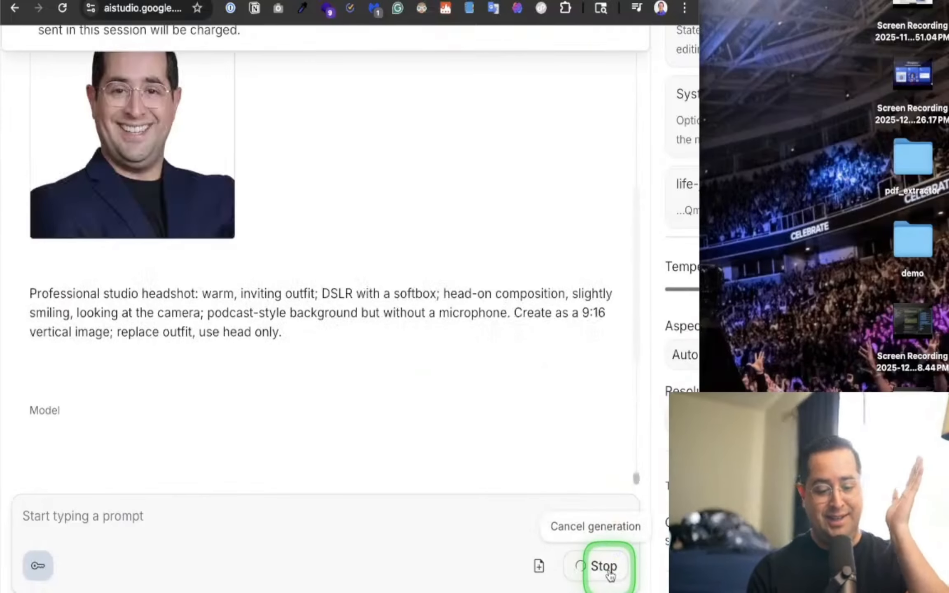
Let the 9:16 sweater portrait with studio lights and bookshelves behind finish generating.
left_click(540, 402)
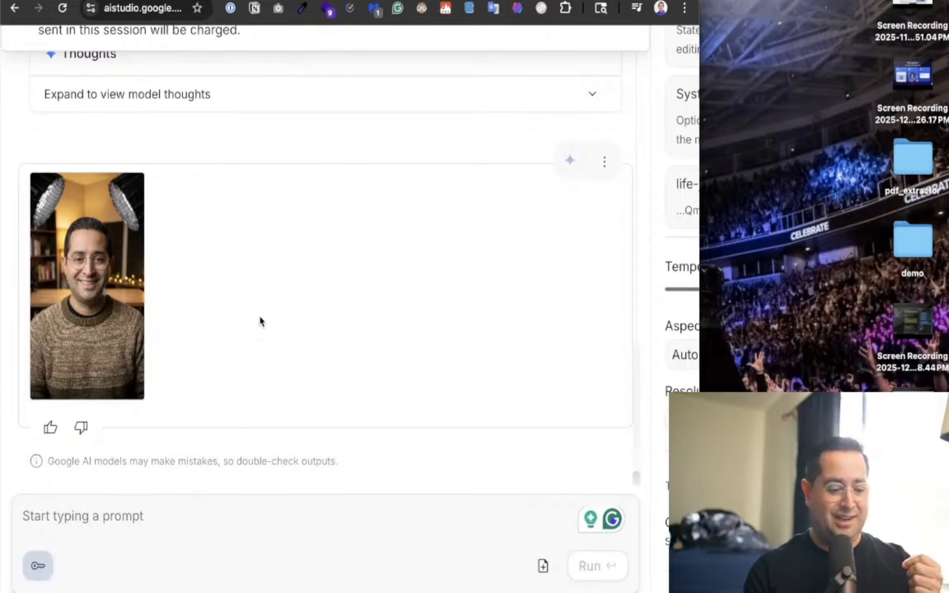
Copy the original 'Nice professional studio' prompt and paste it into the prompt box.
mouse_move(117, 267)
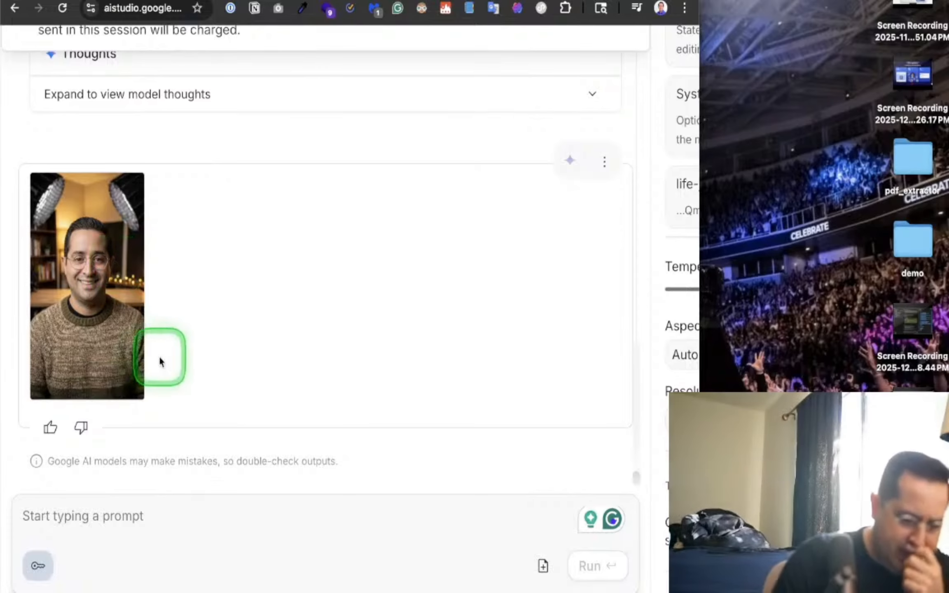
scroll(173, 446, "up", 10)
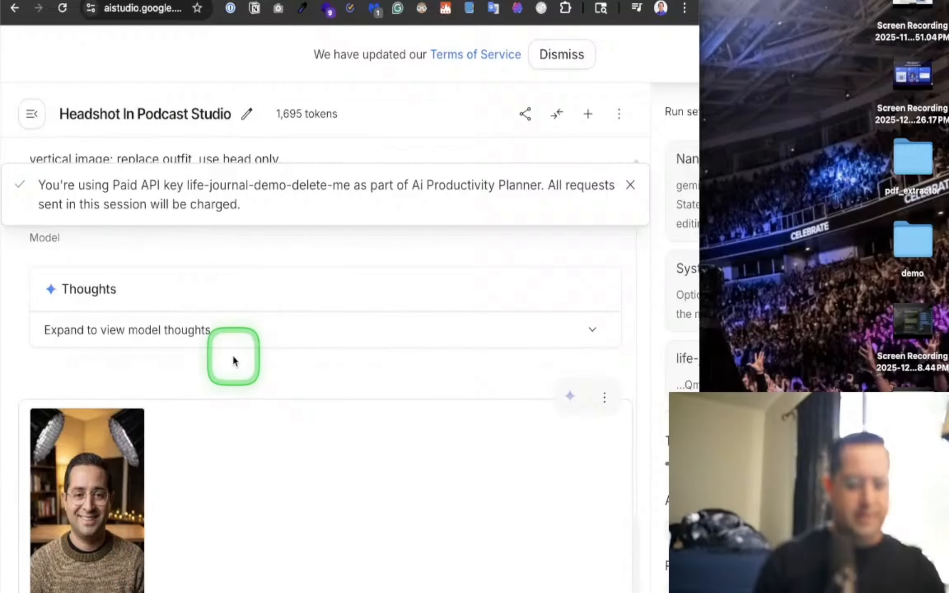
left_click_drag(354, 389, 17, 343)
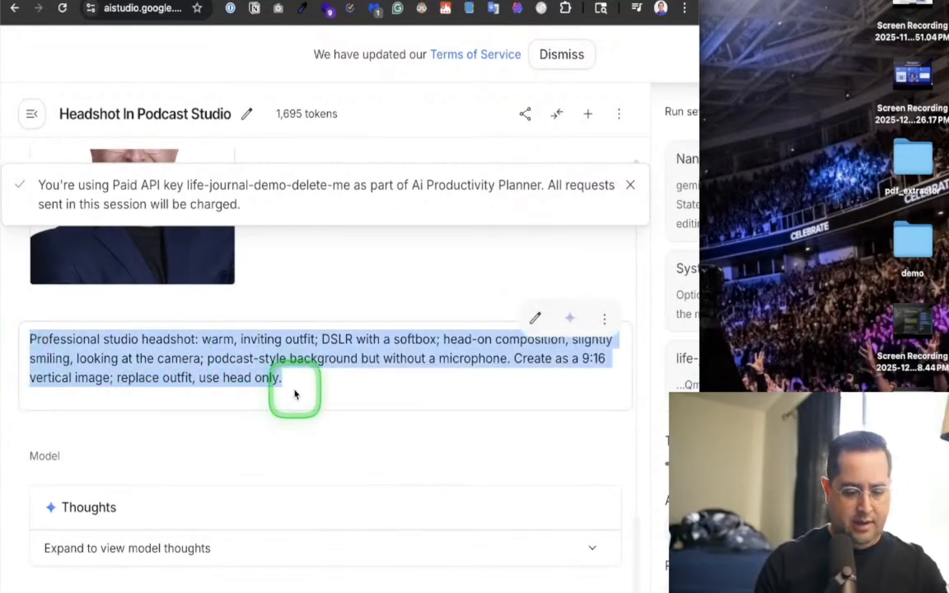
scroll(333, 364, "up", 10)
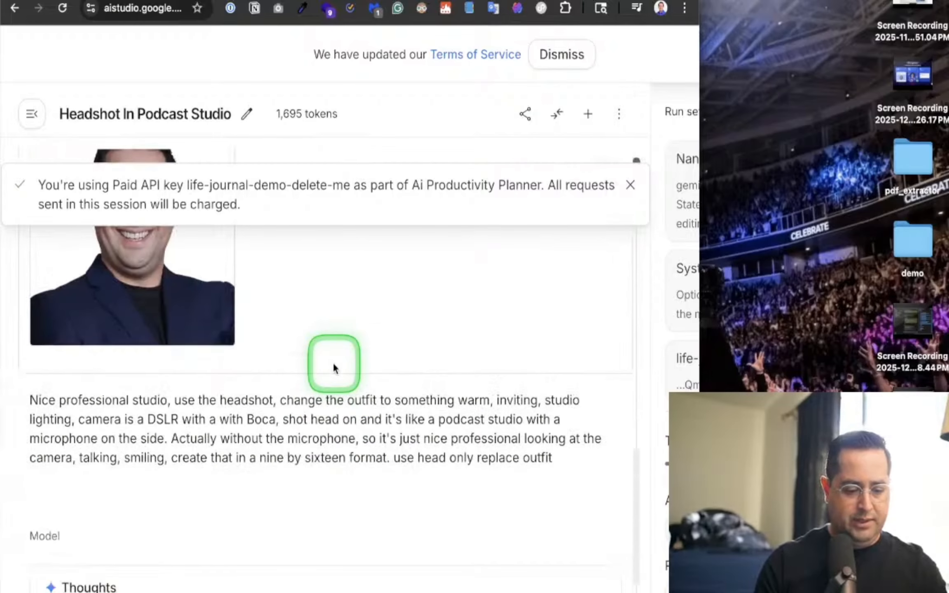
left_click_drag(595, 457, 22, 398)
key("super+c")
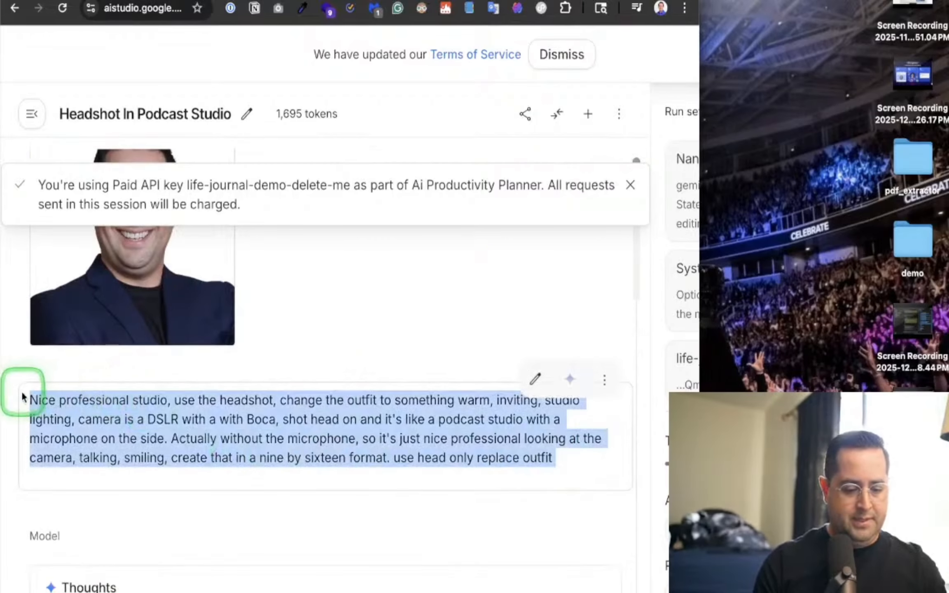
scroll(22, 391, "down", 12)
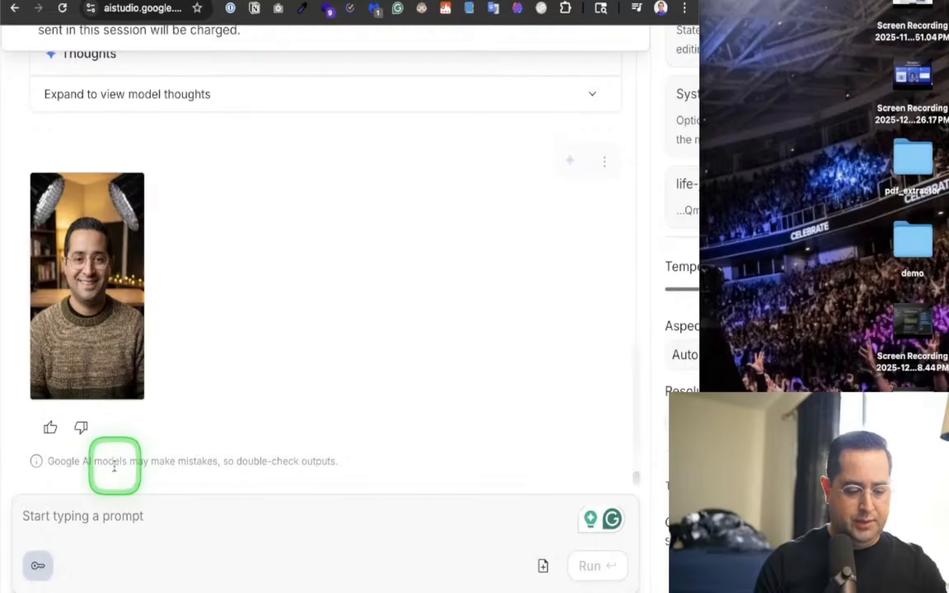
left_click(88, 504)
key("super+v")
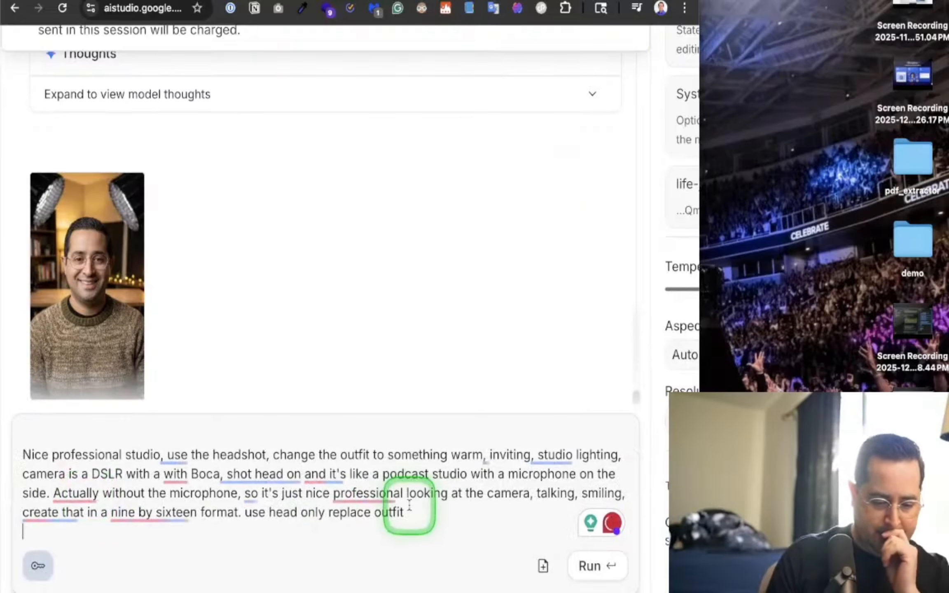
Revise the prompt with 'slightly' before smiling, ', warm' colors and ', no glasses,' before 'use', then submit it.
left_click(582, 493)
type("slightly")
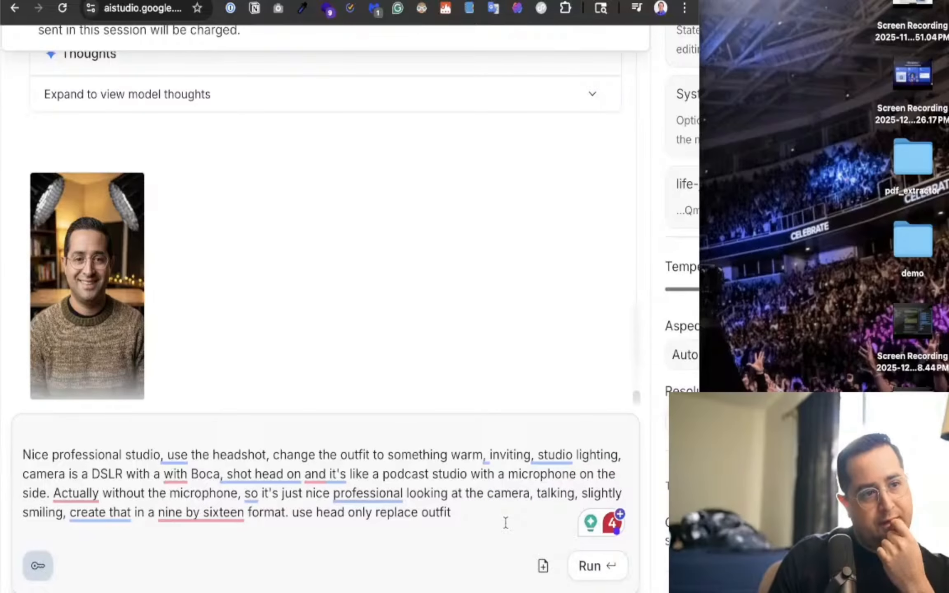
left_click(478, 514)
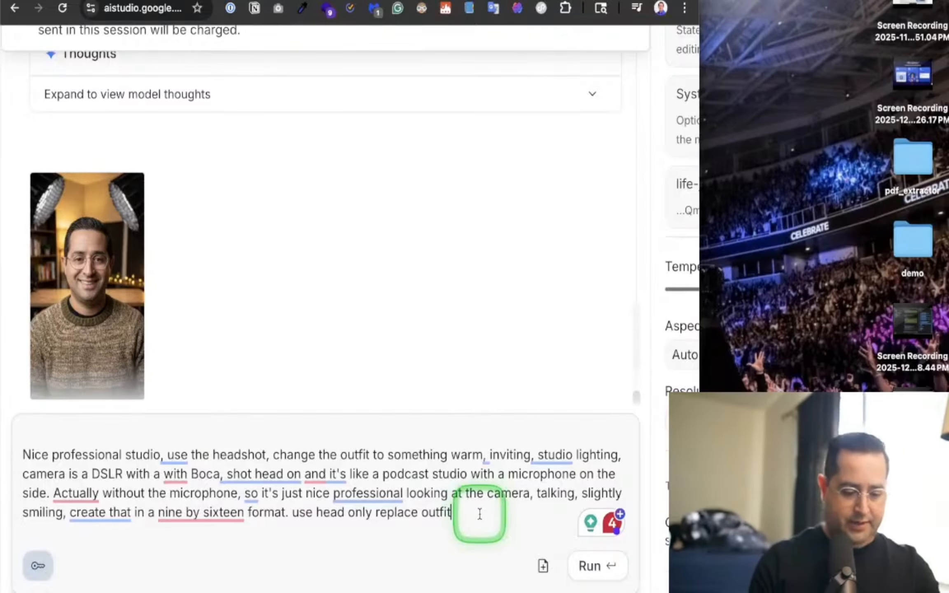
type(", ")
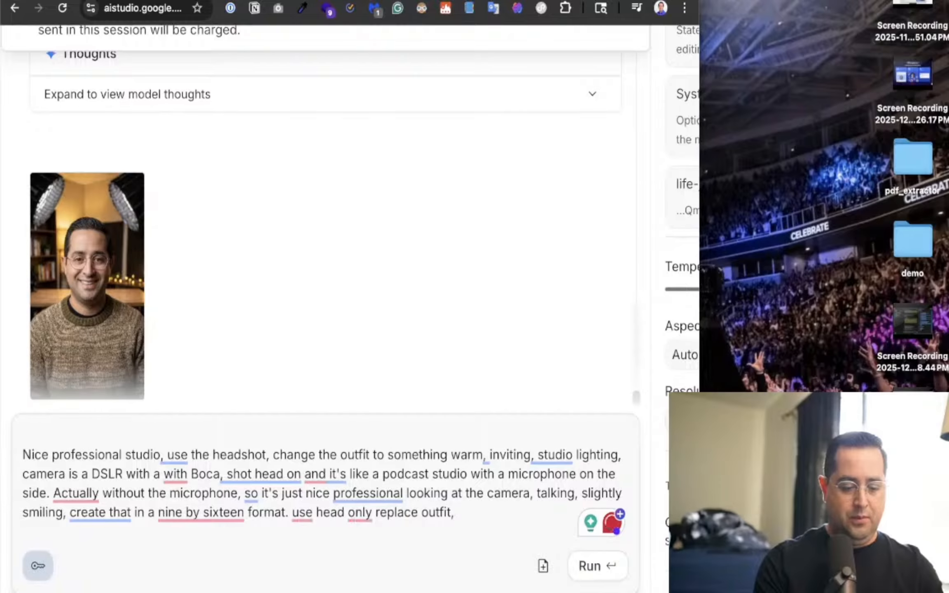
type("warm colors")
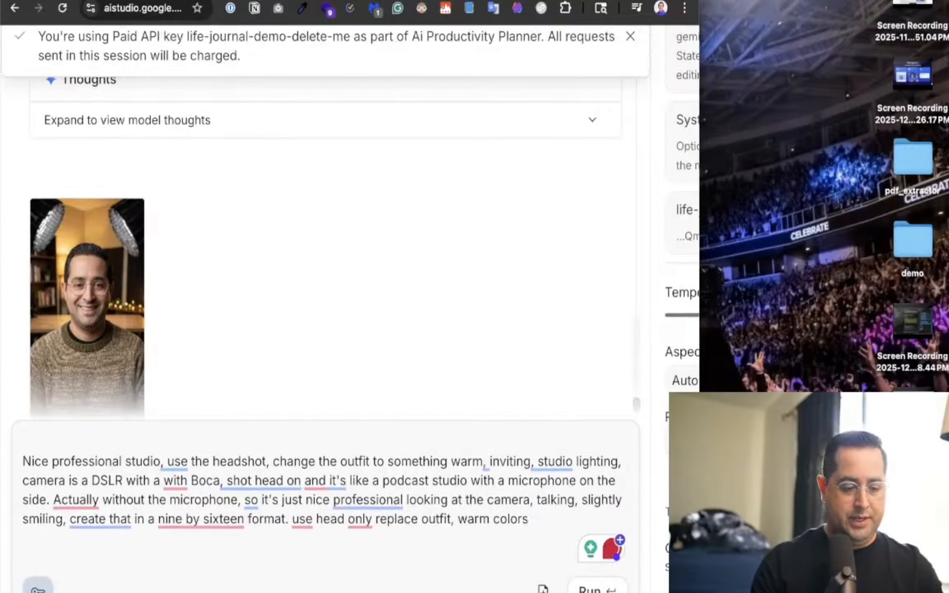
left_click(169, 462)
type(", no glasss")
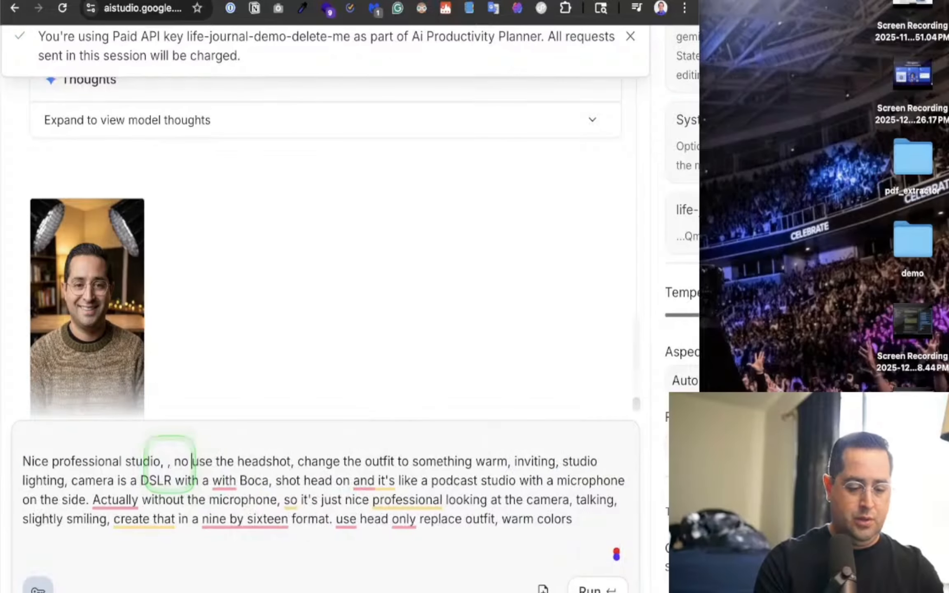
key("BackSpace")
type("es,")
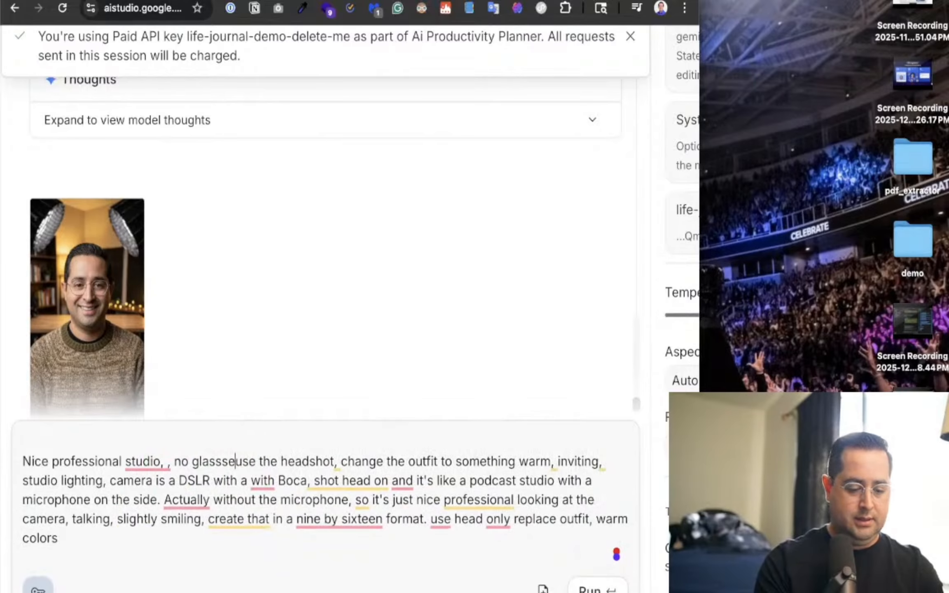
scroll(169, 376, "down", 2)
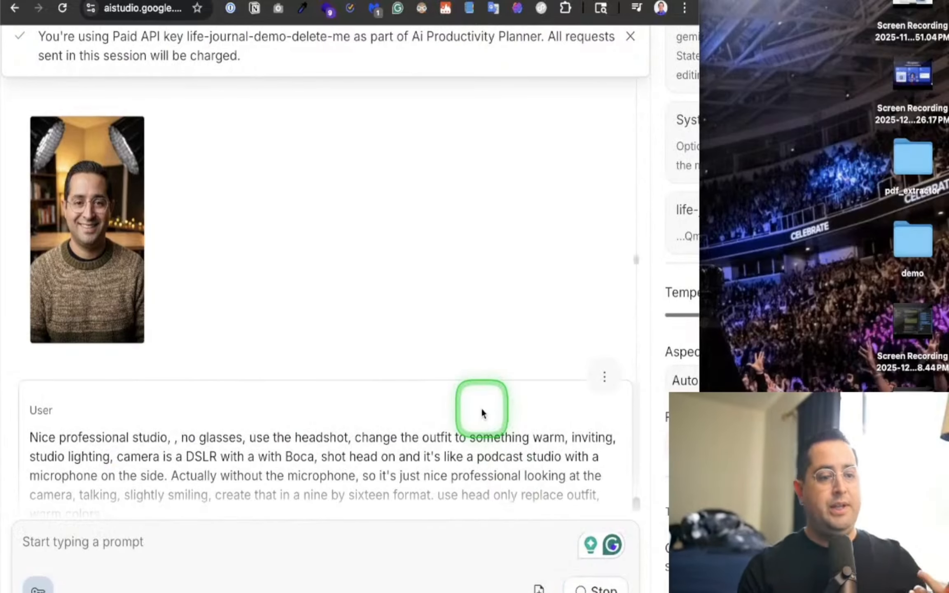
left_click_drag(245, 371, 22, 288)
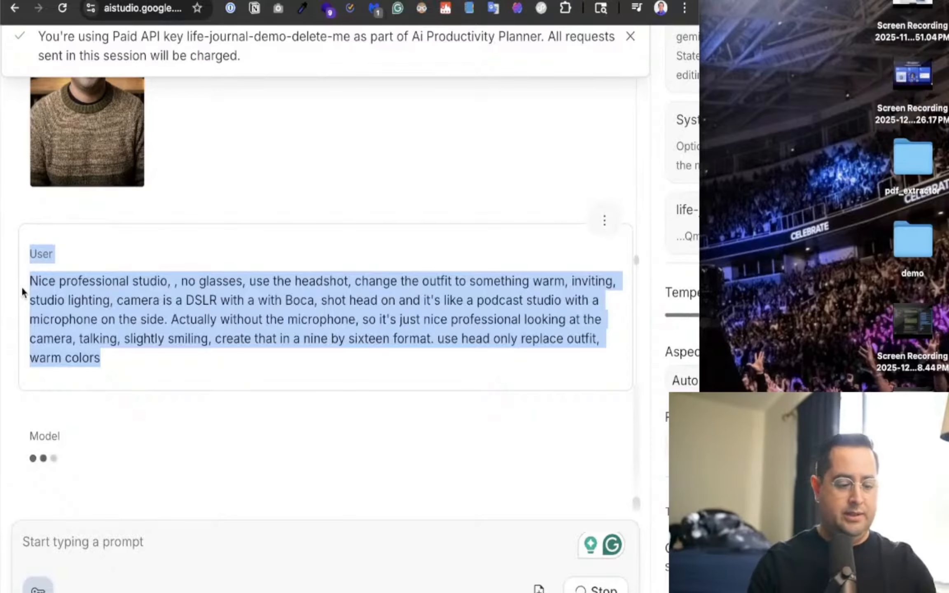
Copy the sent no-glasses, warm-colors User message into the empty prompt box.
left_click(89, 362)
left_click_drag(134, 371, 106, 365)
key("super+c")
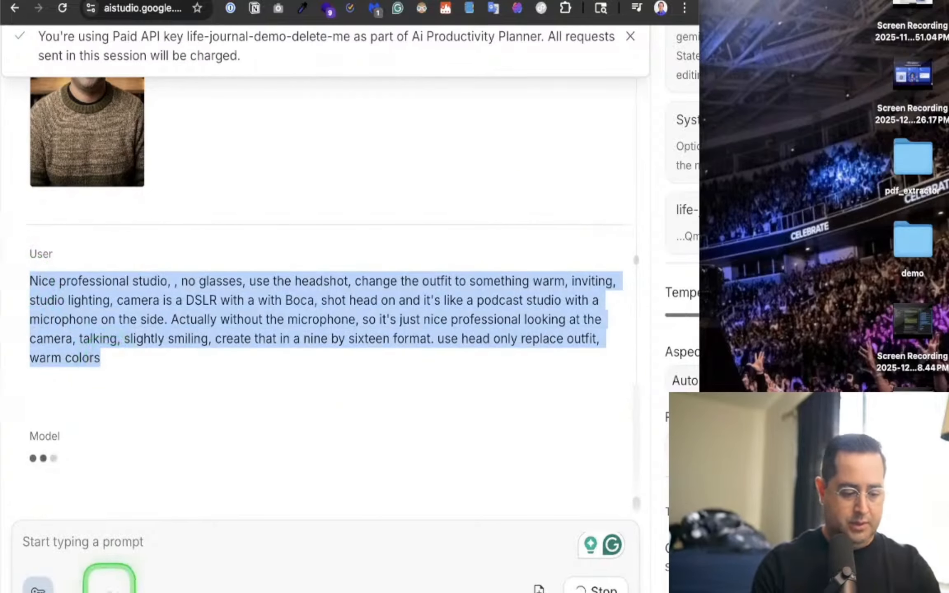
left_click(115, 564)
key("super+v")
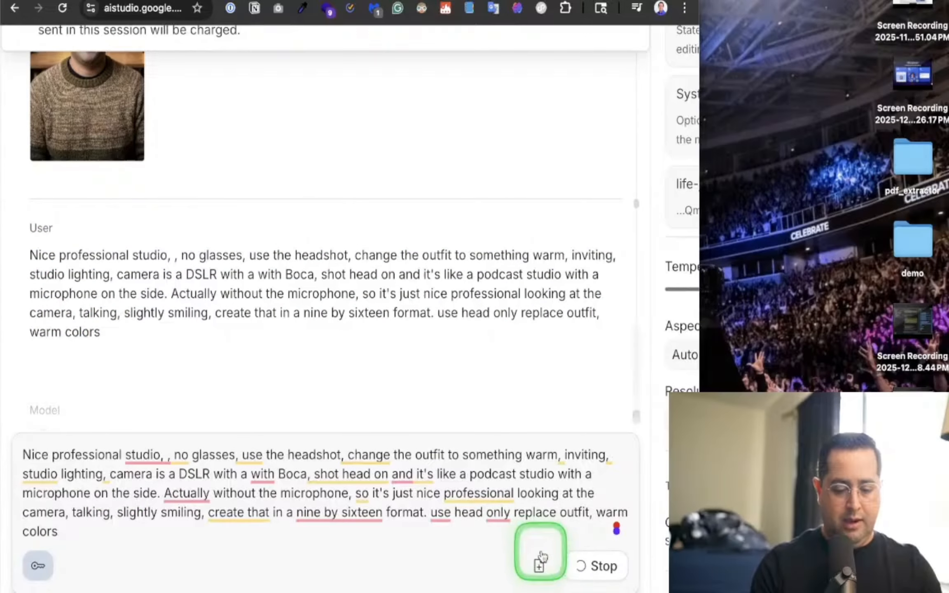
Start a file upload from Insert, then cancel without attaching anything.
left_click(538, 564)
left_click(491, 469)
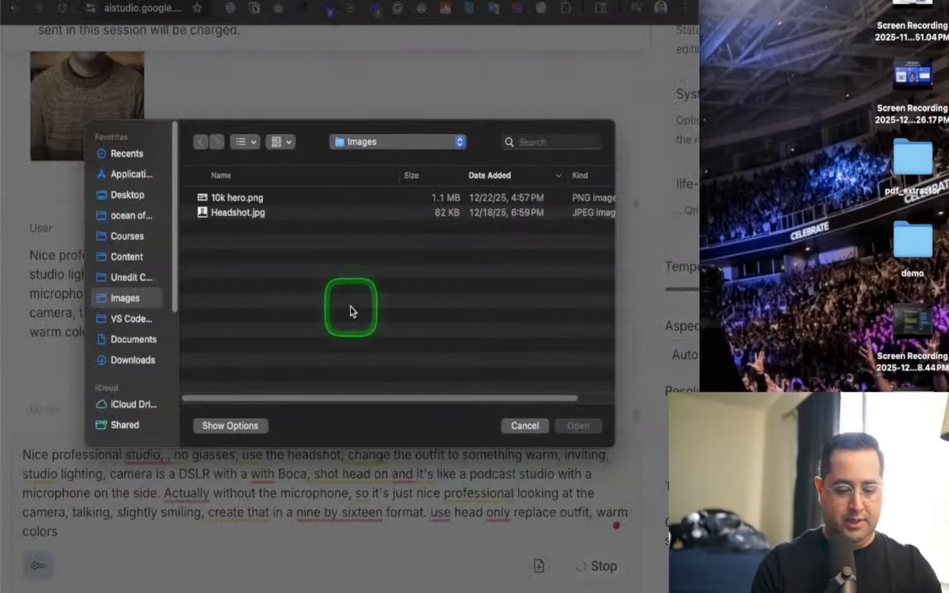
left_click(519, 423)
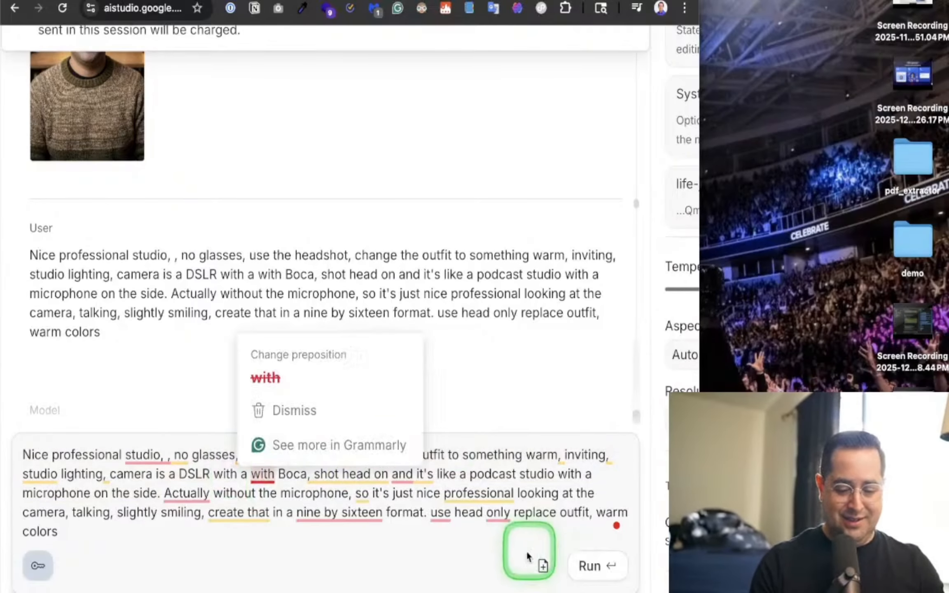
Attach Headshot.jpg to the prompt via Upload a file.
left_click(535, 567)
left_click(493, 462)
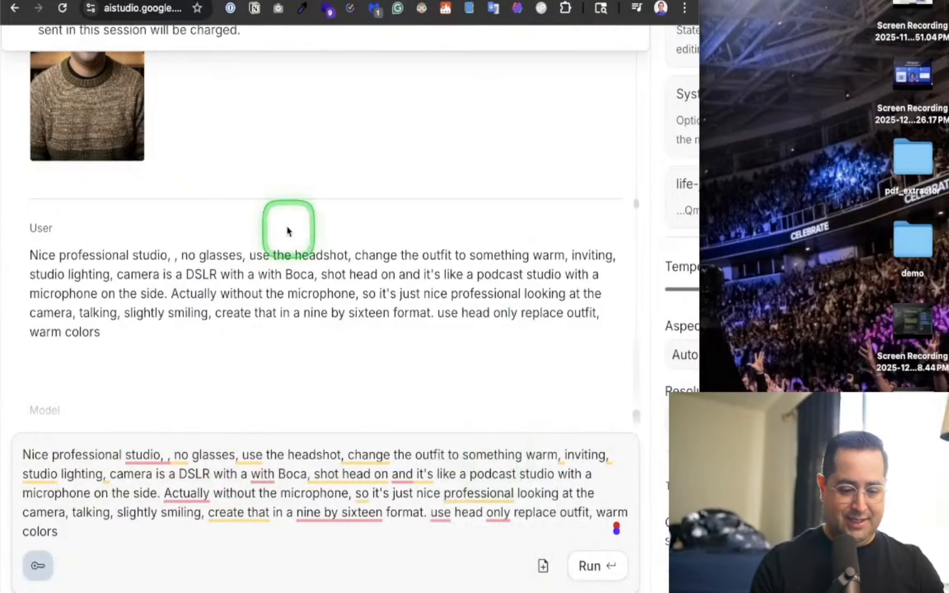
double_click(233, 212)
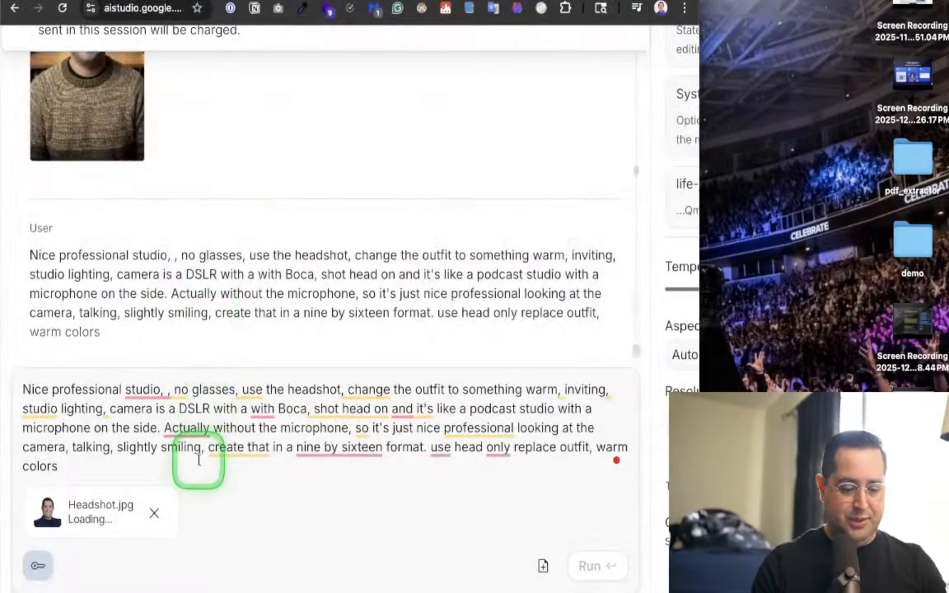
scroll(220, 287, "down", 8)
scroll(221, 288, "up", 1)
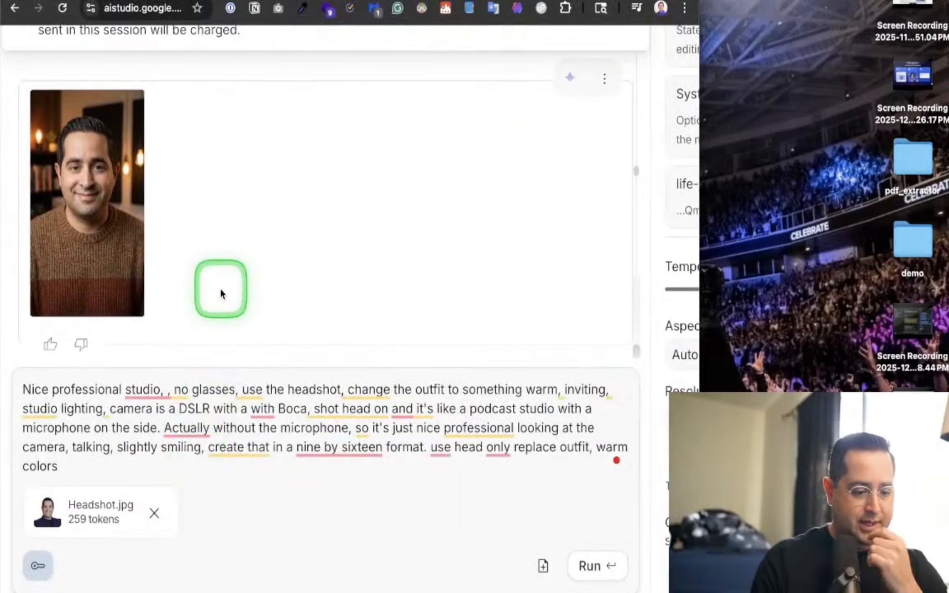
mouse_move(91, 187)
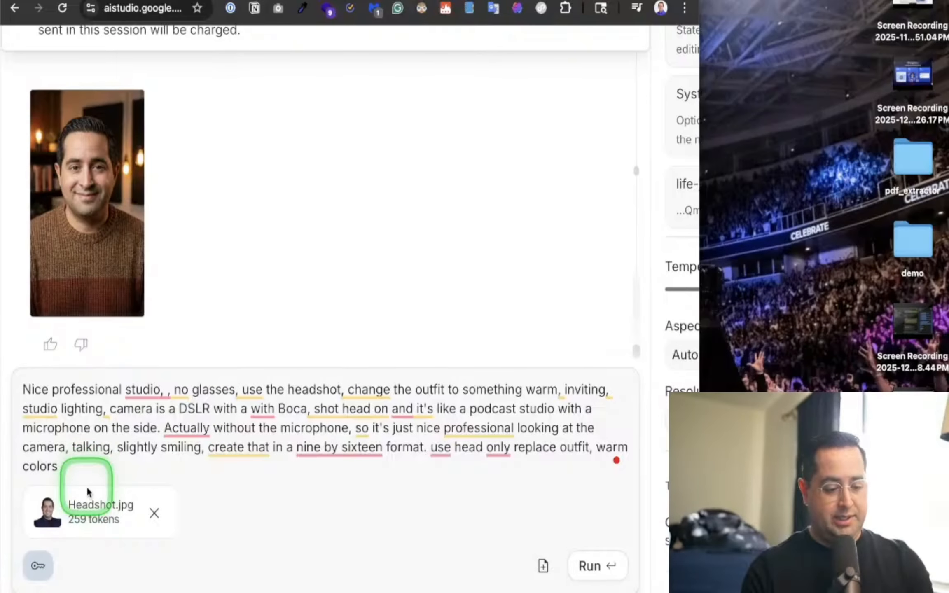
Insert 'blue' before 'warm colors' and send the prompt.
left_click(93, 474)
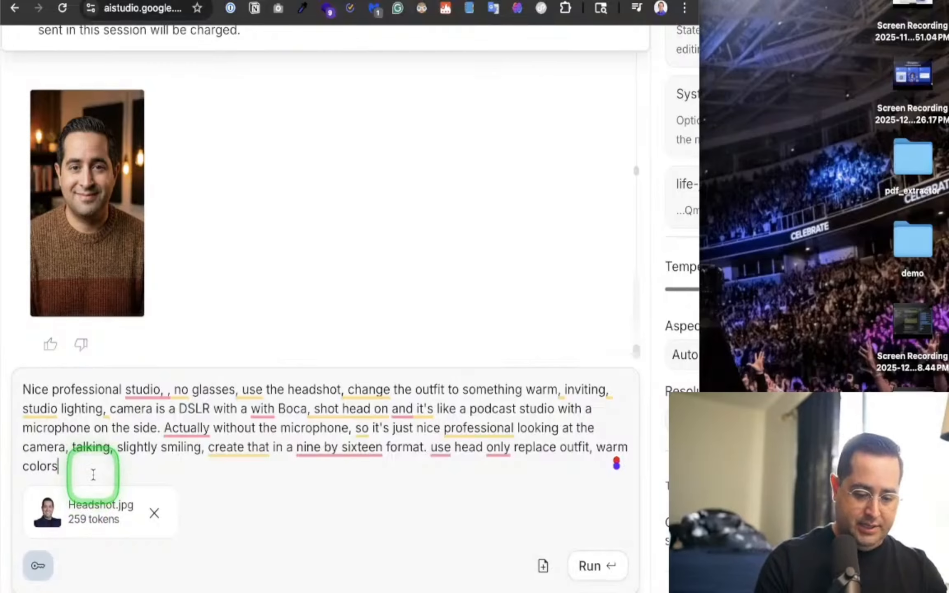
left_click(596, 447)
type("blue")
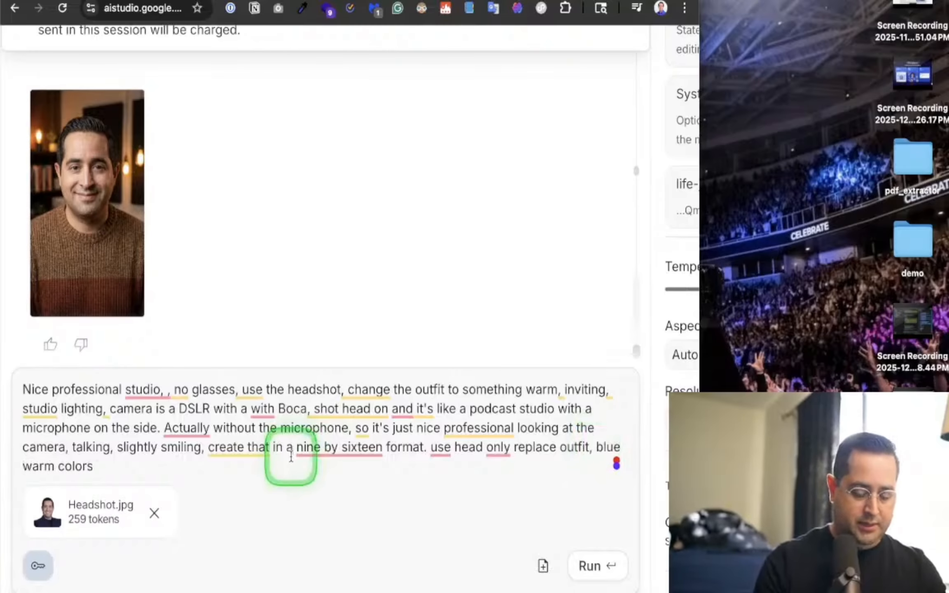
left_click(160, 475)
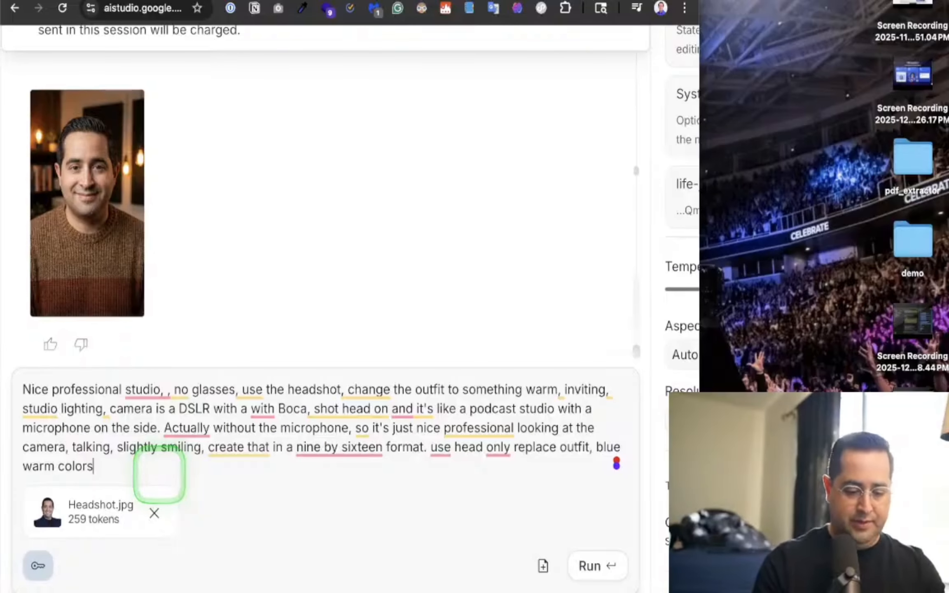
key("Return")
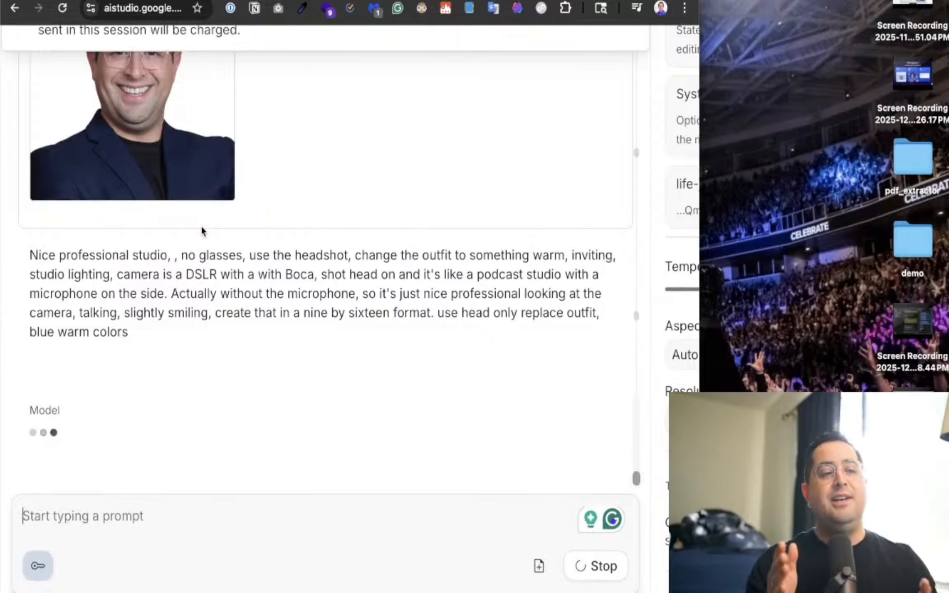
left_click(130, 317)
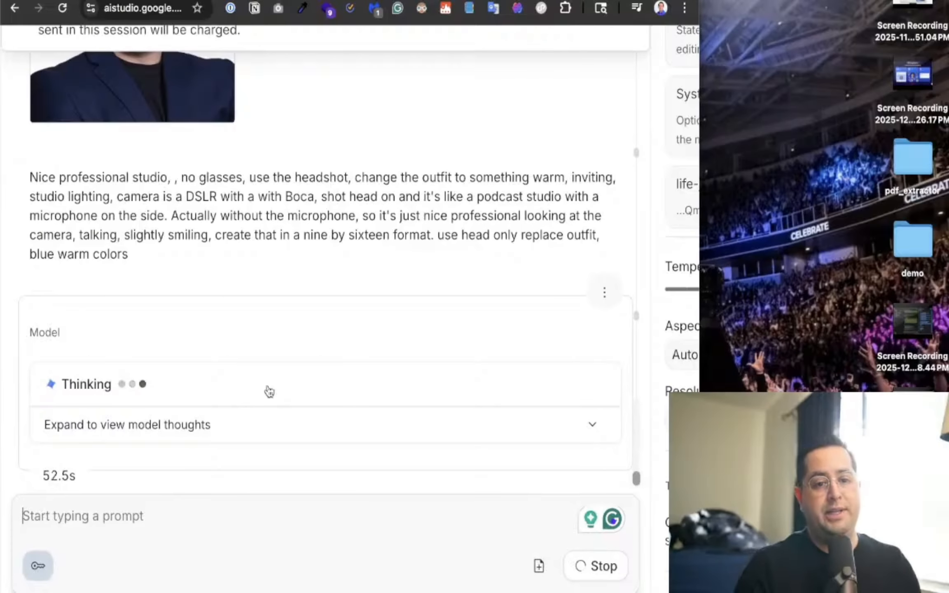
Search 'pinterest male outfit' in a new tab and open the Pinterest men's fashion ideas result.
key("super+t")
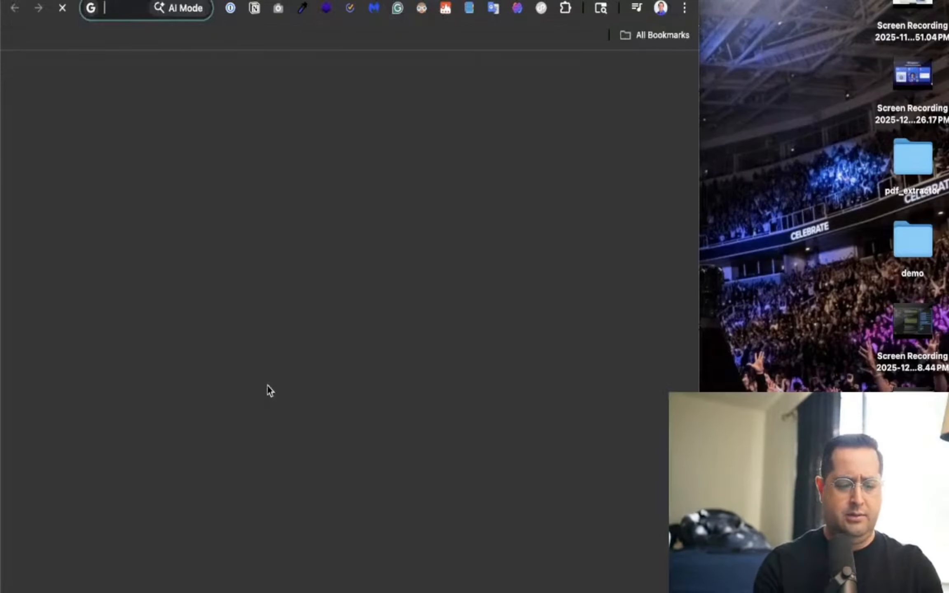
type("pinteres")
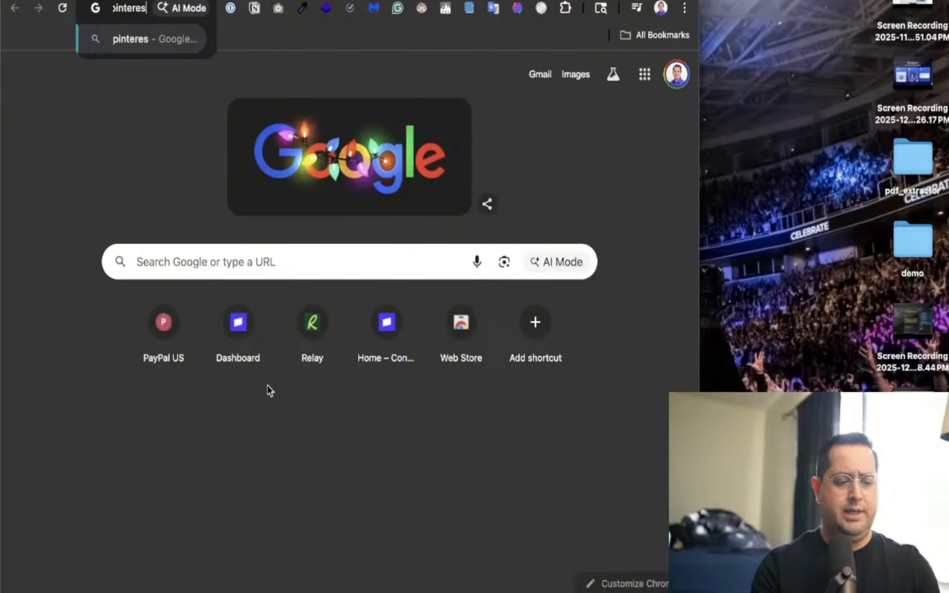
type("t male outfit")
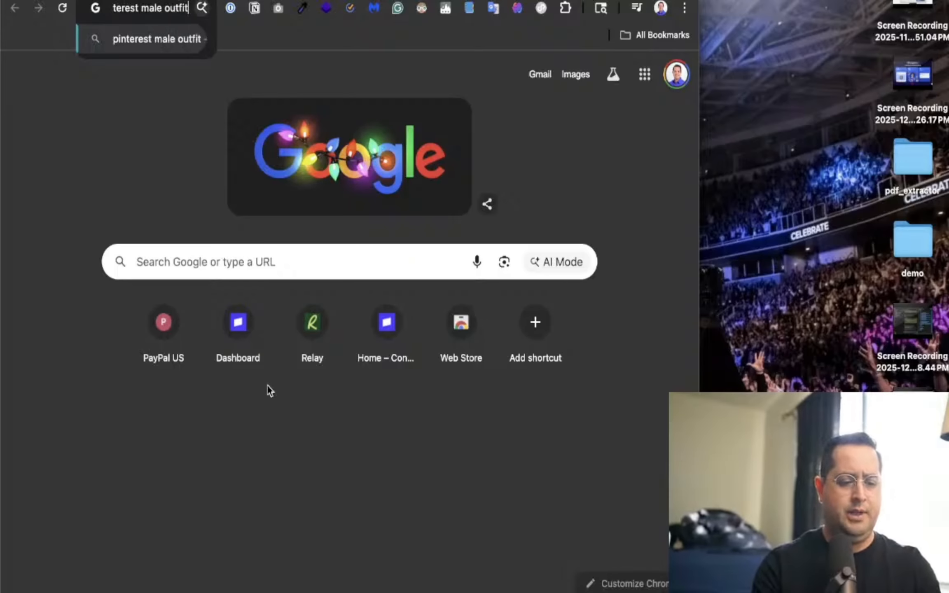
key("Return")
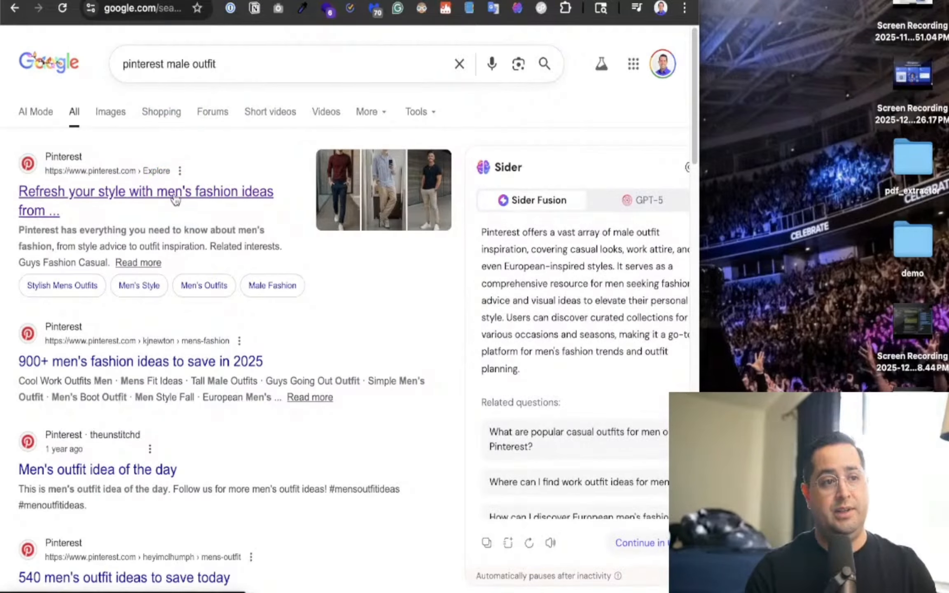
left_click(213, 192)
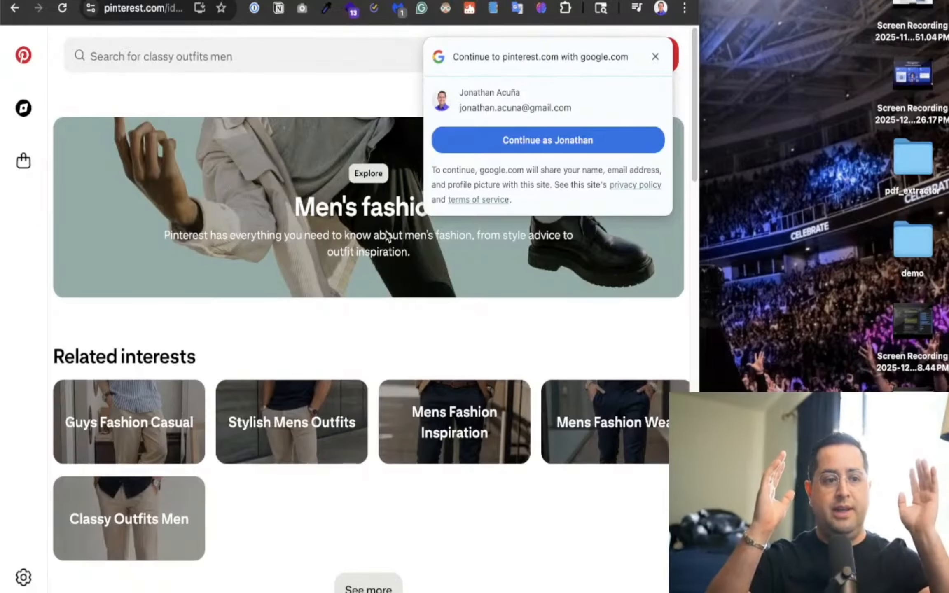
Scroll through the Ideas like this grid of men's fashion pins.
scroll(386, 231, "down", 10)
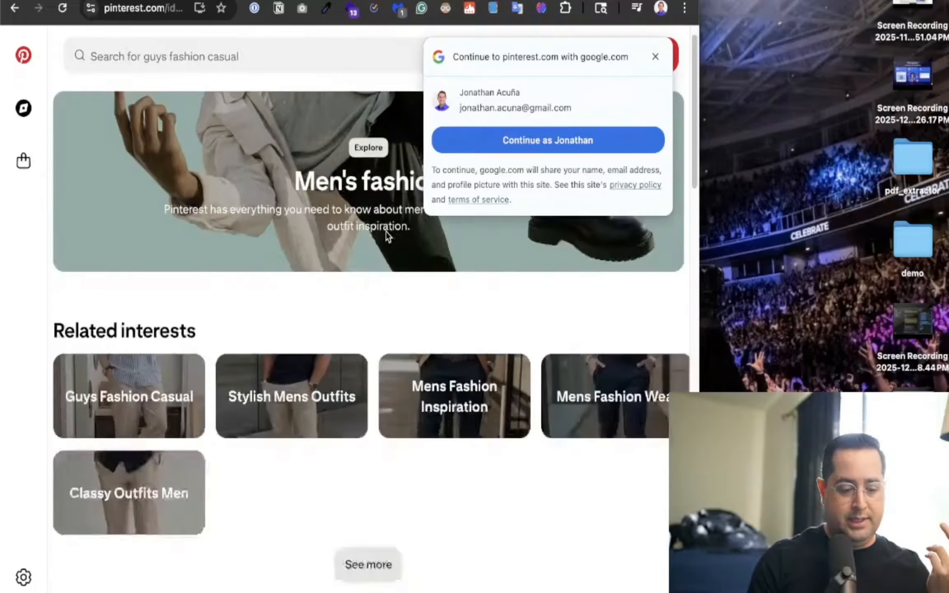
scroll(413, 354, "down", 2)
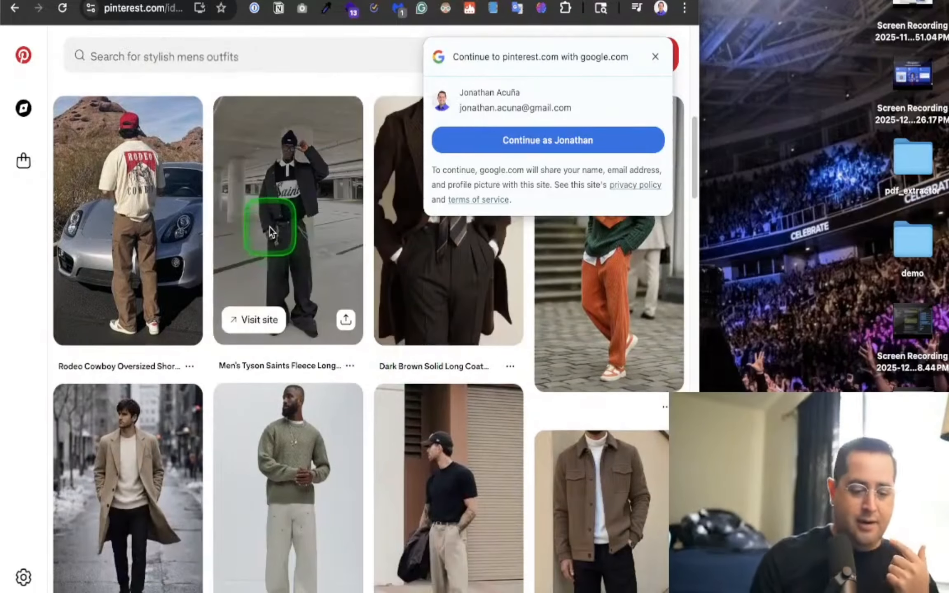
scroll(266, 231, "up", 1)
scroll(267, 246, "up", 5)
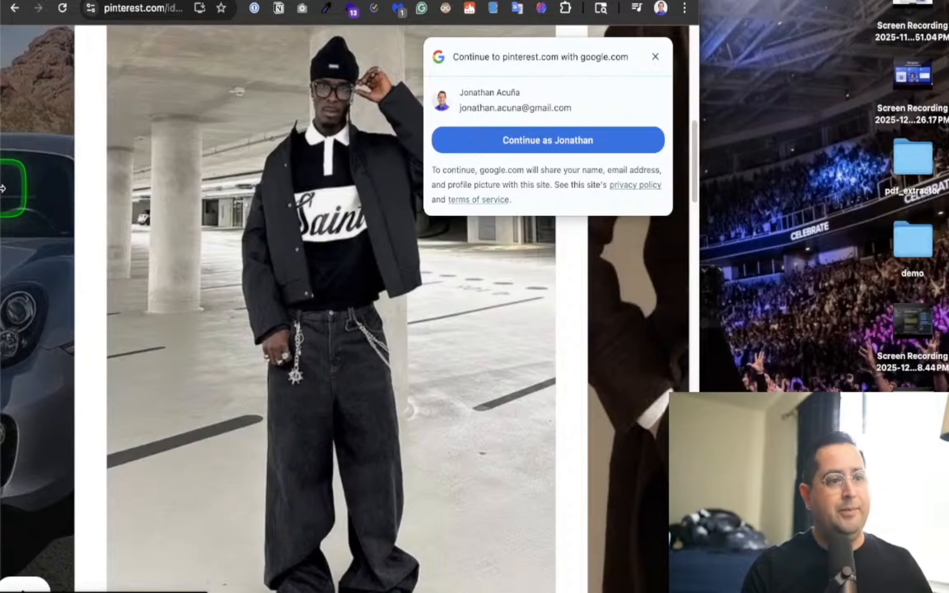
scroll(2, 189, "left", 10)
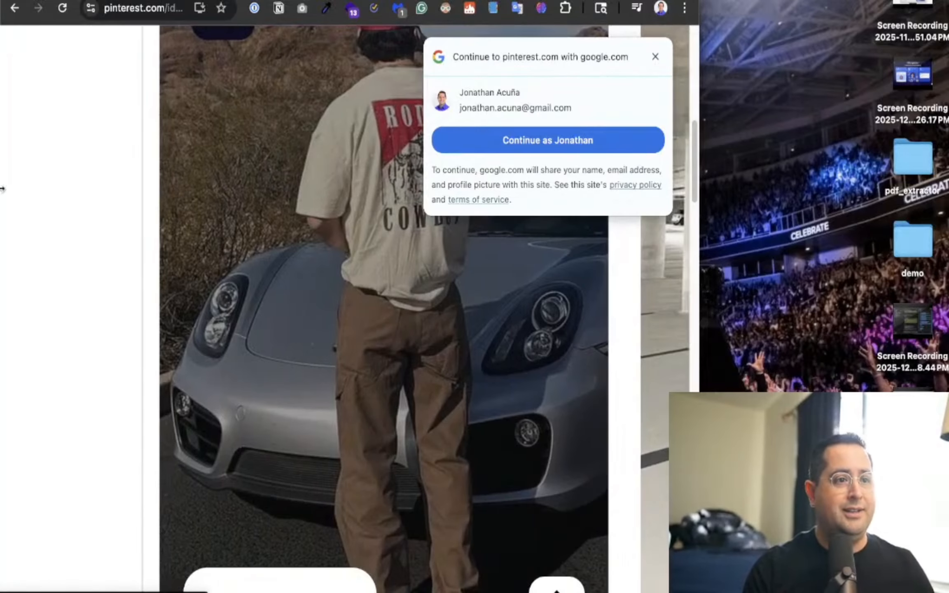
scroll(2, 188, "down", 5)
scroll(2, 189, "down", 10)
scroll(2, 189, "up", 3)
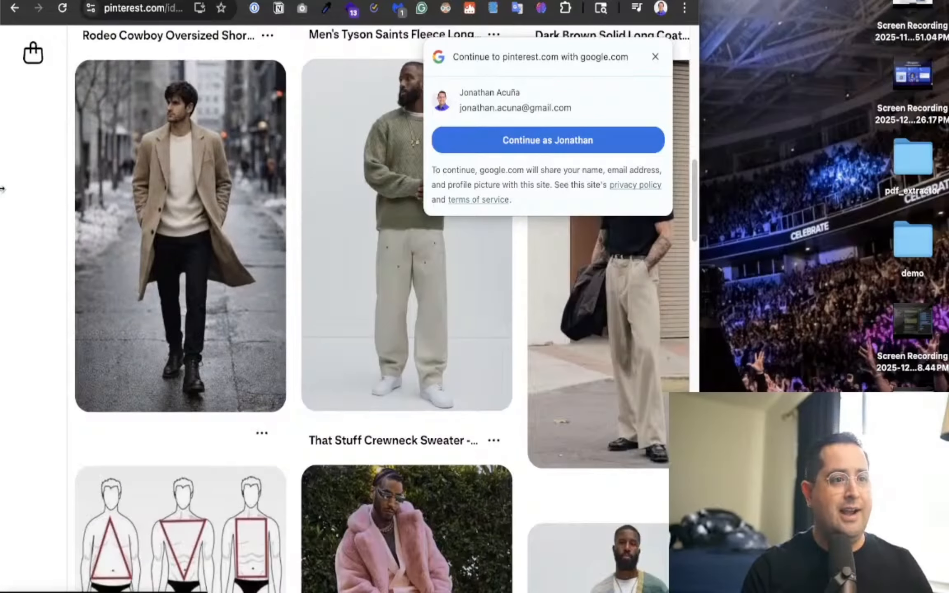
scroll(232, 146, "down", 5)
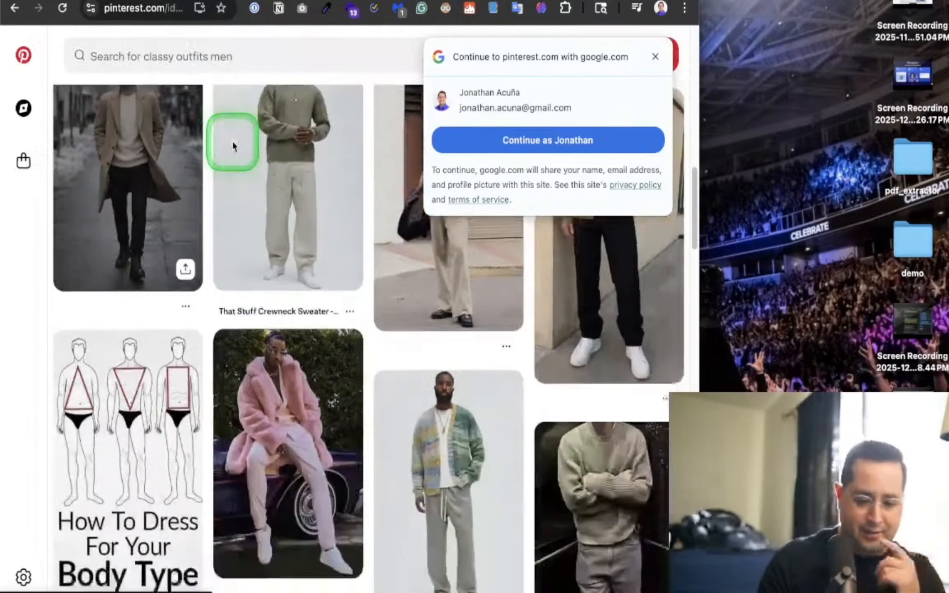
scroll(233, 144, "down", 15)
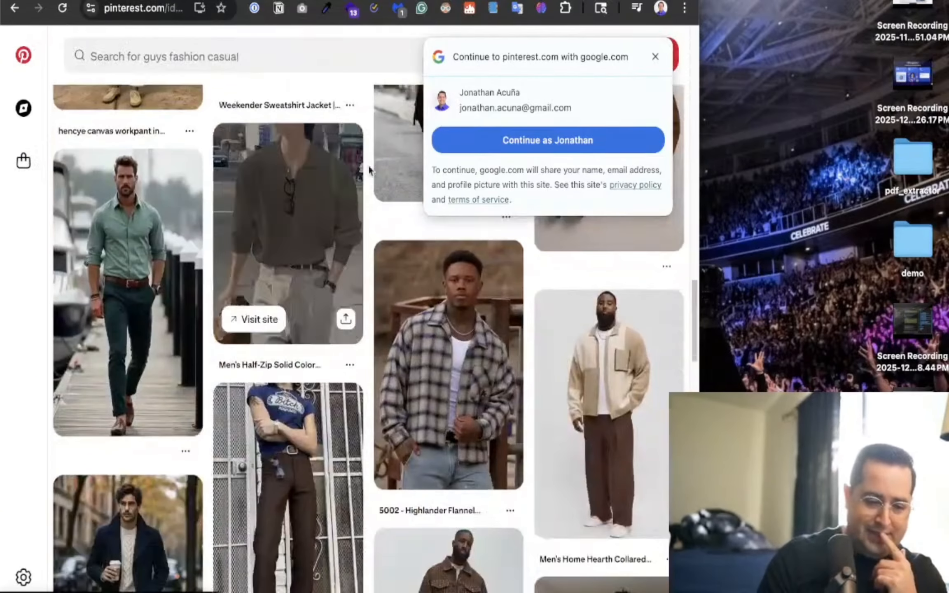
Close the Google sign-in popup, browse further, and focus the Pinterest search bar.
left_click(654, 56)
scroll(441, 263, "down", 2)
scroll(442, 263, "down", 20)
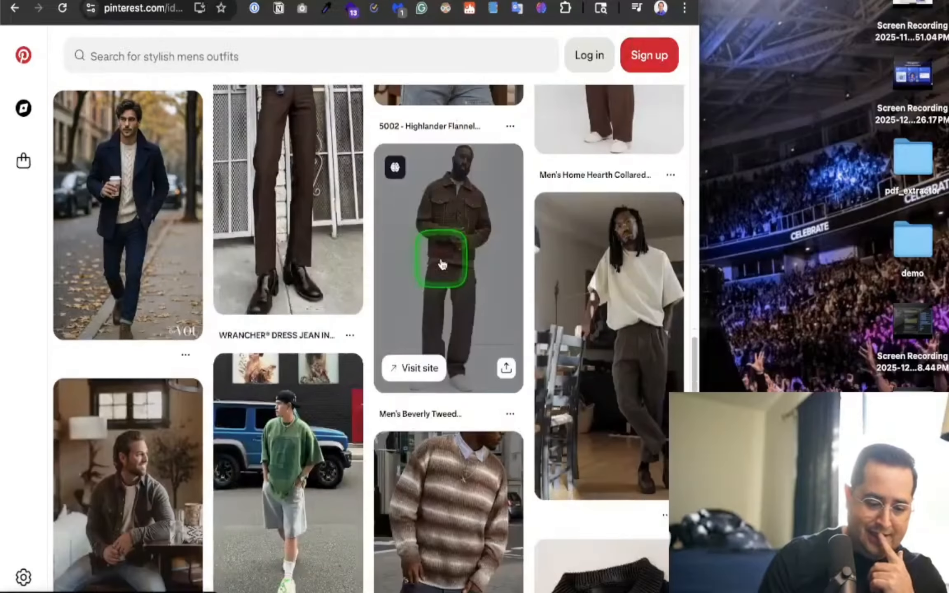
scroll(441, 264, "down", 15)
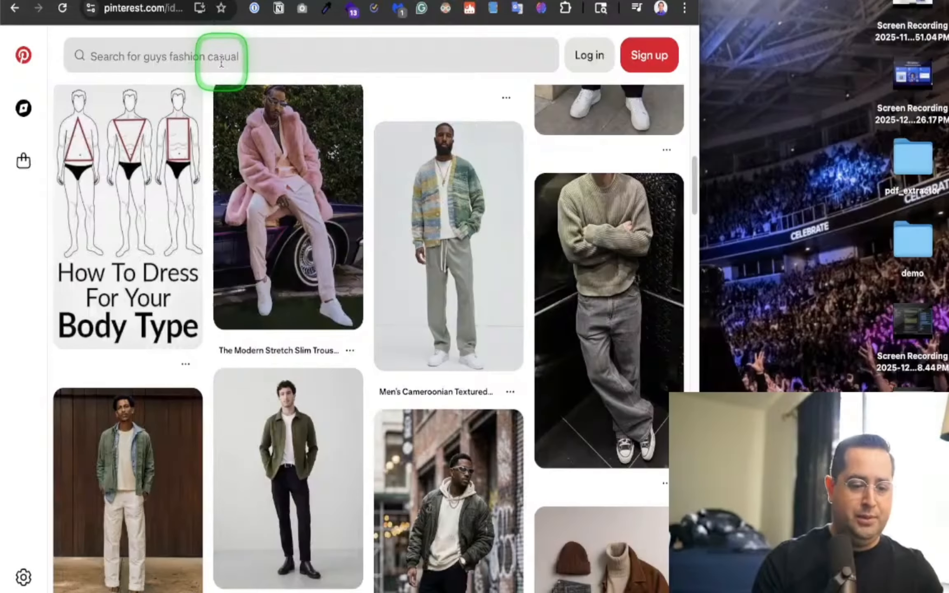
left_click(221, 62)
Search Pinterest for 'blue male fashion casual' and scroll the results.
type("blue m")
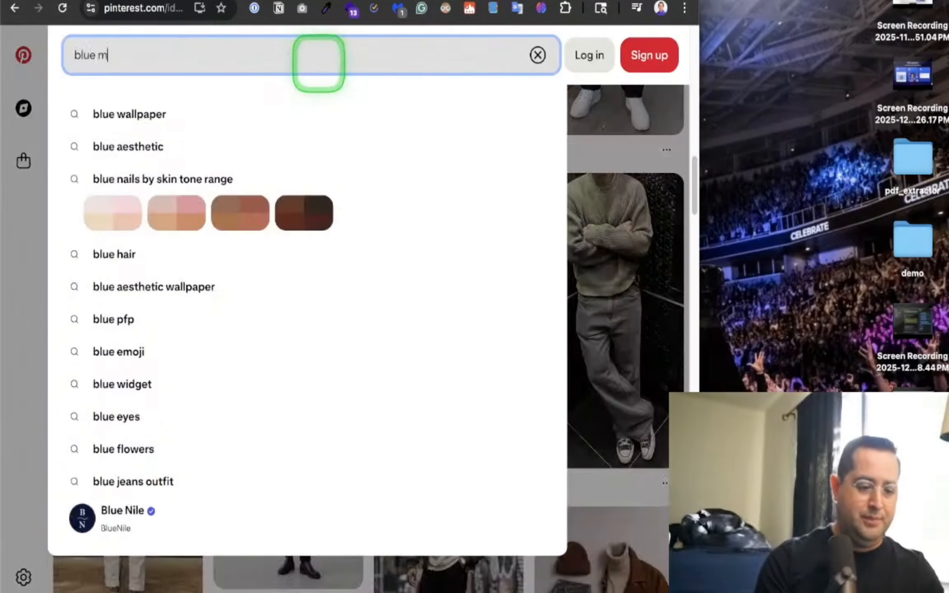
type("ale fashion")
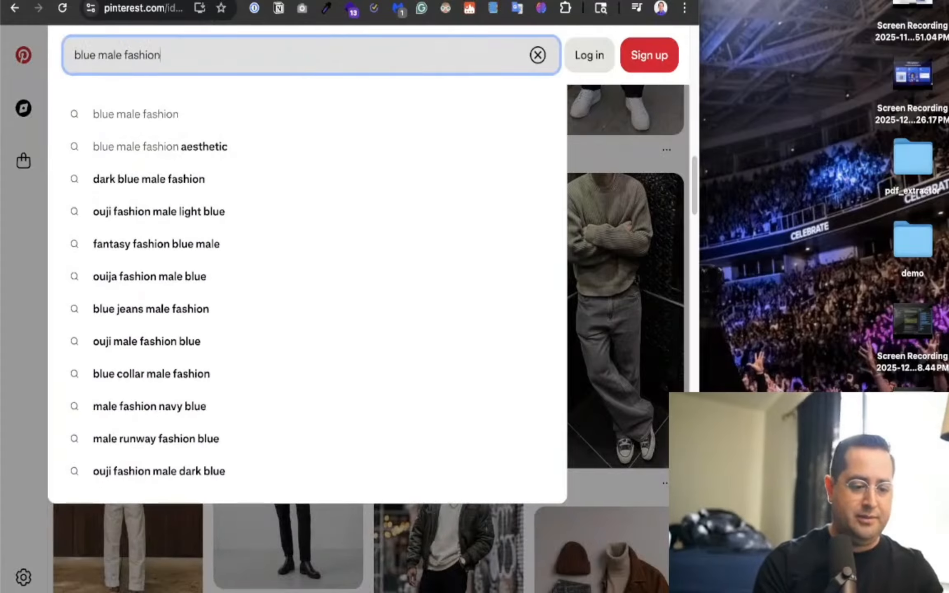
type(" cashual")
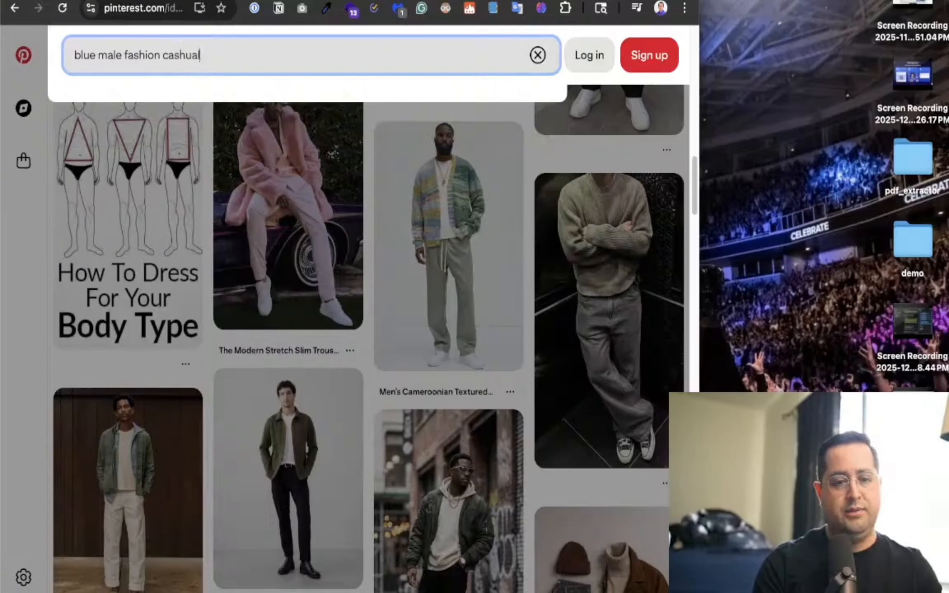
key("BackSpace")
key("BackSpace")
key("BackSpace")
key("BackSpace")
type("ual")
key("Return")
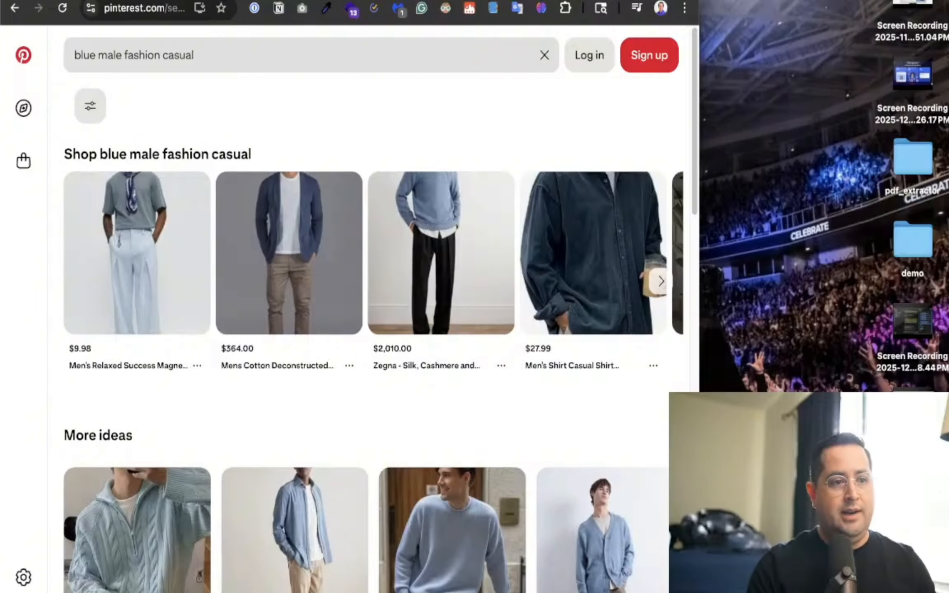
scroll(319, 280, "down", 10)
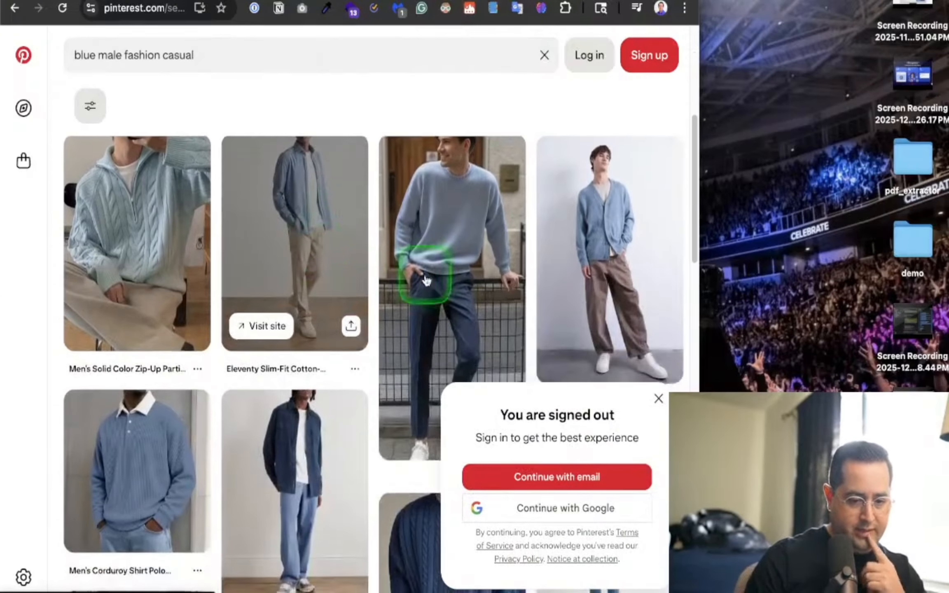
scroll(477, 264, "up", 5)
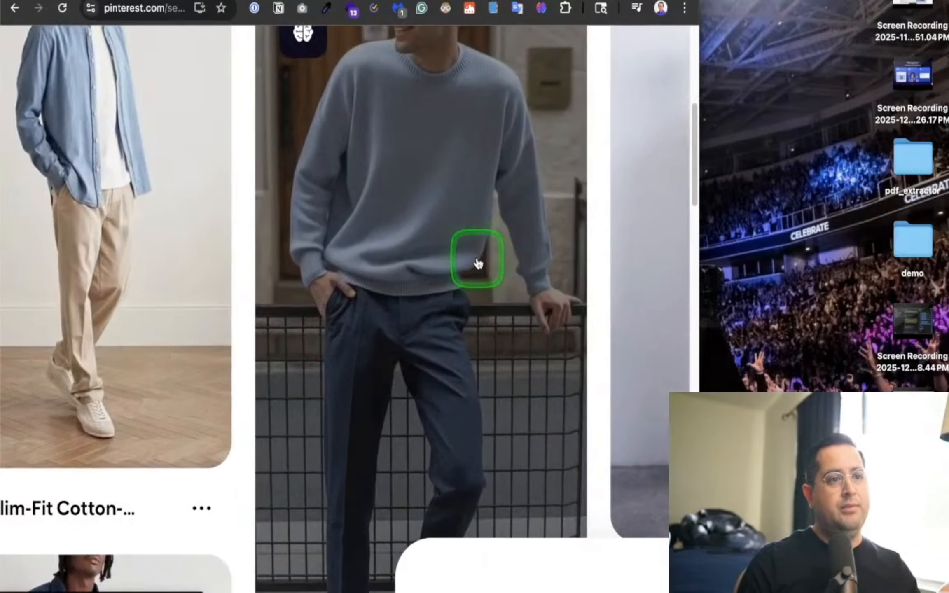
scroll(477, 264, "down", 5)
scroll(478, 264, "down", 5)
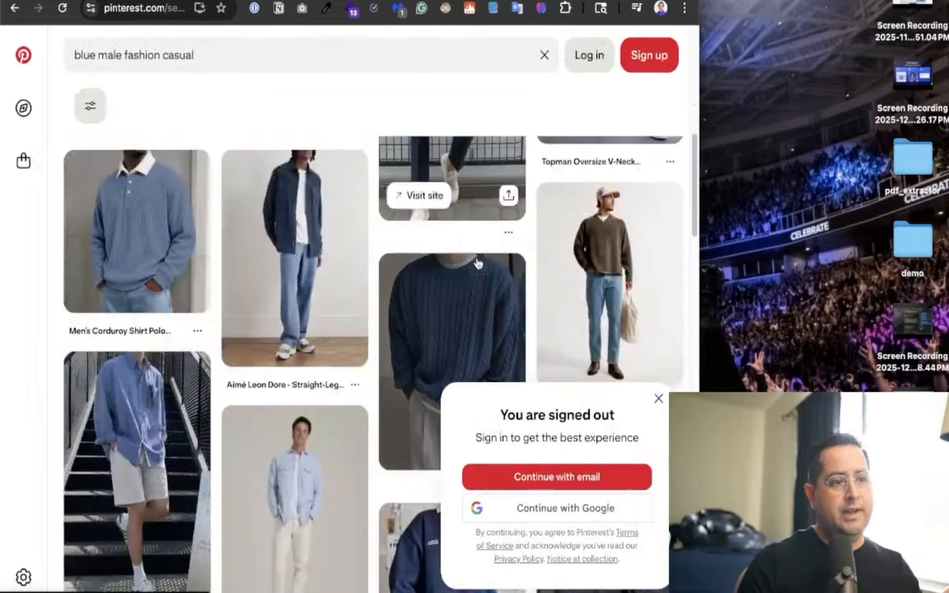
scroll(78, 282, "down", 6)
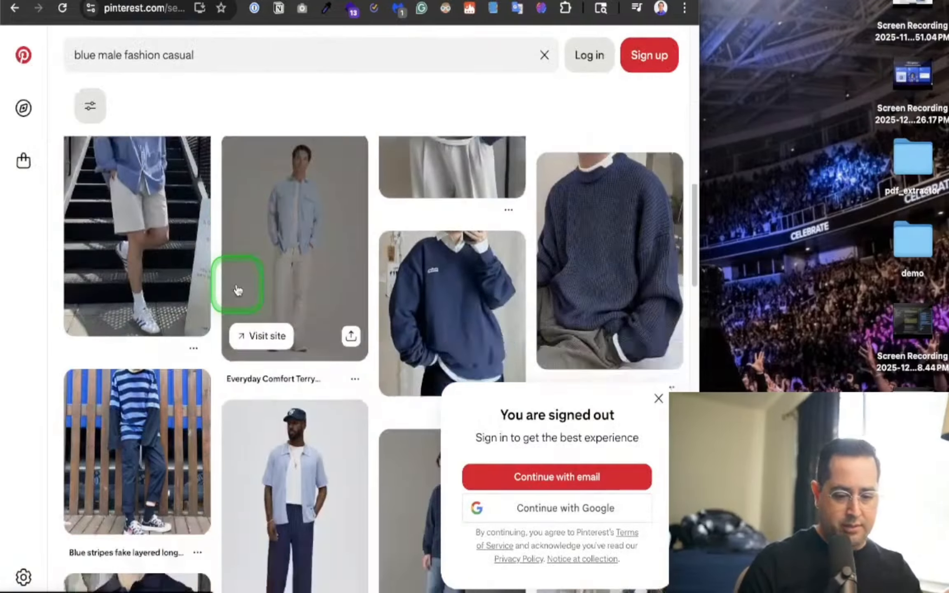
scroll(238, 290, "down", 6)
Dismiss the 'You are signed out' popup and browse further down the blue casual menswear pins.
left_click(659, 398)
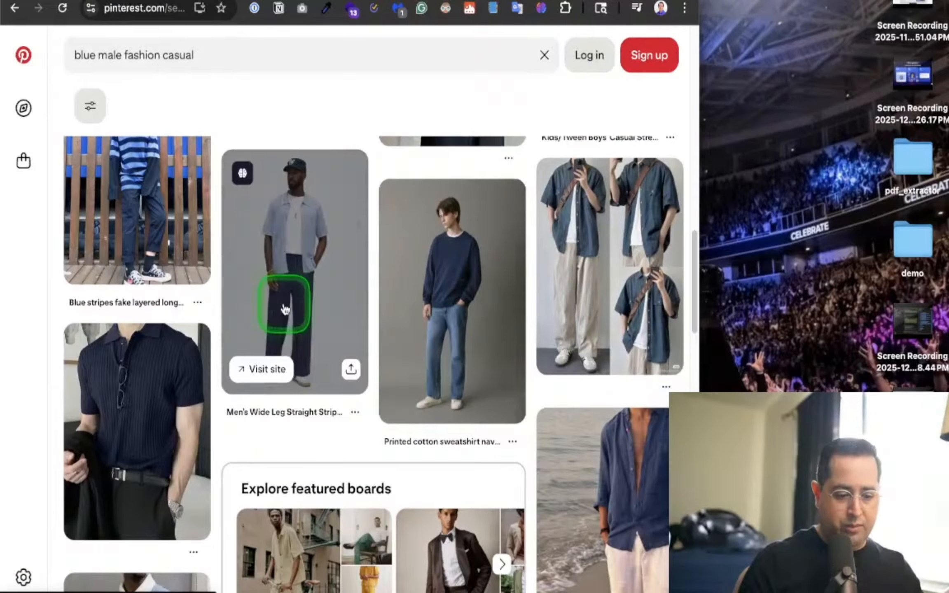
scroll(81, 366, "up", 5)
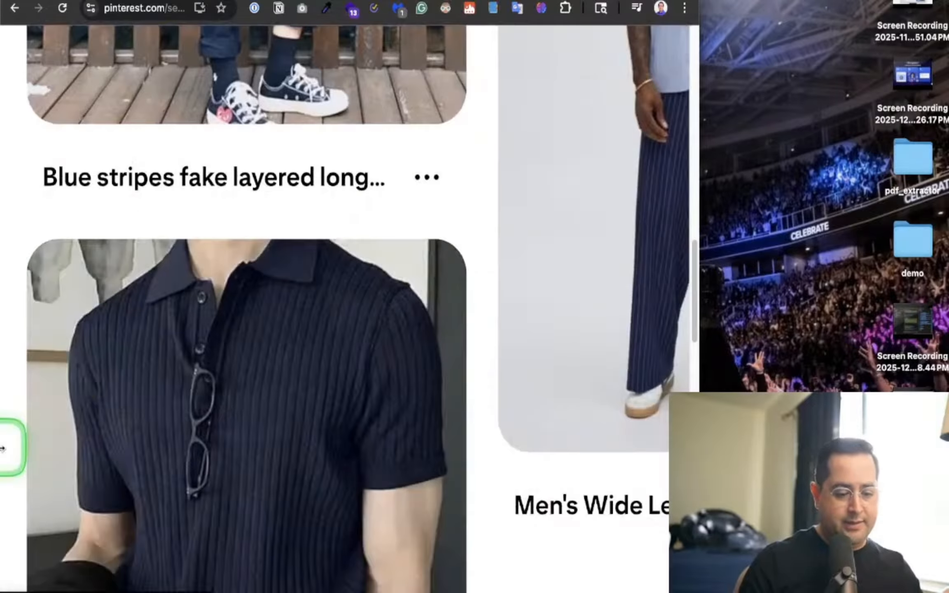
scroll(2, 448, "down", 1)
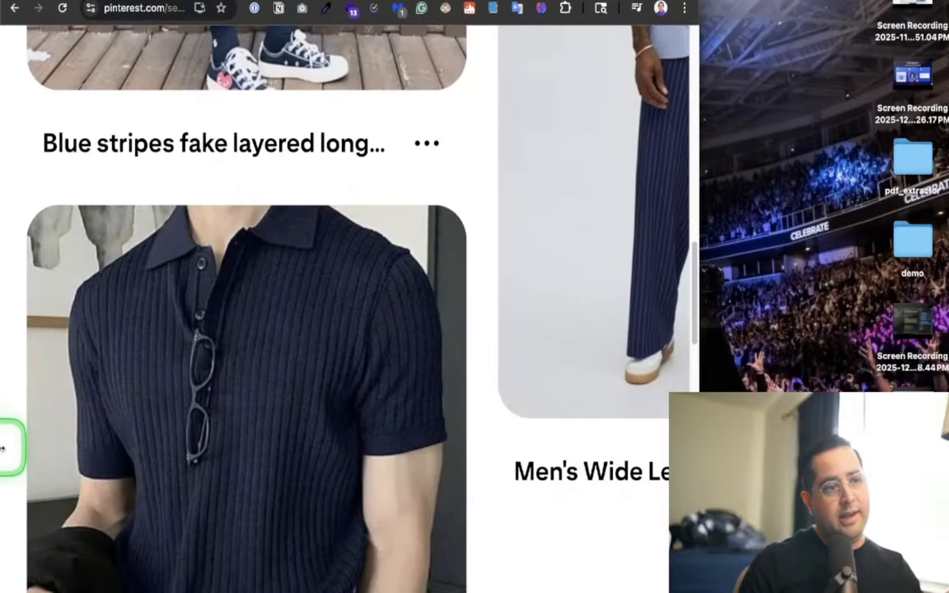
scroll(2, 449, "down", 5)
scroll(2, 449, "down", 10)
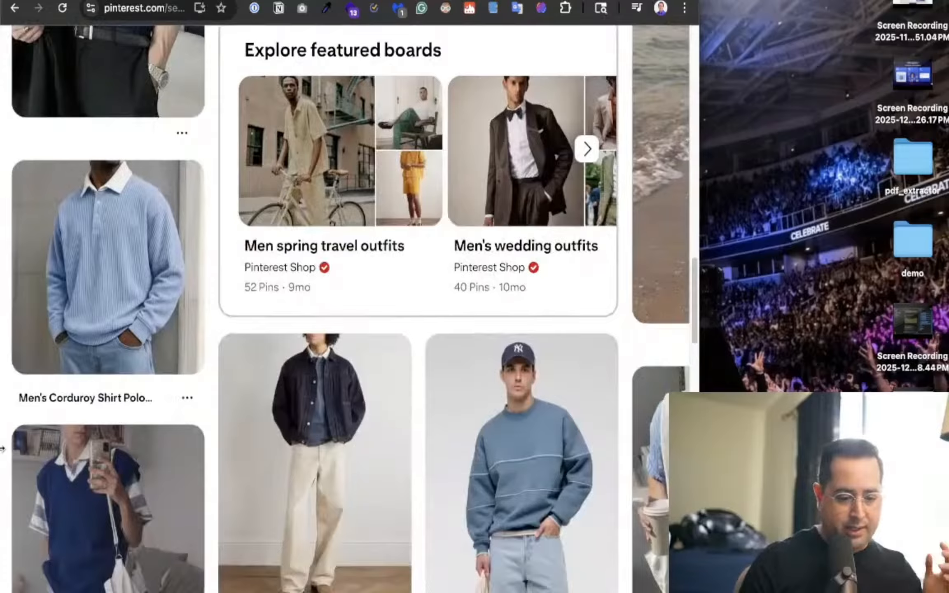
scroll(2, 449, "down", 4)
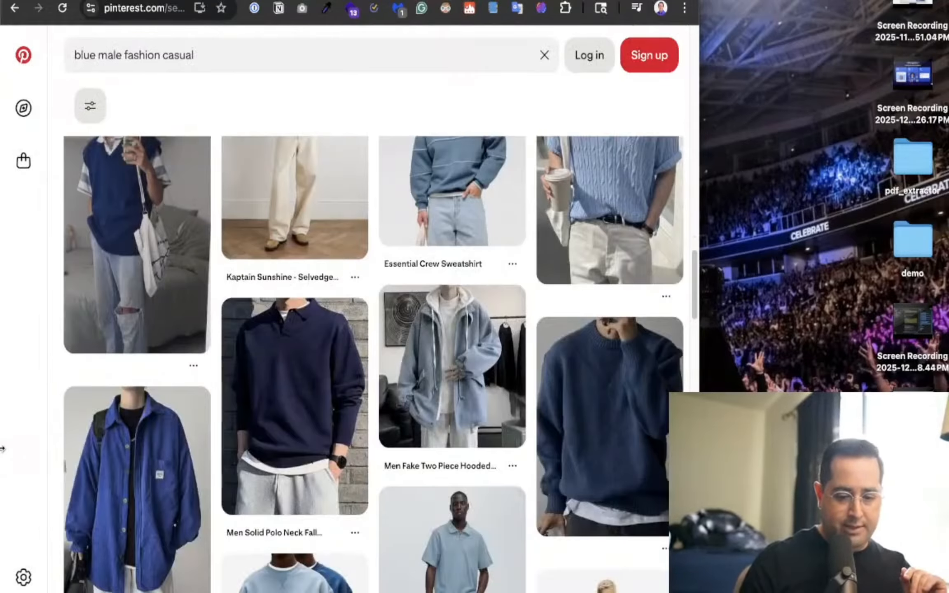
scroll(368, 453, "down", 9)
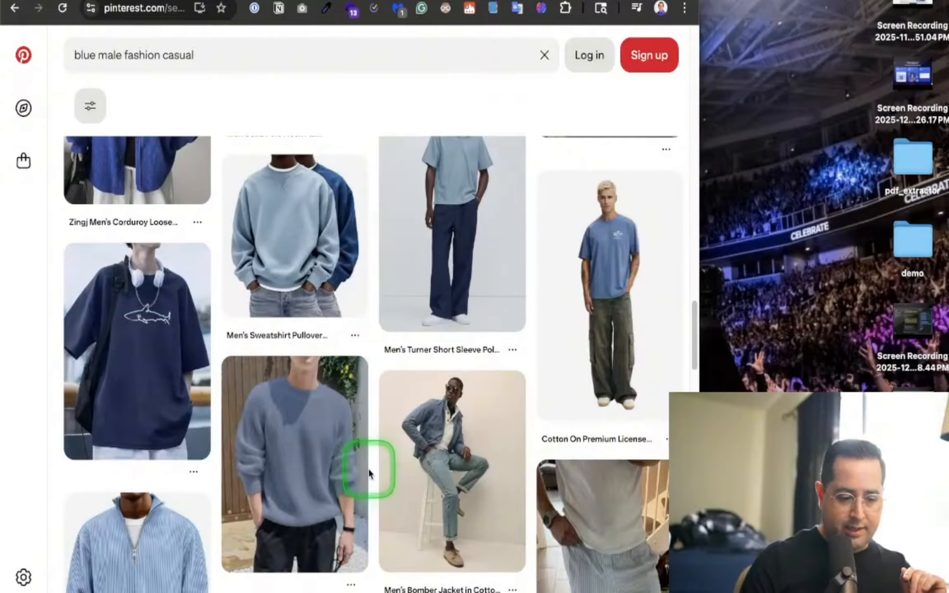
scroll(369, 467, "down", 18)
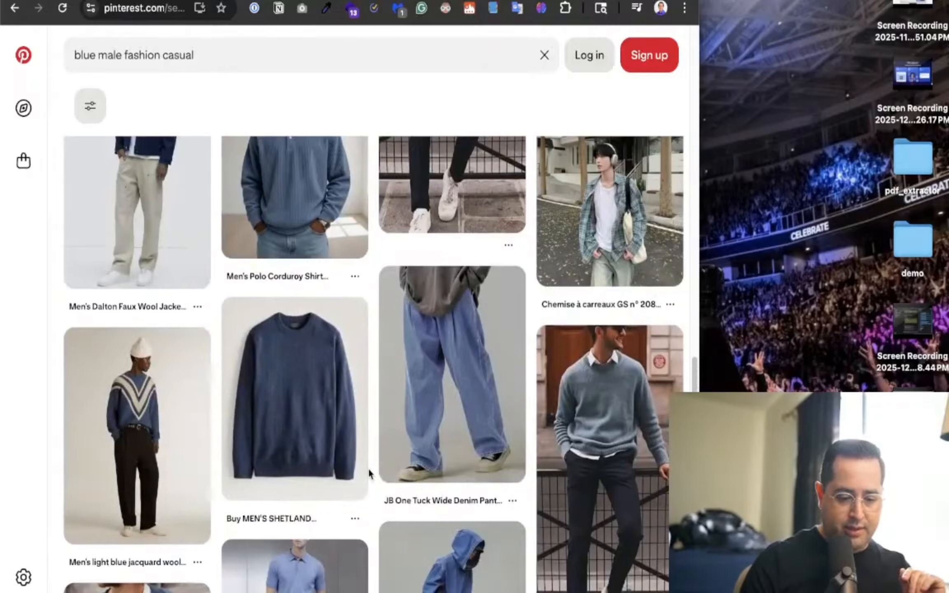
scroll(369, 468, "down", 8)
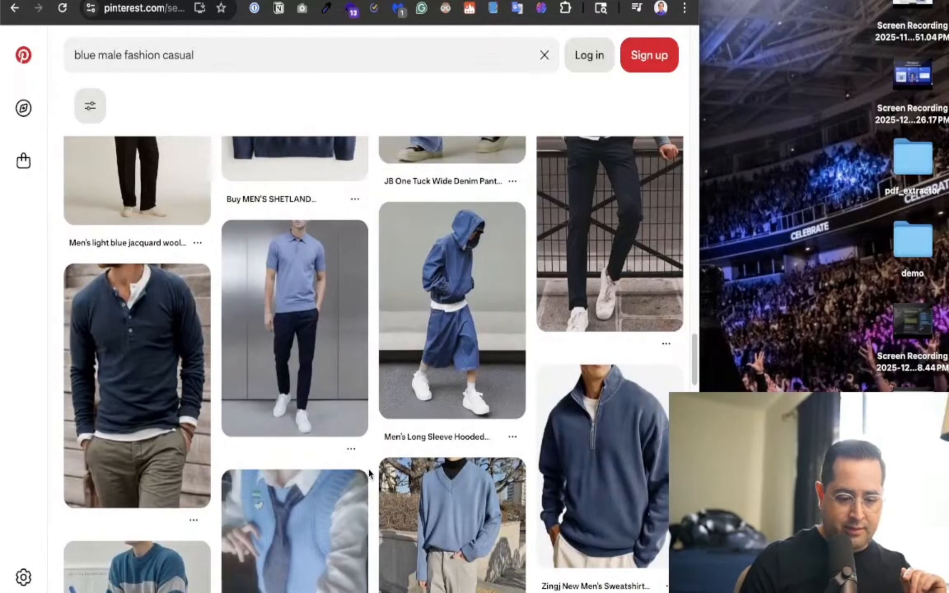
scroll(369, 473, "down", 5)
scroll(369, 474, "down", 5)
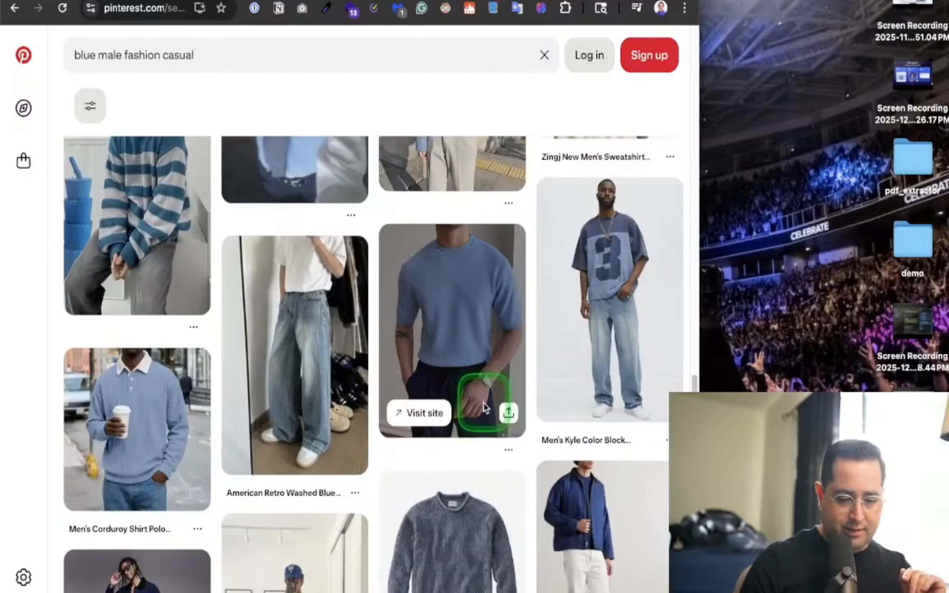
scroll(267, 391, "down", 4)
scroll(397, 401, "down", 8)
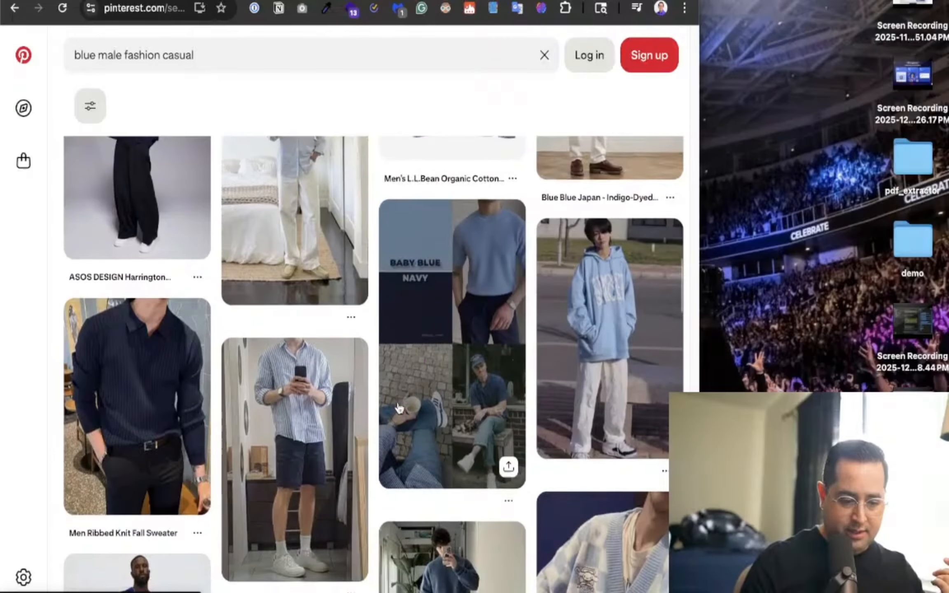
Open the Men Ribbed Knit Fall Sweater pin and take a region screenshot of its photo.
left_click(148, 384)
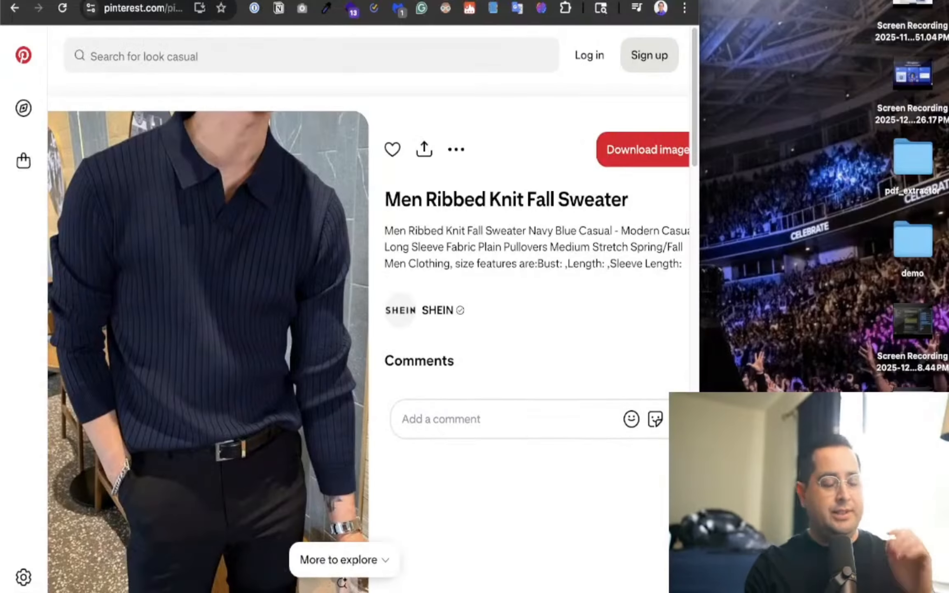
key("super+shift+4")
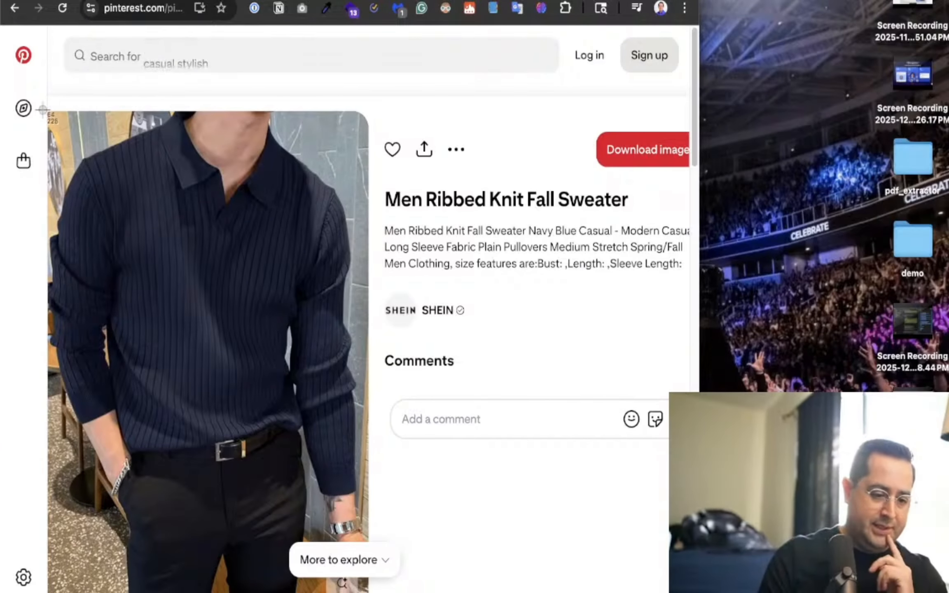
left_click_drag(45, 112, 368, 540)
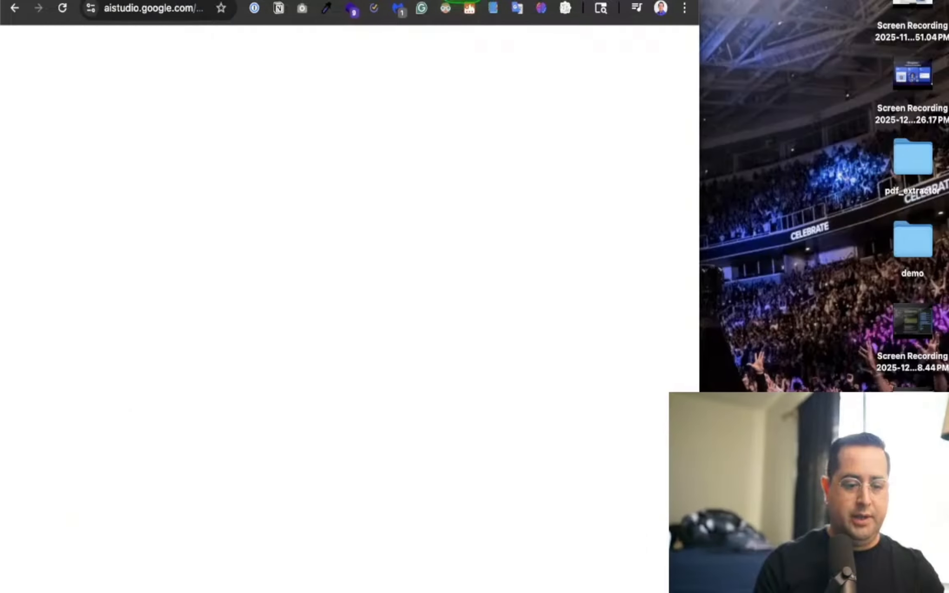
scroll(61, 297, "up", 5)
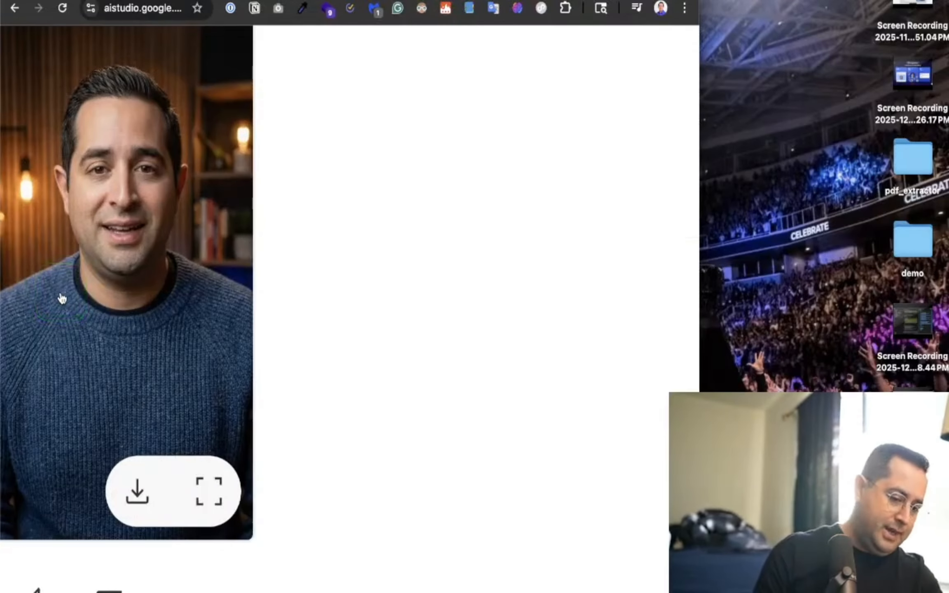
scroll(61, 297, "down", 5)
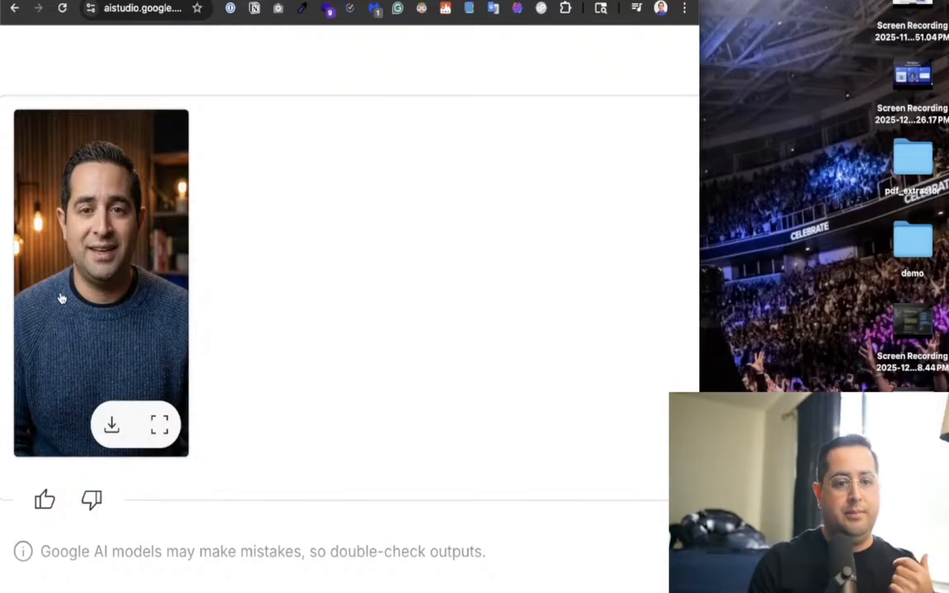
Attach the captured sweater screenshot as image.png to the AI Studio prompt.
left_click(155, 302)
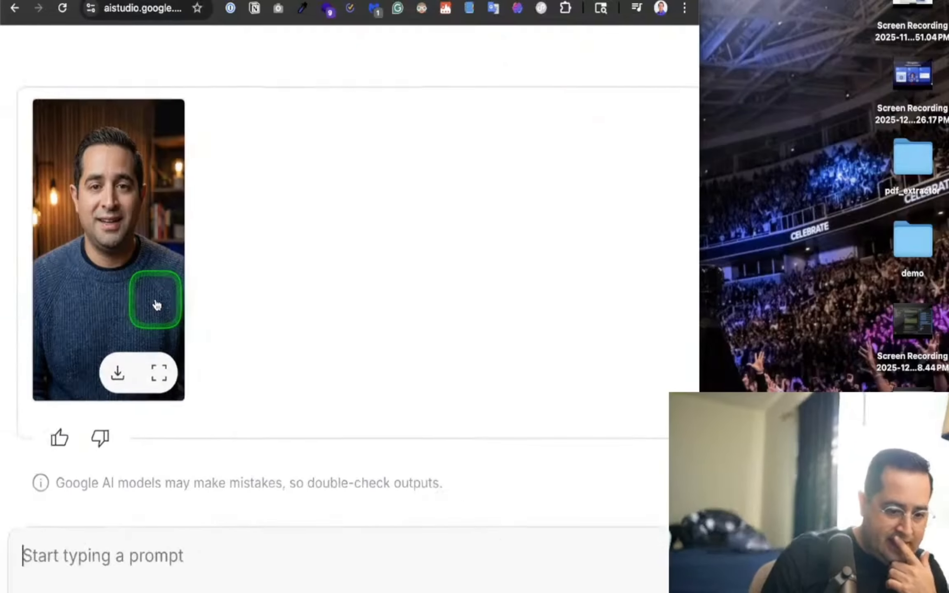
left_click_drag(156, 304, 74, 523)
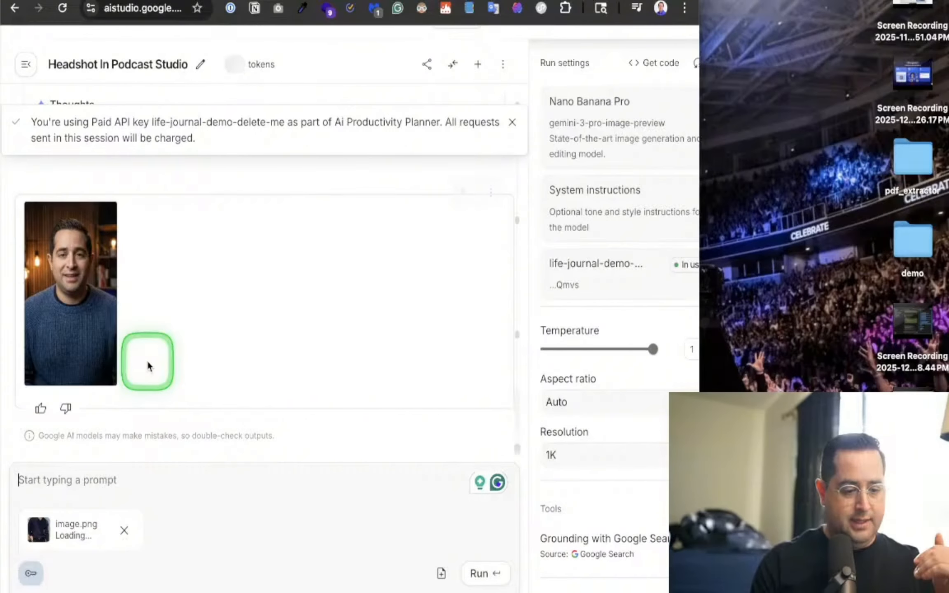
scroll(147, 361, "down", 5)
Copy the earlier headshot prompt paragraph into the prompt box.
scroll(190, 354, "up", 2)
left_click_drag(129, 321, 6, 259)
key("super+c")
scroll(120, 288, "down", 5)
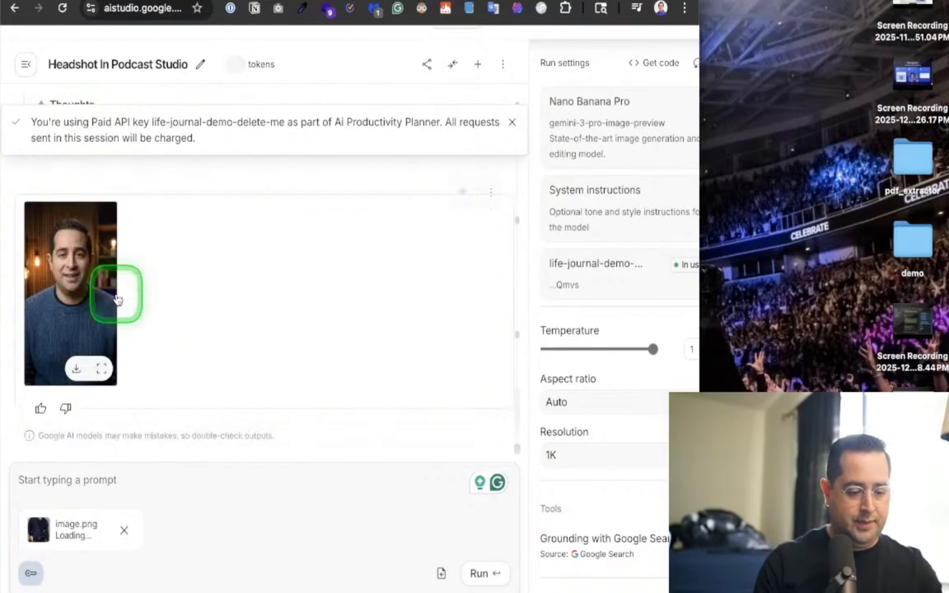
left_click(98, 484)
key("super+v")
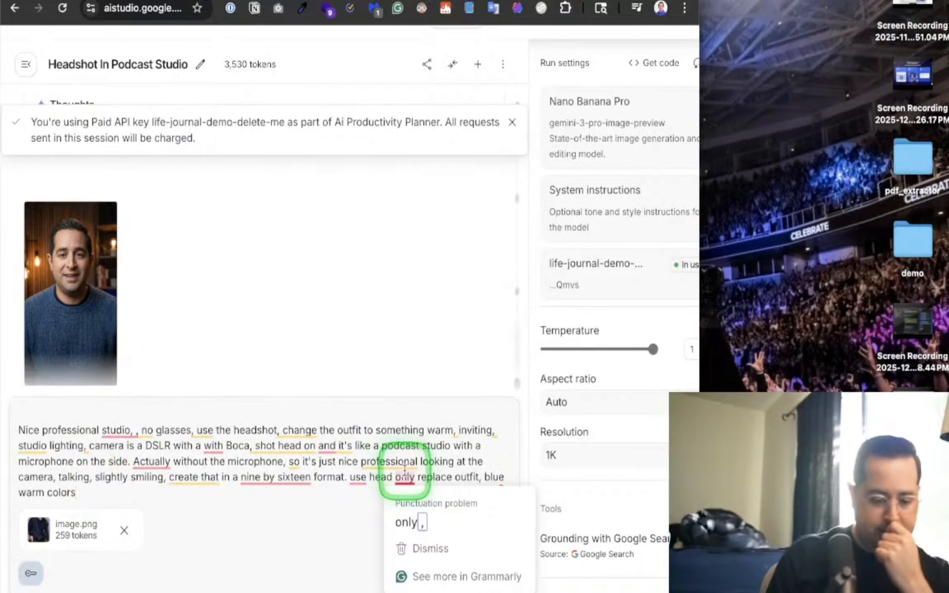
Change 'slightly smiling' to 'small smile' in the pasted prompt.
double_click(120, 476)
type("small")
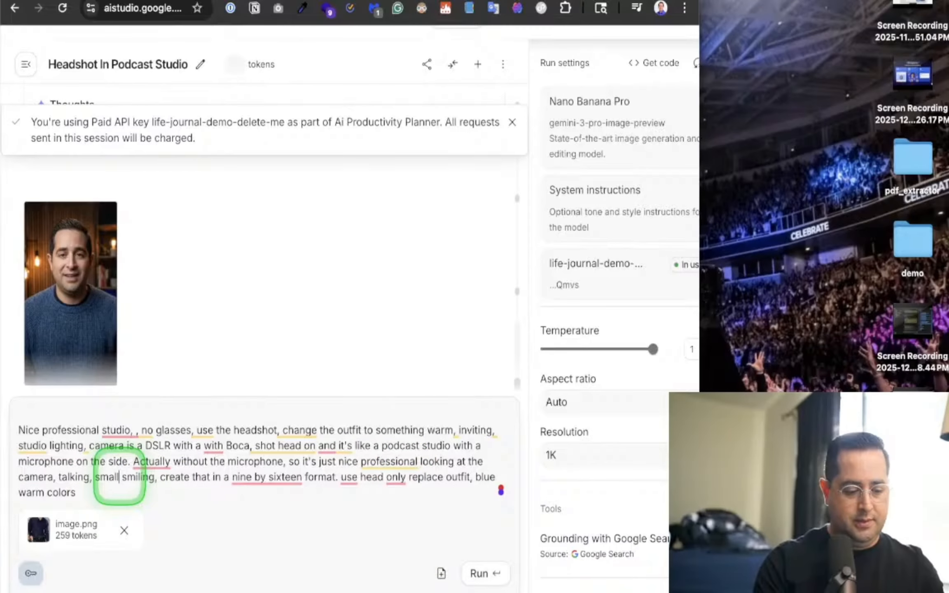
double_click(135, 477)
type("smile")
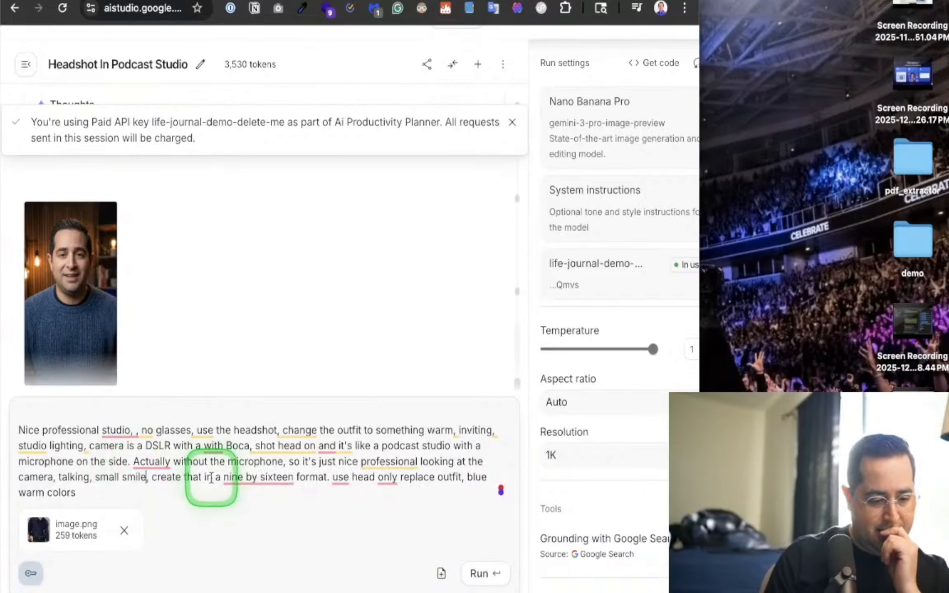
mouse_move(105, 356)
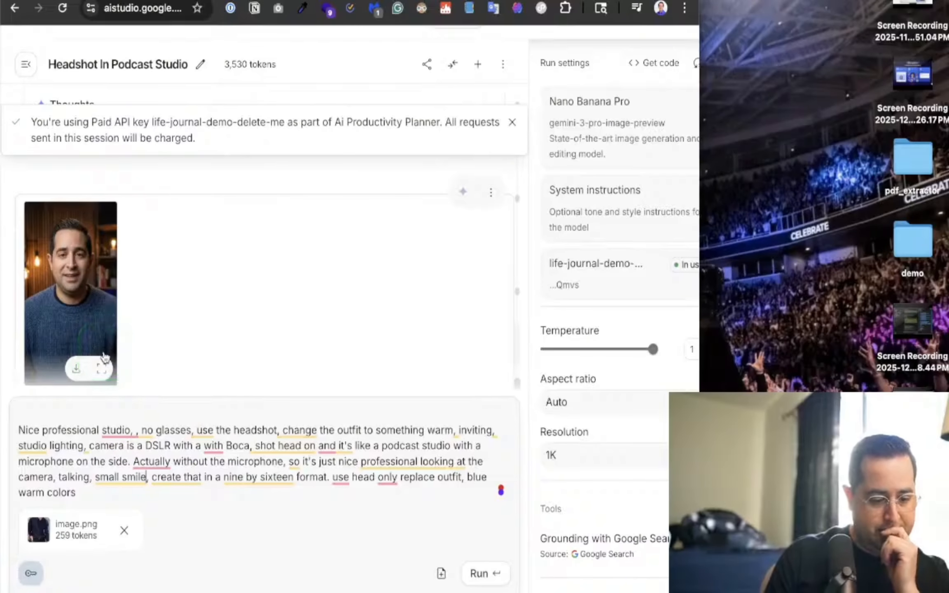
left_click(473, 567)
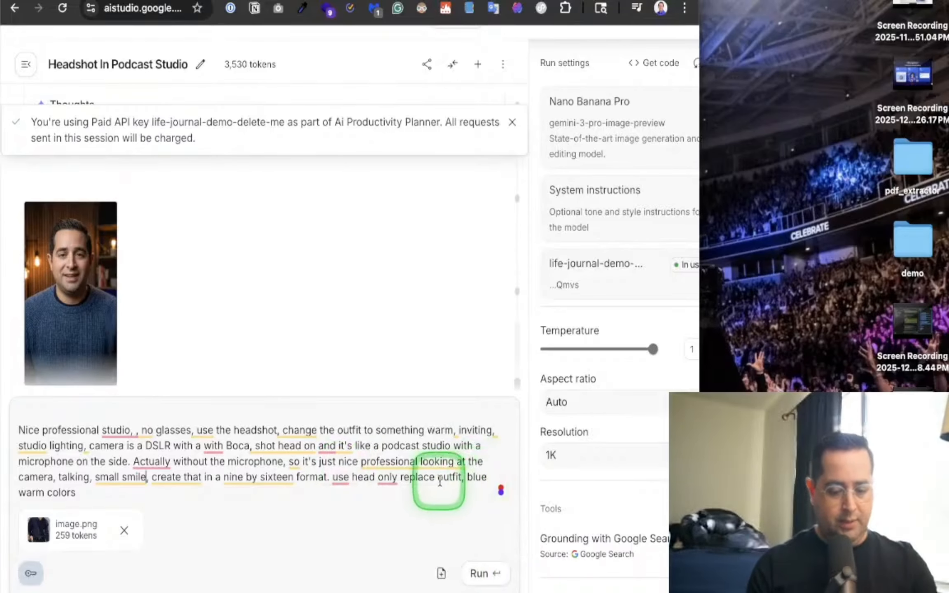
Add 'using outfit from image' after 'outfit' and end the prompt with 'blue warm hues'.
left_click(462, 477)
type("using")
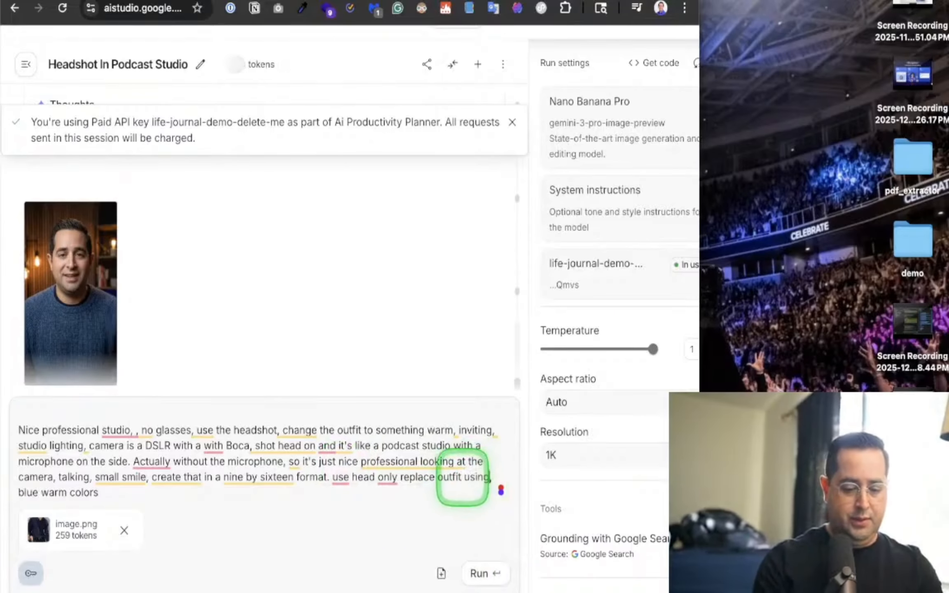
type(" outfit from image")
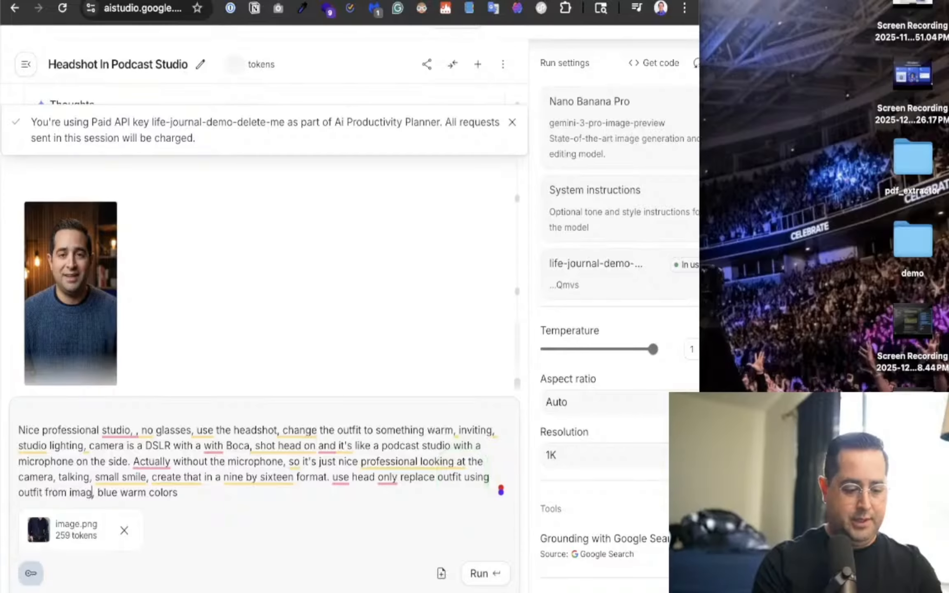
left_click_drag(483, 502, 103, 500)
key("super+x")
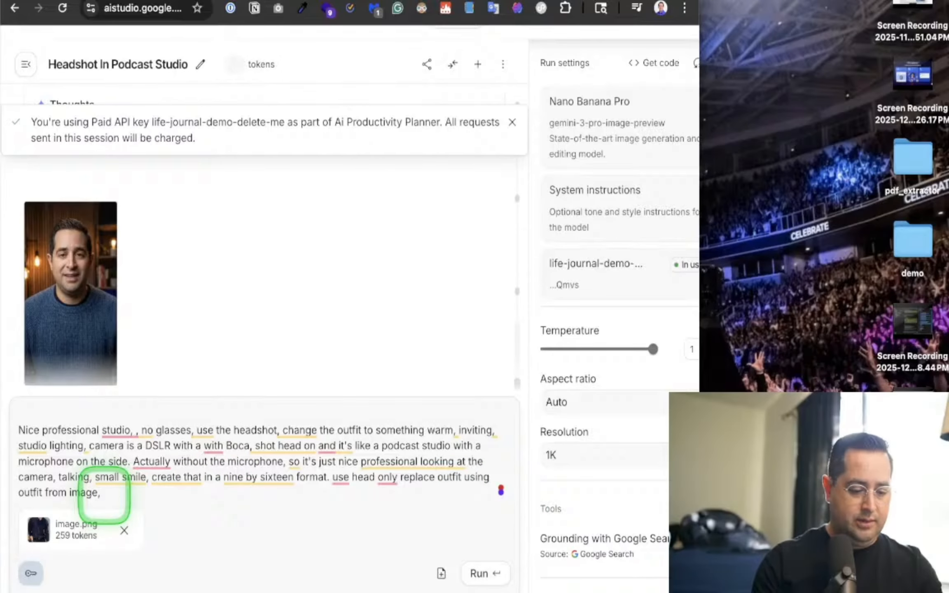
type("blu")
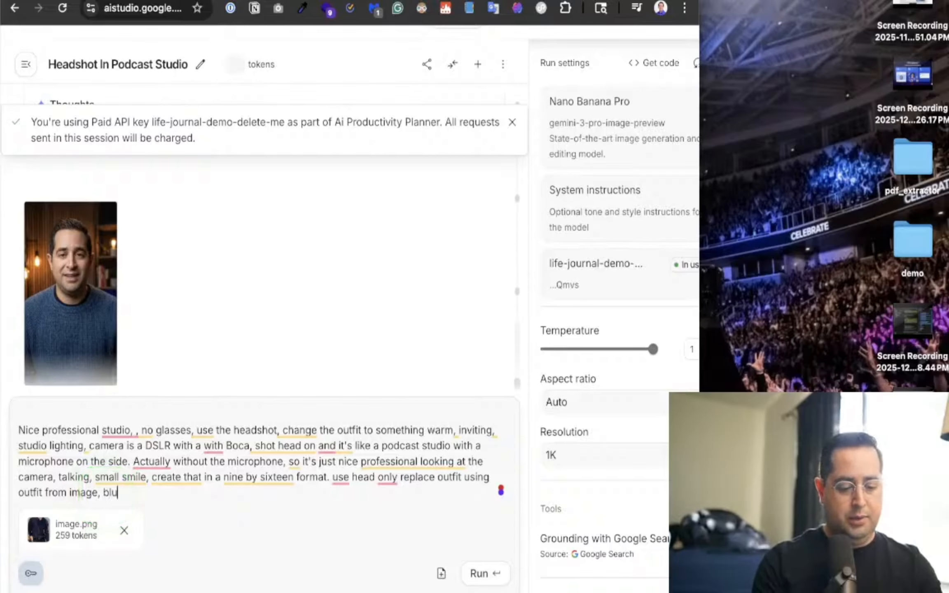
type("e warm hues")
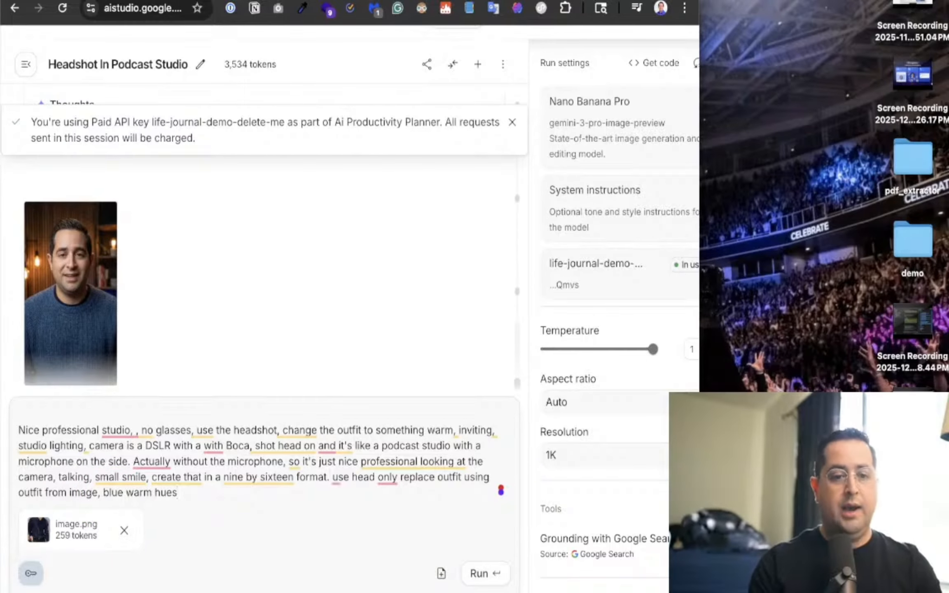
left_click(138, 485)
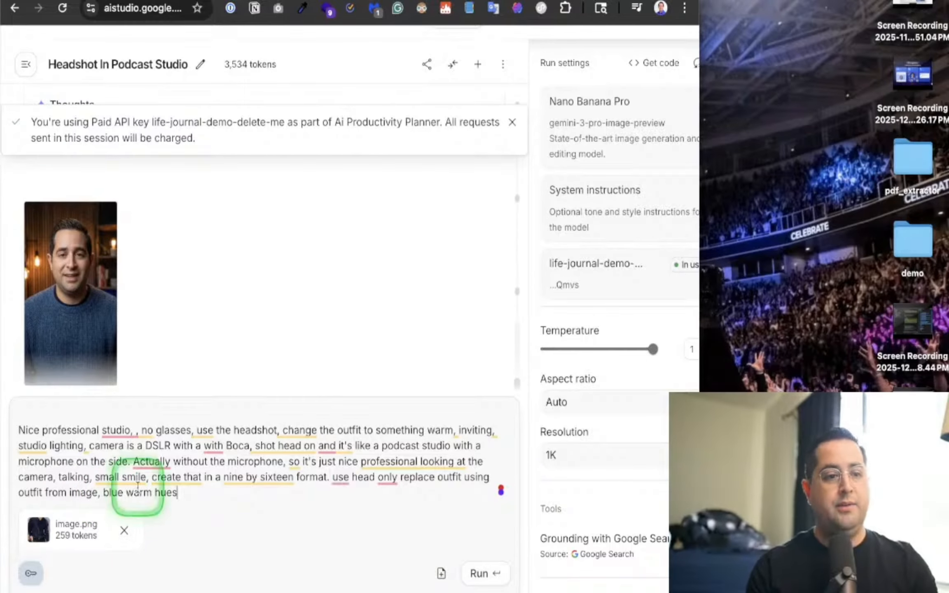
Open the generated blue-sweater headshot in the large viewer to inspect it.
scroll(144, 485, "up", 5)
mouse_move(144, 470)
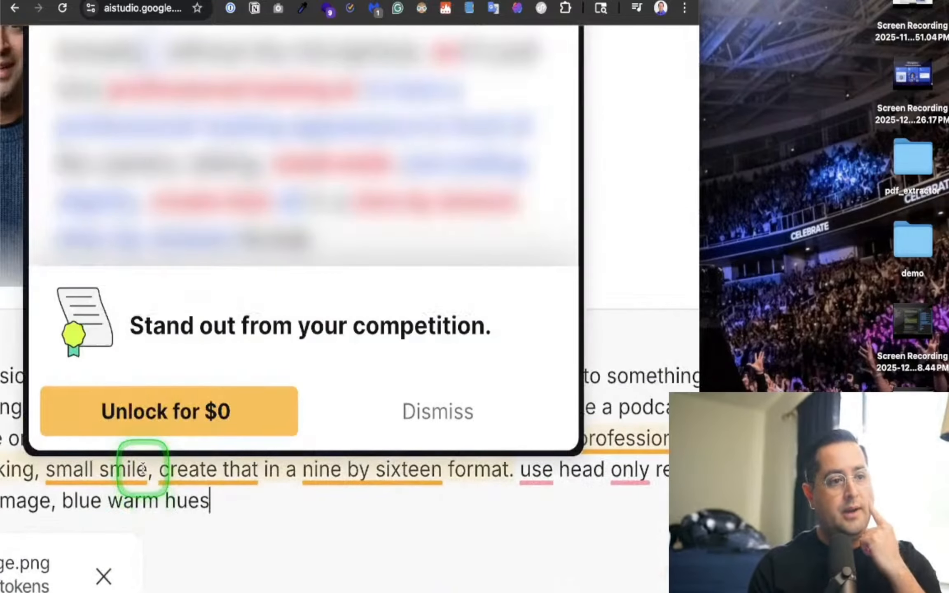
scroll(142, 469, "up", 5)
scroll(142, 467, "down", 5)
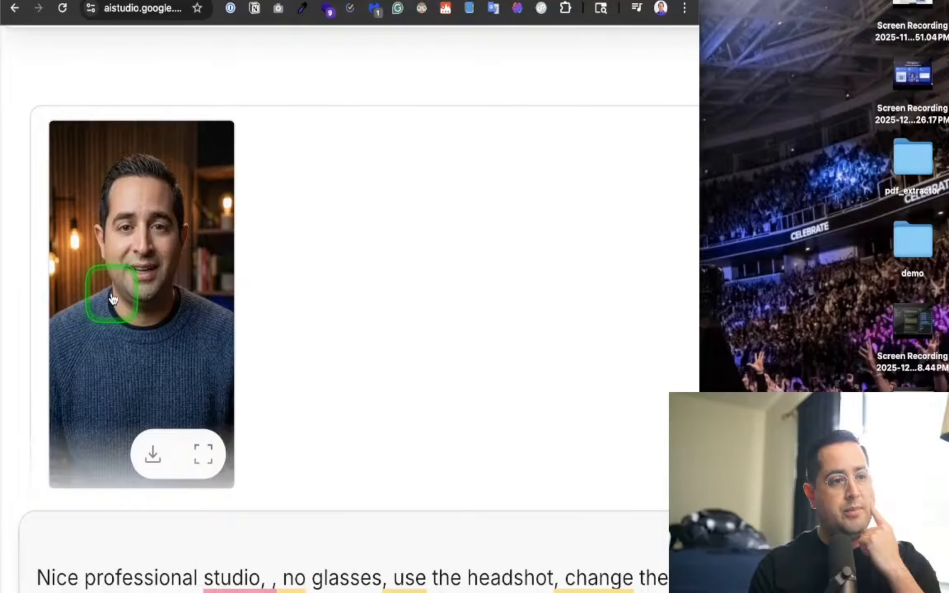
scroll(115, 292, "up", 5)
left_click(114, 292)
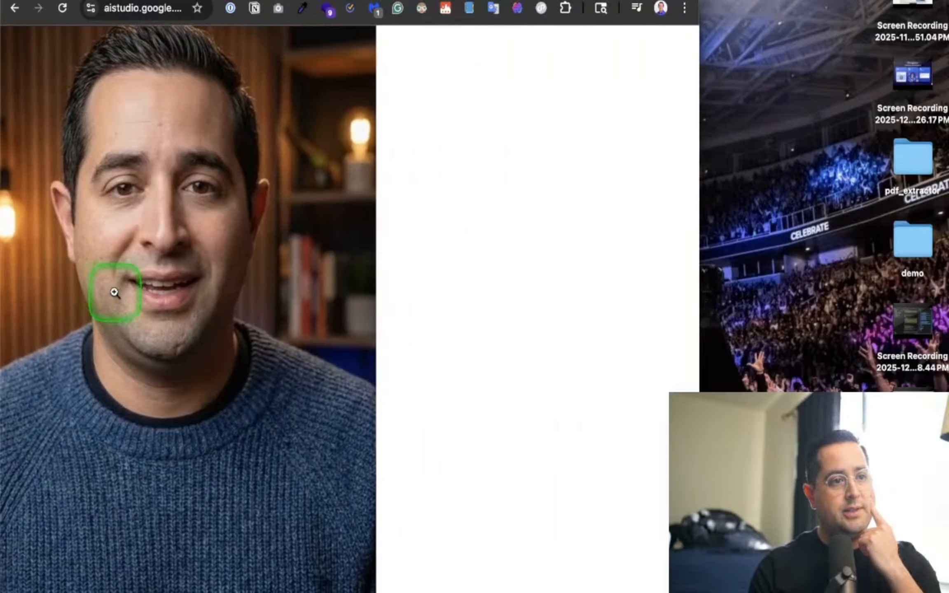
scroll(114, 292, "down", 5)
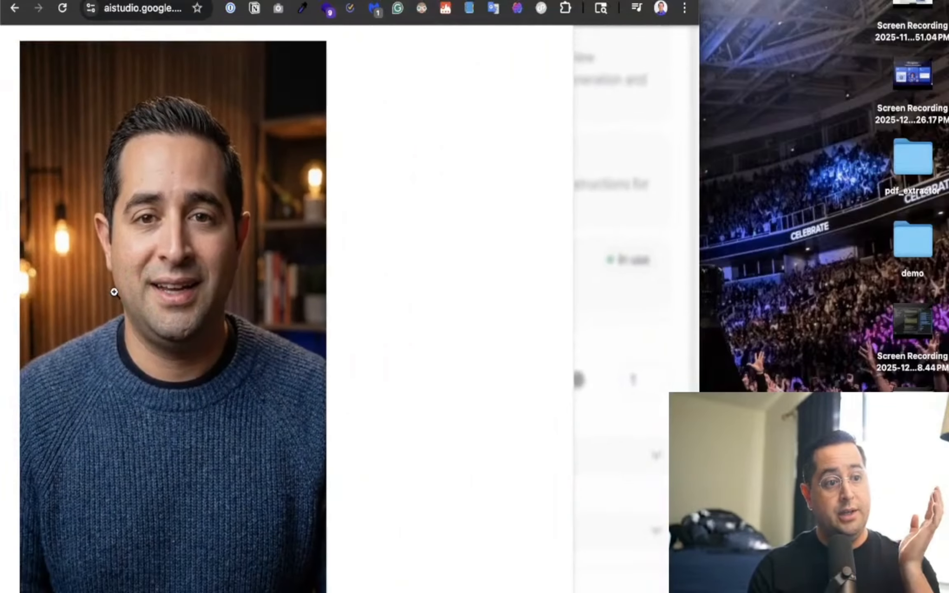
scroll(114, 292, "left", 1)
scroll(114, 292, "right", 1)
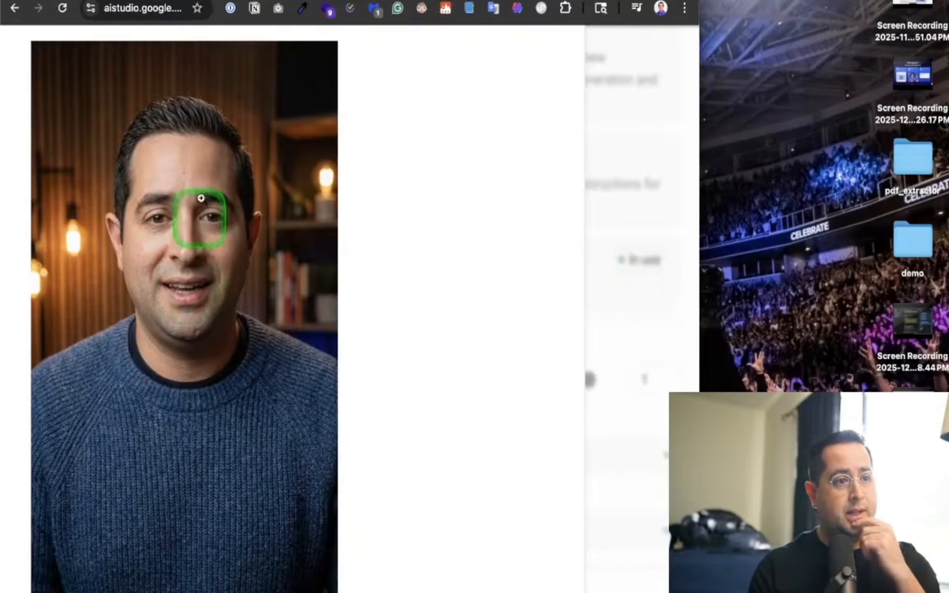
scroll(237, 434, "down", 5)
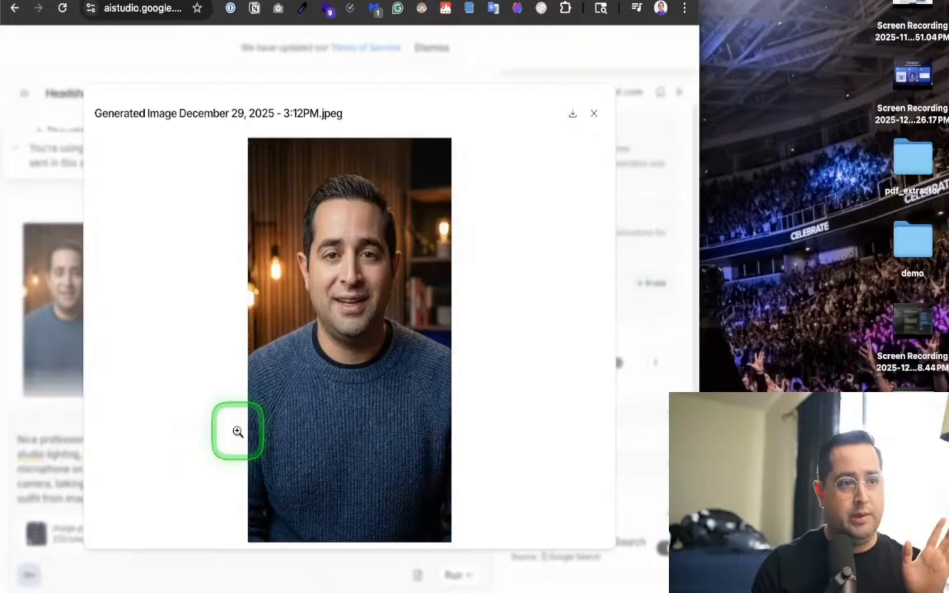
Attach Headshot.jpg alongside image.png and send the edited outfit prompt.
left_click(594, 114)
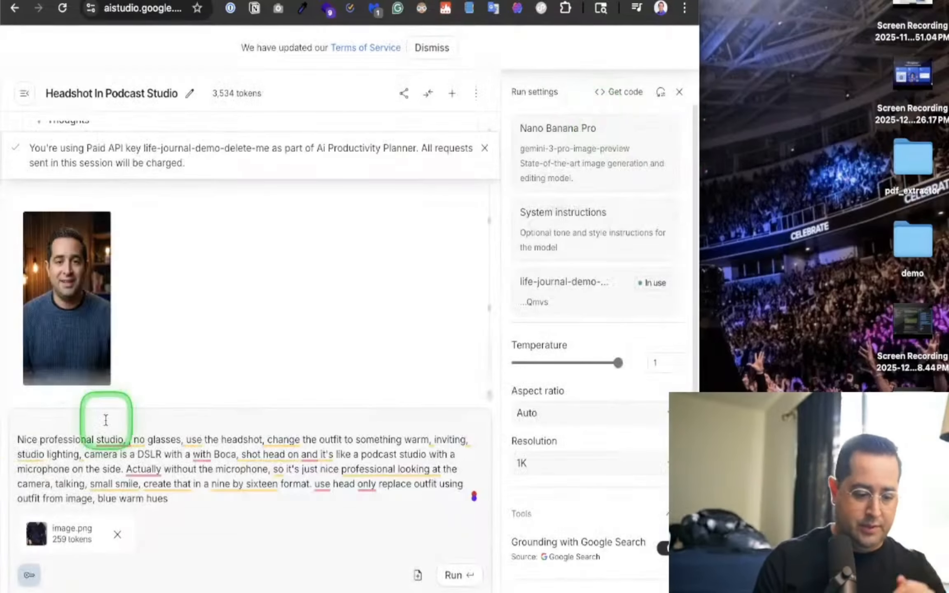
left_click(417, 574)
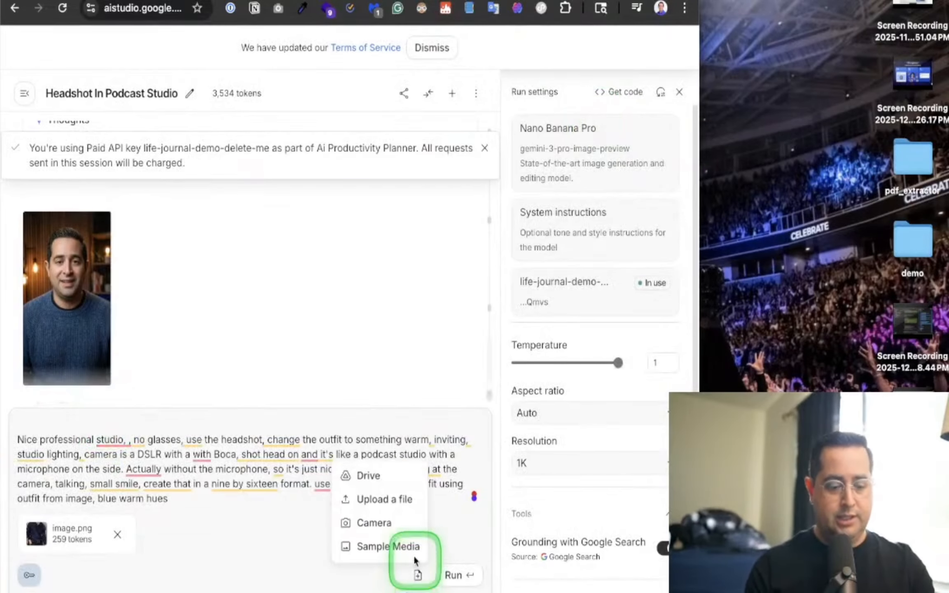
left_click(366, 500)
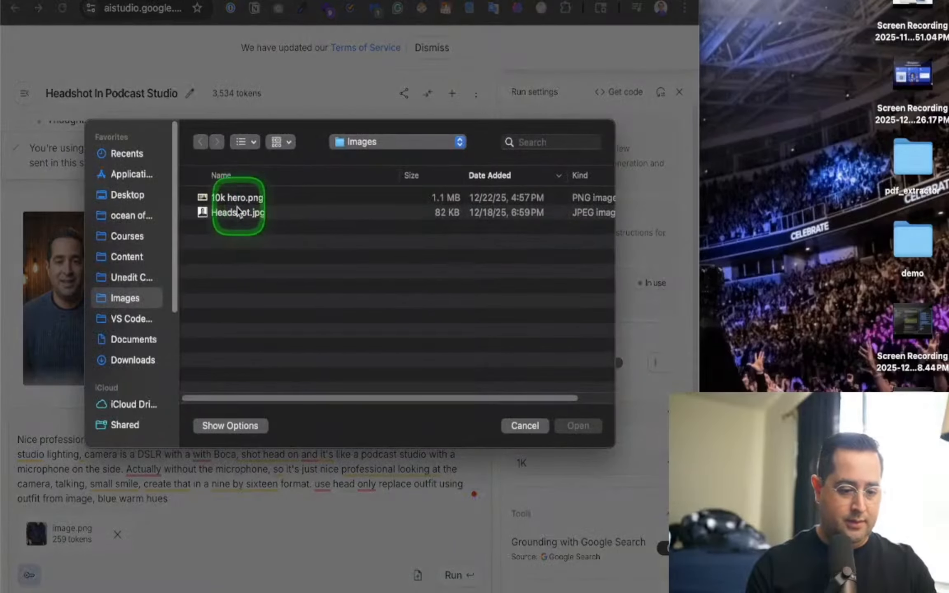
left_click(226, 214)
double_click(225, 214)
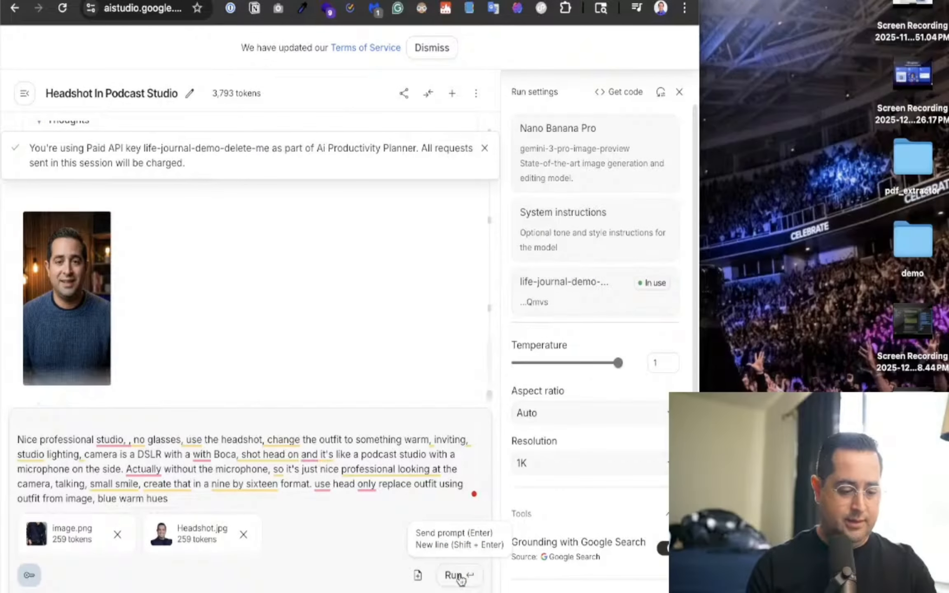
left_click(458, 575)
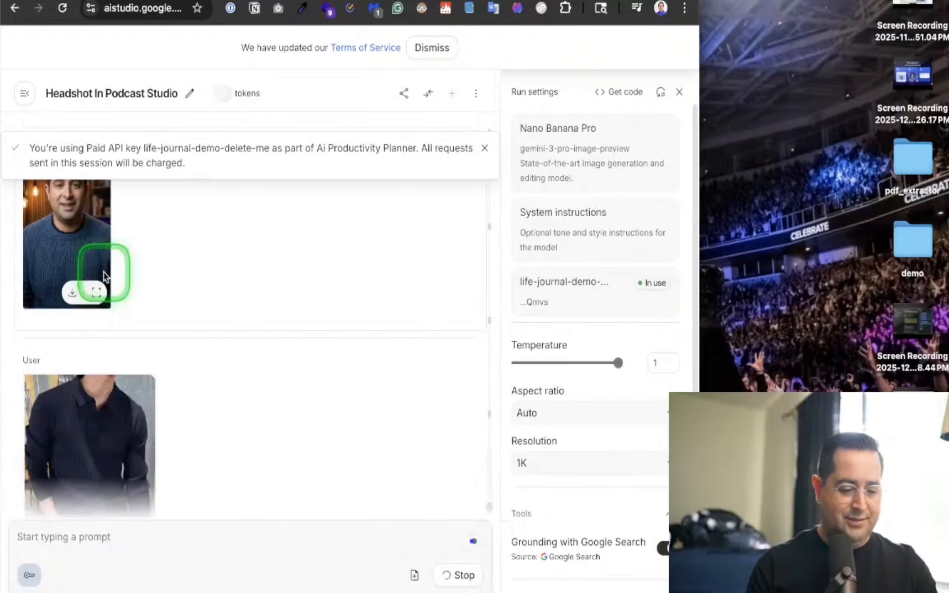
Review the submitted prompt text while the 9:16 podcast-studio portrait generates.
scroll(16, 277, "up", 8)
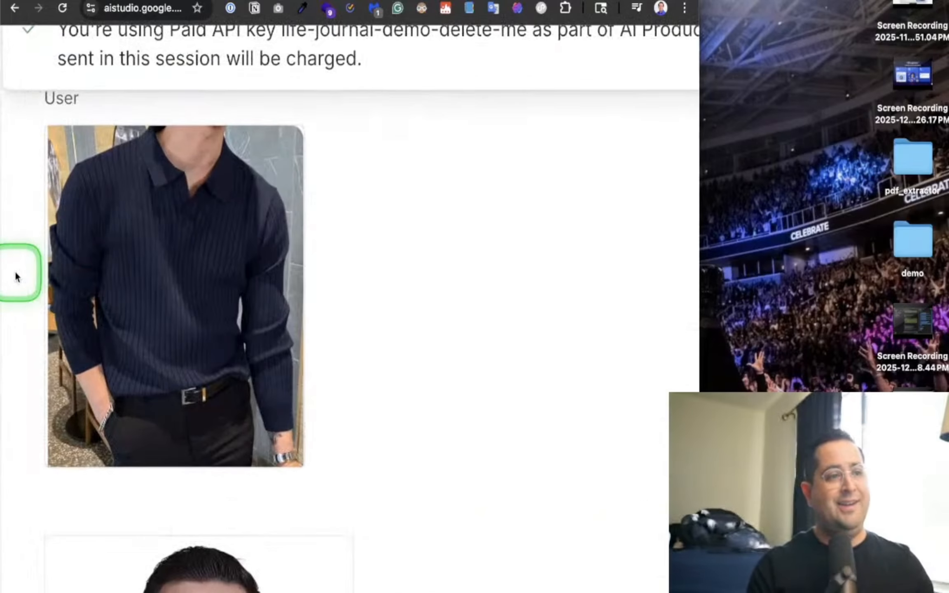
scroll(15, 276, "up", 2)
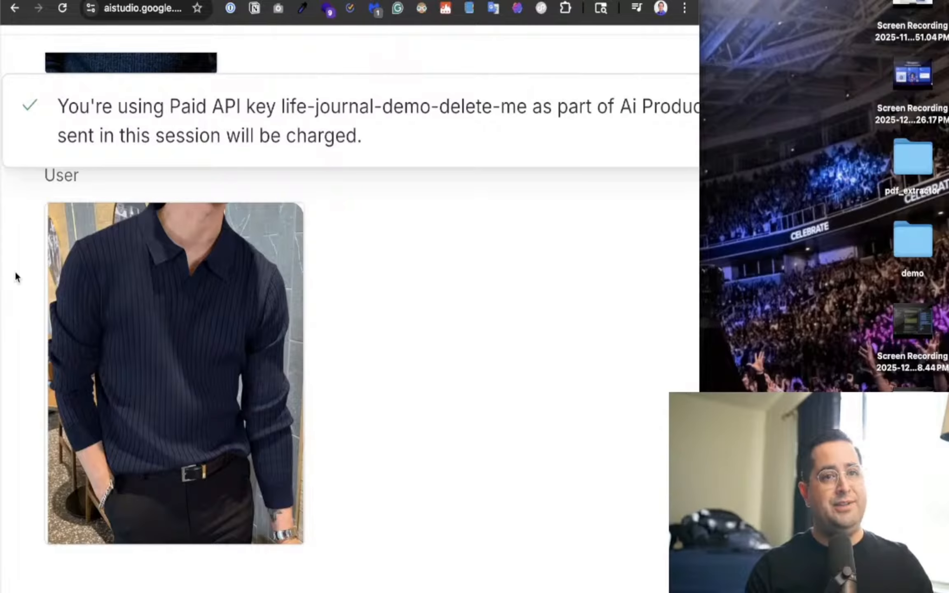
scroll(15, 271, "down", 5)
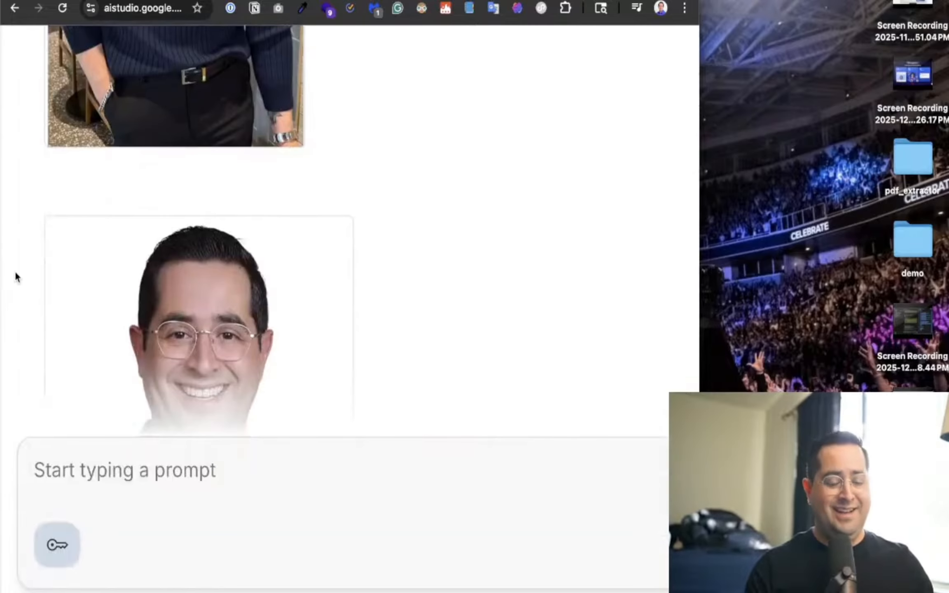
scroll(211, 266, "down", 3)
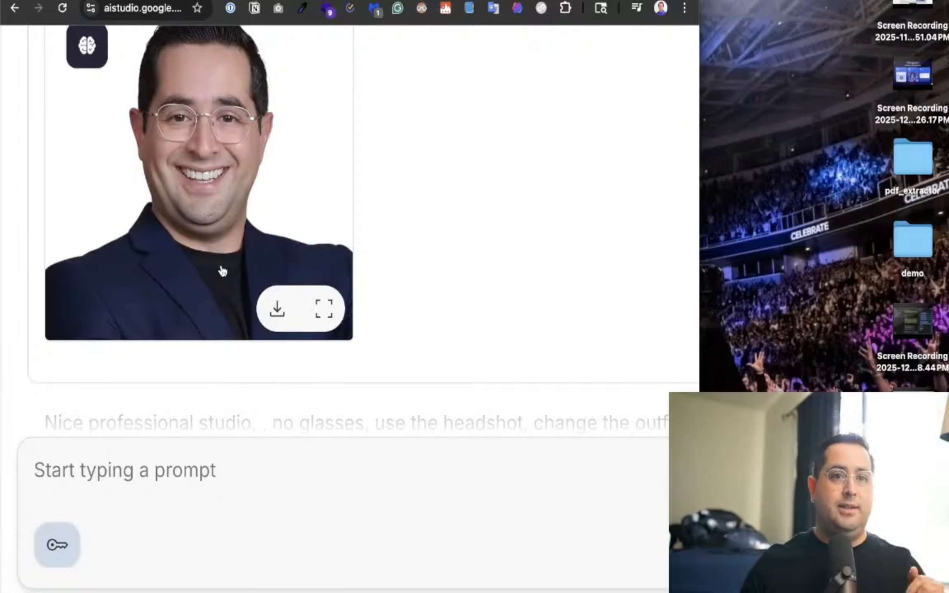
left_click(221, 264)
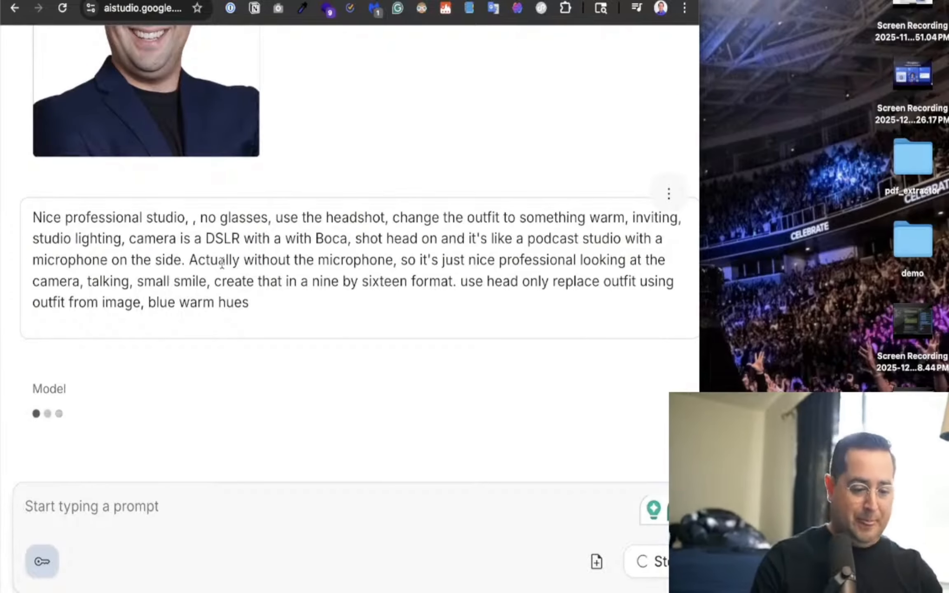
left_click(4, 266)
left_click(142, 268)
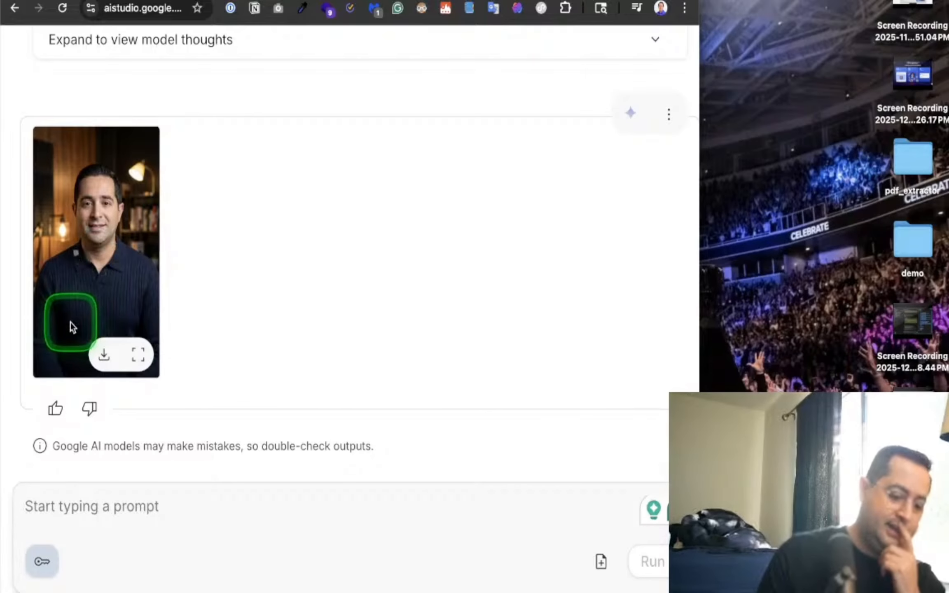
Preview the earlier blue-sweater portrait full size, zoom on the face, then close it.
scroll(70, 322, "up", 2)
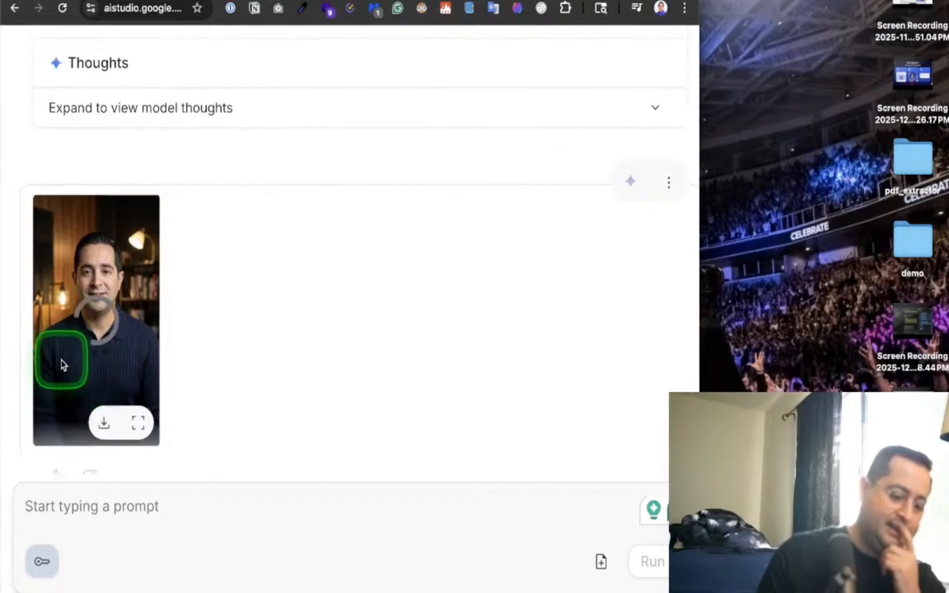
scroll(61, 365, "up", 1)
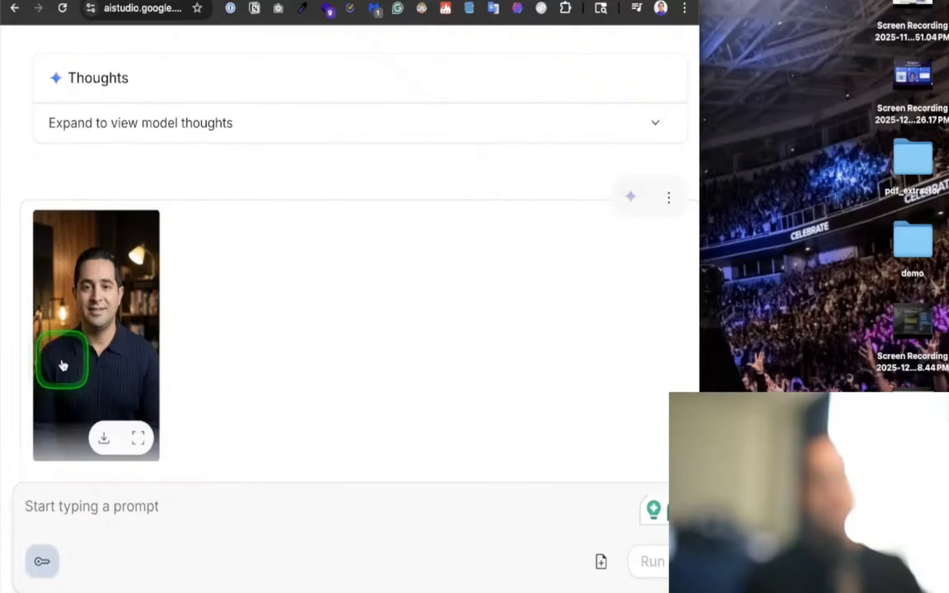
scroll(63, 365, "up", 15)
scroll(63, 366, "up", 12)
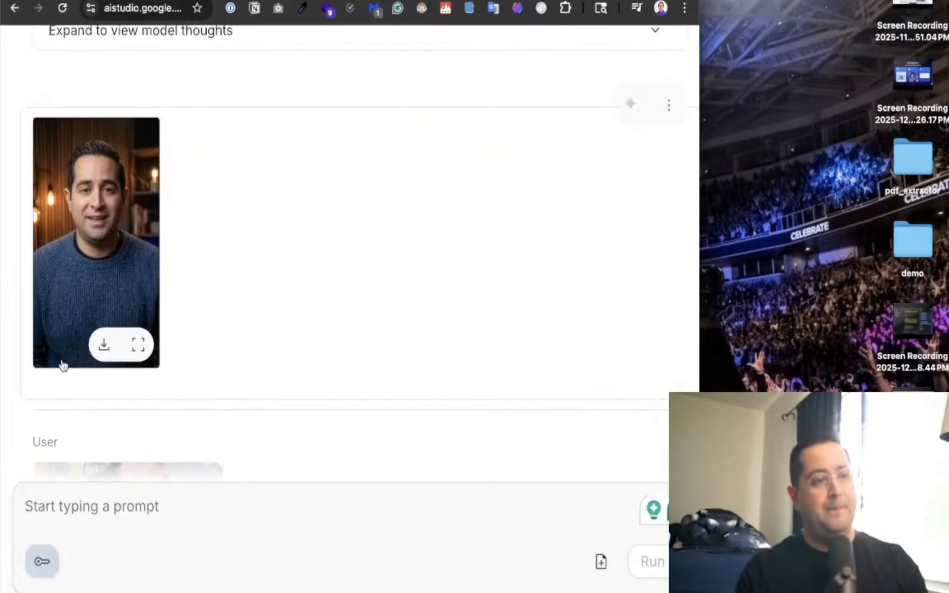
left_click(91, 301)
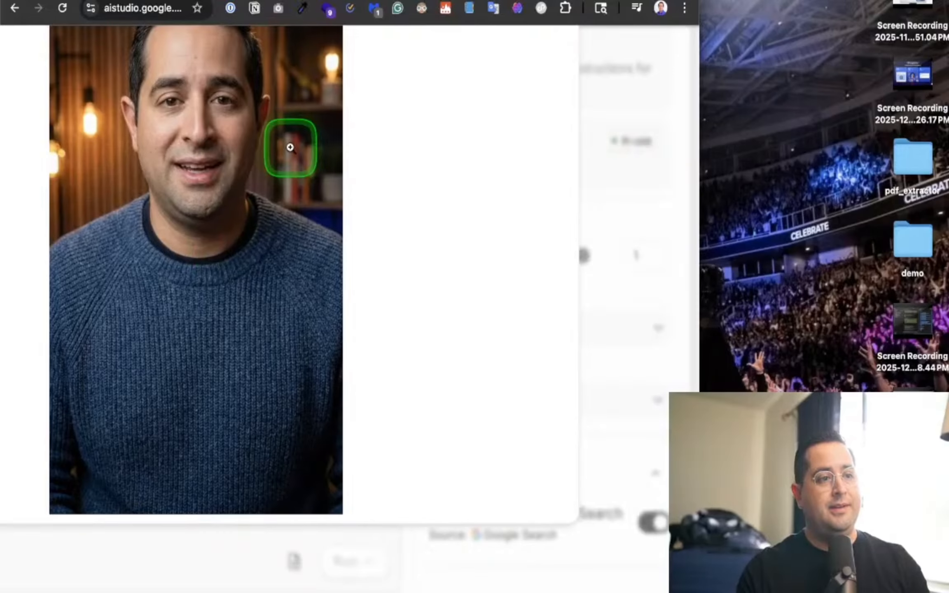
left_click(290, 147)
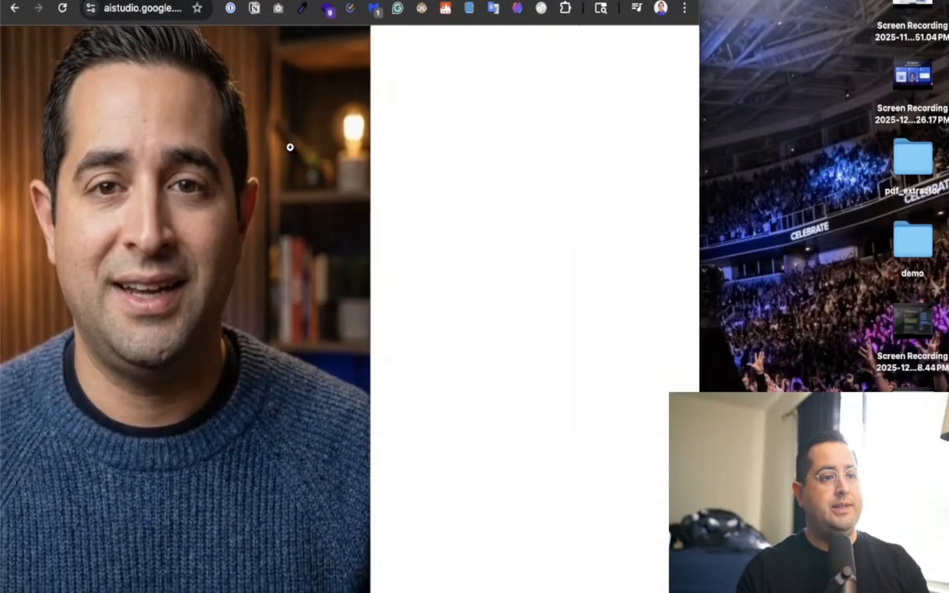
left_click(290, 147)
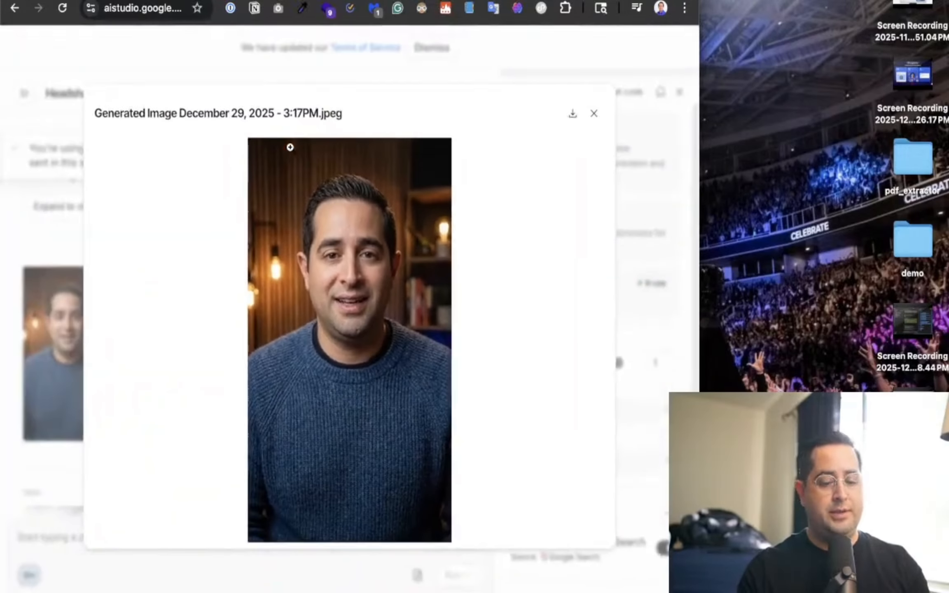
left_click(600, 165)
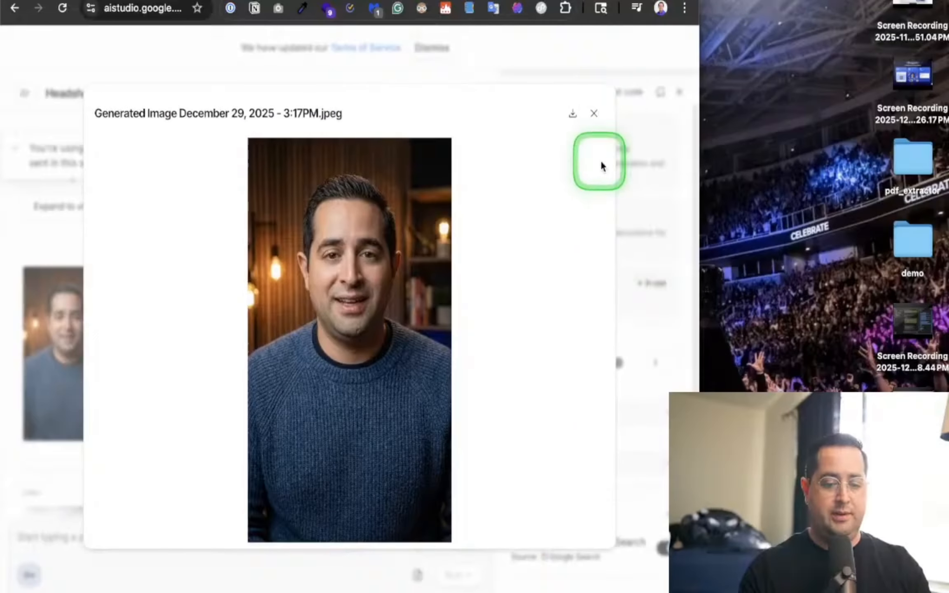
left_click(593, 113)
Inspect the new navy-knit portrait, download it as a JPEG, and switch to HeyGen.
scroll(87, 368, "up", 10)
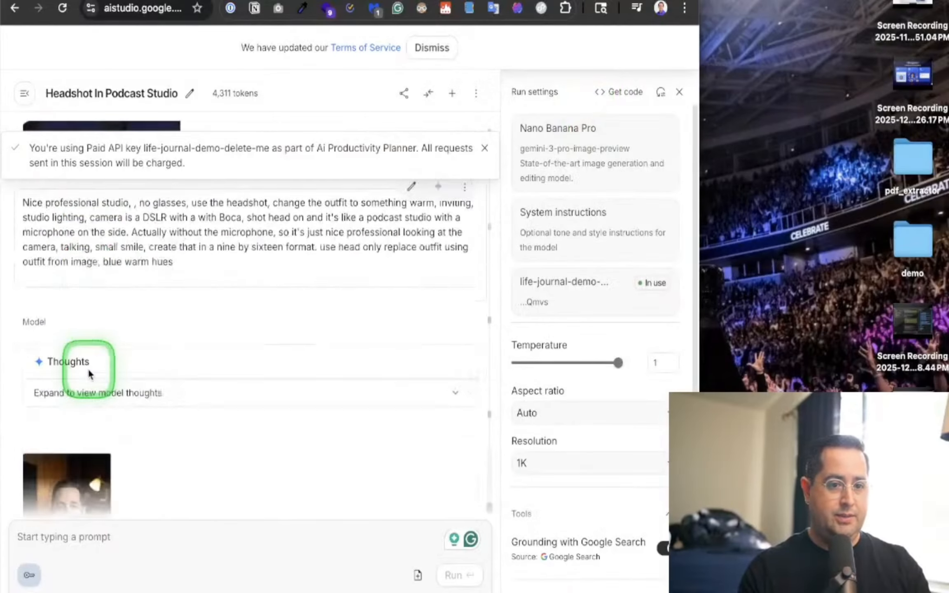
scroll(88, 369, "down", 5)
left_click(87, 369)
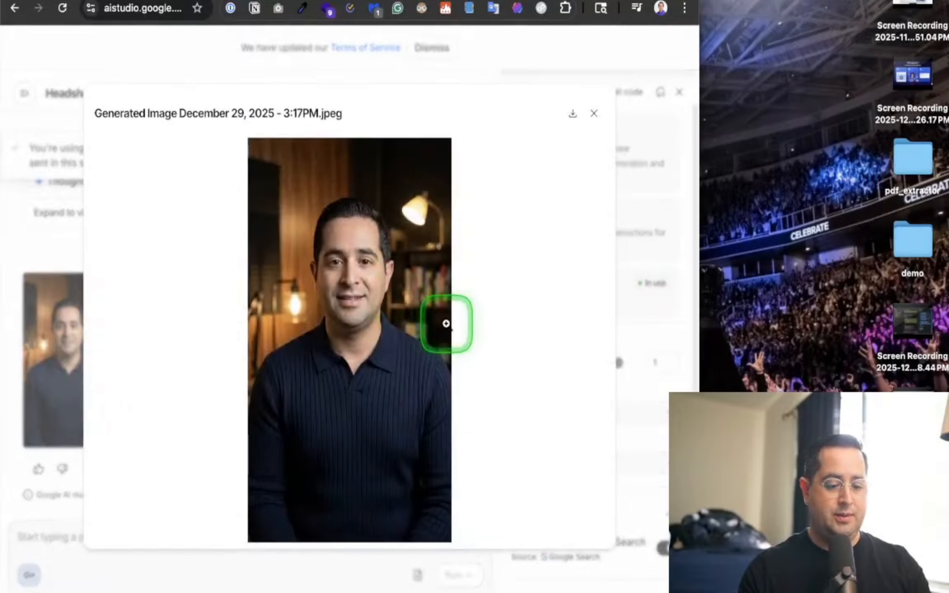
left_click(446, 324)
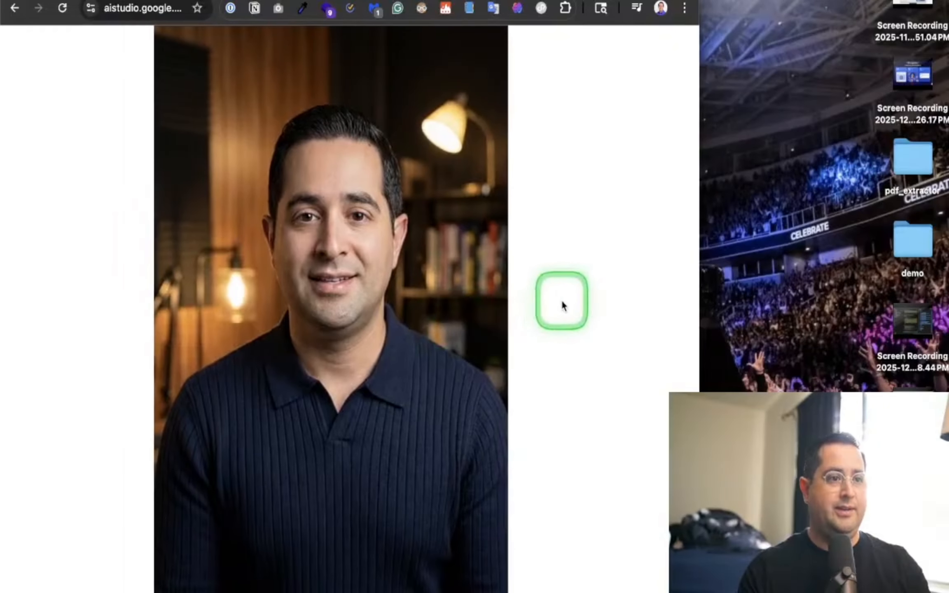
scroll(565, 305, "right", 2)
scroll(565, 305, "down", 1)
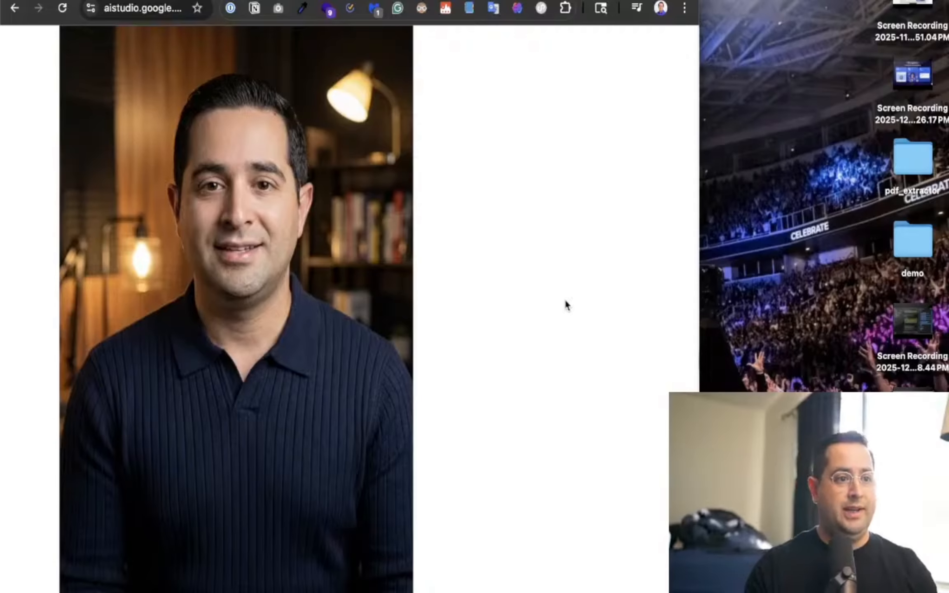
left_click(564, 303)
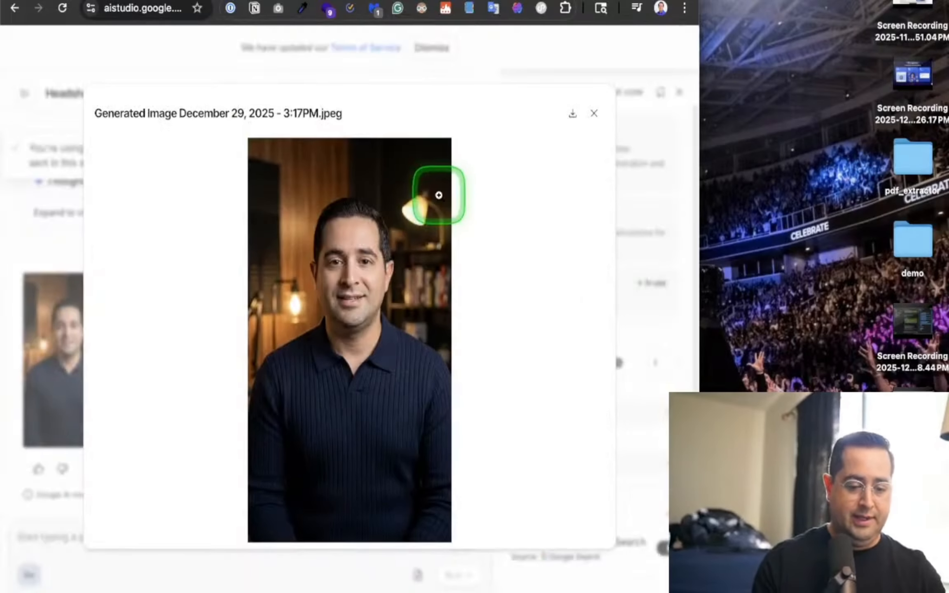
left_click(572, 114)
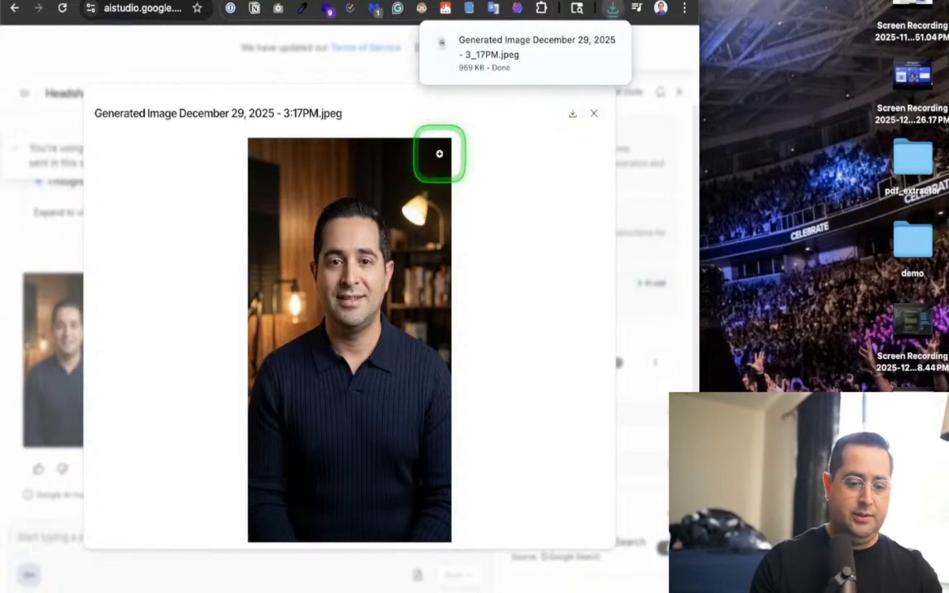
left_click(383, 0)
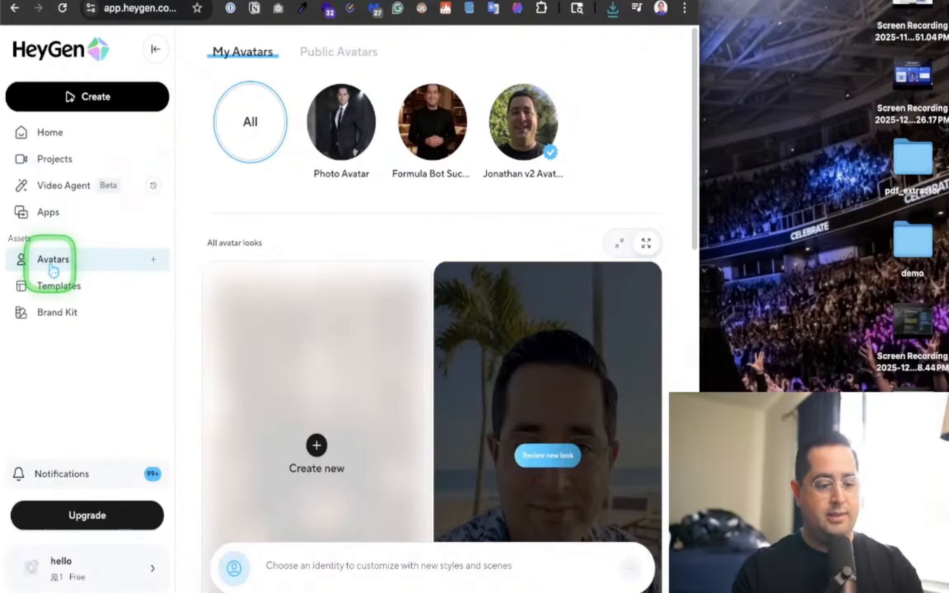
Go from HeyGen Home to Apps, open the Photo to Video card, and choose Create video.
left_click(94, 133)
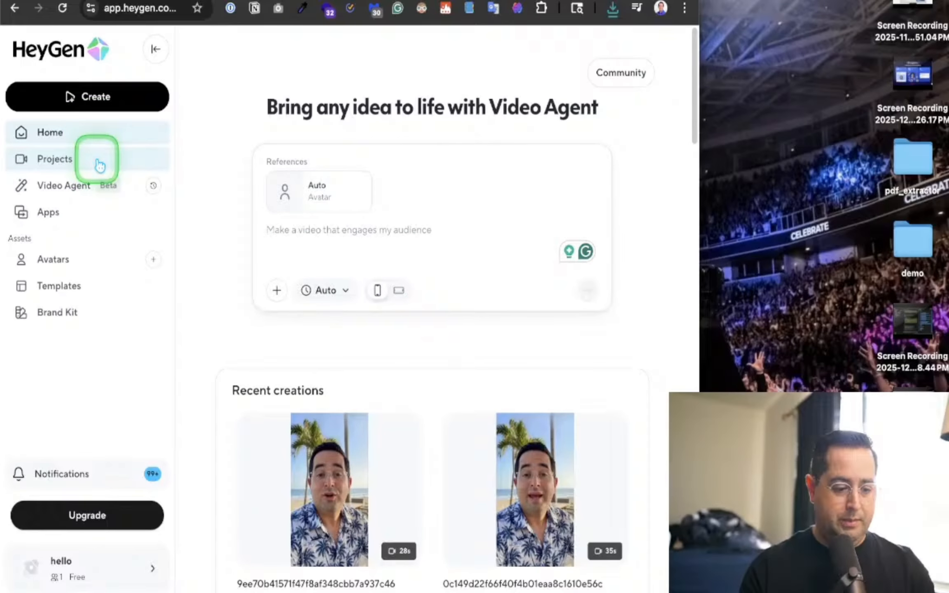
left_click_drag(99, 165, 79, 290)
scroll(370, 282, "down", 10)
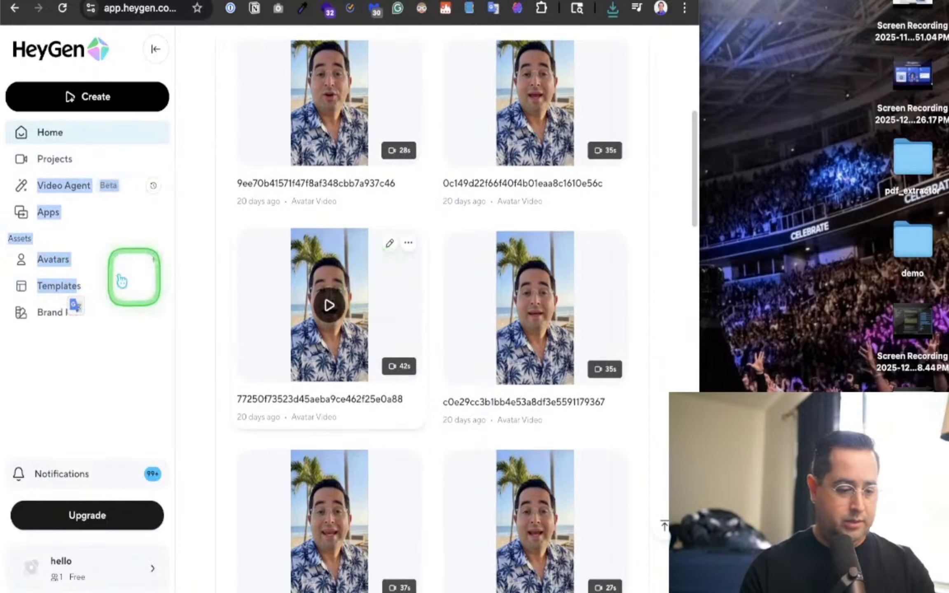
left_click(100, 164)
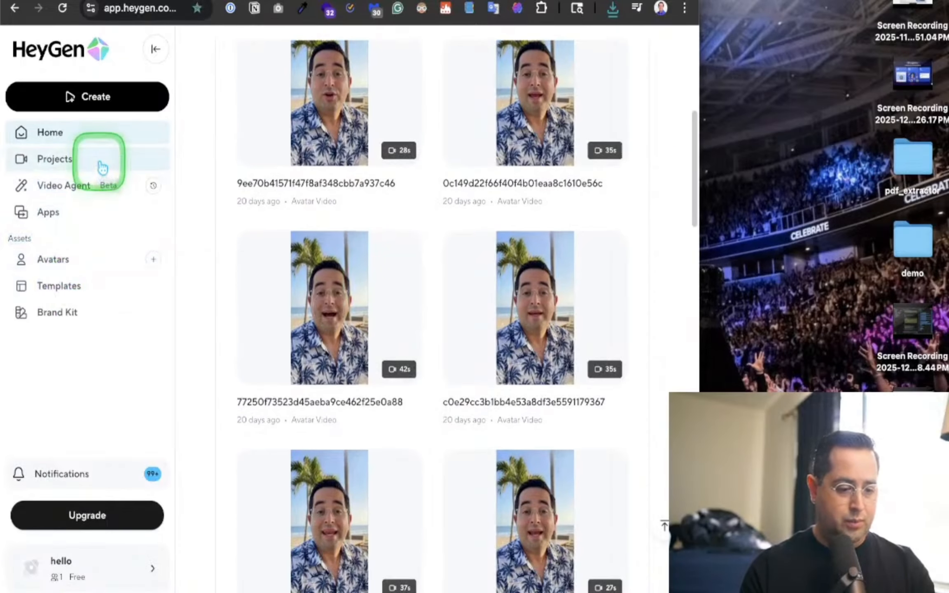
left_click(74, 212)
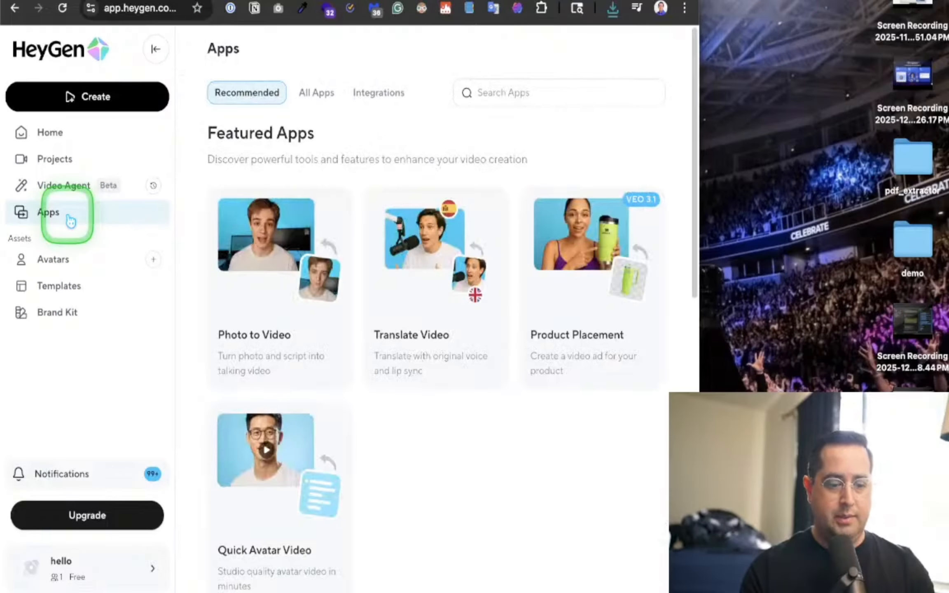
left_click(90, 215)
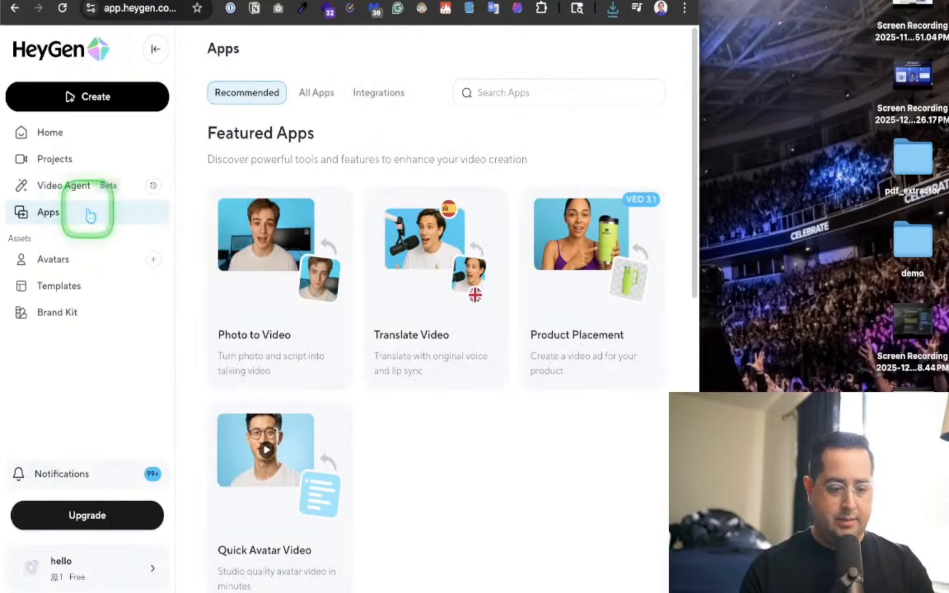
left_click(282, 283)
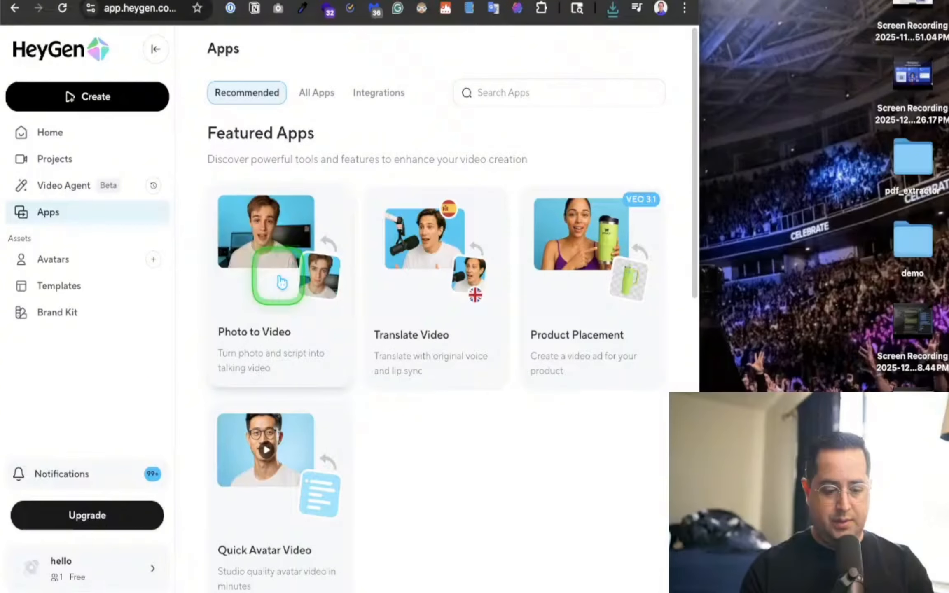
left_click(282, 283)
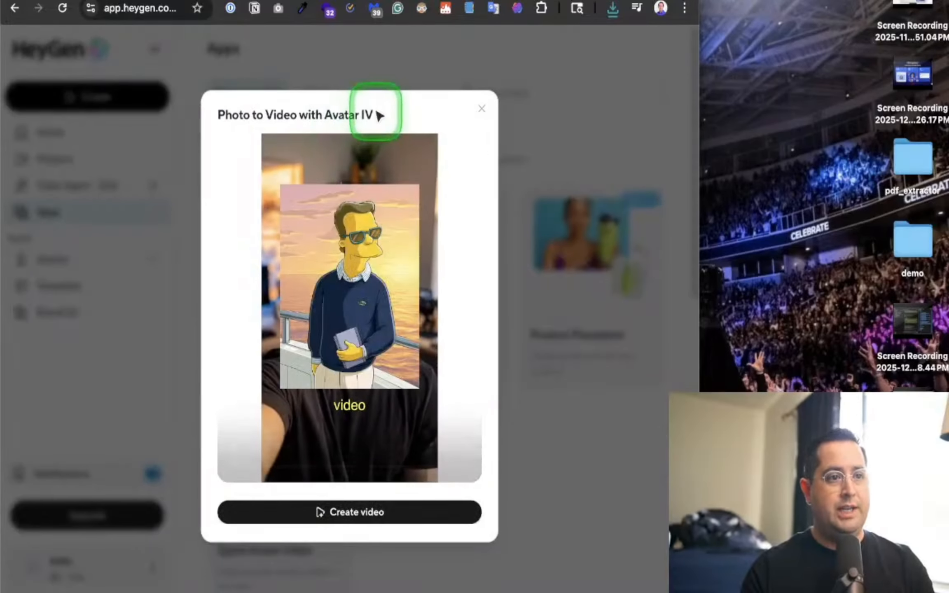
left_click_drag(381, 114, 294, 116)
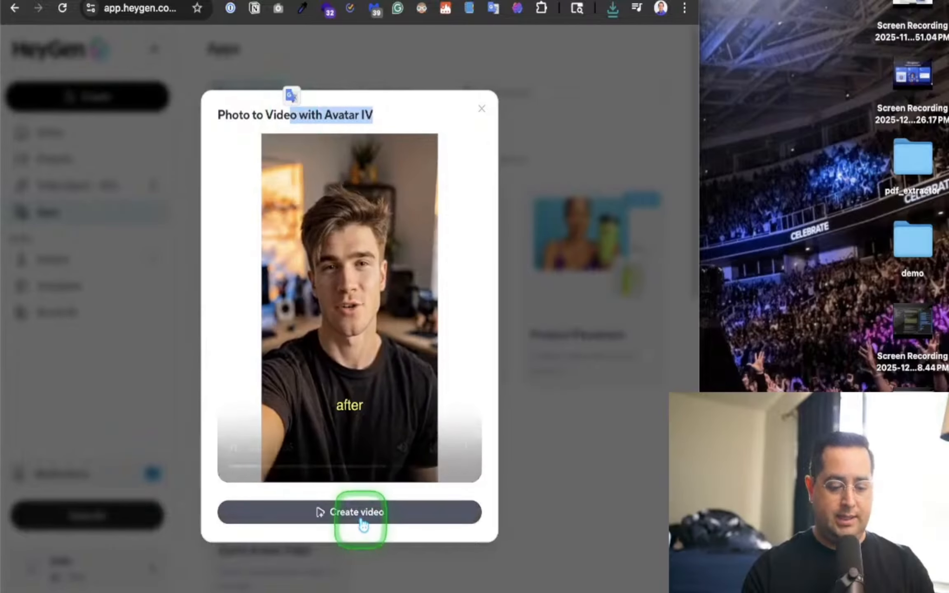
left_click(392, 522)
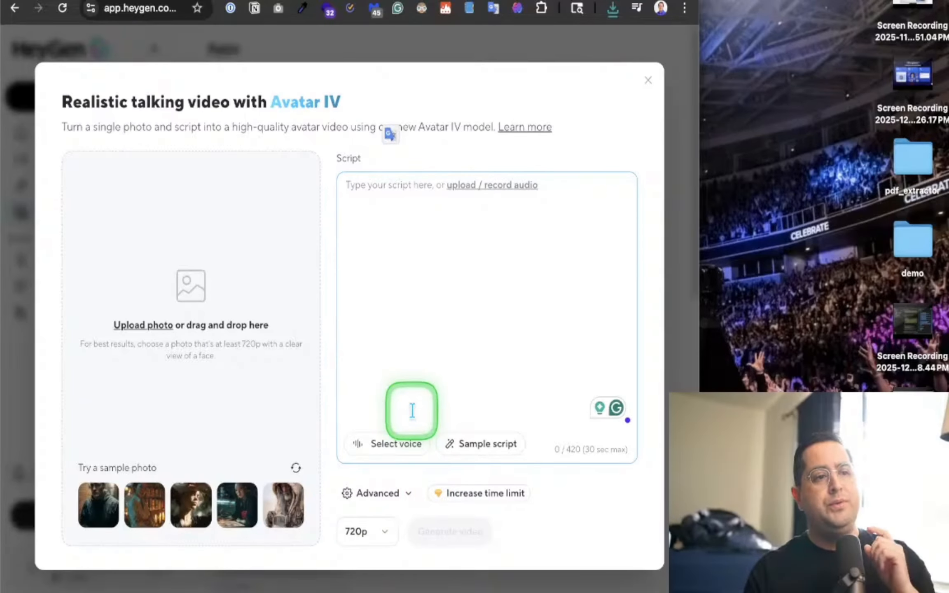
Upload the navy-knit studio portrait as the Avatar IV photo and bring up the voice choices.
left_click(162, 310)
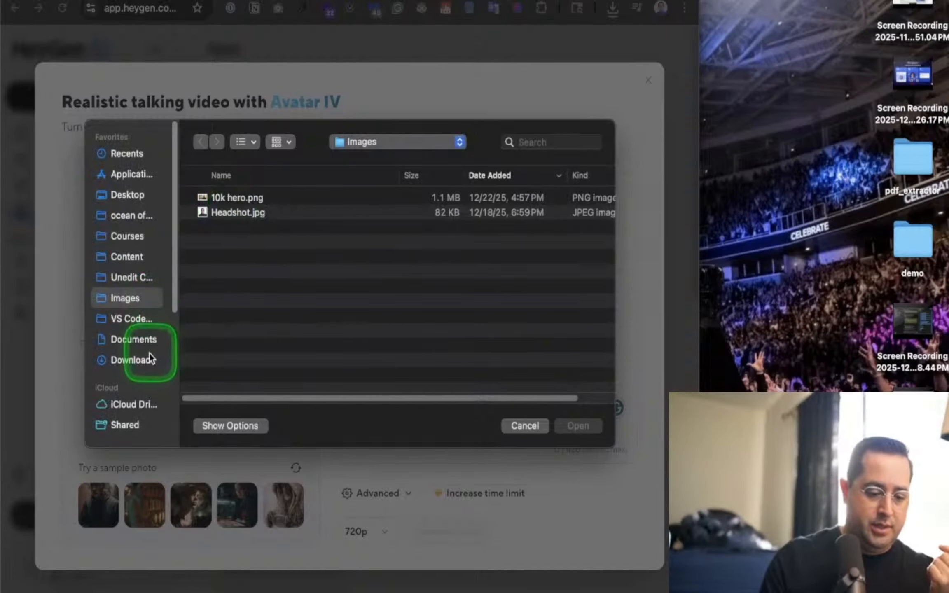
double_click(250, 201)
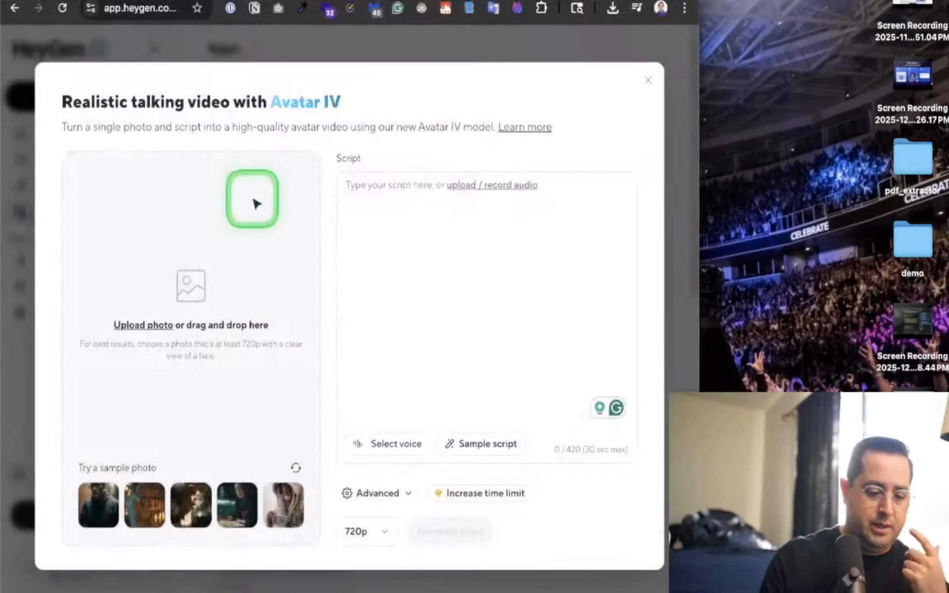
left_click(347, 250)
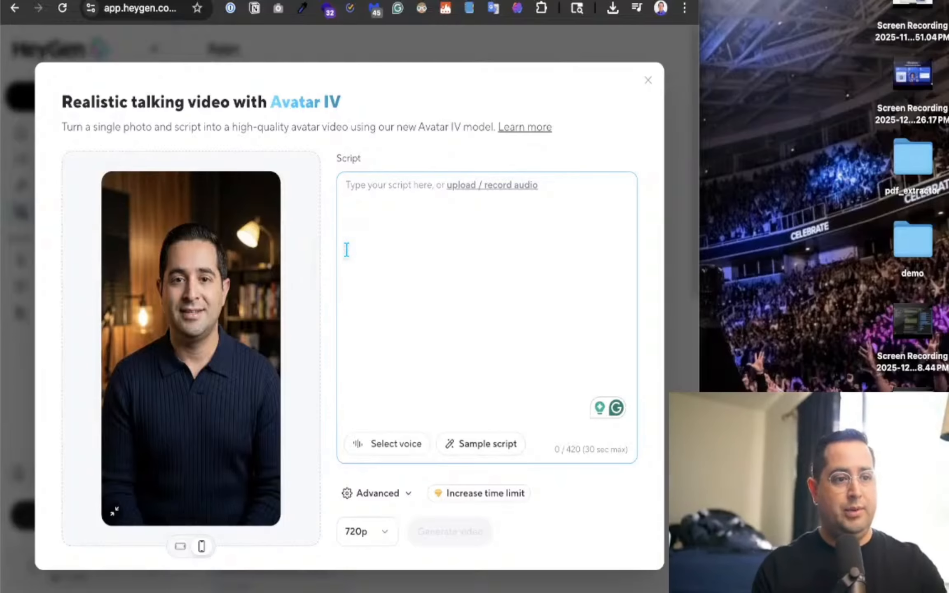
left_click(389, 235)
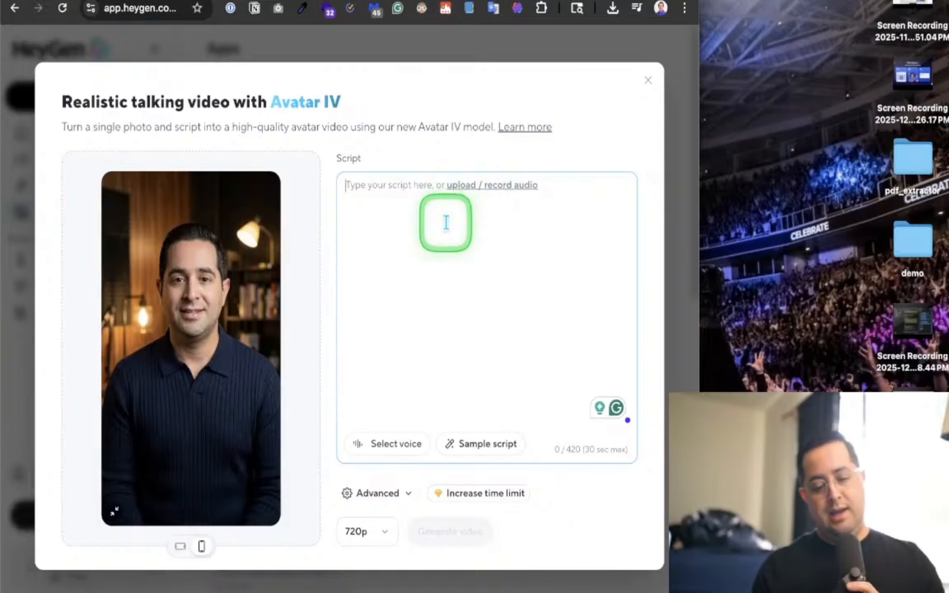
left_click(392, 452)
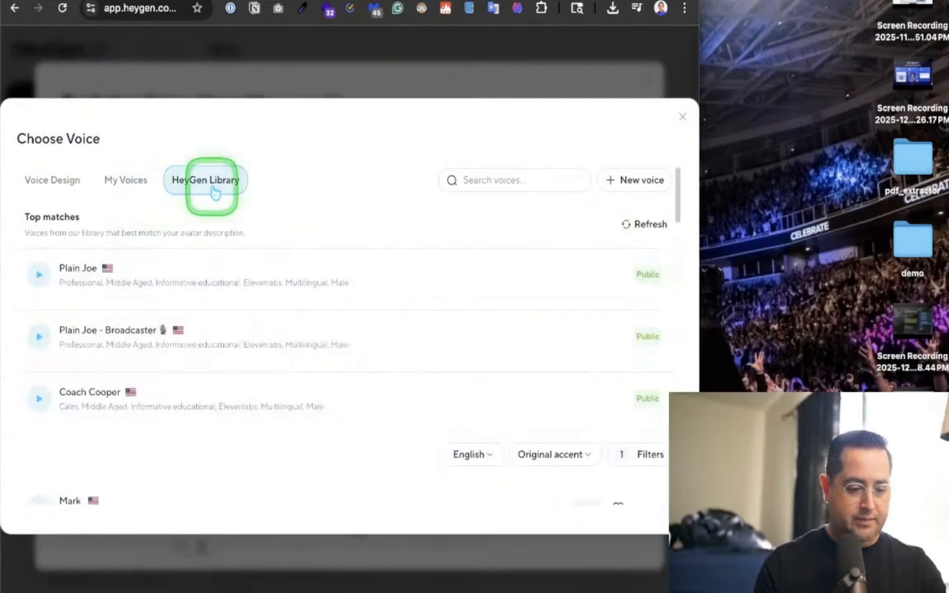
Browse the Voice Design, My Voices and HeyGen Library voice tabs.
scroll(80, 296, "down", 2)
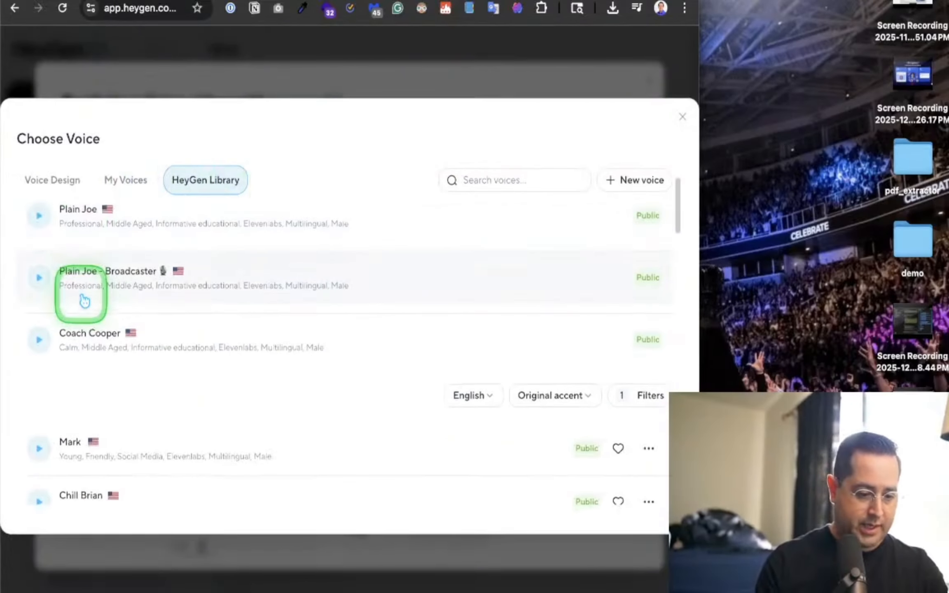
left_click(60, 181)
left_click(126, 180)
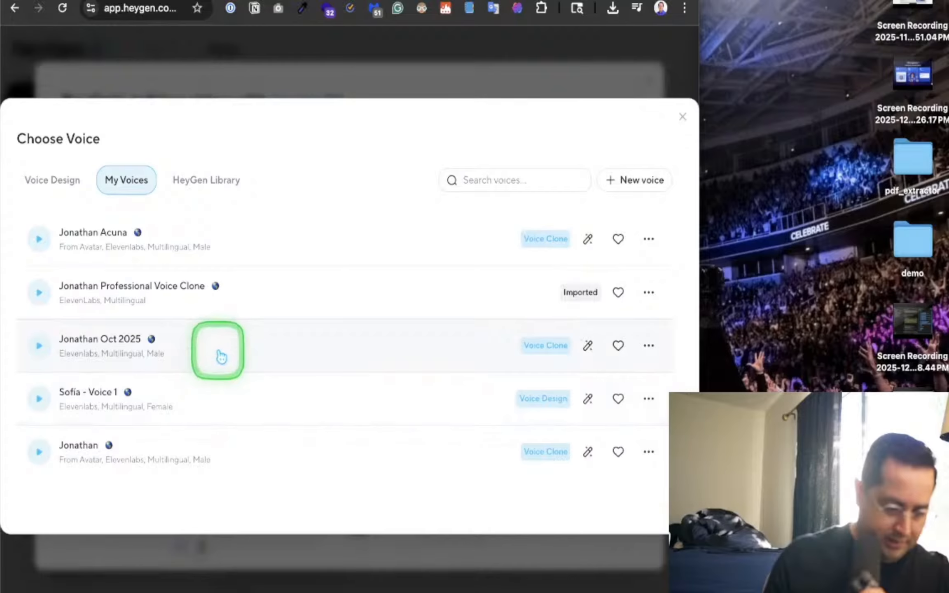
left_click(55, 179)
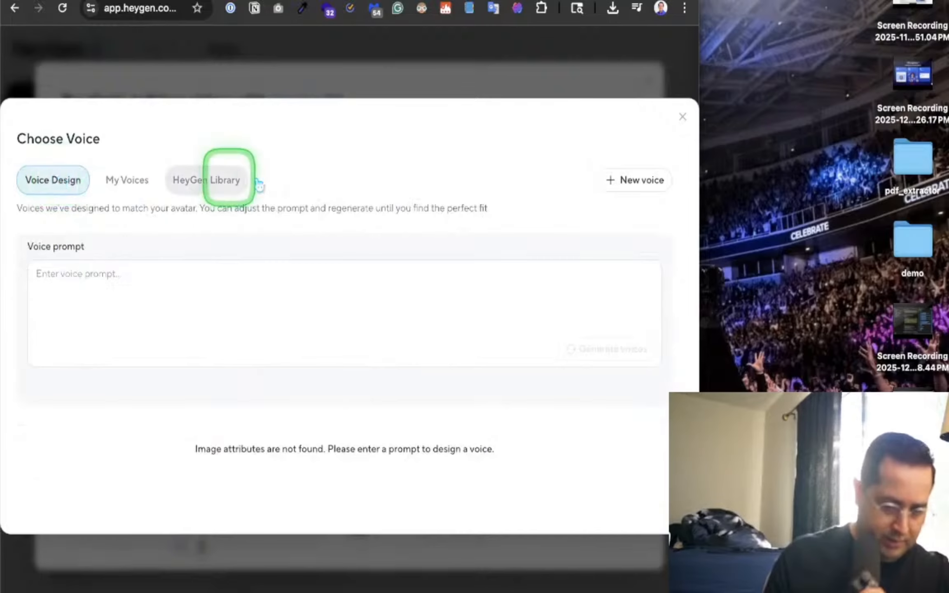
left_click(223, 184)
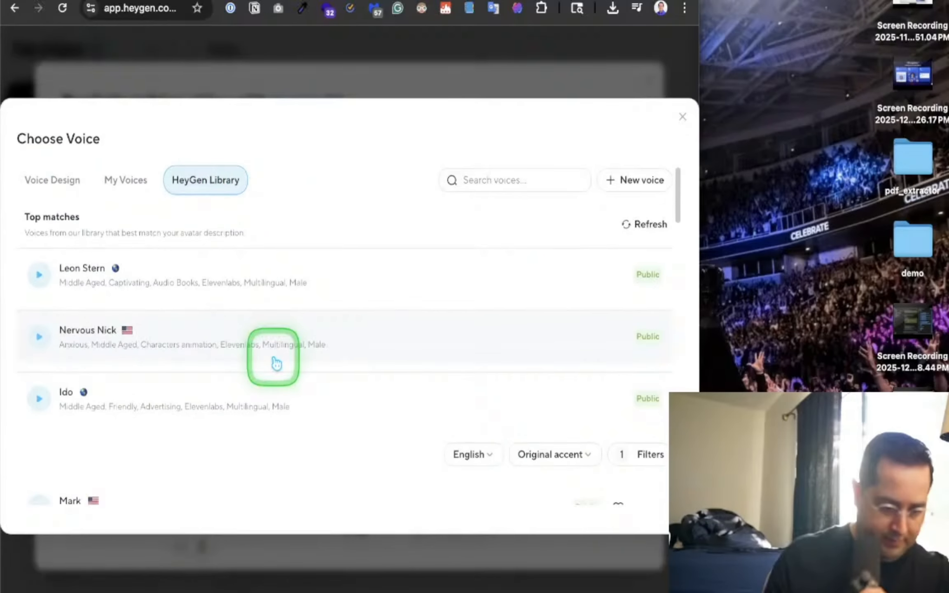
scroll(274, 361, "down", 6)
scroll(271, 360, "up", 3)
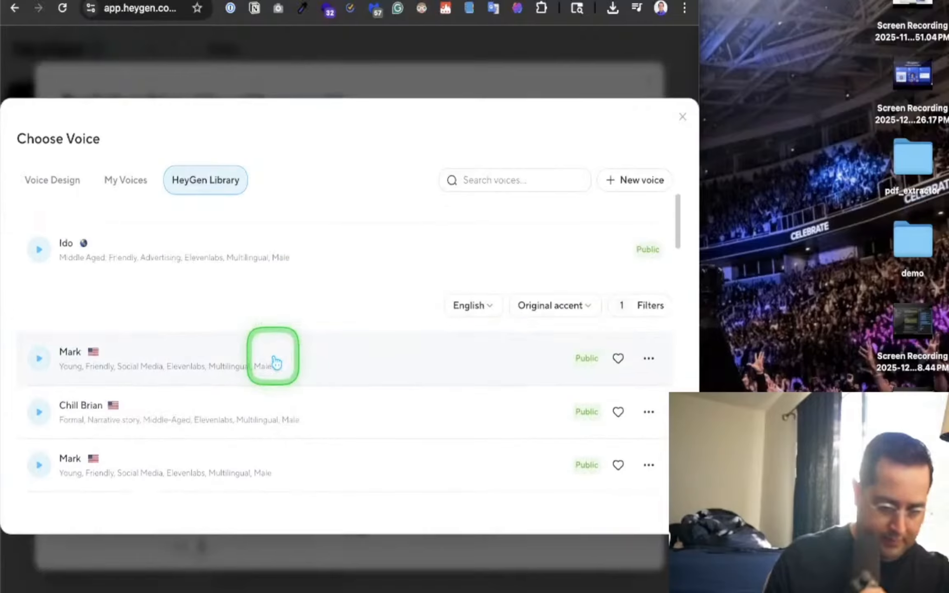
left_click(156, 184)
Select your own cloned voice under My Voices and preview it.
left_click(241, 318)
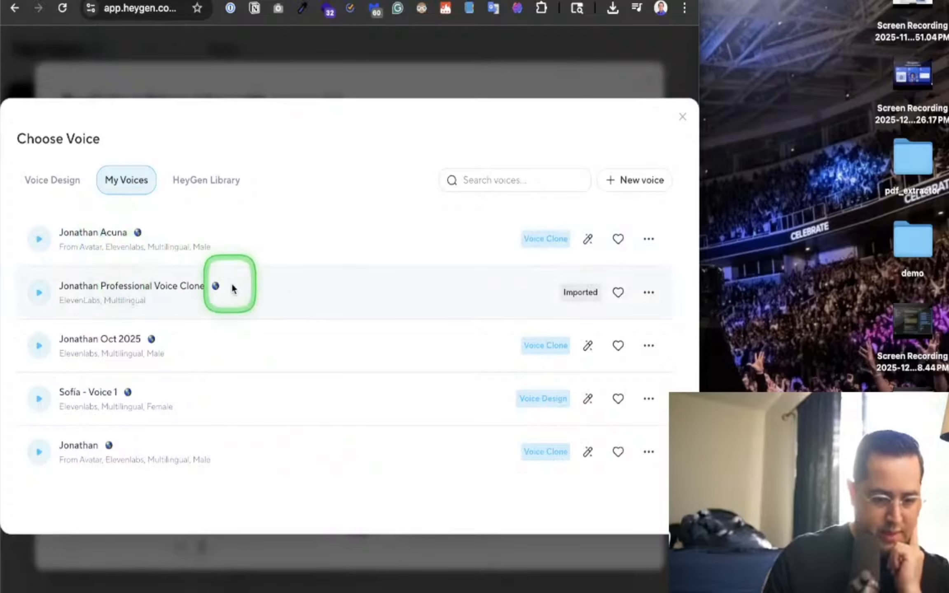
left_click(92, 243)
left_click(437, 352)
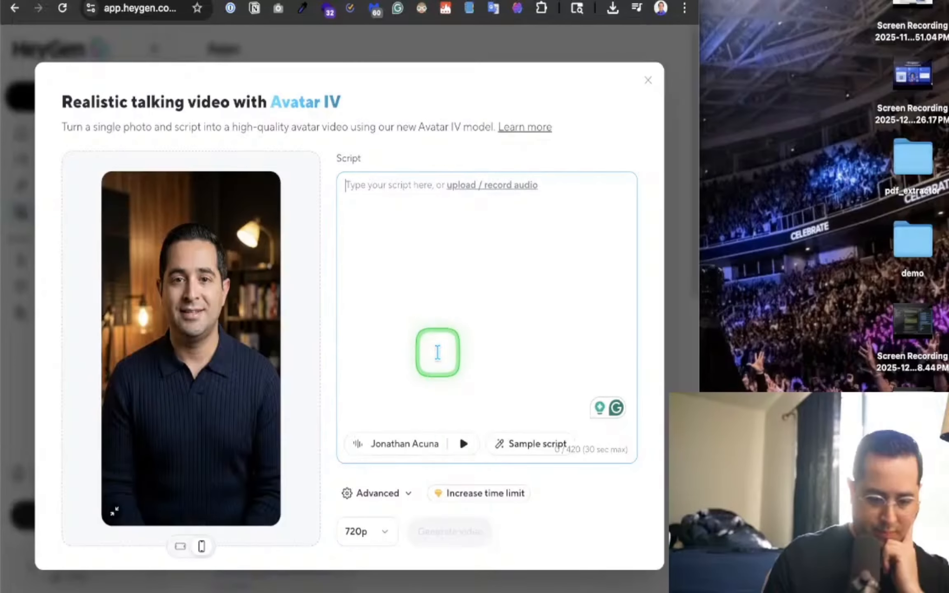
left_click(464, 444)
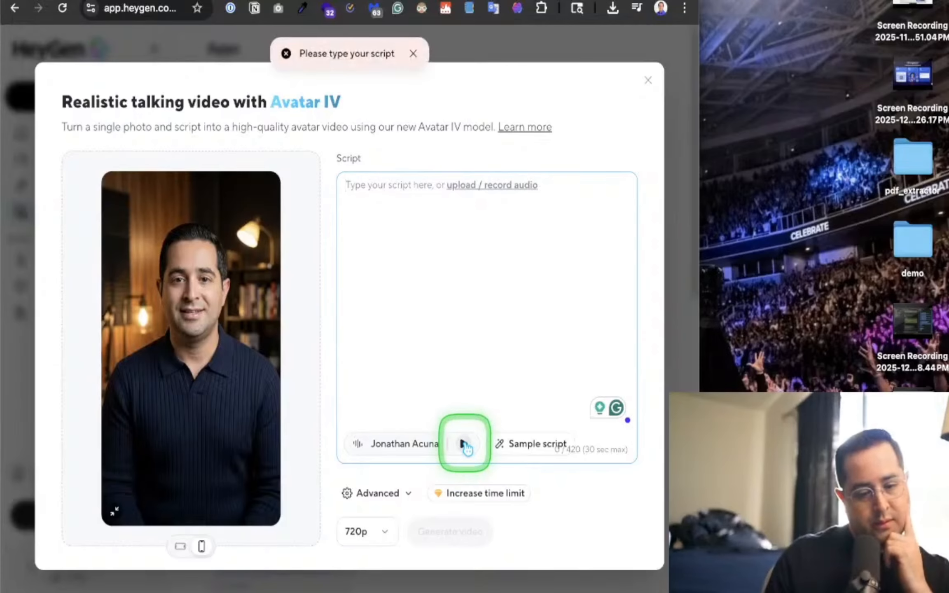
left_click(467, 266)
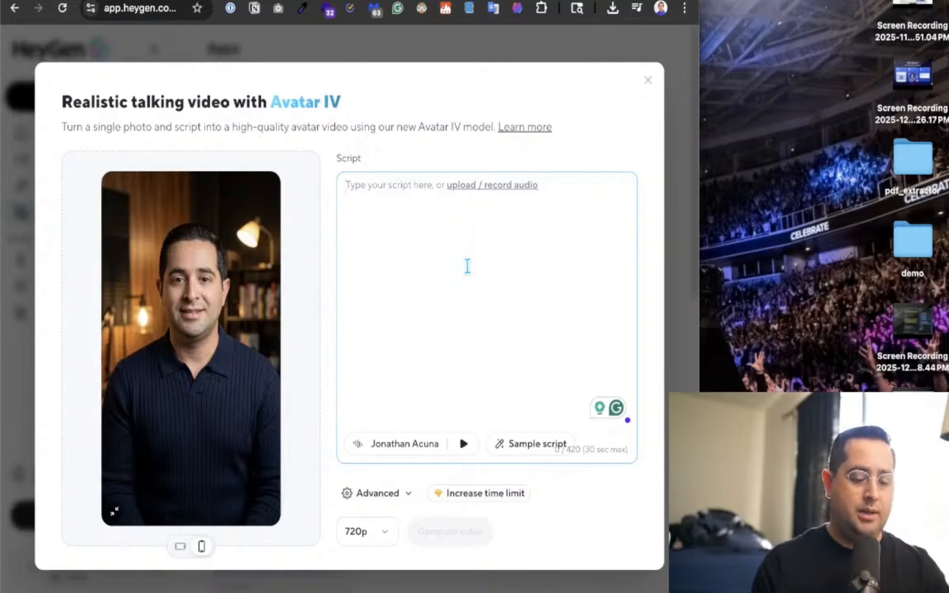
key("super+space")
In ChatGPT, request a 30-second vibe coding and Claude Code script promoting this week's live class.
type("chat")
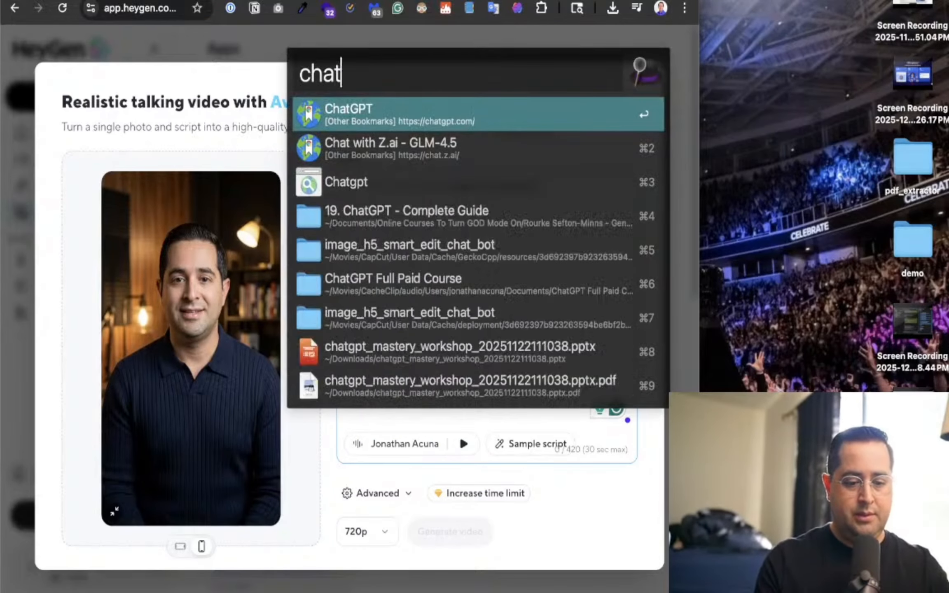
key("Return")
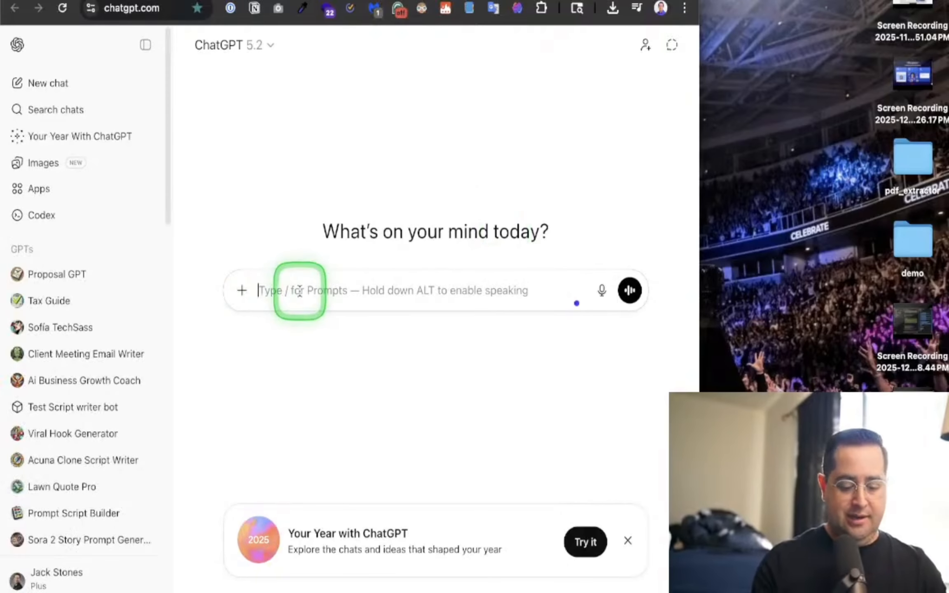
key("alt+space")
type("cl")
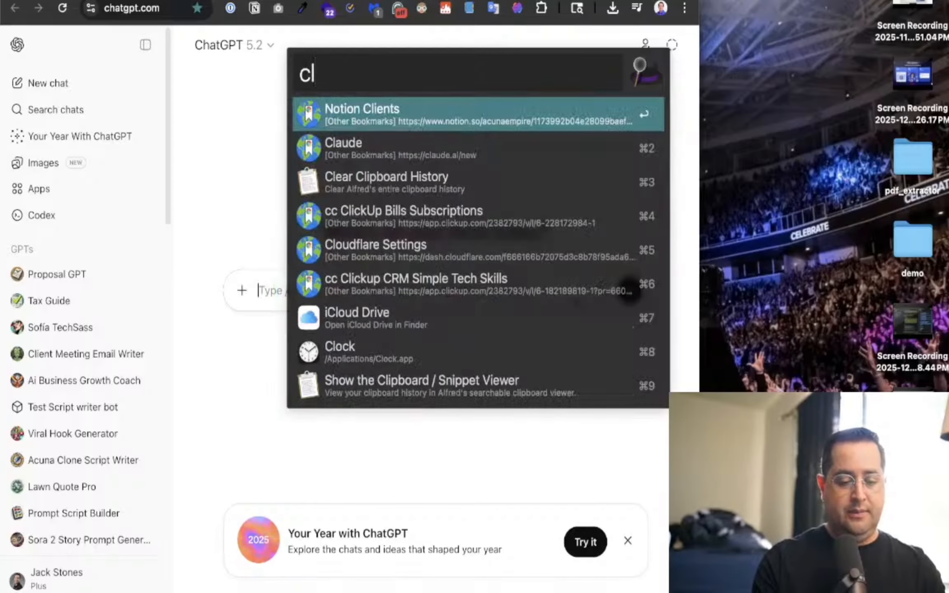
key("Escape")
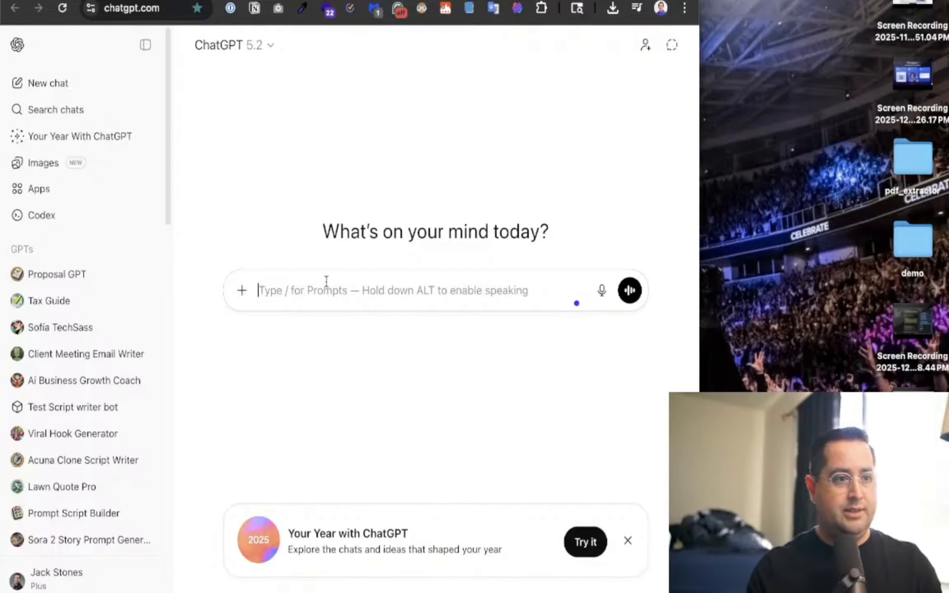
key("Return")
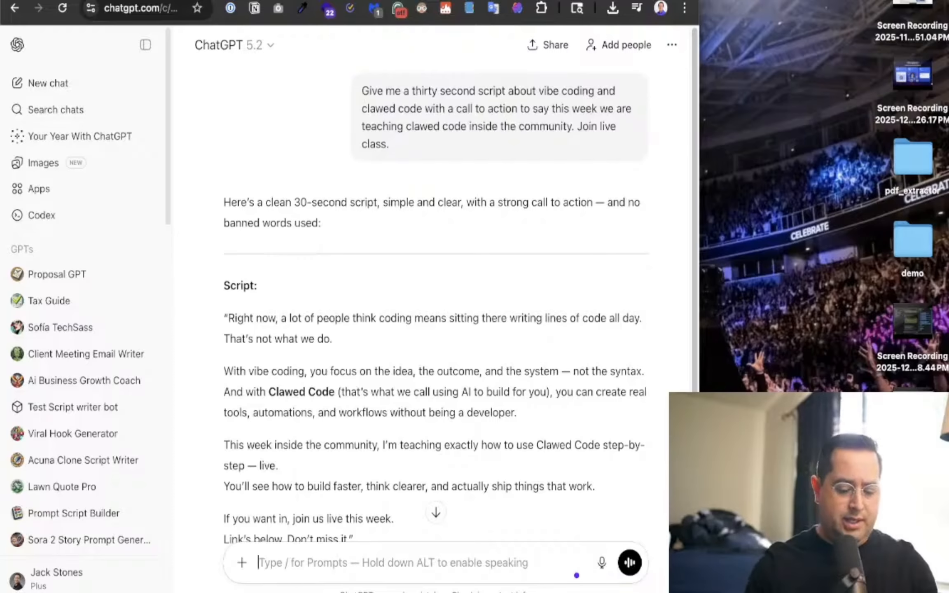
Launch the AI Community site from the Alfred launcher.
key("alt+space")
type("a")
key("Return")
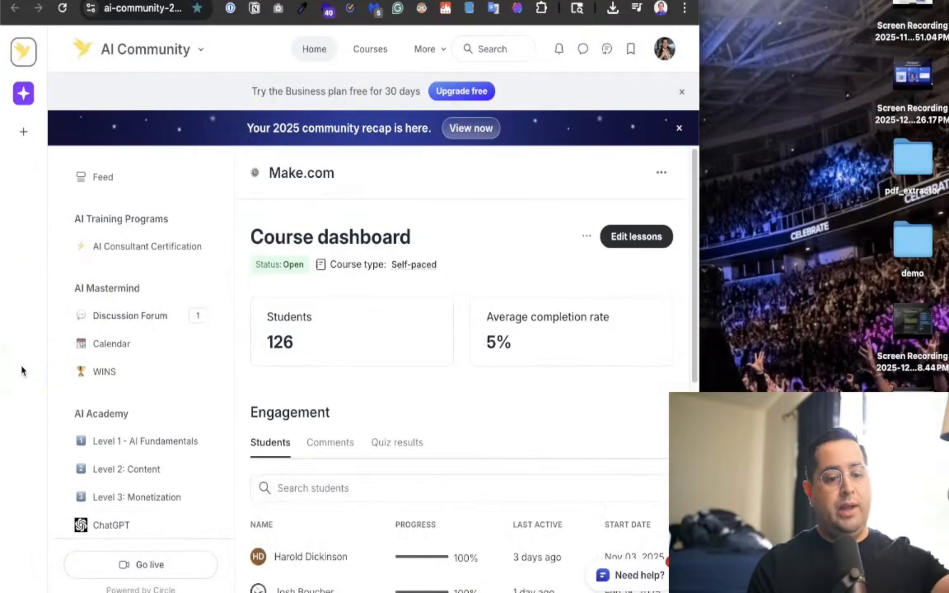
Show Circle's 142-member directory via More > Members, then switch to the Notion tab.
left_click(429, 58)
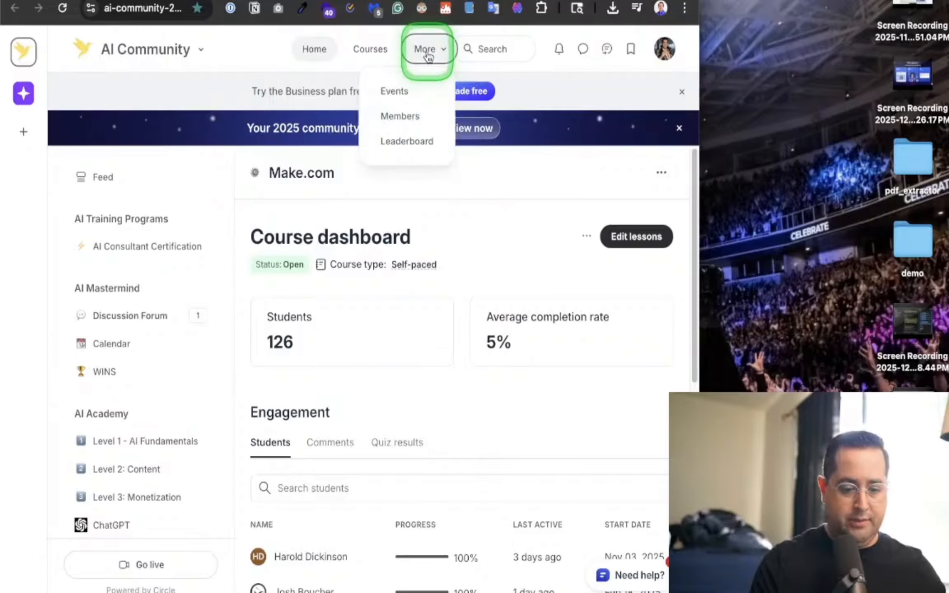
left_click(406, 123)
scroll(407, 234, "up", 5)
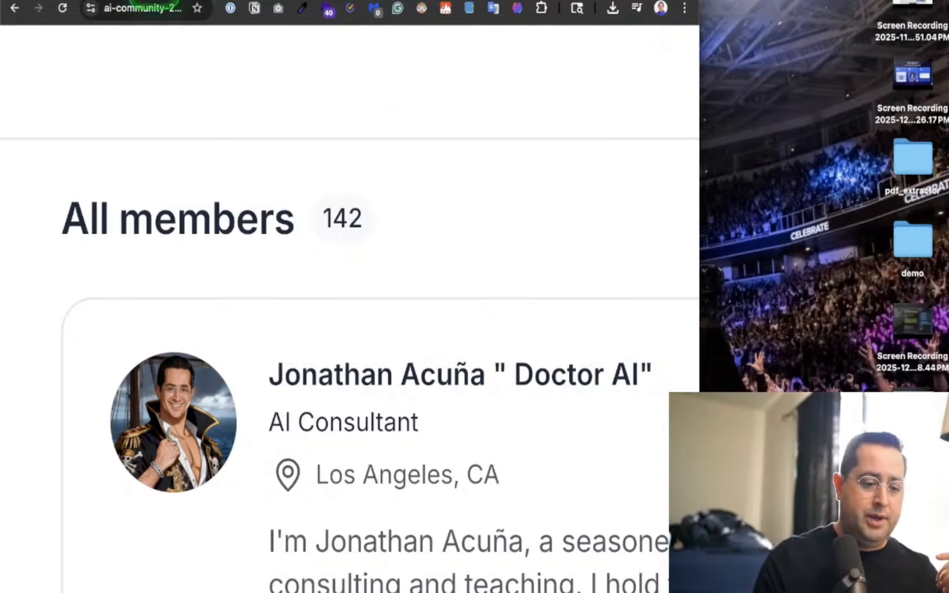
left_click(154, 1)
Scroll the Genspark program plan to the Week 2 'Vibe Coding Revolution' and Week 3 'Google AI Power Suite' blocks.
left_click(194, 2)
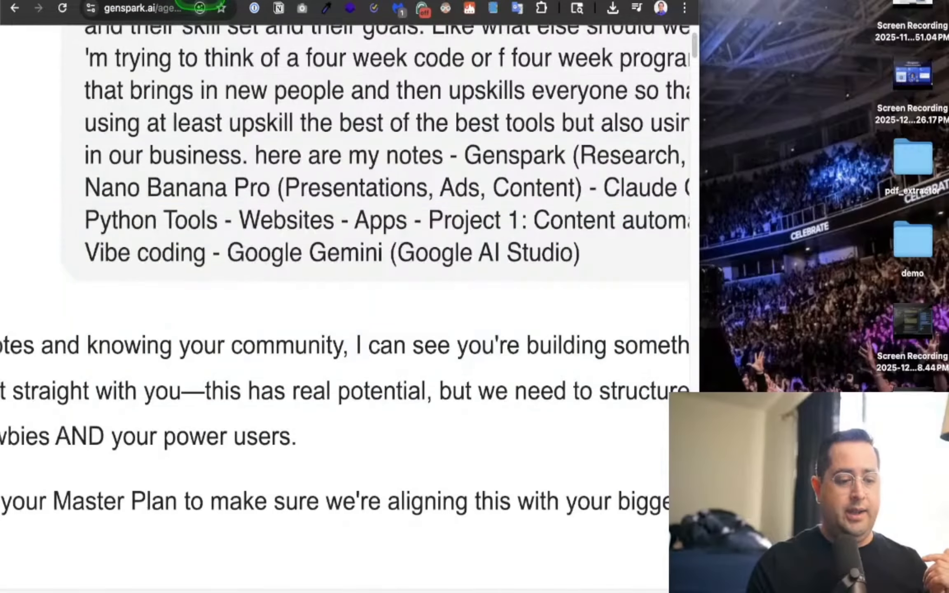
scroll(212, 37, "left", 8)
scroll(212, 36, "down", 5)
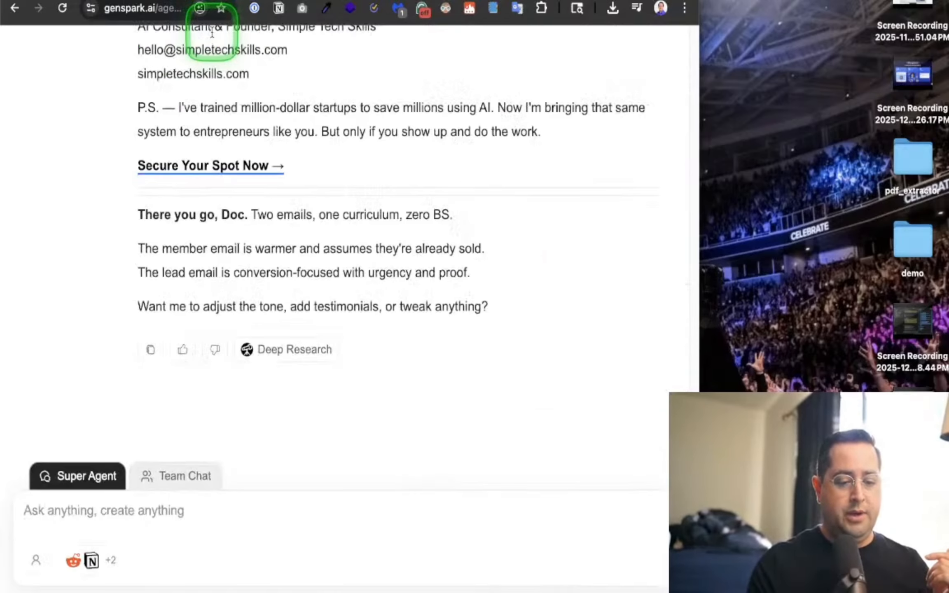
scroll(250, 208, "up", 20)
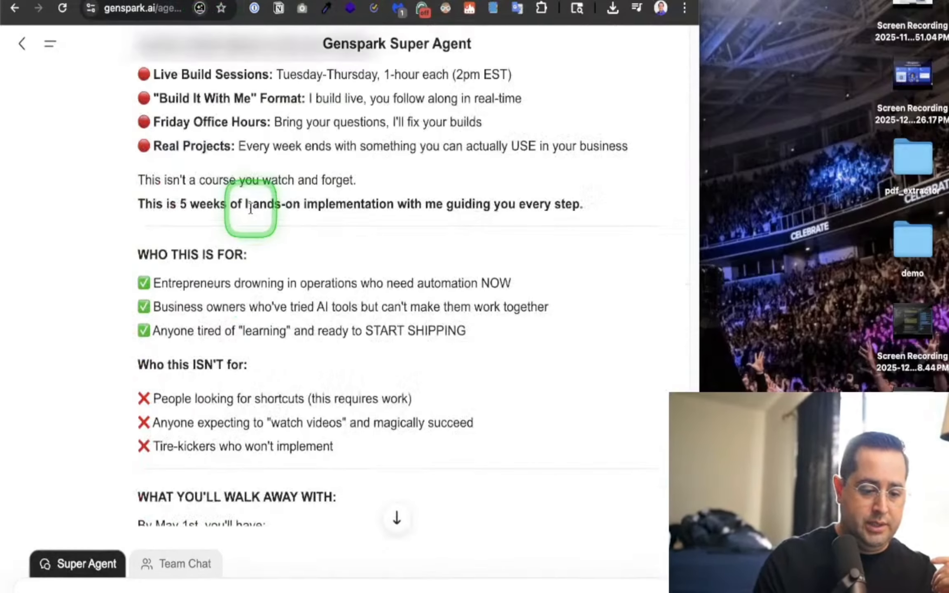
scroll(250, 211, "up", 20)
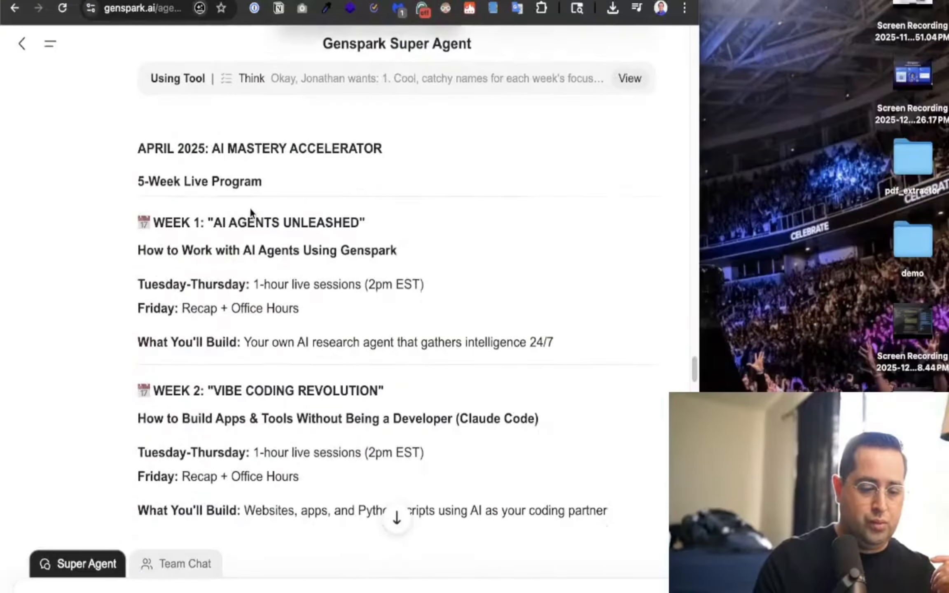
scroll(250, 208, "up", 15)
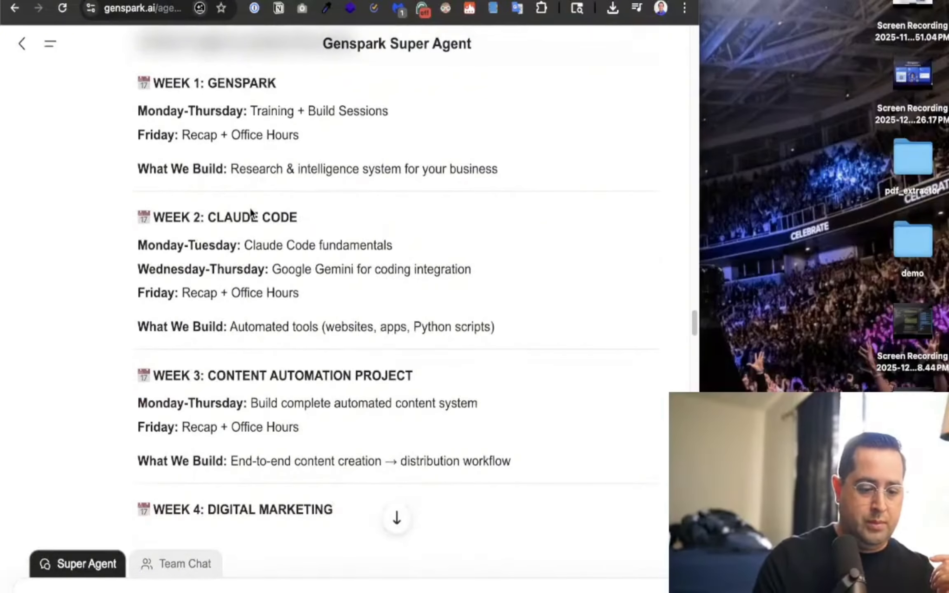
scroll(250, 208, "down", 2)
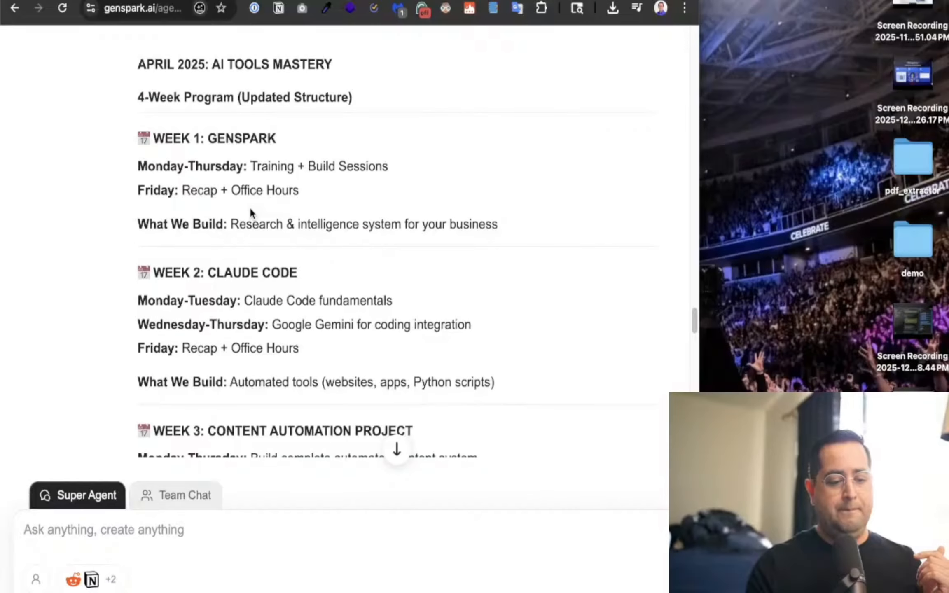
scroll(250, 207, "up", 5)
scroll(250, 207, "up", 2)
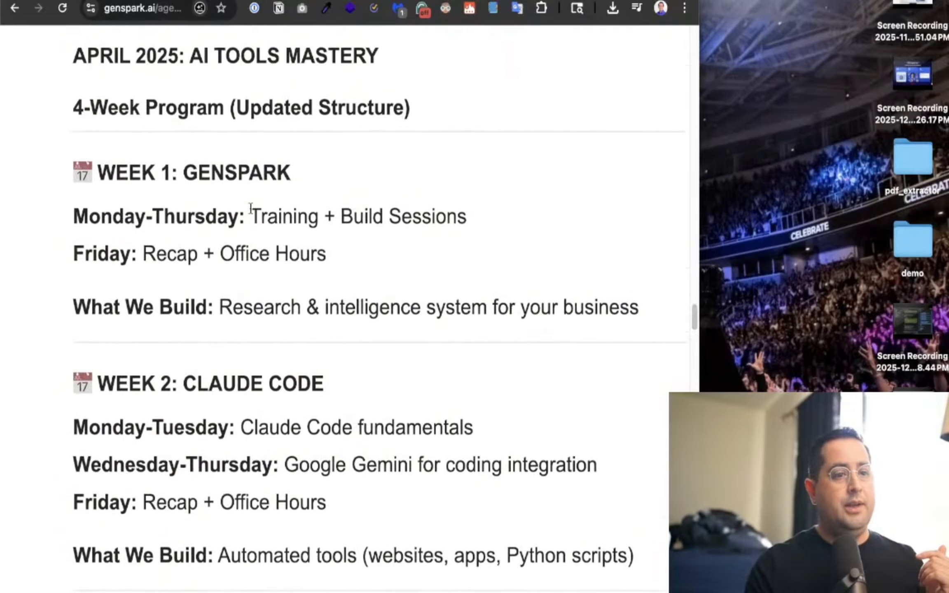
scroll(250, 208, "right", 2)
scroll(250, 206, "up", 2)
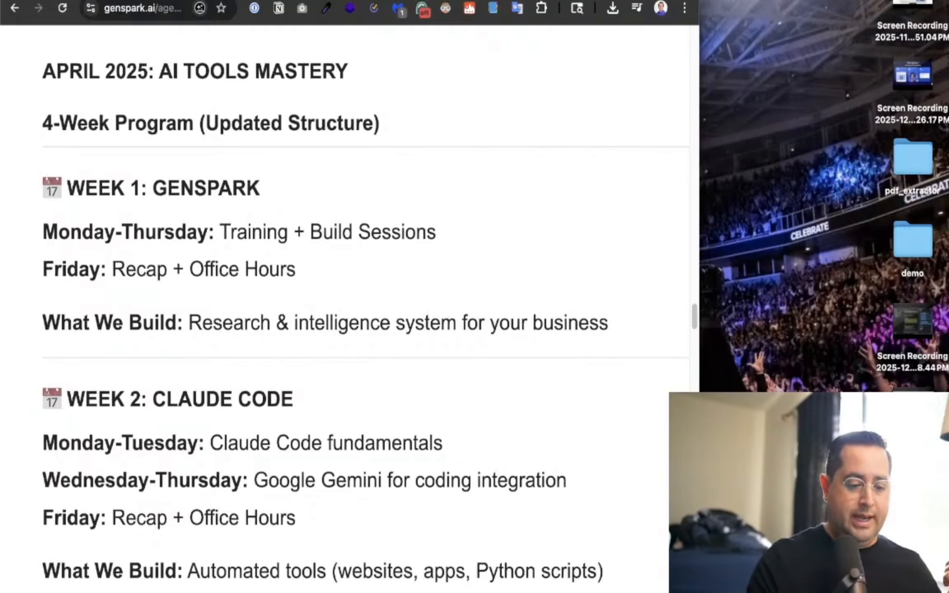
scroll(243, 371, "down", 15)
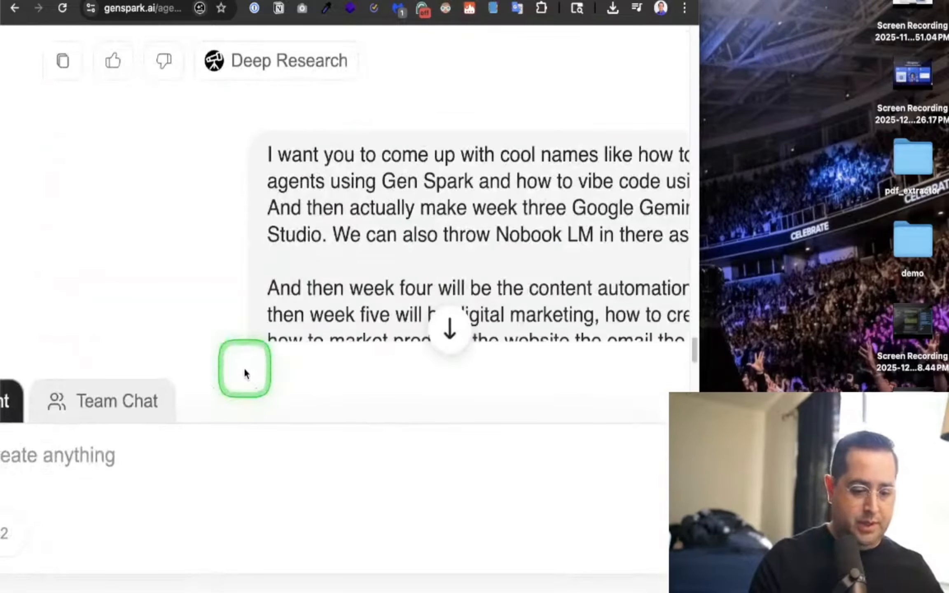
scroll(354, 159, "down", 10)
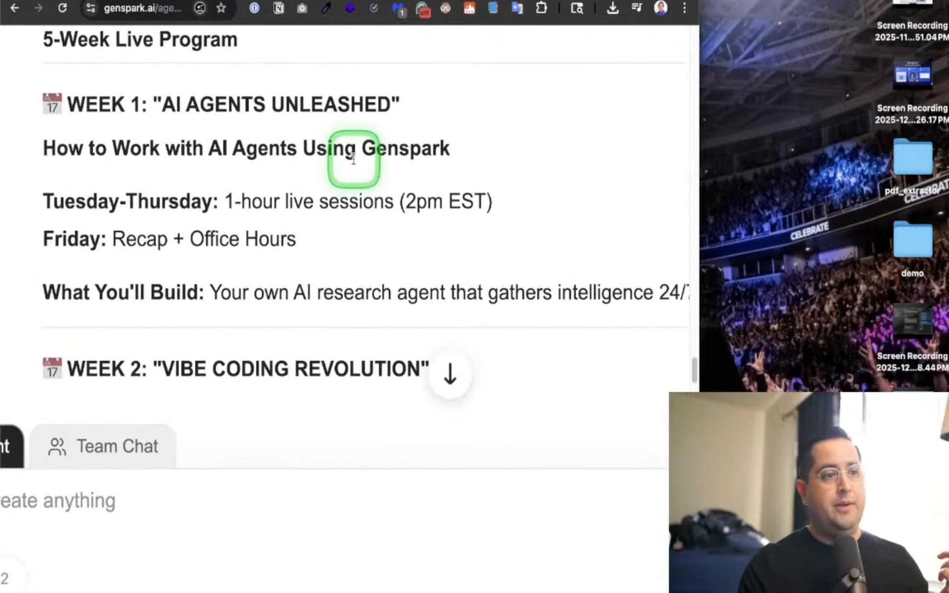
scroll(353, 159, "up", 3)
scroll(353, 158, "down", 2)
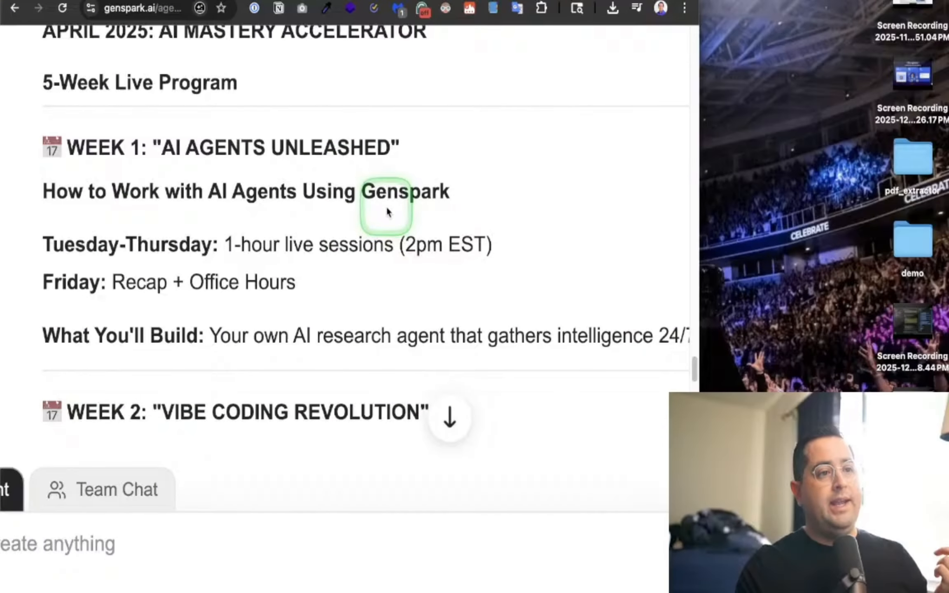
scroll(386, 207, "right", 2)
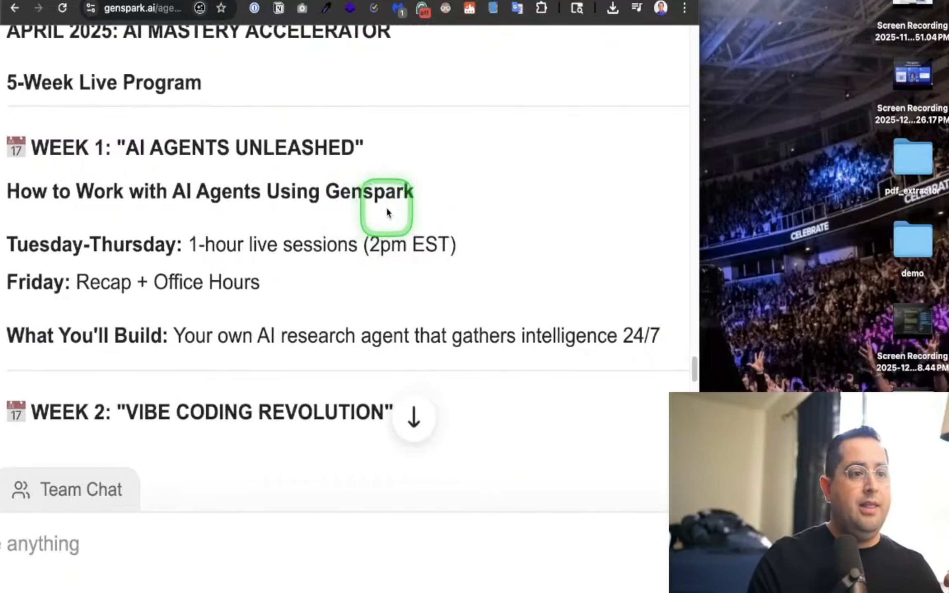
scroll(386, 207, "down", 3)
scroll(386, 207, "left", 2)
scroll(386, 207, "down", 7)
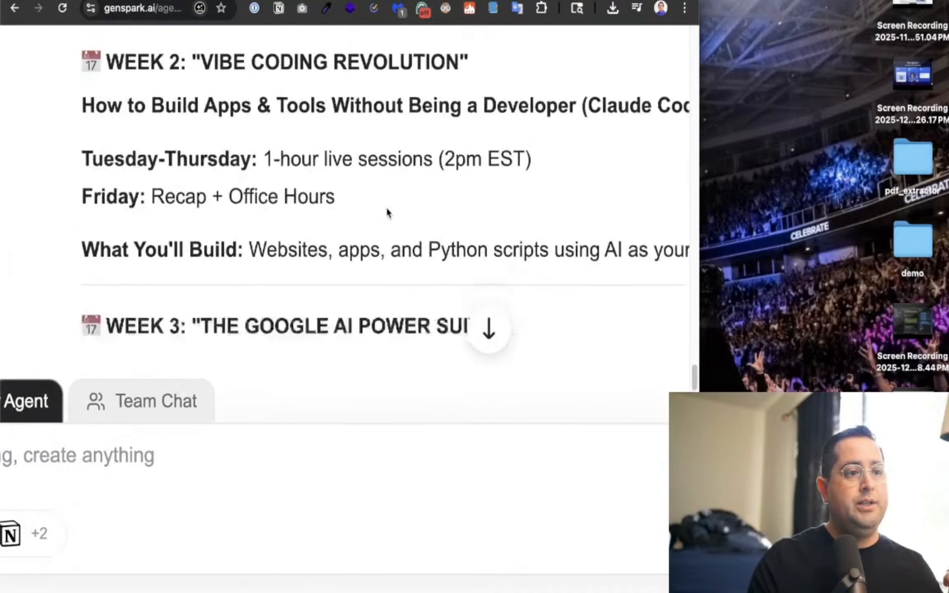
scroll(386, 207, "up", 5)
scroll(386, 207, "right", 1)
scroll(386, 207, "right", 1)
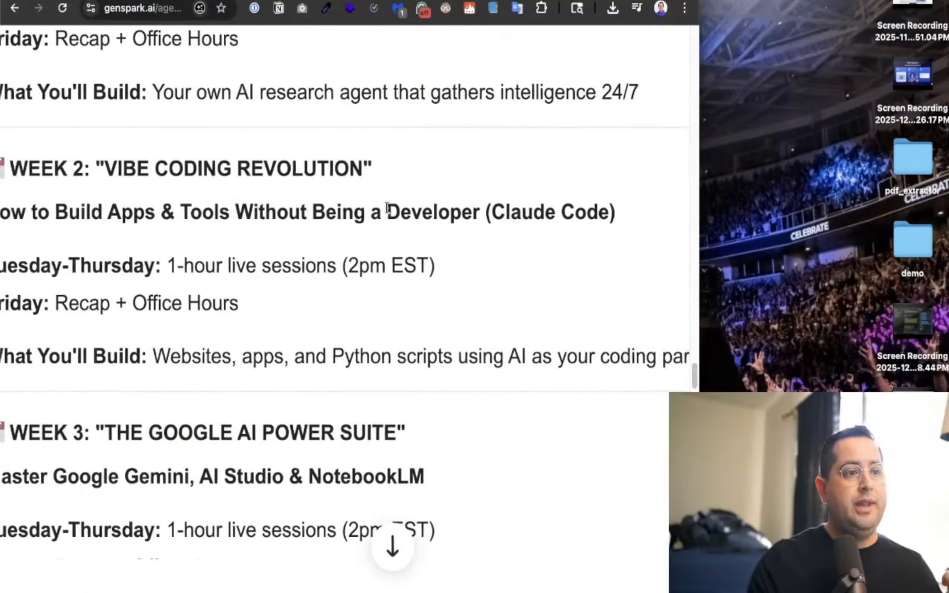
scroll(386, 206, "down", 2)
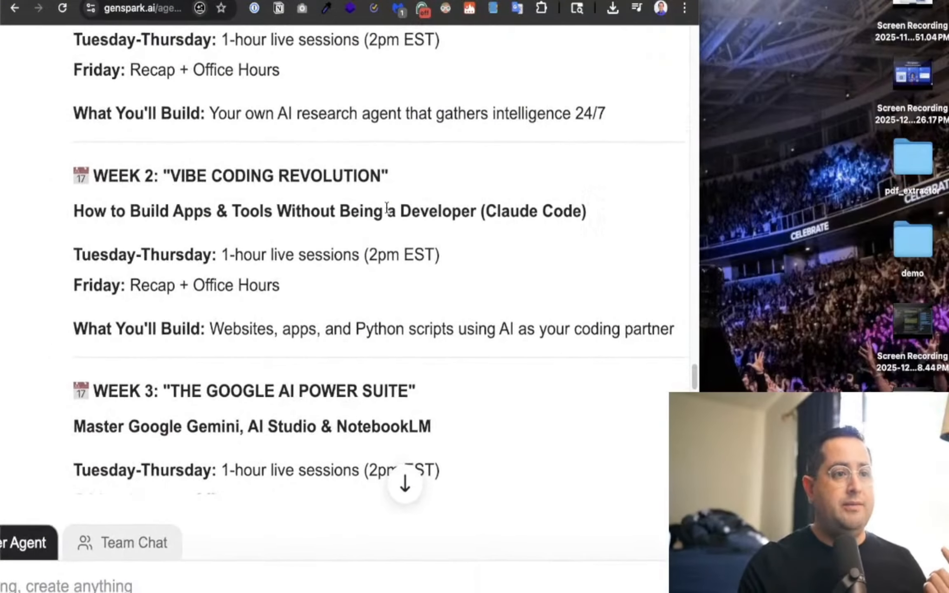
scroll(387, 206, "right", 1)
scroll(386, 206, "right", 3)
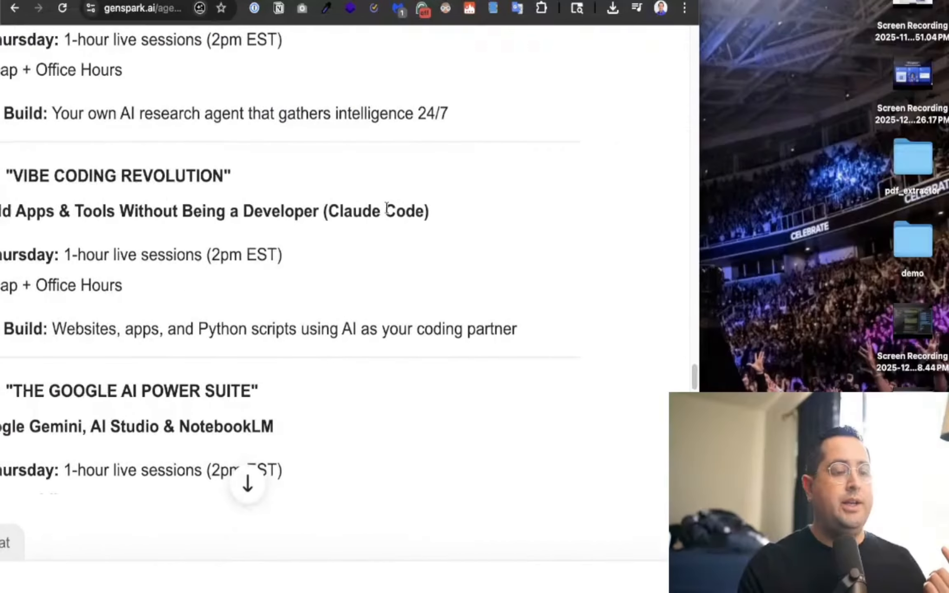
scroll(386, 207, "left", 2)
scroll(386, 207, "left", 1)
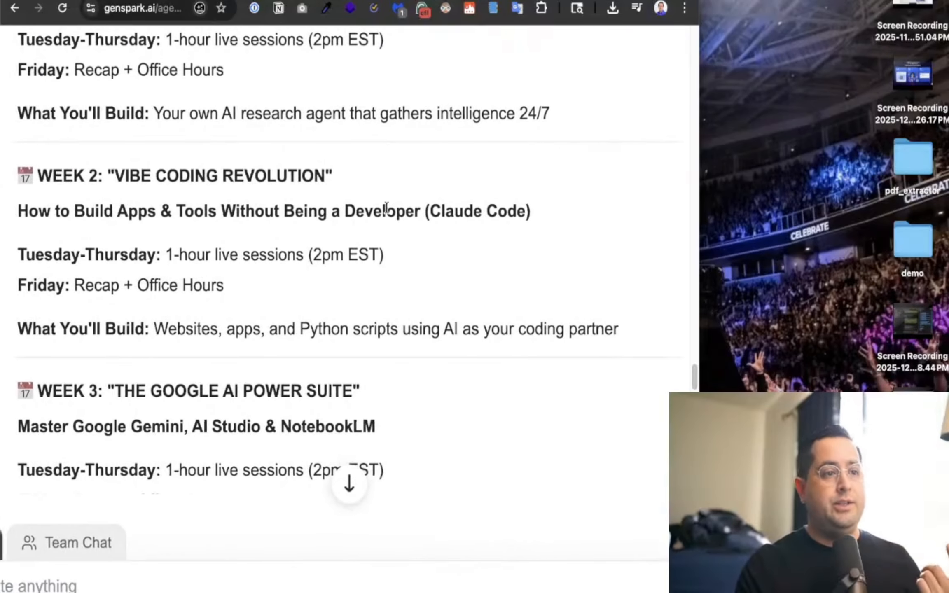
scroll(386, 207, "right", 1)
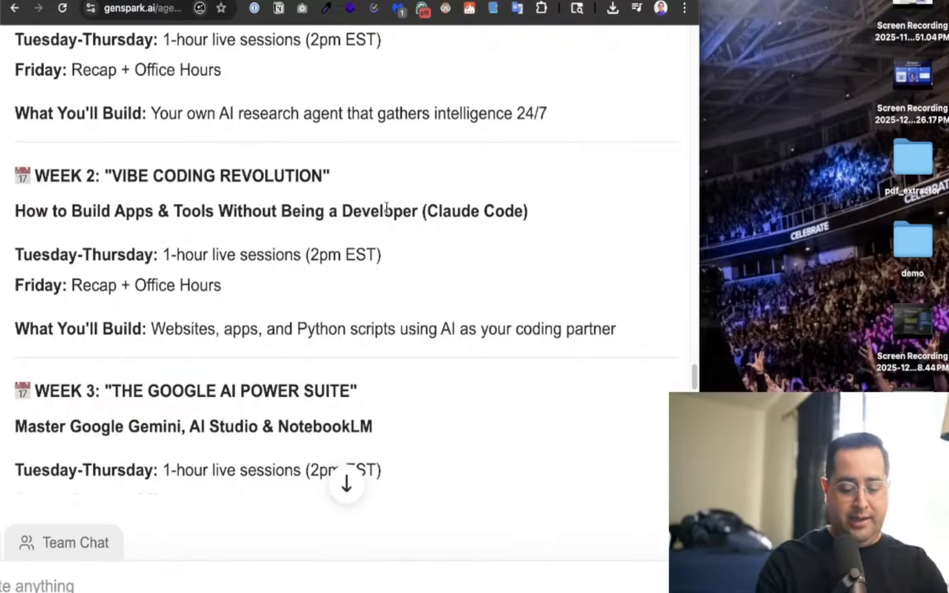
key("alt+space")
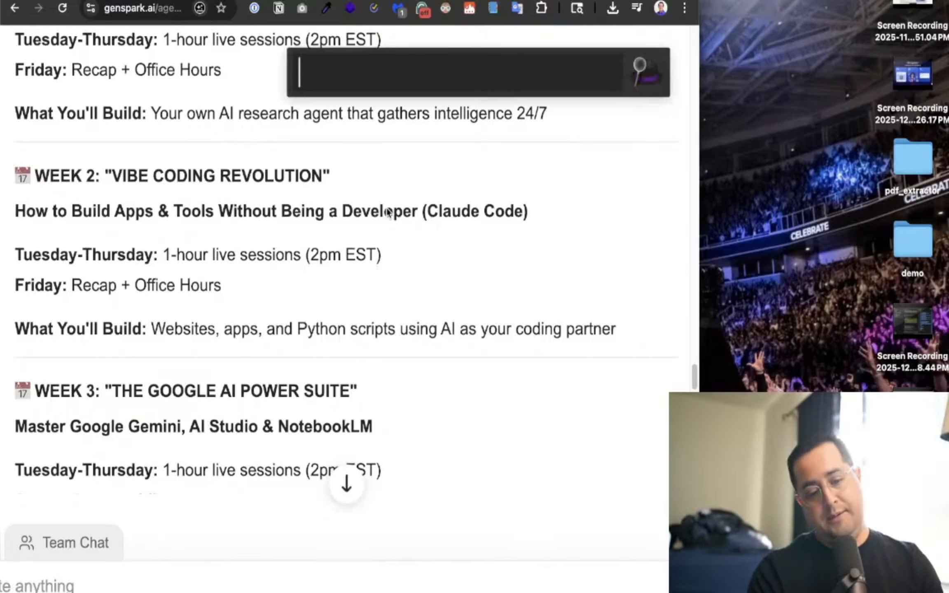
key("Escape")
key("super+t")
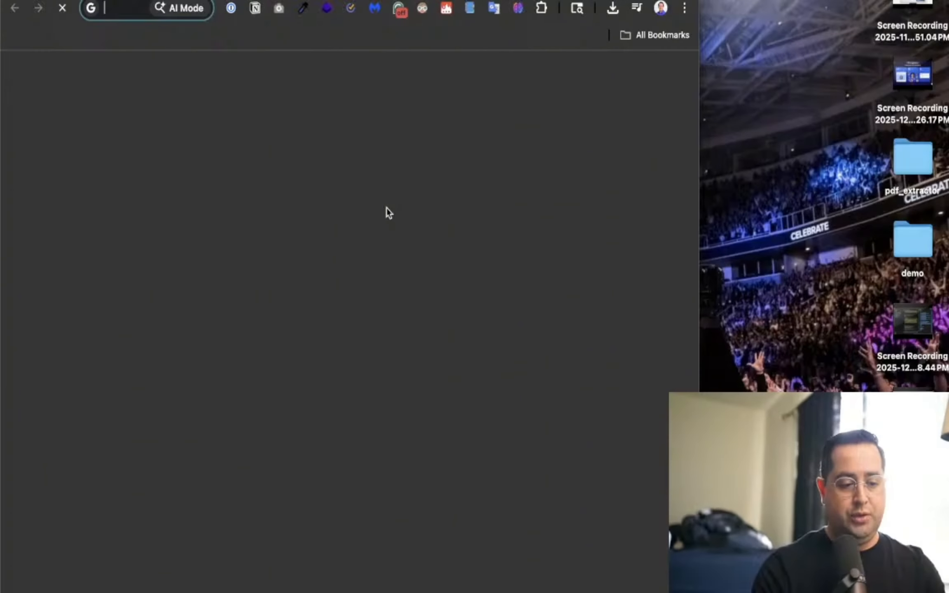
type("https://simpletechskills.com/")
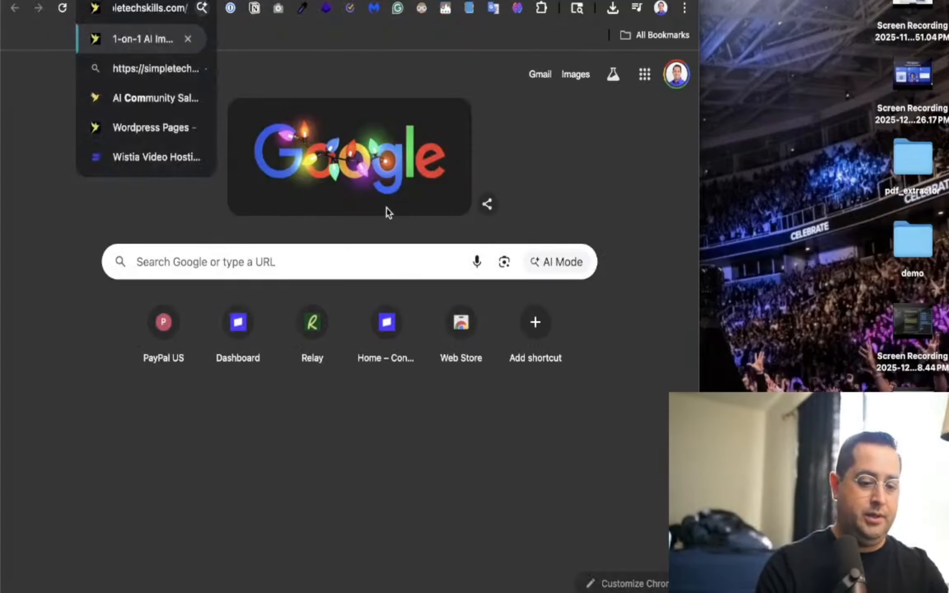
type("podcast")
key("Return")
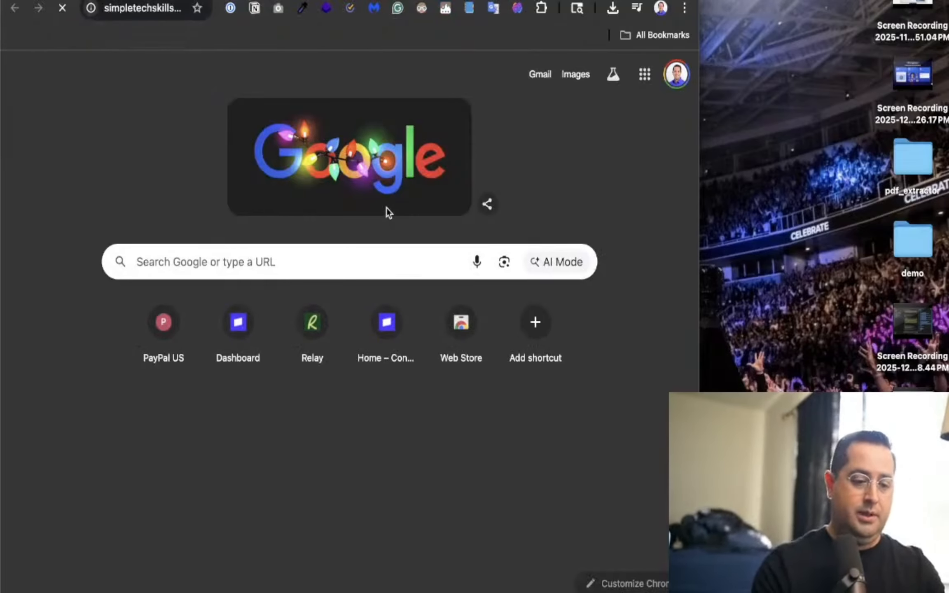
key("super+l")
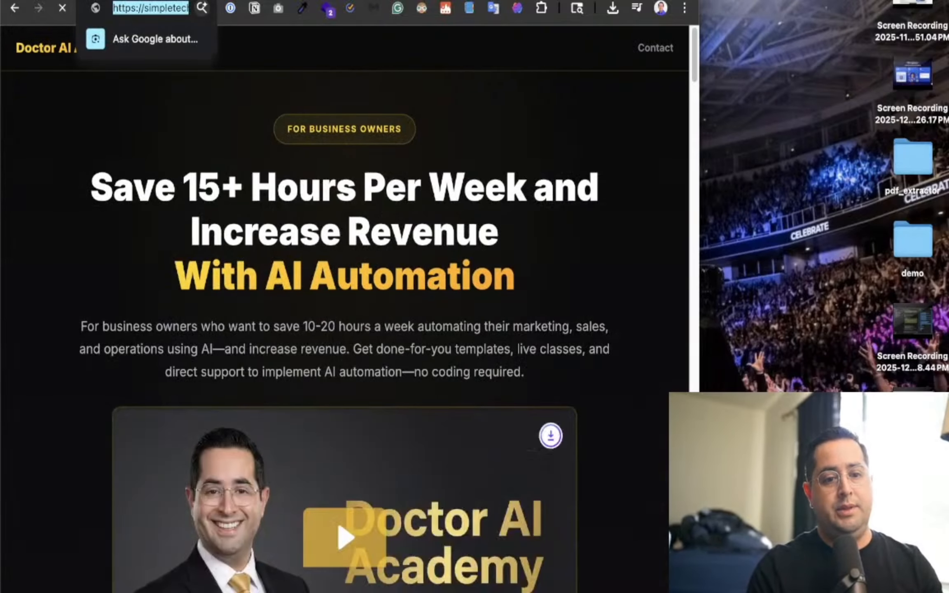
key("super+Tab")
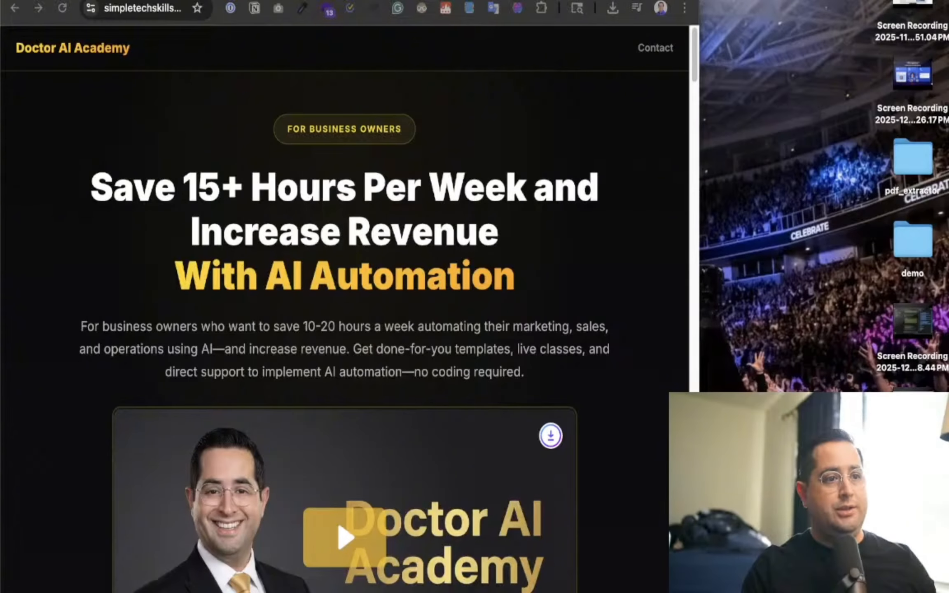
Scroll the Doctor AI Academy page through its $97/month offer and 7-day money-back guarantee.
left_click(296, 329)
scroll(295, 329, "down", 8)
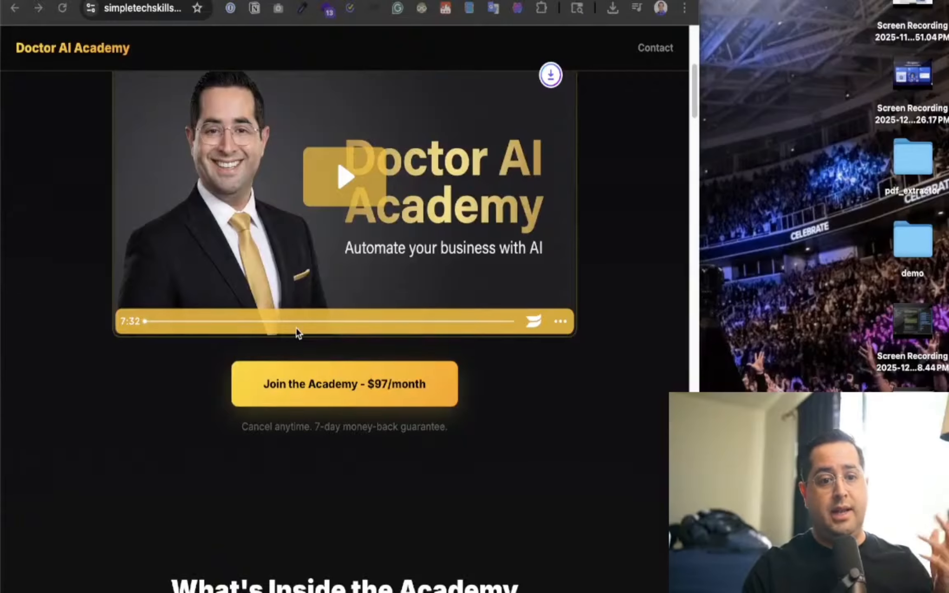
left_click(384, 428)
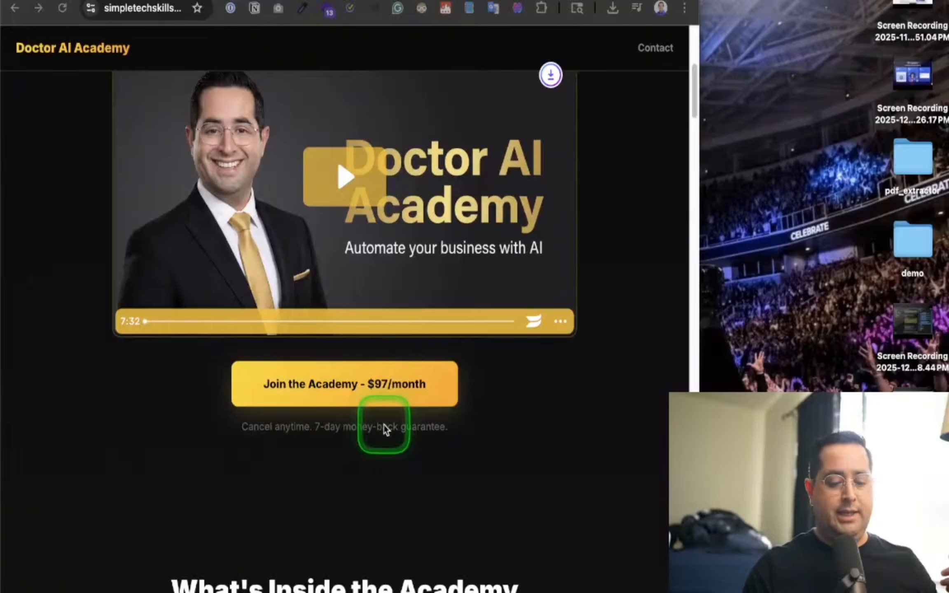
scroll(384, 428, "up", 5)
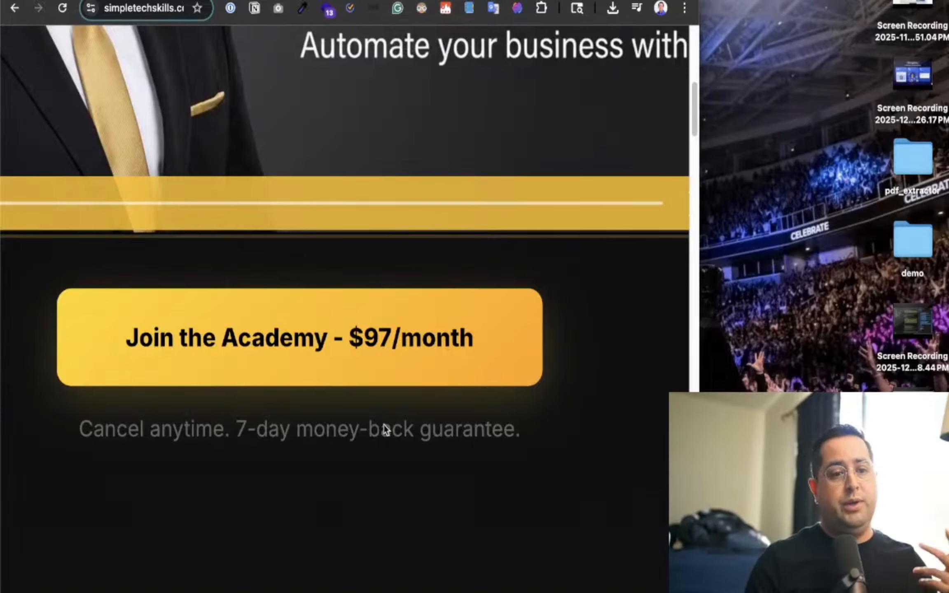
scroll(384, 429, "down", 5)
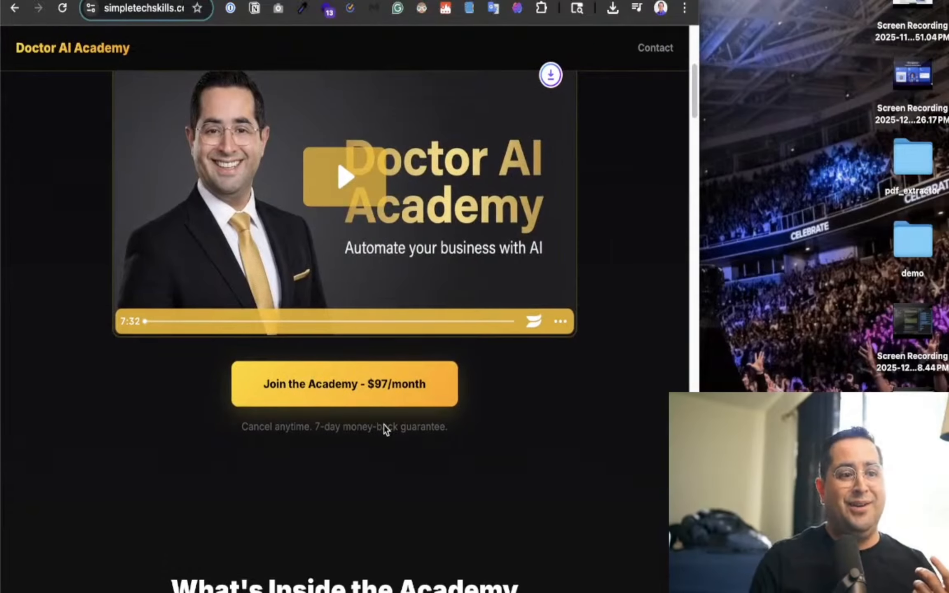
scroll(383, 425, "up", 8)
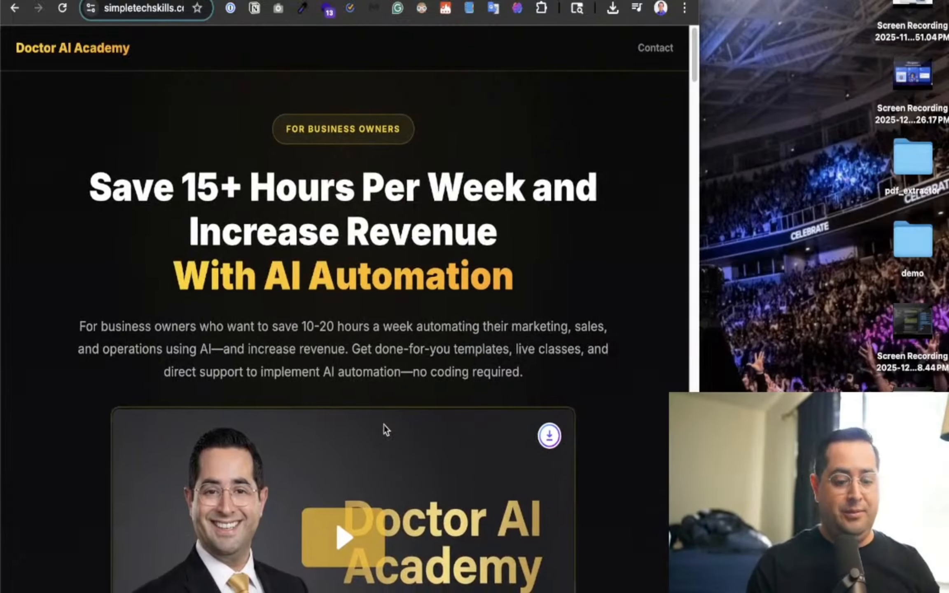
scroll(384, 424, "down", 10)
scroll(383, 424, "down", 1)
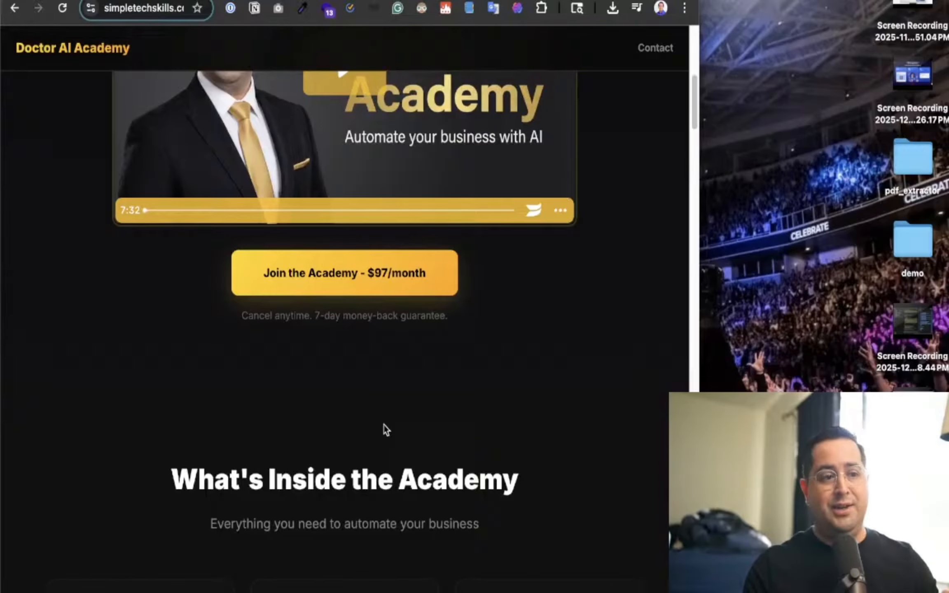
scroll(383, 425, "down", 6)
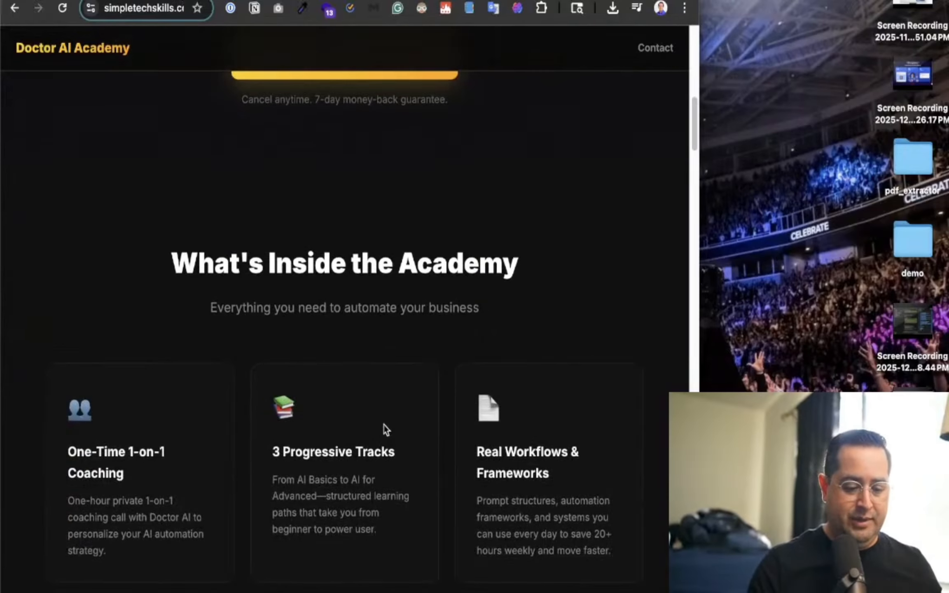
scroll(383, 425, "down", 5)
scroll(384, 424, "up", 20)
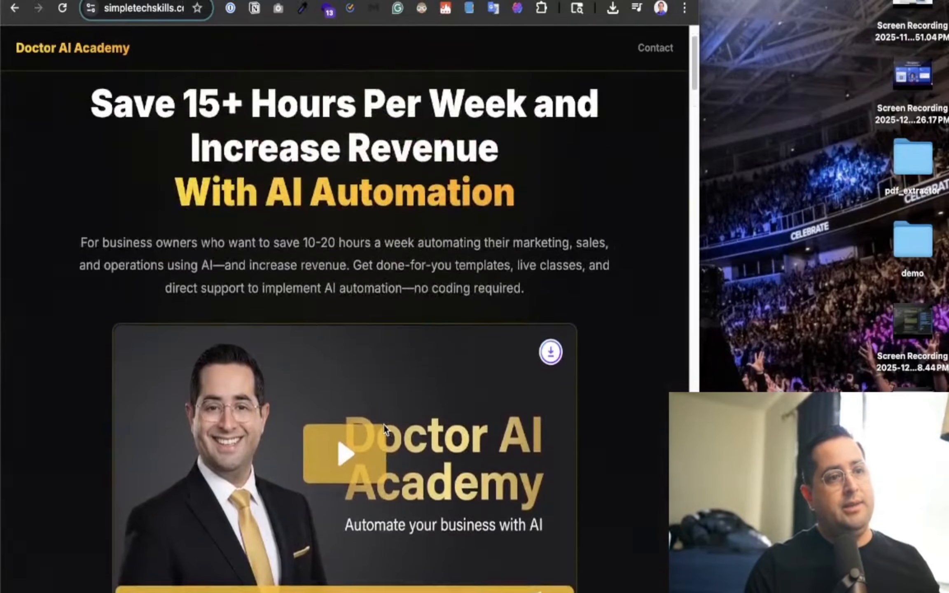
scroll(383, 424, "down", 3)
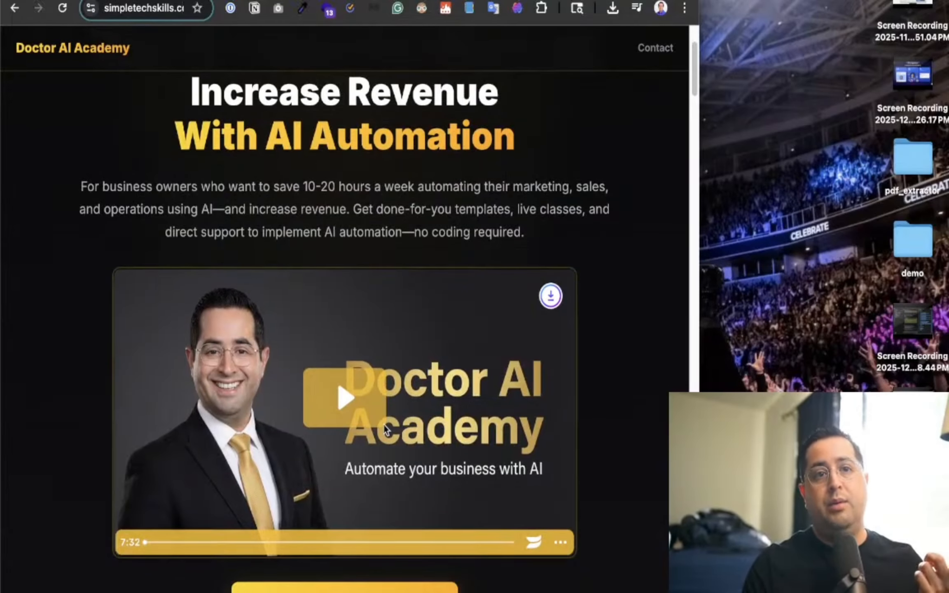
scroll(386, 429, "down", 3)
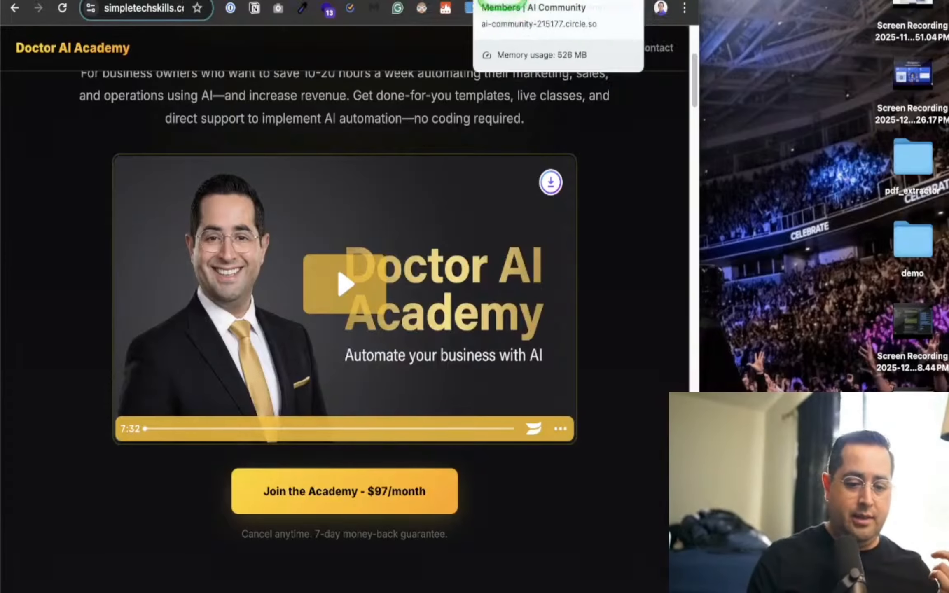
left_click(501, 2)
Return to the AI Community tab, go back a page, and scroll down the community sidebar.
key("ctrl+Tab")
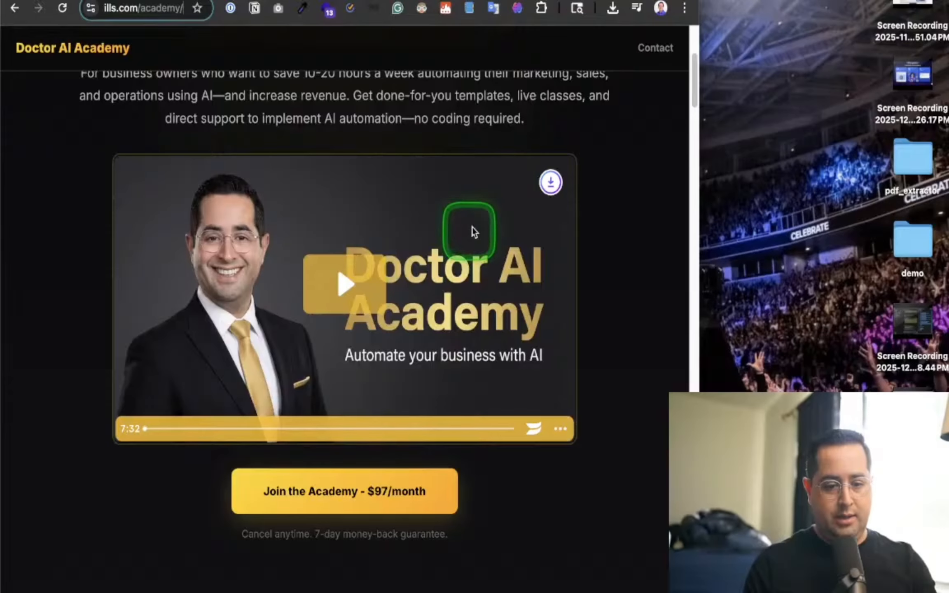
key("ctrl+Tab")
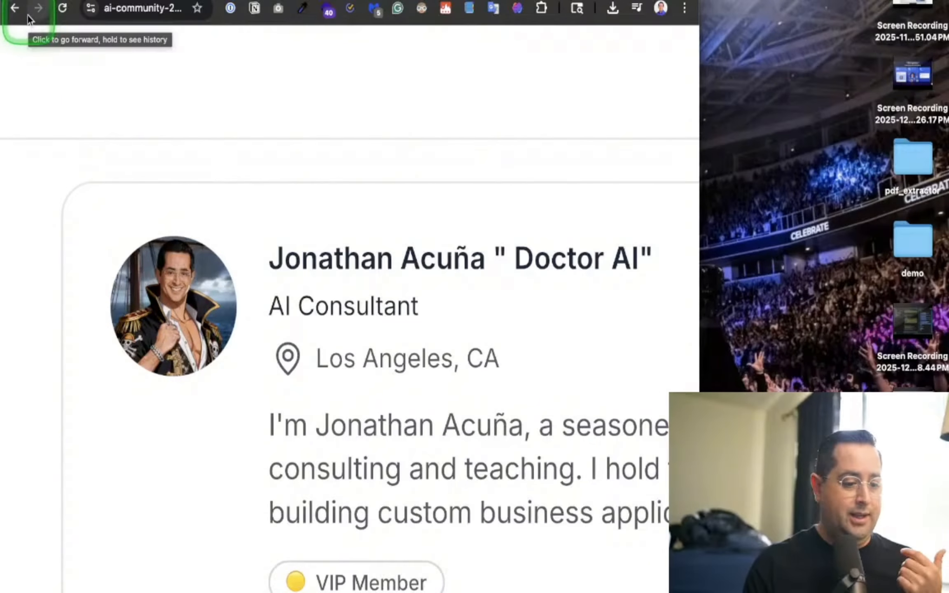
left_click(20, 13)
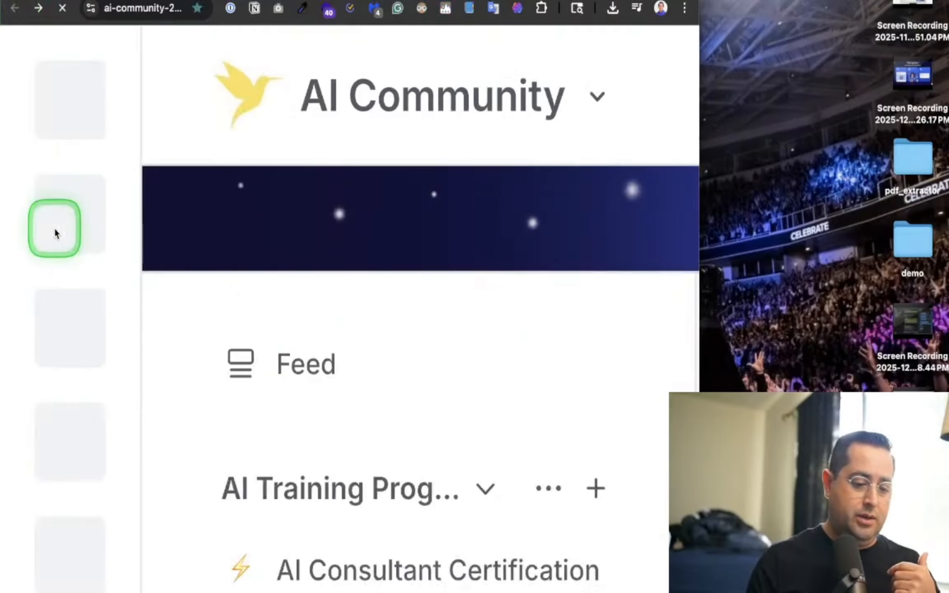
scroll(57, 234, "down", 3)
scroll(56, 234, "up", 4)
scroll(57, 234, "down", 15)
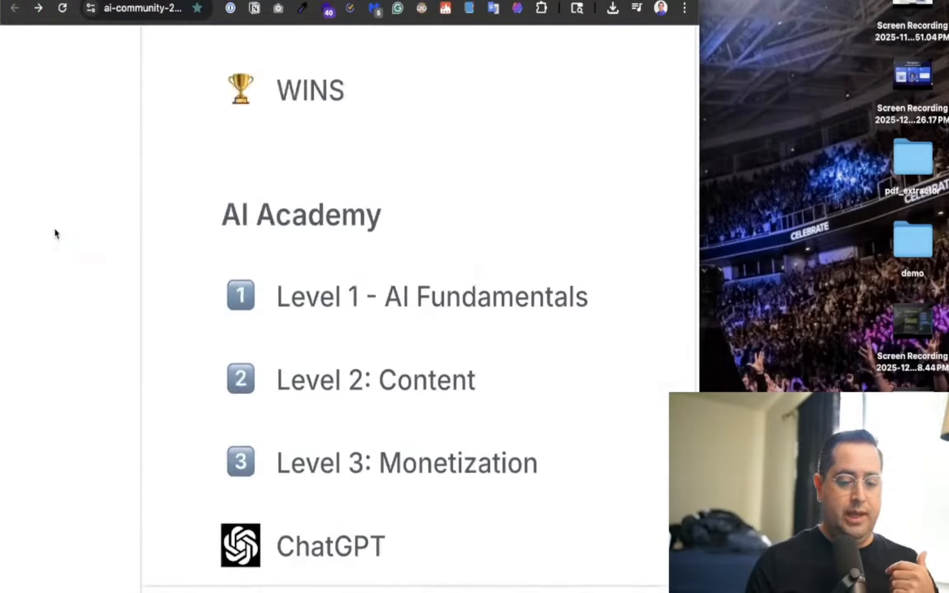
scroll(57, 234, "up", 14)
scroll(56, 234, "down", 4)
scroll(57, 234, "right", 2)
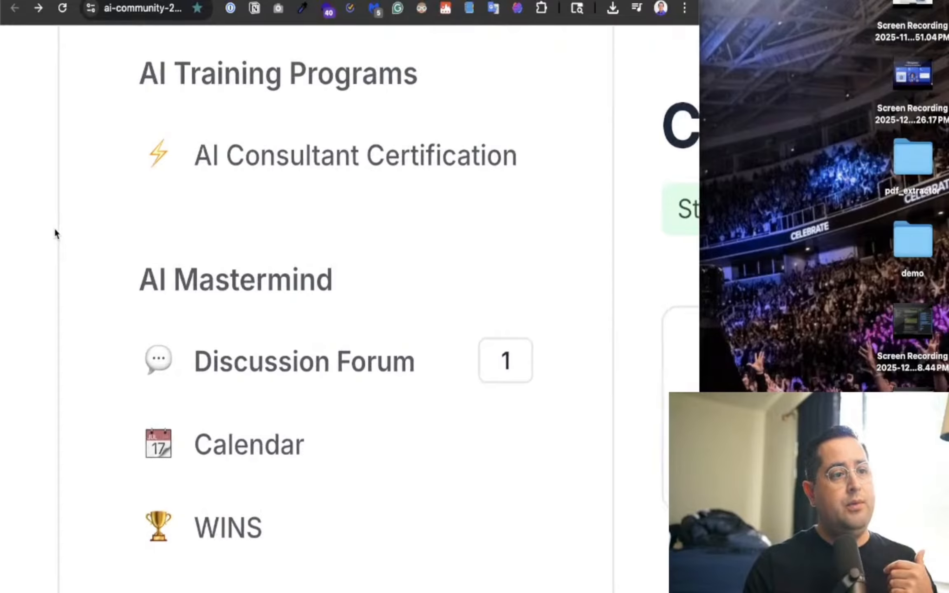
scroll(56, 234, "down", 2)
scroll(55, 231, "right", 2)
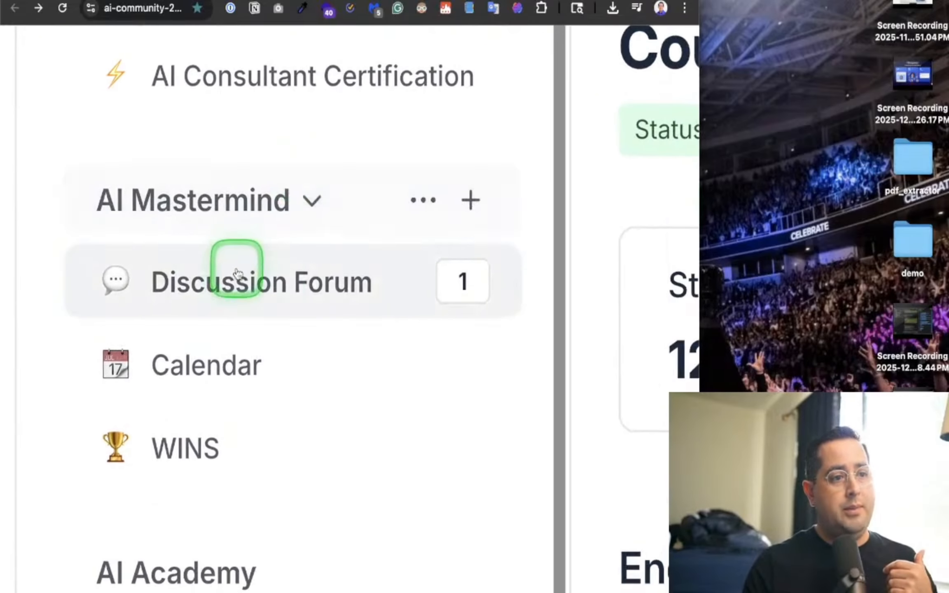
scroll(266, 290, "down", 10)
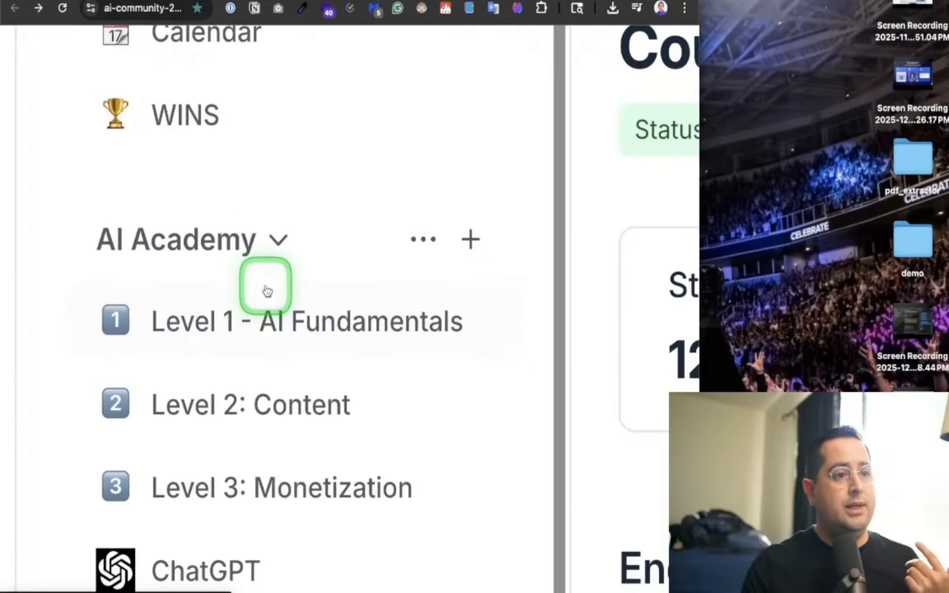
scroll(267, 290, "down", 8)
Scroll past the course spaces and open the Notion item with the January Class Schedule.
left_click(286, 314)
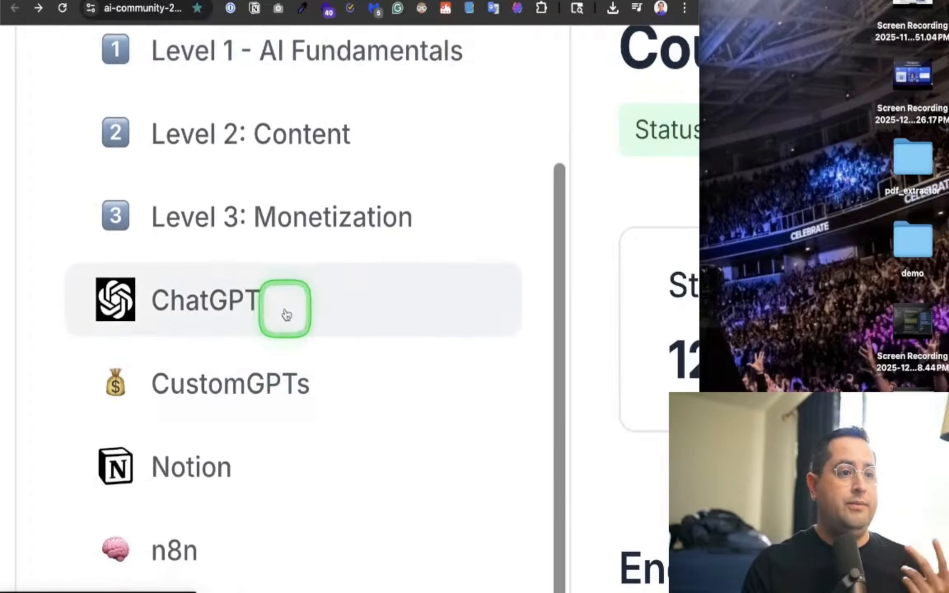
scroll(287, 315, "down", 5)
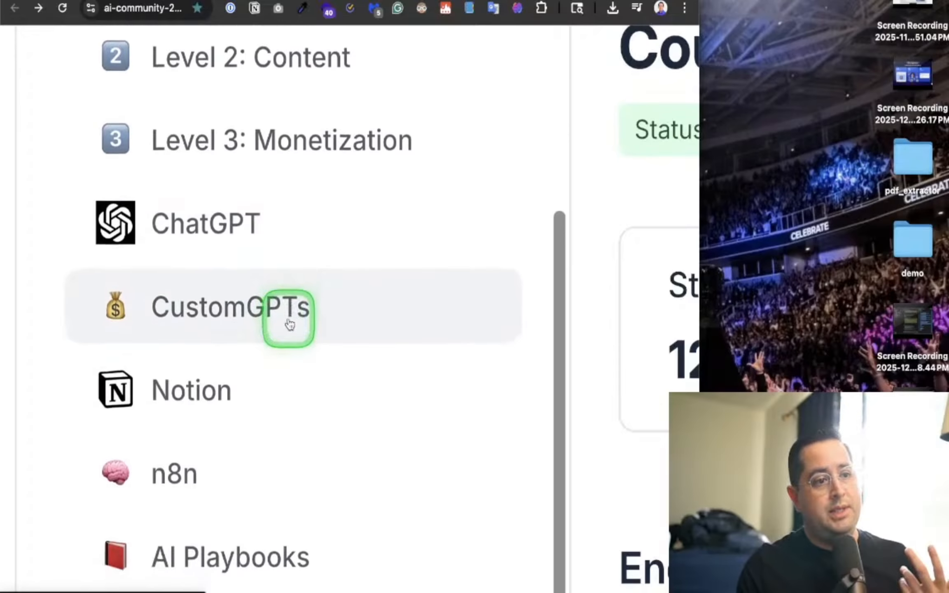
scroll(317, 349, "down", 3)
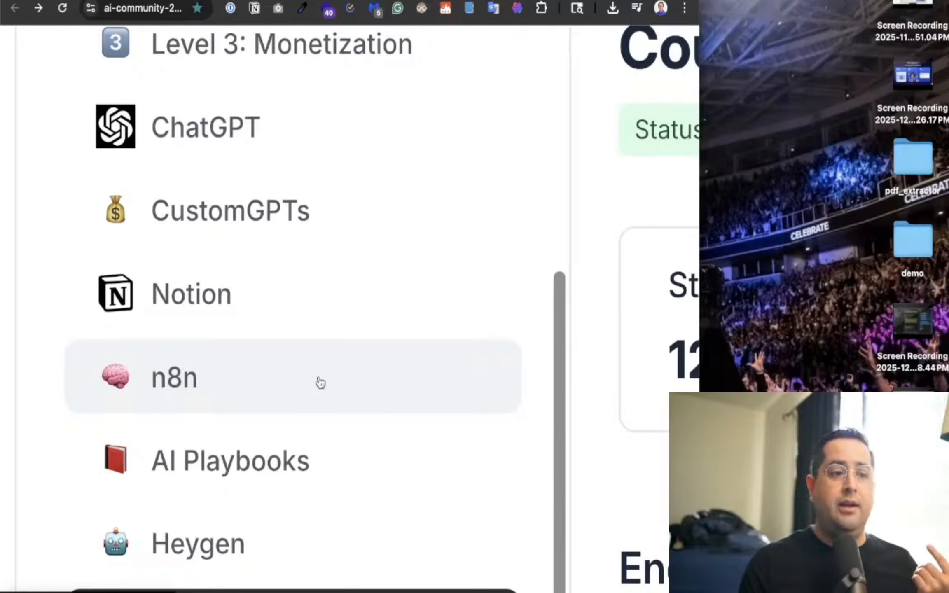
left_click(283, 378)
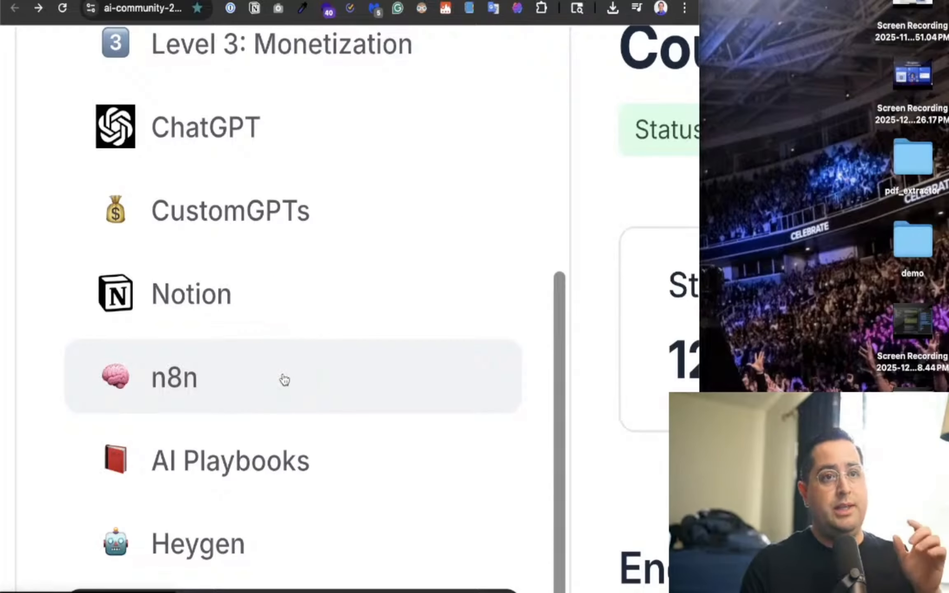
left_click(299, 256)
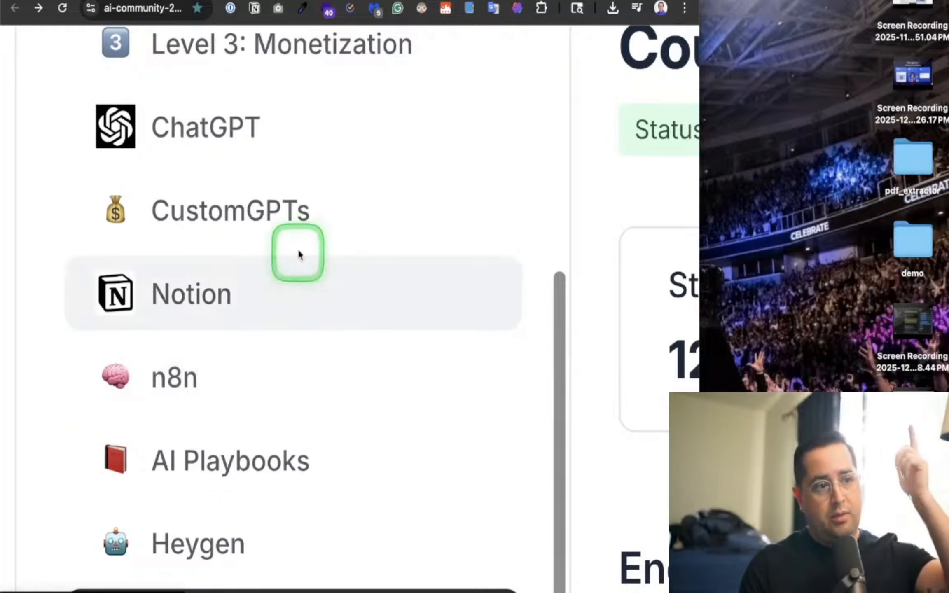
left_click(288, 374)
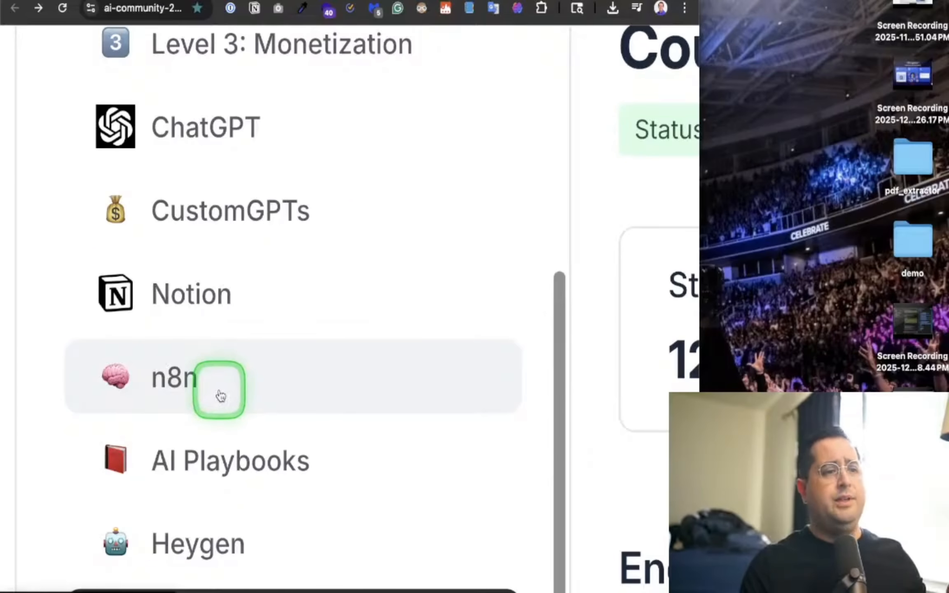
scroll(221, 395, "down", 1)
scroll(235, 456, "down", 1)
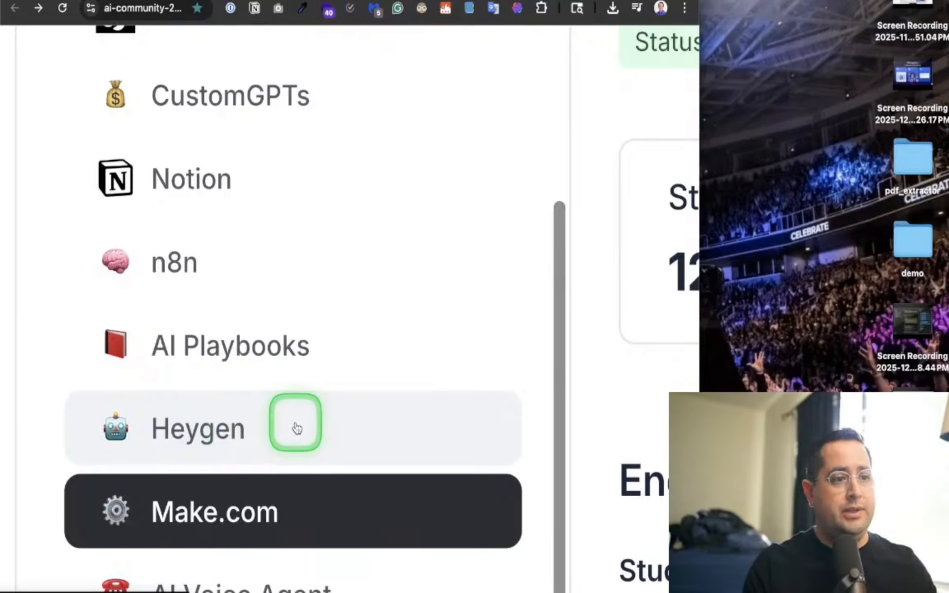
scroll(297, 428, "down", 6)
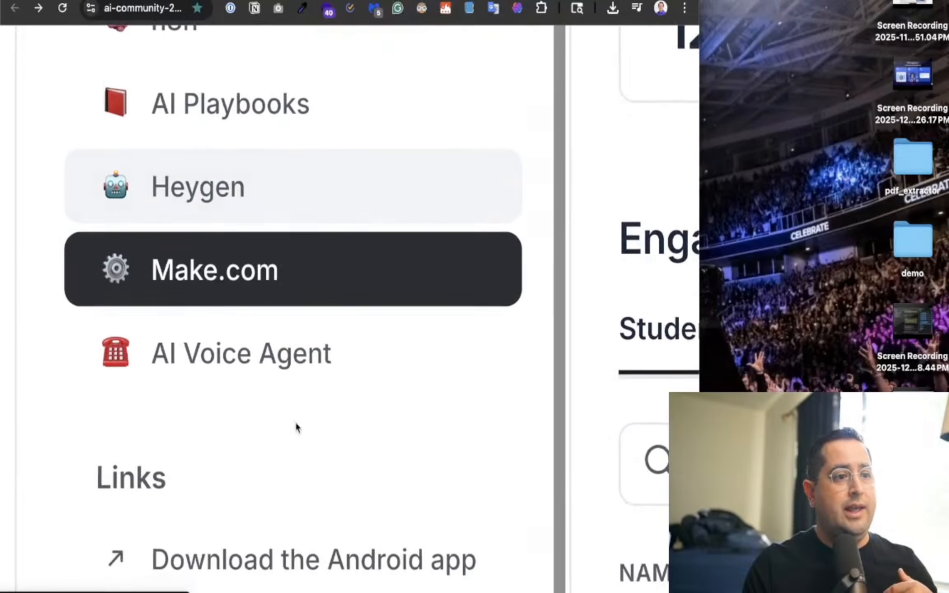
scroll(296, 425, "up", 5)
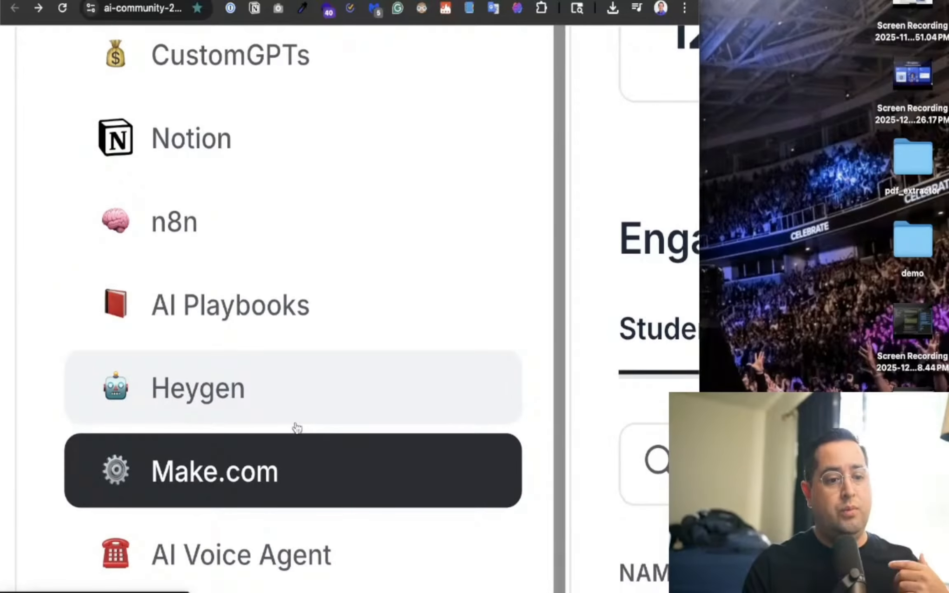
left_click(271, 127)
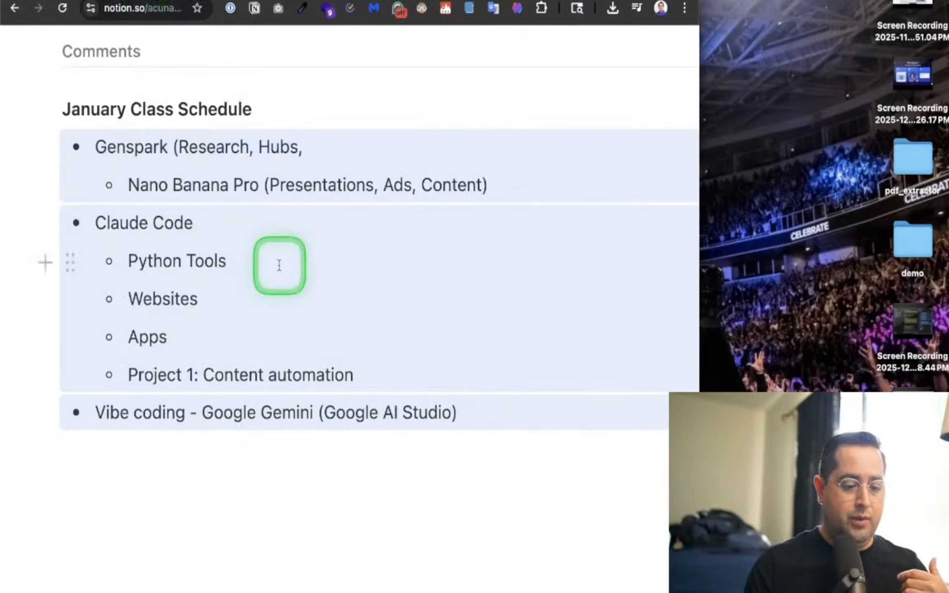
Scroll the Genspark schedule to Week 4 and highlight its 'Content on Autopilot' project title.
left_click(181, 1)
scroll(452, 254, "down", 3)
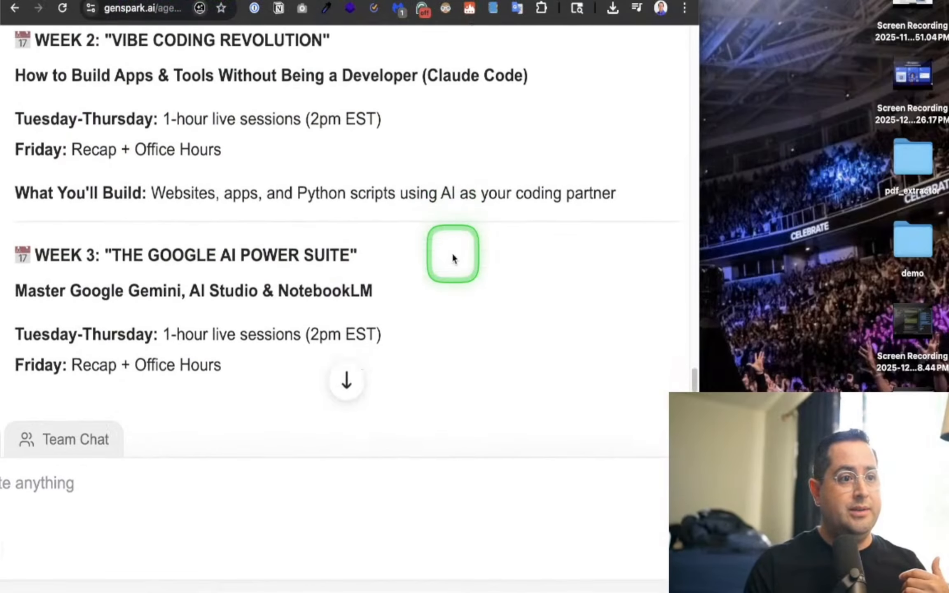
scroll(452, 256, "down", 4)
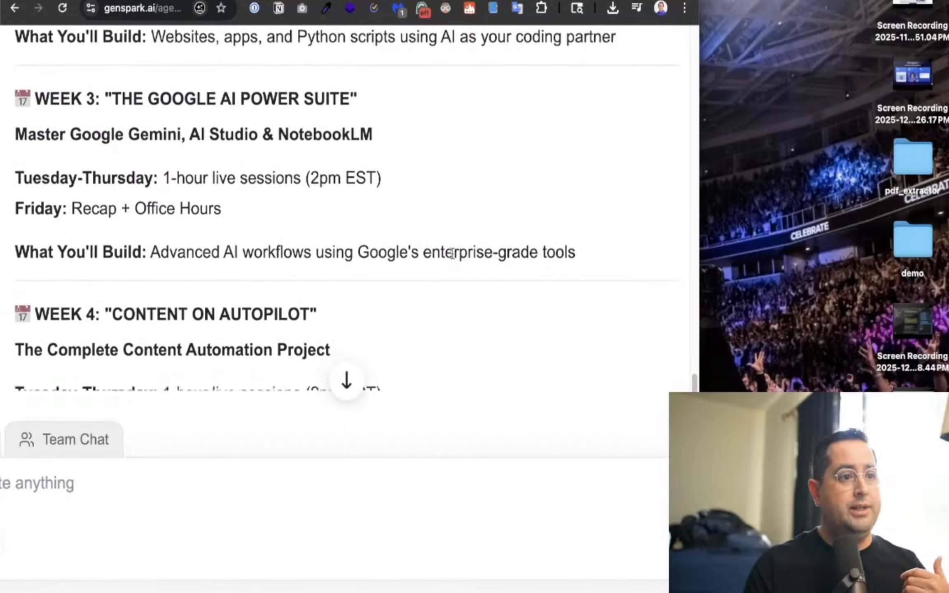
scroll(452, 254, "down", 1)
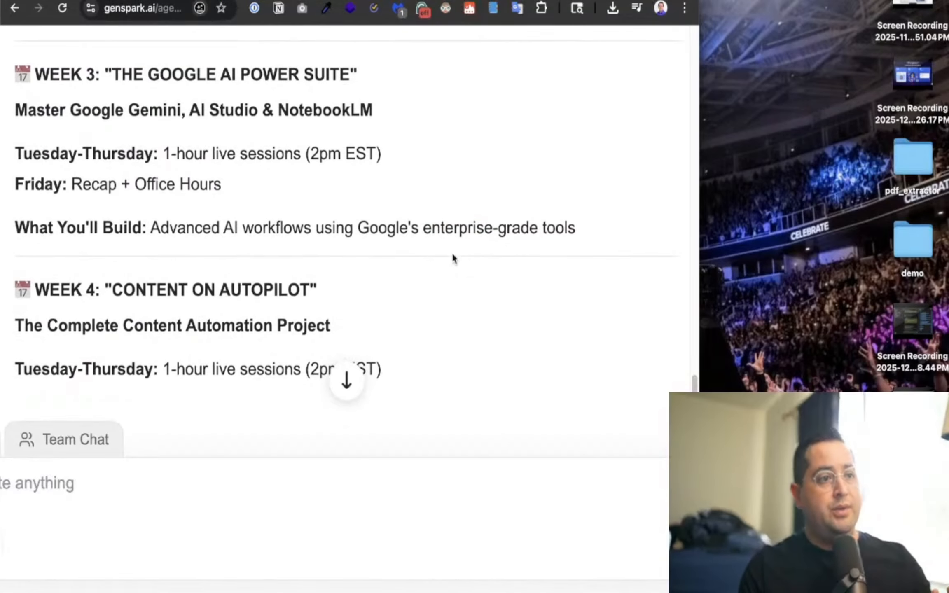
scroll(451, 257, "down", 4)
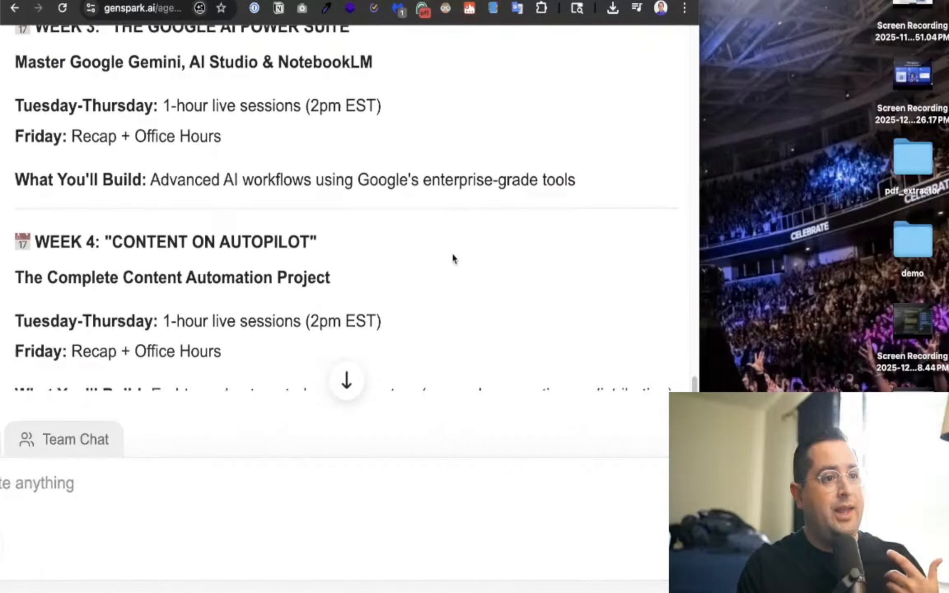
left_click(350, 132)
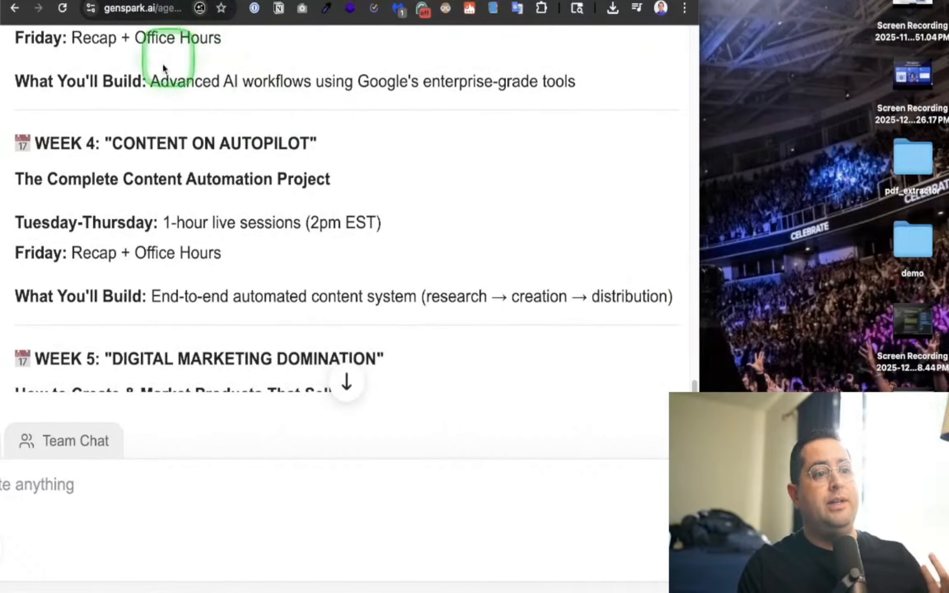
left_click_drag(67, 180, 323, 171)
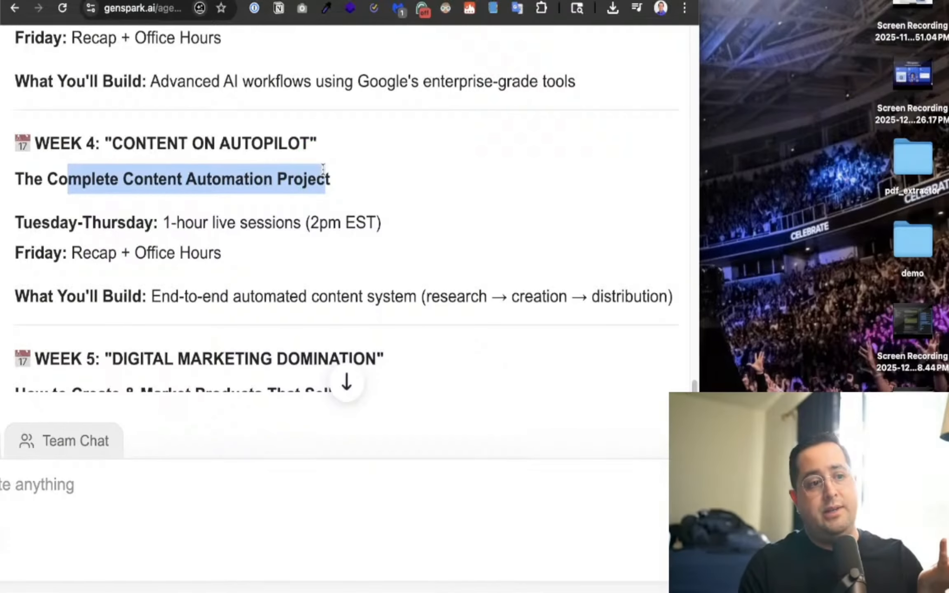
scroll(322, 168, "down", 2)
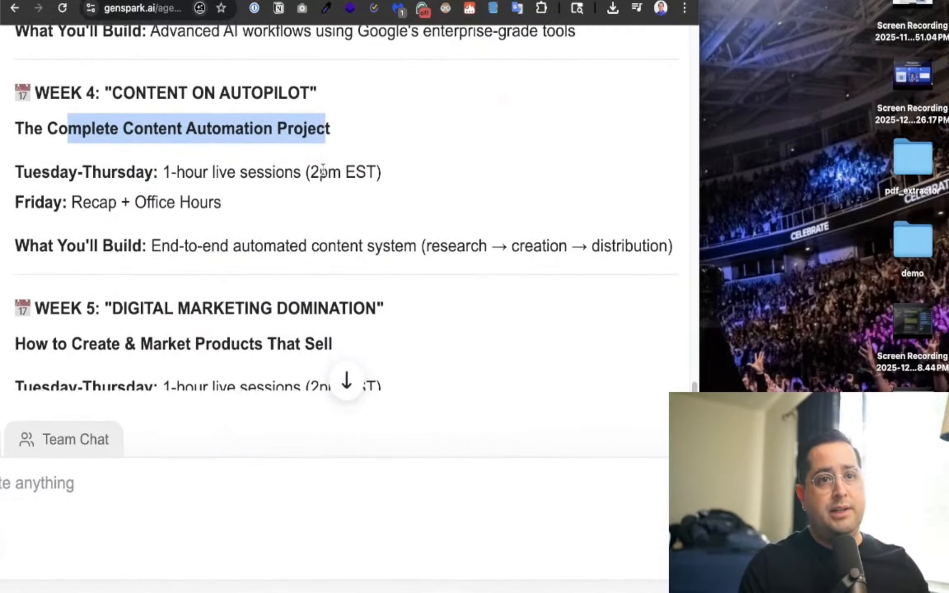
scroll(323, 169, "down", 1)
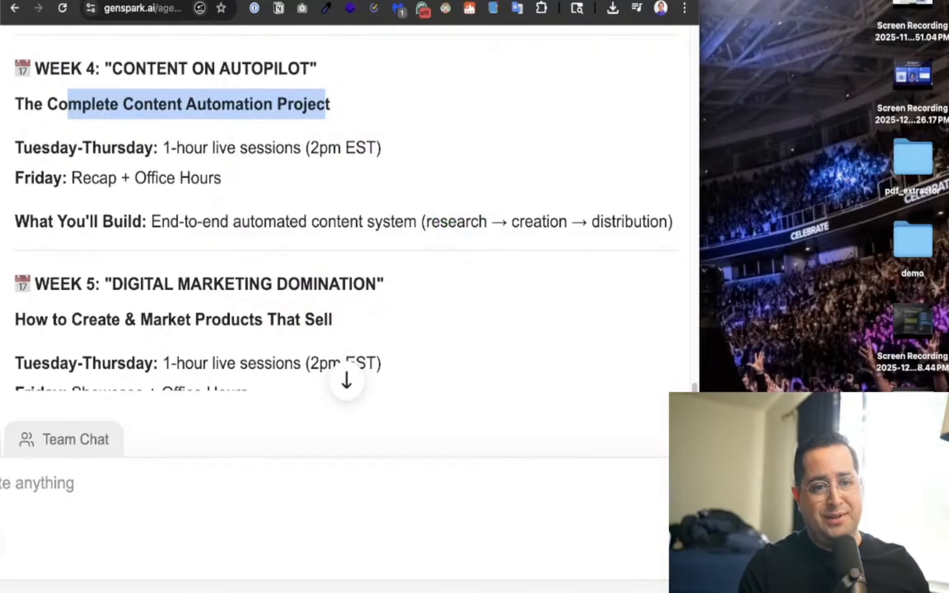
Continue scrolling through Week 5 'Digital Marketing Domination'.
key("super+Tab")
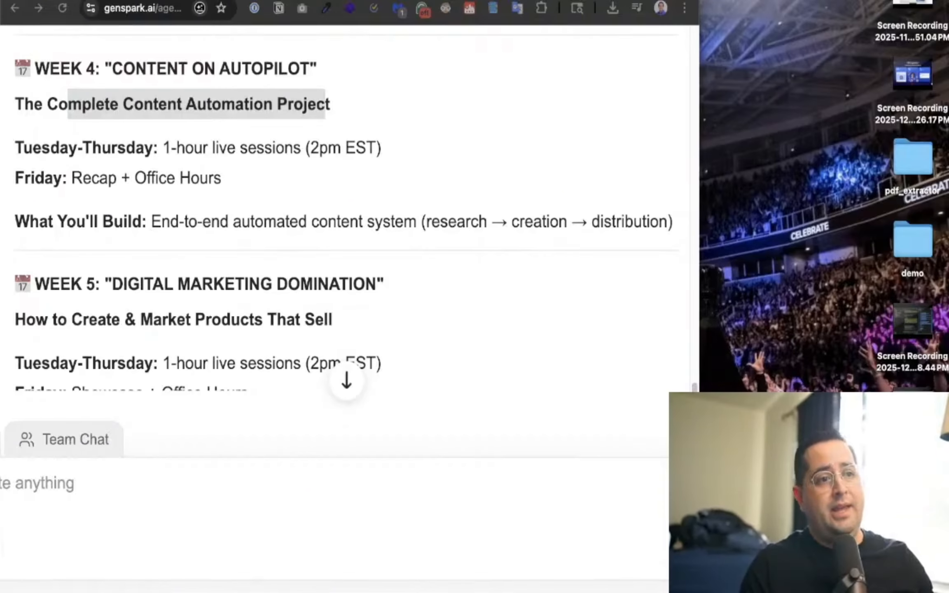
scroll(430, 329, "down", 4)
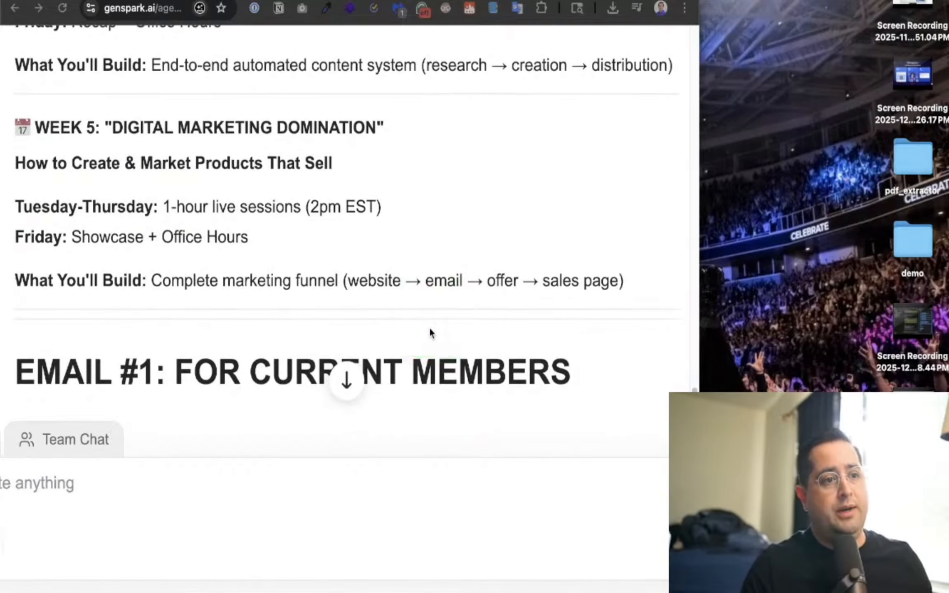
scroll(430, 329, "right", 3)
scroll(430, 329, "right", 3)
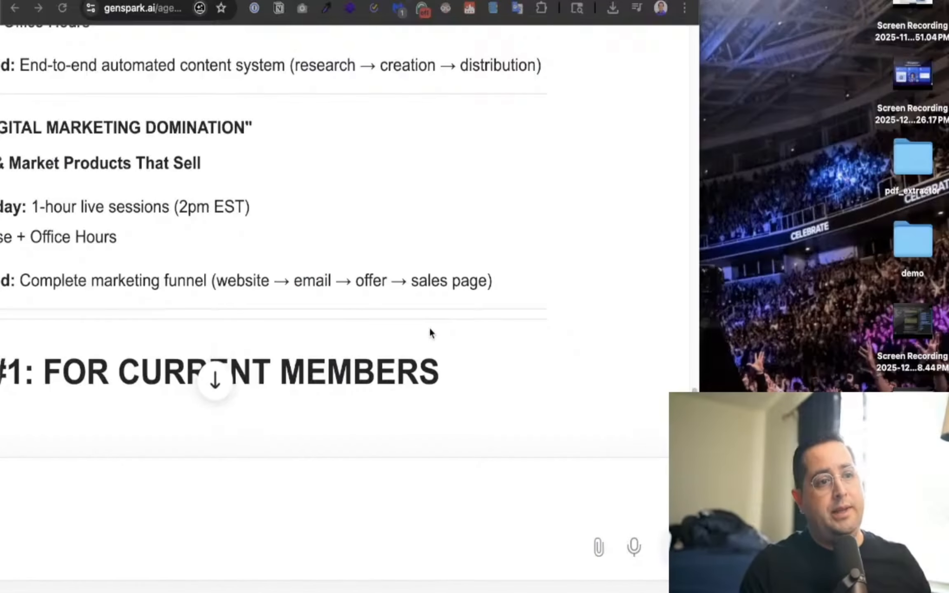
scroll(429, 328, "left", 6)
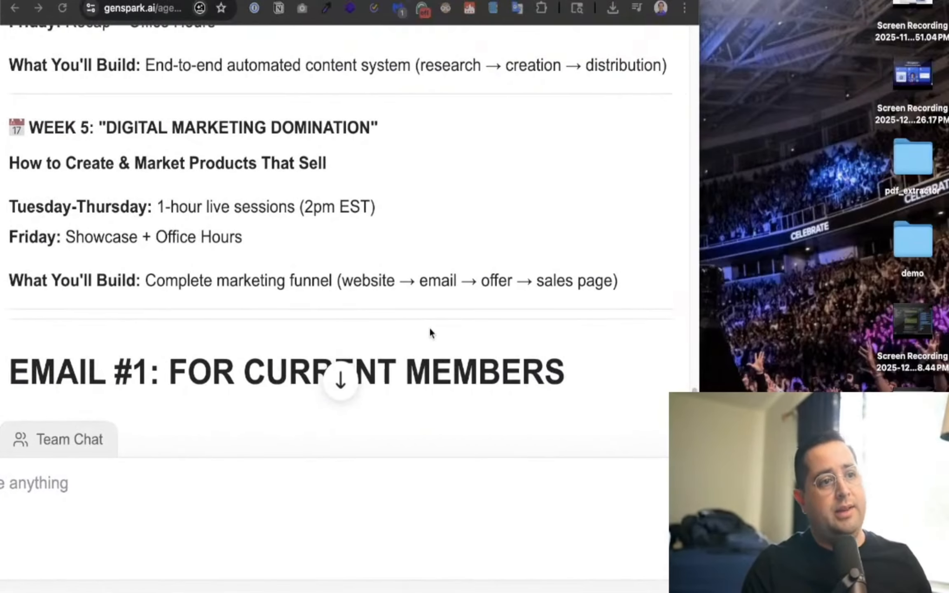
left_click(289, 339)
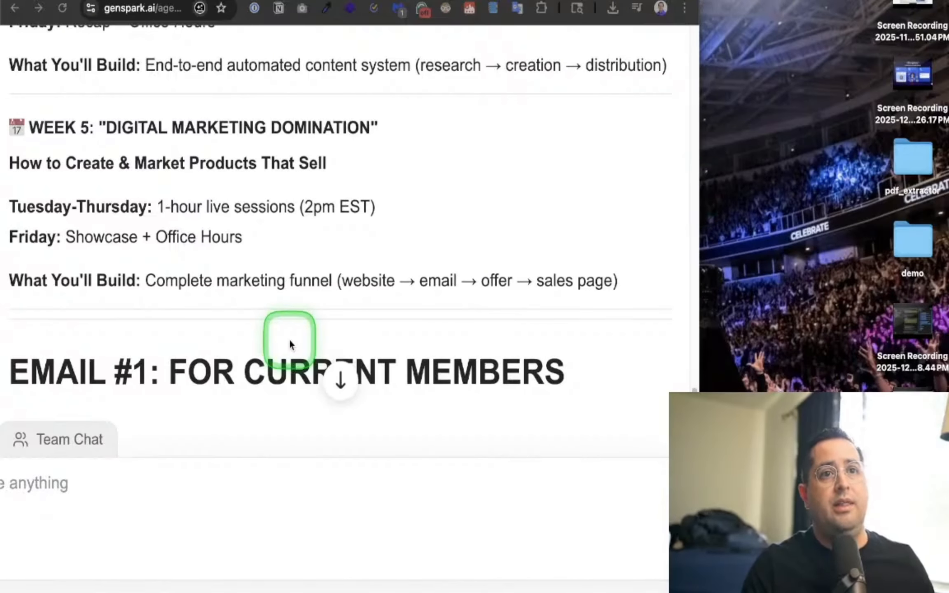
scroll(289, 338, "up", 5)
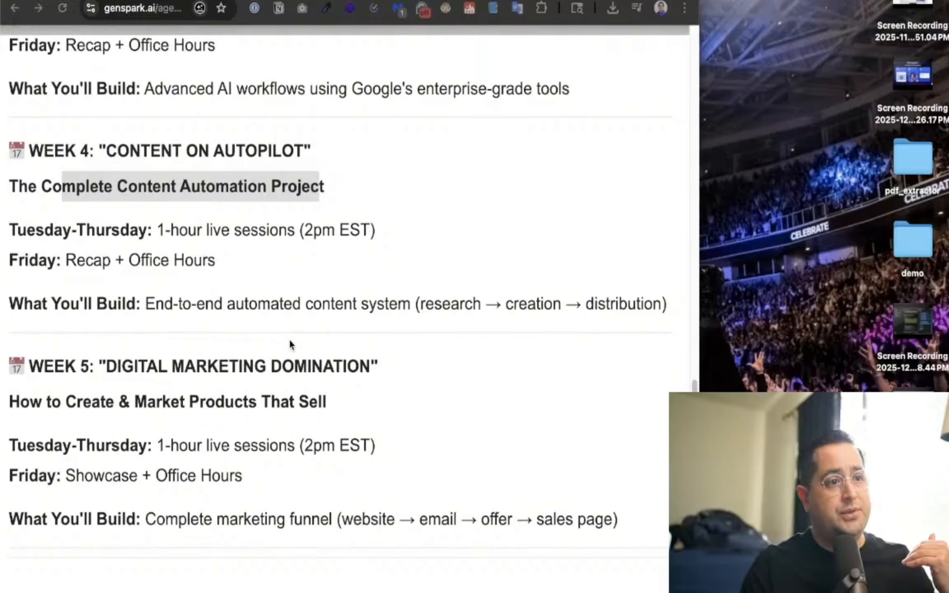
scroll(289, 339, "up", 5)
scroll(289, 339, "up", 5)
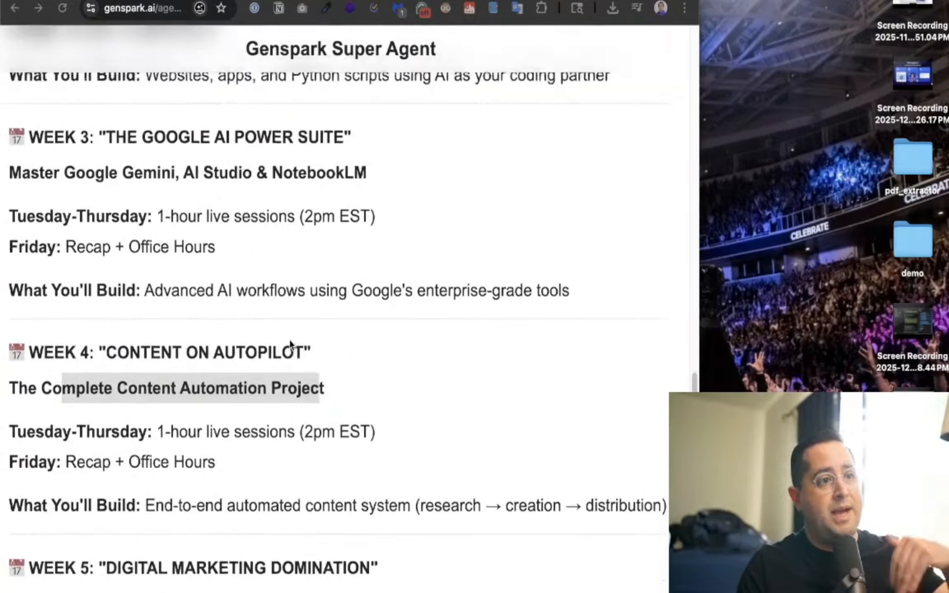
scroll(289, 341, "down", 5)
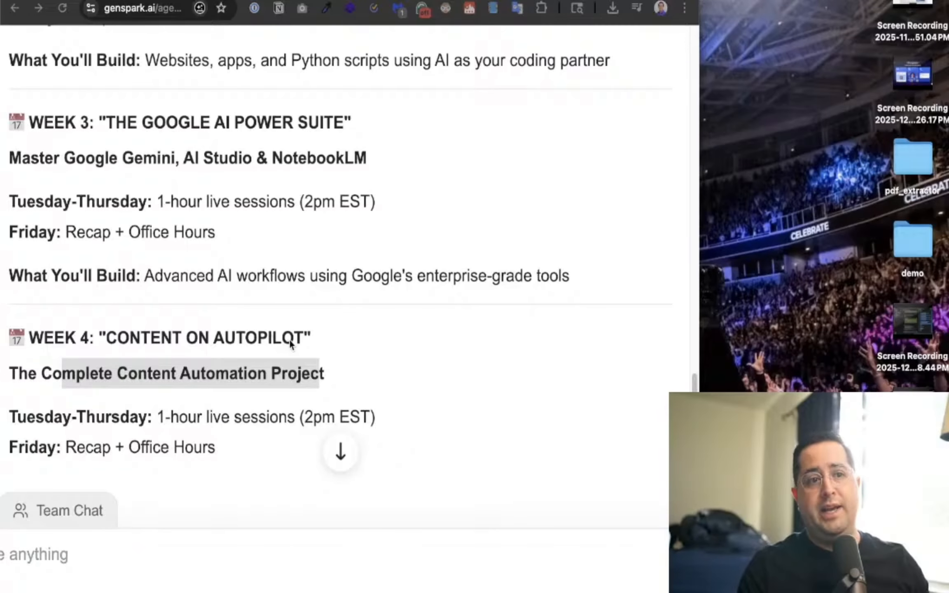
scroll(290, 343, "down", 5)
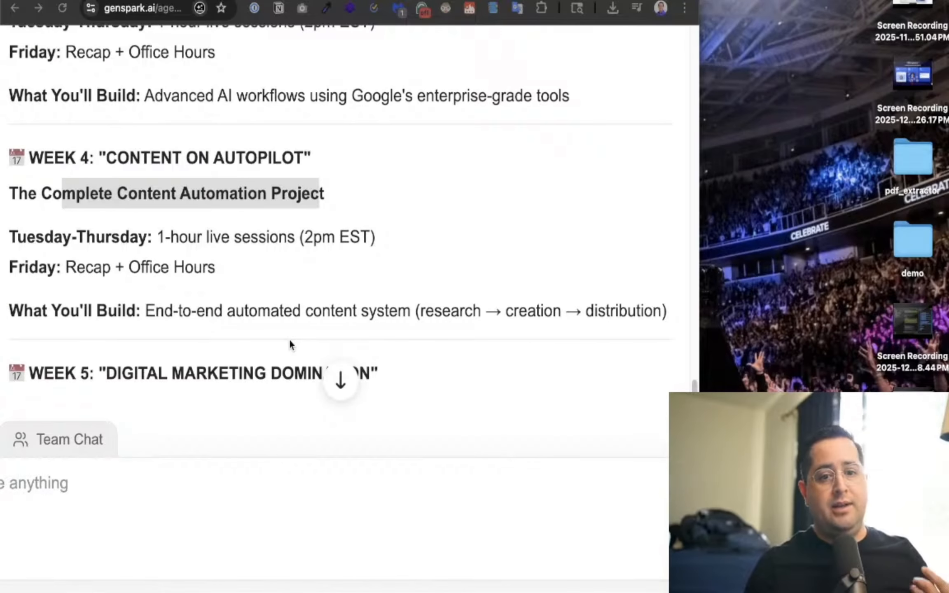
scroll(290, 341, "down", 2)
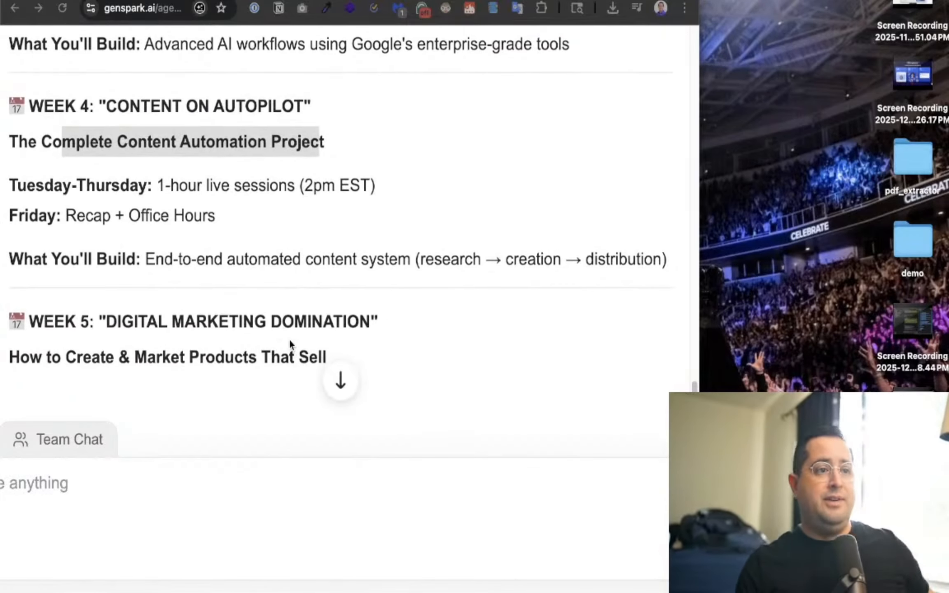
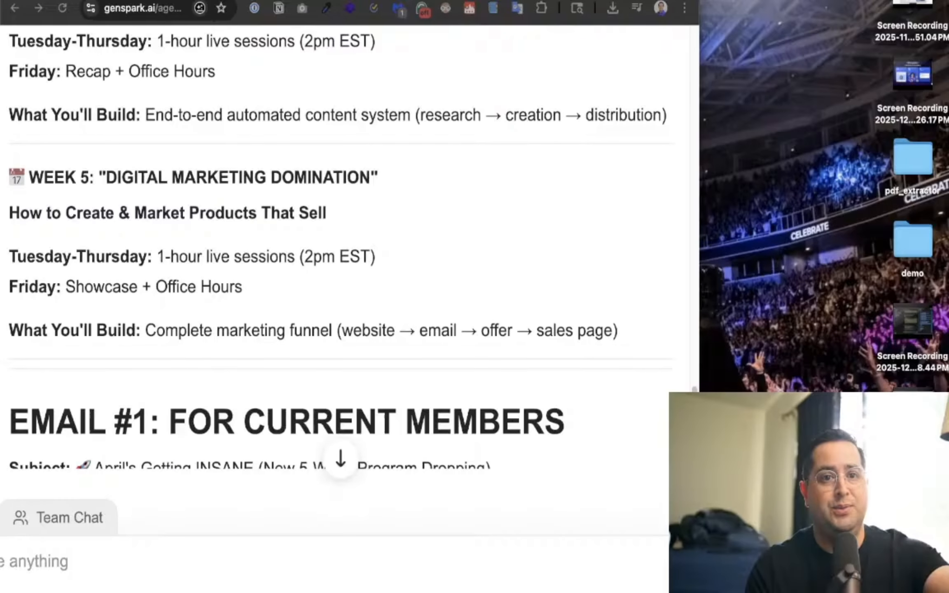
Finish scrolling the Genspark five-week plan and return to HeyGen's Avatar IV dialog.
scroll(347, 273, "down", 3)
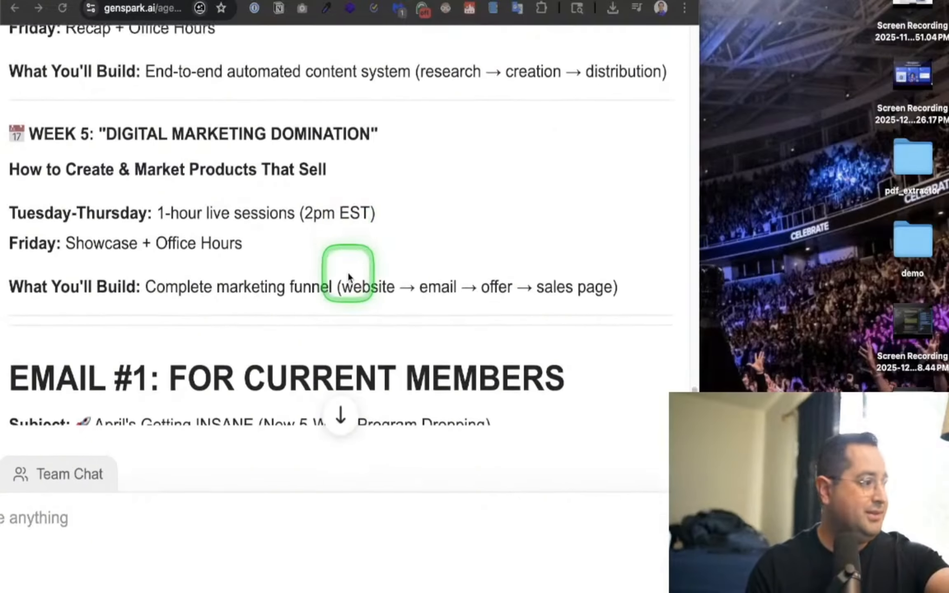
left_click(349, 274)
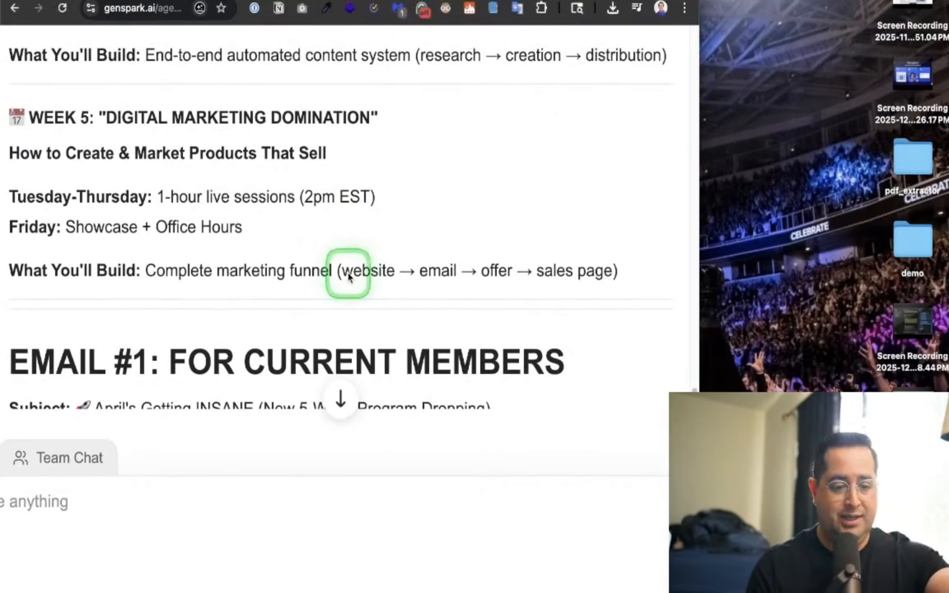
scroll(349, 274, "down", 5)
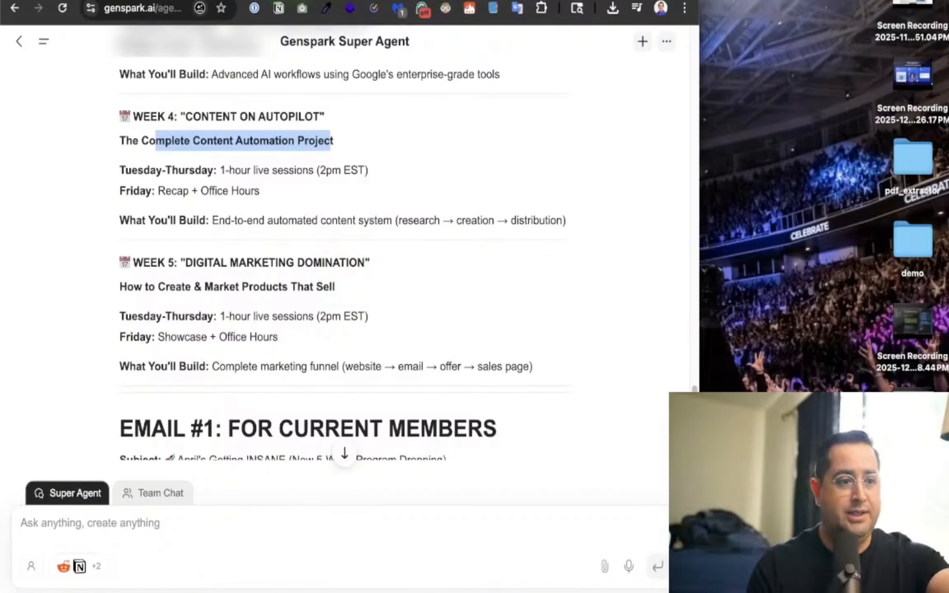
left_click(288, 1)
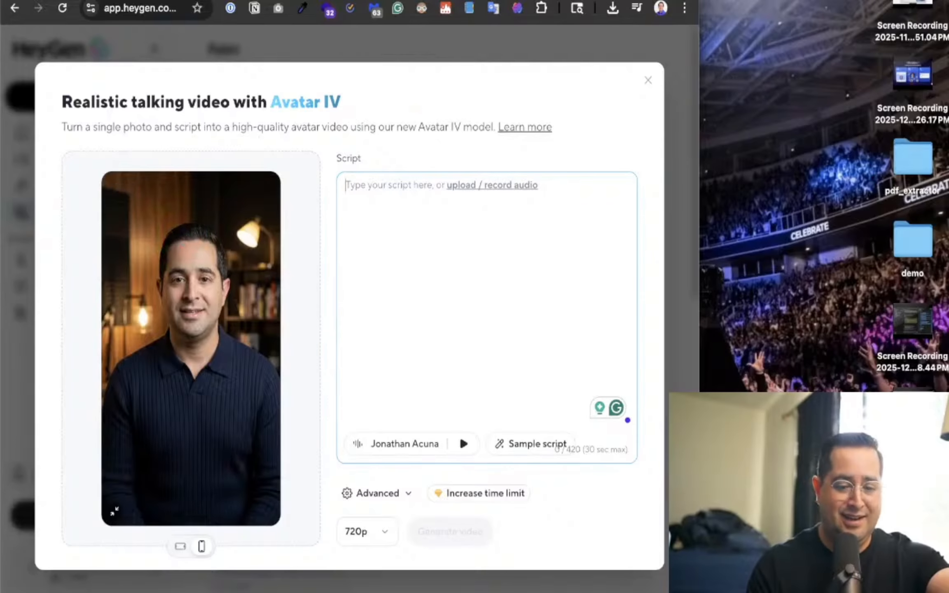
Move past the Doctor AI Academy tab to ChatGPT and scroll to the 30-second script.
left_click(574, 3)
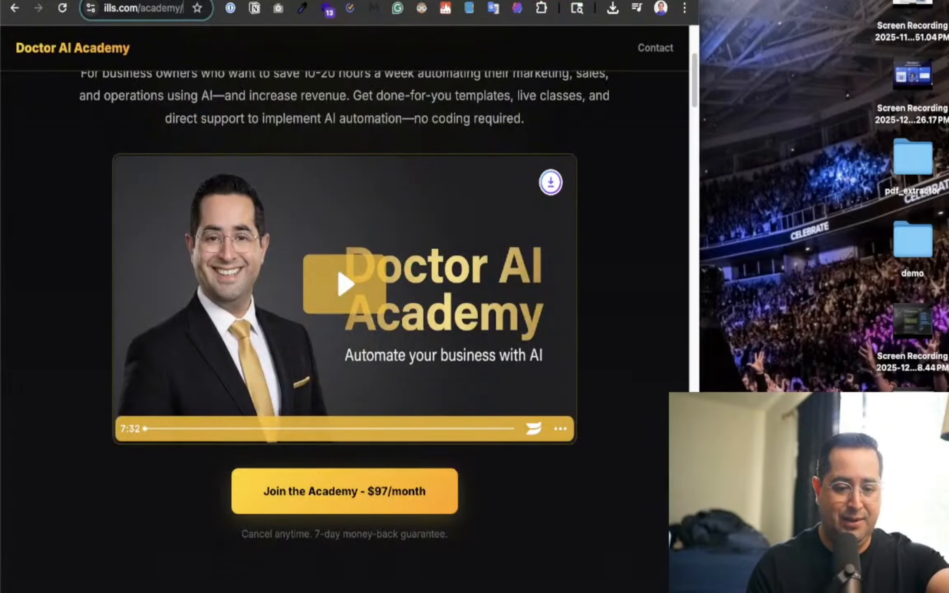
left_click(441, 1)
scroll(321, 248, "down", 2)
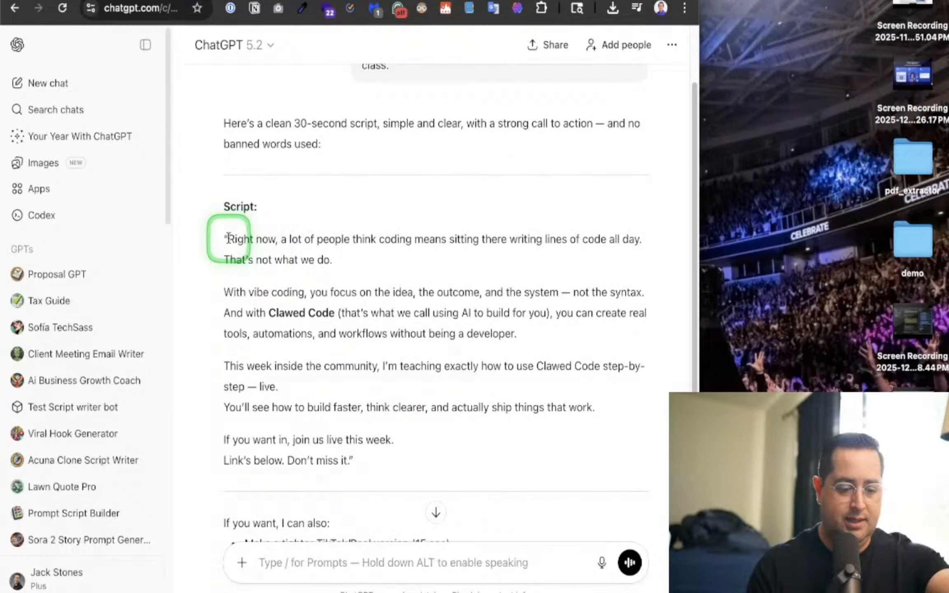
Ask ChatGPT to rewrite the script to open with an attention-grabbing hook.
left_click(251, 563)
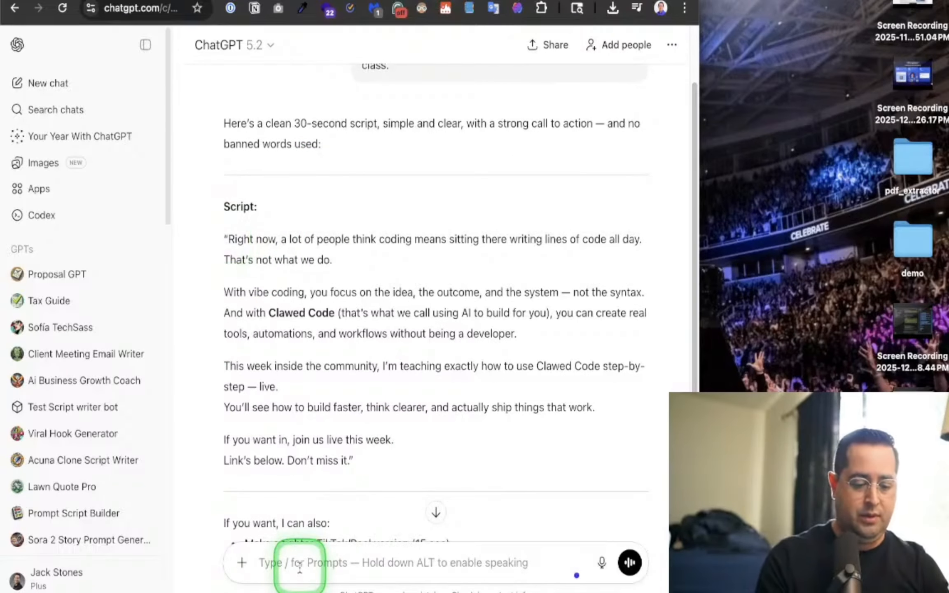
type("open with atten")
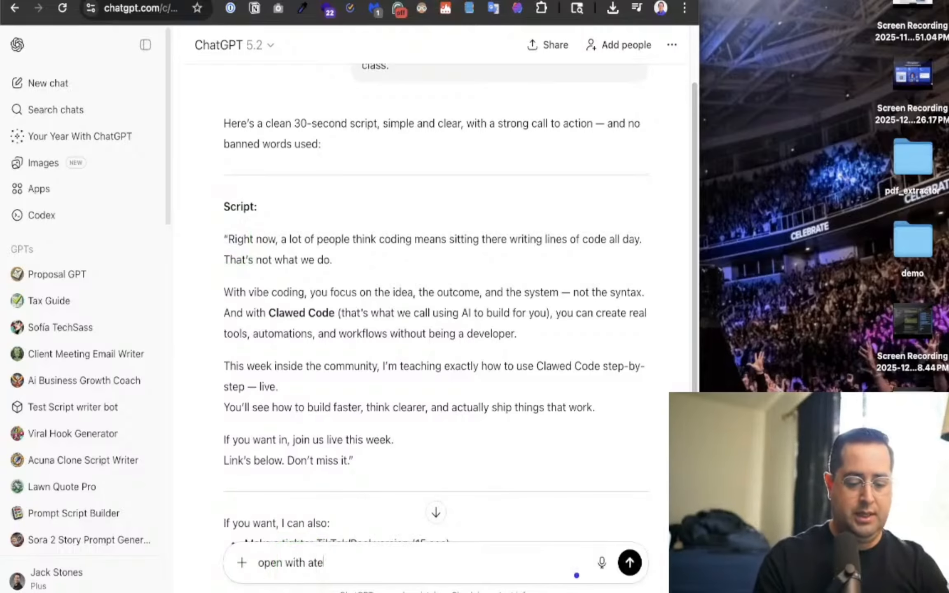
type("ion grab")
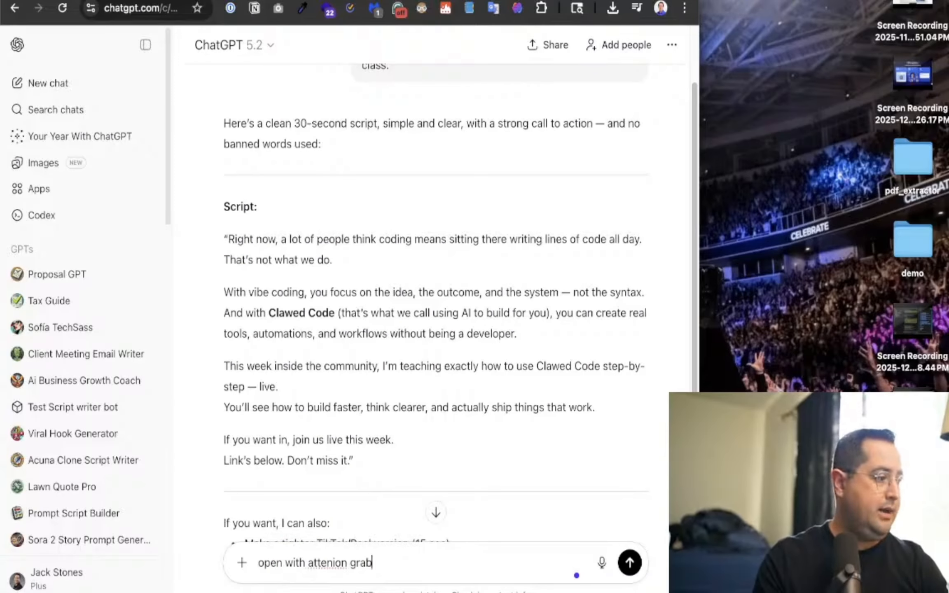
type("ing hook")
key("Return")
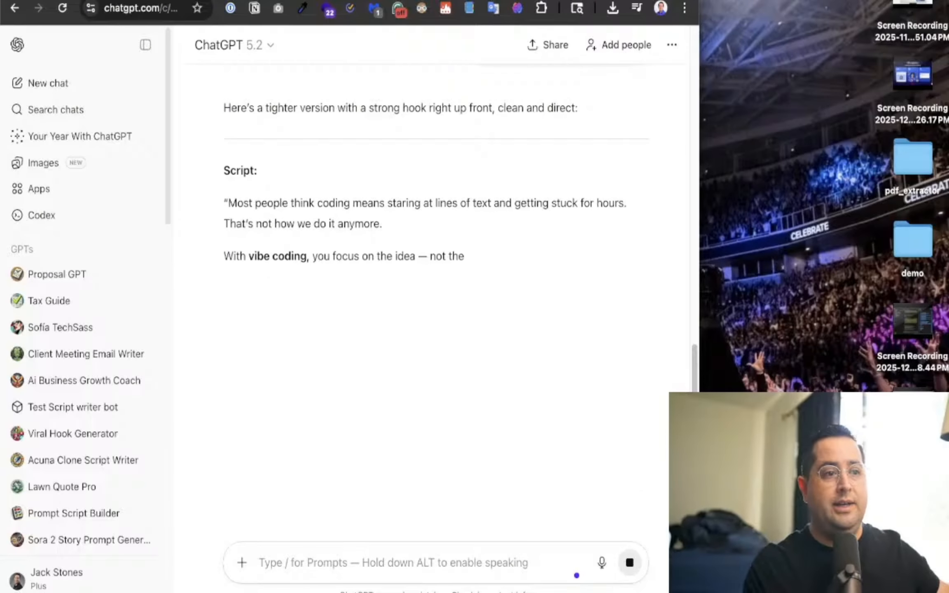
Hide the chat list and select the new hook-first script for copying.
left_click(145, 44)
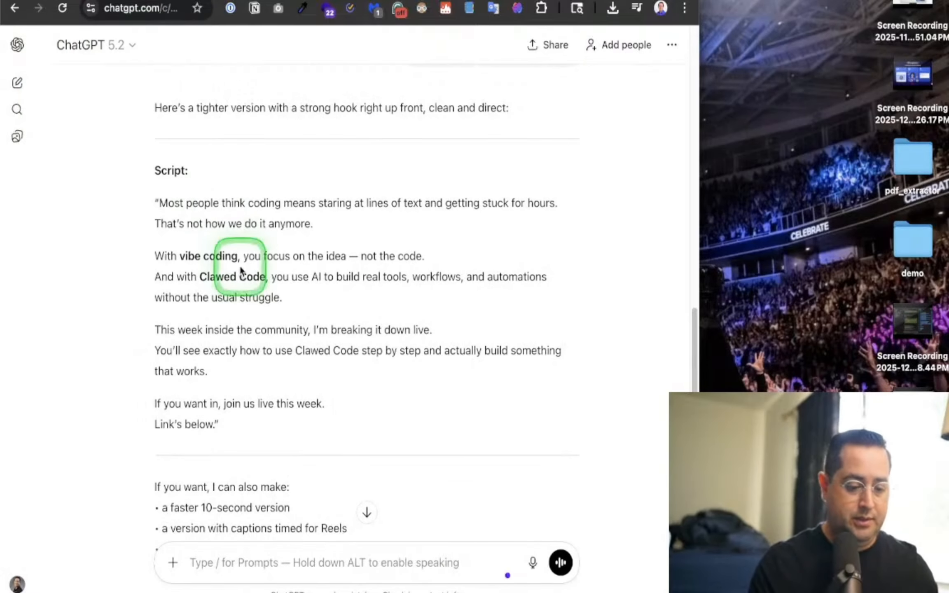
scroll(240, 266, "down", 2)
scroll(239, 265, "down", 1)
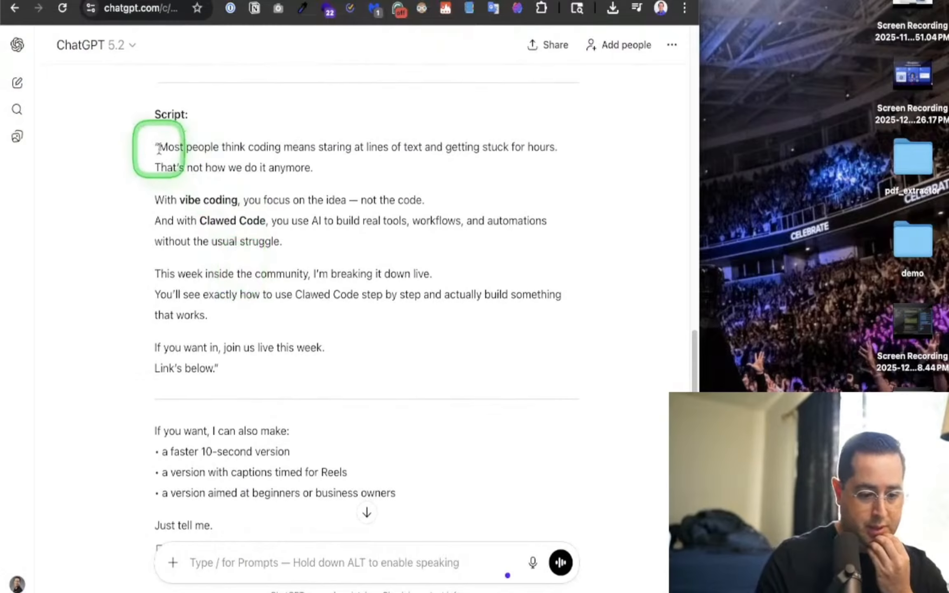
left_click_drag(160, 147, 211, 366)
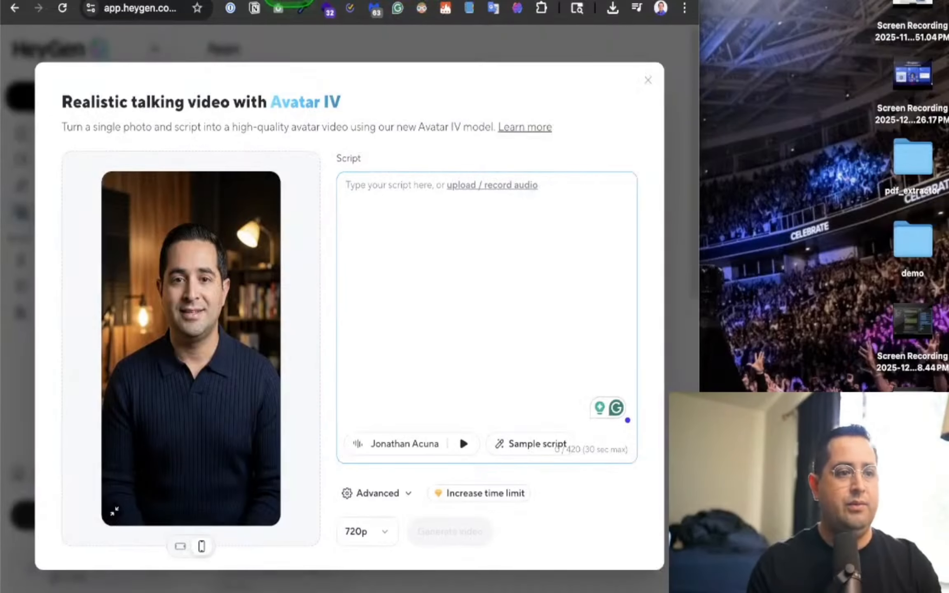
Paste the hook script into HeyGen's Script box and change 'Clawed' to 'claude'.
type("Most people think coding means staring at lines of text and getting stuck for hours. That’s not how we do it anymore.  With vibe coding, you focus on the idea — not the code. And with Clawed Code, you use AI to build real tools, workflows, and automations without the usual struggle.  This week inside the community, I’m breaking it down live. You’ll see exactly how to use Clawed Code step by step and actually build something that works.  If you want in, join us live this week. Link’s below")
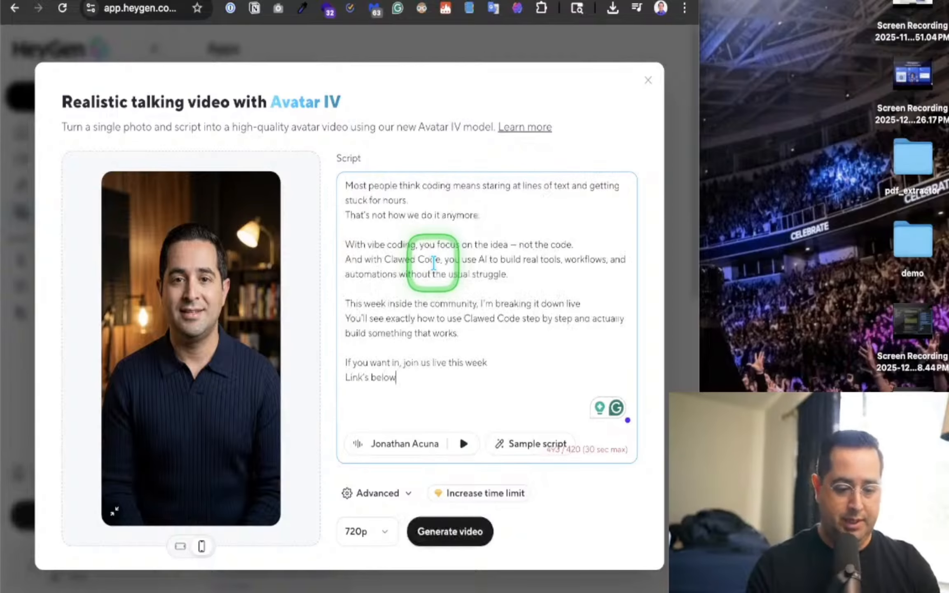
double_click(477, 318)
type("claude")
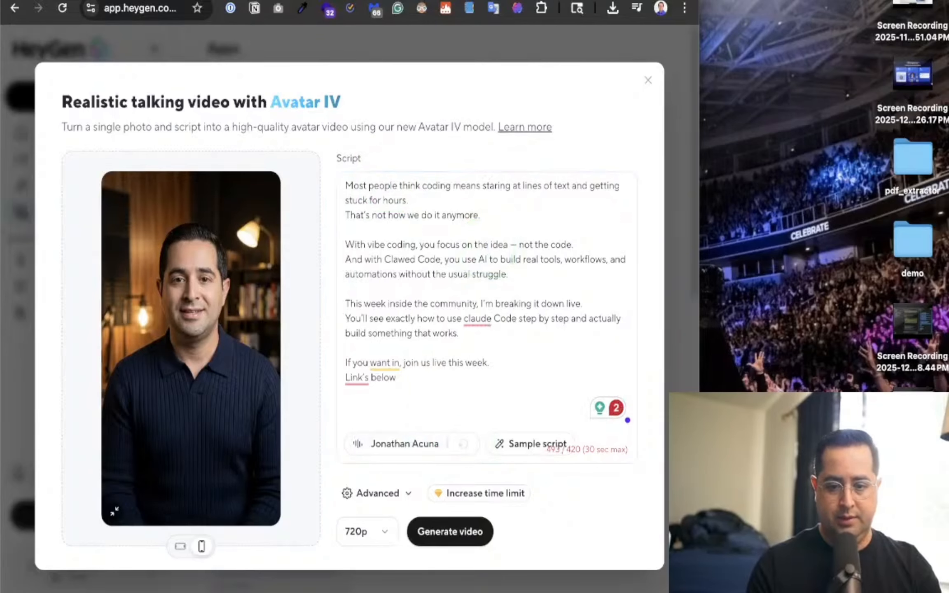
Raise the system sound volume, then bring up HeyGen's voice choices.
left_click(859, 0)
left_click_drag(775, 190, 900, 188)
left_click(398, 337)
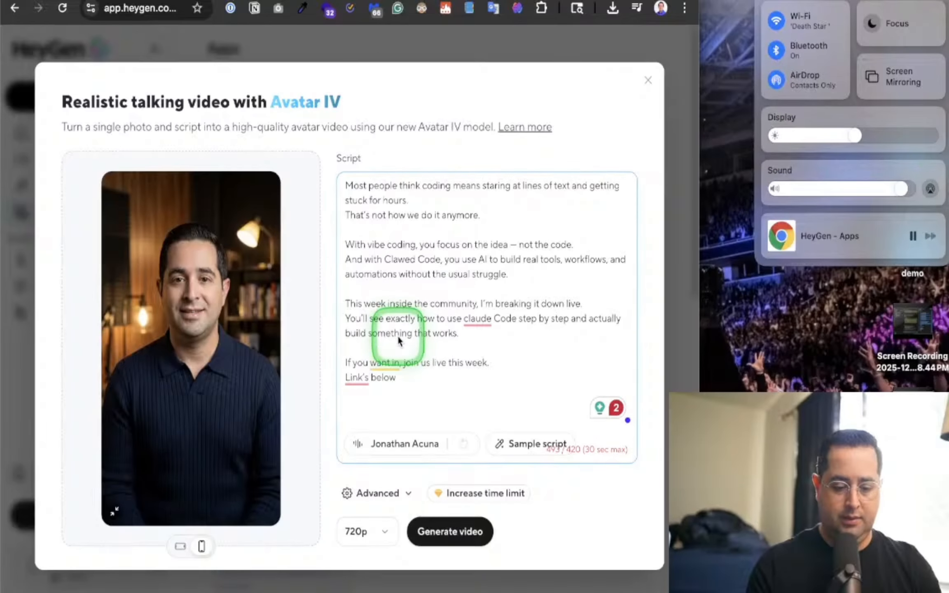
left_click(390, 481)
left_click(391, 465)
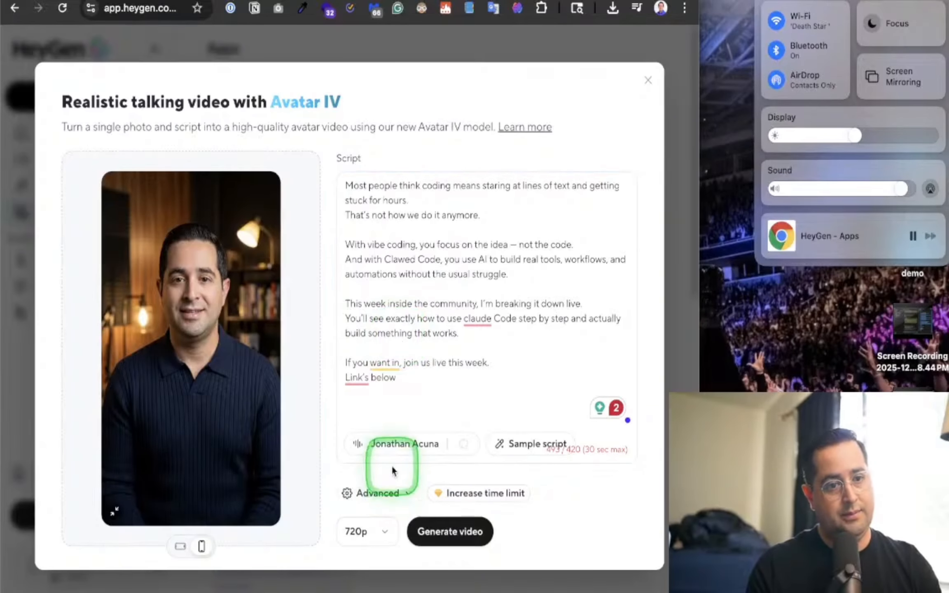
left_click(397, 458)
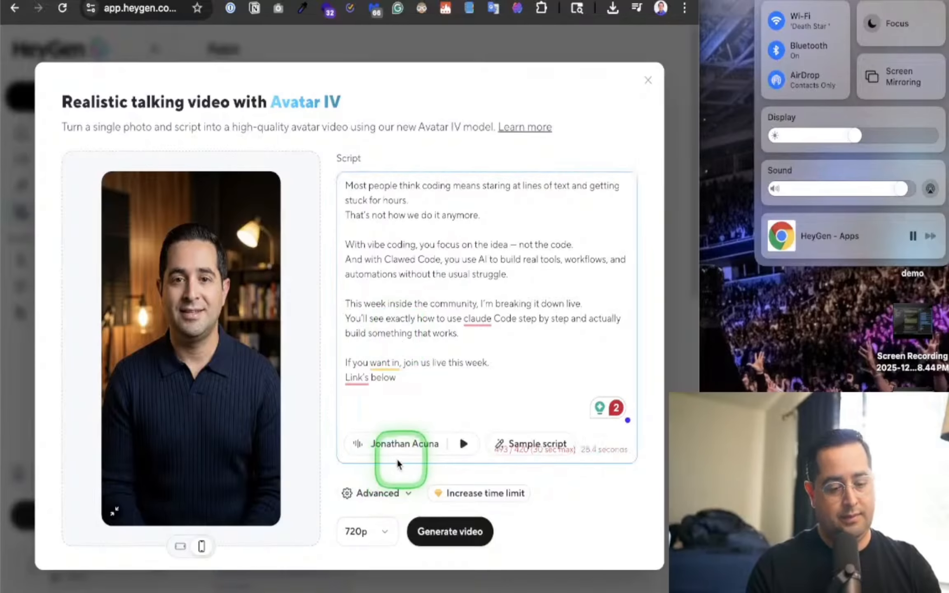
left_click(394, 448)
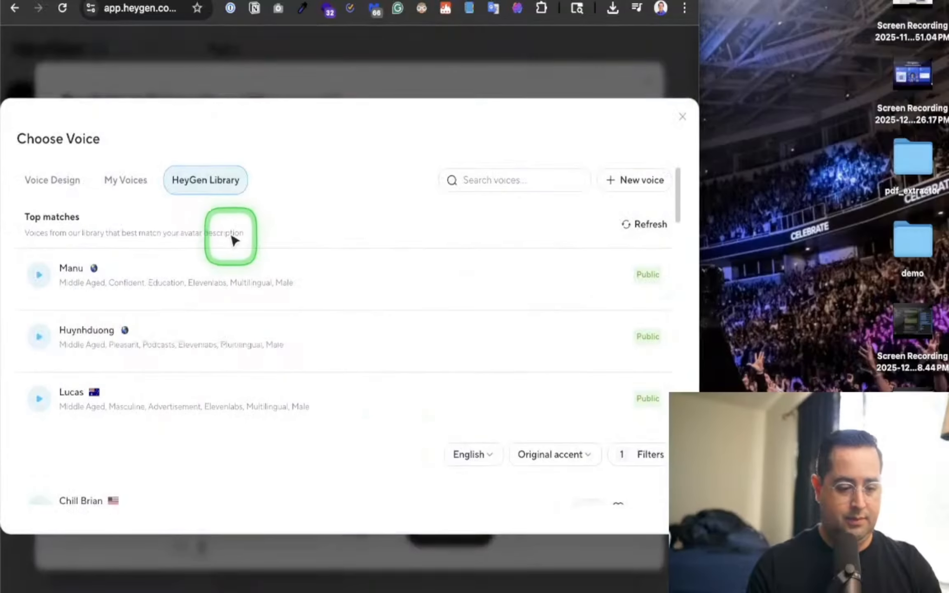
Preview the script in the October 2025 cloned voice from My Voices.
left_click(125, 179)
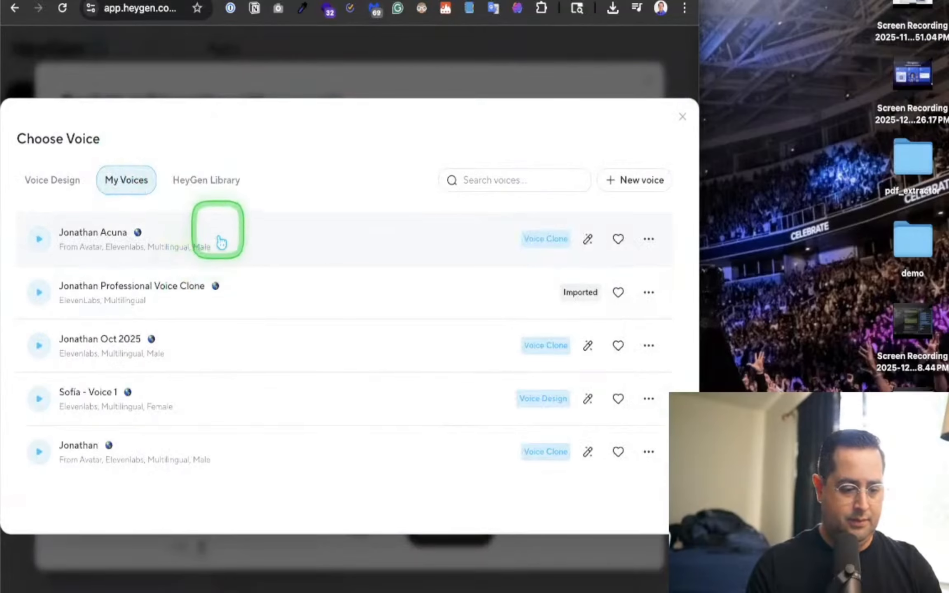
left_click(226, 336)
left_click(477, 443)
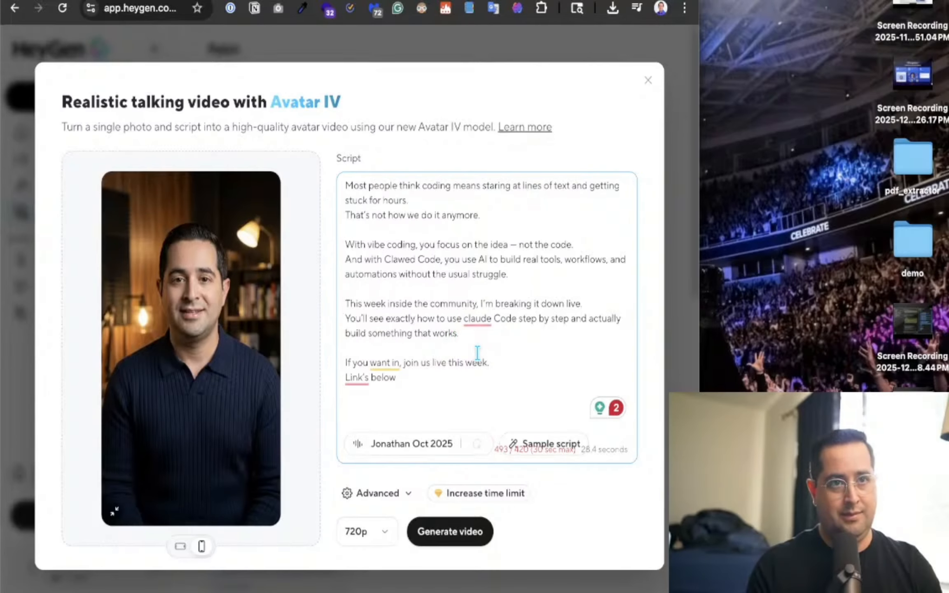
left_click(478, 442)
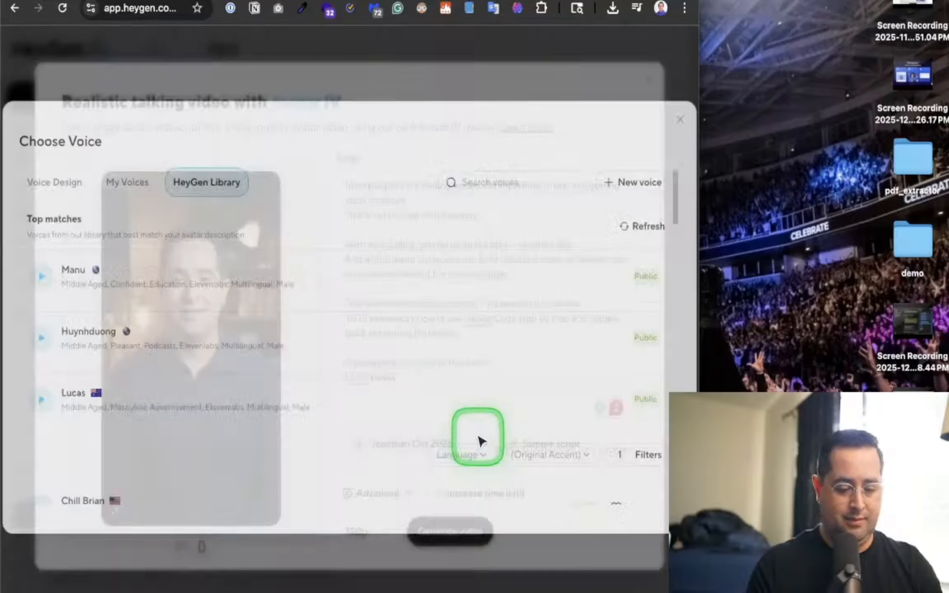
left_click(680, 120)
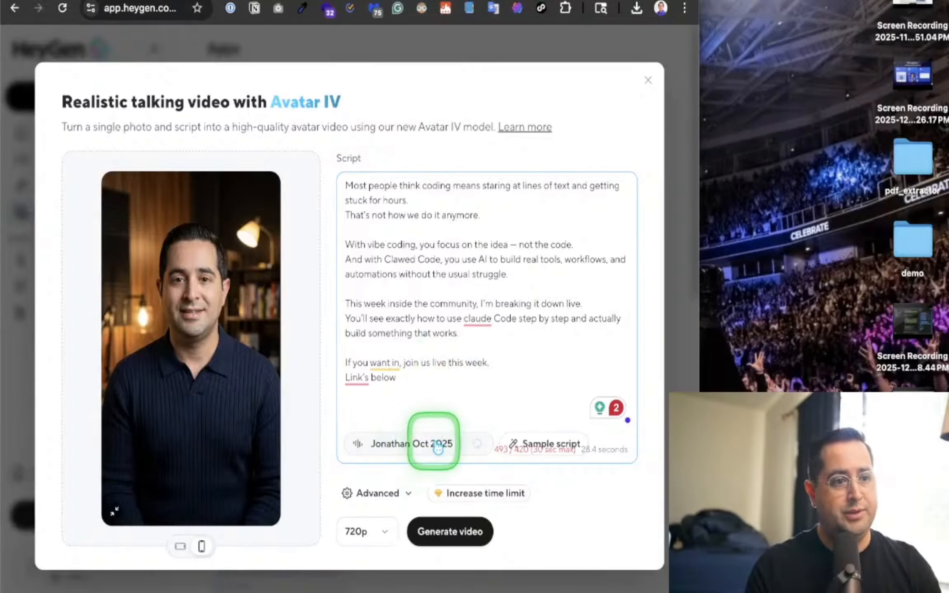
left_click(456, 349)
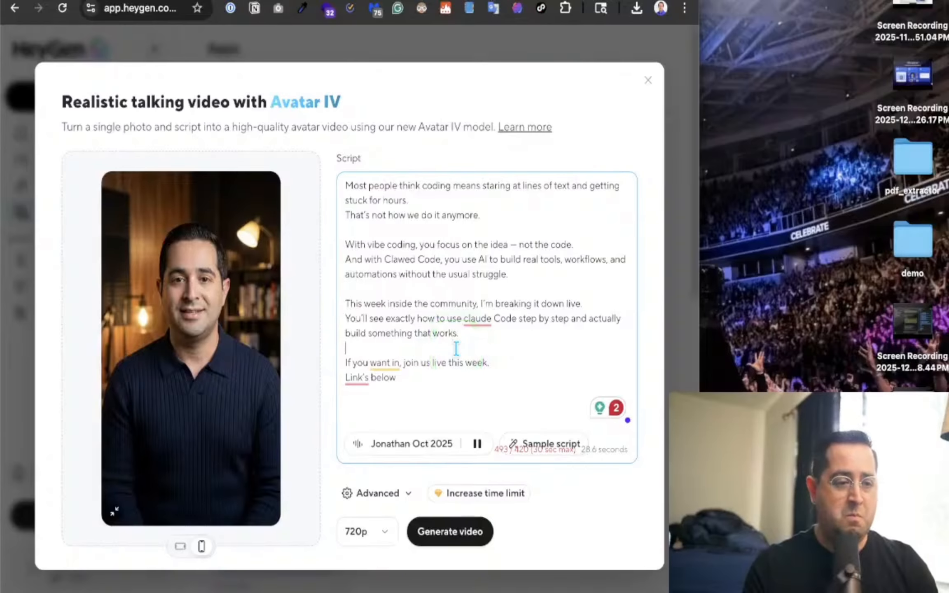
left_click(477, 444)
Select the 'From Avatar' cloned voice in My Voices.
left_click(406, 452)
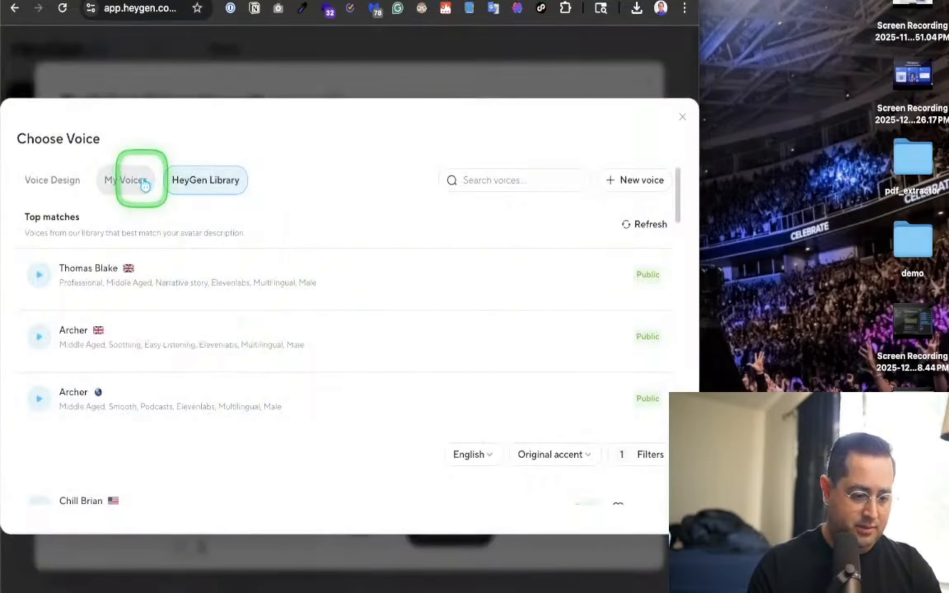
left_click(145, 186)
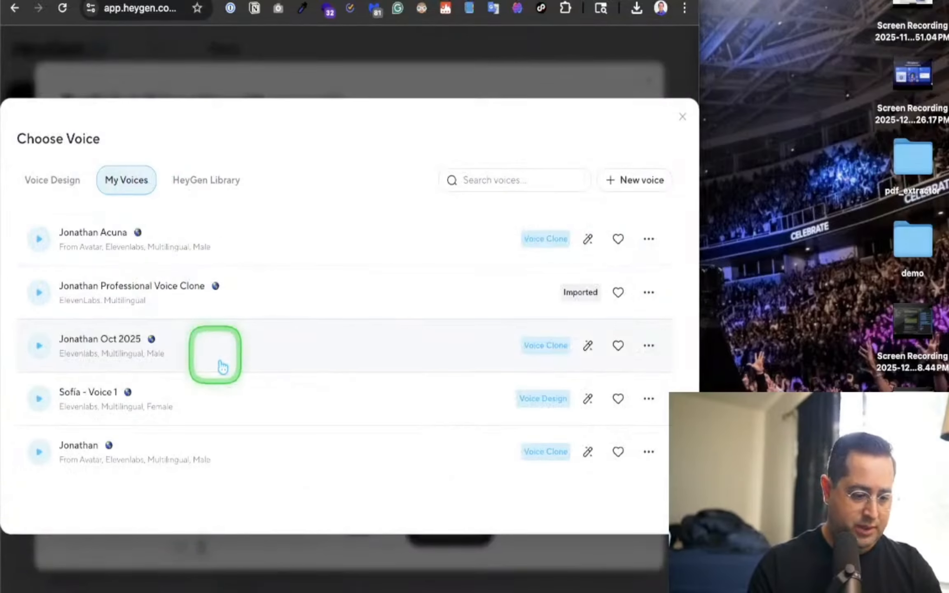
left_click(208, 459)
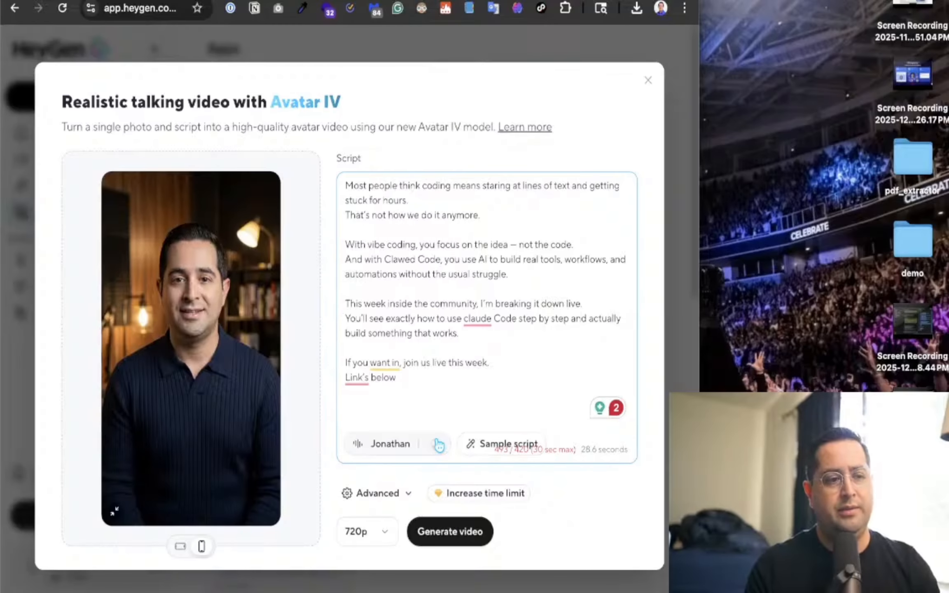
Preview the script in the avatar-made cloned voice, then stop playback.
left_click(439, 444)
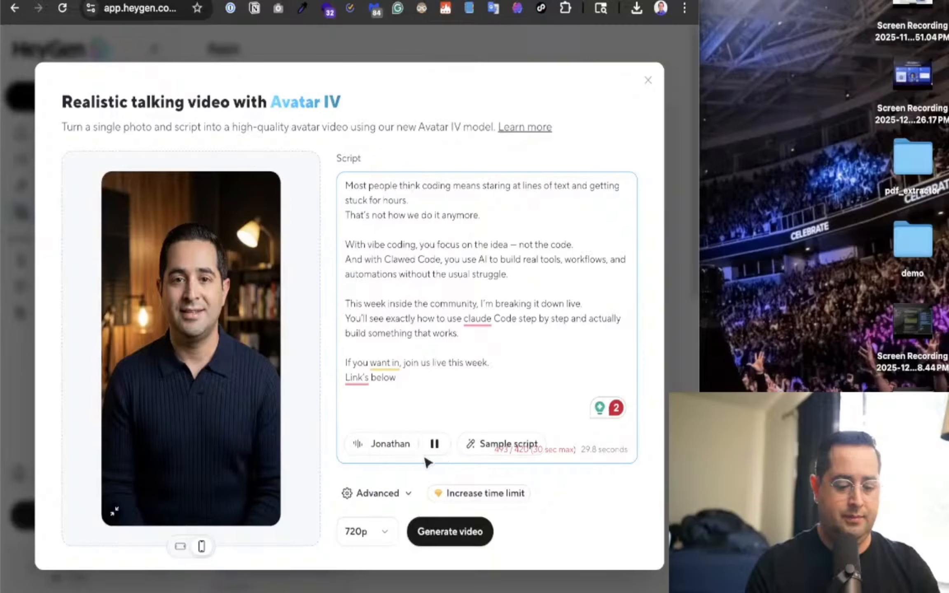
left_click(388, 448)
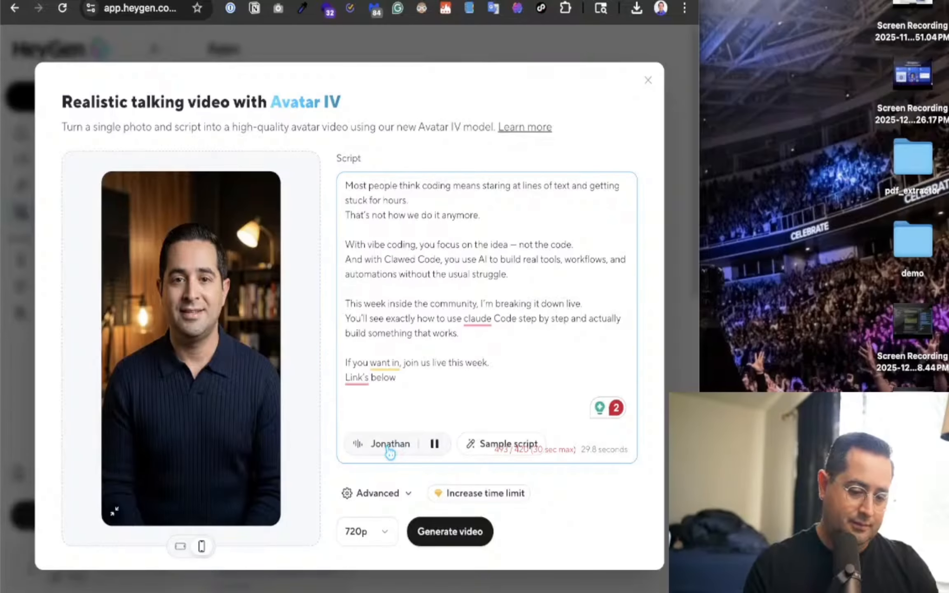
left_click(433, 449)
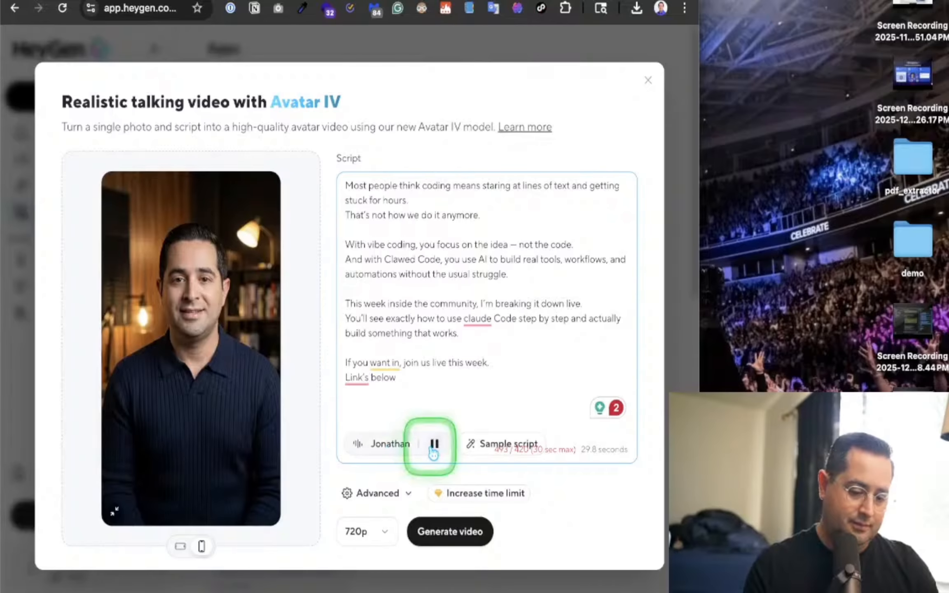
left_click(433, 452)
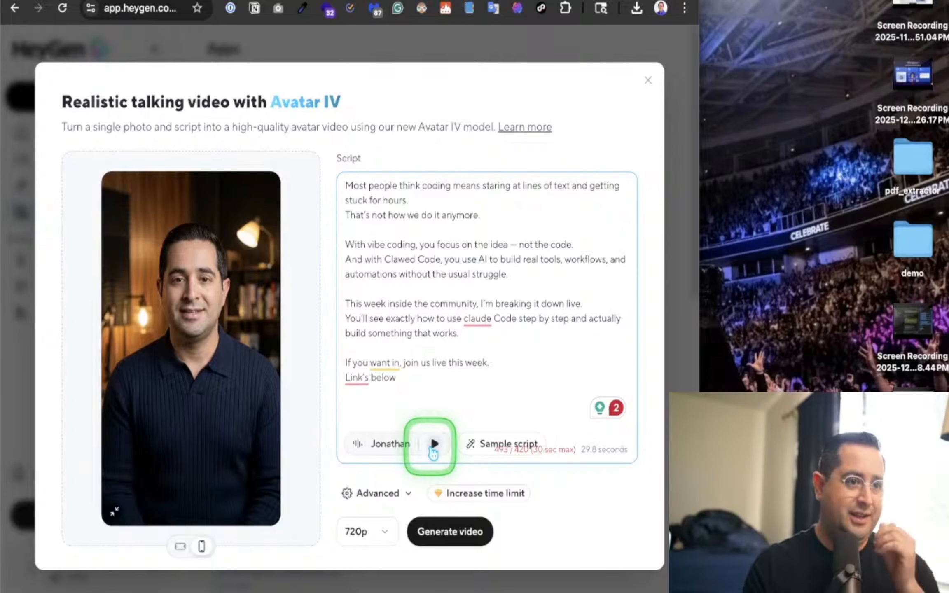
Pick the professional voice clone from My Voices.
left_click(393, 453)
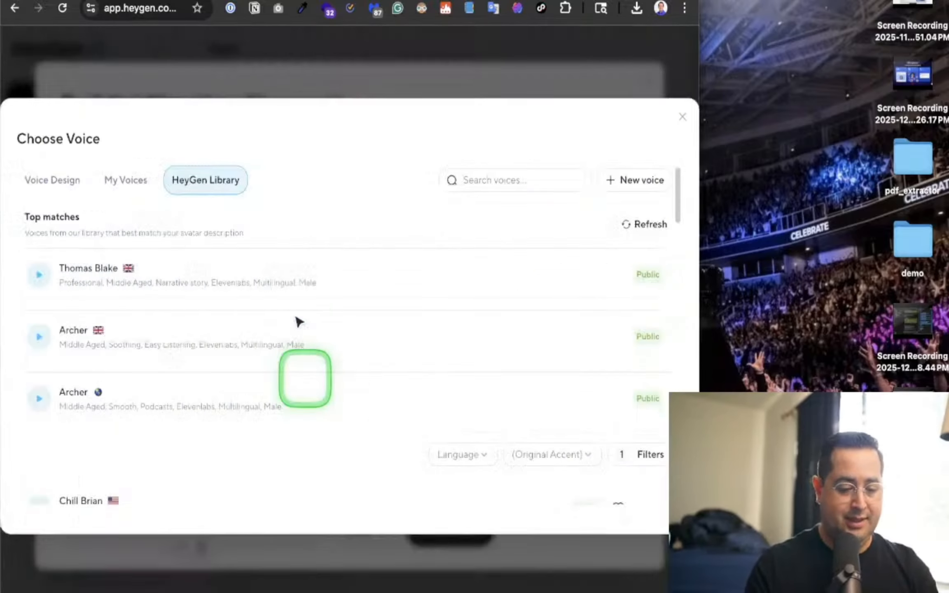
left_click(123, 180)
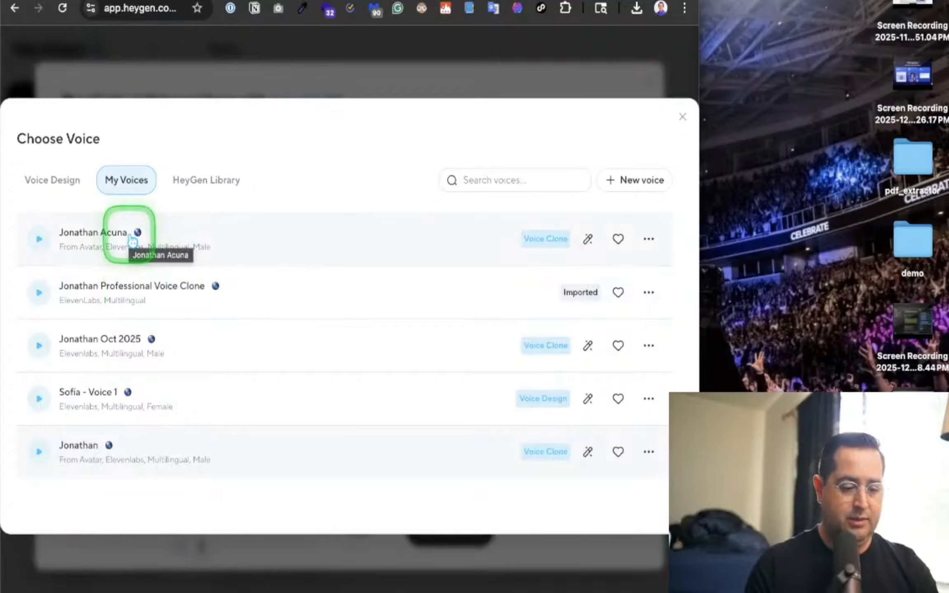
left_click(131, 284)
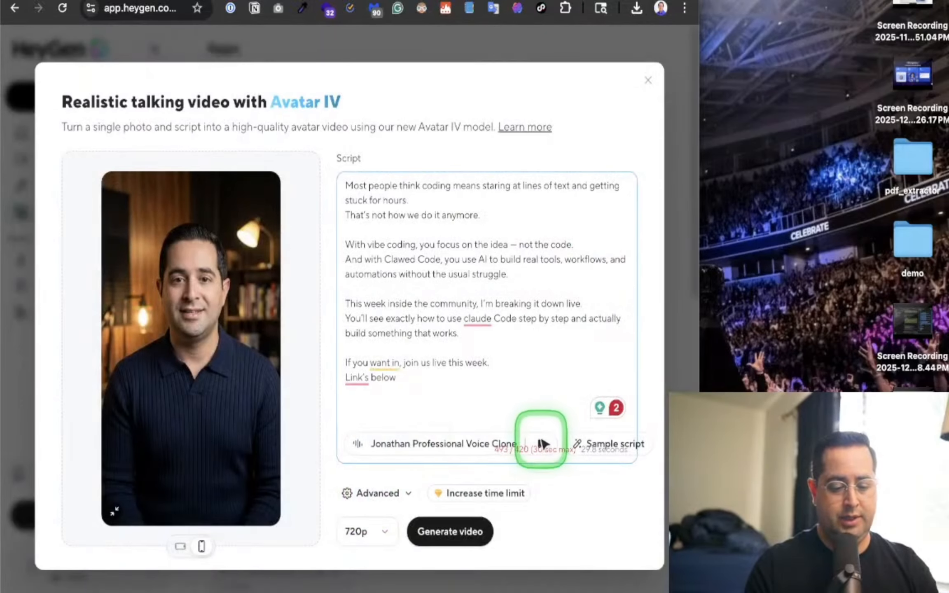
mouse_move(543, 445)
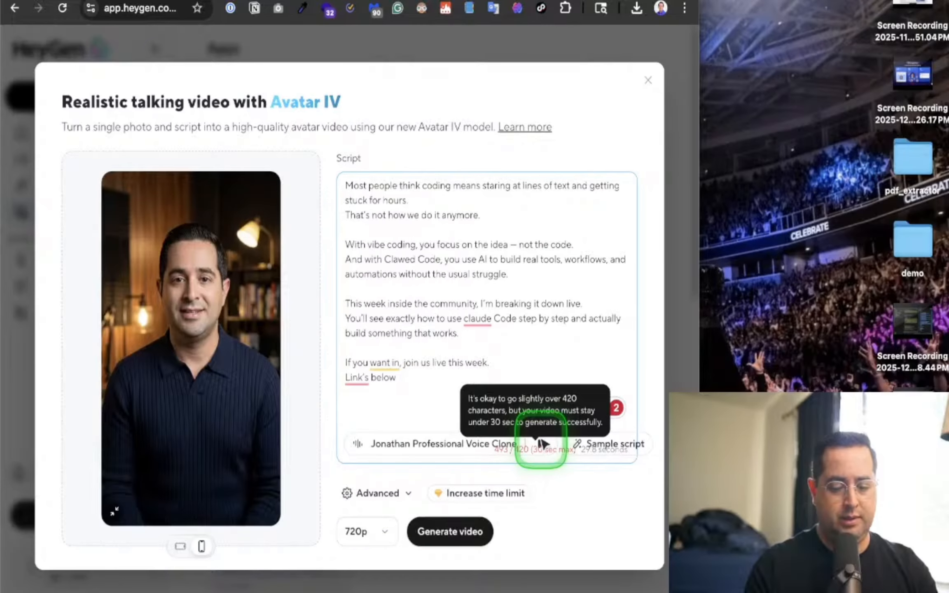
Choose a different cloned voice and preview it reading the script.
left_click(362, 443)
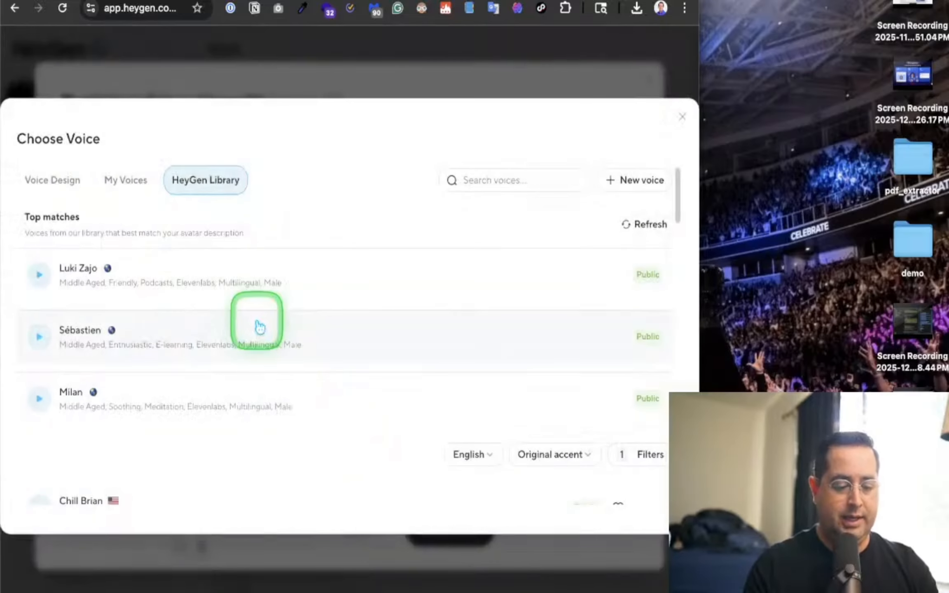
left_click(62, 180)
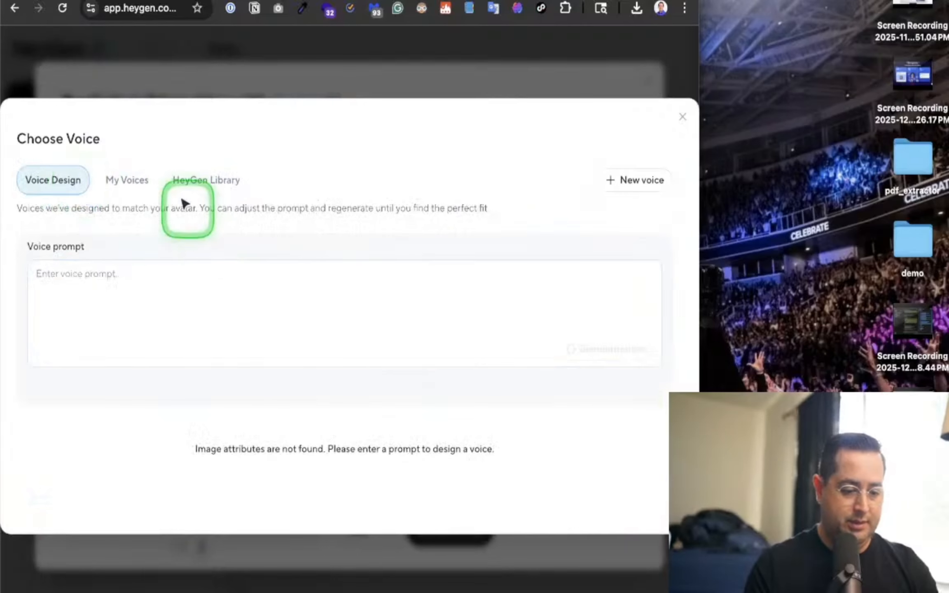
left_click(128, 179)
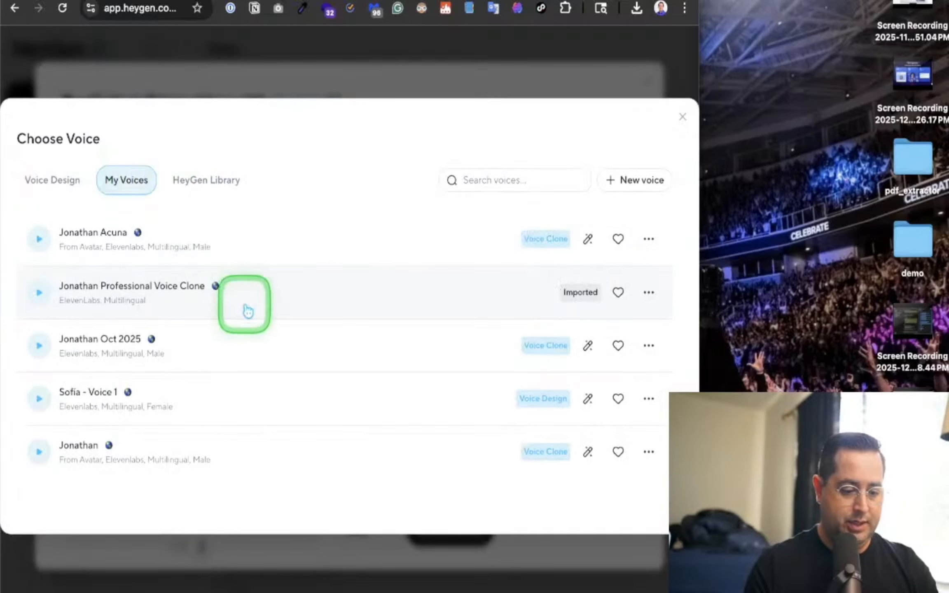
left_click(243, 244)
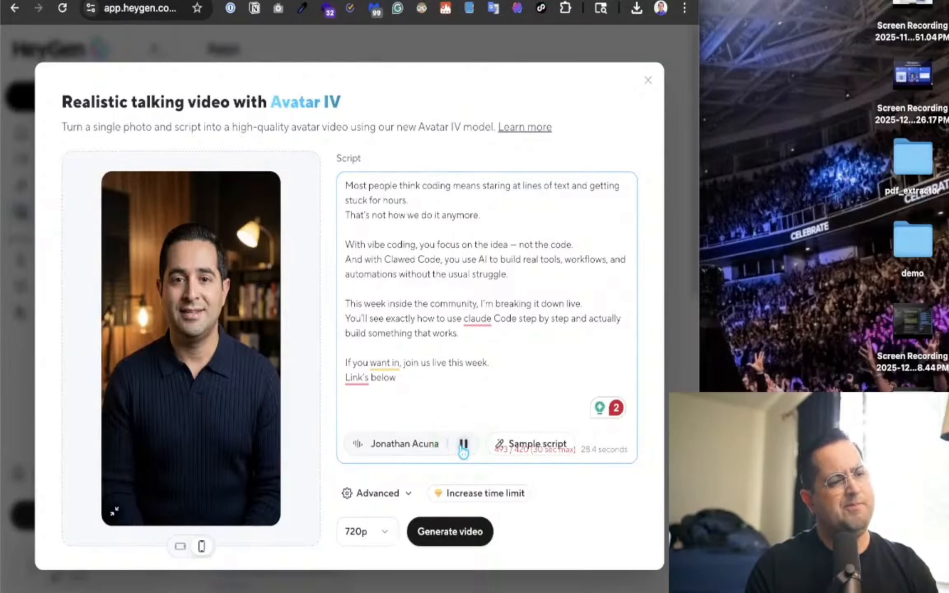
left_click(462, 450)
Switch back to the original cloned voice in My Voices.
left_click(395, 444)
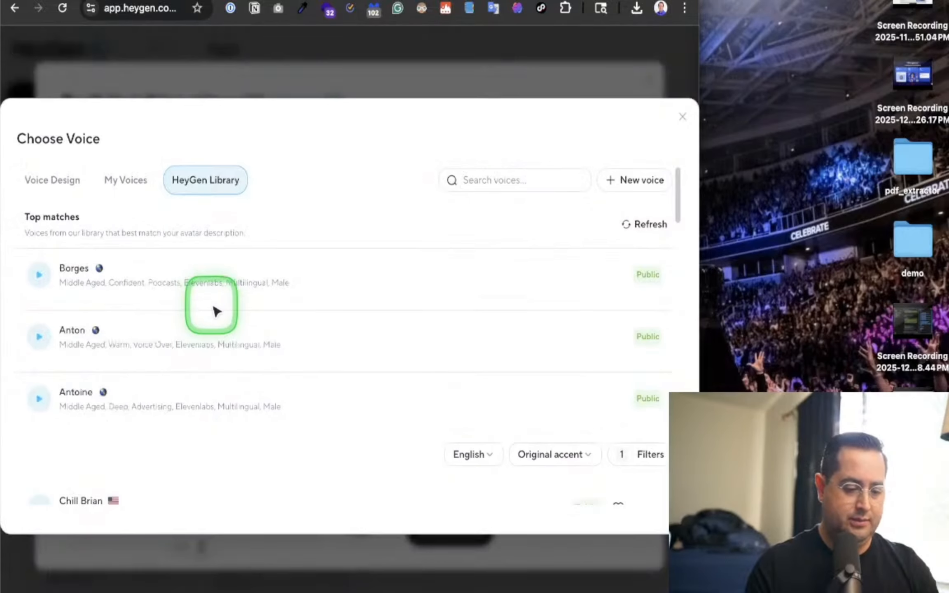
scroll(192, 249, "down", 5)
left_click(142, 179)
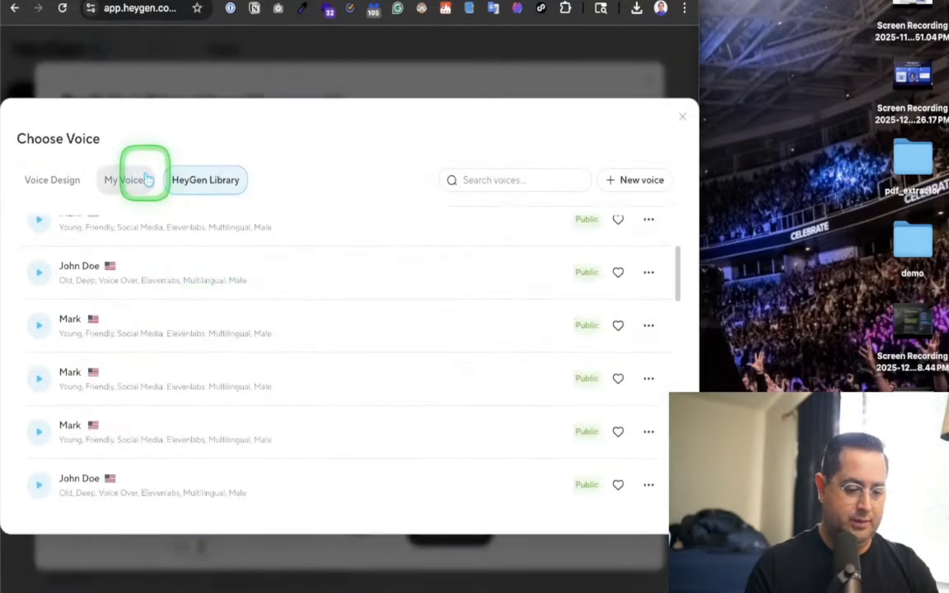
left_click(140, 451)
left_click(522, 516)
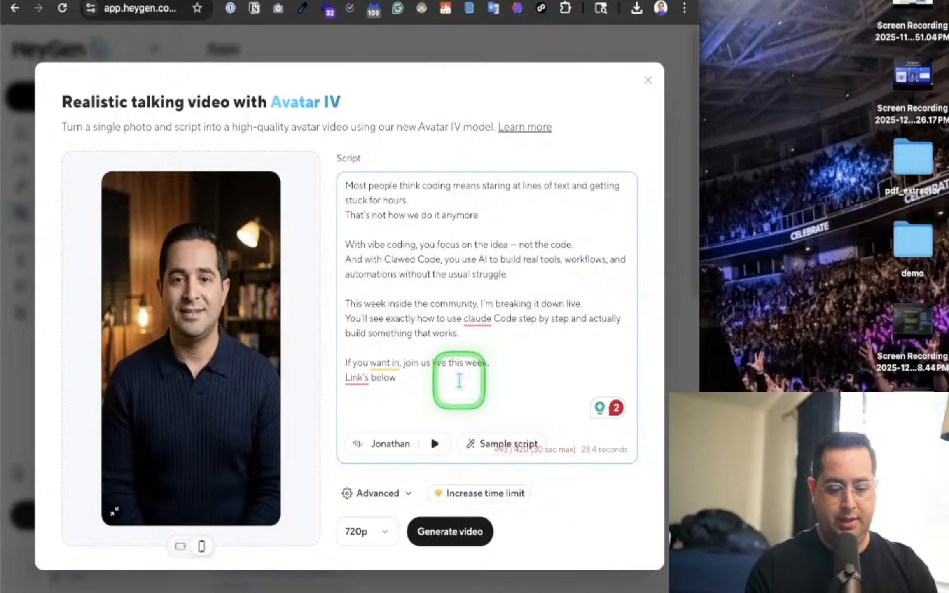
Keep the output resolution at 720p, then return to the ChatGPT script conversation.
left_click(370, 532)
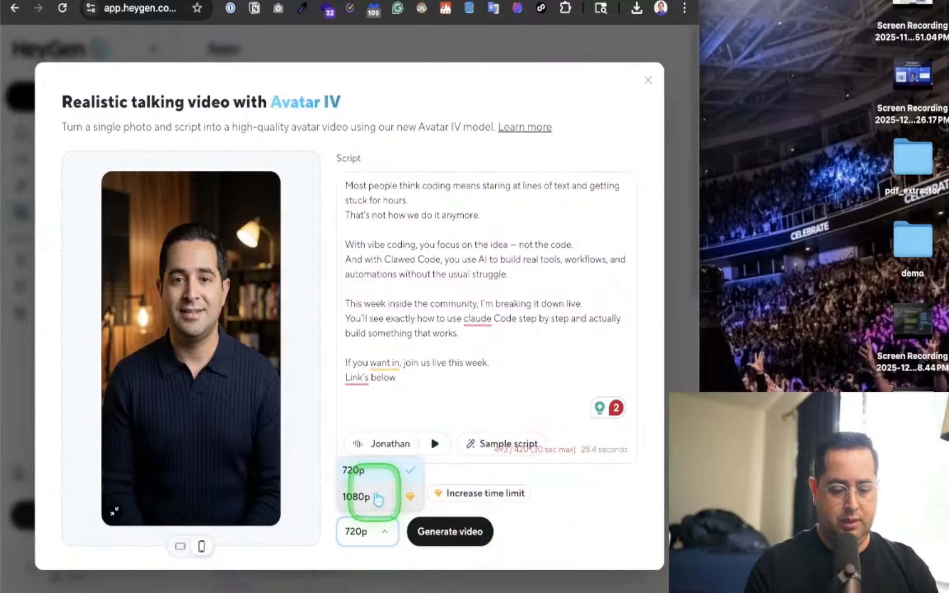
left_click(359, 470)
left_click(442, 289)
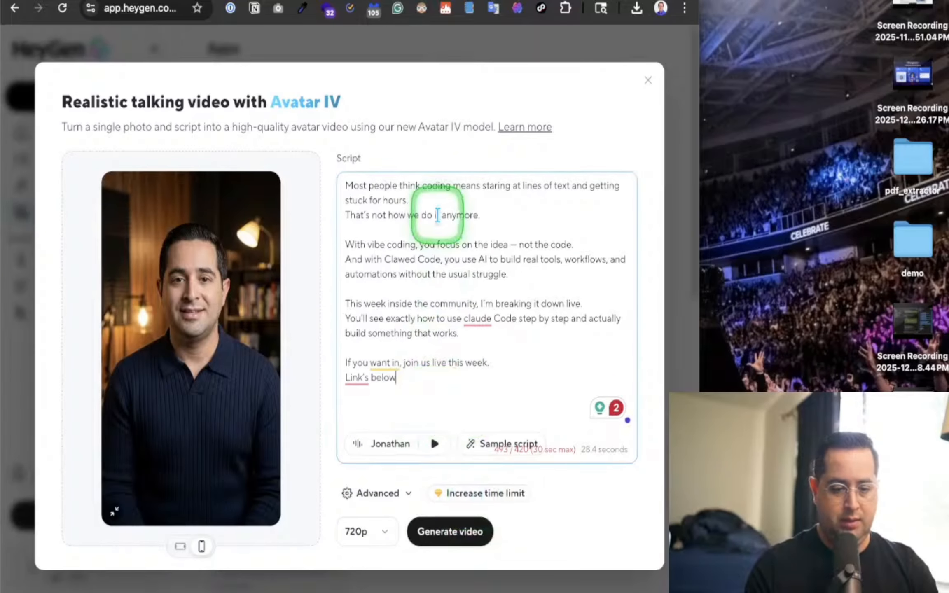
left_click(446, 0)
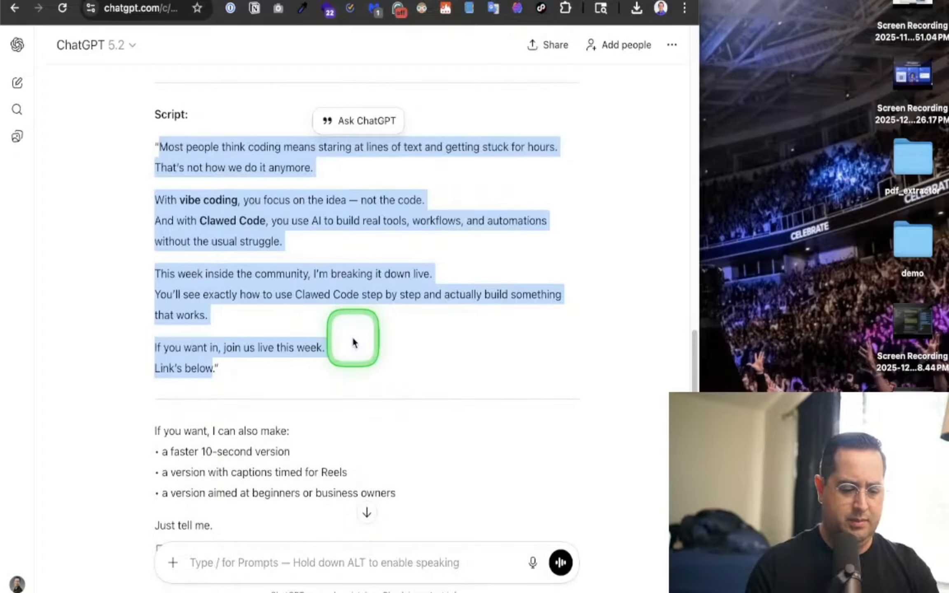
Ask ChatGPT for a rewrite, pasting an example hook prefixed 'somethign like this:'.
scroll(352, 336, "down", 5)
scroll(352, 336, "up", 8)
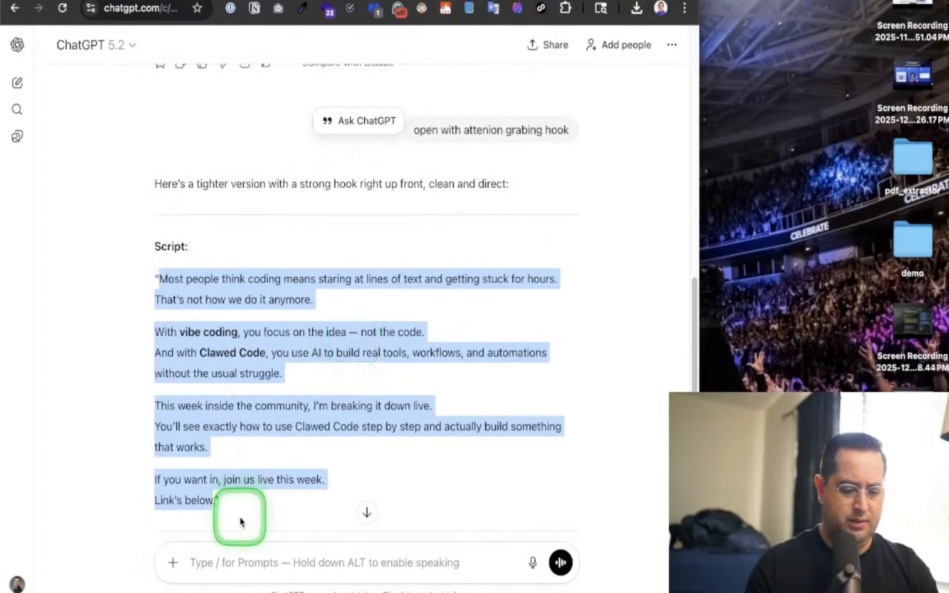
left_click(233, 565)
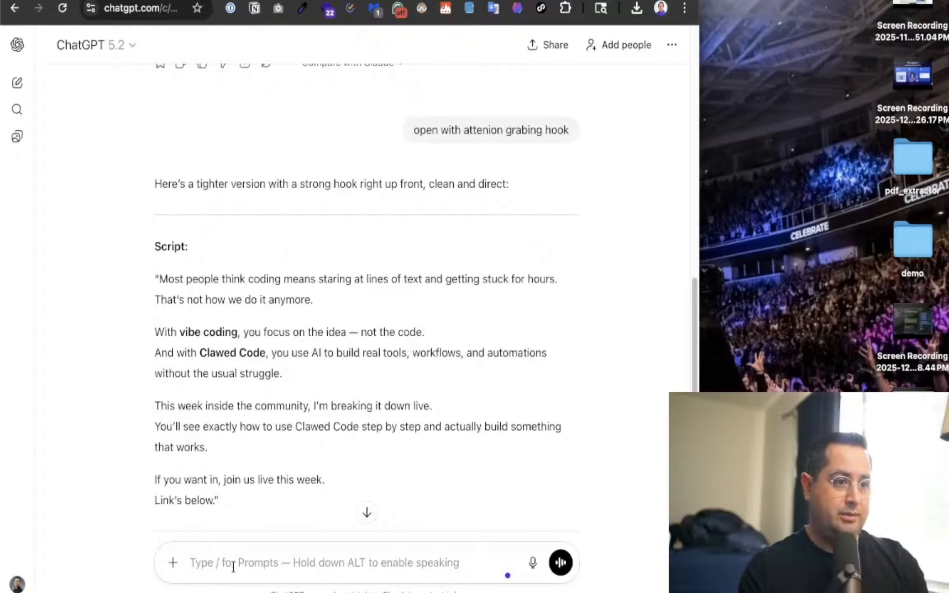
type("No, write a better hook. This is for now's the best time to learn how to code. Build your app in hours and not weeks using Claude Code. Get started today with a live workshop inside the AI community where we're building websites, apps, and automations using cloud code.  Start now, don't fall behind.")
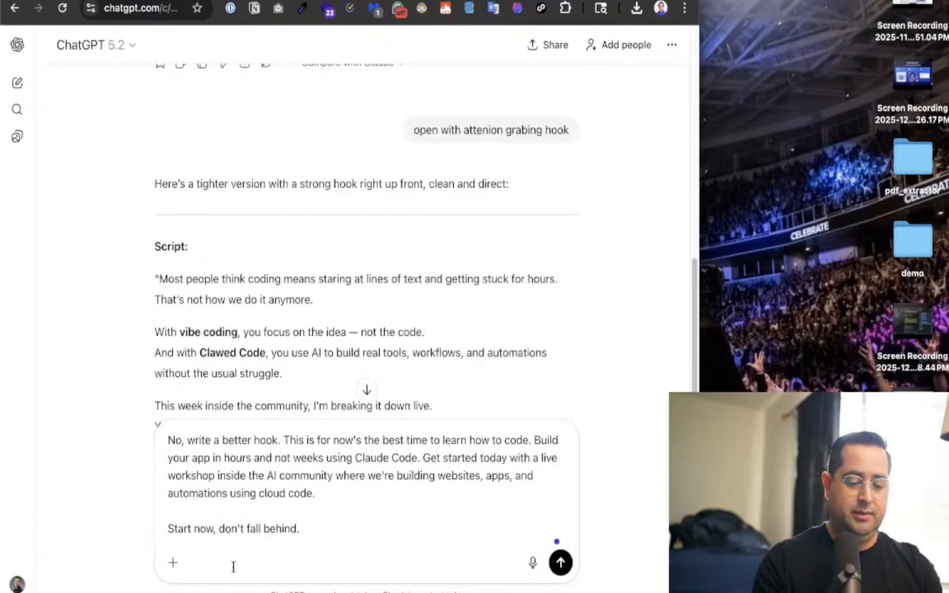
key("super+Up")
type("somethign like thi")
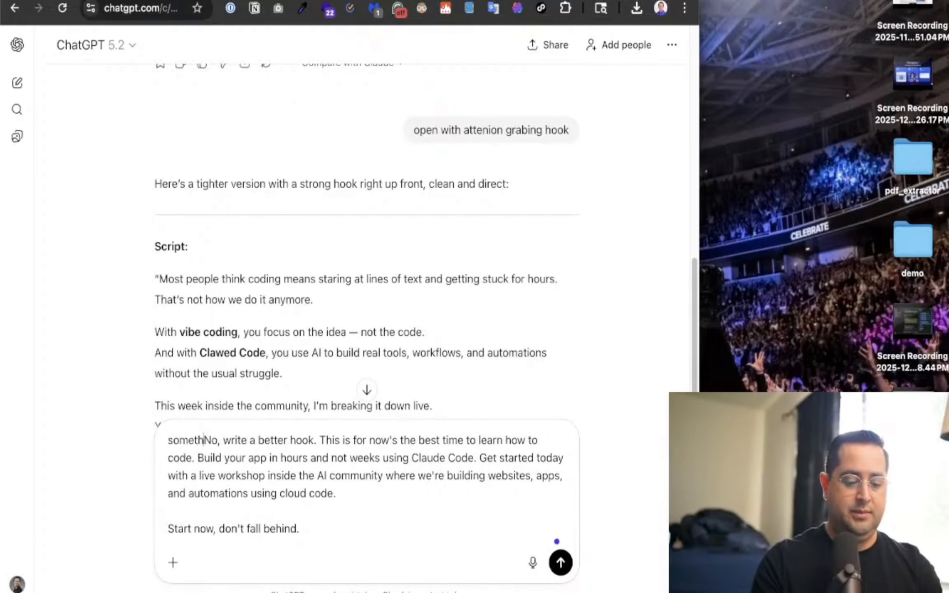
type("s:")
type("No, write a better hook. This is for now's the best time to learn how to code. Build your app in hours and not weeks using Claude Code. Get started today with a live workshop inside the AI community where we're building websites, apps, and automations using cloud code.  Start now, don't fall behind.")
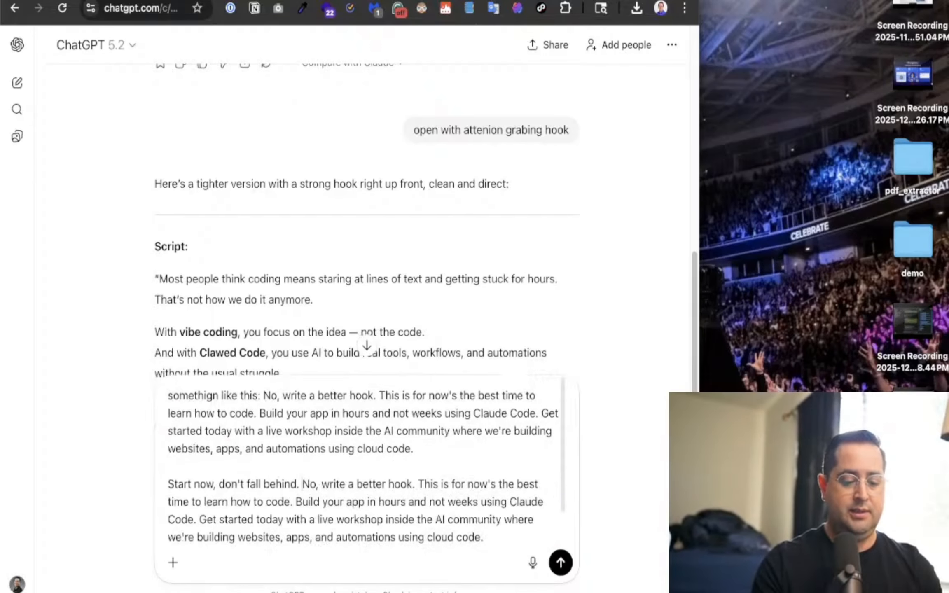
key("super+z")
key("Return")
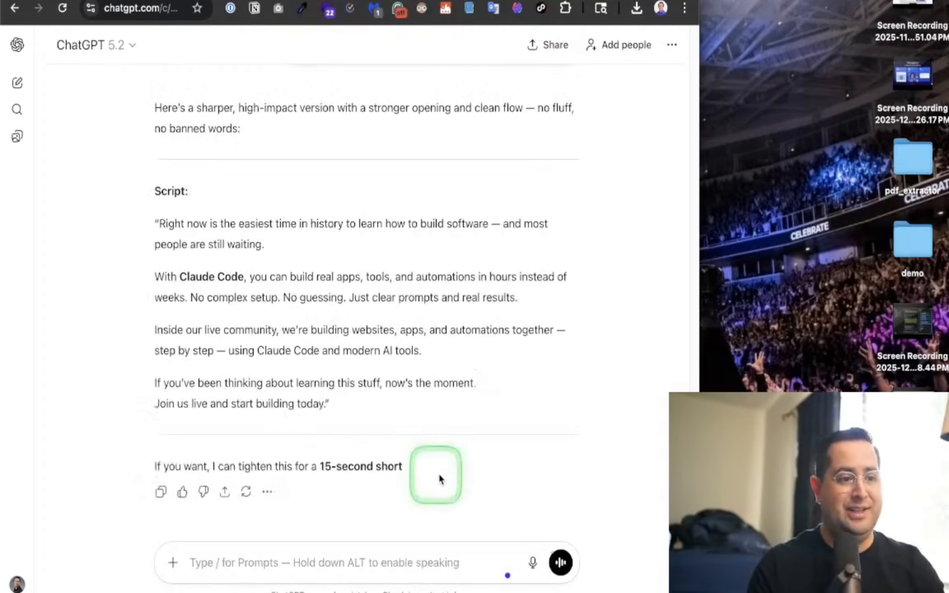
Select the new script starting 'Right now is the easiest time in history to learn…'.
scroll(392, 427, "down", 1)
scroll(392, 427, "down", 3)
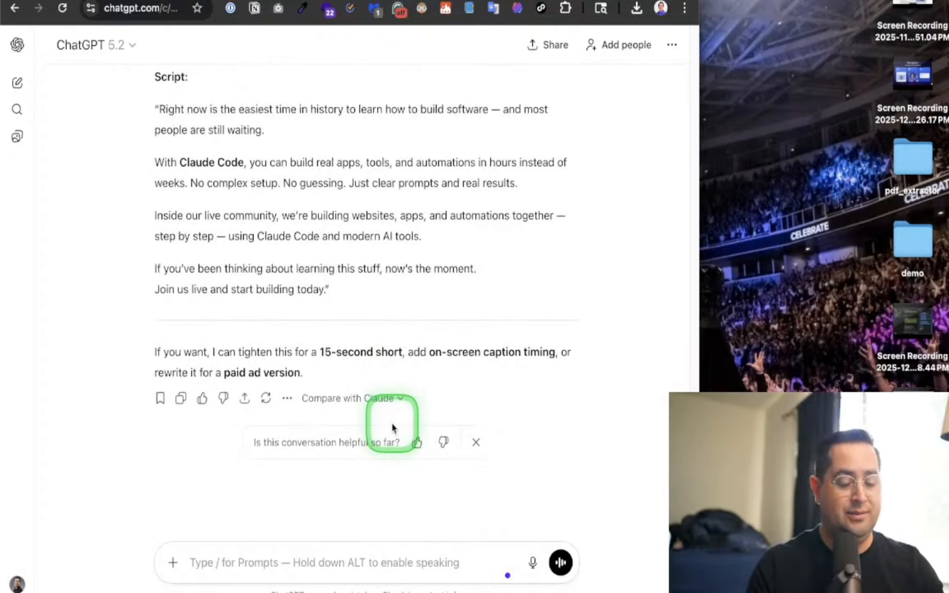
scroll(392, 427, "up", 4)
left_click_drag(328, 407, 160, 231)
key("super+c")
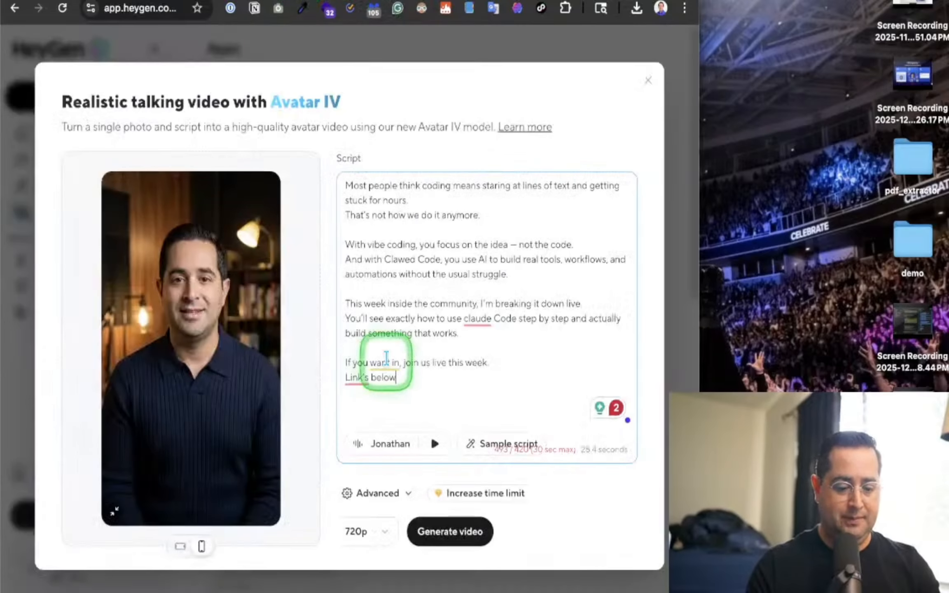
Replace HeyGen's script with the new Claude Code version and generate the Avatar IV video.
key("super+a")
key("super+v")
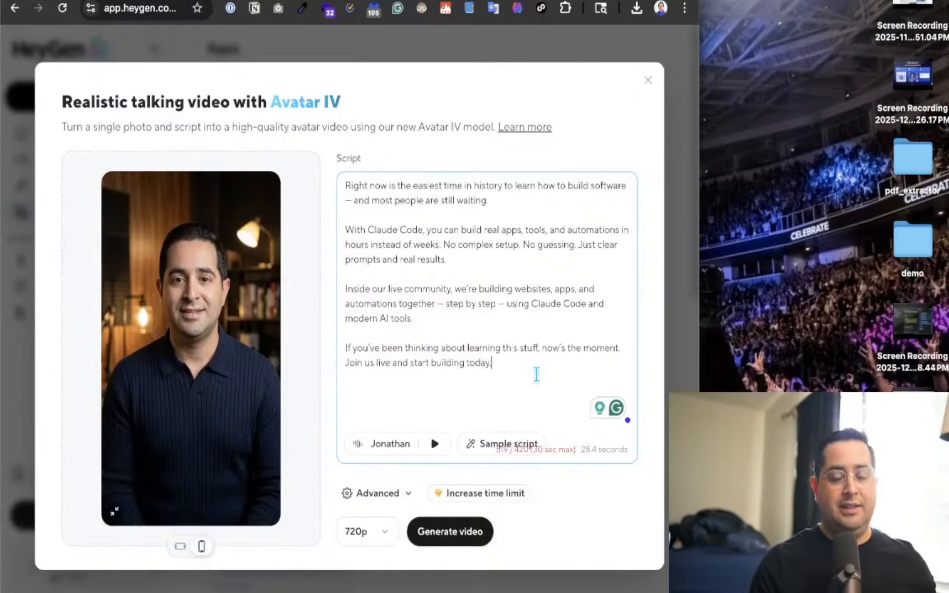
left_click(470, 537)
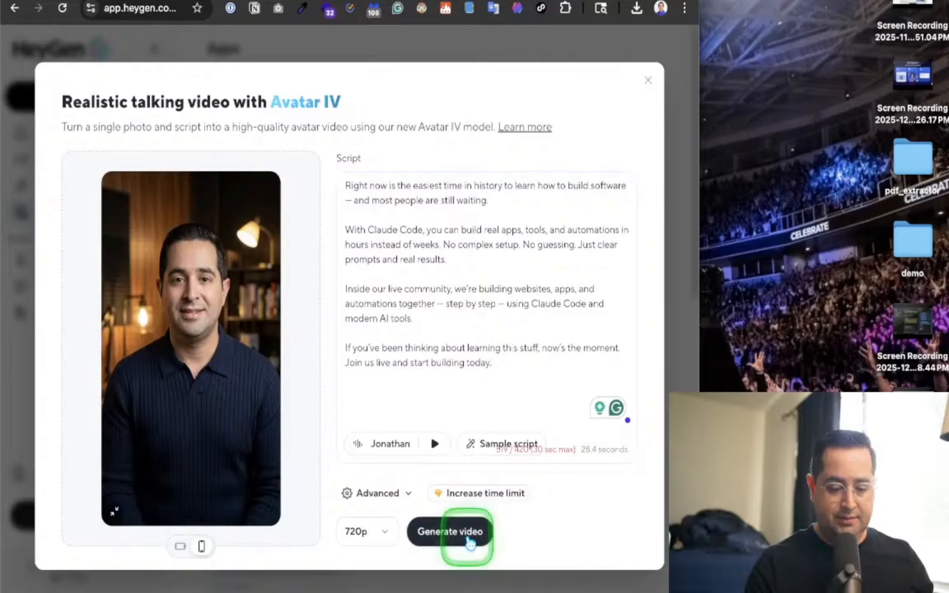
left_click(470, 542)
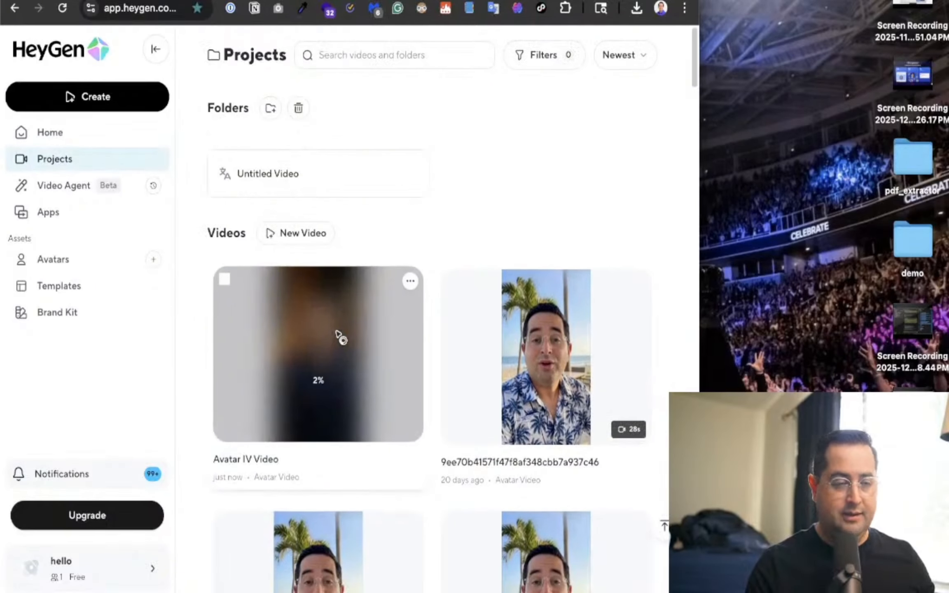
Wait on Projects > Videos until the Avatar IV Video render completes and shows its thumbnail.
scroll(337, 332, "up", 5)
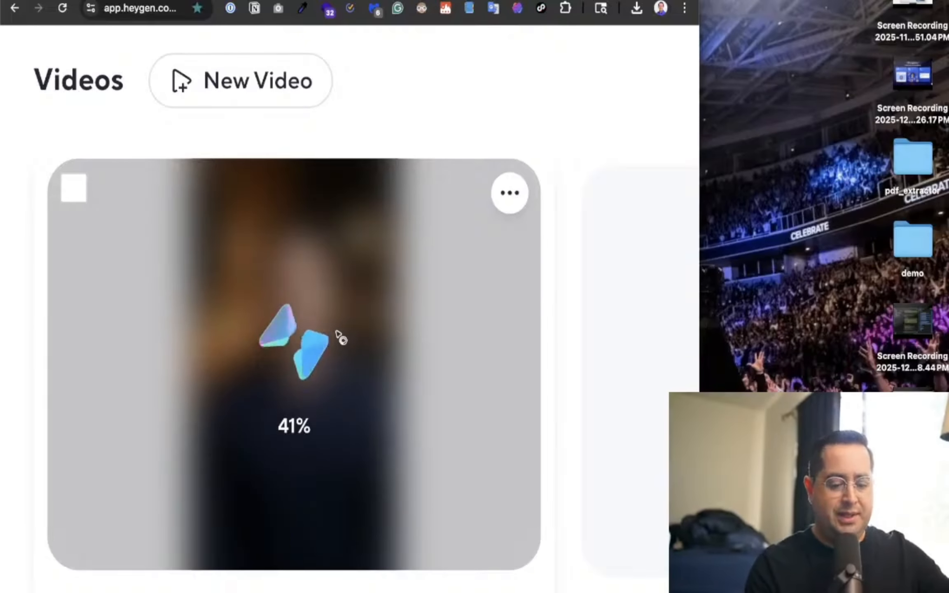
scroll(329, 335, "down", 3)
scroll(320, 335, "up", 1)
scroll(320, 334, "down", 1)
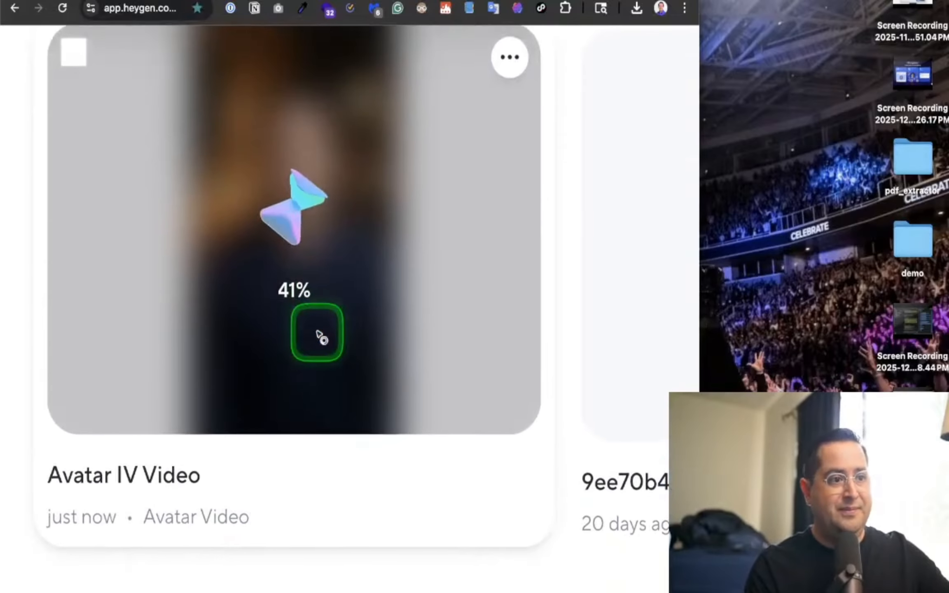
scroll(320, 335, "right", 1)
scroll(320, 334, "left", 1)
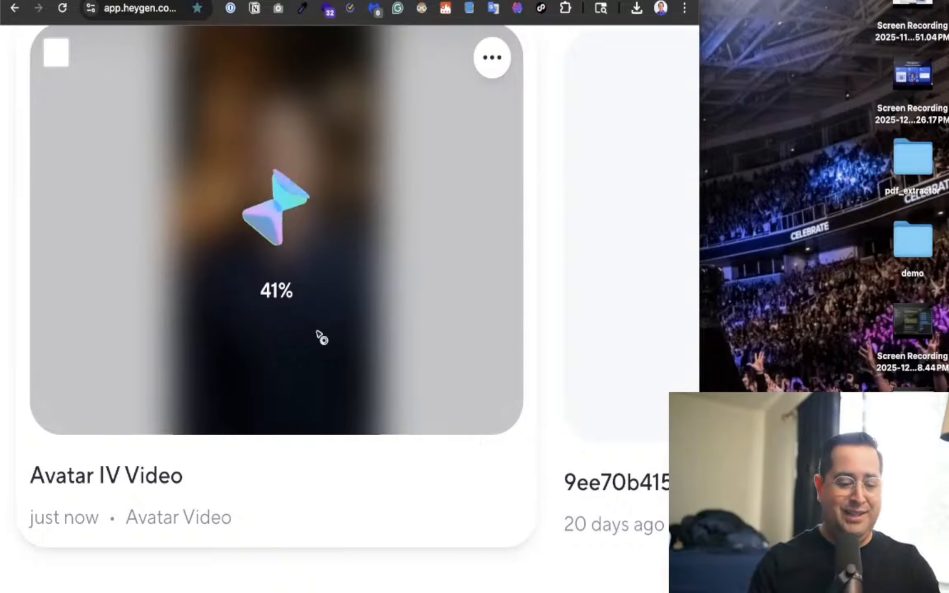
scroll(319, 334, "down", 1)
scroll(320, 335, "down", 5)
scroll(320, 335, "up", 5)
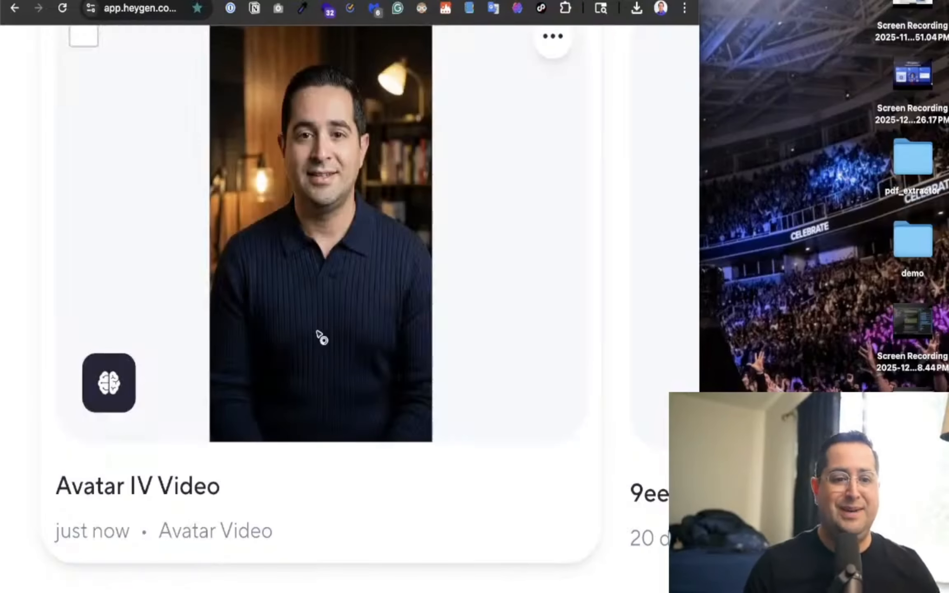
Open the finished Avatar IV Video card from Projects in its playback page.
scroll(319, 336, "up", 2)
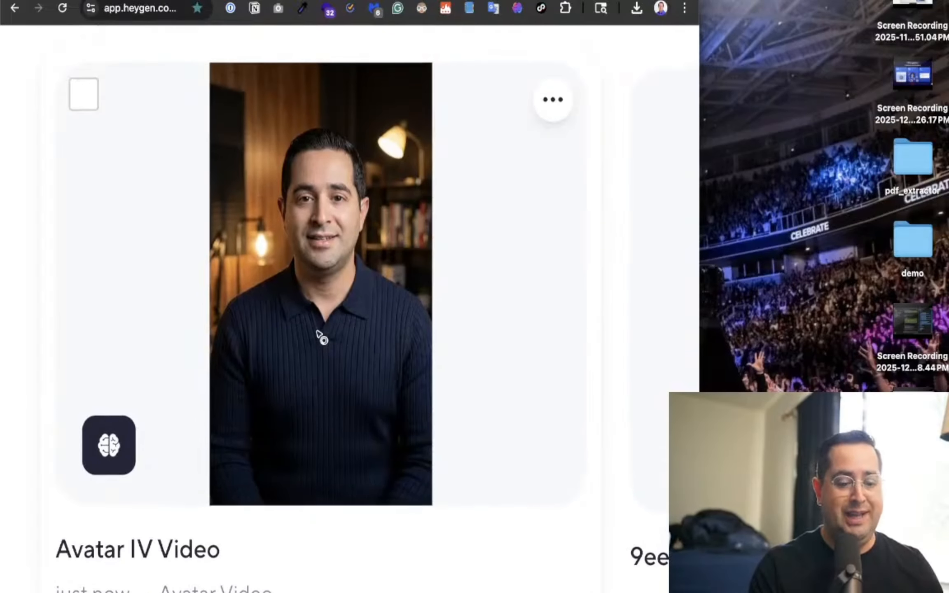
scroll(317, 332, "down", 5)
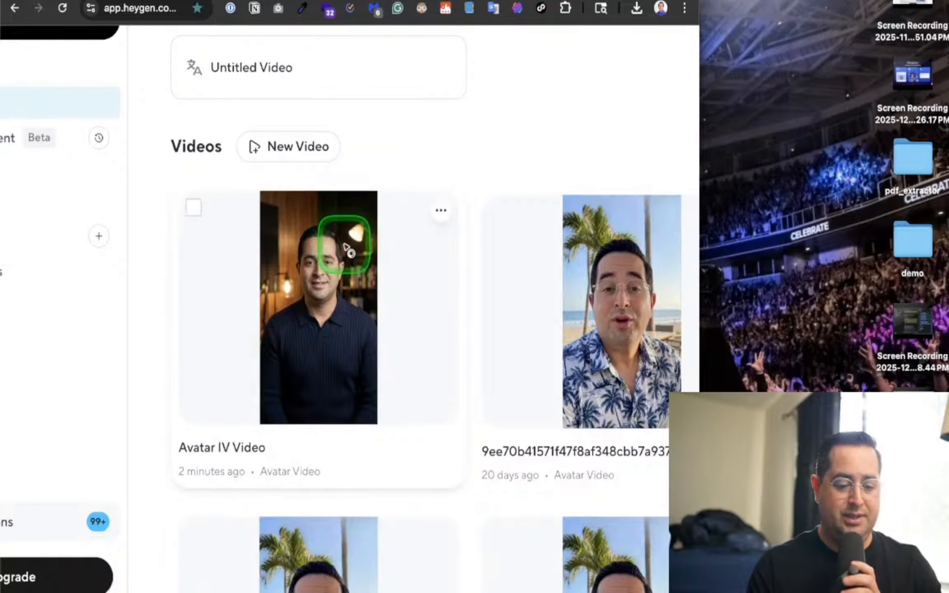
scroll(343, 265, "up", 5)
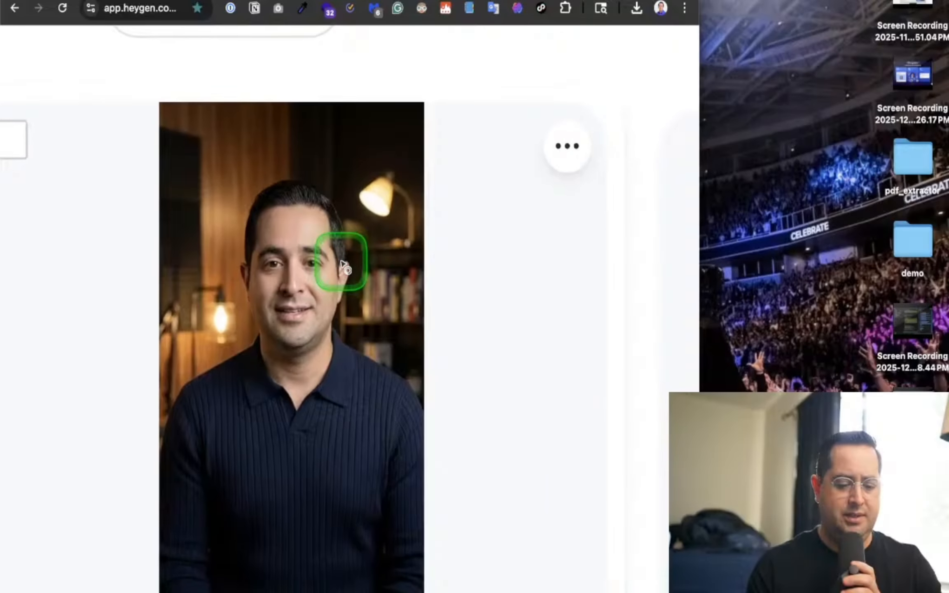
scroll(343, 265, "down", 1)
scroll(342, 264, "down", 5)
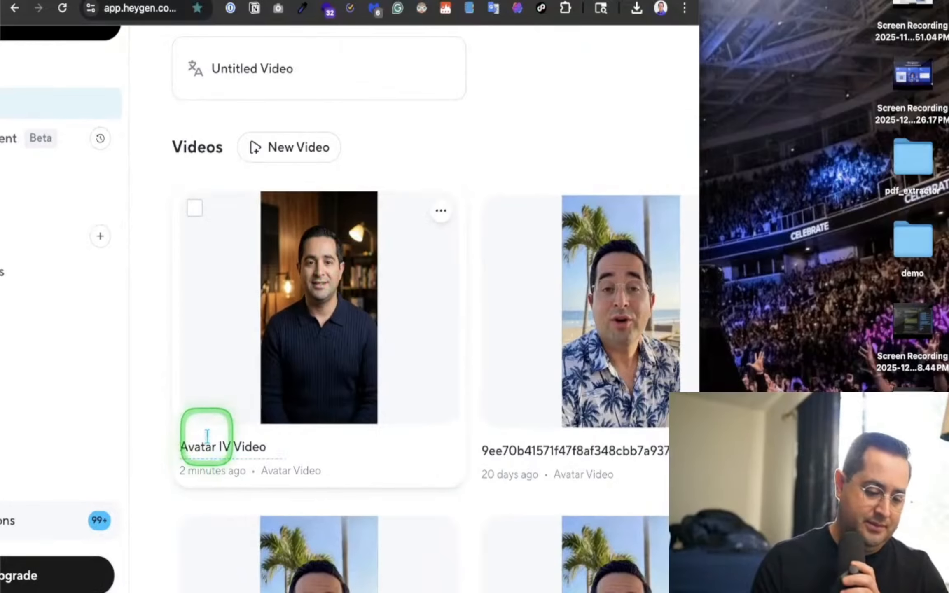
right_click(371, 249)
left_click(264, 250)
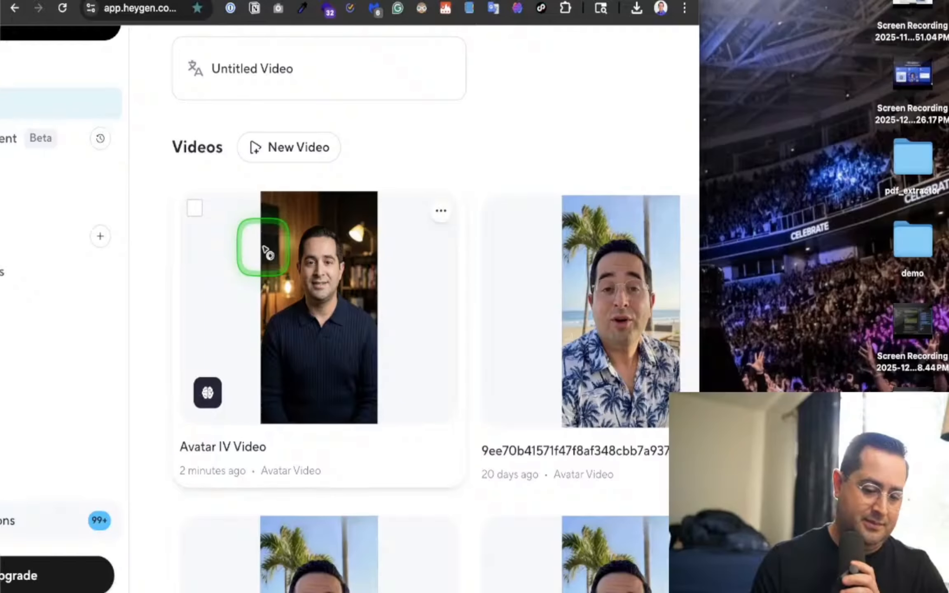
scroll(266, 251, "up", 5)
scroll(266, 251, "down", 5)
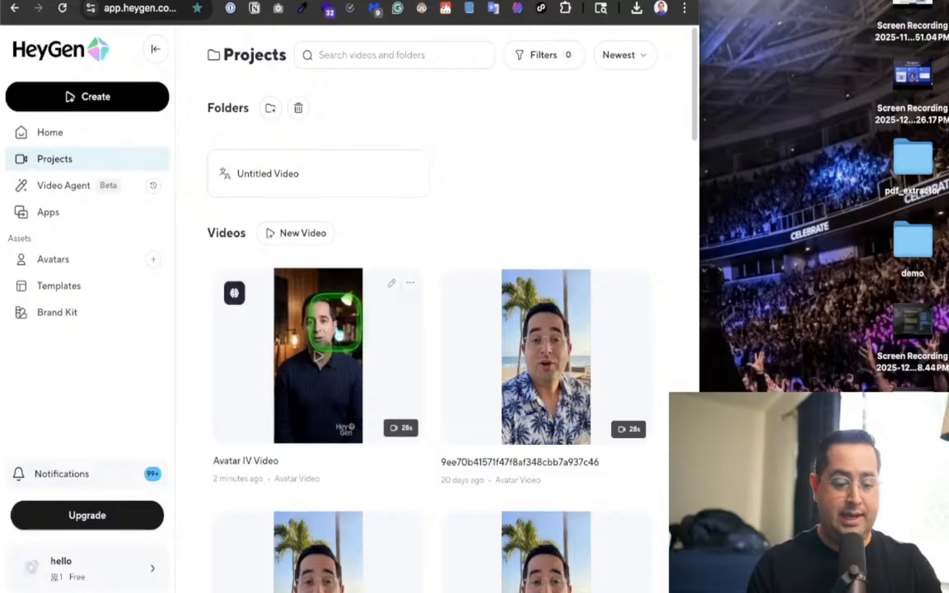
left_click(338, 355)
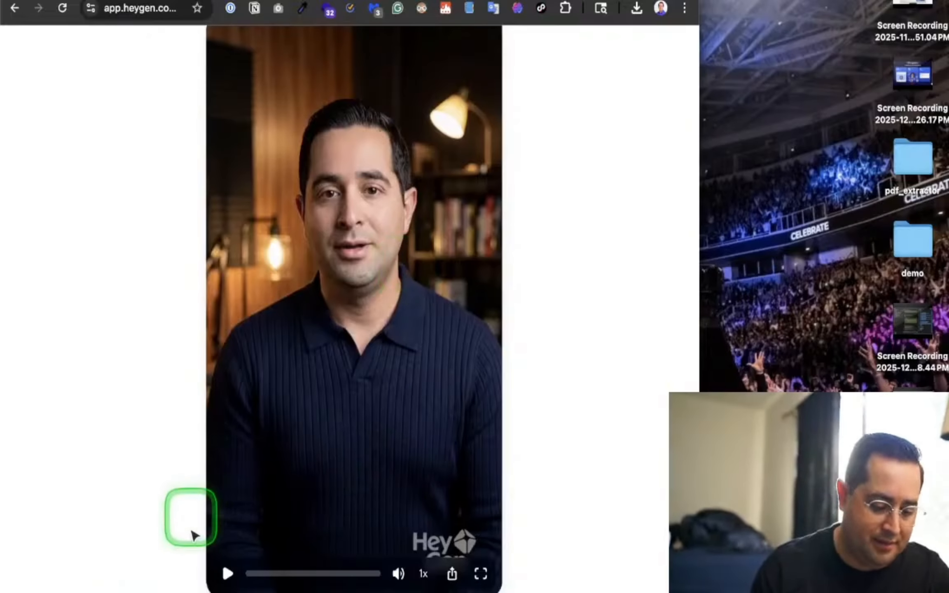
Play the Avatar IV talking-photo video of the Claude Code script in HeyGen's player.
left_click(226, 574)
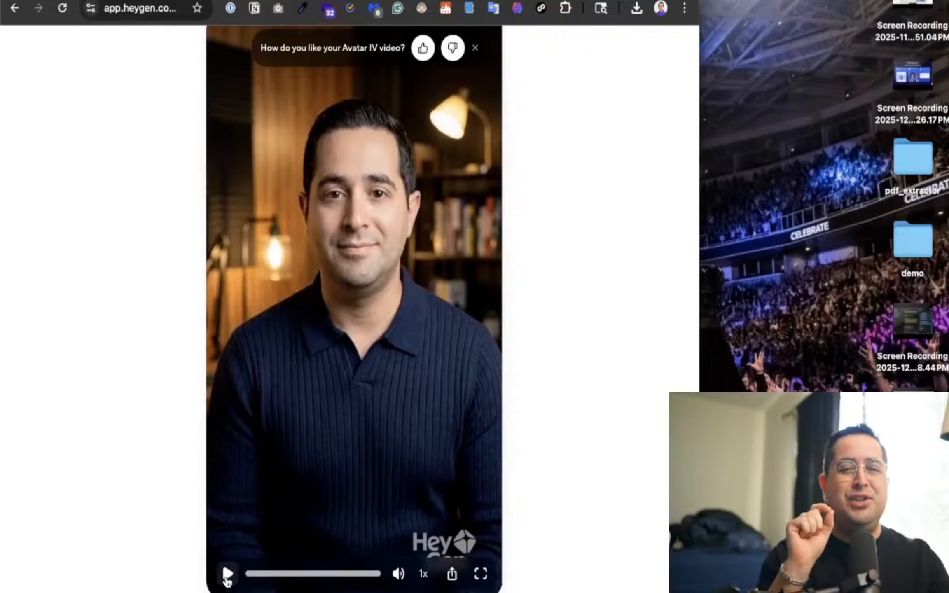
Open fish.audio in a new tab, sign in, and move its window over HeyGen.
key("super+t")
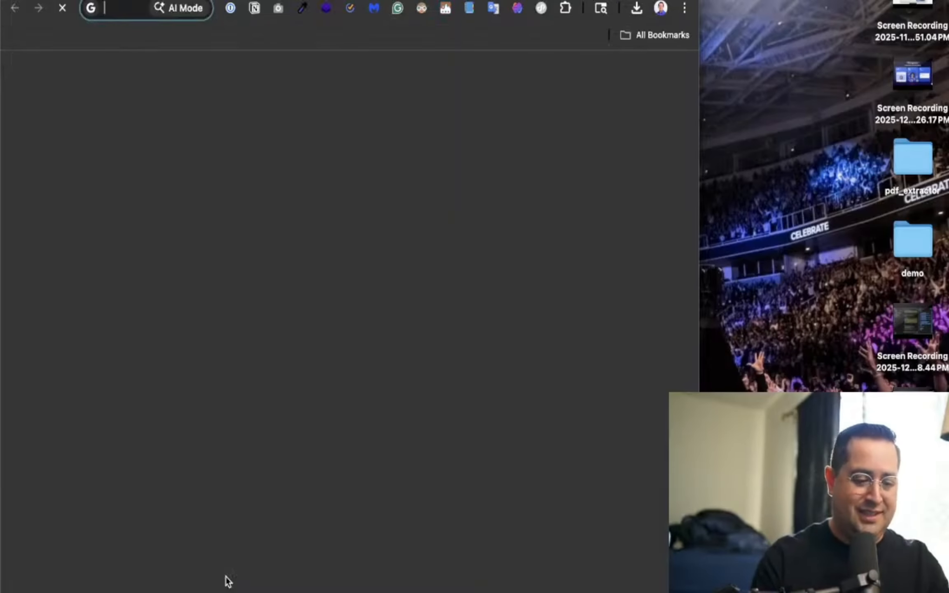
type("fish")
type(".audio")
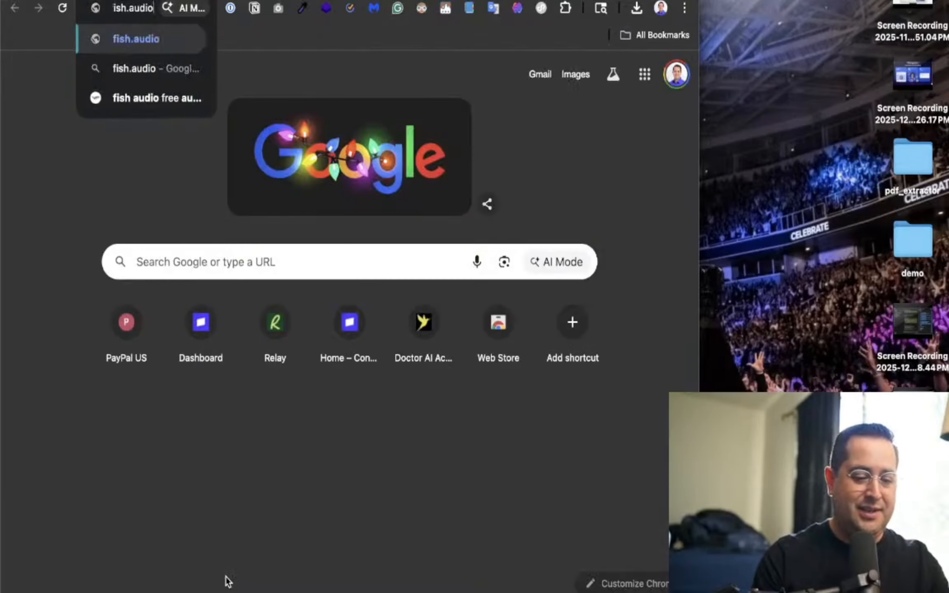
key("Return")
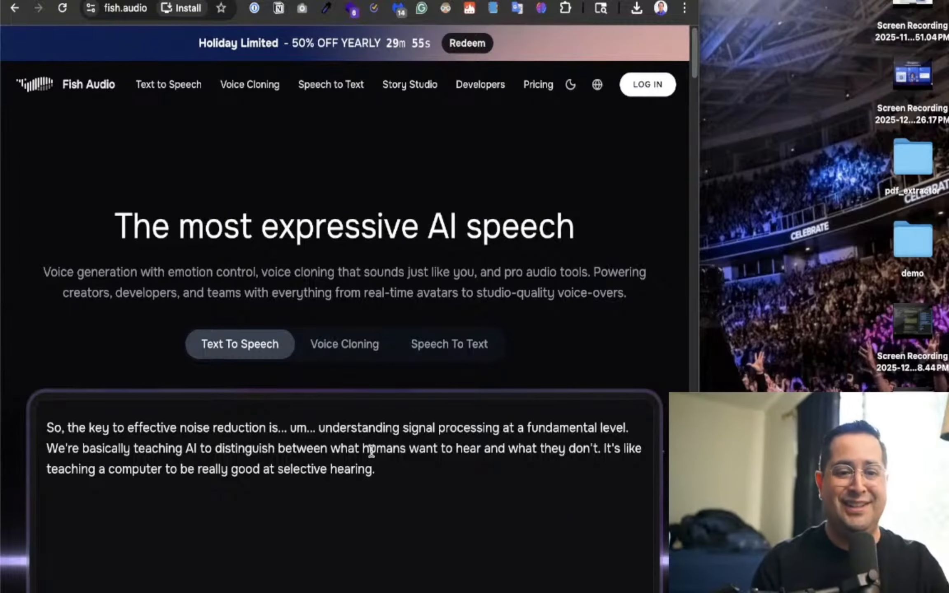
left_click(648, 88)
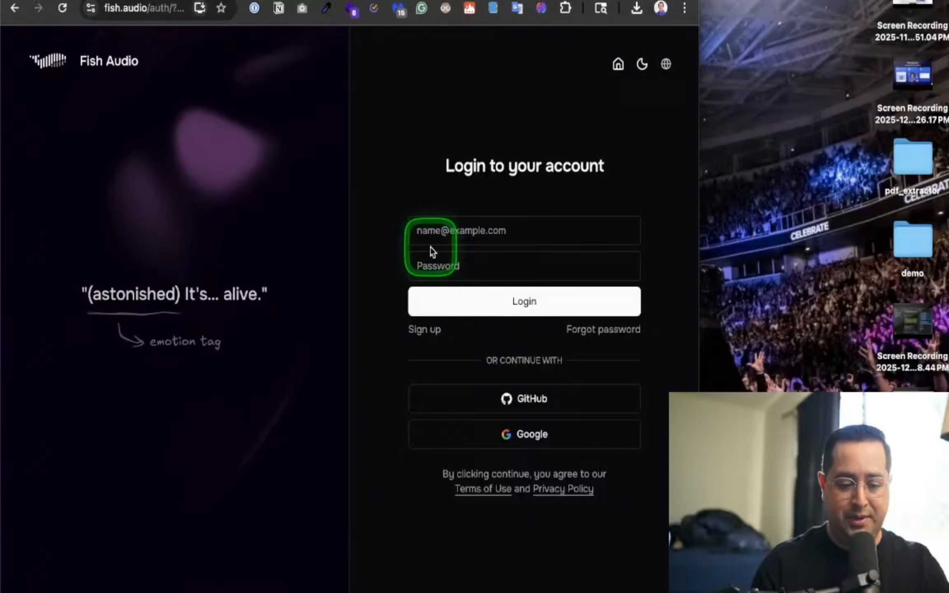
left_click(451, 233)
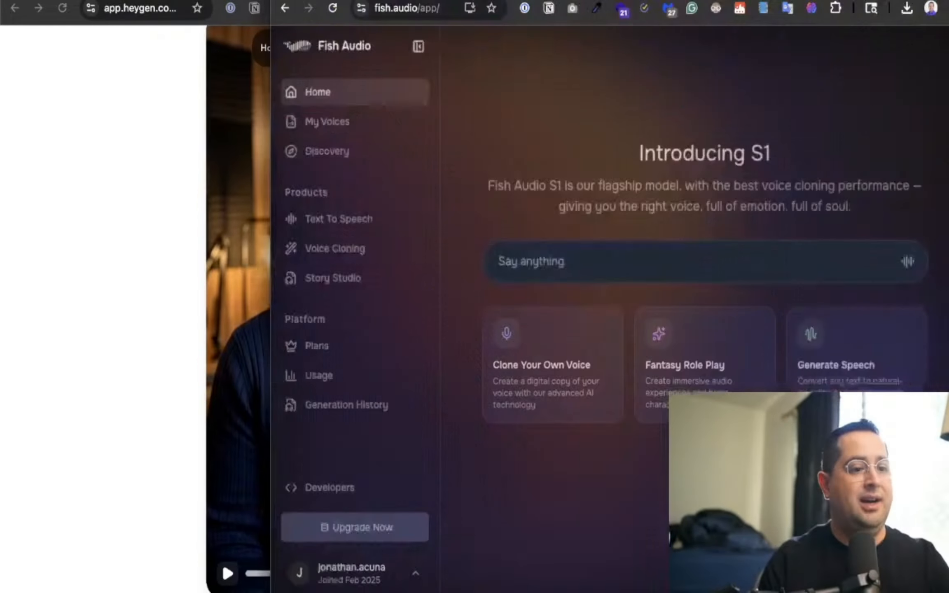
left_click_drag(371, 0, 345, 6)
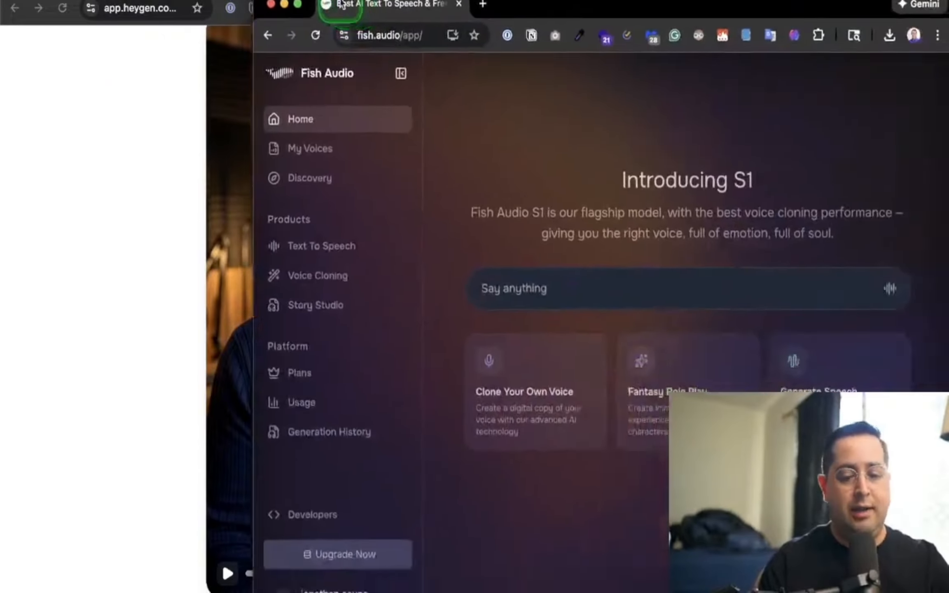
Snap the Fish Audio window left and open the Generate Speech page.
key("ctrl+alt+Left")
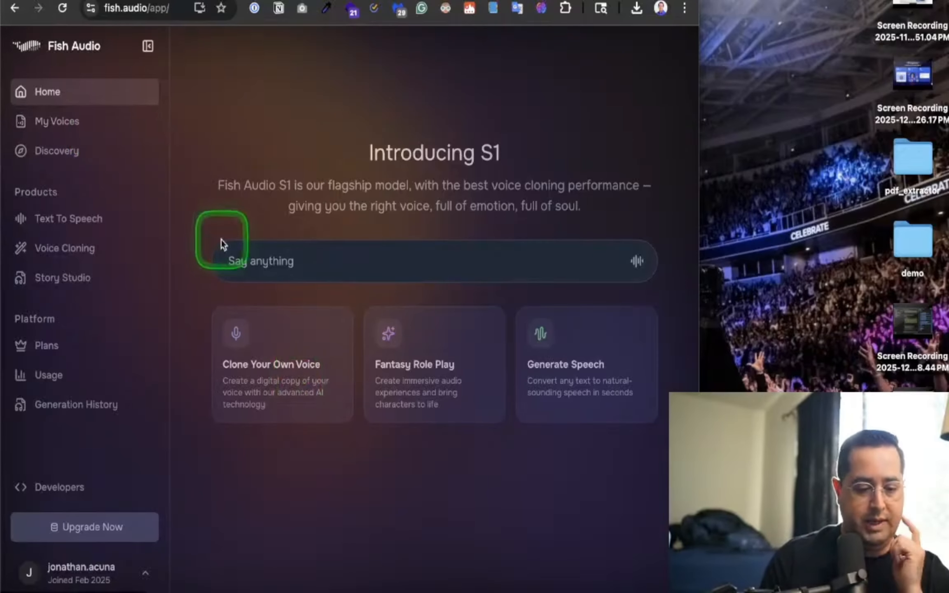
left_click(619, 407)
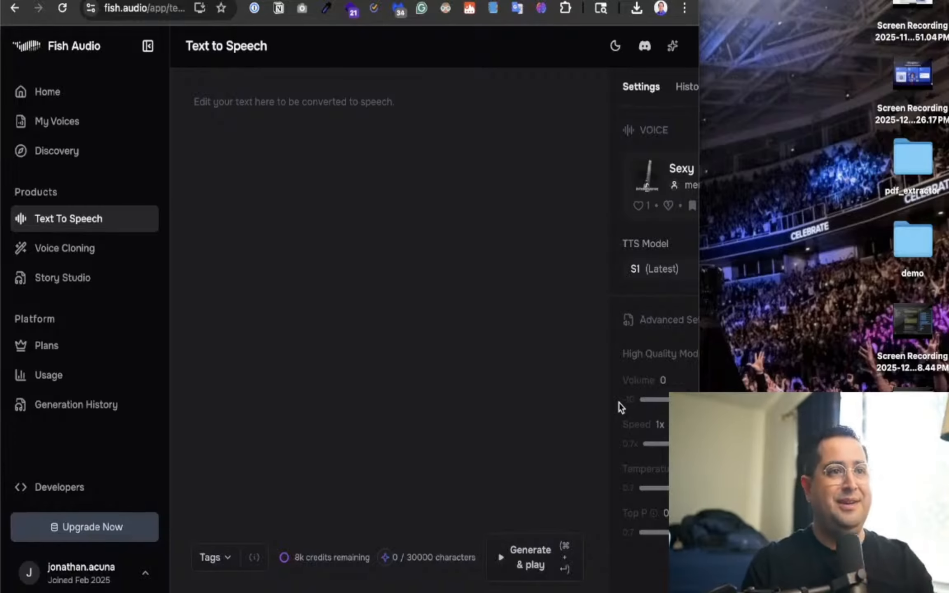
Paste the saved Claude Code script (532 characters) into the text box and widen the window twice.
left_click(392, 212)
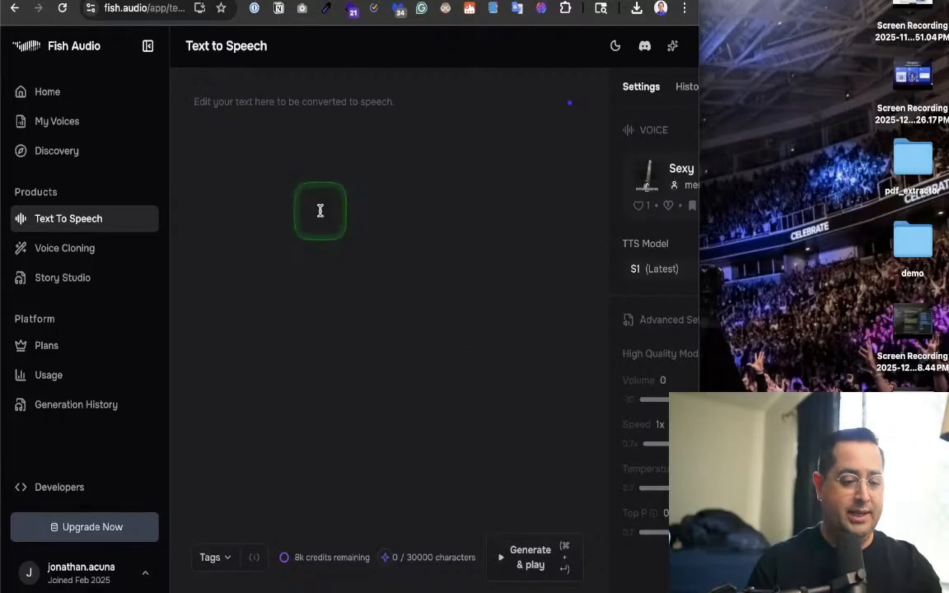
key("super+alt+c")
key("Down")
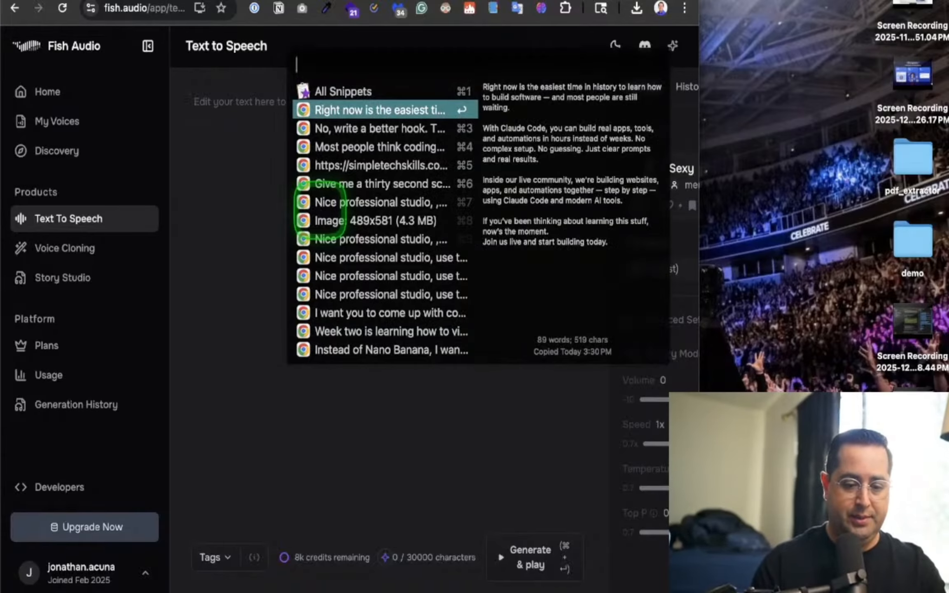
key("Return")
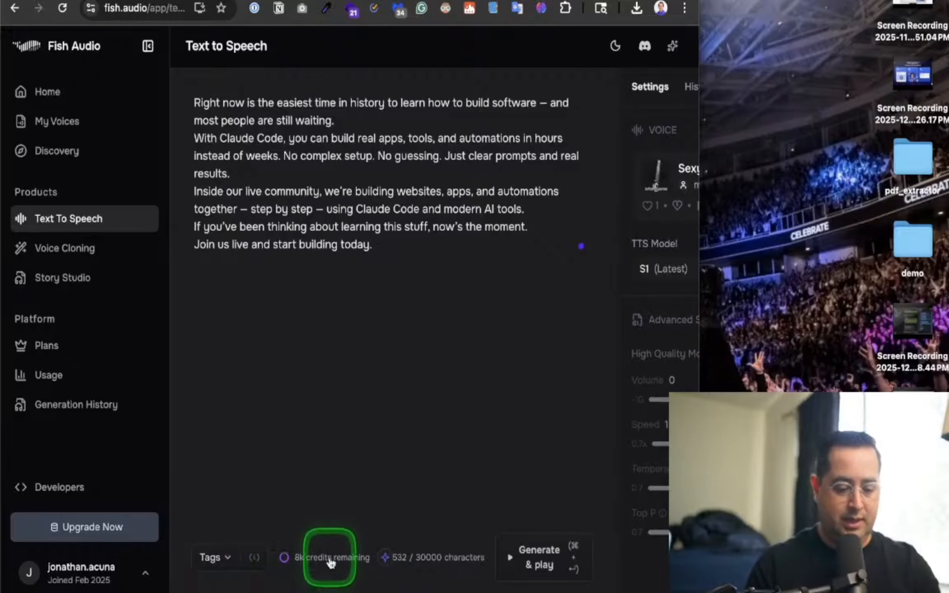
mouse_move(338, 563)
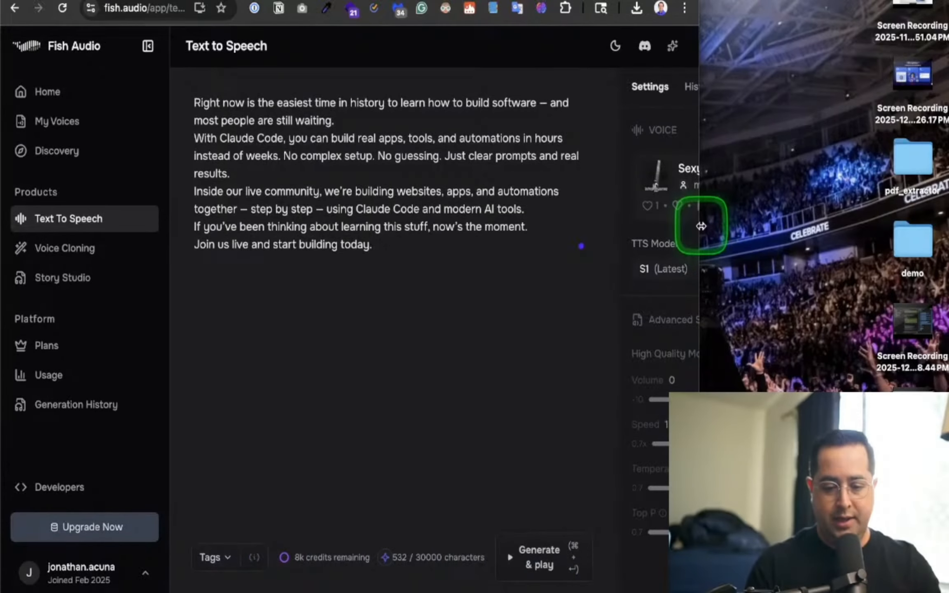
left_click_drag(701, 226, 791, 218)
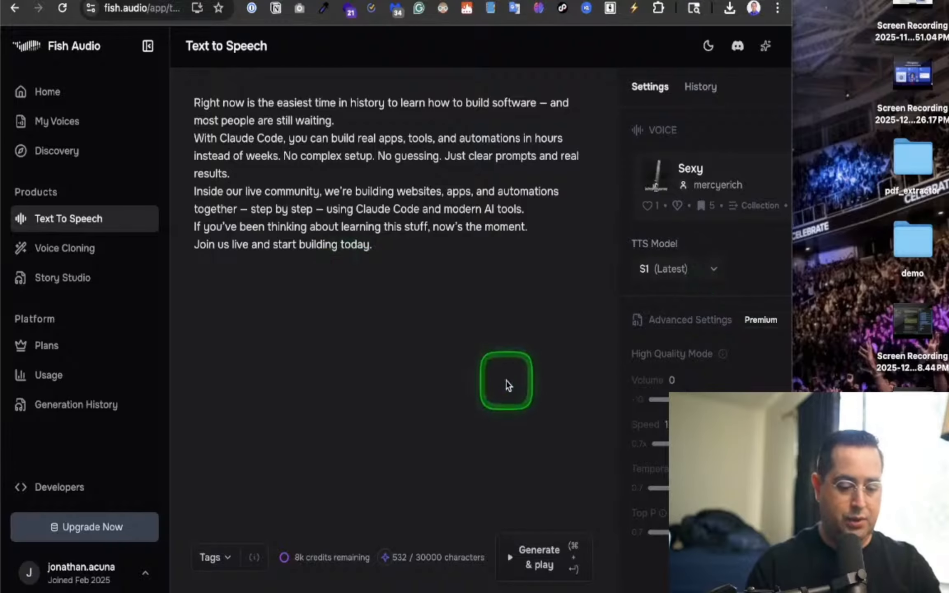
left_click_drag(792, 215, 884, 213)
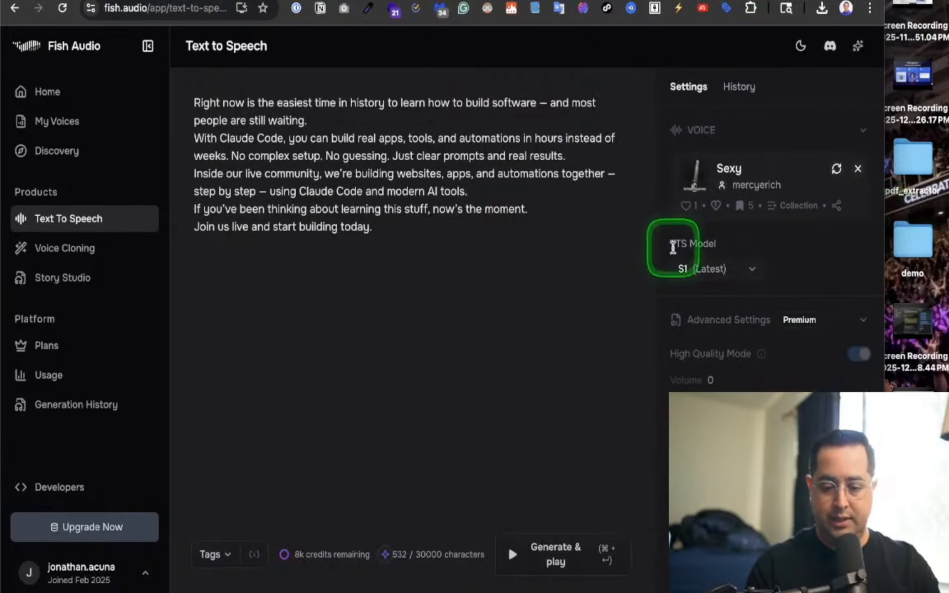
Clear the assigned voice and browse the Explore, Default Voices, My Voices and recent voice lists.
left_click(857, 168)
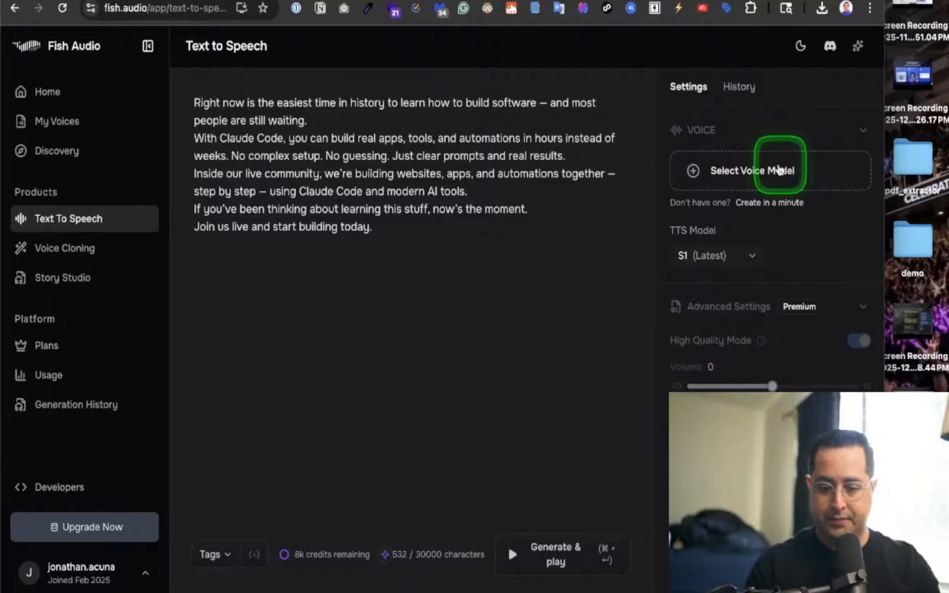
left_click(770, 169)
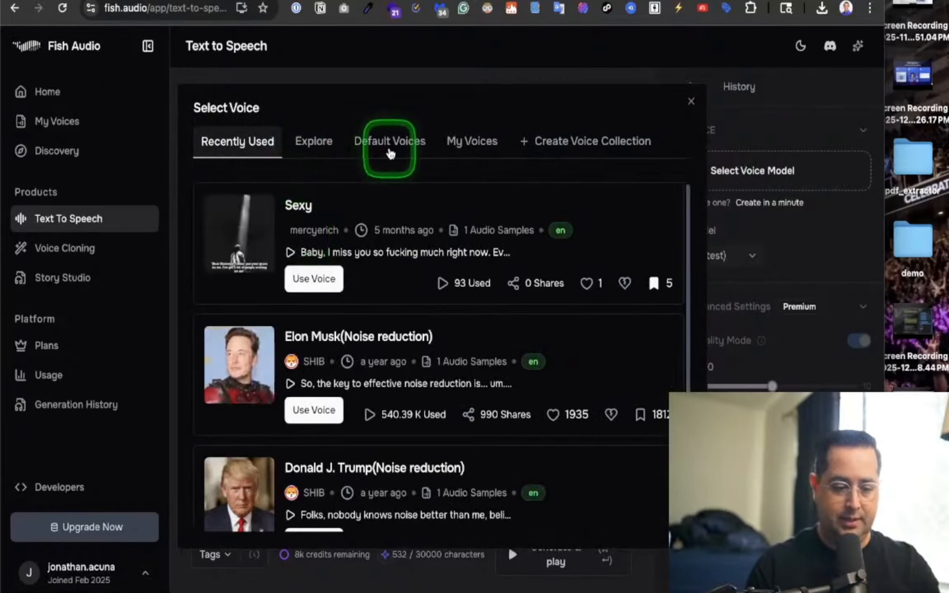
left_click(389, 143)
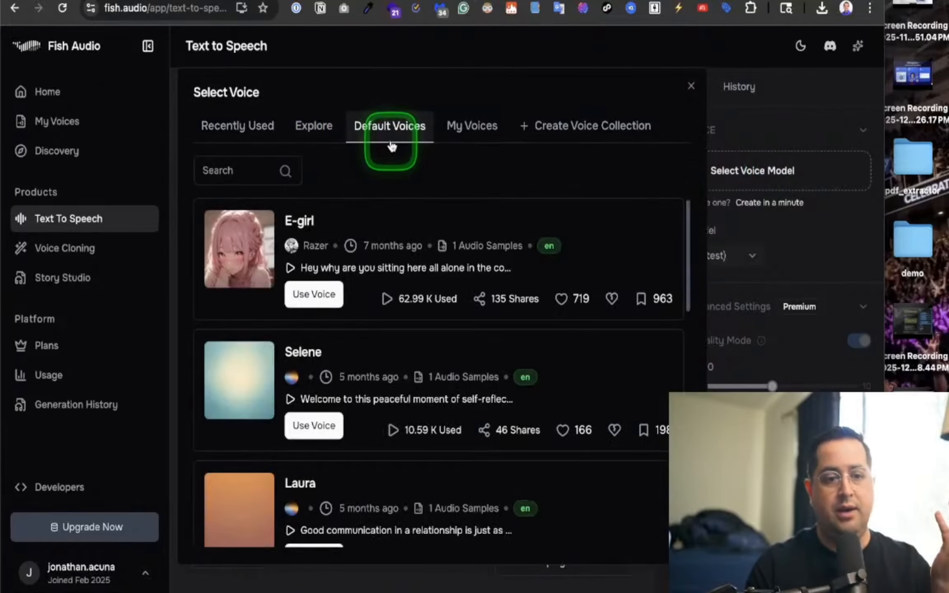
left_click(464, 135)
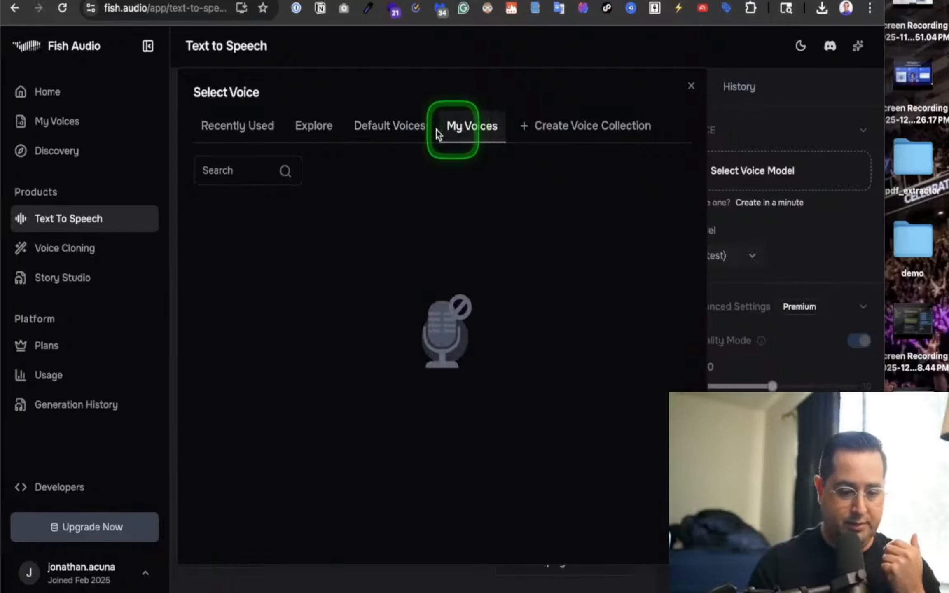
left_click(276, 133)
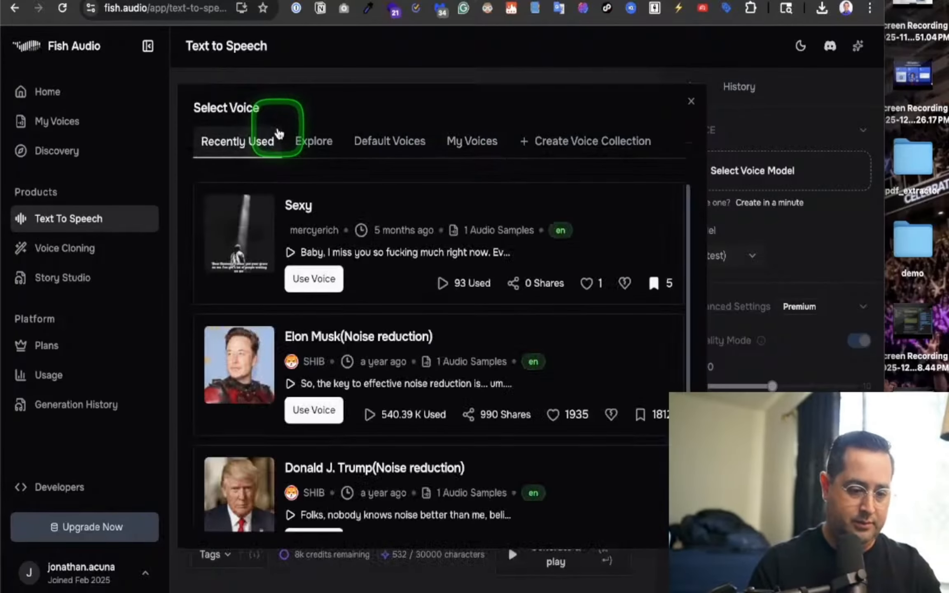
left_click(311, 140)
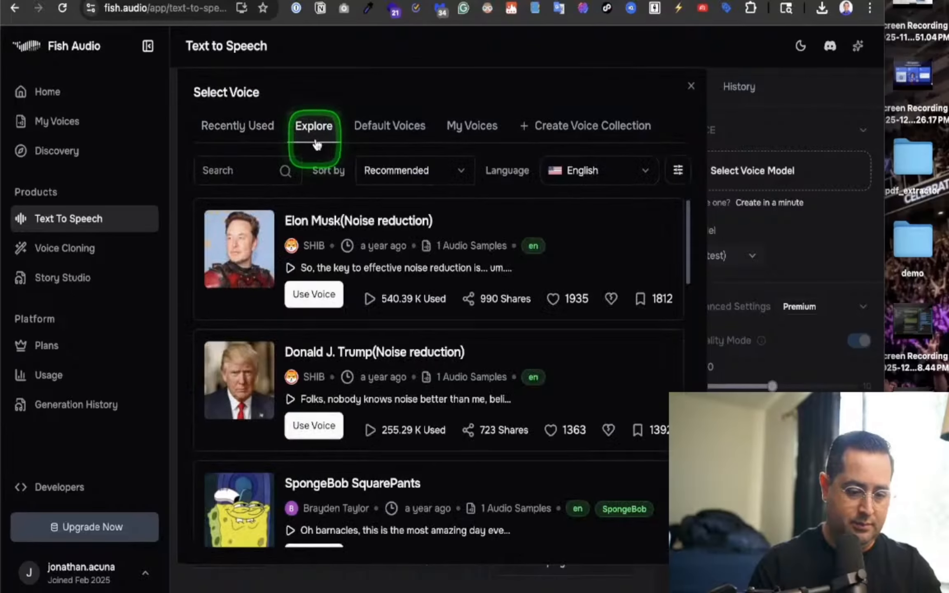
left_click(391, 123)
left_click(477, 129)
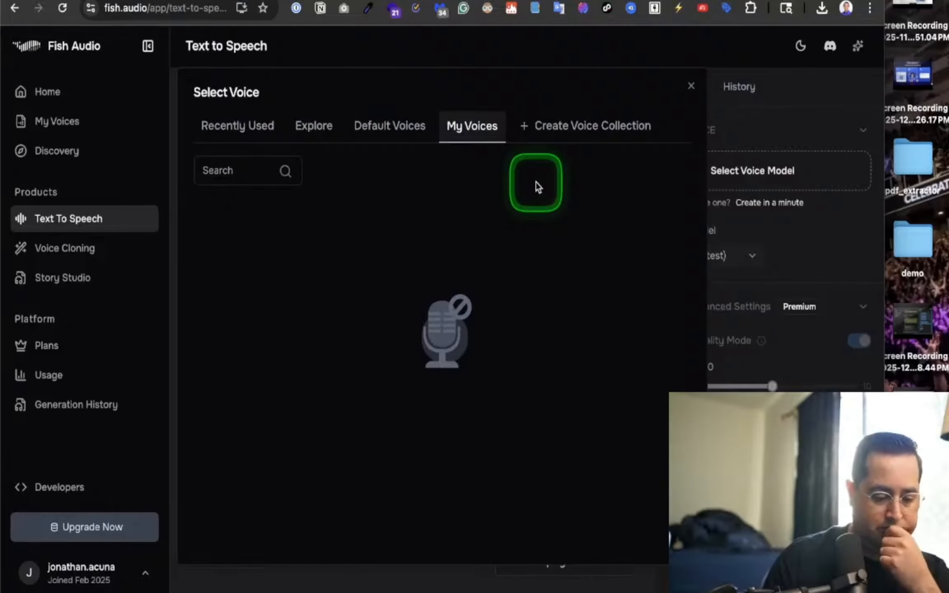
Check the Voice Collections and Bookmarks pages, then return to the home page.
left_click(601, 135)
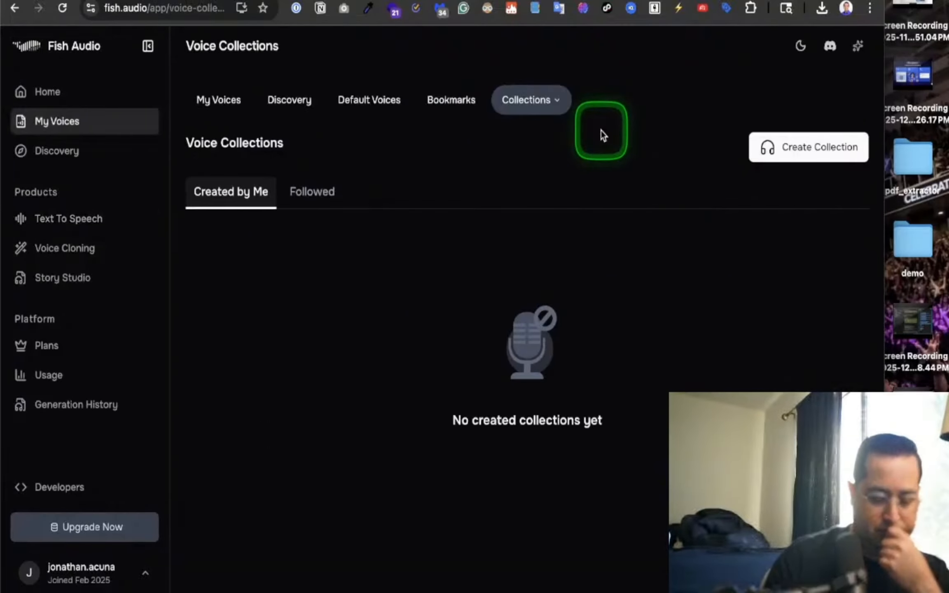
left_click(475, 107)
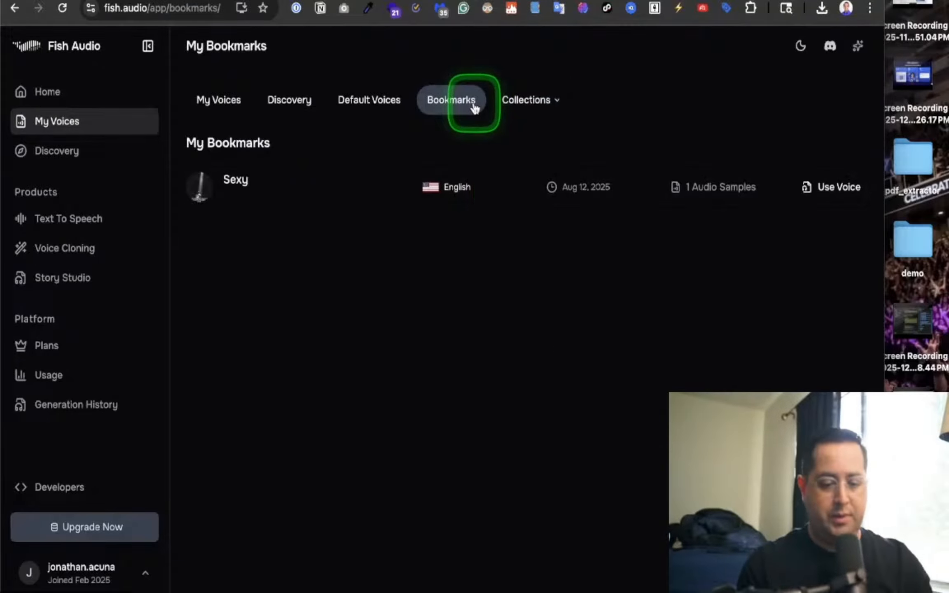
left_click(58, 93)
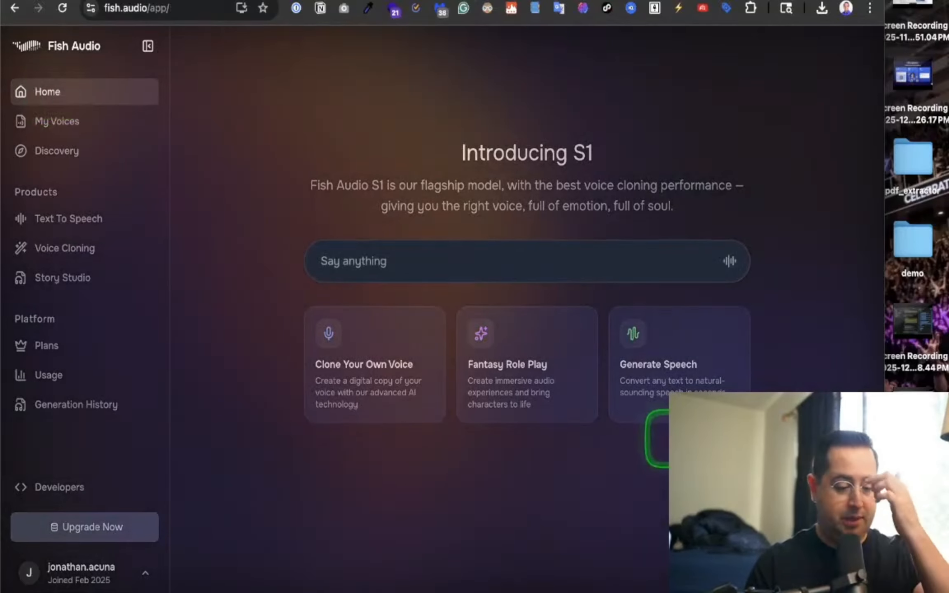
Start an instant voice clone, launch CapCut, and cancel the audio file picker.
left_click(403, 362)
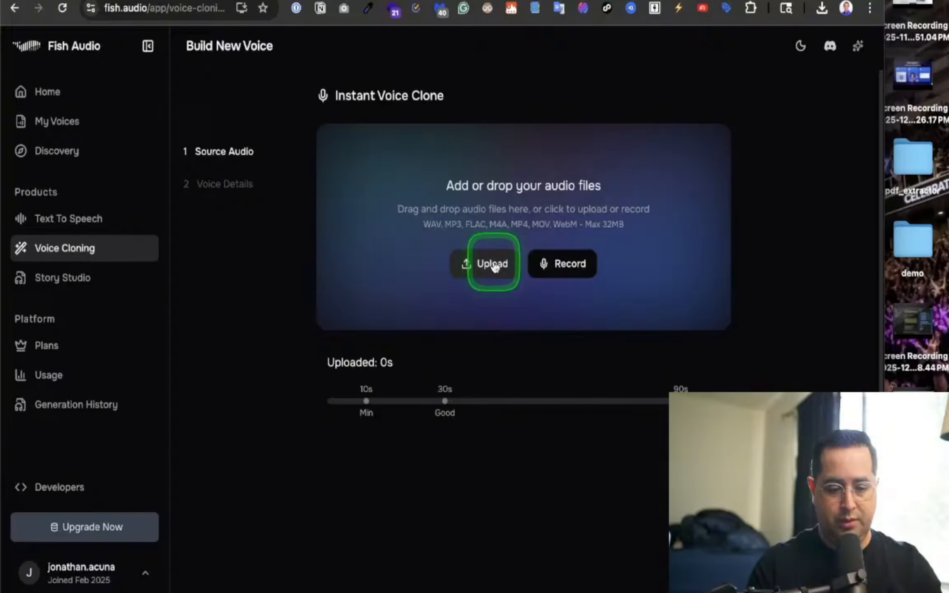
left_click(494, 266)
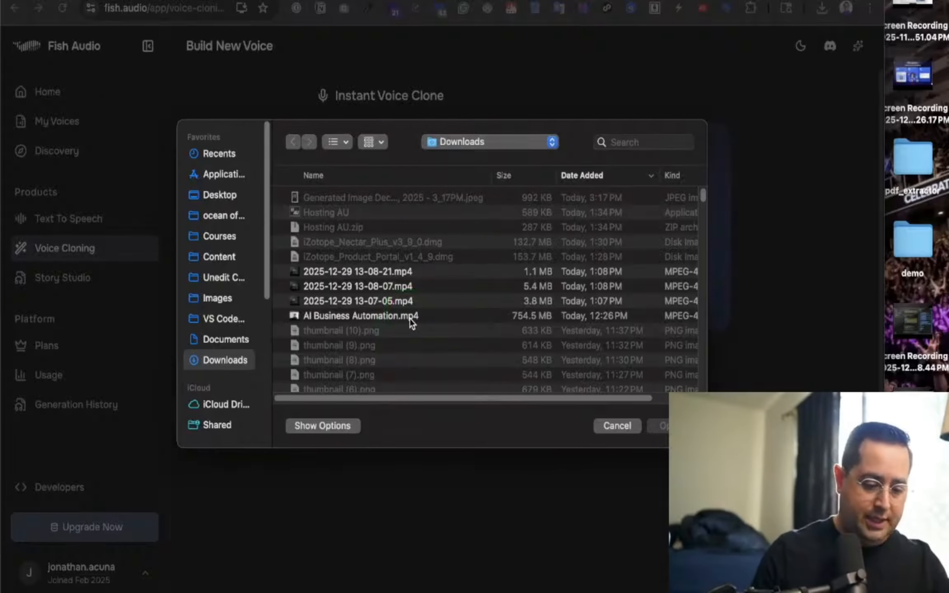
key("super+space")
type("cap")
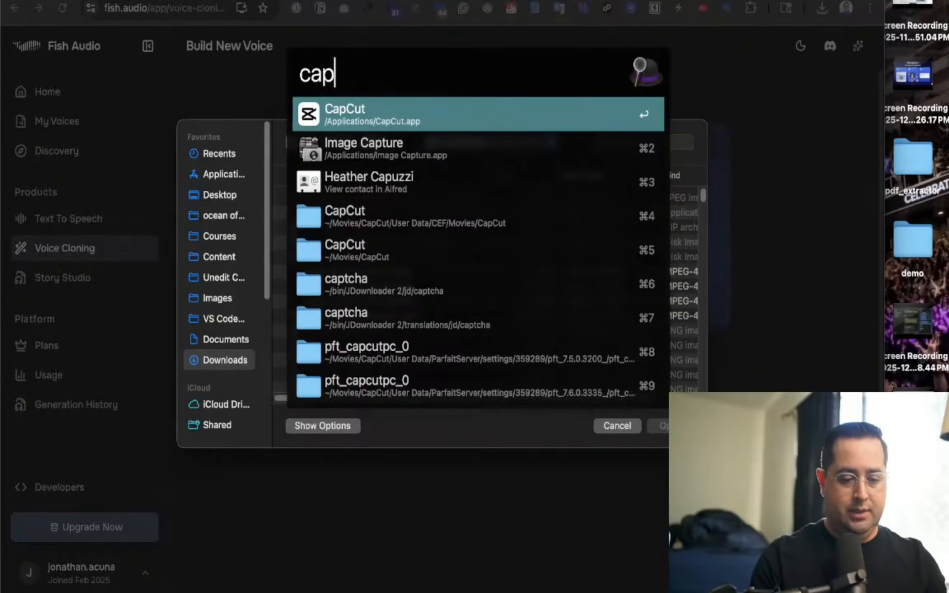
key("Return")
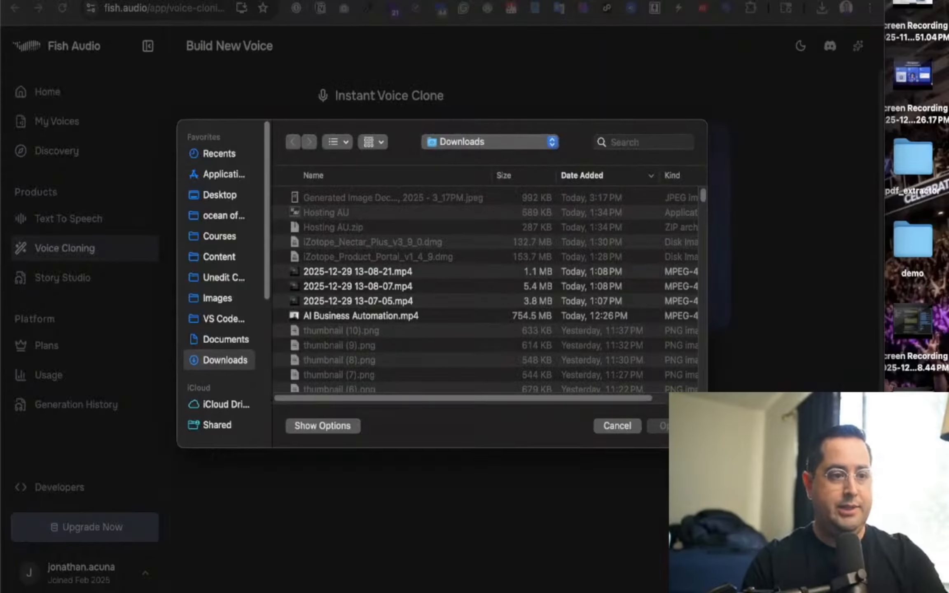
left_click(617, 426)
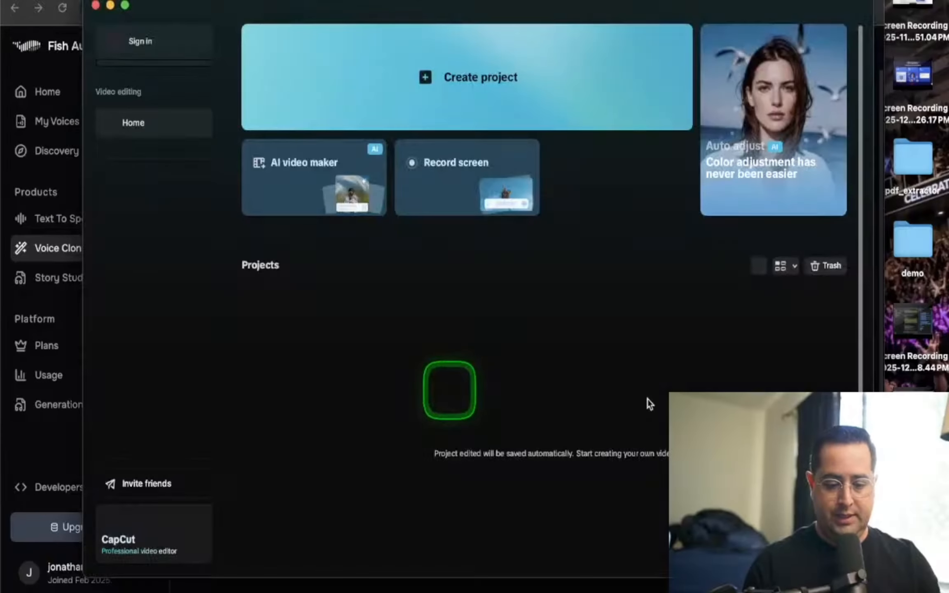
left_click(418, 77)
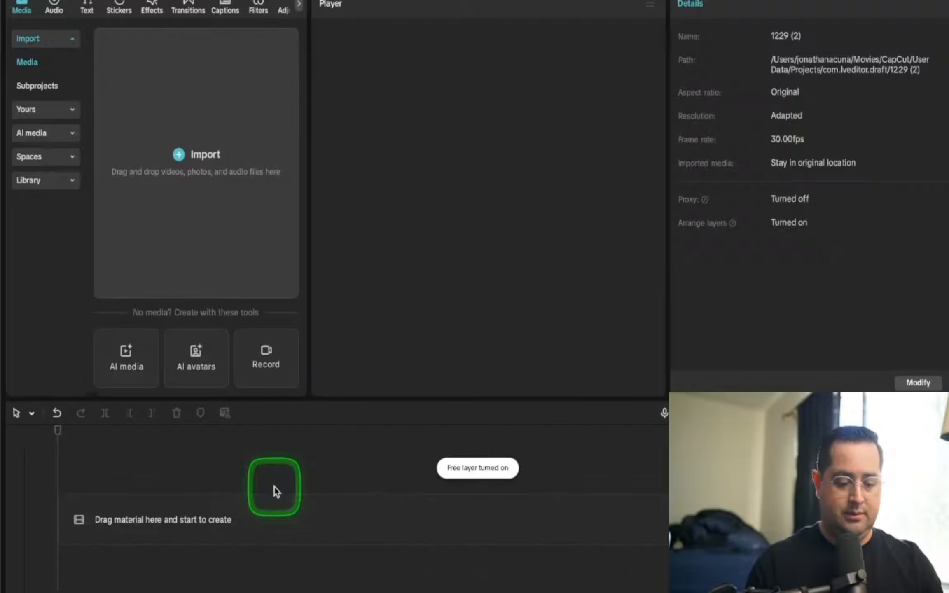
key("alt+space")
type("down")
key("Return")
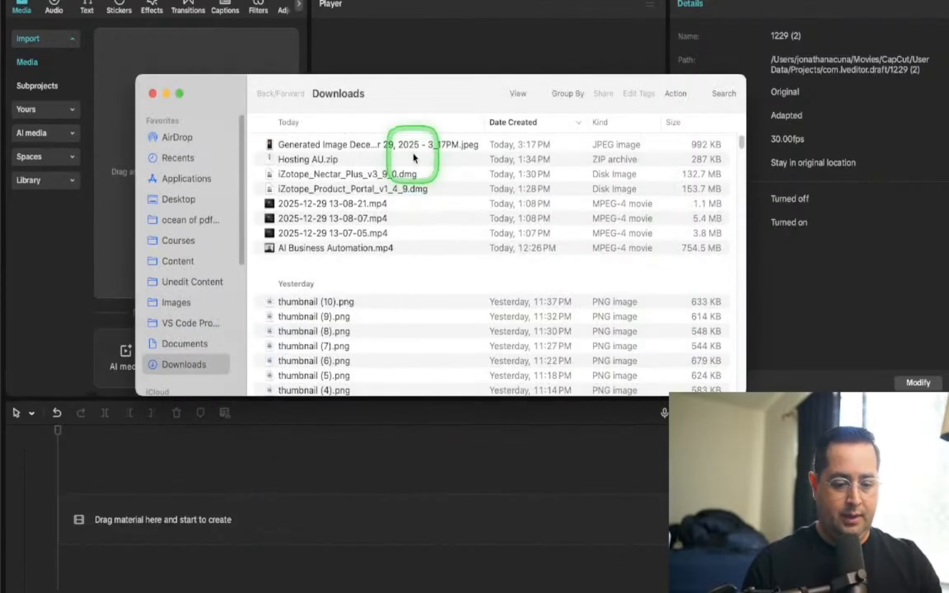
left_click(414, 145)
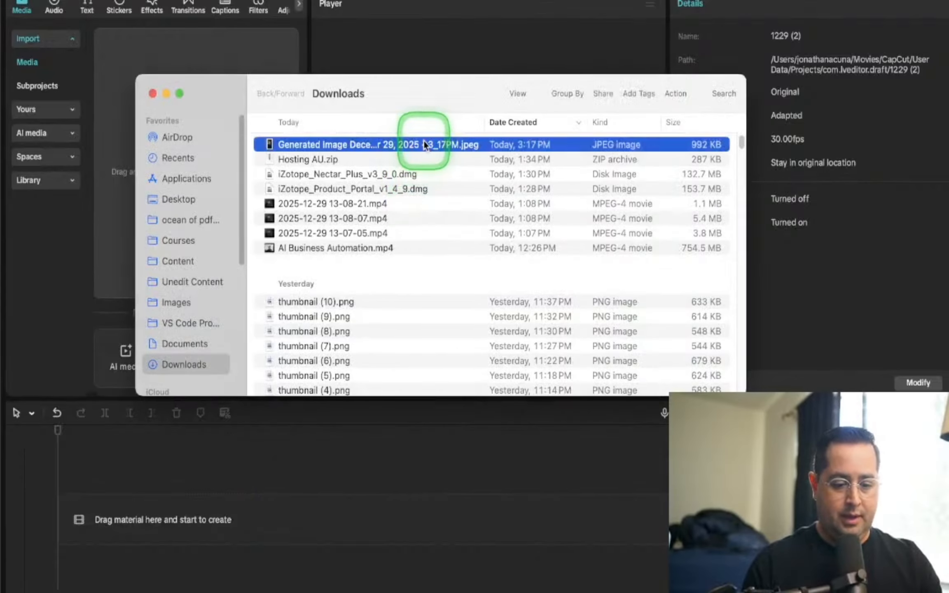
left_click(376, 203)
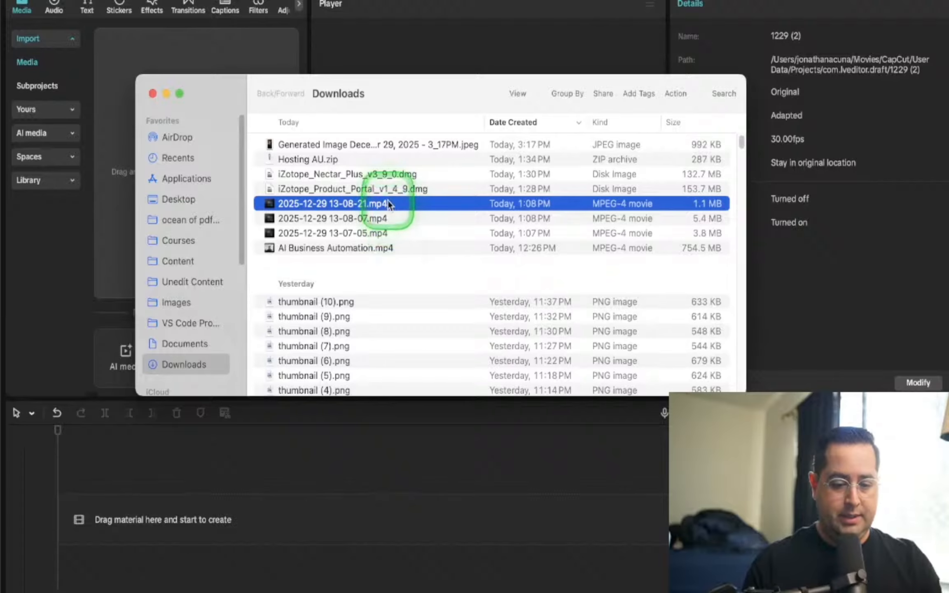
double_click(387, 204)
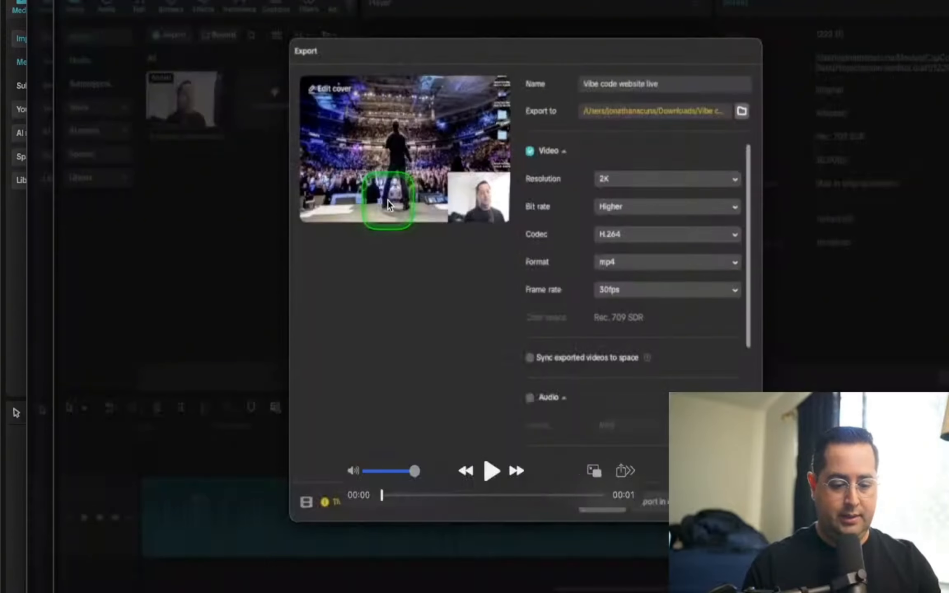
key("space")
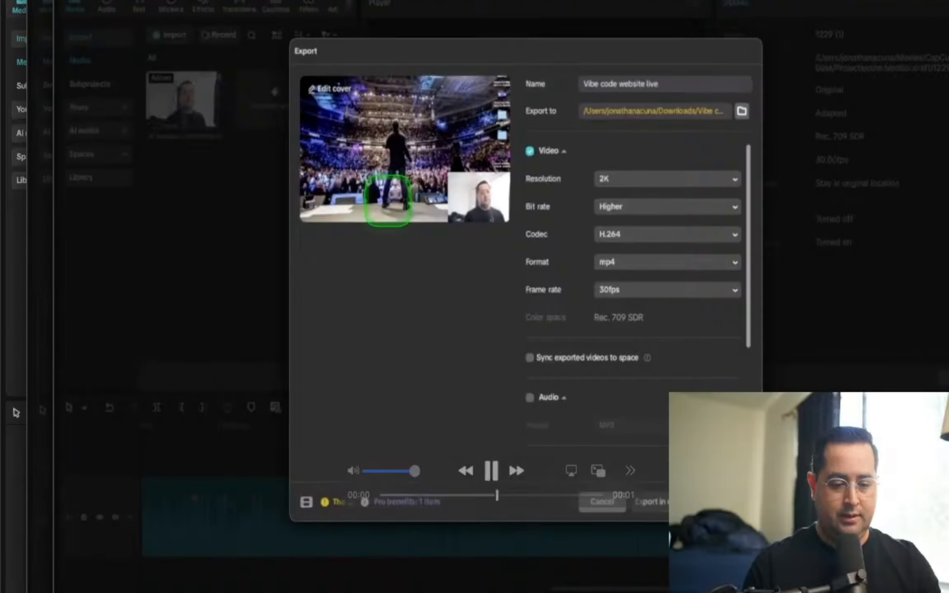
key("super+w")
Preview AI Business Automation.mp4 and drag it onto the CapCut timeline.
scroll(361, 222, "down", 2)
left_click(361, 221)
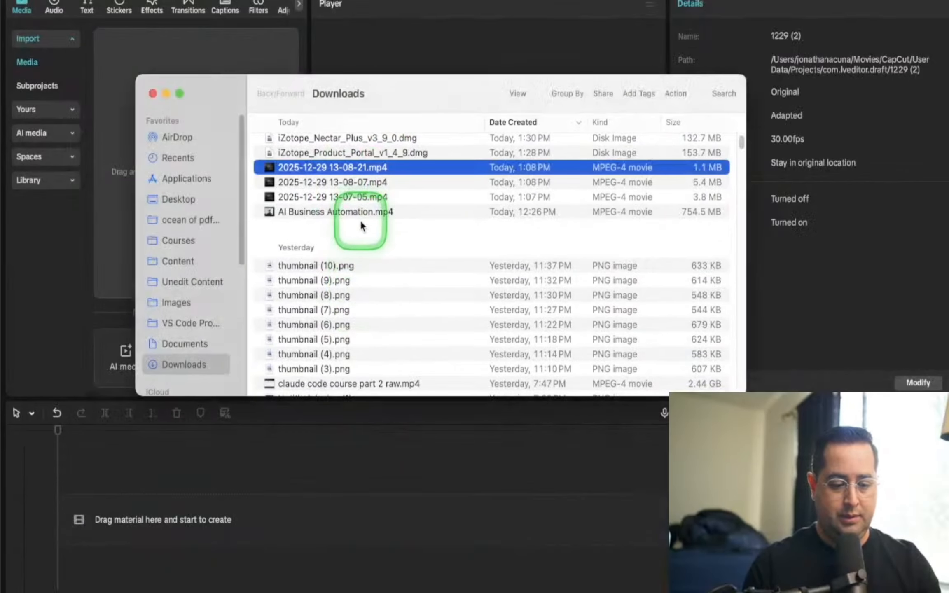
left_click(380, 211)
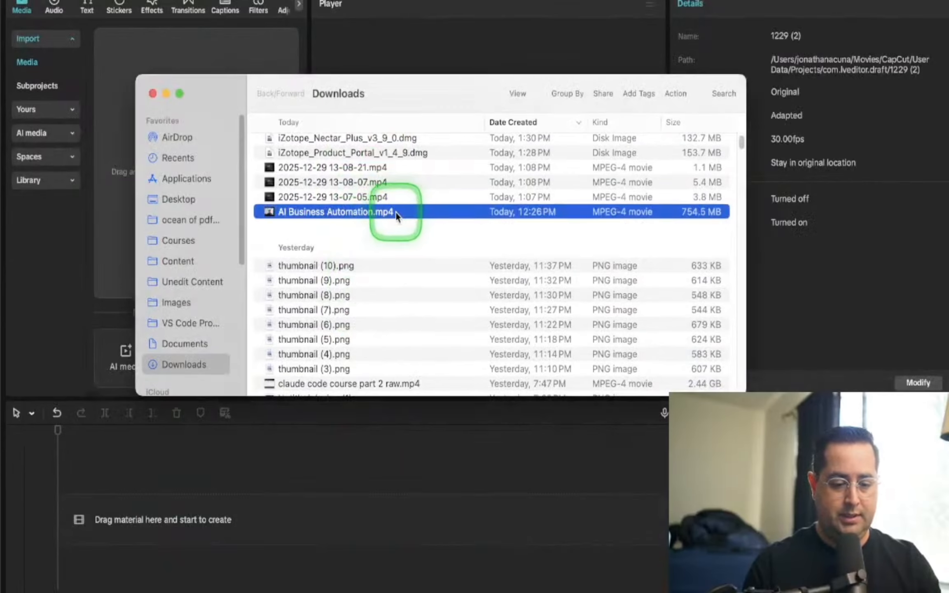
double_click(396, 212)
key("space")
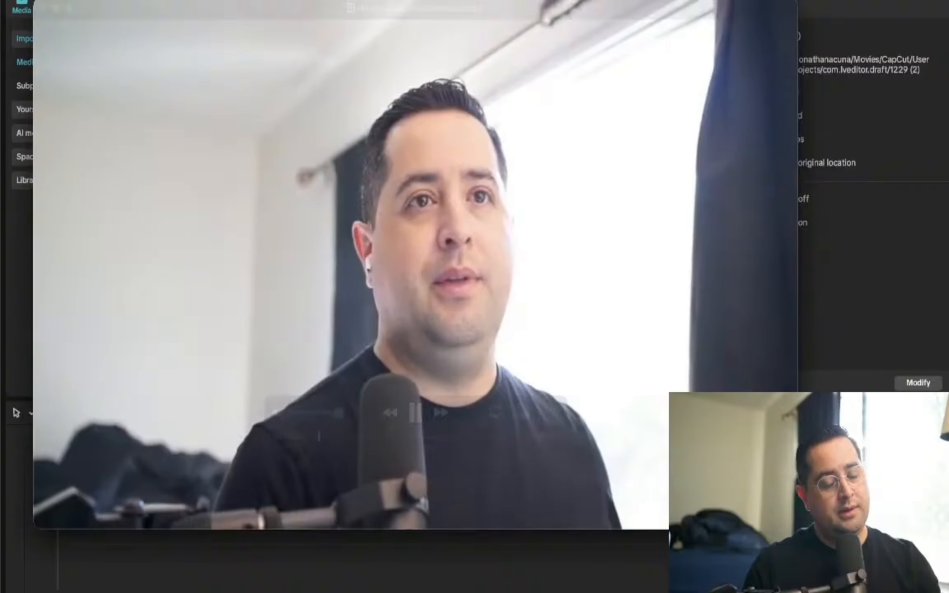
key("super+w")
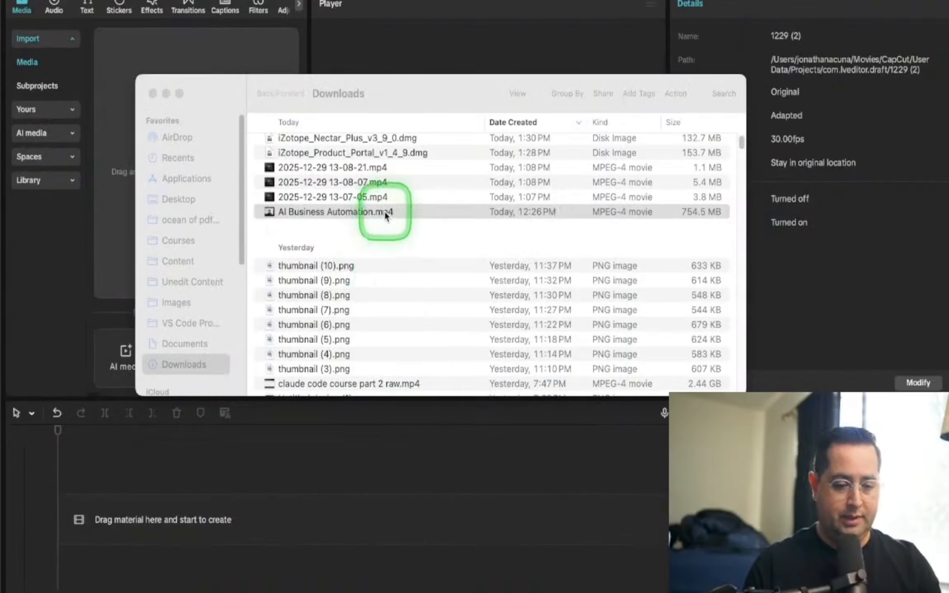
left_click_drag(322, 213, 214, 529)
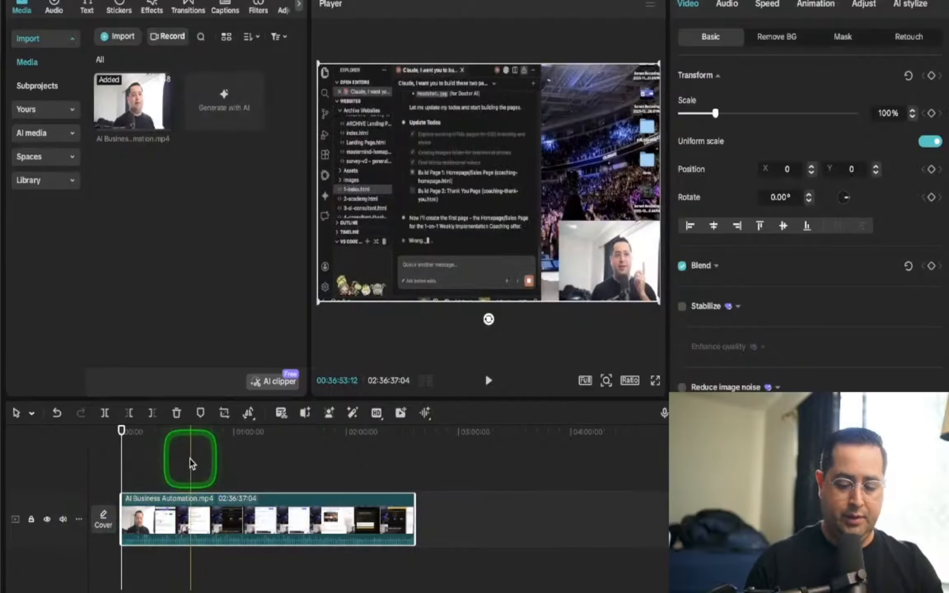
Zoom into the timeline and cut the clip to a short section near 7 seconds.
key("super+equal")
key("super+equal")
key("super+equal")
left_click(227, 472)
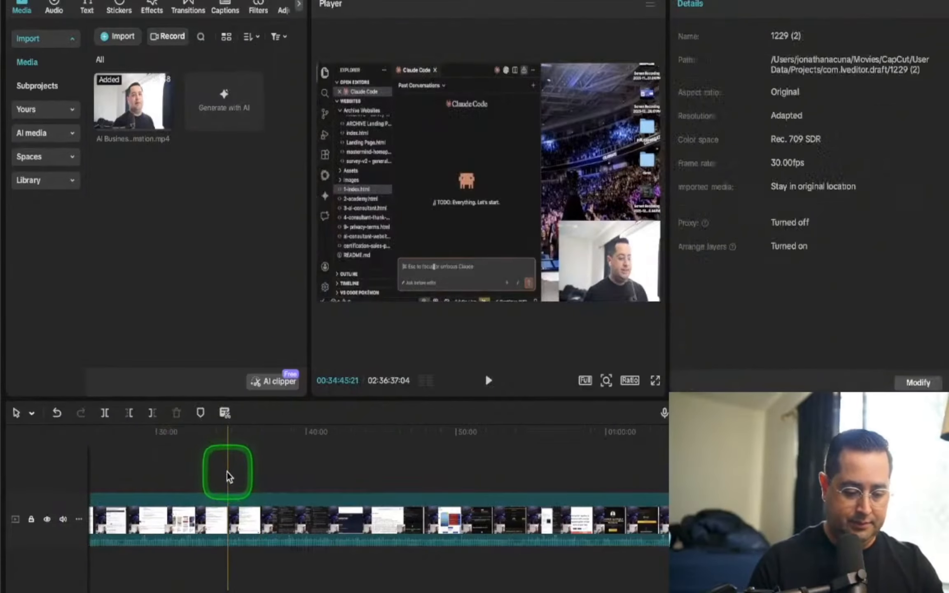
key("super+equal")
key("super+equal")
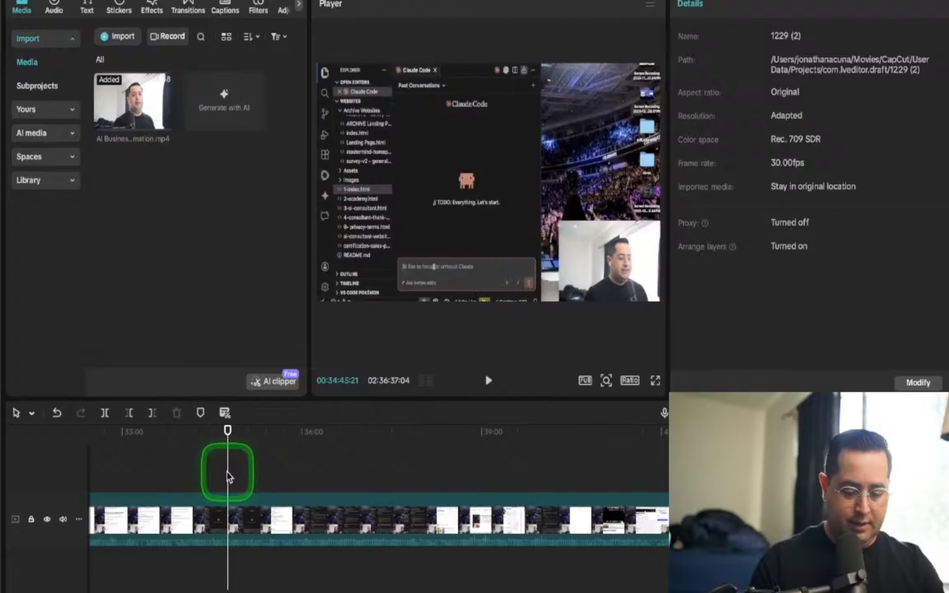
left_click(239, 478)
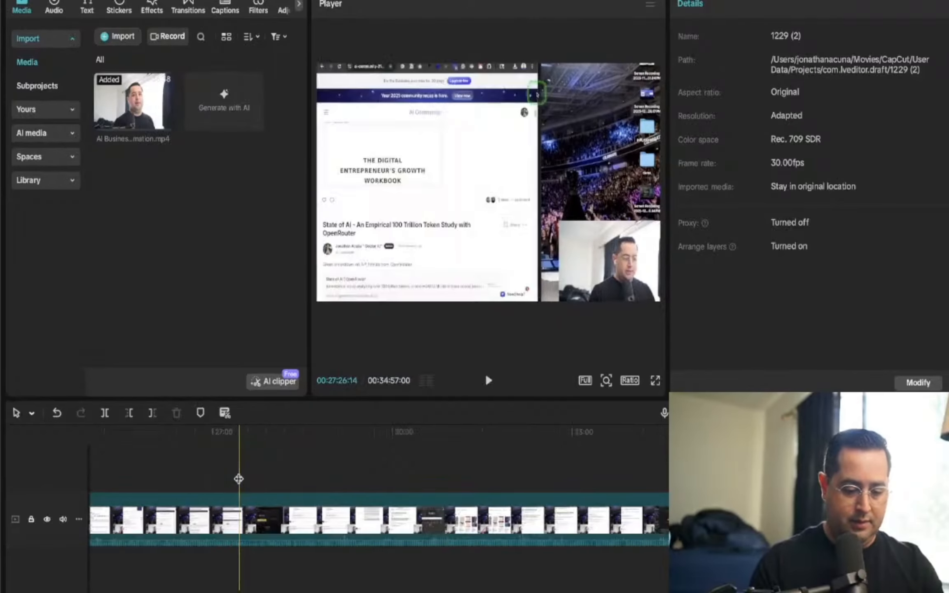
left_click(371, 503)
left_click(518, 515)
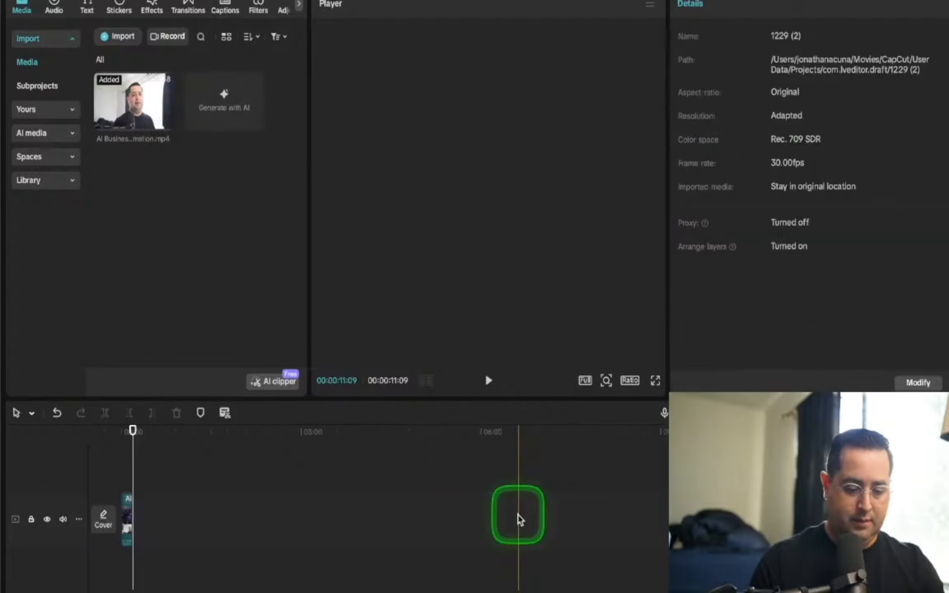
scroll(518, 515, "up", 10)
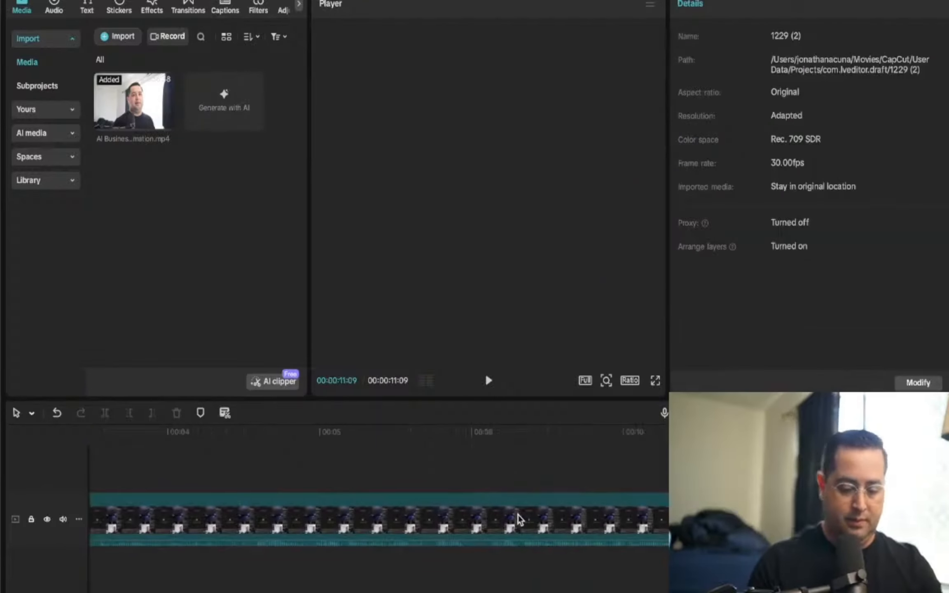
scroll(518, 514, "down", 3)
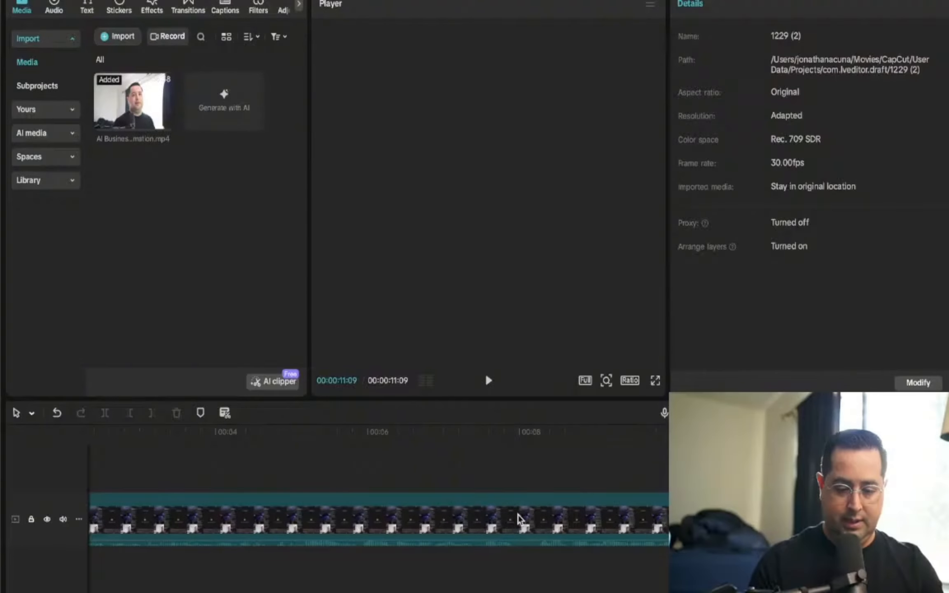
left_click(517, 520)
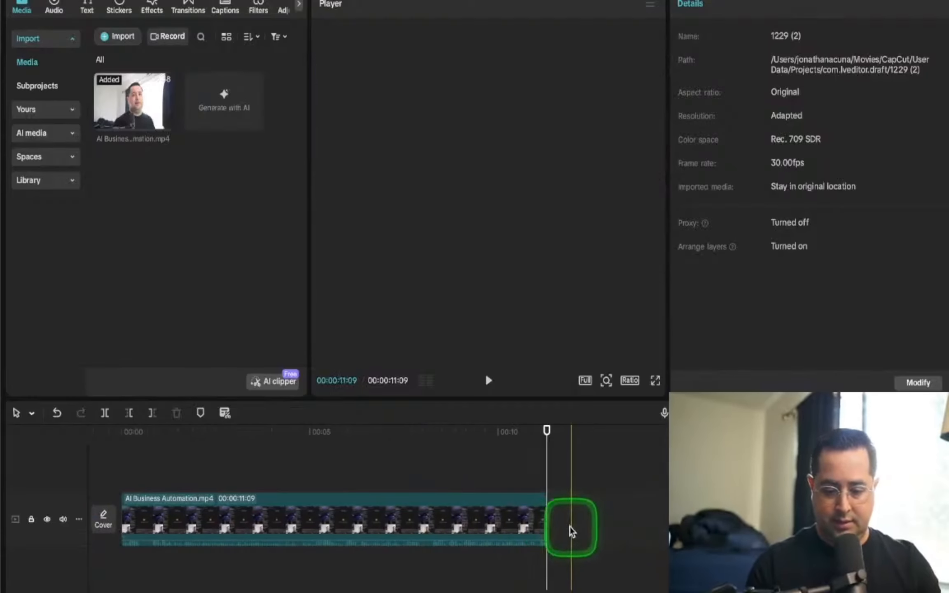
Drag the clip's end outward repeatedly until it runs the full 1:29:15.
left_click_drag(548, 514, 860, 514)
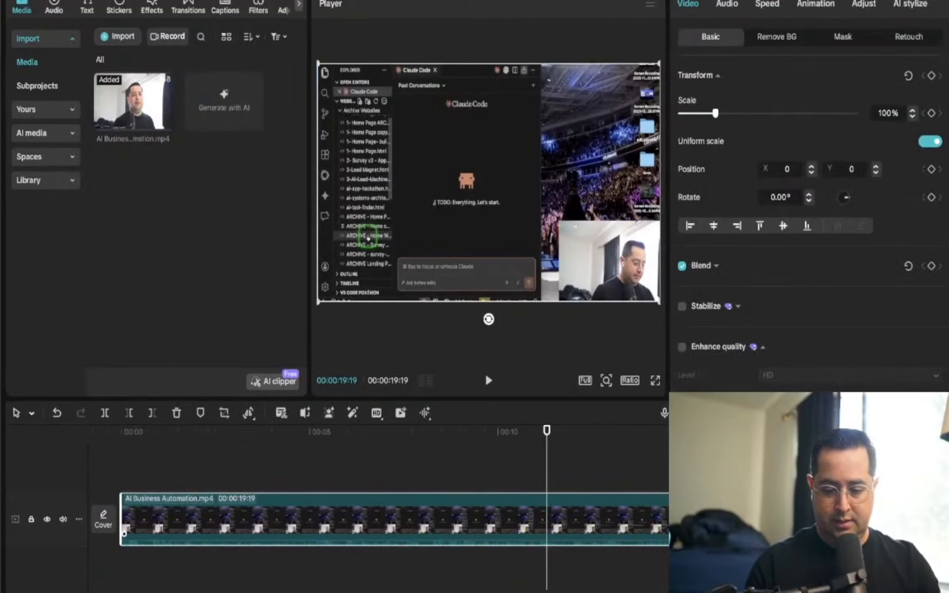
scroll(860, 514, "down", 3)
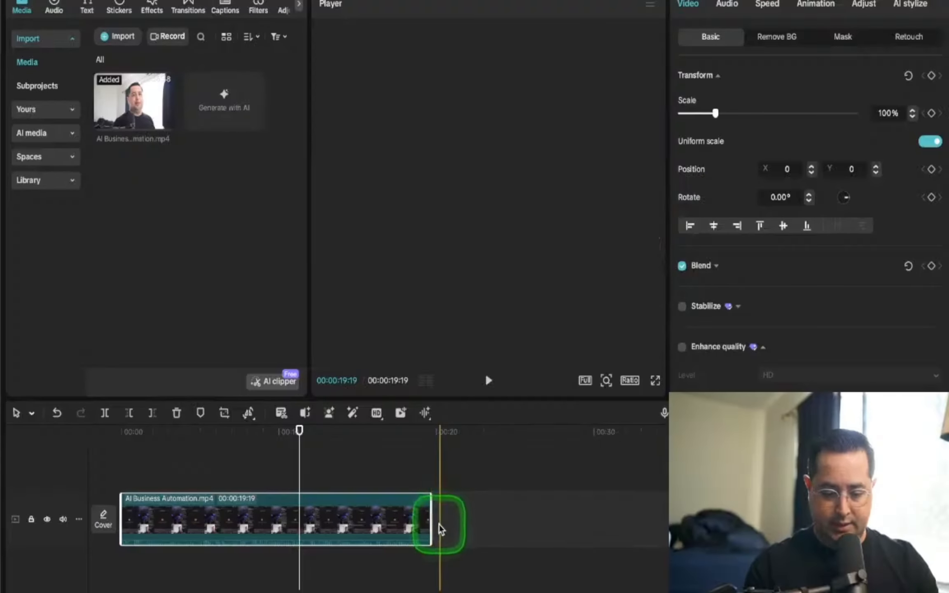
left_click_drag(430, 516, 893, 517)
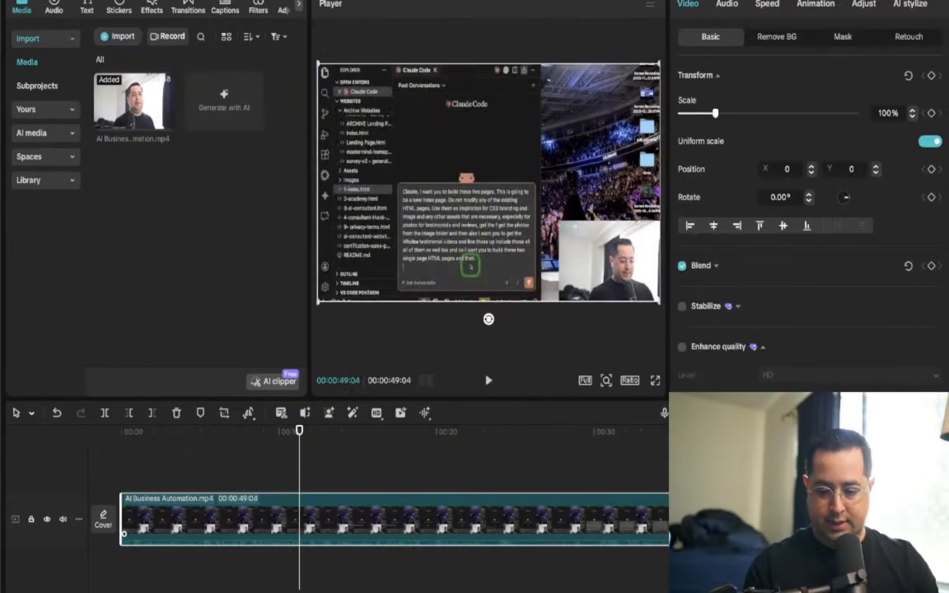
scroll(378, 509, "right", 5)
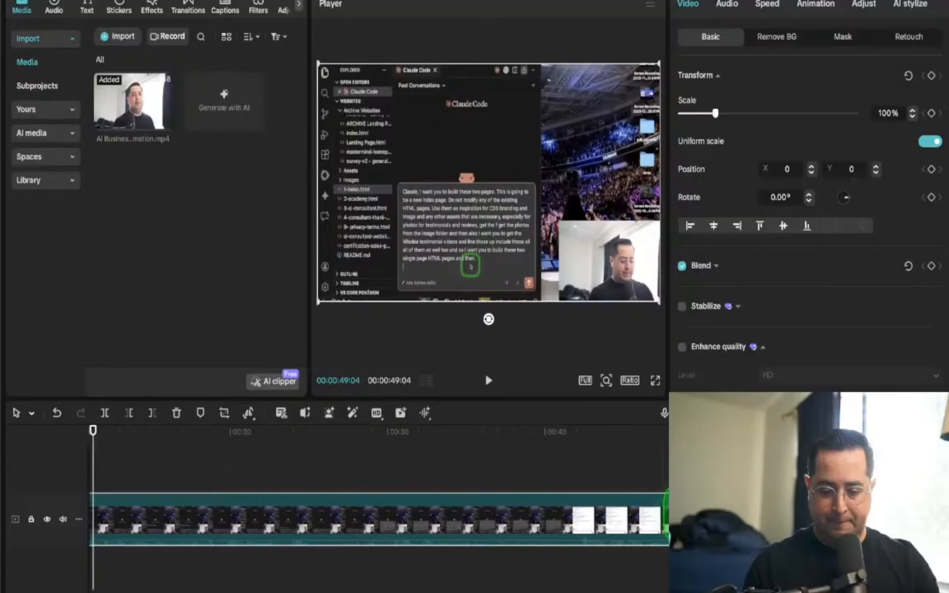
left_click_drag(685, 514, 83, 529)
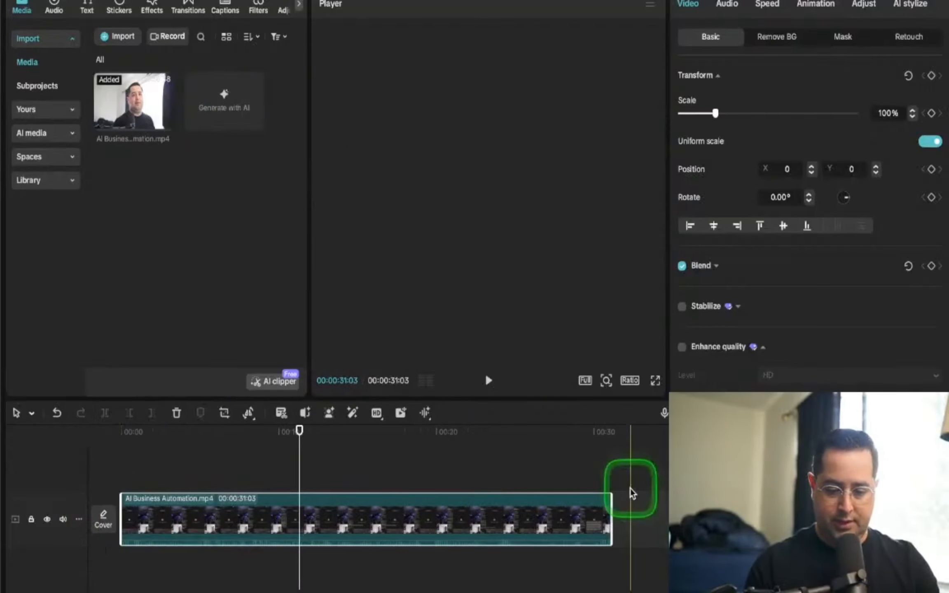
scroll(642, 472, "down", 5)
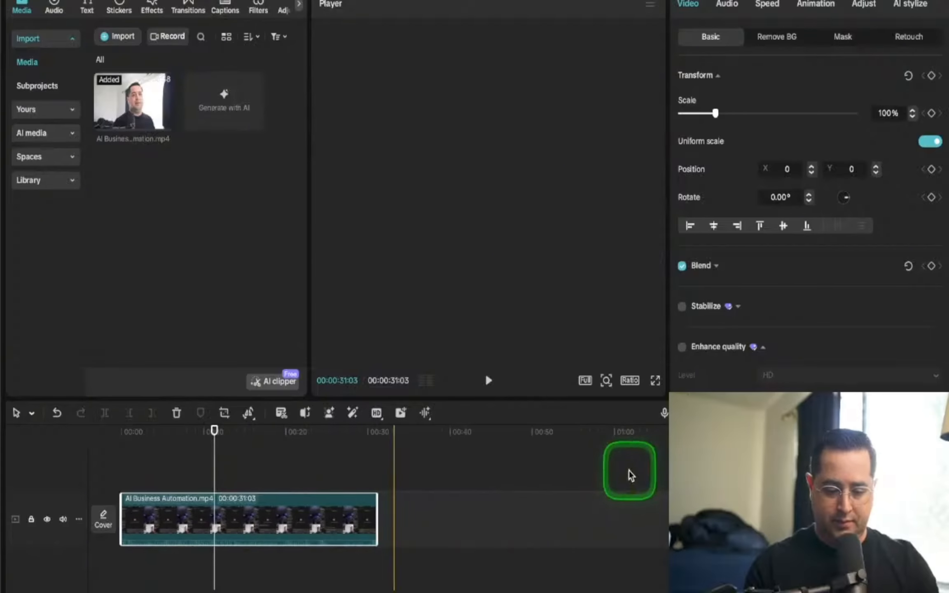
left_click_drag(377, 511, 859, 508)
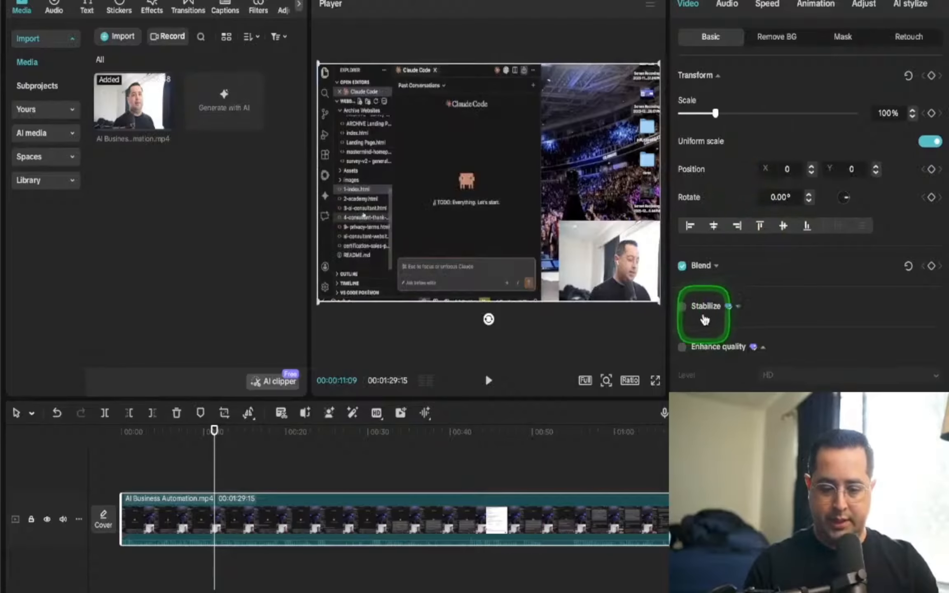
scroll(705, 320, "down", 10)
Turn on Normalize loudness at -23 LUFS in the clip's Audio settings.
scroll(712, 356, "up", 10)
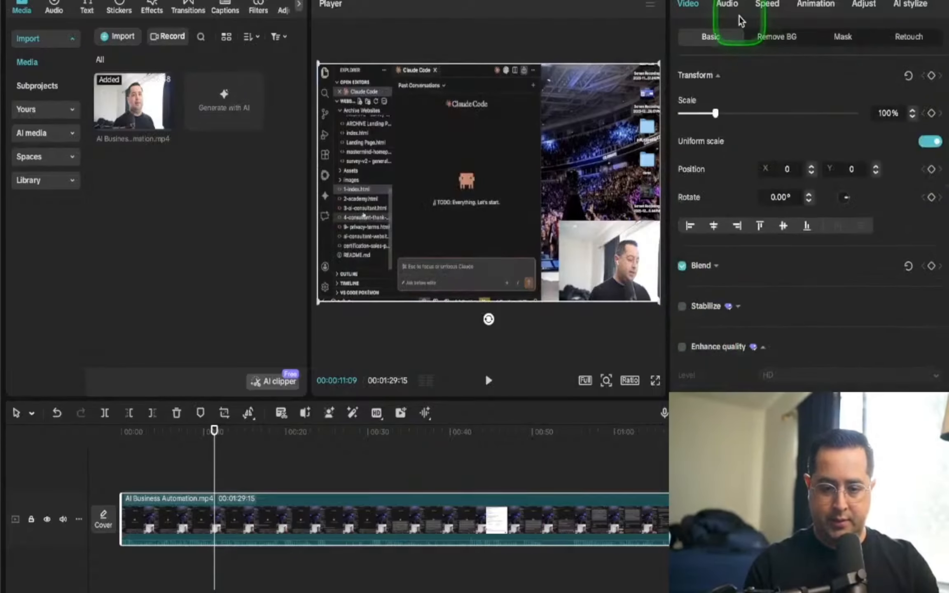
left_click(728, 6)
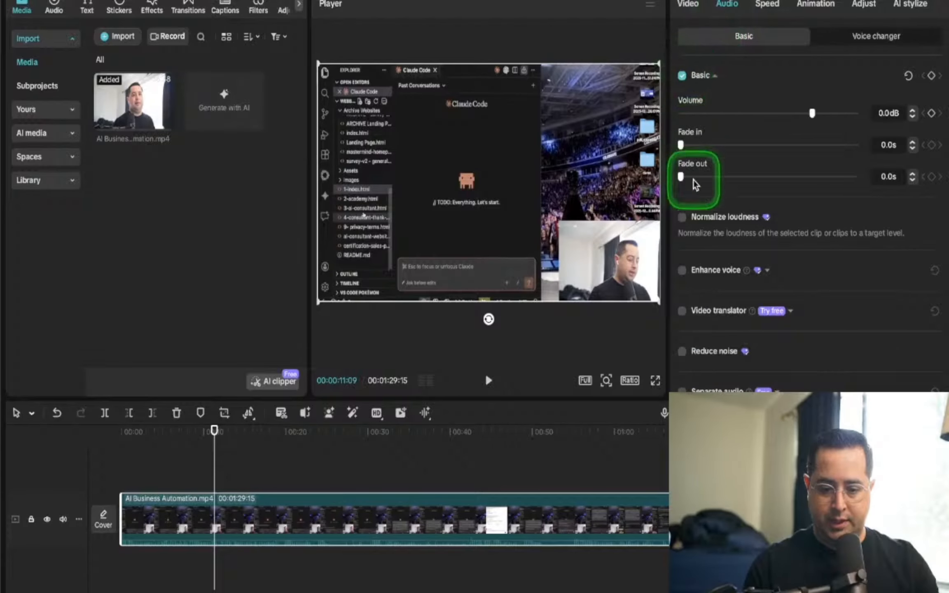
left_click(682, 217)
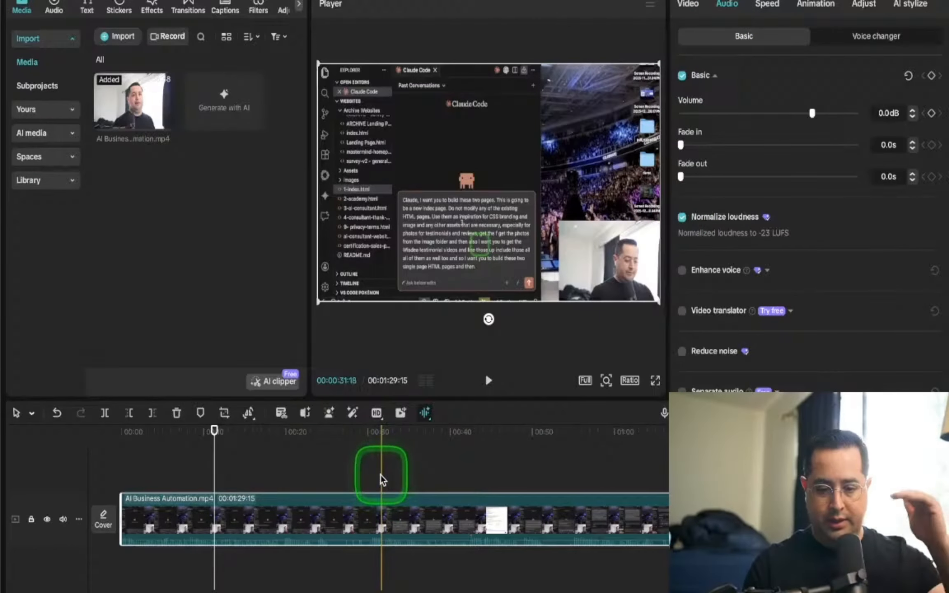
Play the clip from about 26 seconds to check the sound, then move to about 1:07.
left_click(342, 509)
key("space")
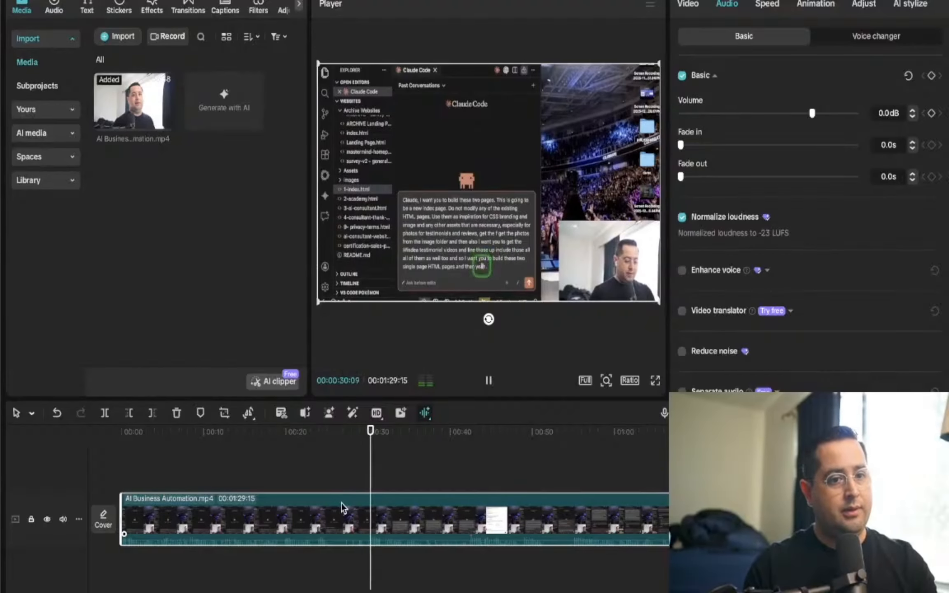
key("space")
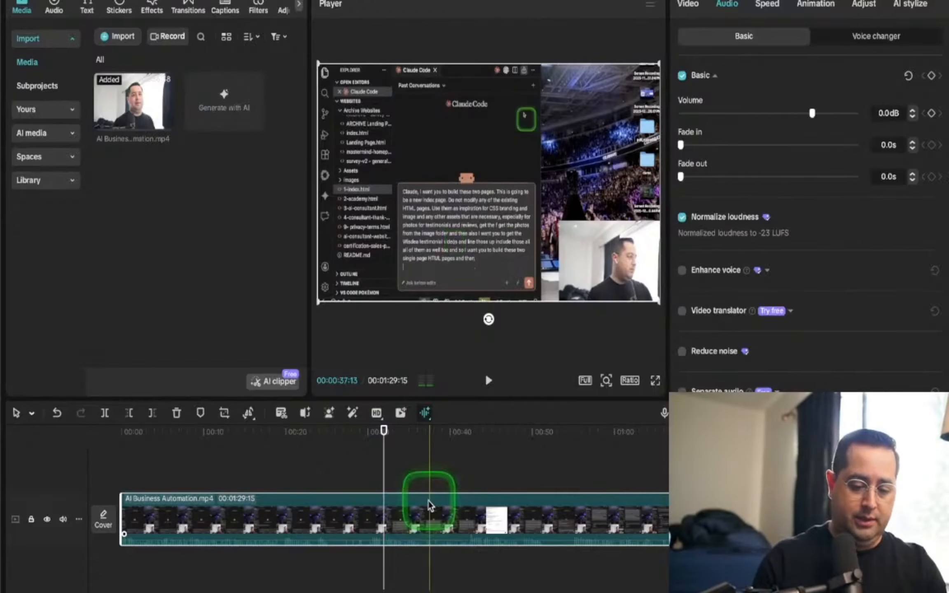
left_click(613, 480)
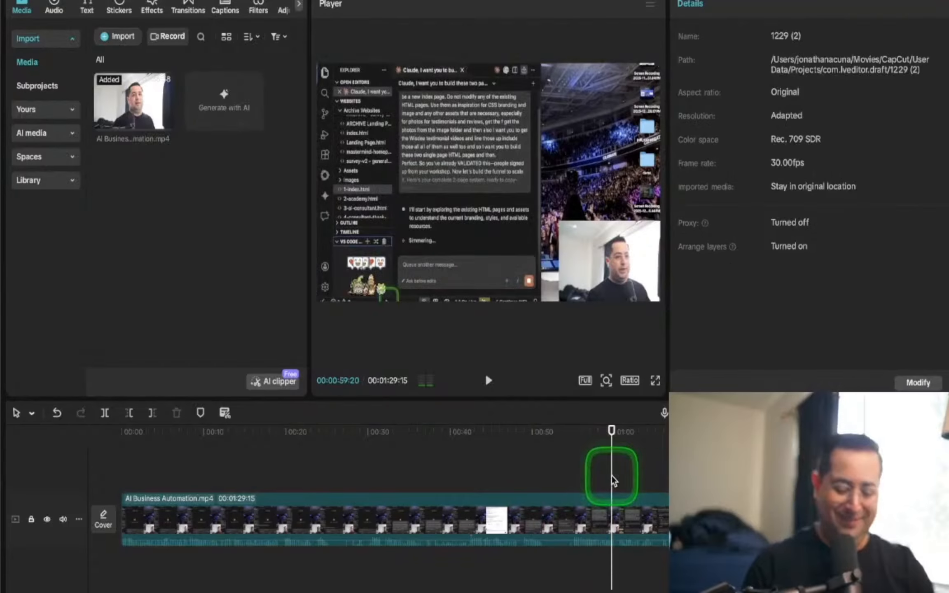
left_click(672, 472)
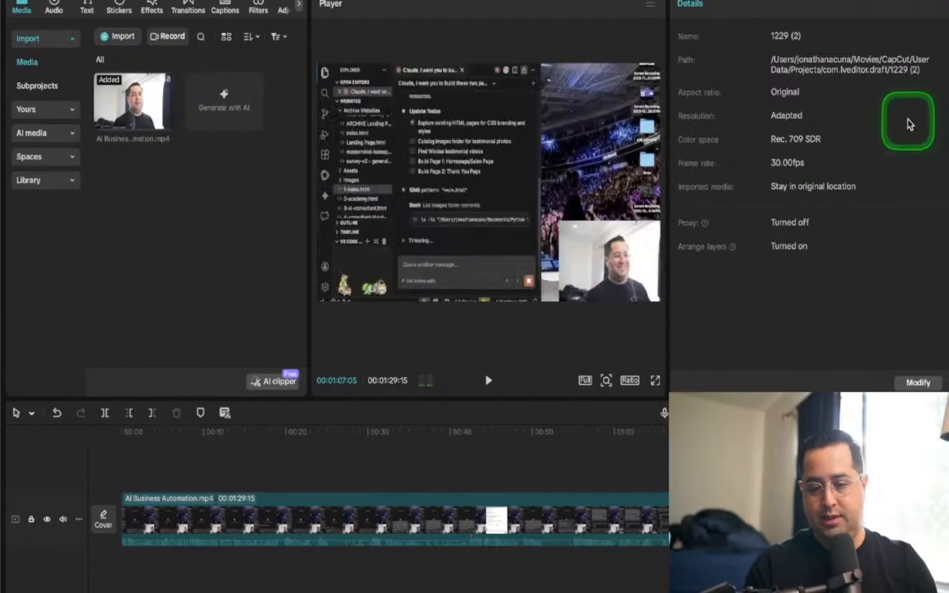
Set the export to Audio (MP3) only, with Video unticked.
left_click(924, 4)
scroll(524, 209, "down", 5)
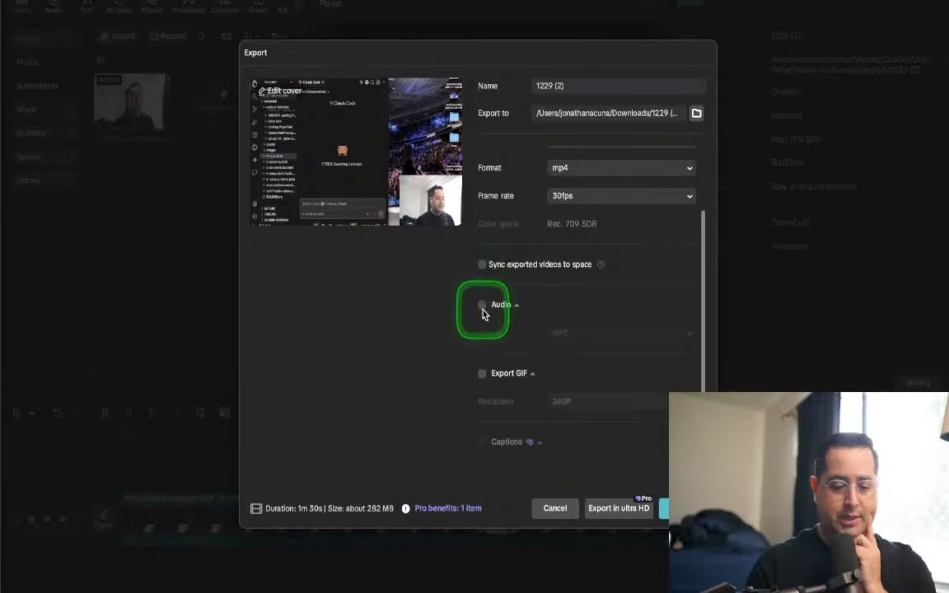
left_click(482, 306)
scroll(484, 313, "up", 5)
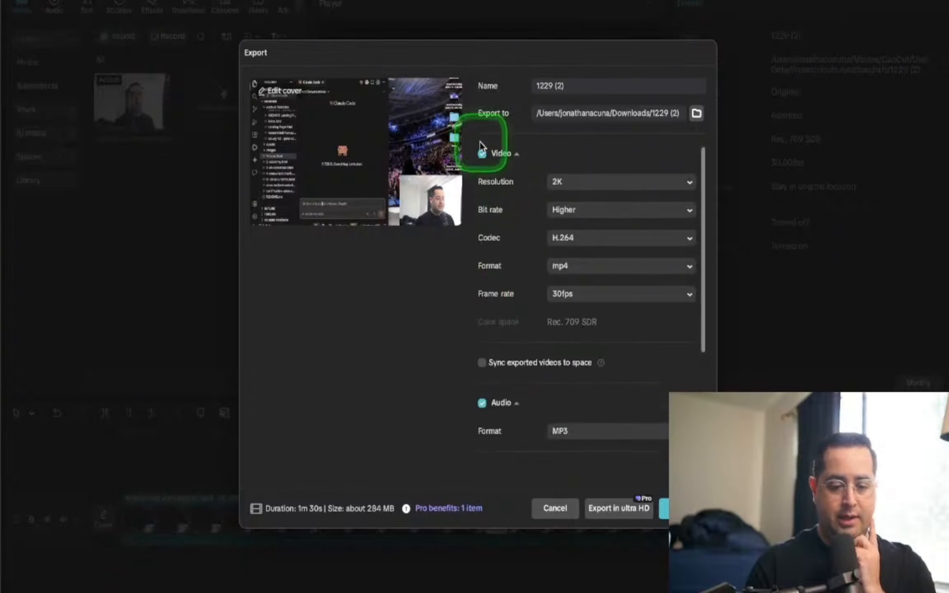
left_click(483, 154)
Name the file 'audio', export it to Downloads, and close the project.
triple_click(560, 86)
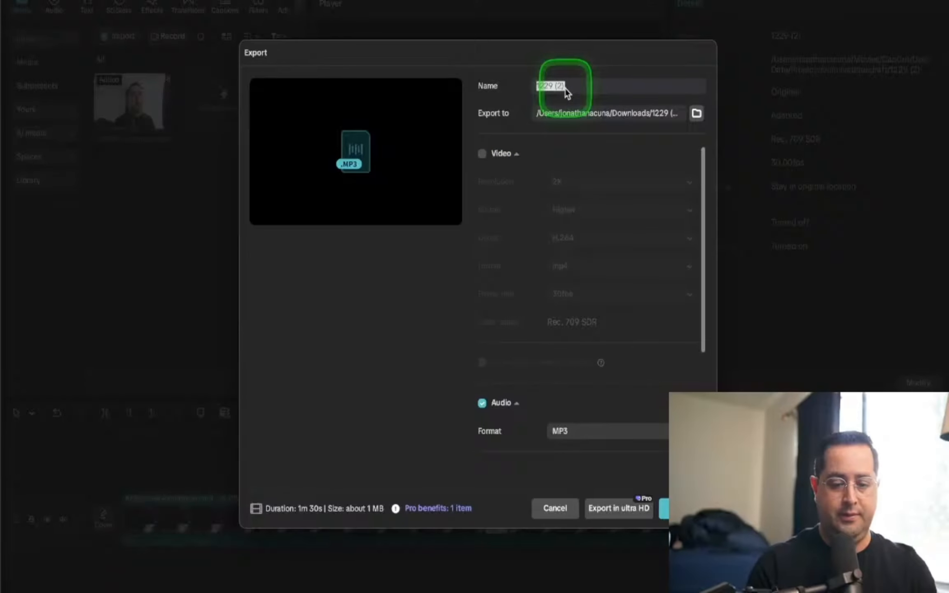
type("audio")
scroll(642, 321, "down", 5)
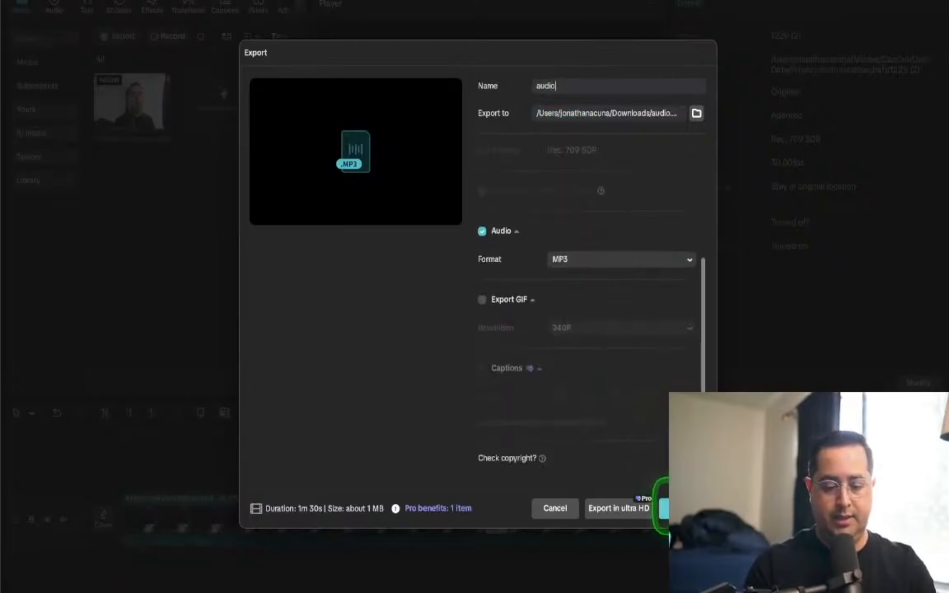
left_click(662, 507)
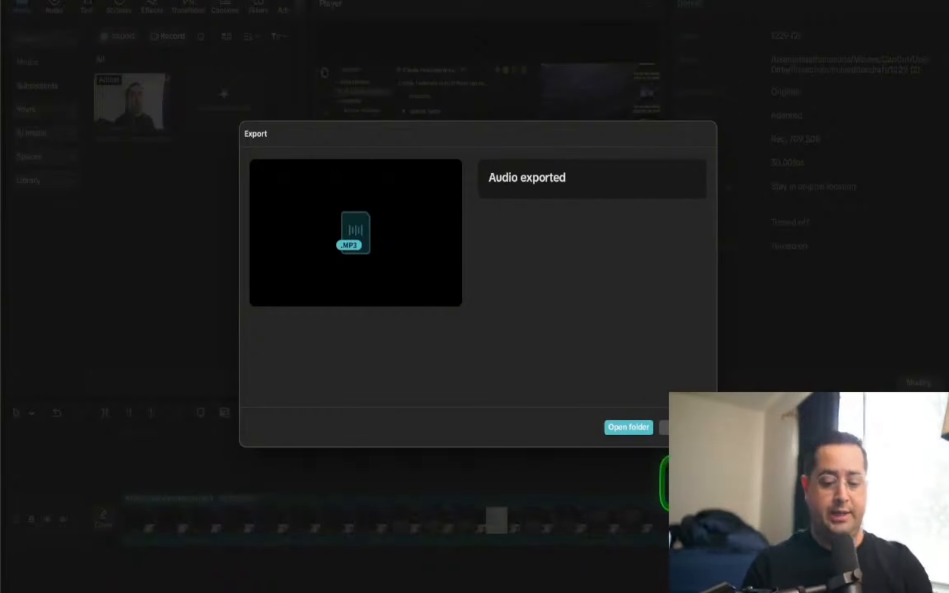
left_click(664, 427)
left_click(460, 456)
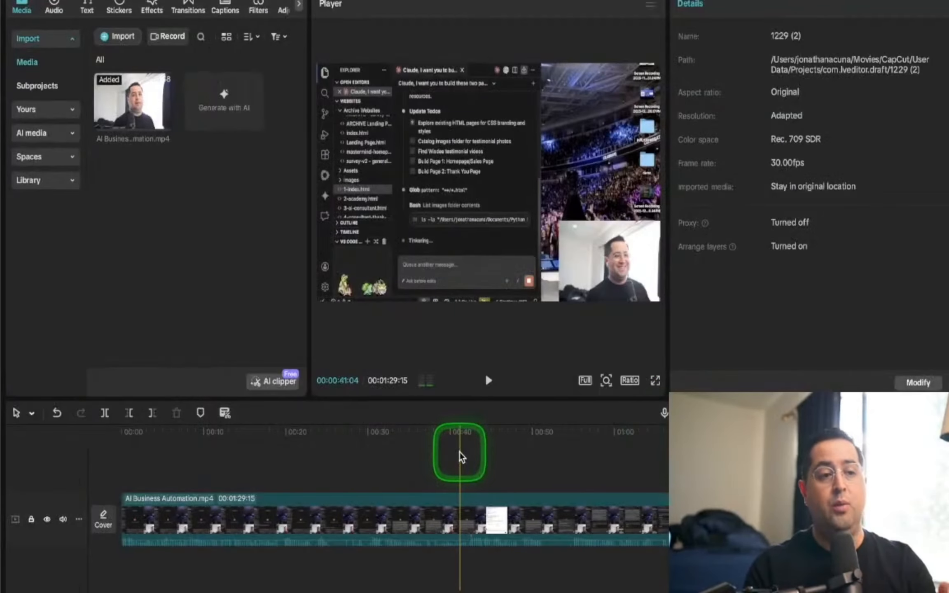
key("super+w")
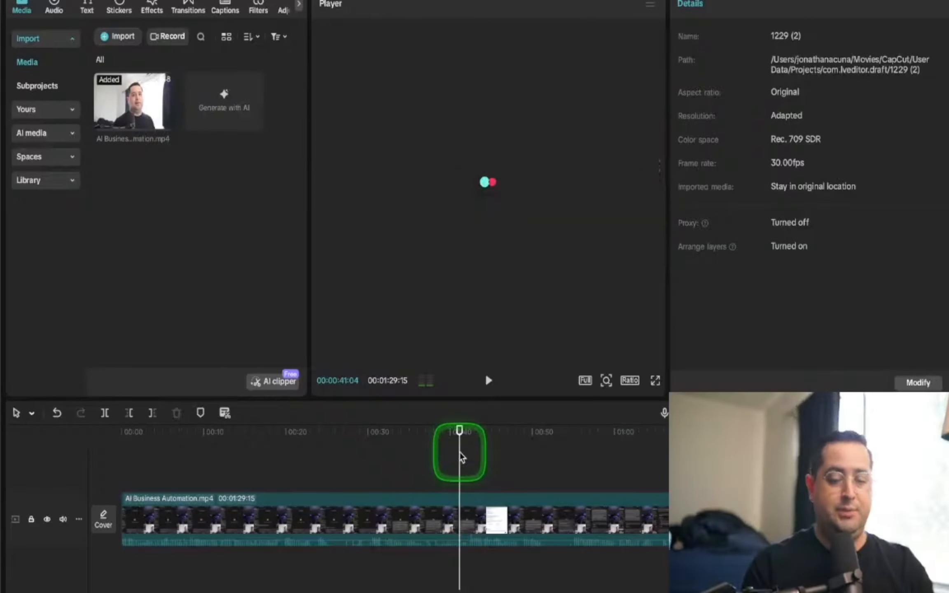
Upload audio.MP3 (1.37 MB) from Downloads as the clone sample: 1min 29s, rated Good.
left_click(95, 5)
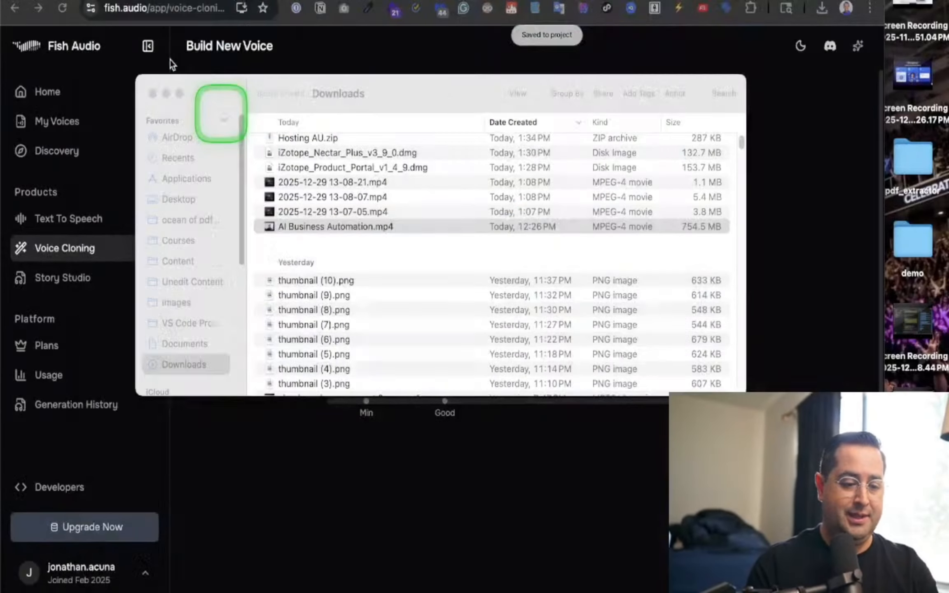
scroll(339, 325, "up", 2)
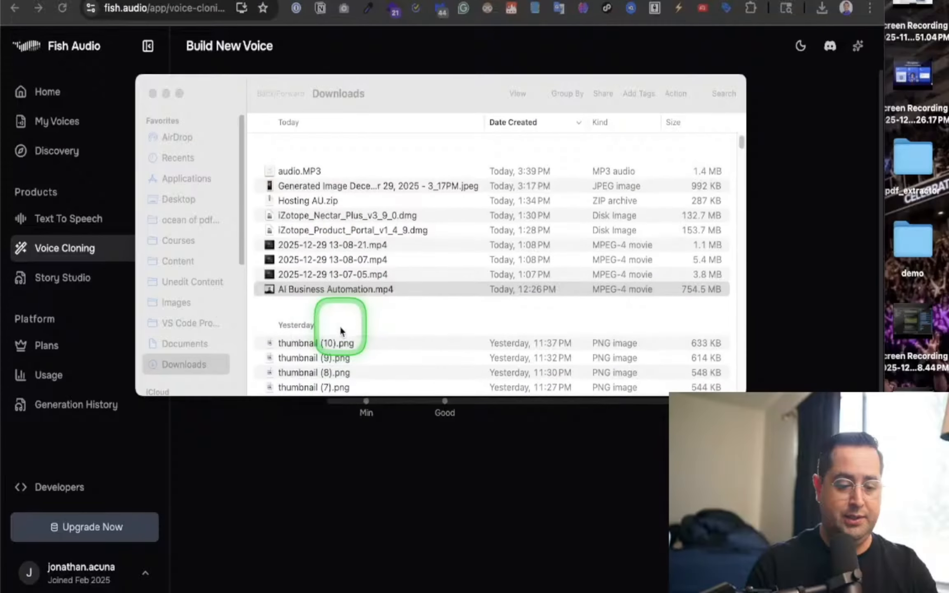
left_click(329, 145)
left_click(410, 448)
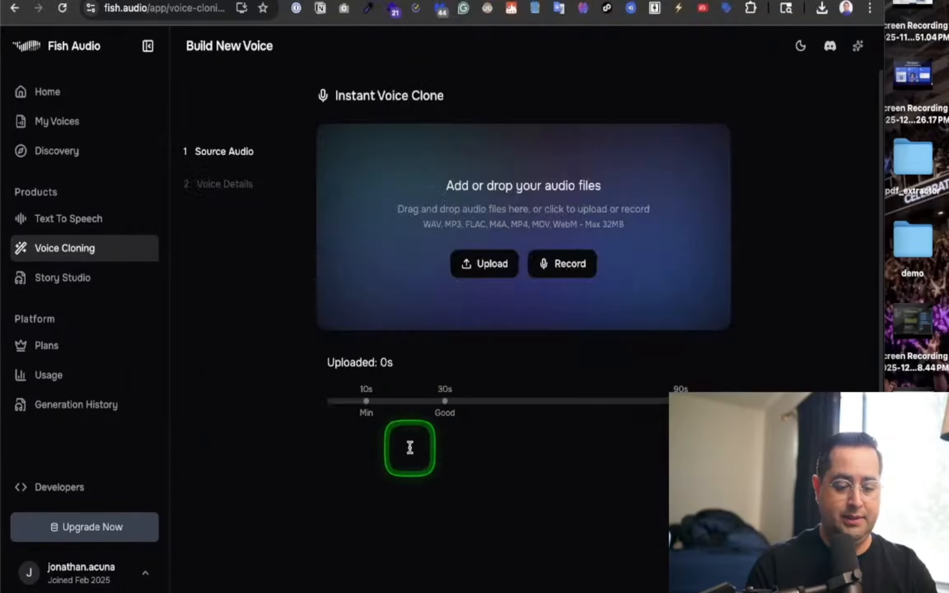
left_click(486, 283)
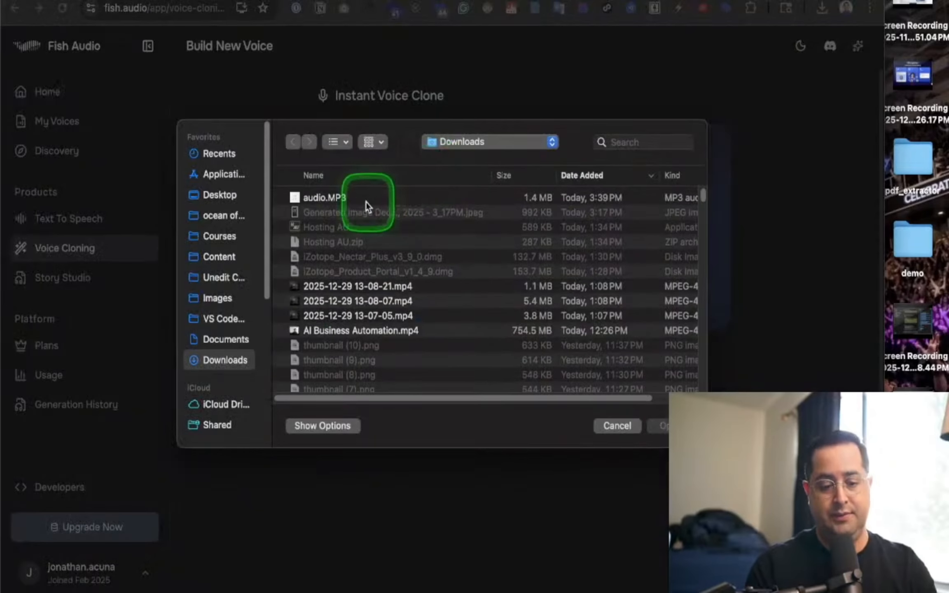
left_click(353, 200)
double_click(353, 199)
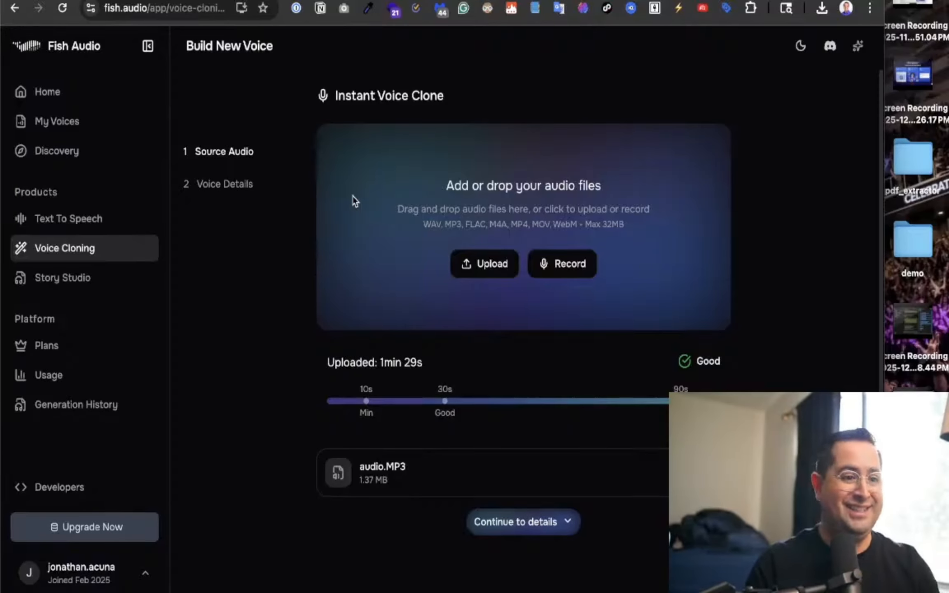
left_click(419, 302)
scroll(419, 303, "down", 1)
left_click(518, 507)
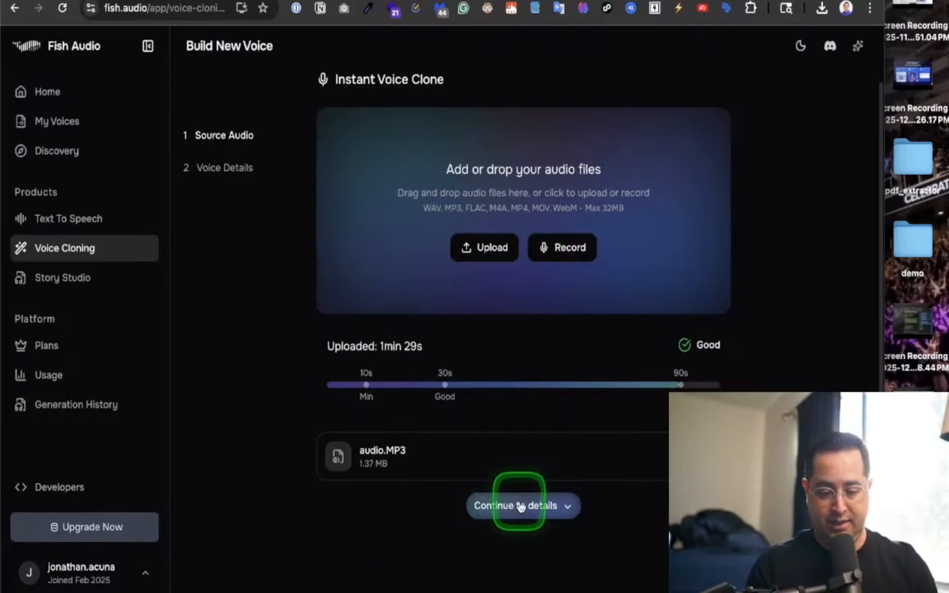
On the voice details step, enter the user's full name as the voice name.
scroll(518, 506, "down", 1)
left_click(523, 478)
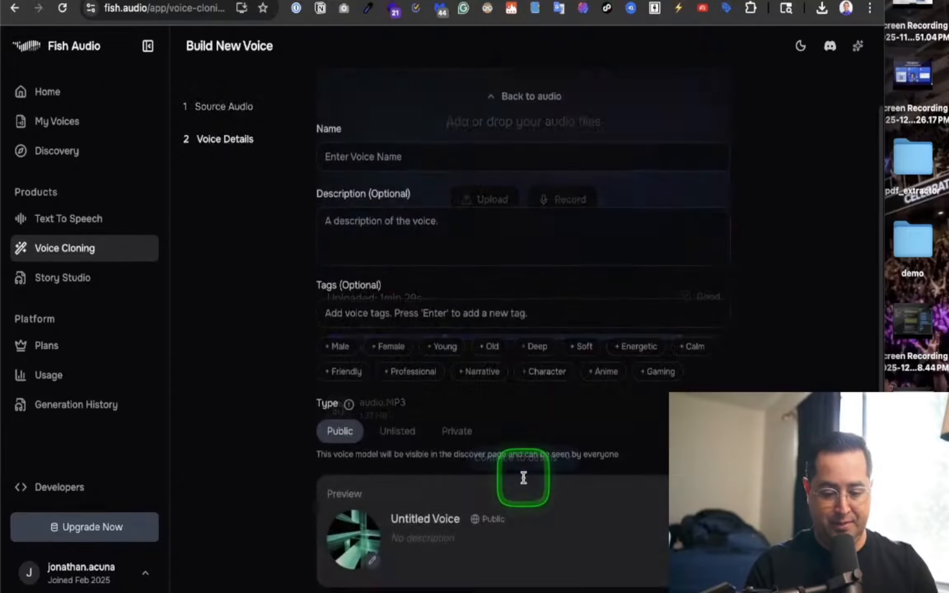
left_click(398, 154)
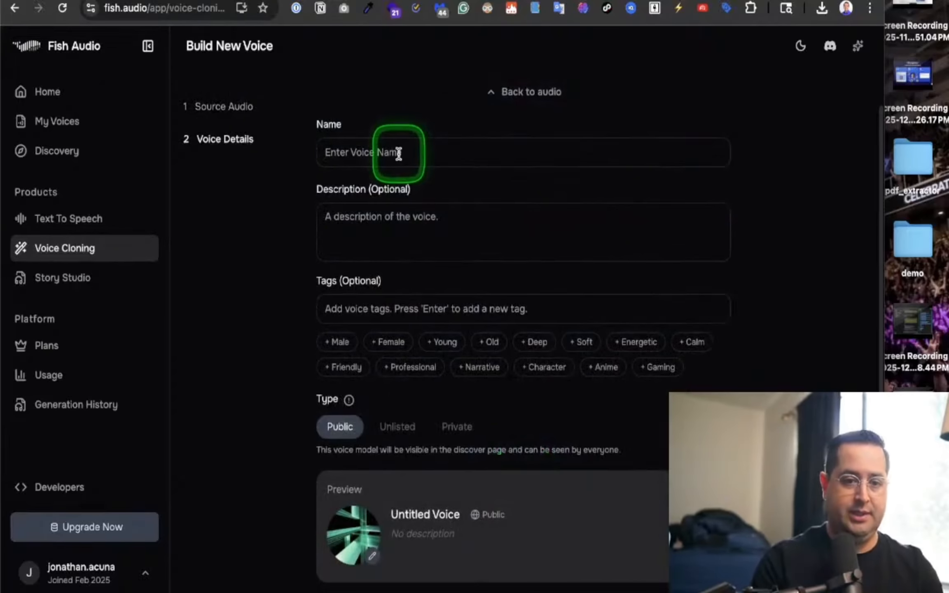
type("Jonathan Acuña")
left_click(429, 248)
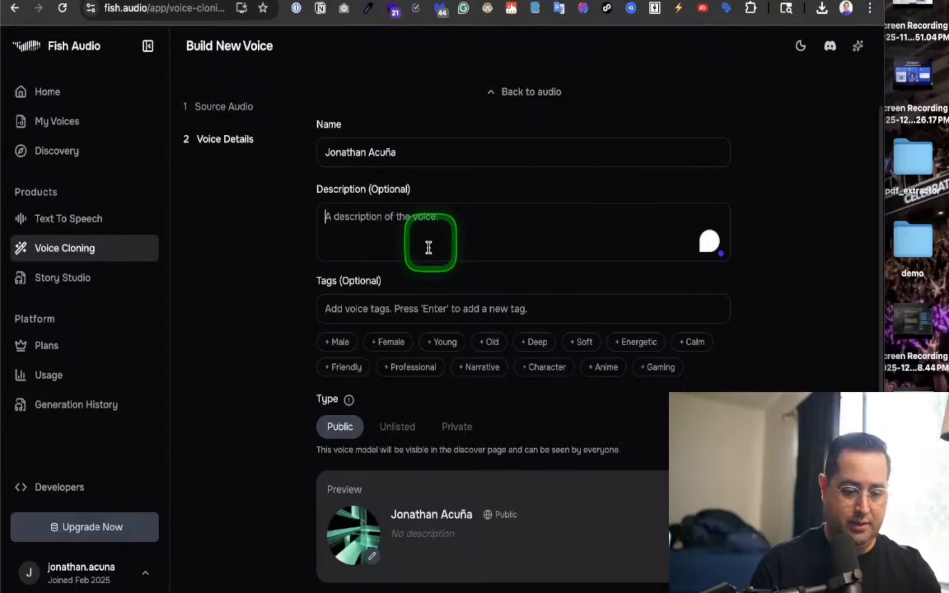
Keep the voice Public after Unlisted proves locked, and confirm having rights to the voice.
left_click(403, 427)
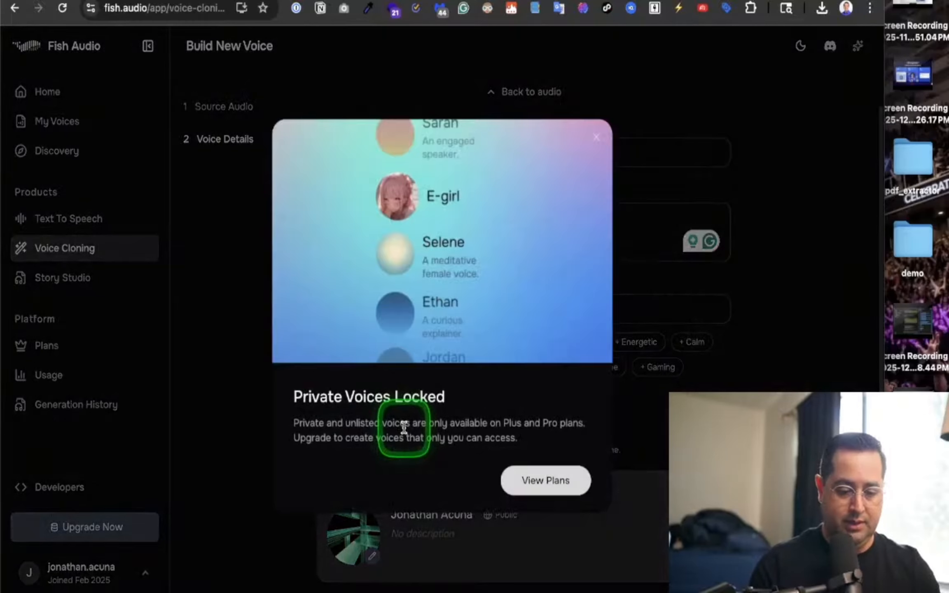
left_click(596, 137)
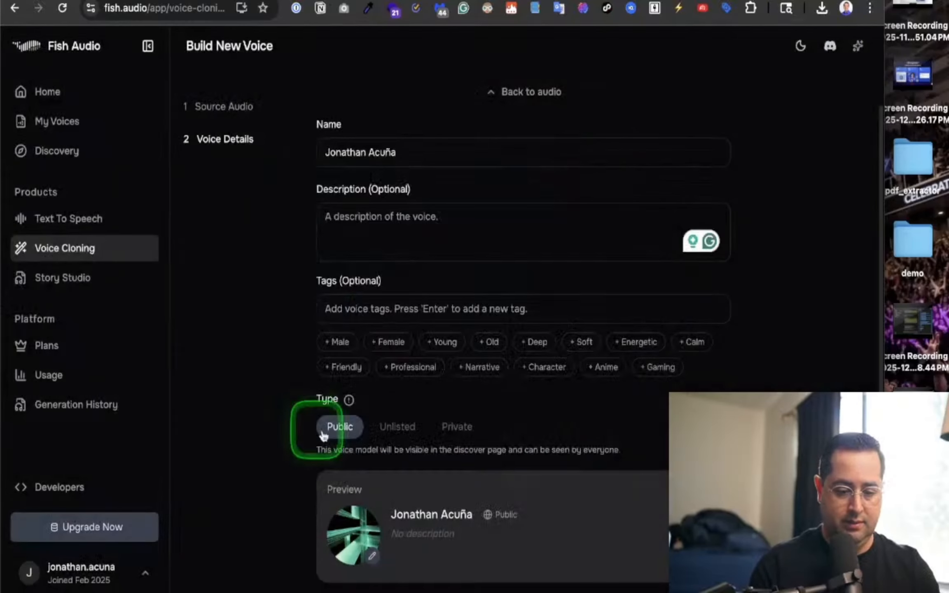
scroll(451, 424, "down", 3)
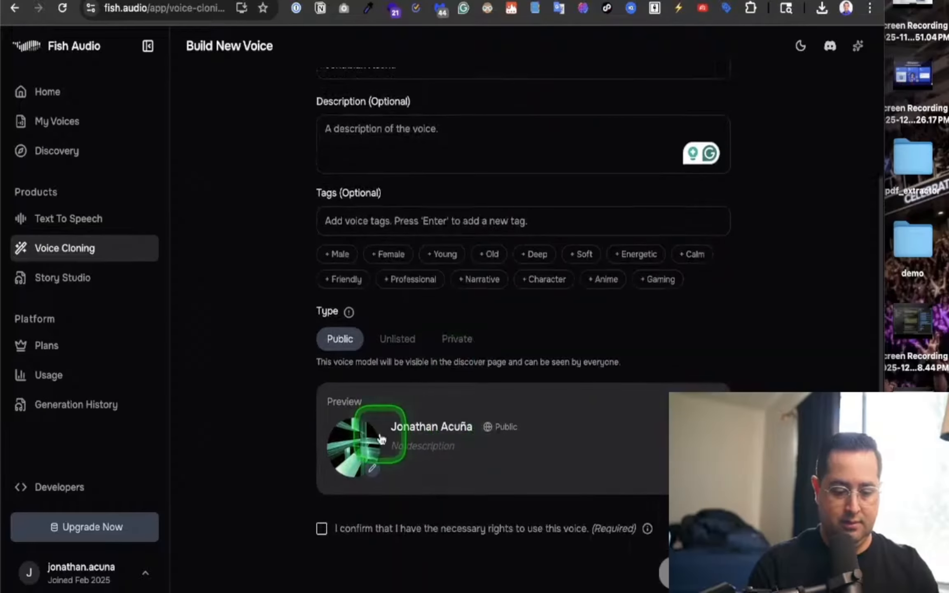
left_click(484, 535)
left_click(676, 571)
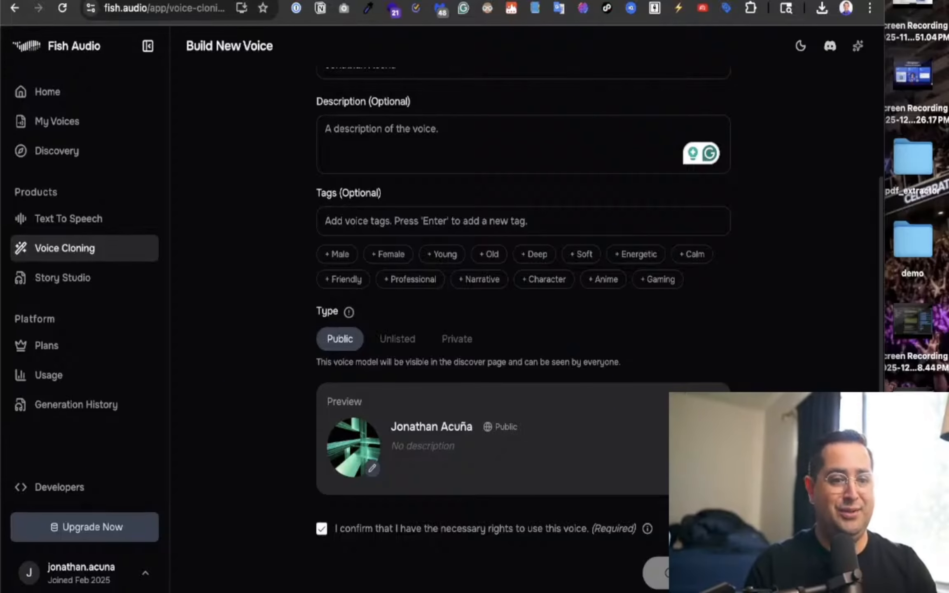
Create the voice model, opening its Public English page with a 0:13 sample.
left_click(687, 419)
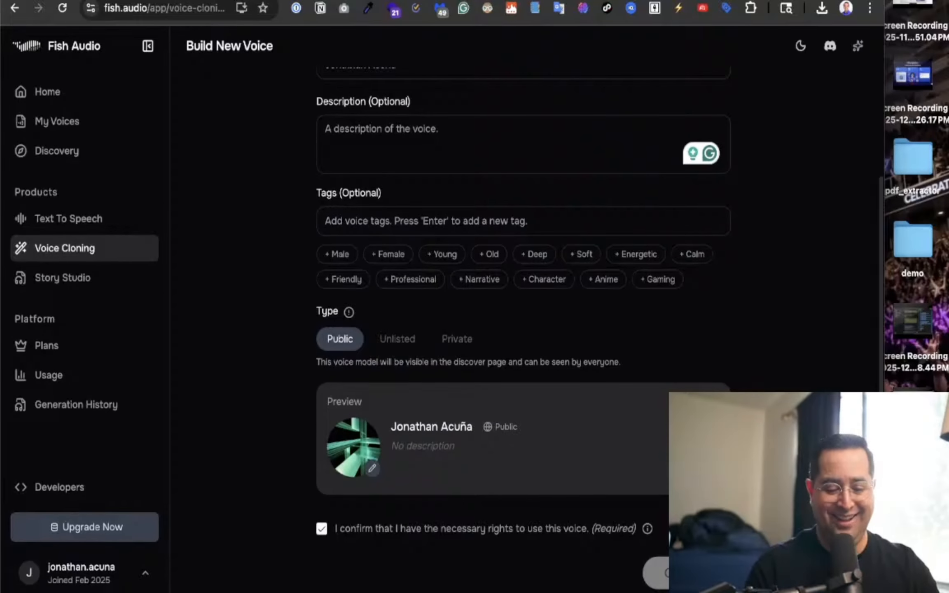
left_click(572, 469)
scroll(580, 473, "up", 4)
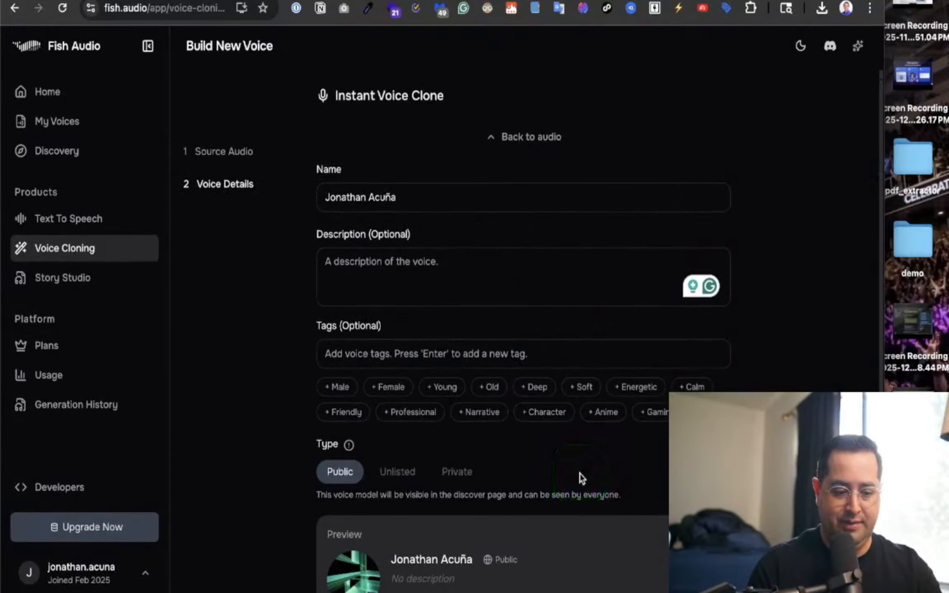
scroll(580, 474, "down", 4)
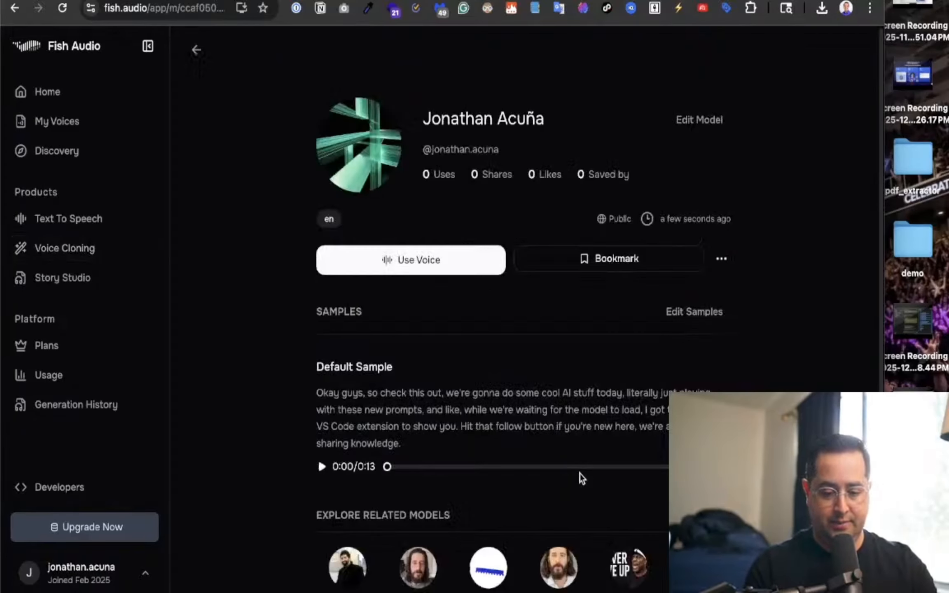
Load the new cloned voice into Text to Speech with the Claude Code script.
left_click(547, 300)
left_click(447, 270)
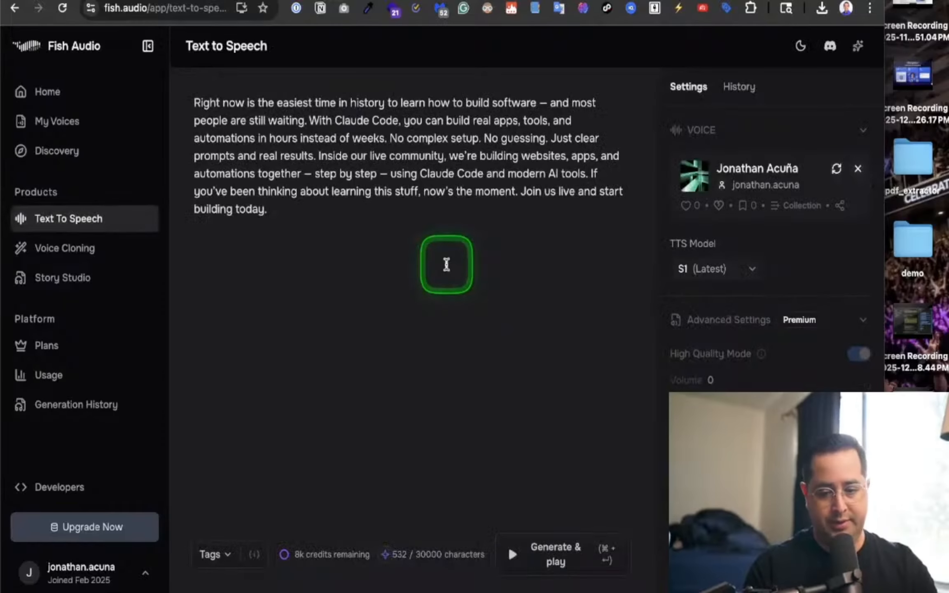
left_click(446, 265)
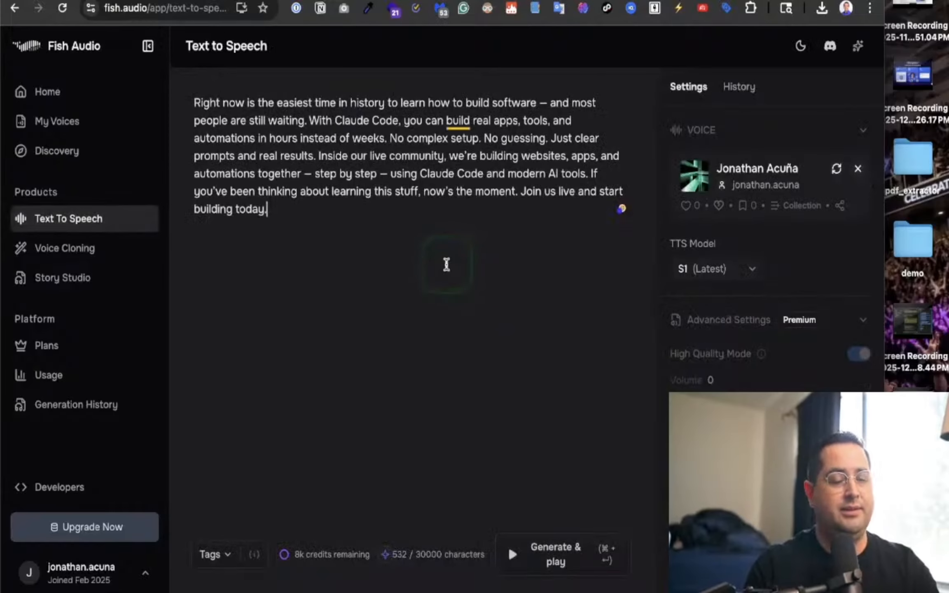
Generate speech from the 532-character script on S1, dismissing the Choose Your Plan offer and retrying.
left_click(511, 555)
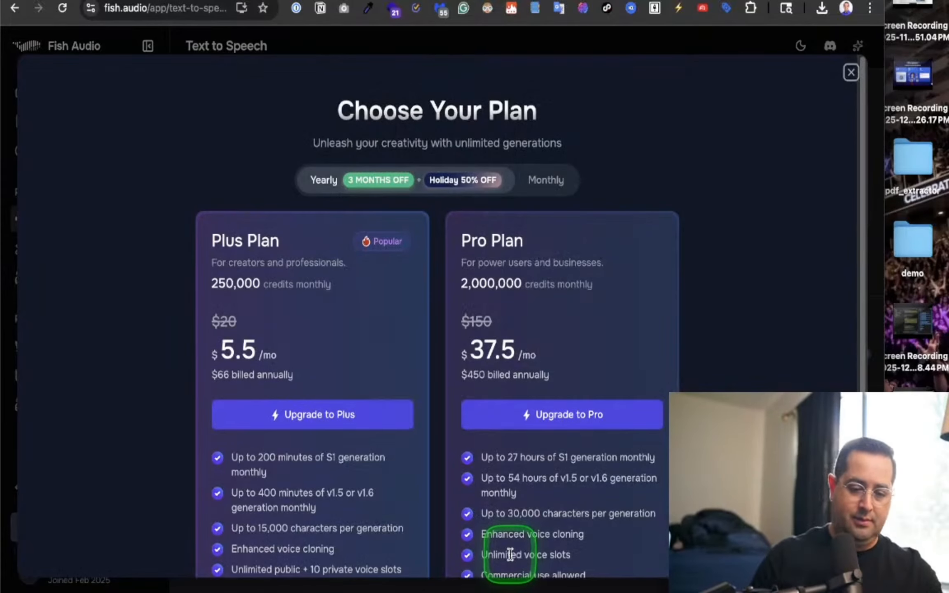
left_click(851, 72)
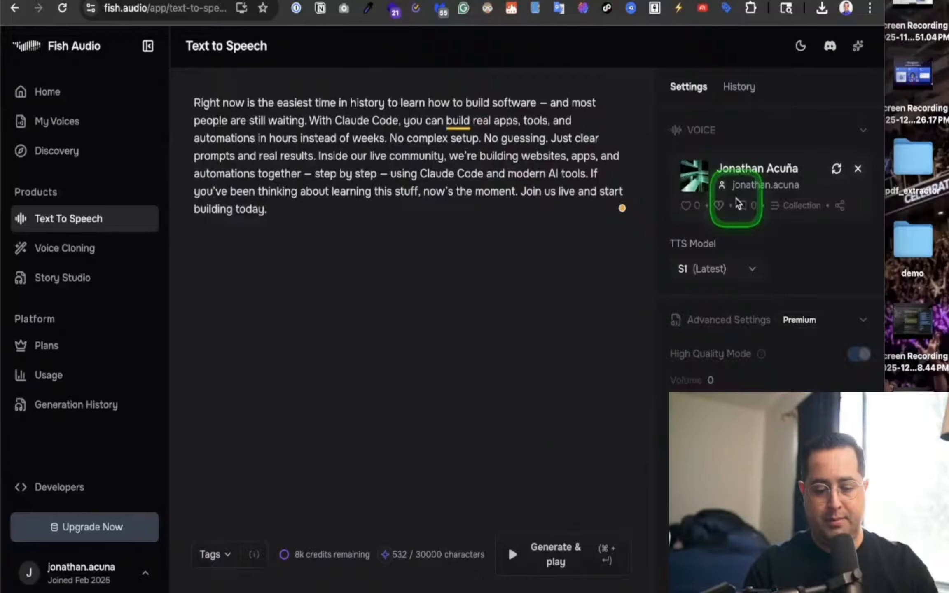
left_click(538, 561)
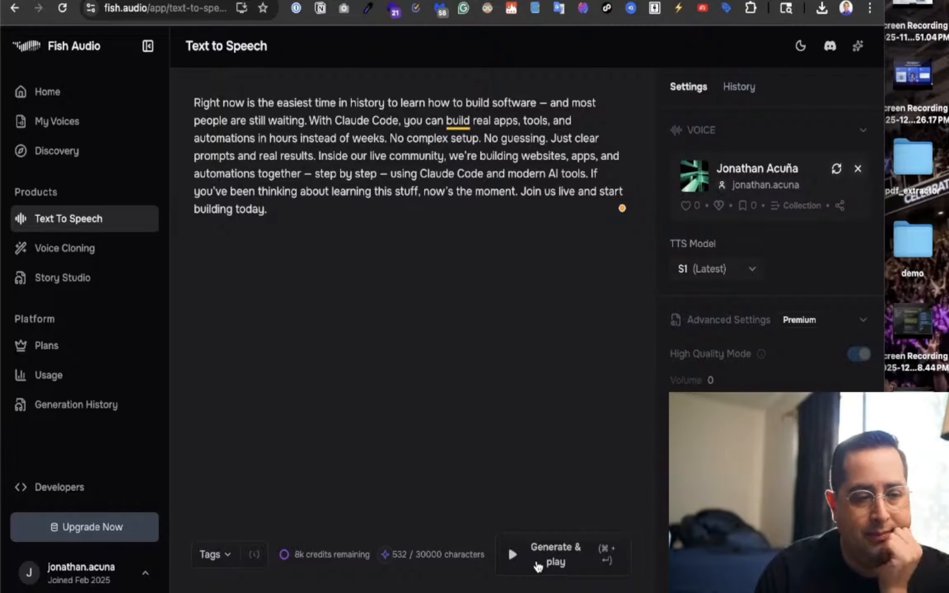
left_click(515, 544)
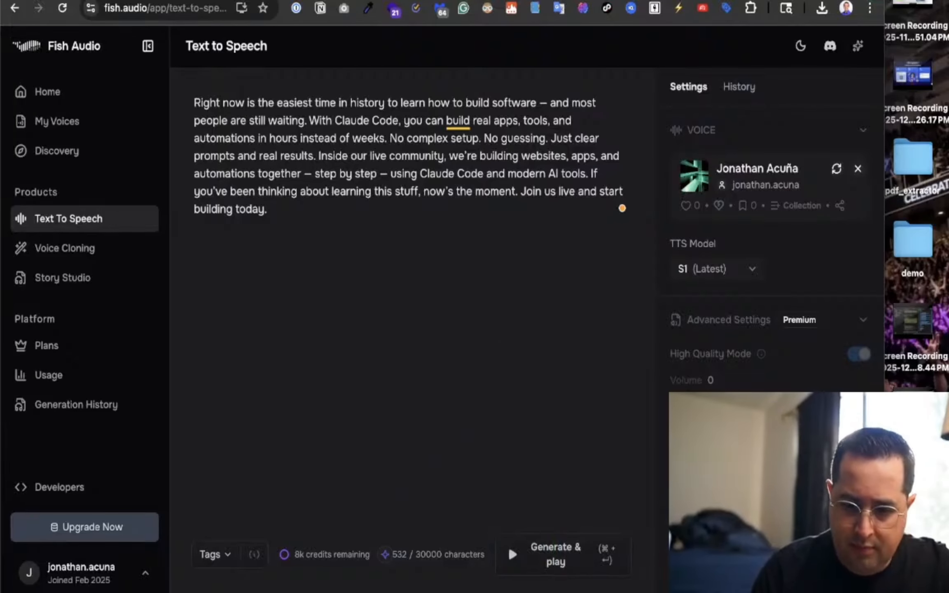
left_click(851, 1)
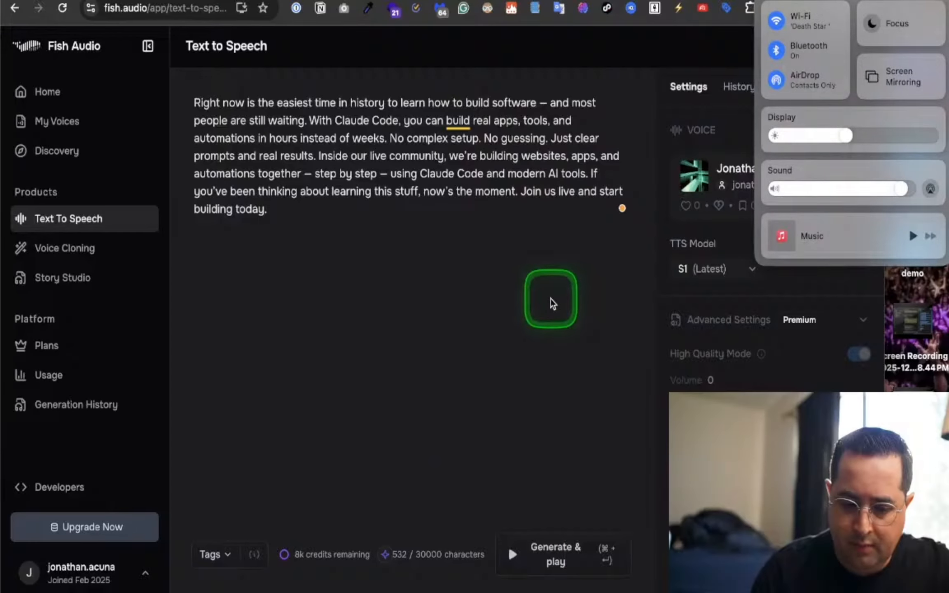
left_click(552, 304)
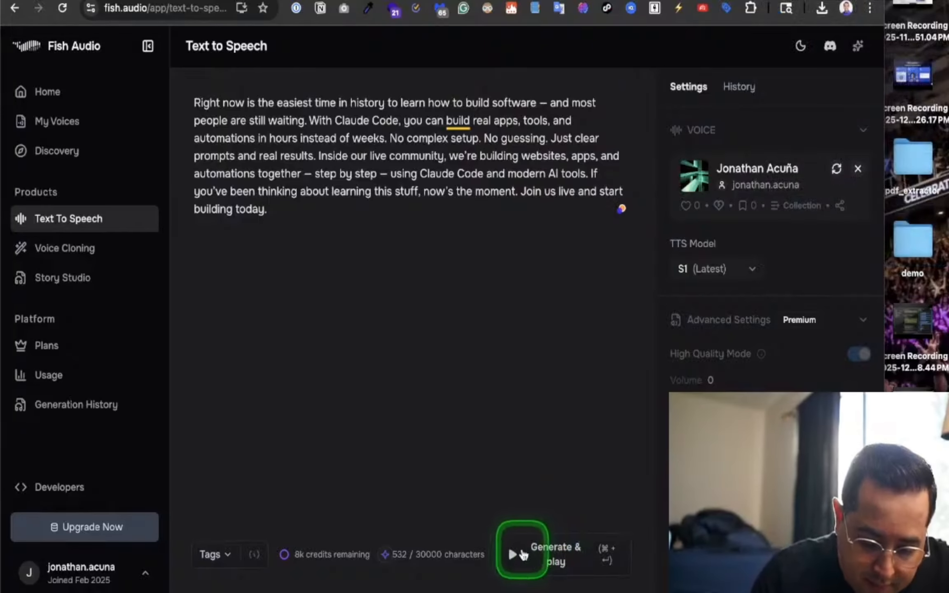
left_click(518, 554)
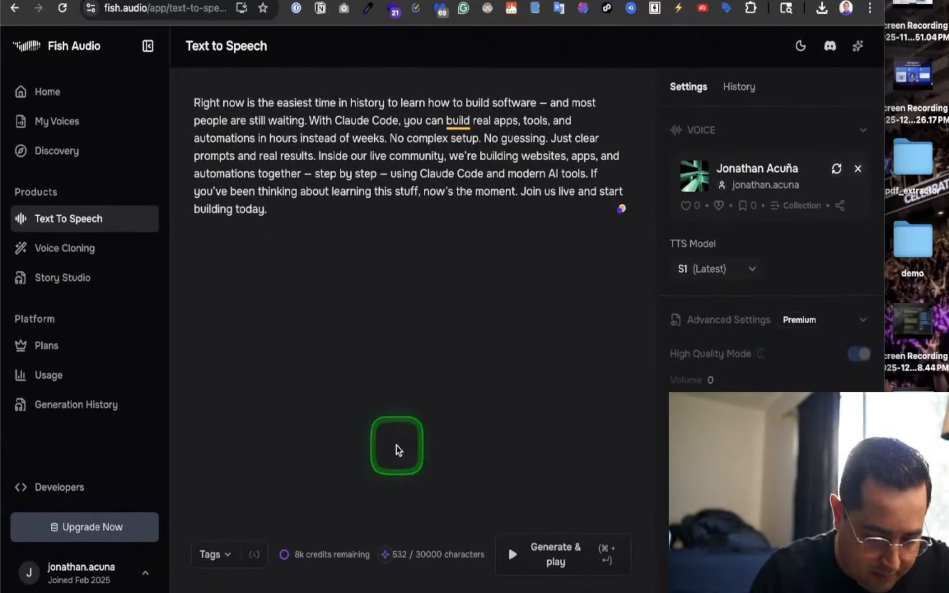
mouse_move(324, 548)
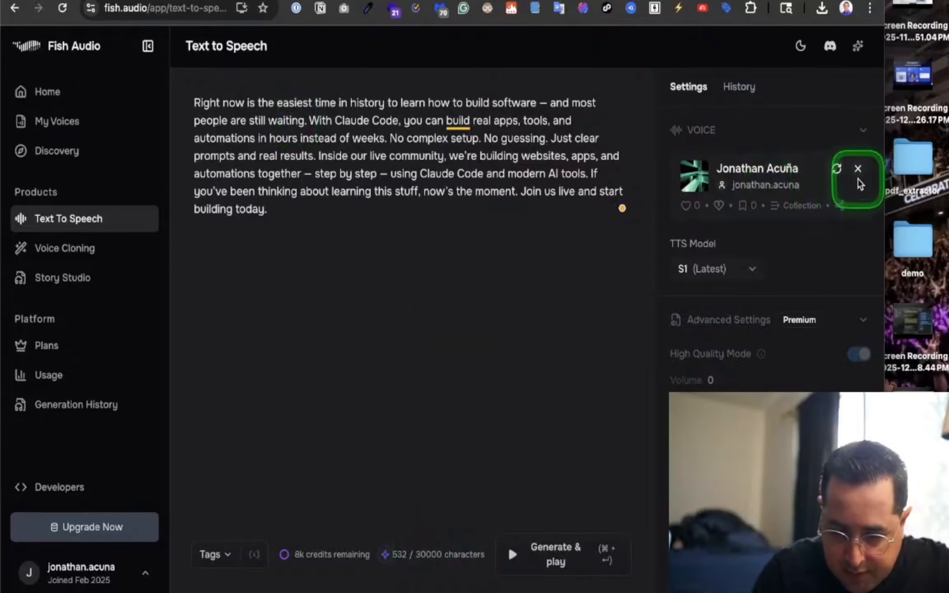
scroll(801, 288, "down", 1)
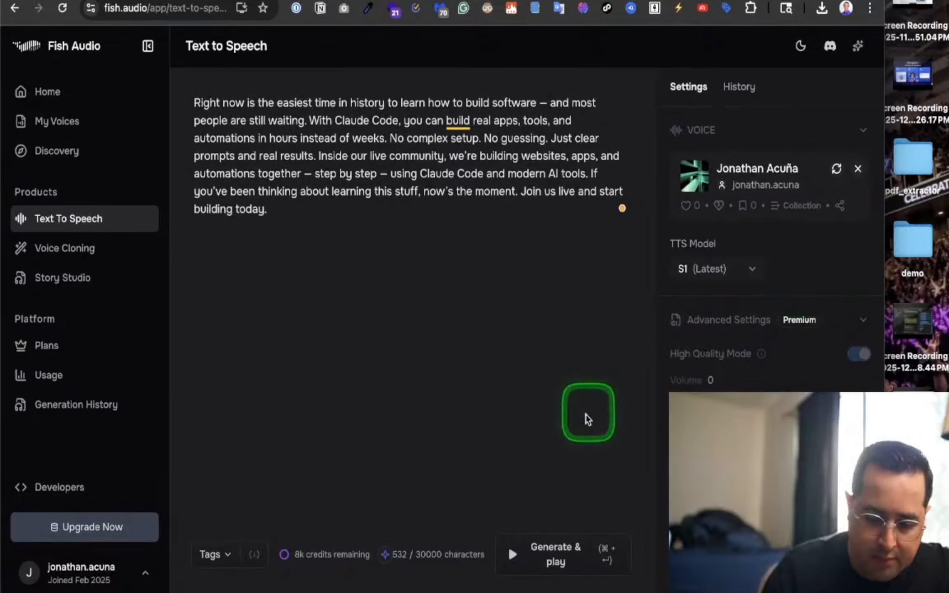
left_click(508, 562)
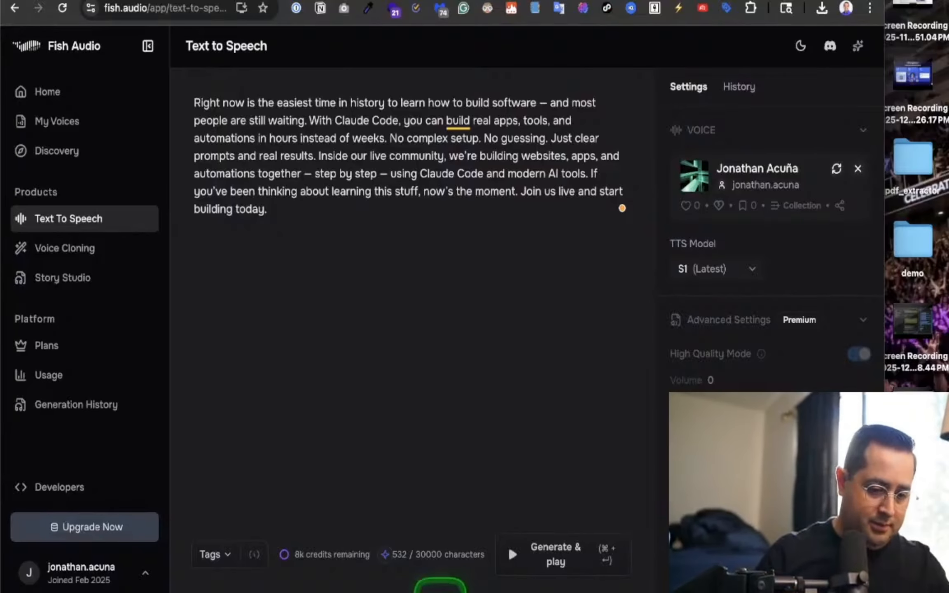
left_click(398, 389)
Generate and play a 14-second test clip of the sample text in the cloned voice.
key("super+a")
left_click(398, 389)
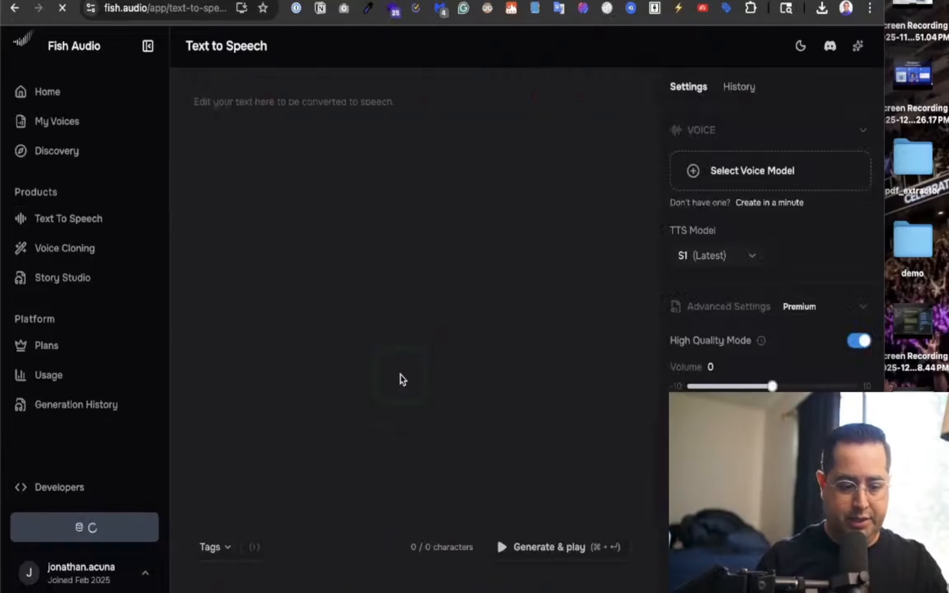
left_click(415, 188)
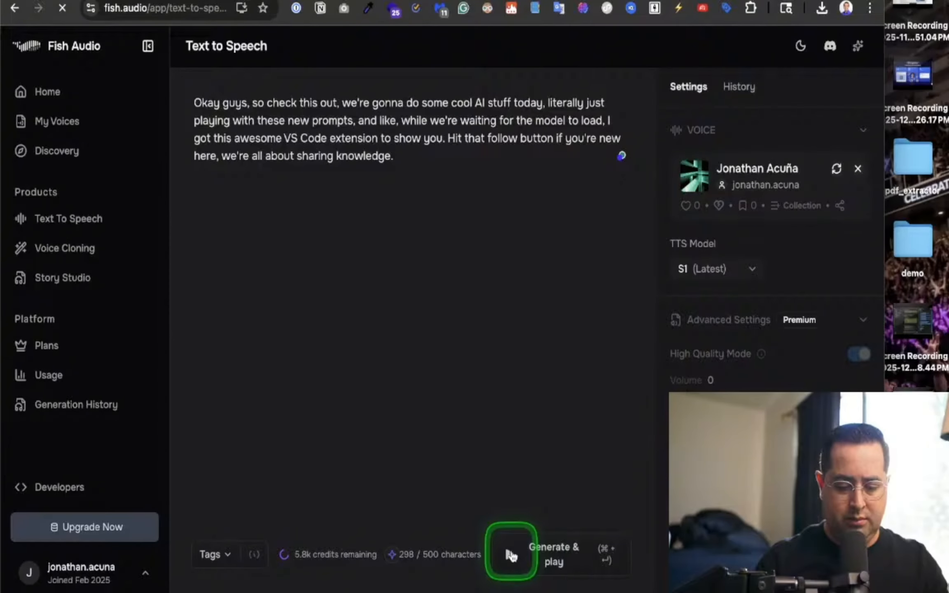
left_click(511, 554)
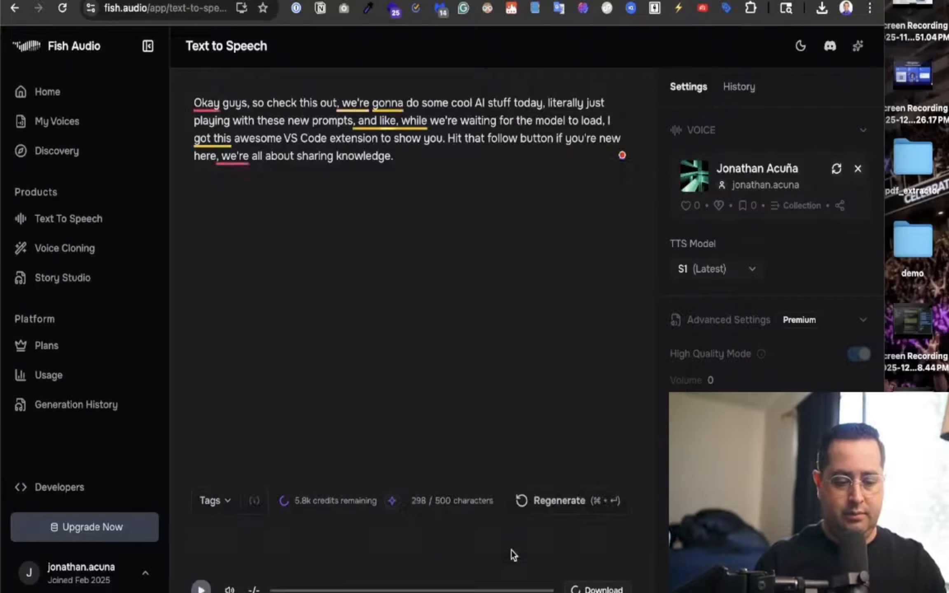
left_click(515, 554)
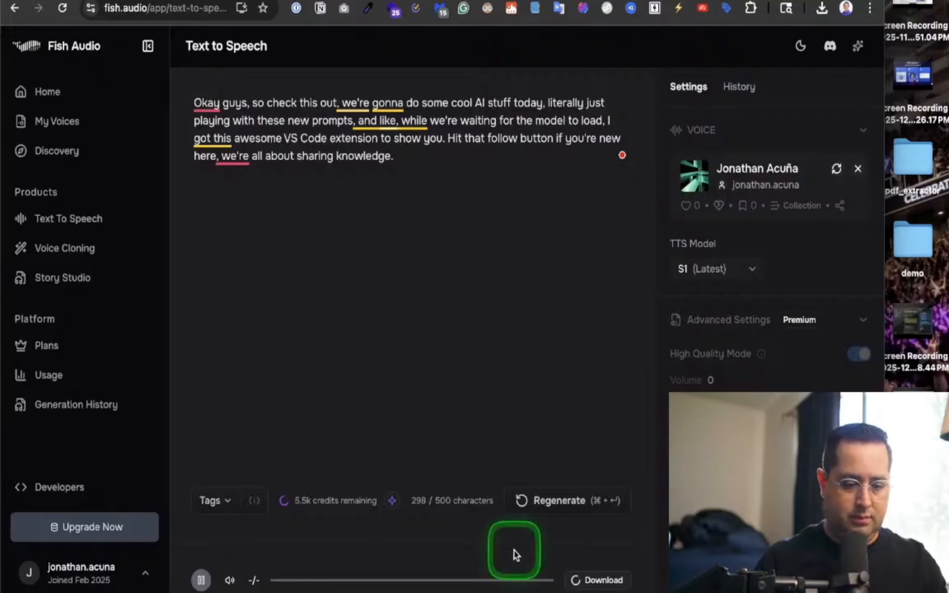
left_click(201, 579)
Clear all the sample text so the box reads 0/500 characters.
left_click(343, 298)
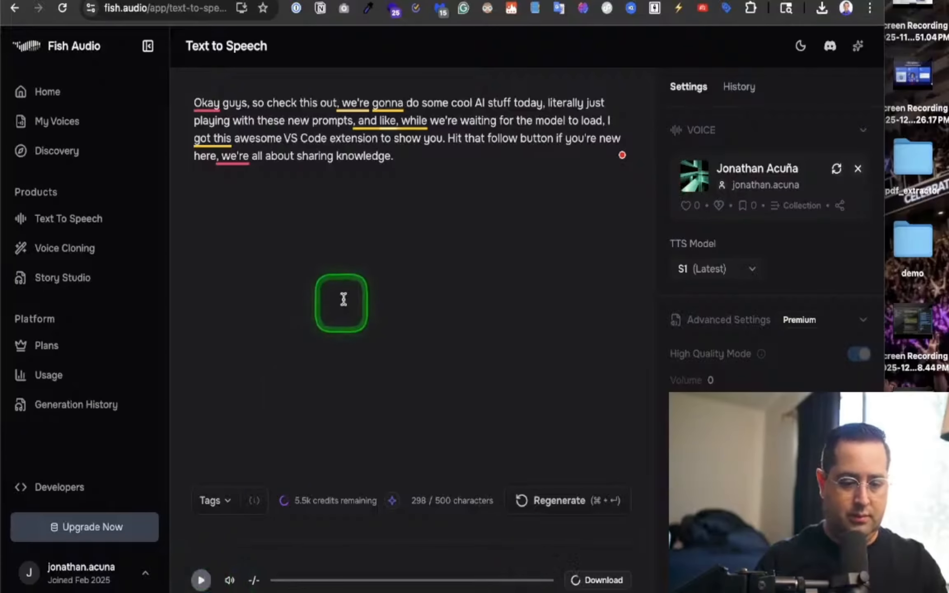
key("super+a")
key("BackSpace")
key("super+alt+c")
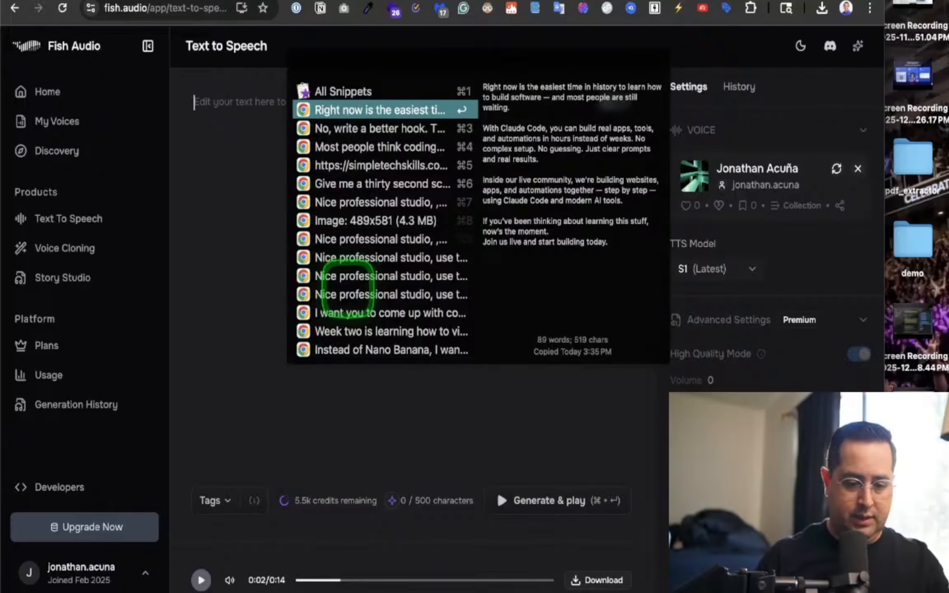
Paste the saved Claude Code script, trying then undoing removal of the 'now's the moment' line.
key("Return")
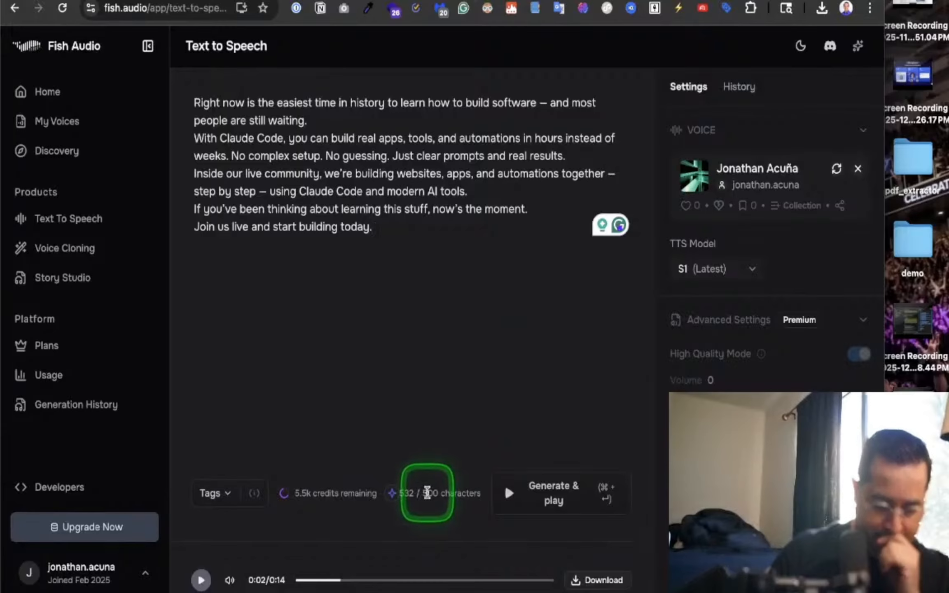
left_click(555, 215)
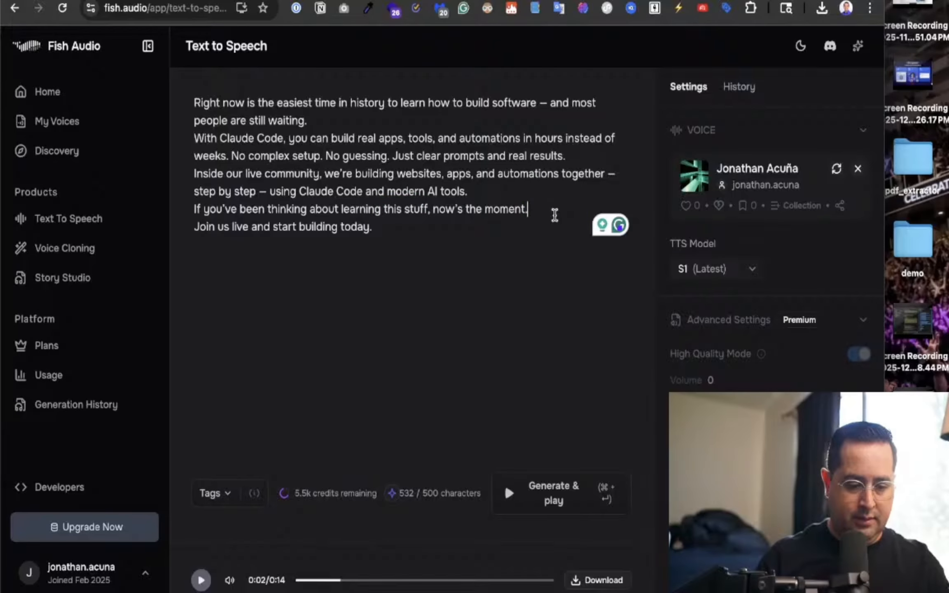
key("super+BackSpace")
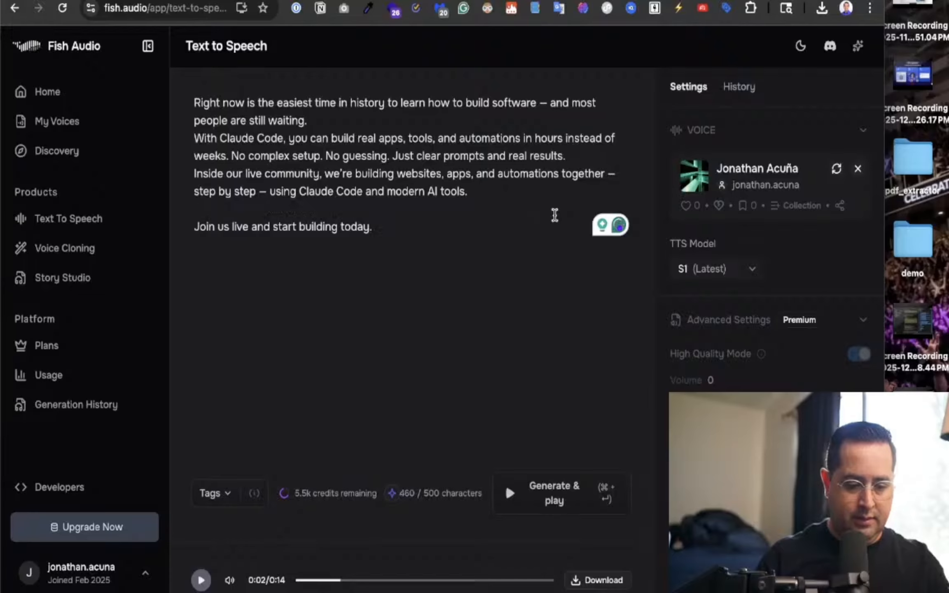
key("super+z")
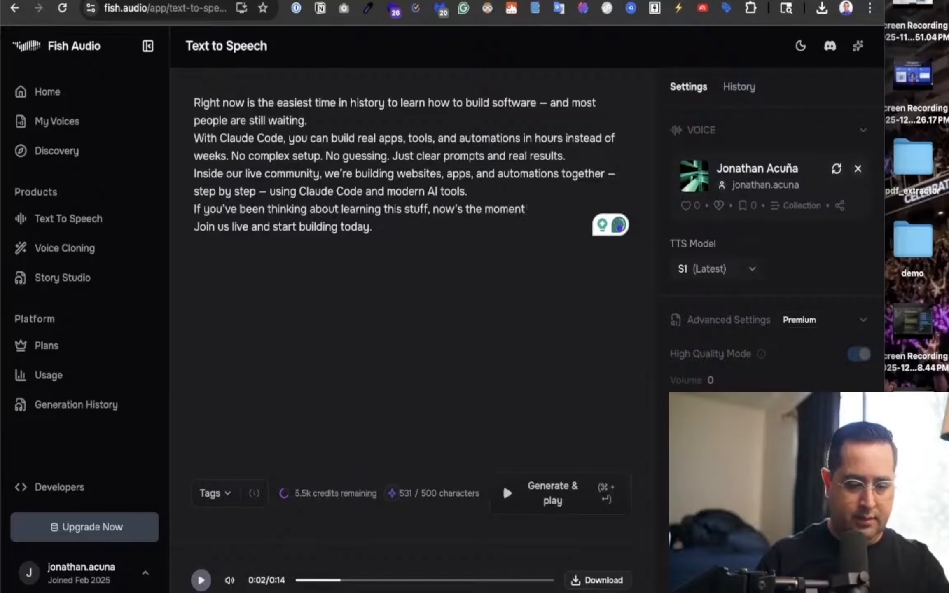
key("super+BackSpace")
key("BackSpace")
left_click(487, 357)
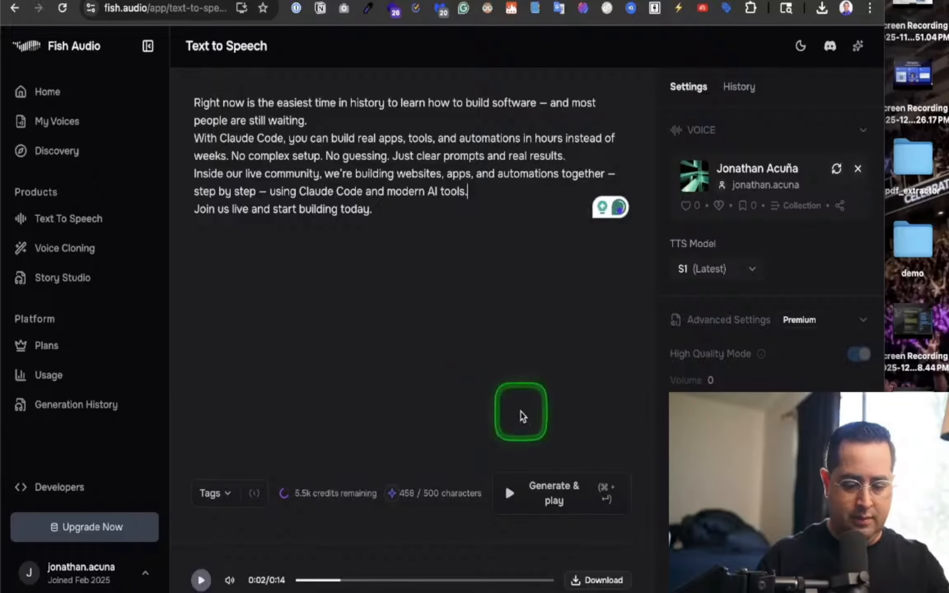
key("super+z")
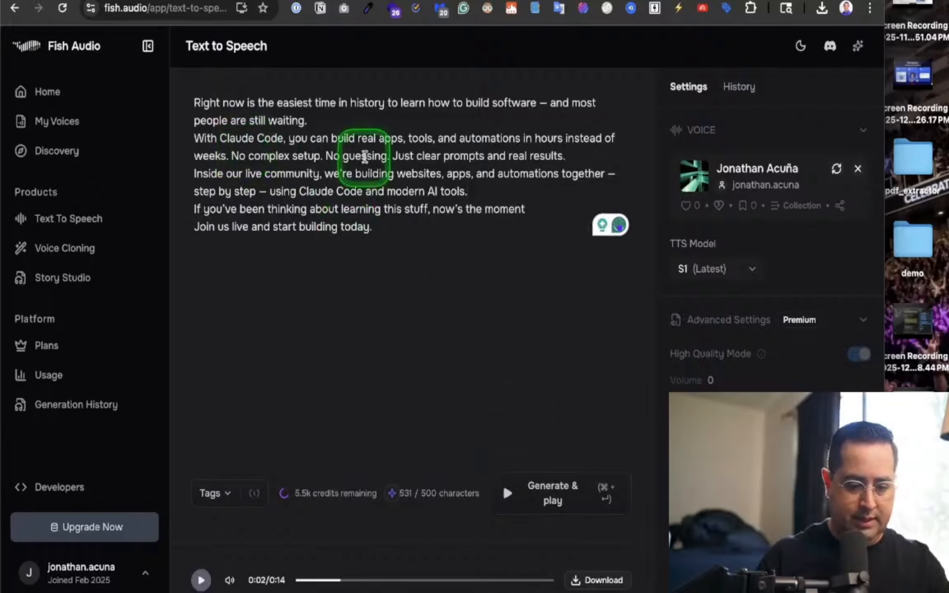
Cut 'No complex setup… real results.' after 'weeks.' (462/500 characters) and generate speech.
left_click_drag(564, 155, 229, 156)
key("BackSpace")
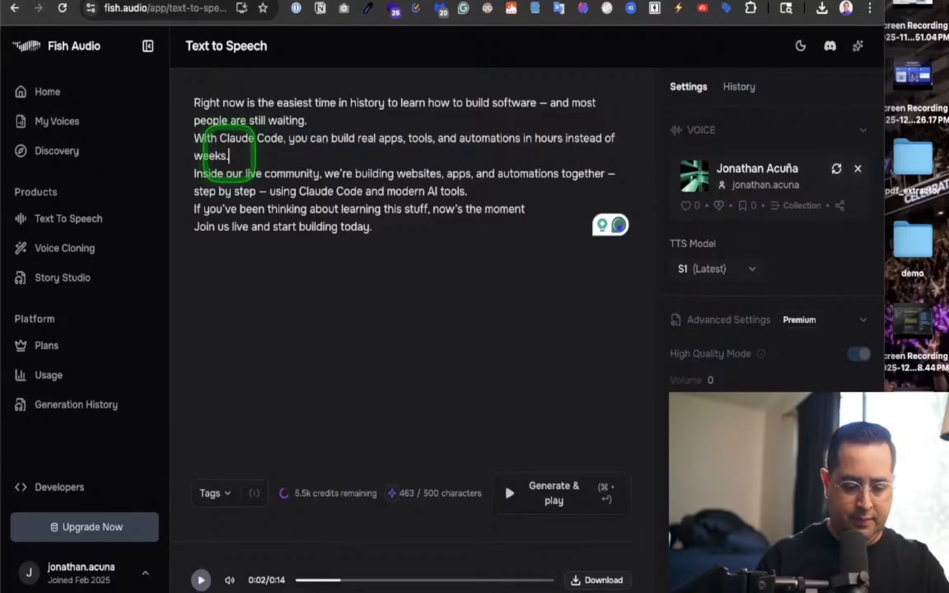
key("Delete")
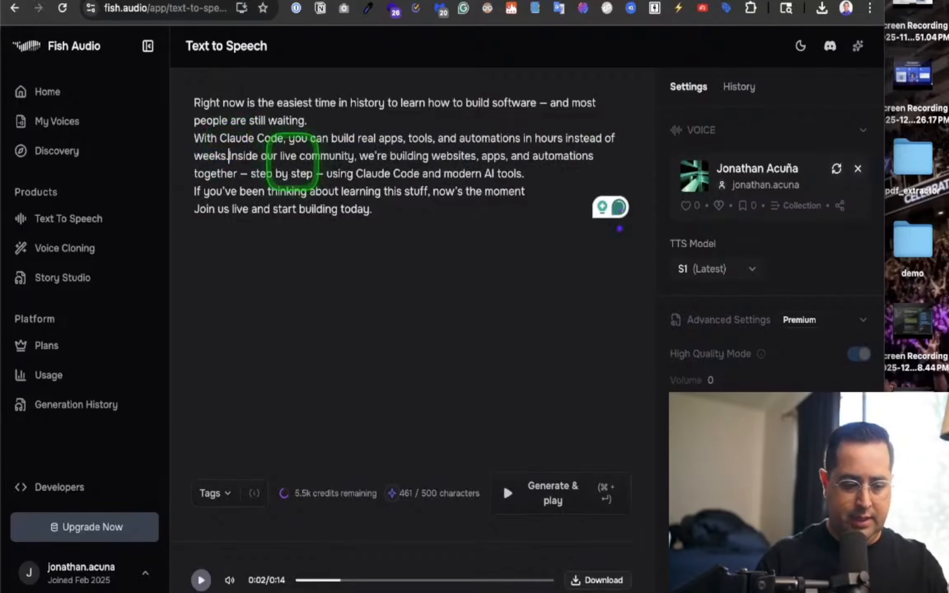
key("Escape")
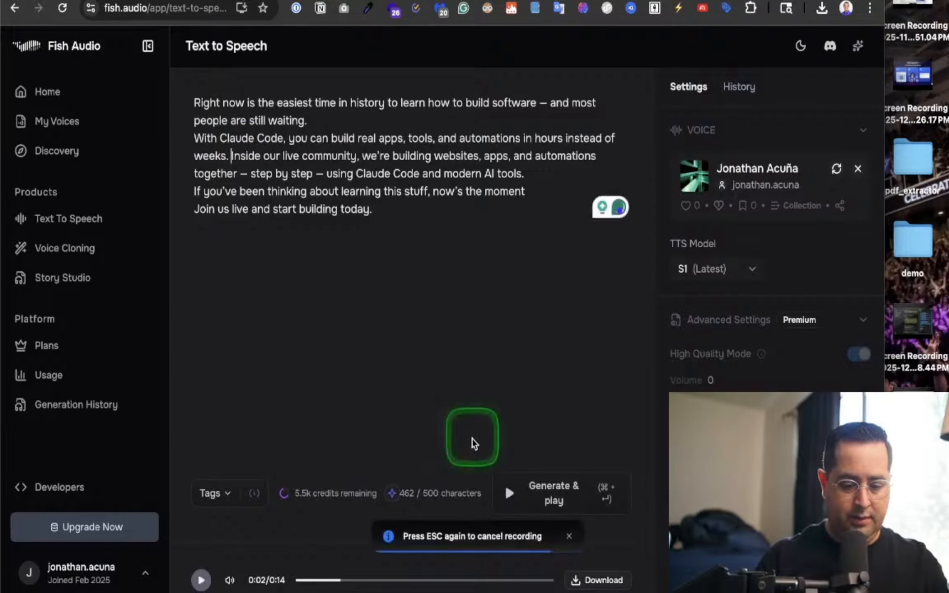
left_click(509, 497)
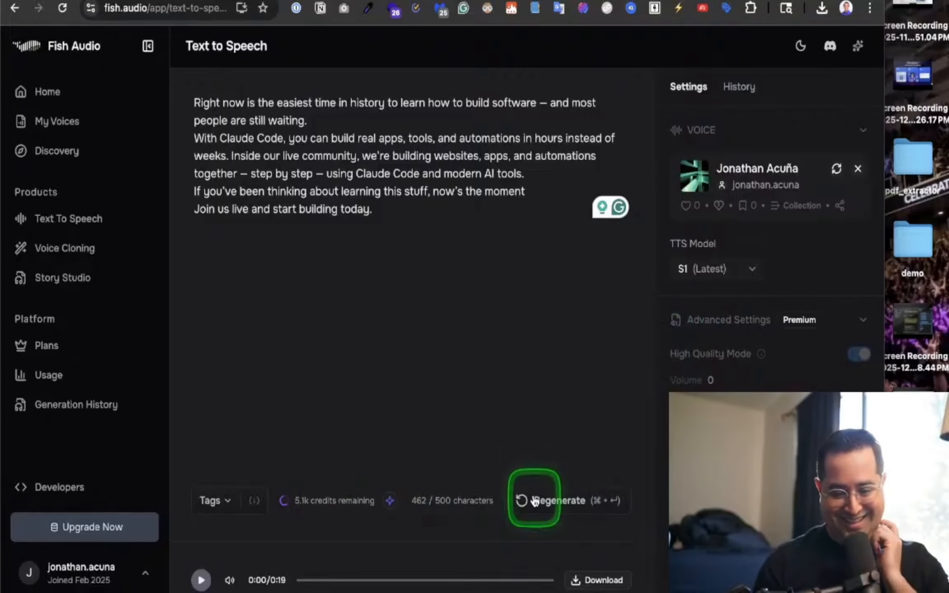
Download the 19-second clip as a 311 KB MP3 and return to HeyGen's Avatar IV page.
left_click(586, 580)
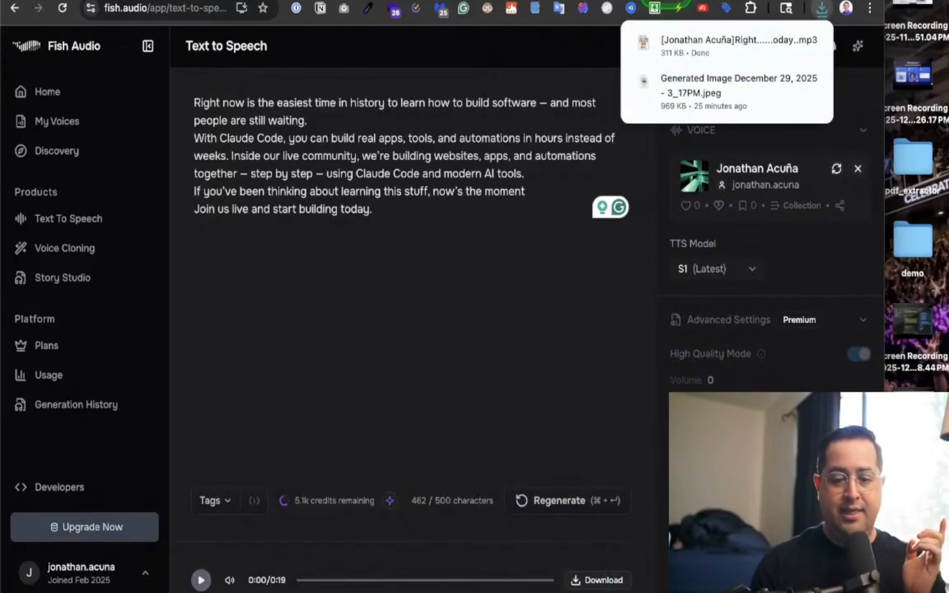
left_click(344, 1)
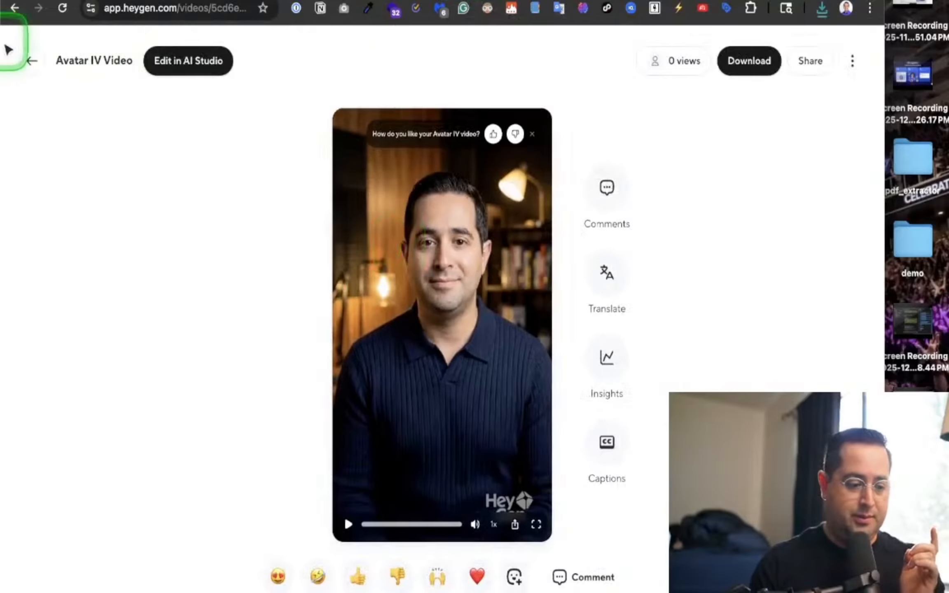
Start Apps > Photo to Video with the generated portrait image from Downloads.
left_click(28, 66)
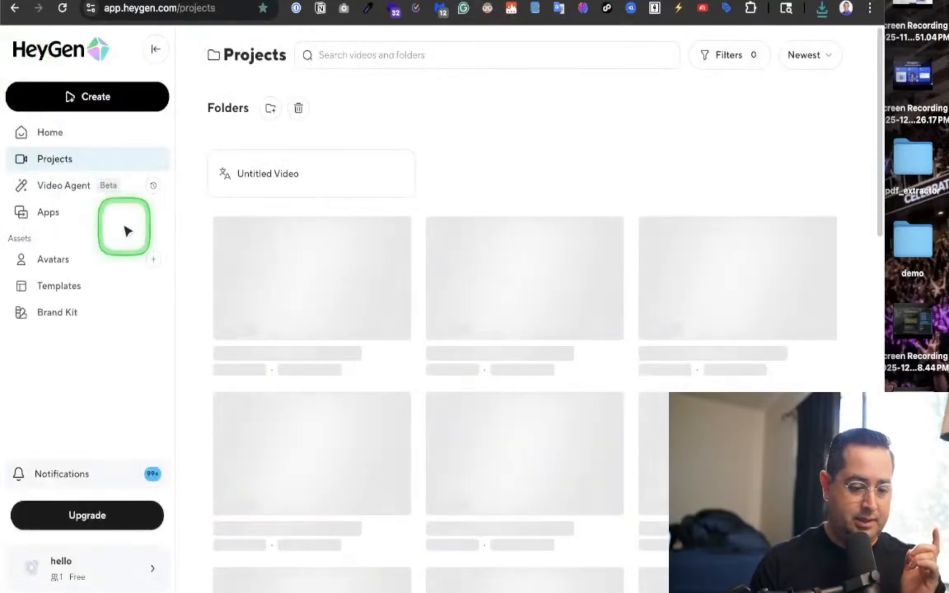
left_click(90, 108)
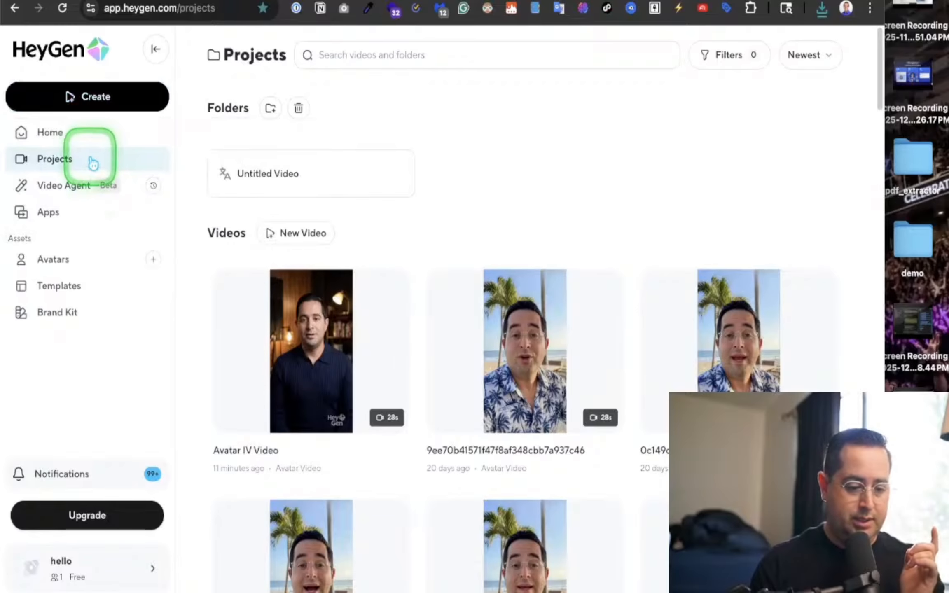
left_click(58, 263)
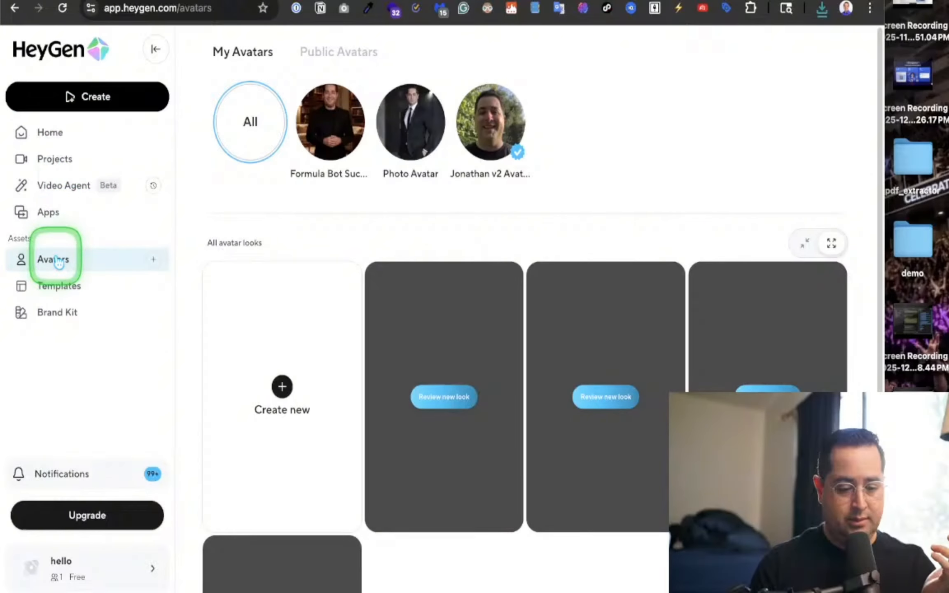
left_click(62, 159)
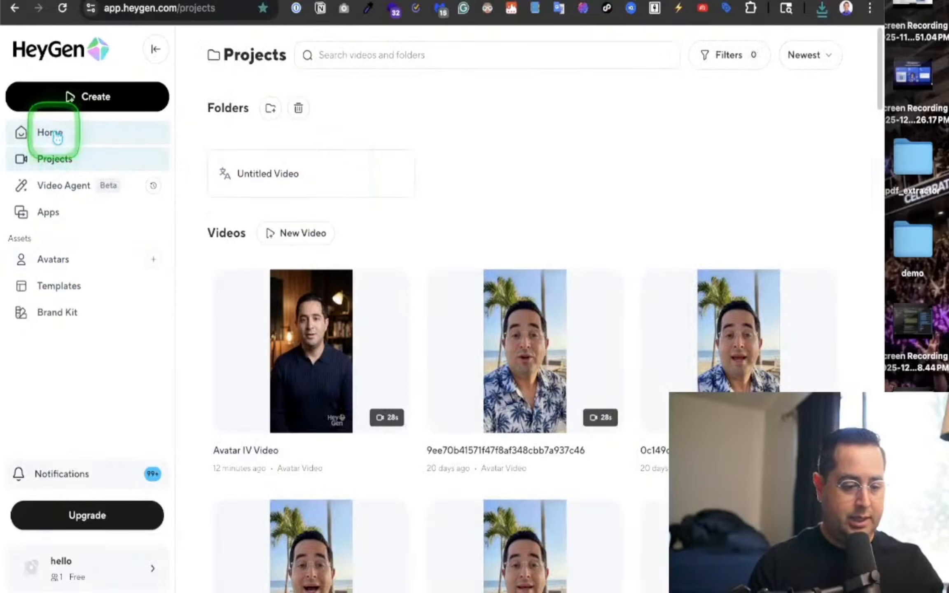
left_click(54, 212)
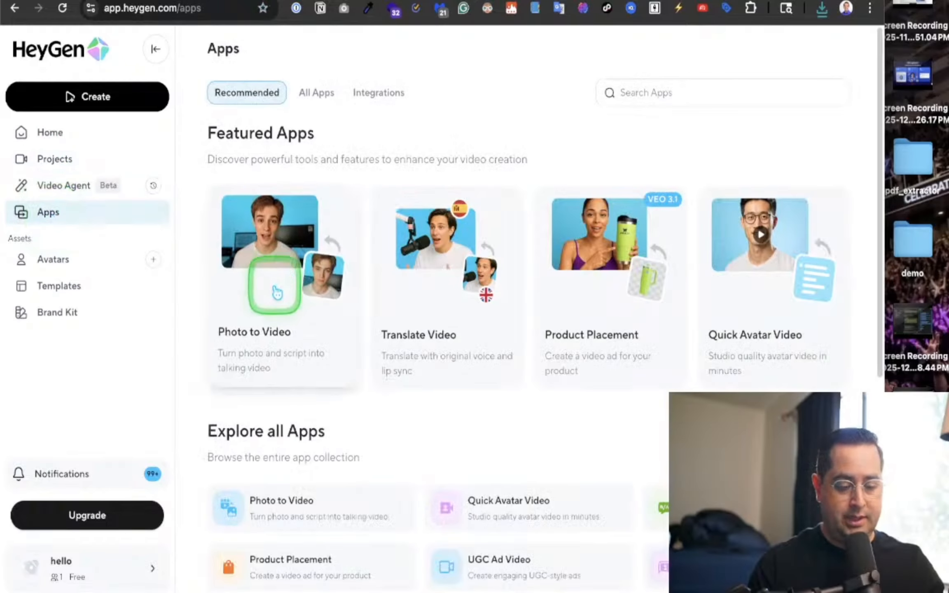
left_click(277, 293)
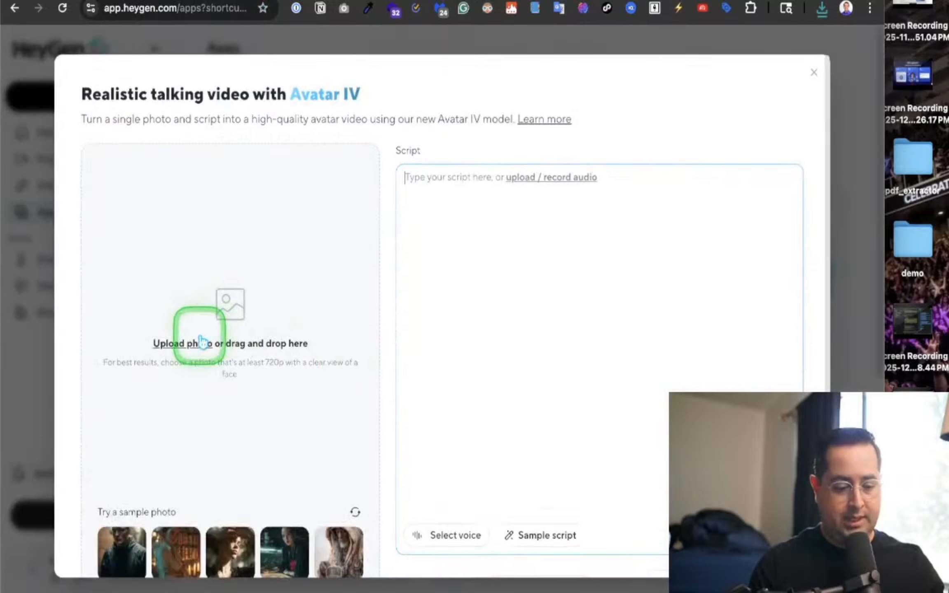
left_click(202, 341)
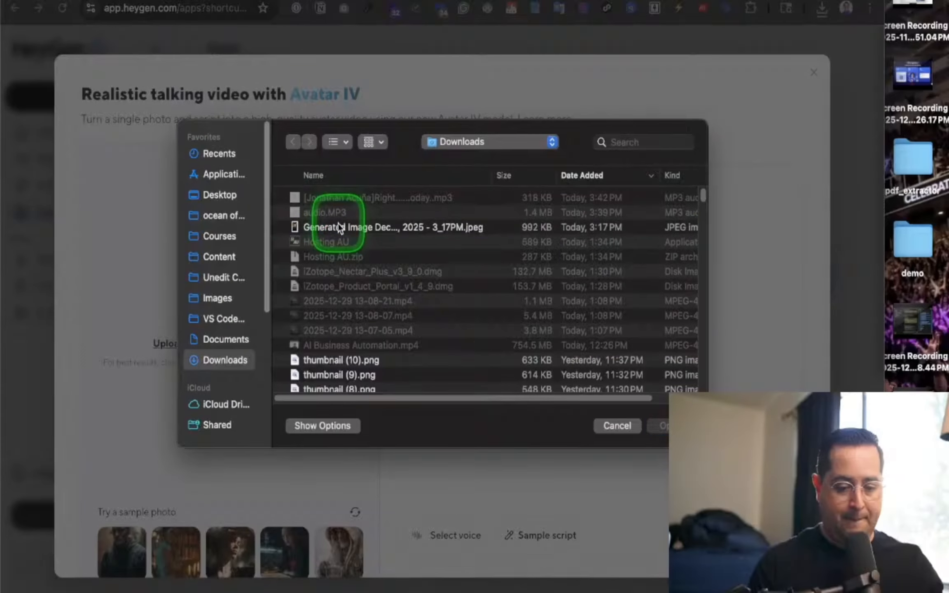
double_click(338, 227)
Upload the downloaded 19-second Fish Audio MP3 as the video's audio.
left_click(537, 182)
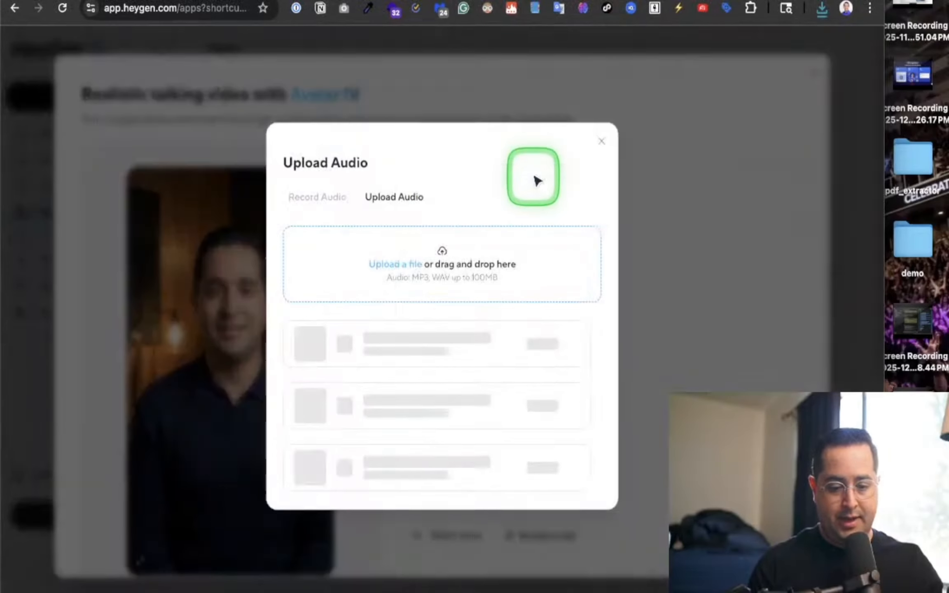
left_click(389, 259)
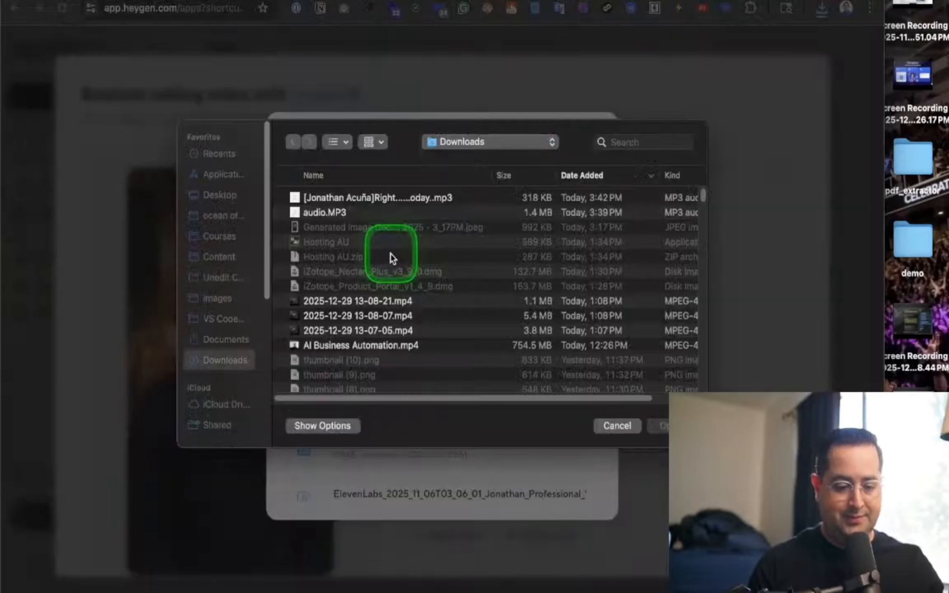
double_click(389, 201)
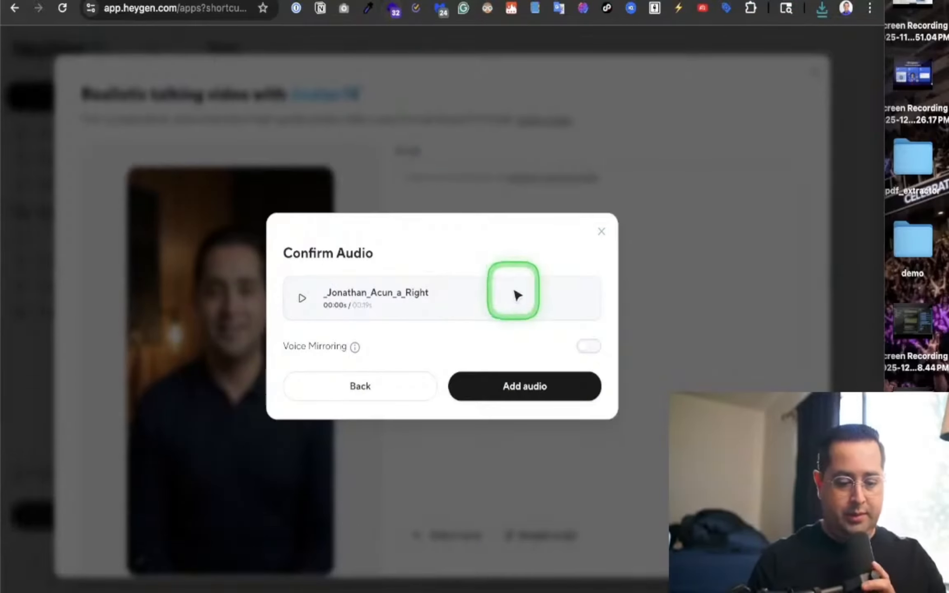
Play the 19-second Fish Audio clip in Confirm Audio, leaving Voice Mirroring off.
left_click(301, 298)
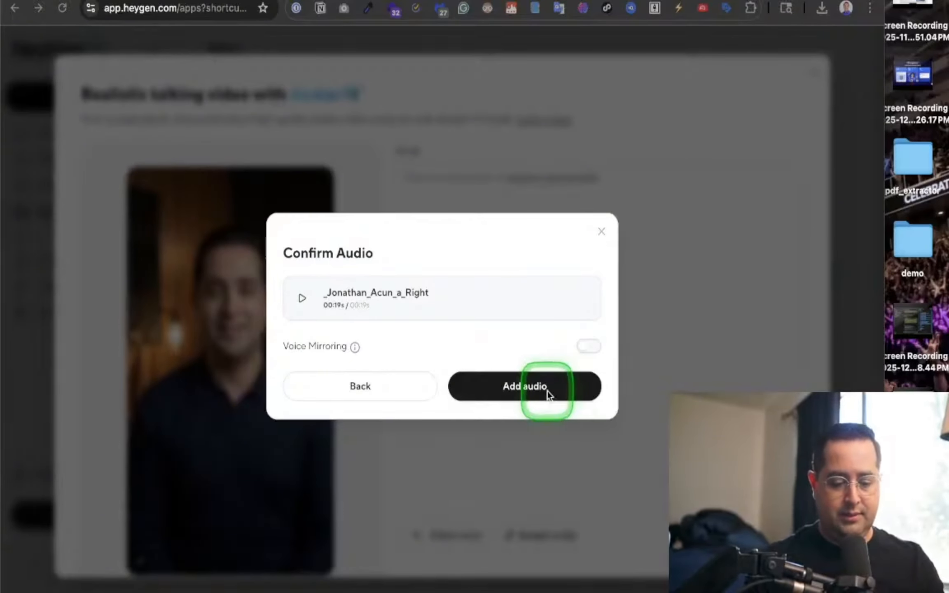
Add the clip as the script and choose the Professional Instruction motion style under Advanced.
left_click(510, 392)
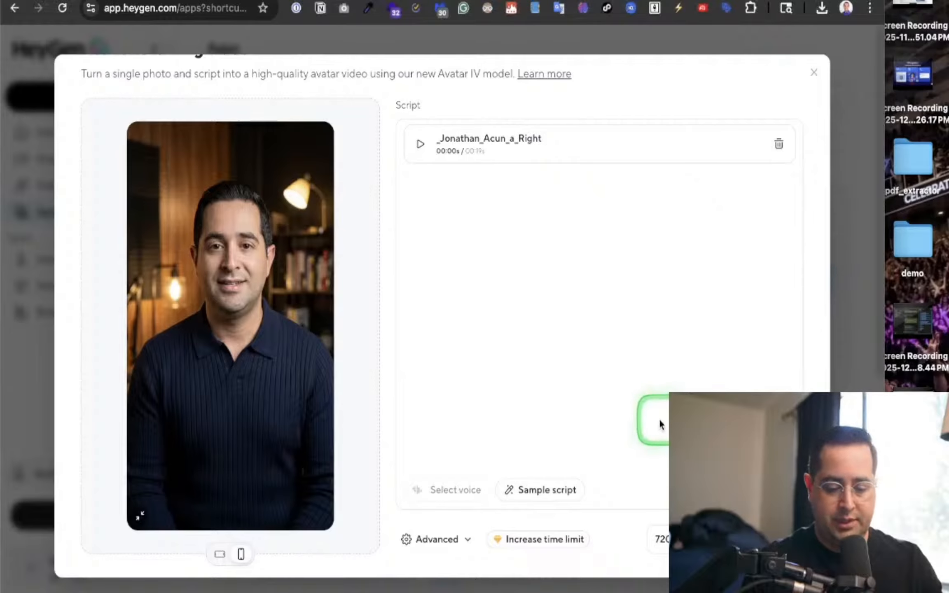
left_click(431, 546)
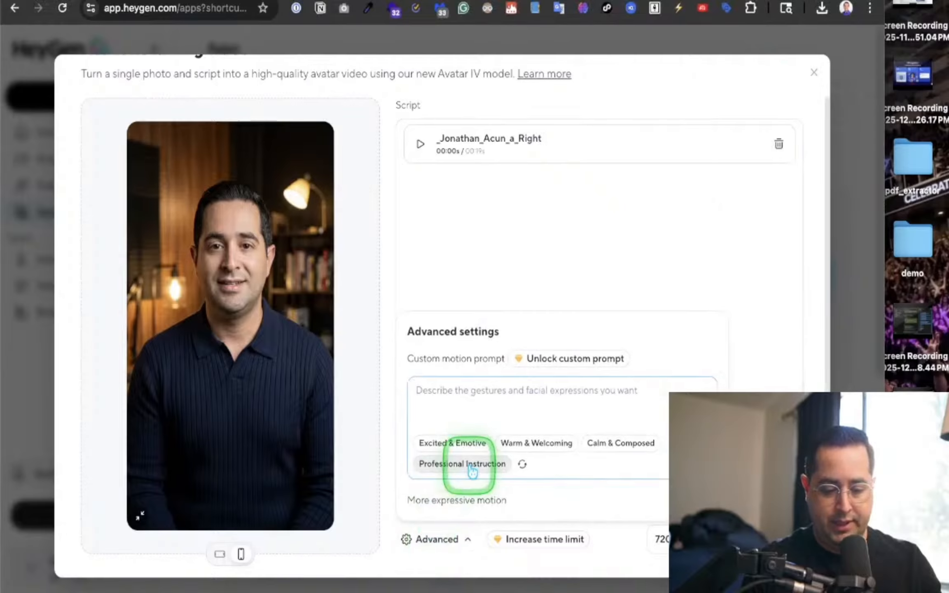
left_click(572, 250)
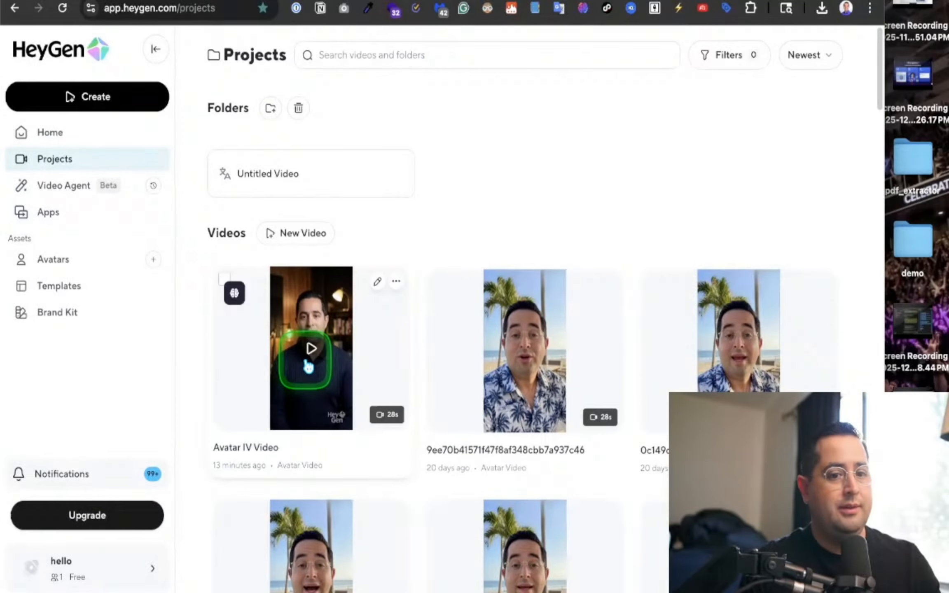
Check the new Avatar IV Video rendering at 49%, then return to Fish Audio's 19-second clip.
scroll(305, 361, "up", 5)
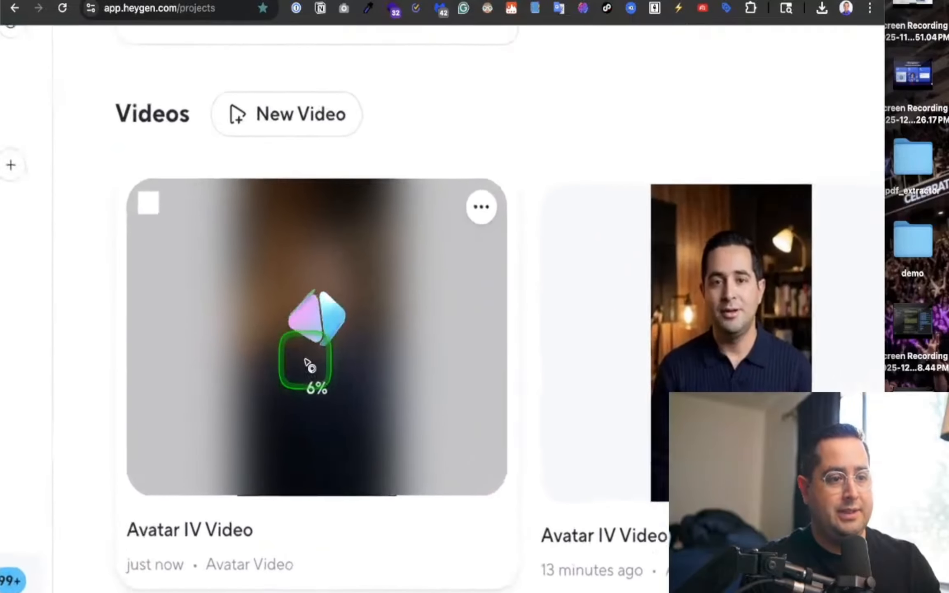
scroll(306, 360, "right", 1)
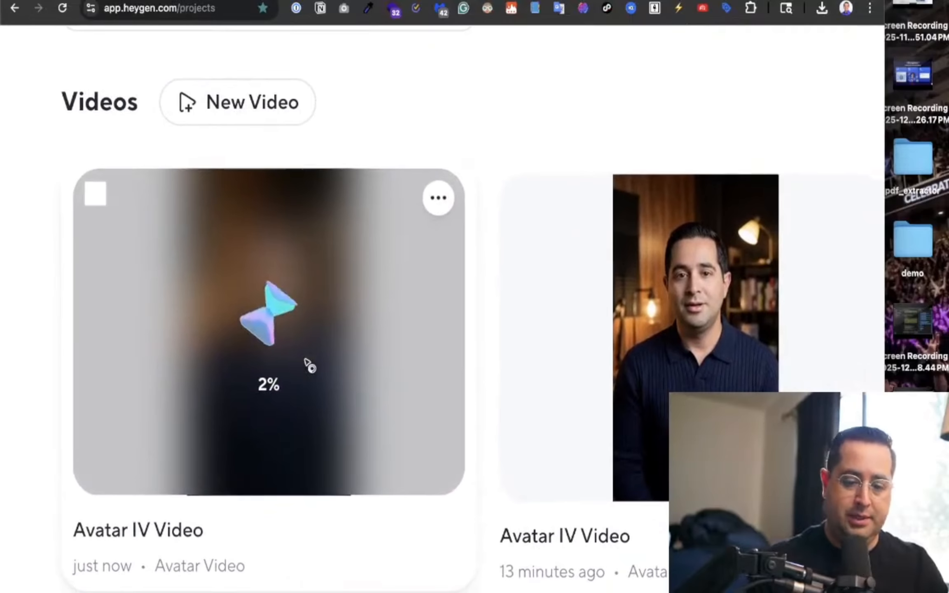
left_click(623, 271)
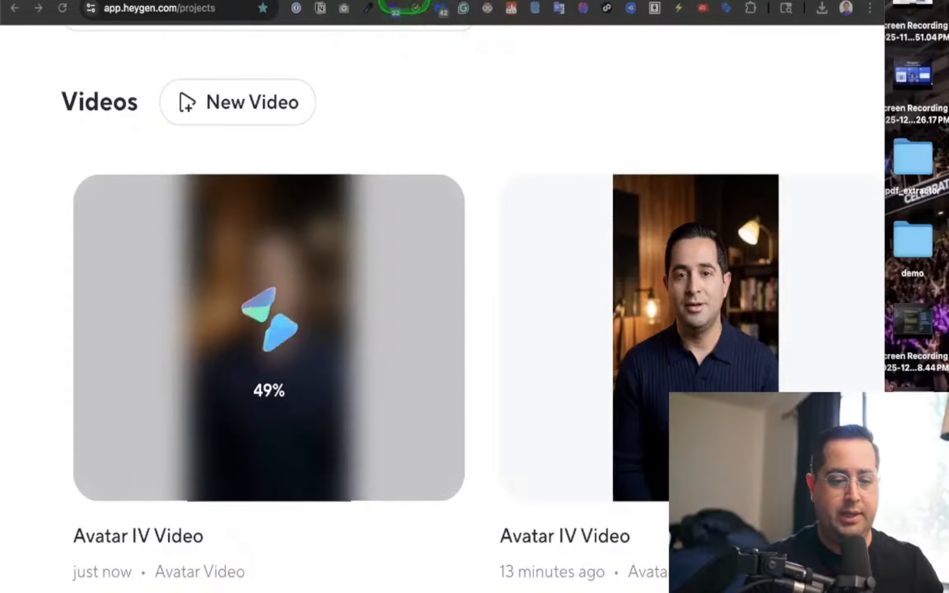
left_click(401, 0)
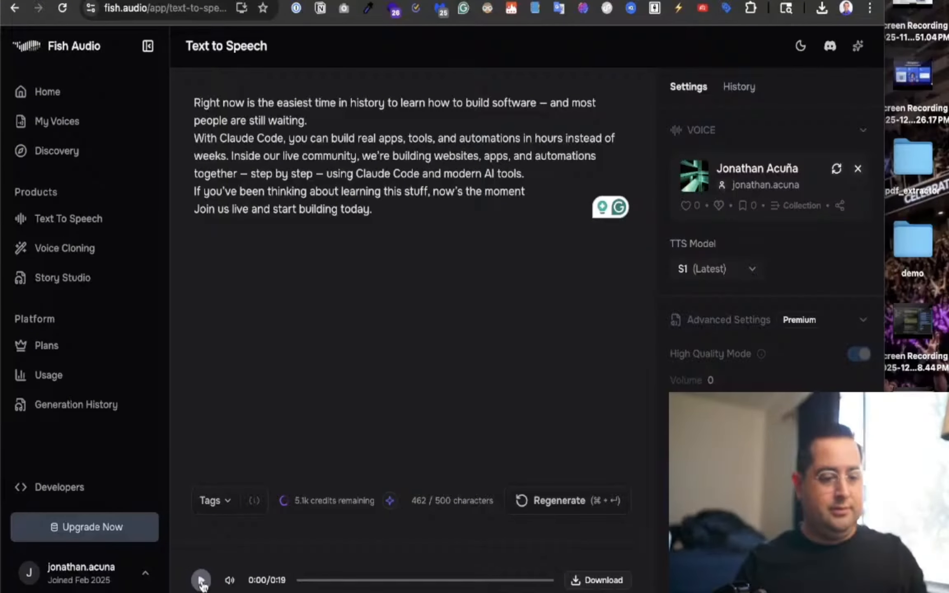
Download another copy of the 19-second cloned-voice mp3 and play the clip back.
key("Tab")
key("Return")
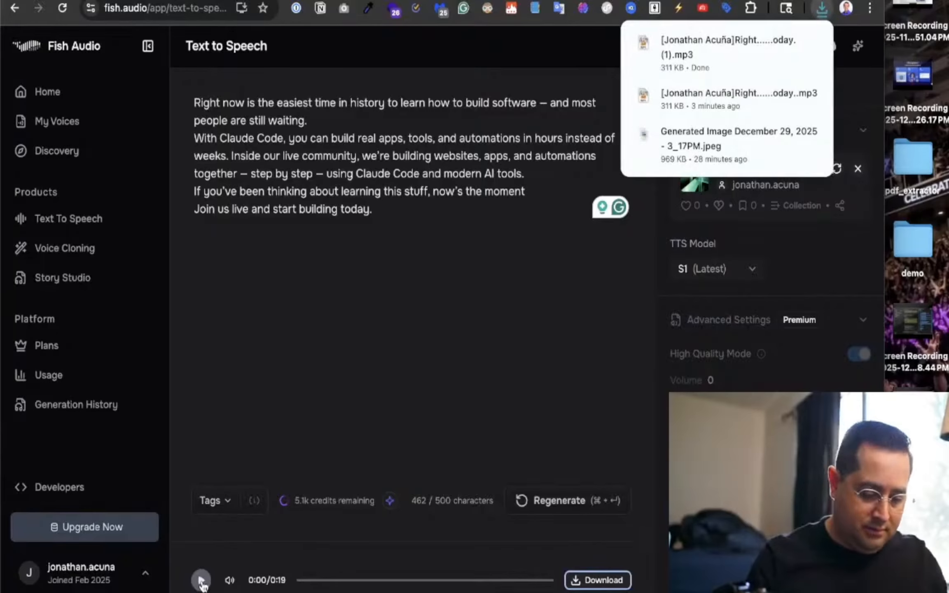
left_click(201, 580)
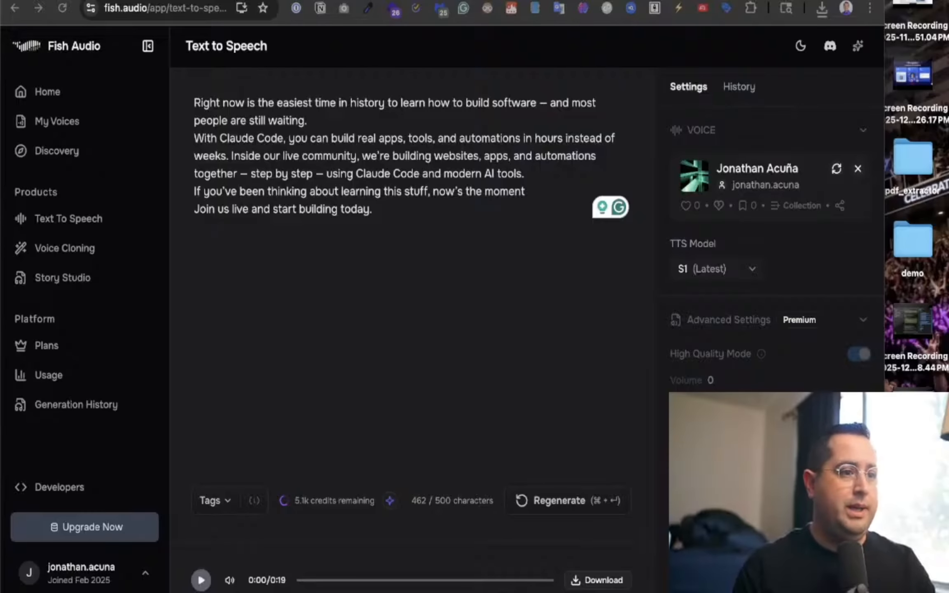
Move through the community, academy, Pinterest and ChatGPT tabs to reach HeyGen's Projects tab.
left_click(730, 5)
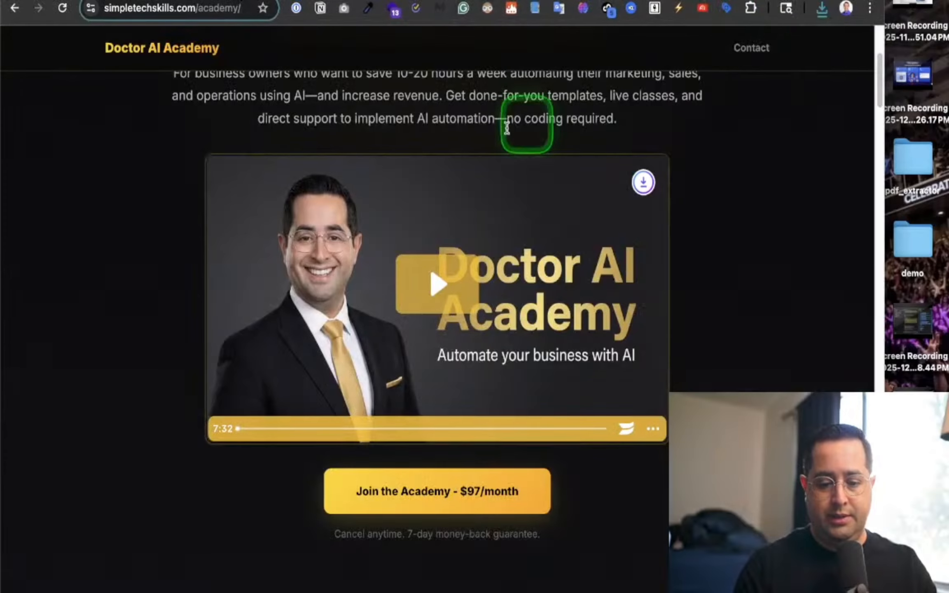
left_click(660, 1)
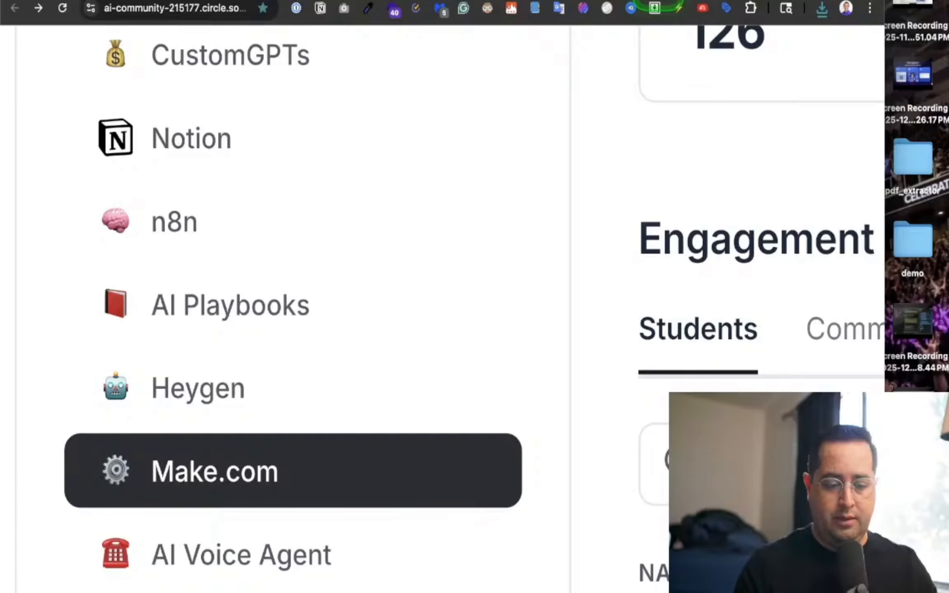
left_click(573, 0)
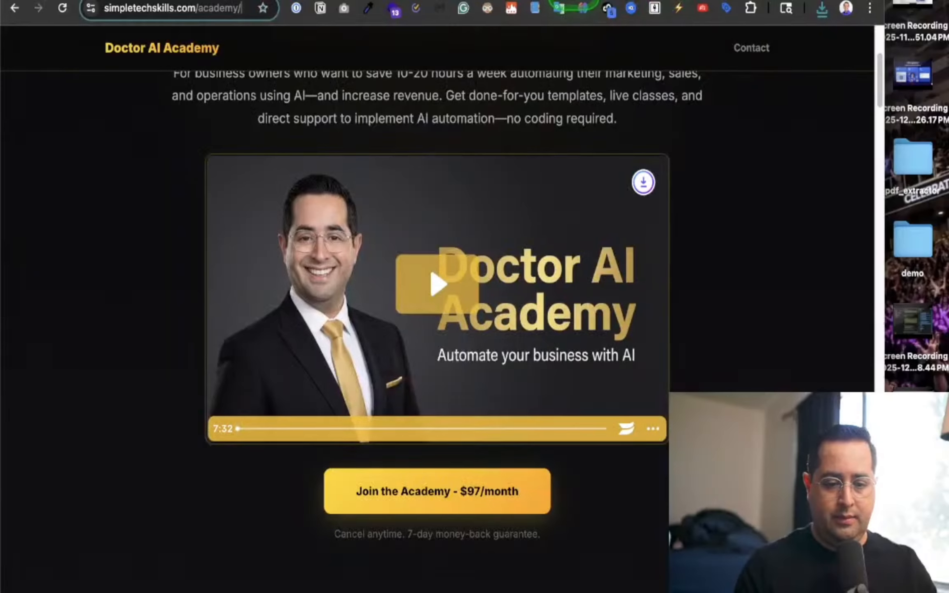
left_click(574, 0)
left_click(577, 0)
left_click(569, 0)
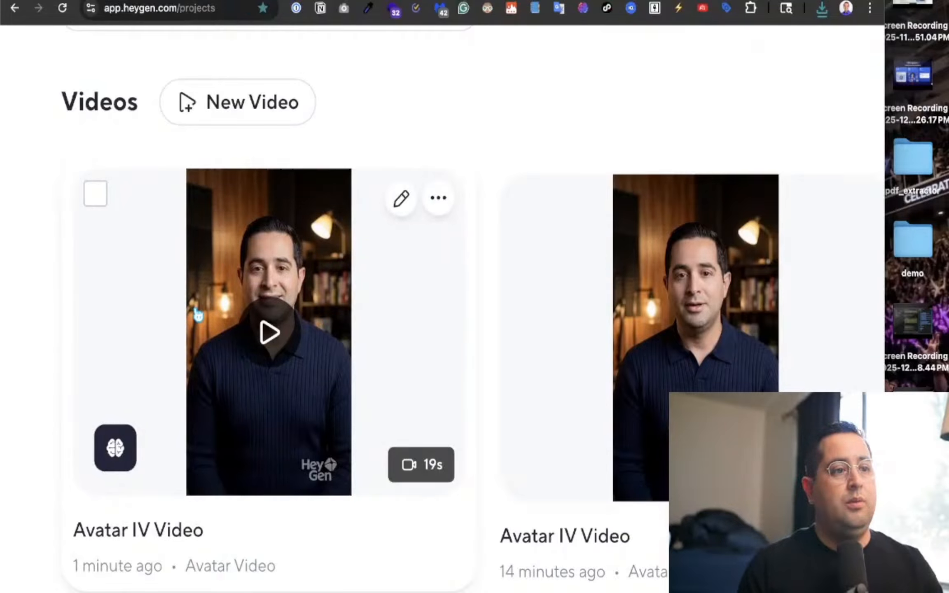
Open the first Avatar IV Video card, made 1 minute ago, on its own page.
scroll(182, 322, "down", 1)
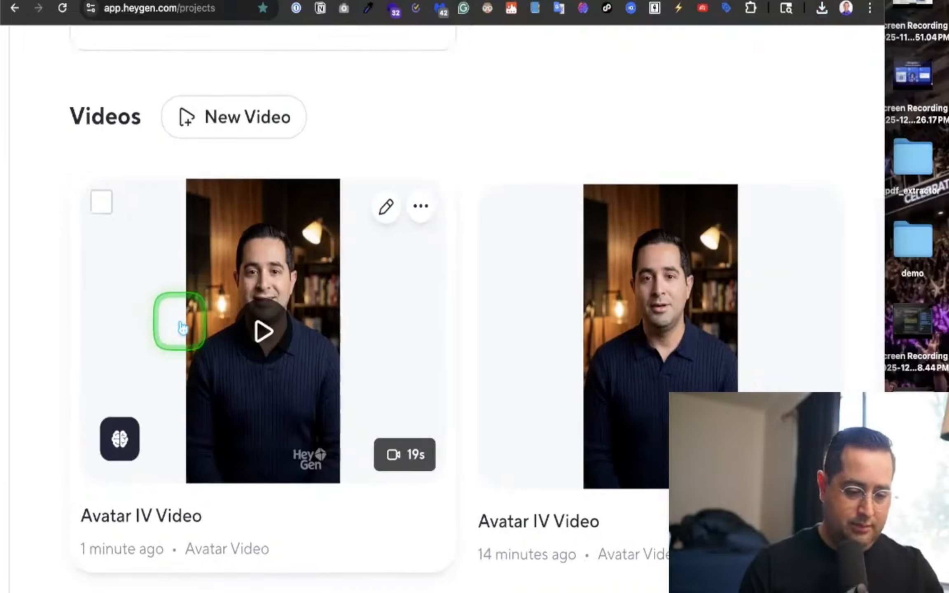
left_click(271, 333)
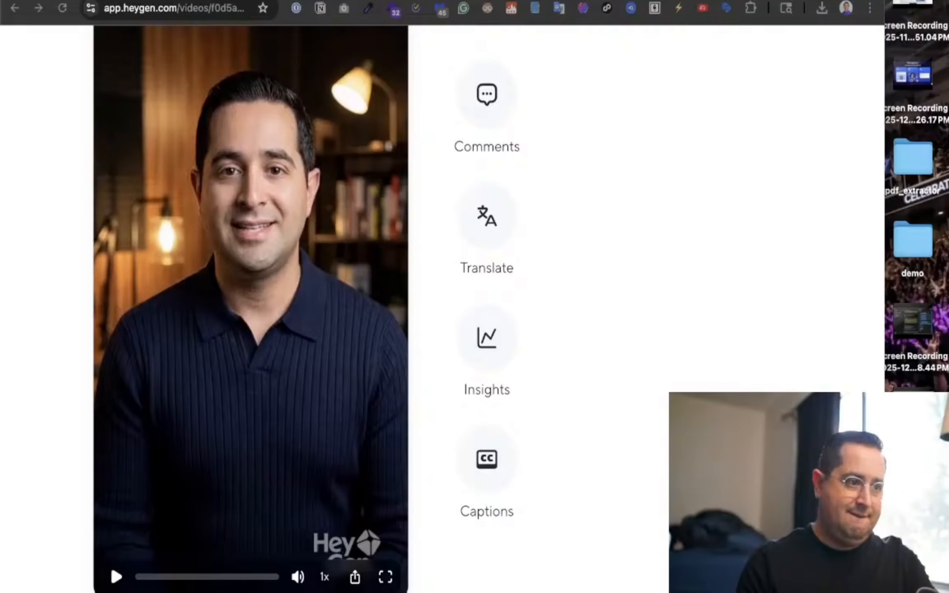
Watch the 19-second Avatar IV talking-photo video with the cloned-voice script, then replay it.
left_click(116, 577)
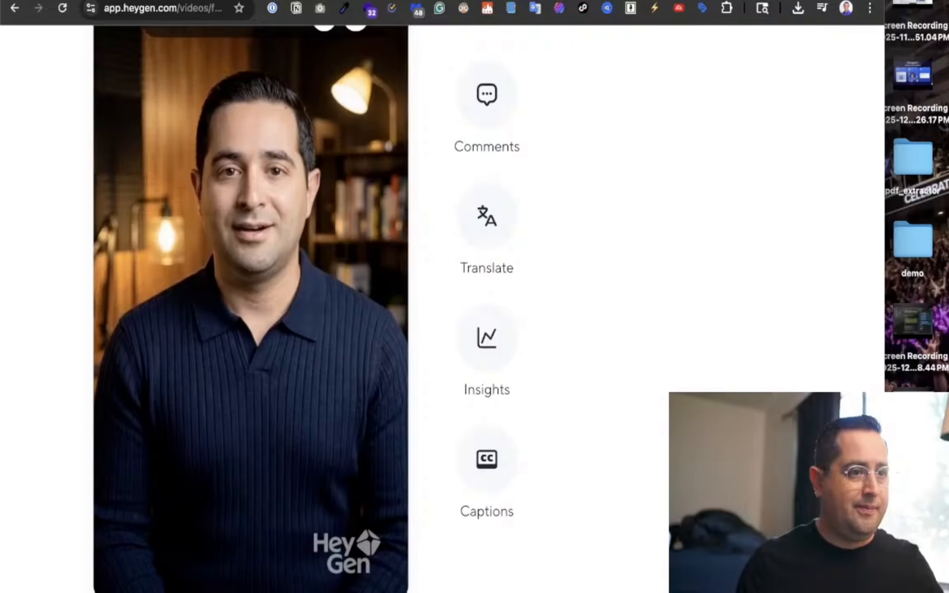
mouse_move(319, 297)
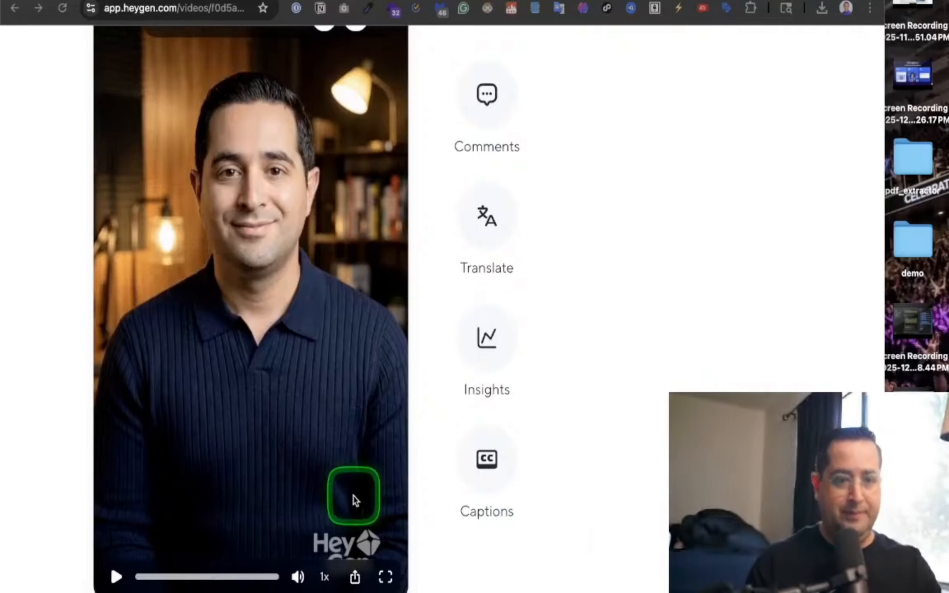
left_click(550, 381)
scroll(550, 381, "down", 3)
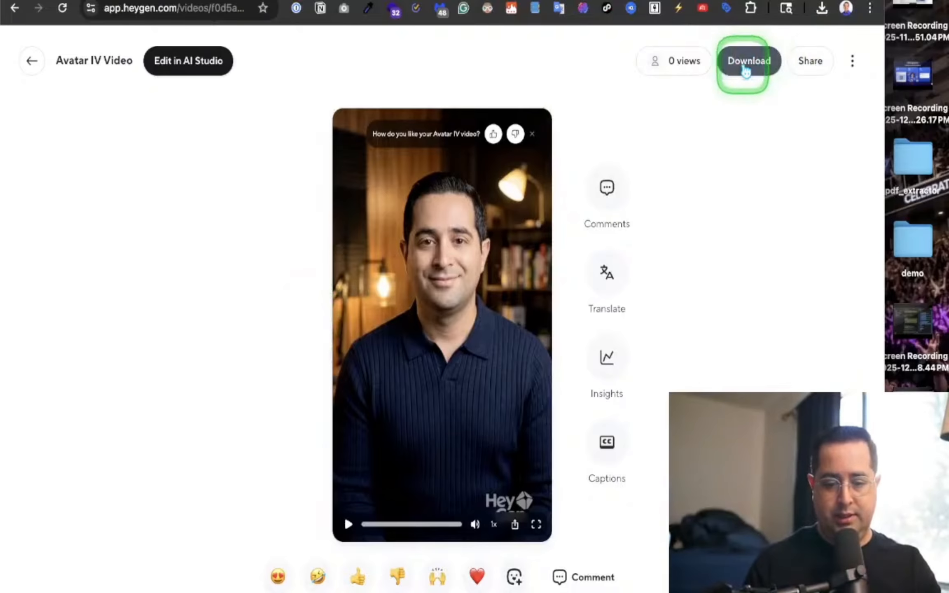
left_click(347, 524)
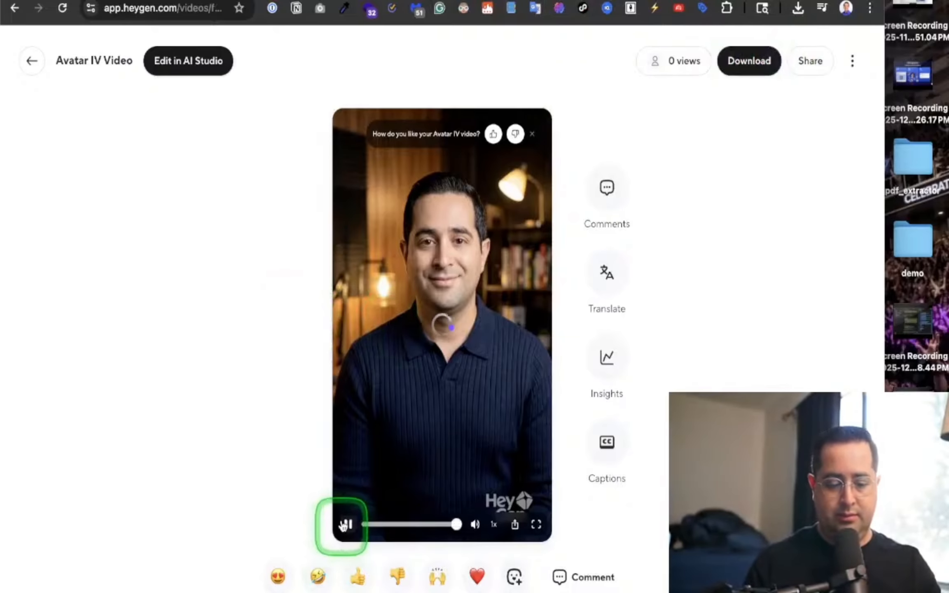
scroll(271, 296, "up", 5)
scroll(271, 296, "right", 2)
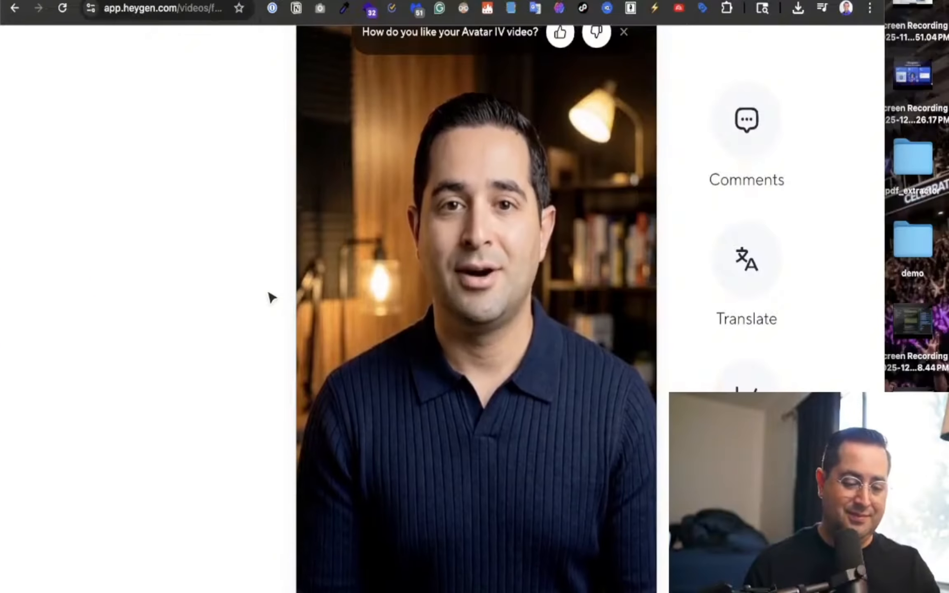
scroll(268, 293, "down", 3)
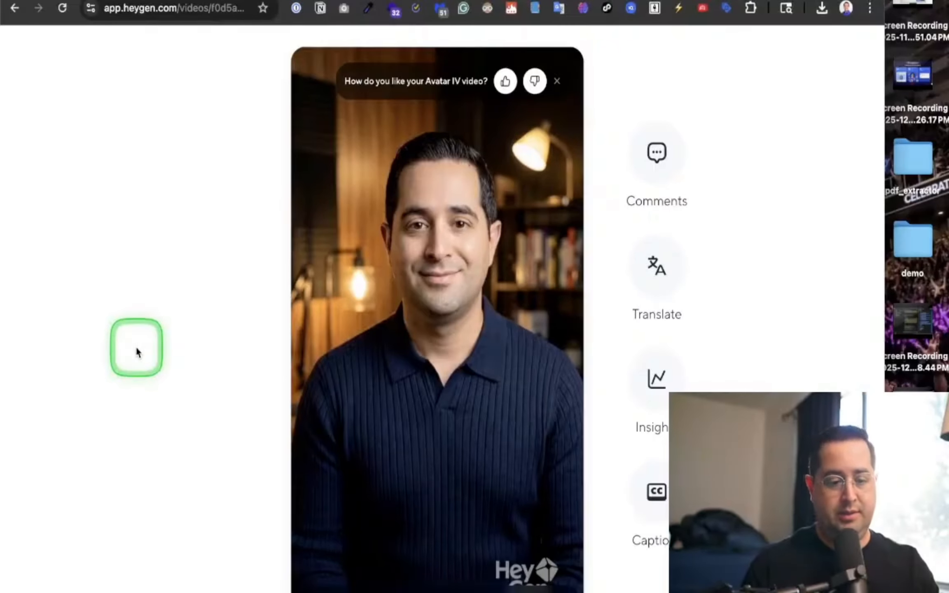
key("super+t")
type("tiktok")
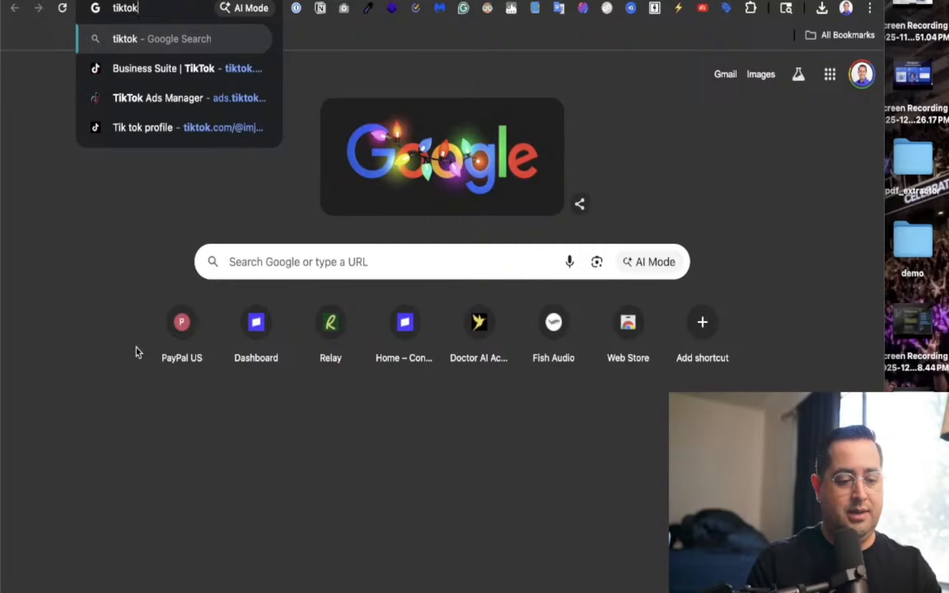
key("Return")
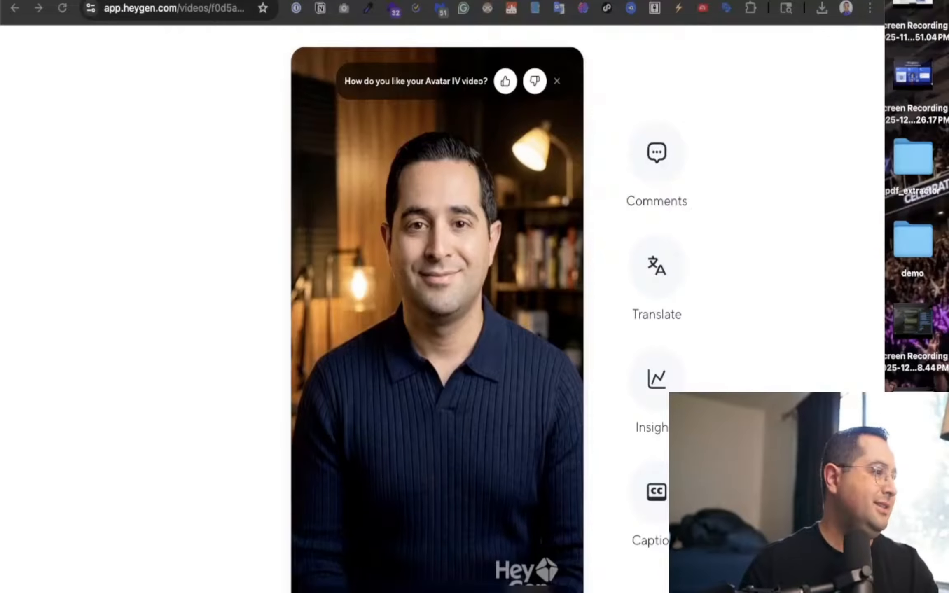
Back in the browser, briefly play the avatar video and pause it.
key("super+Tab")
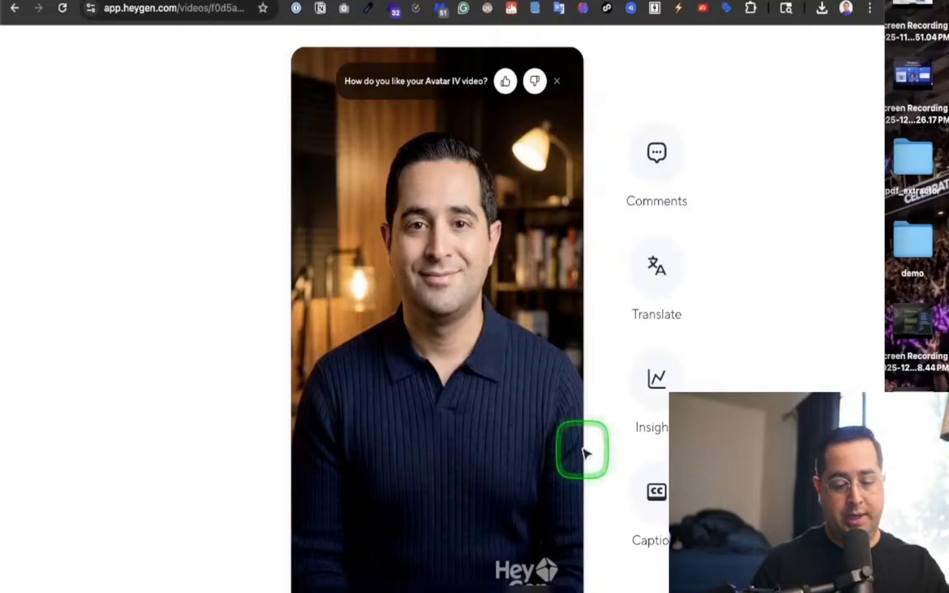
left_click(427, 361)
scroll(427, 358, "down", 3)
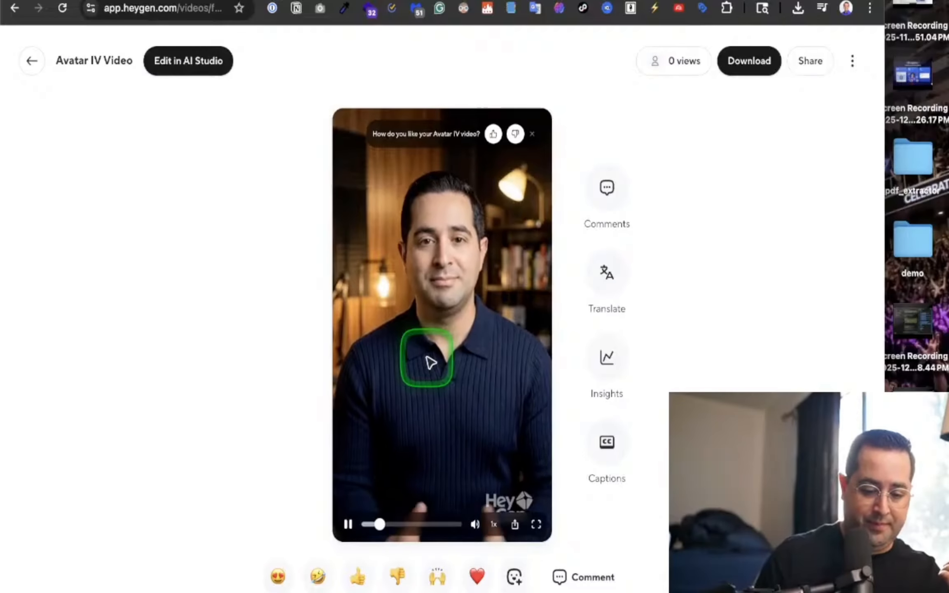
left_click(430, 362)
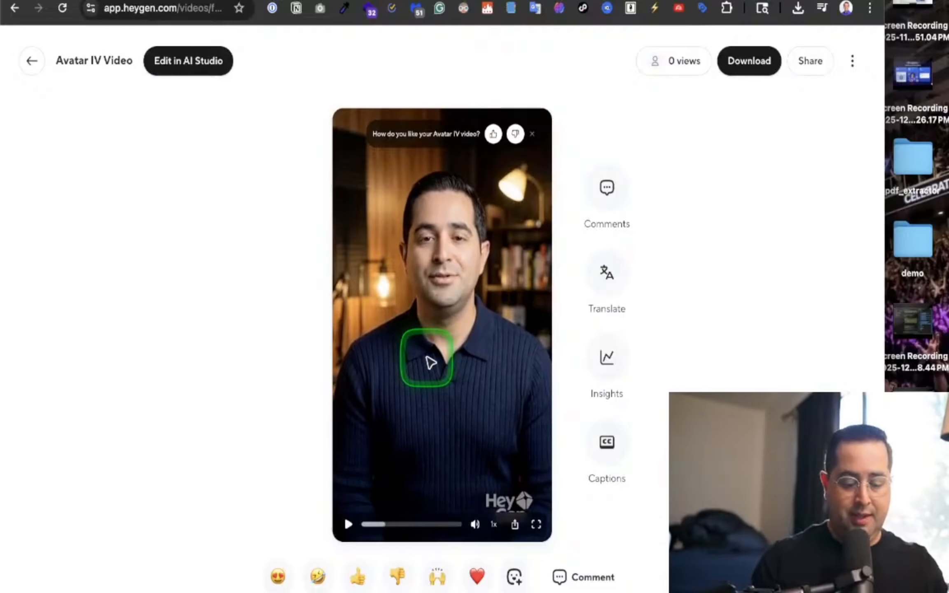
Search 'higgs' in Alfred and open the Higgsfield Nano Banana bookmark.
key("alt+space")
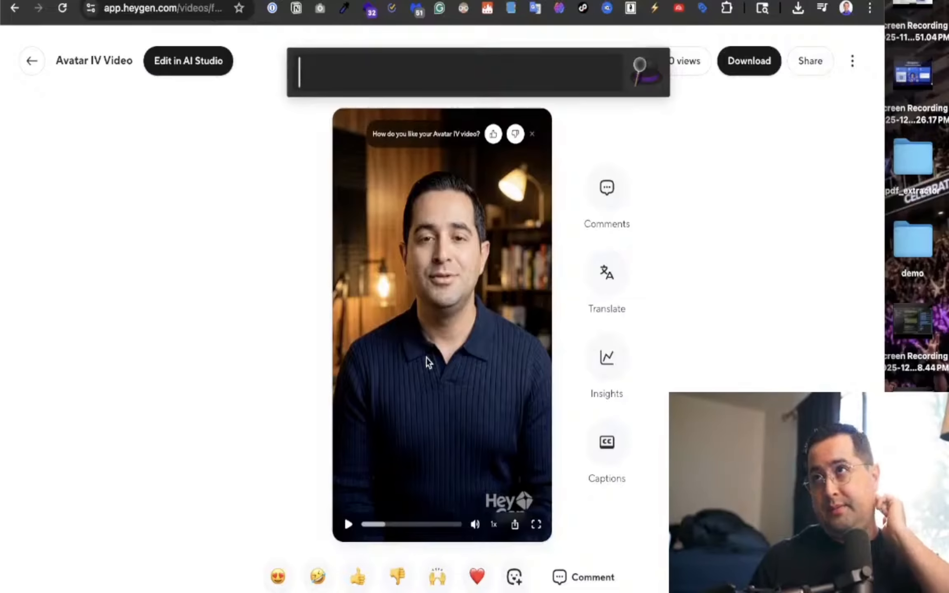
type("higgs")
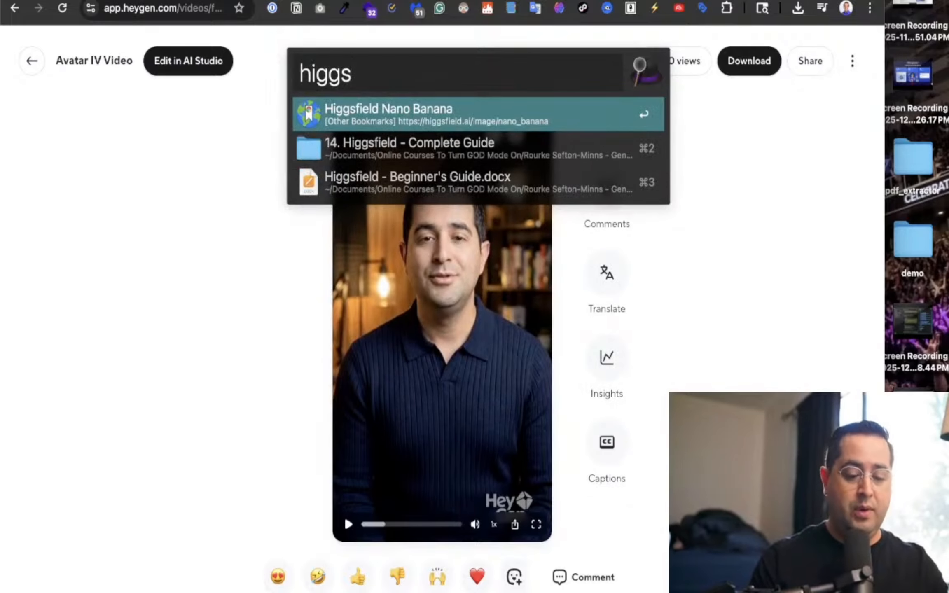
key("Return")
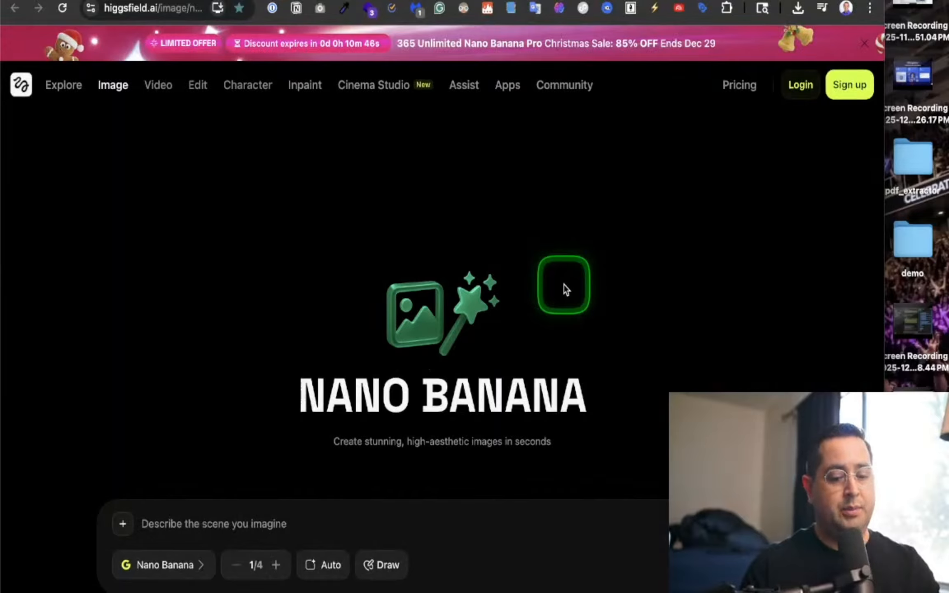
Open Higgsfield's sign-in page and choose Continue with Email.
left_click(356, 524)
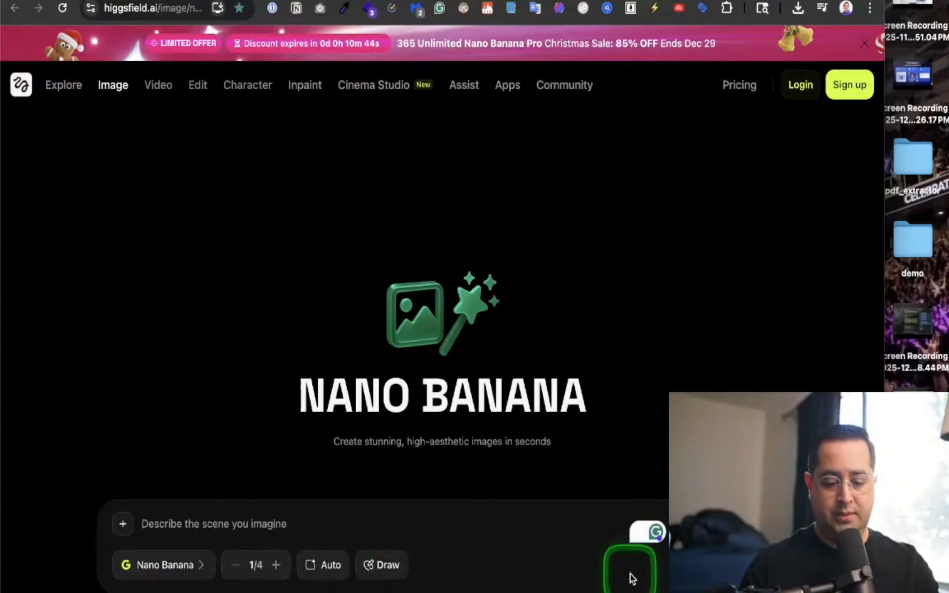
left_click(800, 85)
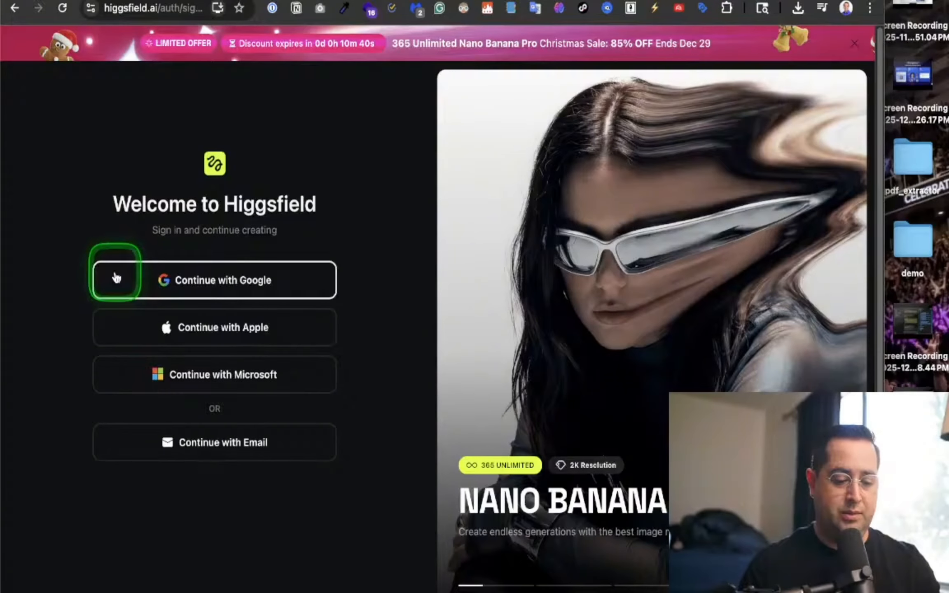
left_click(104, 441)
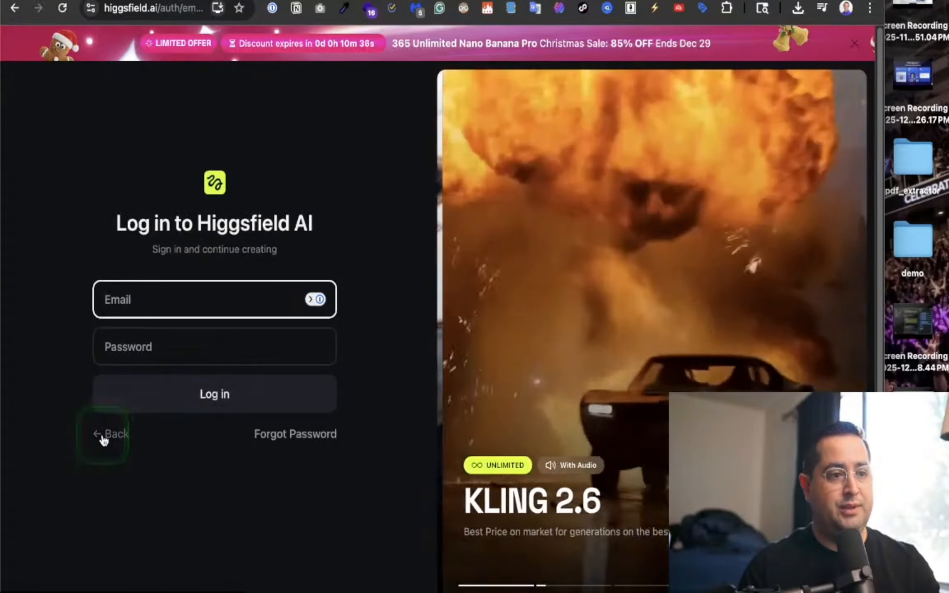
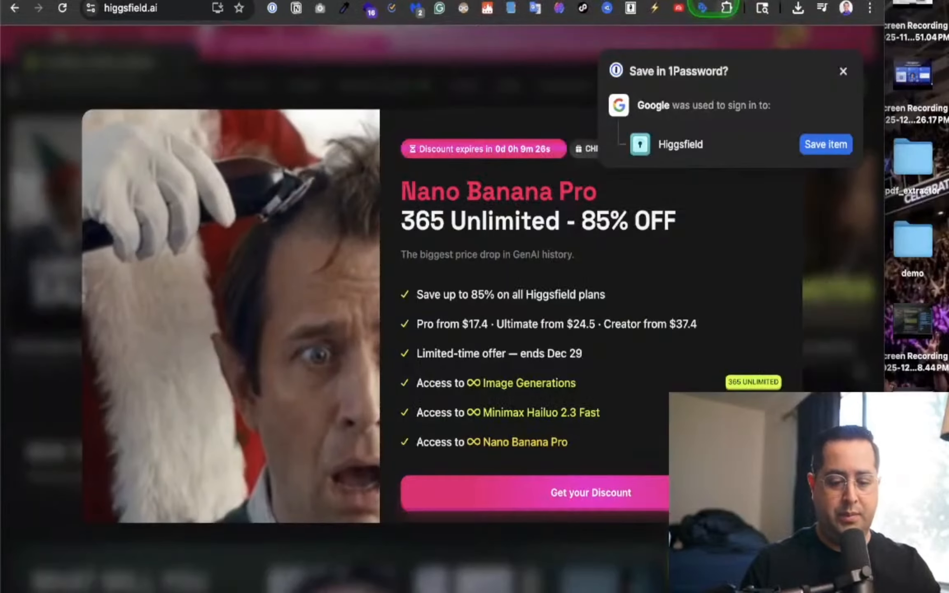
Dismiss the 1Password save prompt and the Christmas sale pop-up.
left_click(843, 73)
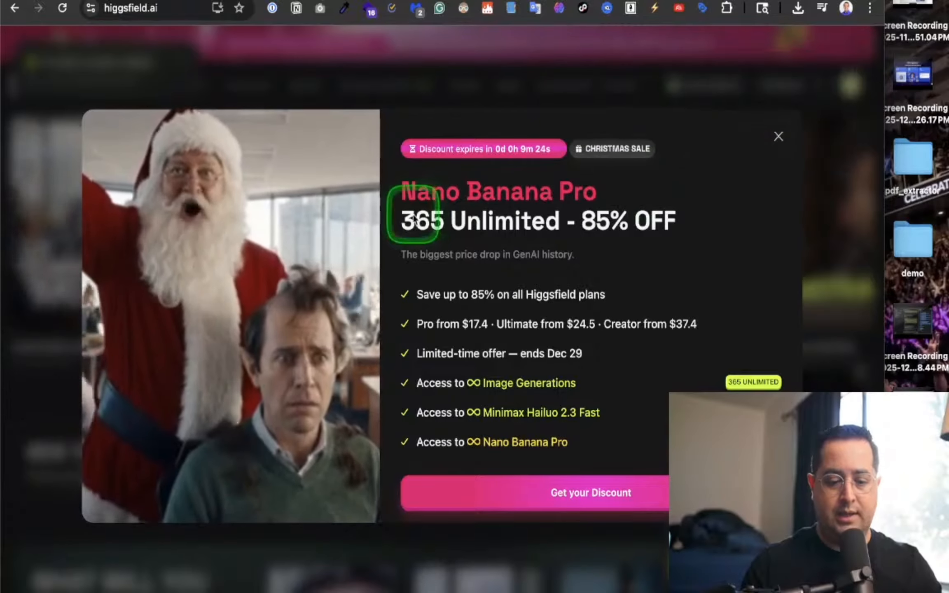
left_click(778, 136)
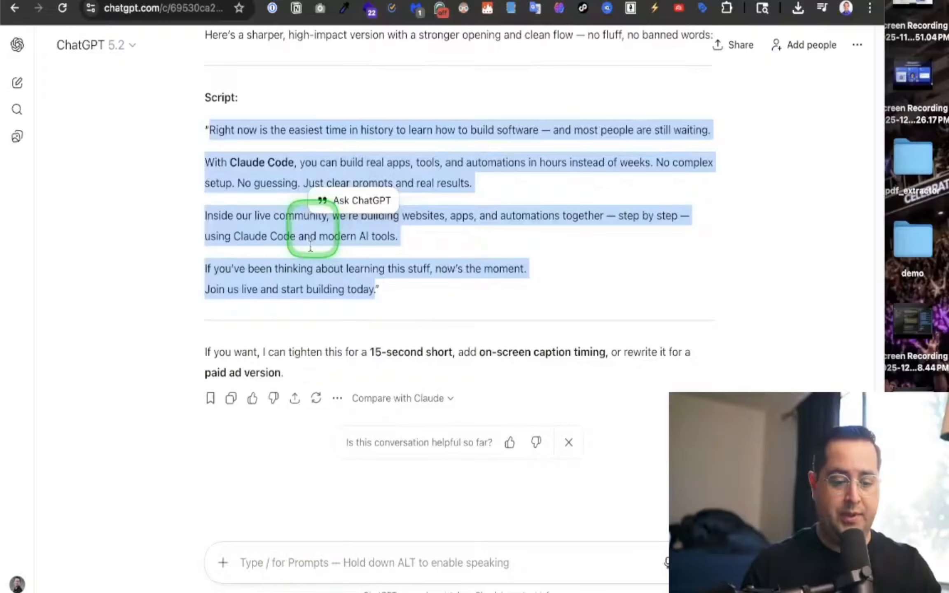
left_click(291, 560)
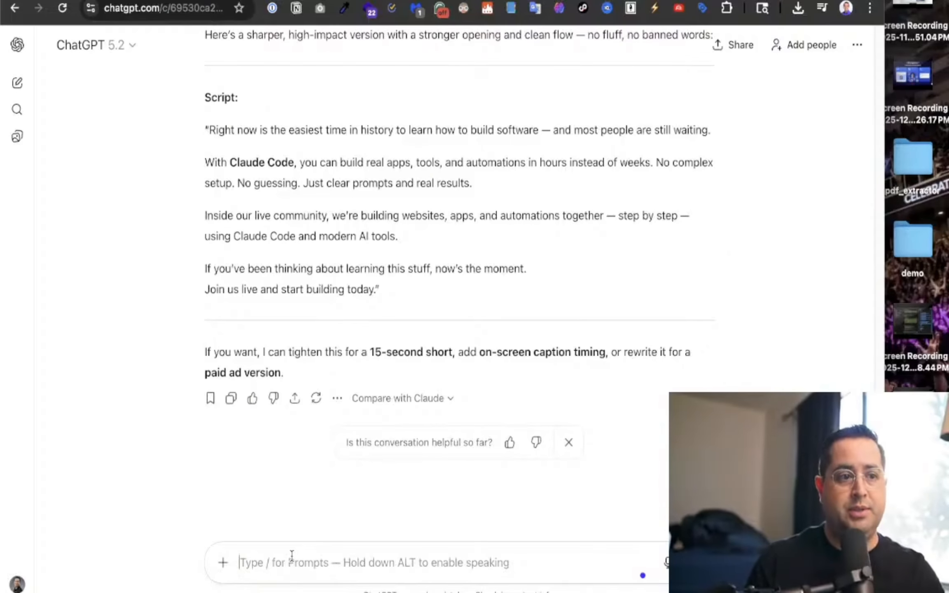
left_click(291, 555)
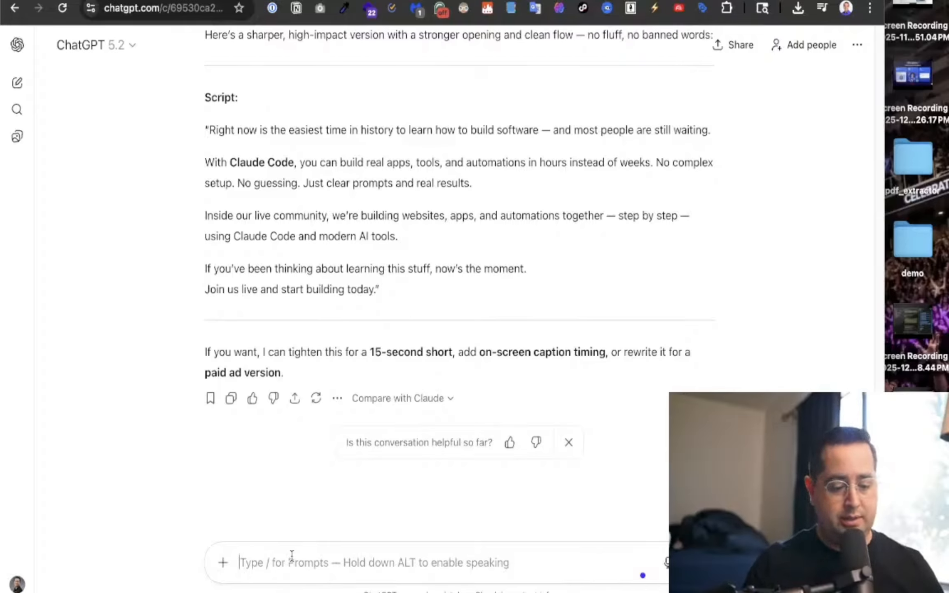
Ask ChatGPT for a 15-second shot-by-shot Sora 2 prompt for the Claude Code community ad.
key("super+v")
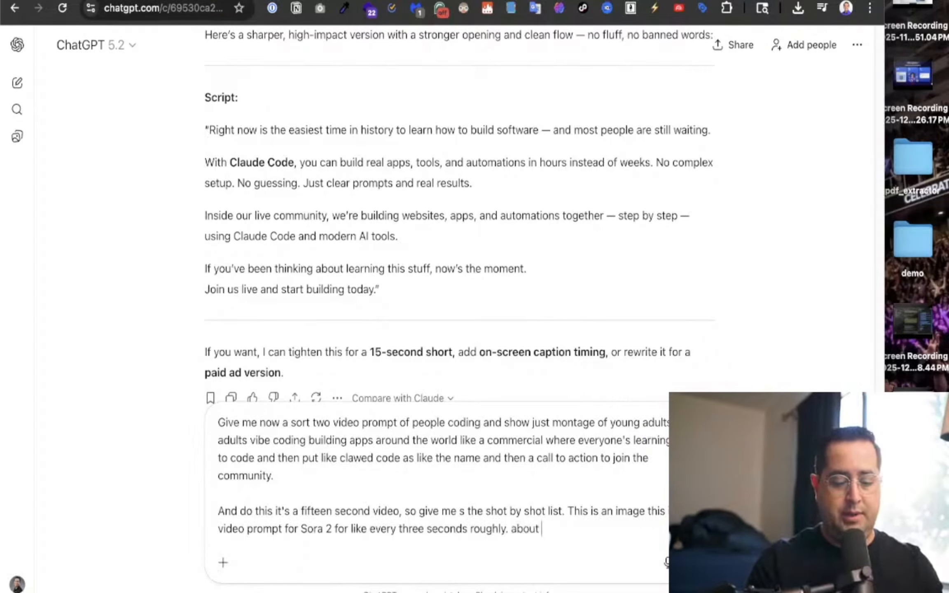
key("Return")
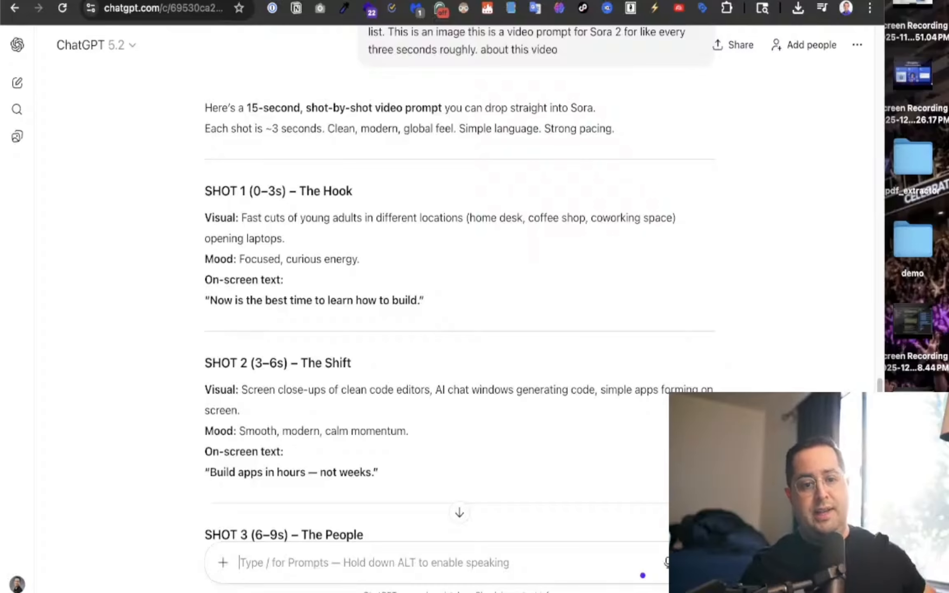
left_click(700, 1)
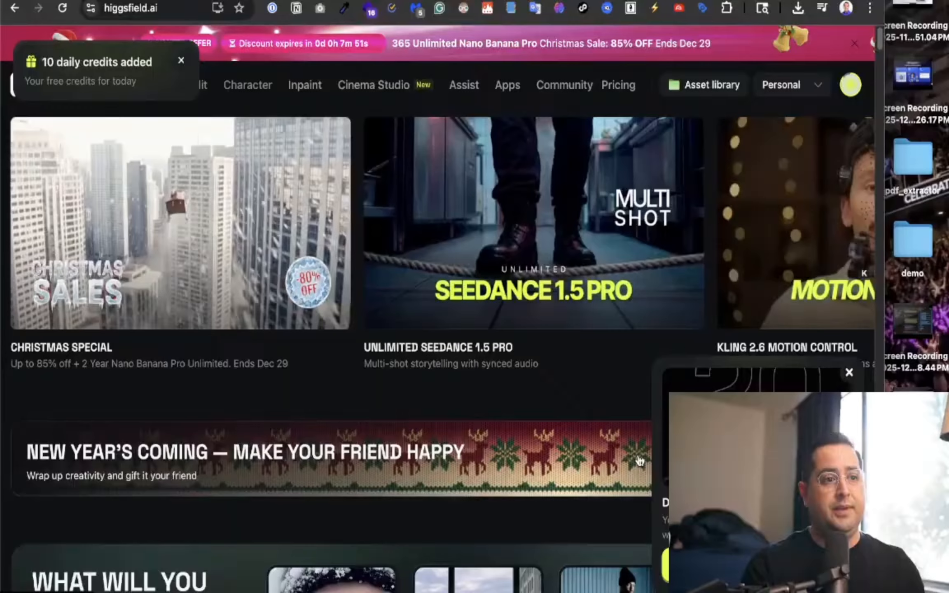
Open the Christmas sale pricing plans, look them over, and close the daily credits notice.
left_click(164, 82)
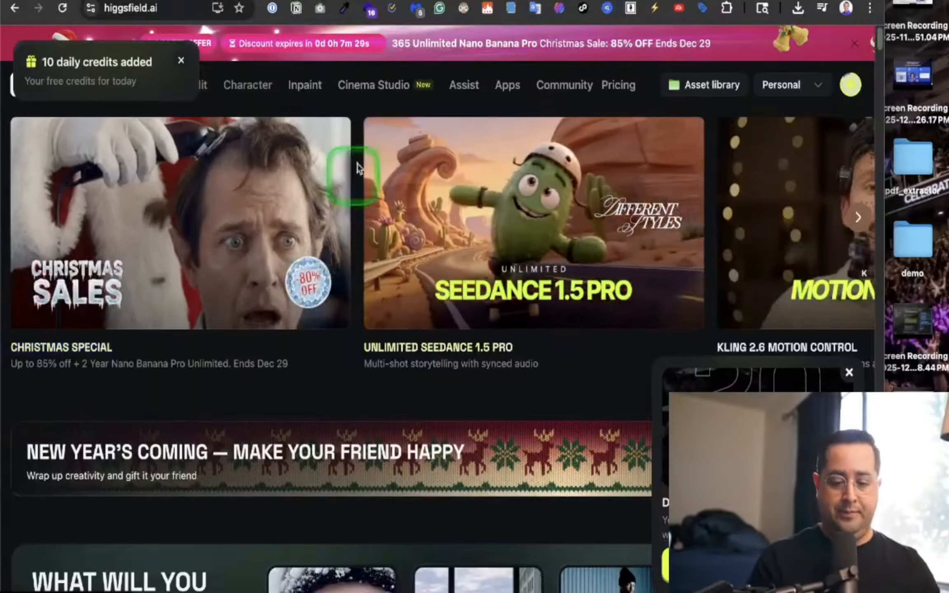
left_click(480, 36)
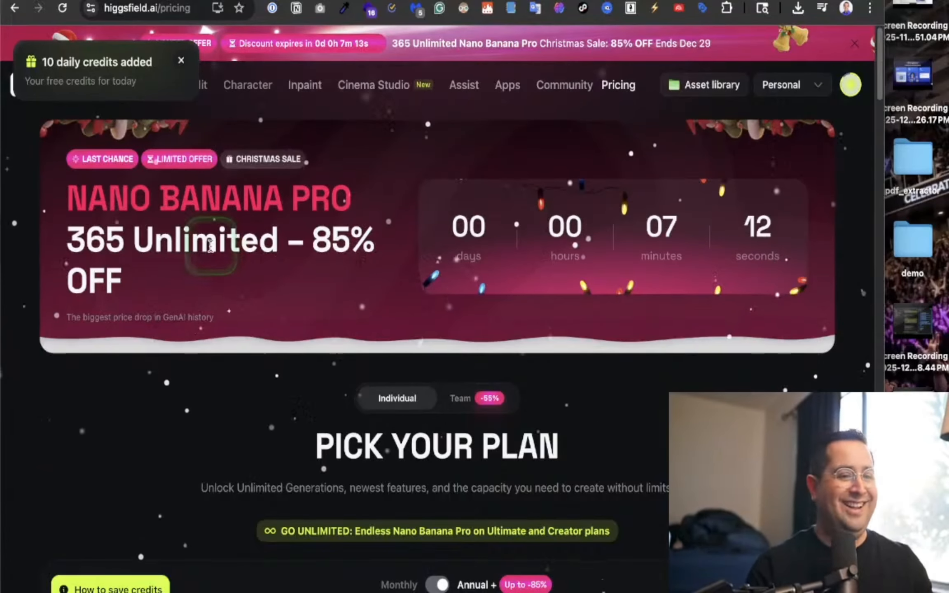
scroll(440, 393, "down", 10)
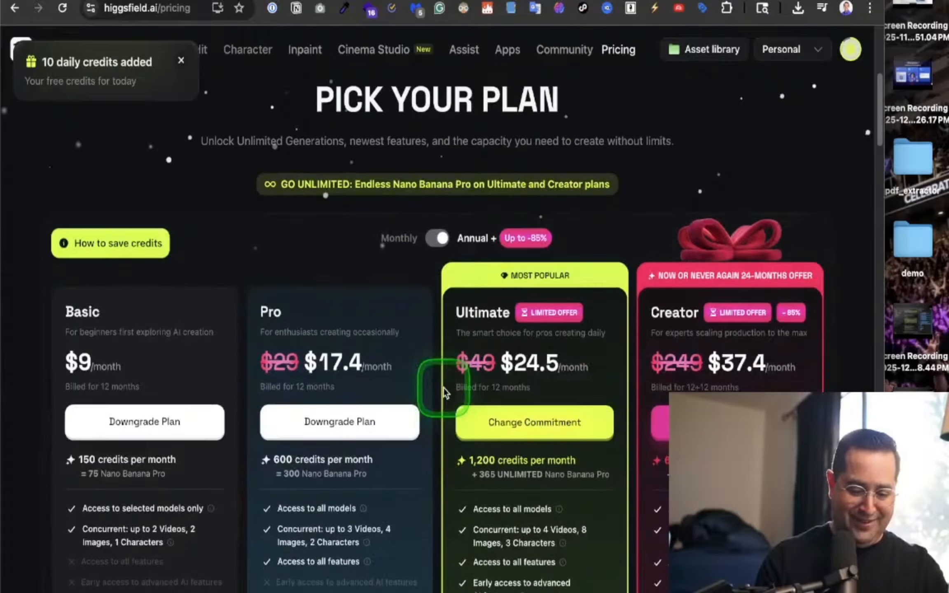
scroll(444, 392, "up", 10)
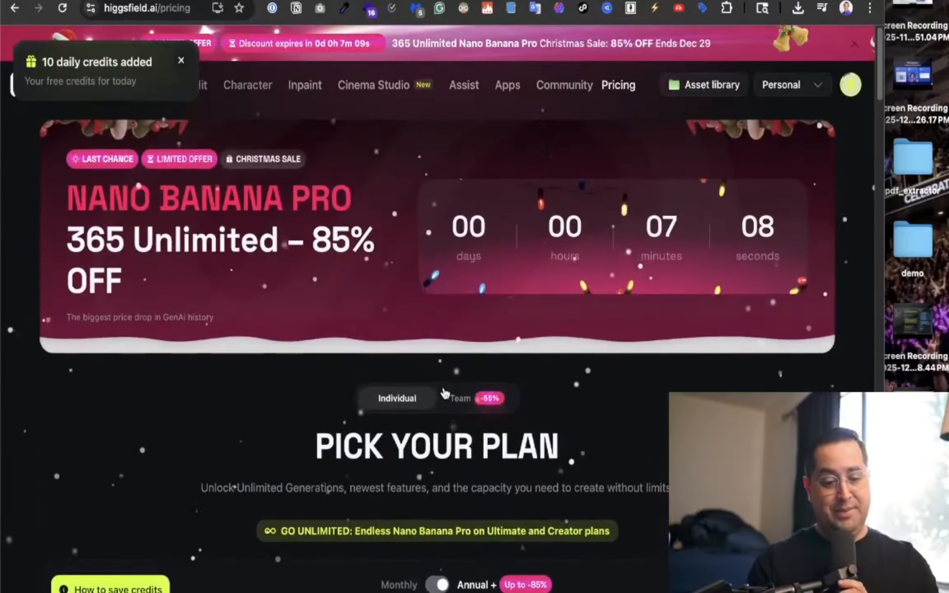
left_click(182, 62)
mouse_move(107, 88)
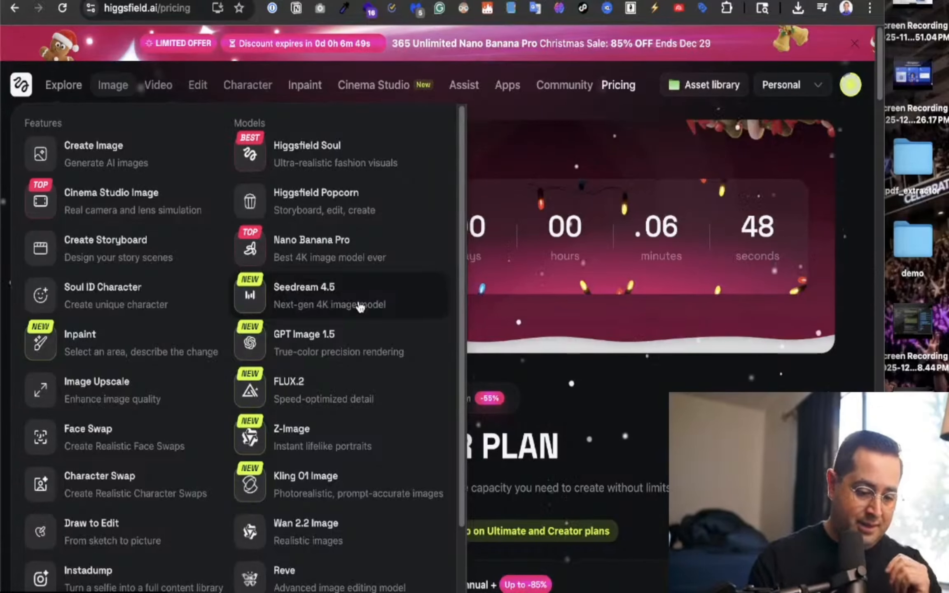
Start a new Sora 2 video from the Video menu and ready its Prompt box.
left_click(360, 305)
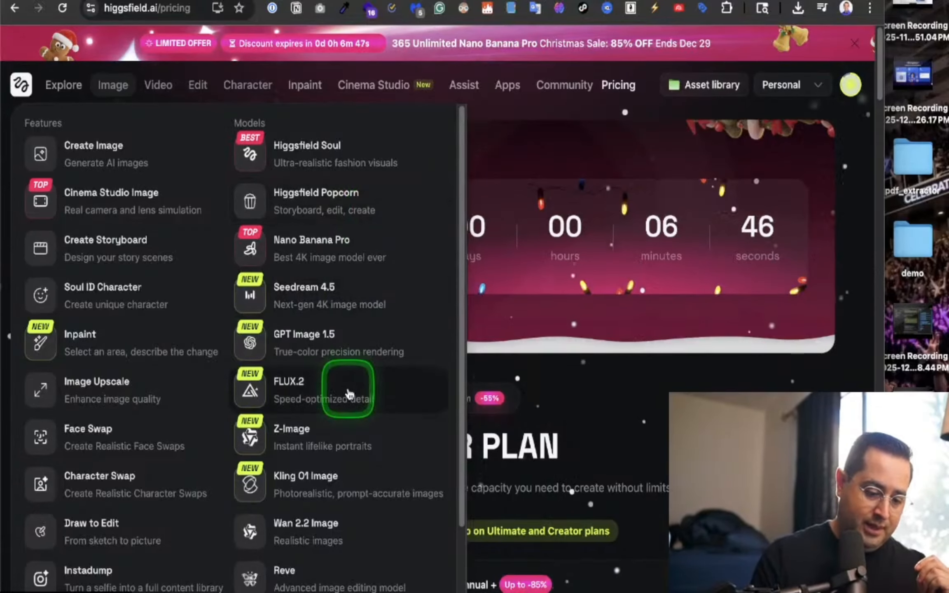
left_click(163, 93)
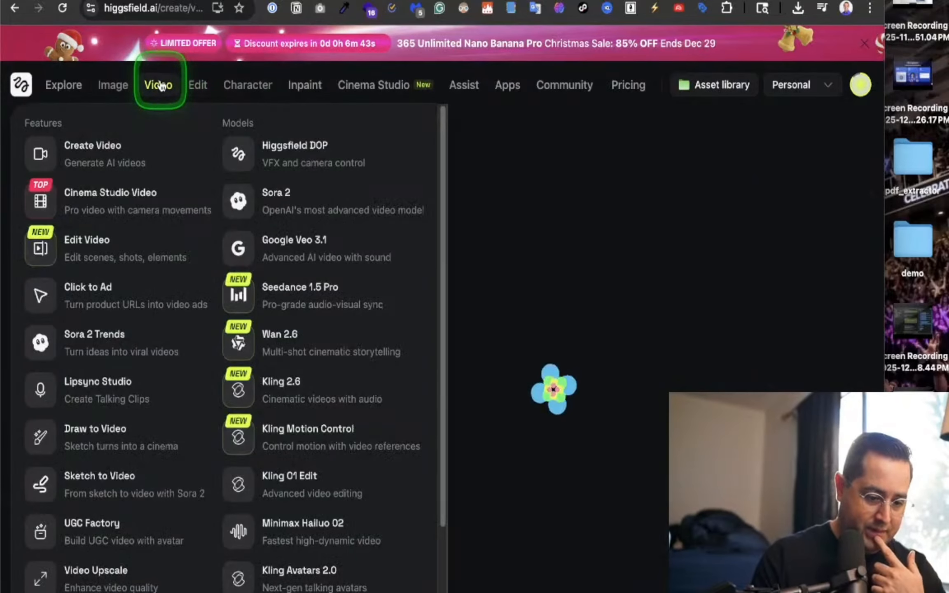
left_click(339, 206)
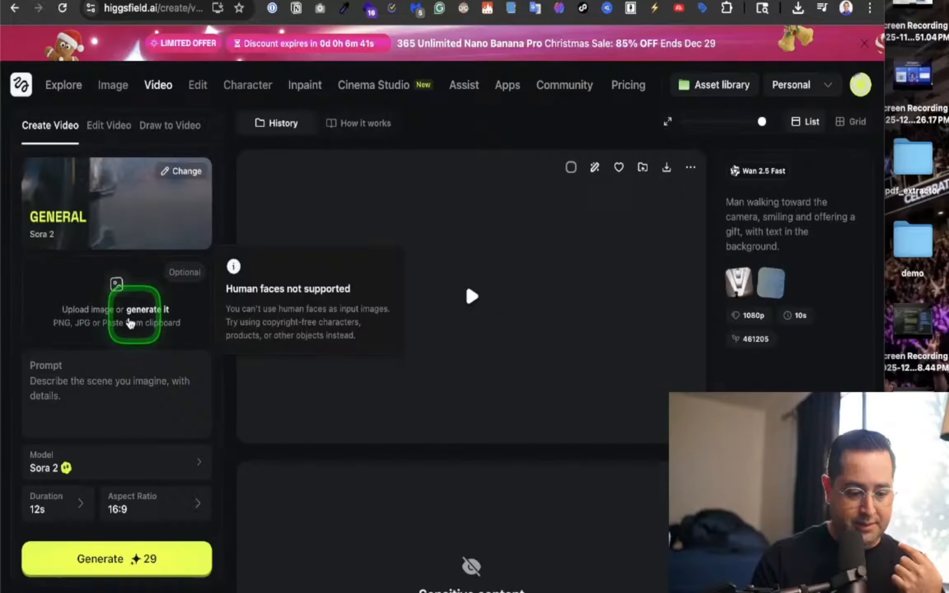
left_click(81, 372)
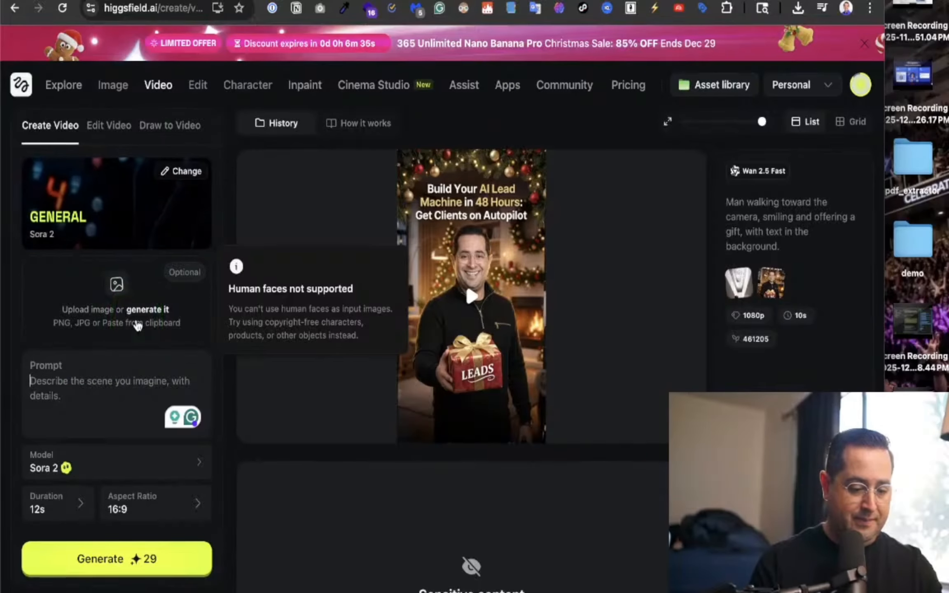
left_click(582, 13)
Ask ChatGPT for the shot list with 'no subtext' as a markdown code block, then copy it.
scroll(273, 328, "down", 15)
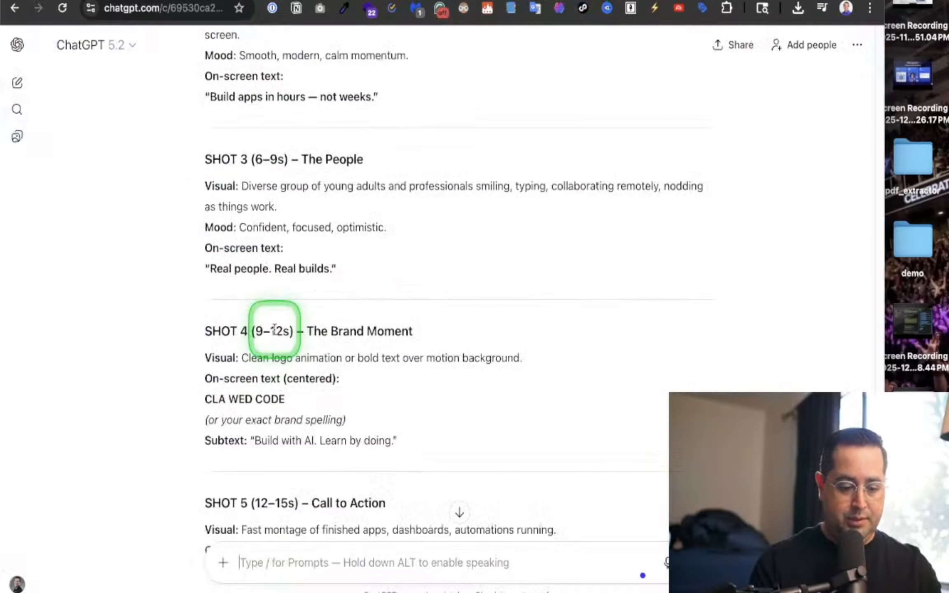
scroll(275, 328, "down", 1)
scroll(275, 328, "up", 3)
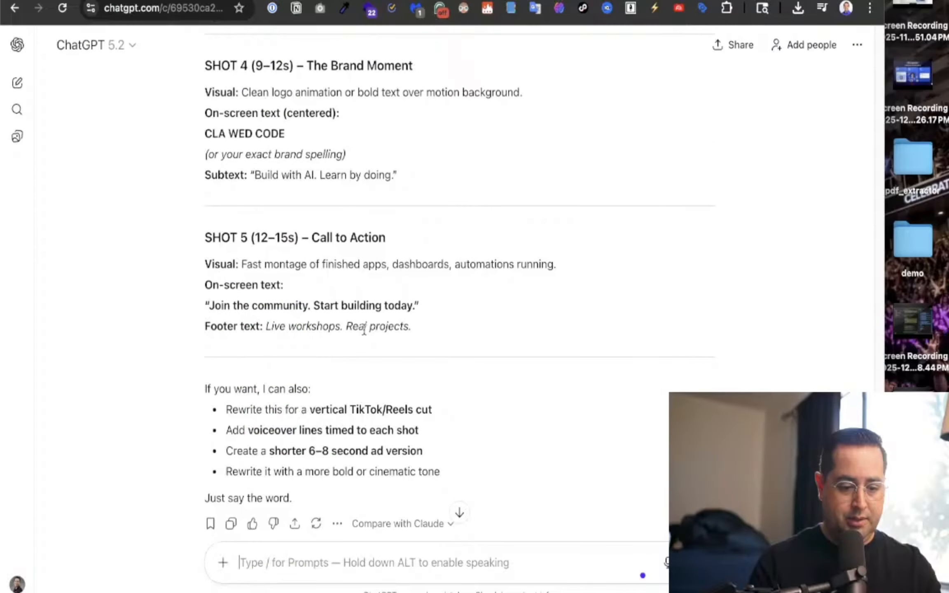
scroll(458, 333, "up", 7)
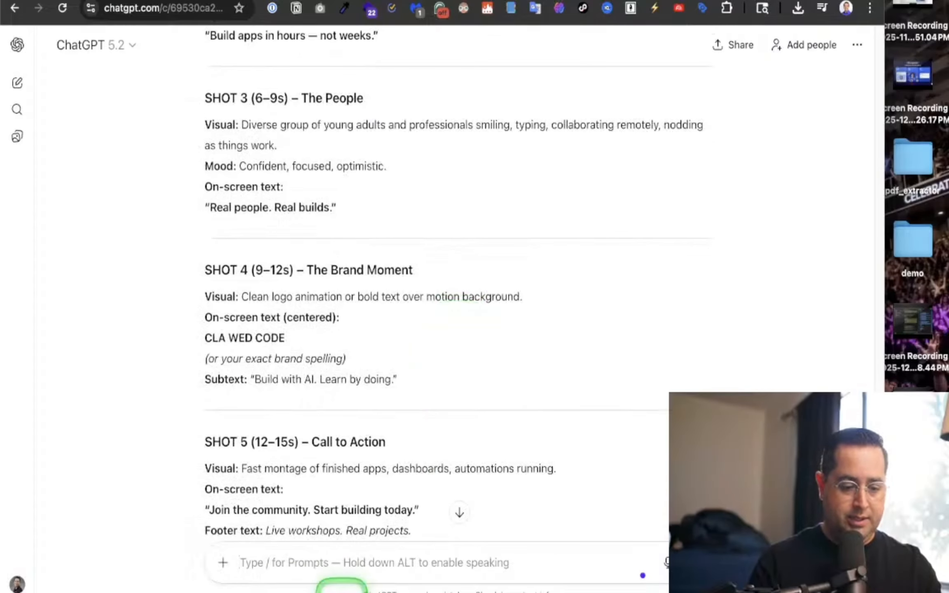
mouse_move(362, 541)
left_click(313, 561)
type("no")
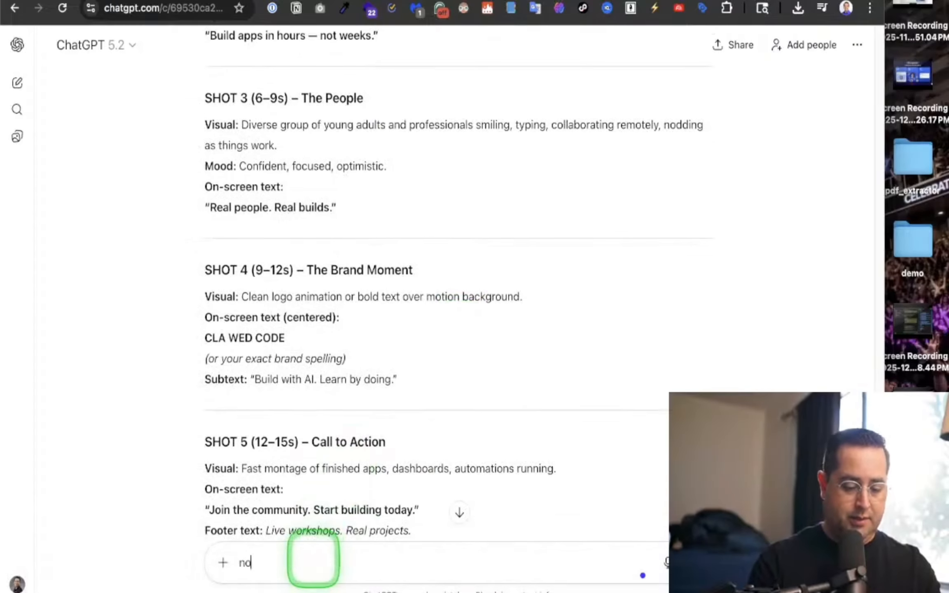
type(" subtext, in codeblock in markdown minimal text only at end")
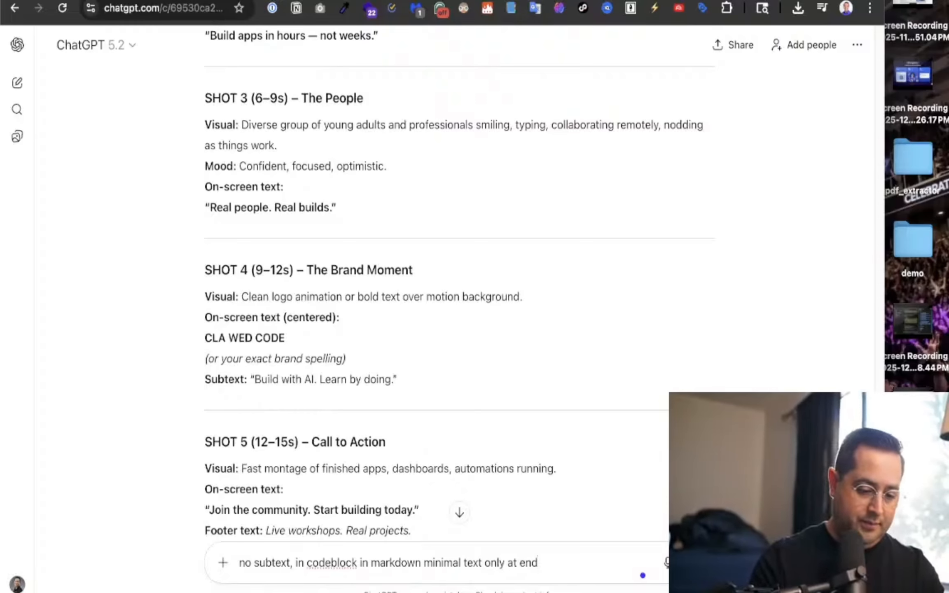
key("Return")
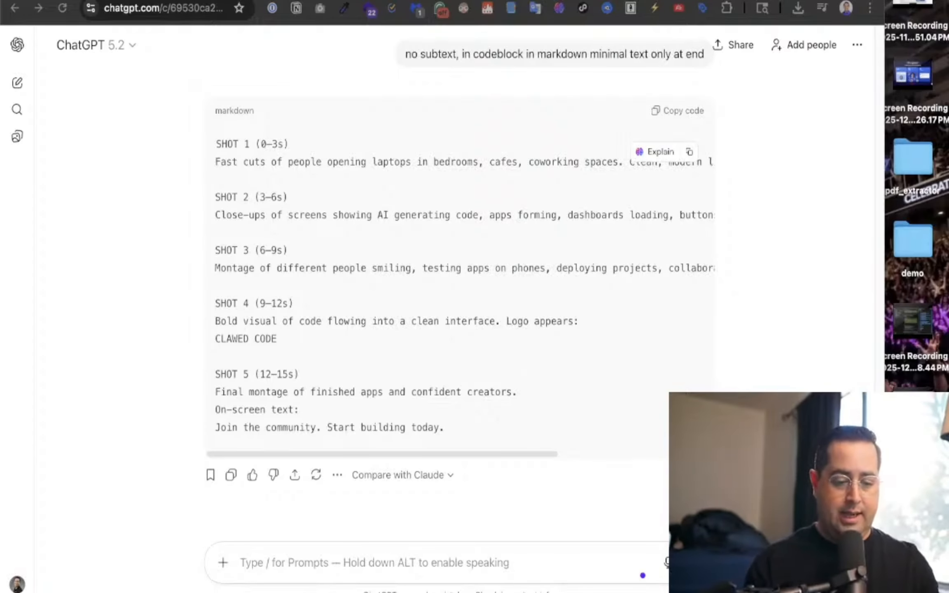
left_click(675, 110)
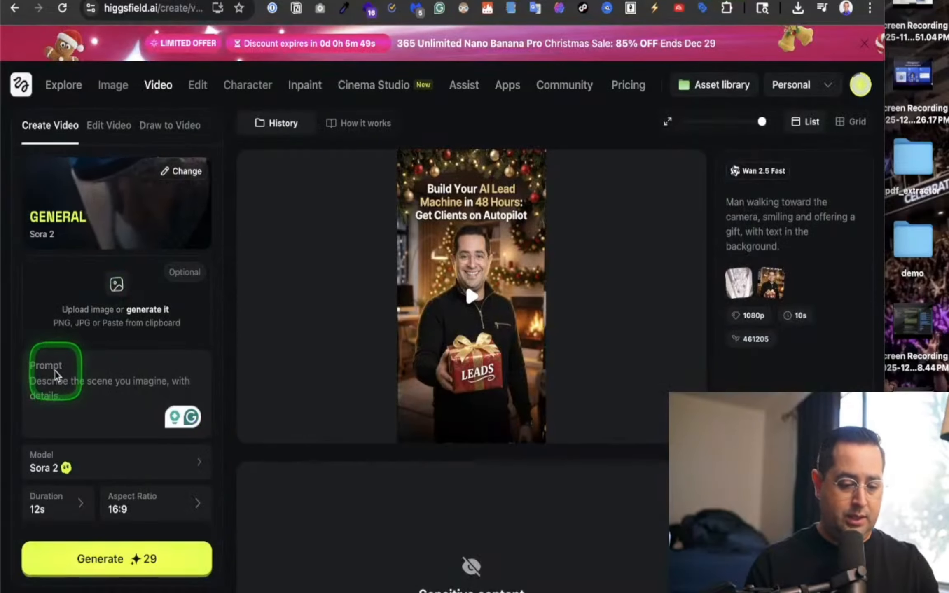
Keep Duration at 12s, switch Aspect Ratio to 9:16, and generate the Sora 2 video.
scroll(57, 376, "down", 2)
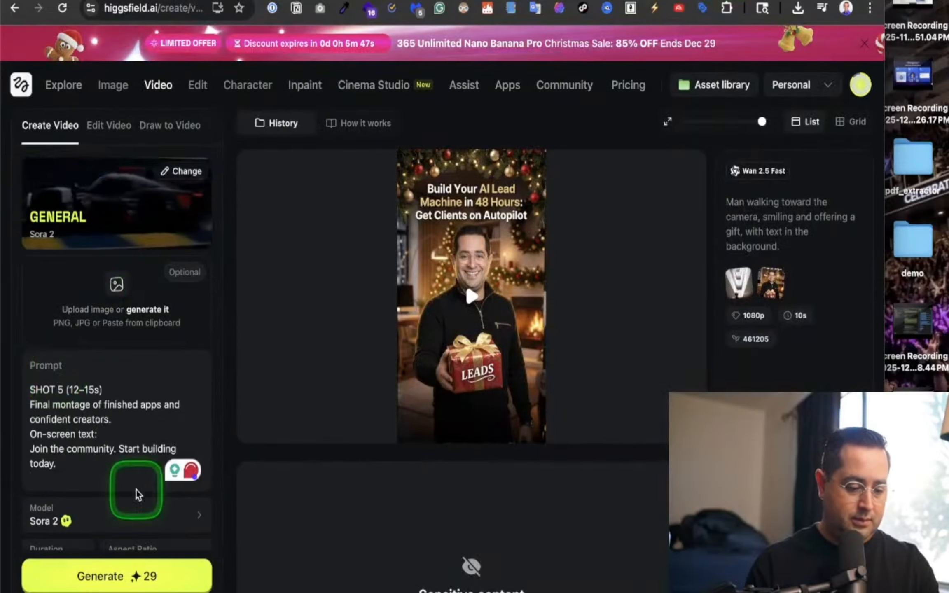
left_click(75, 522)
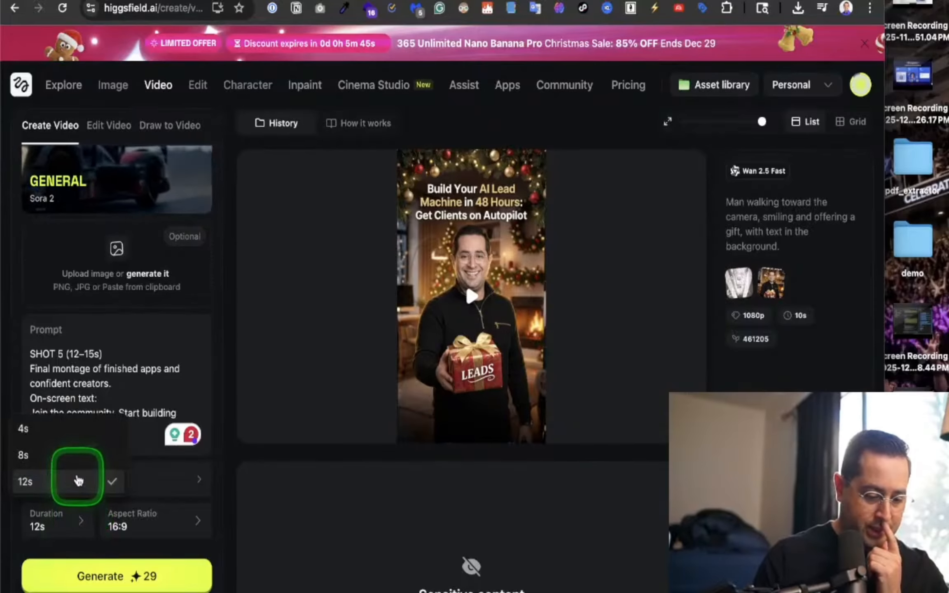
left_click(152, 523)
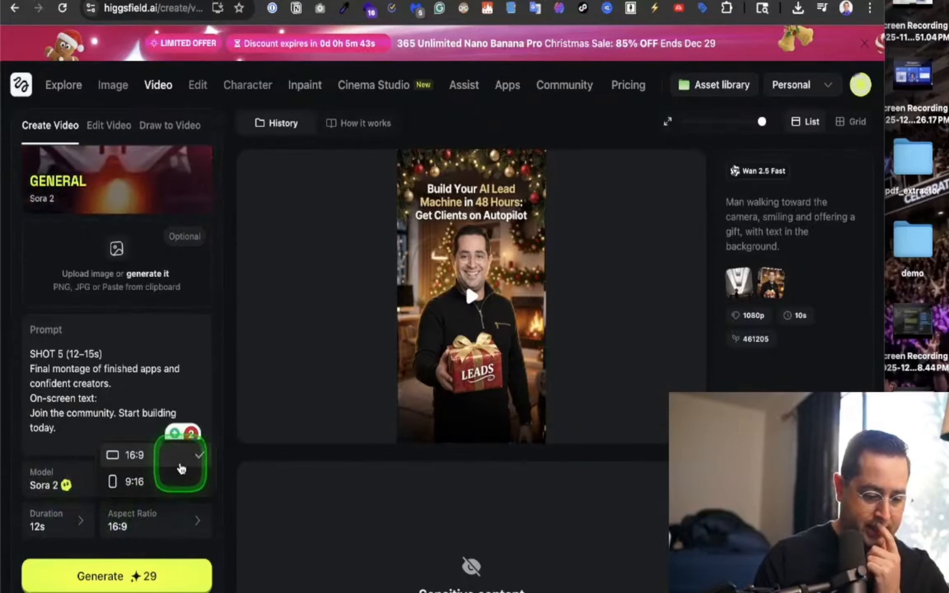
left_click(171, 486)
left_click(123, 588)
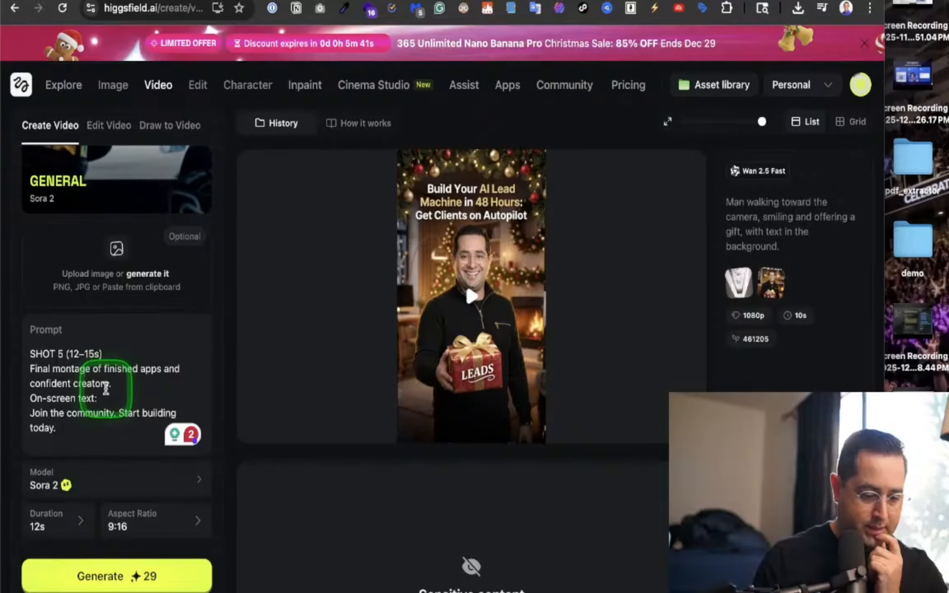
scroll(99, 409, "up", 8)
left_click(105, 575)
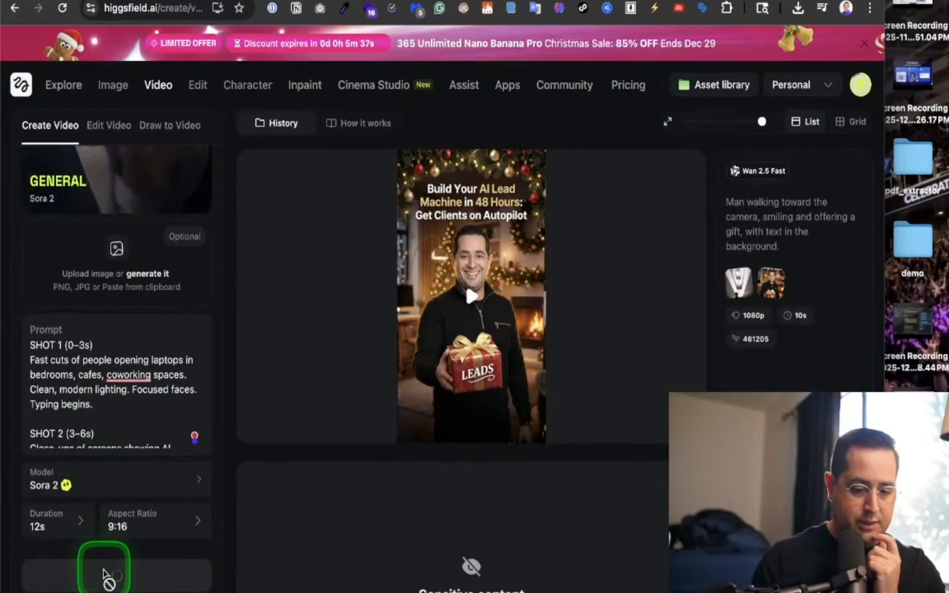
Play the Christmas LEADS gift video in the History feed.
scroll(559, 373, "down", 9)
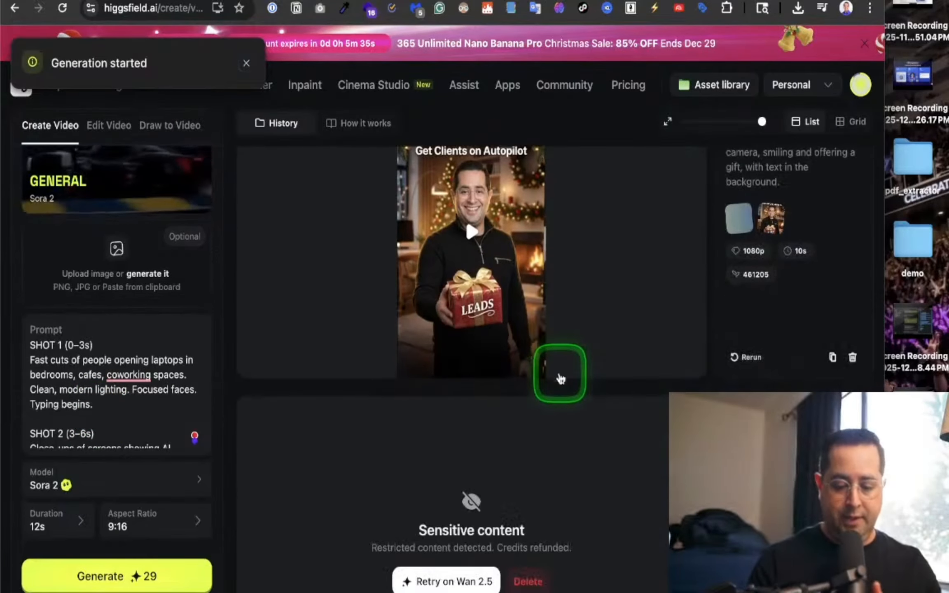
scroll(560, 378, "up", 5)
scroll(560, 378, "right", 6)
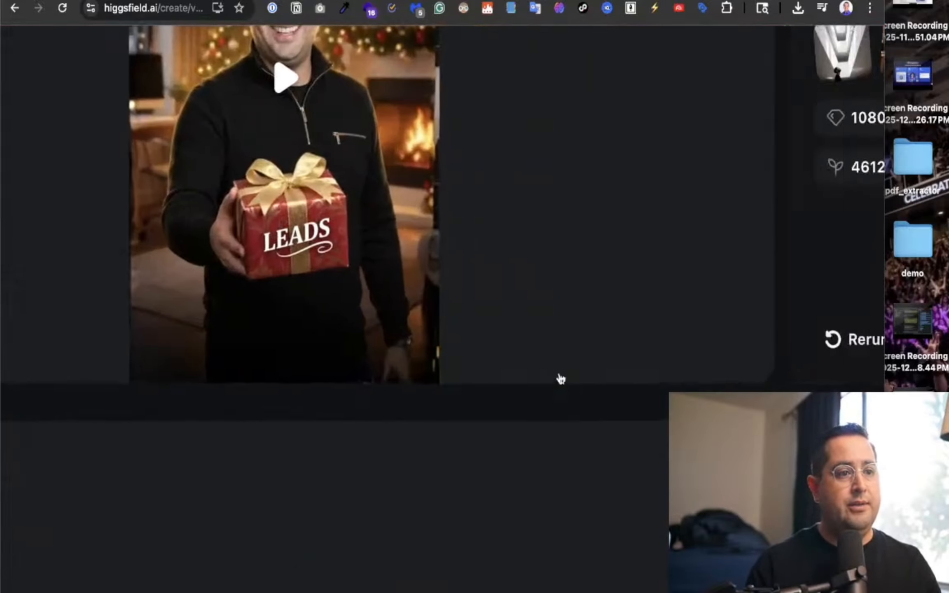
scroll(560, 378, "up", 3)
scroll(560, 378, "down", 5)
left_click(272, 244)
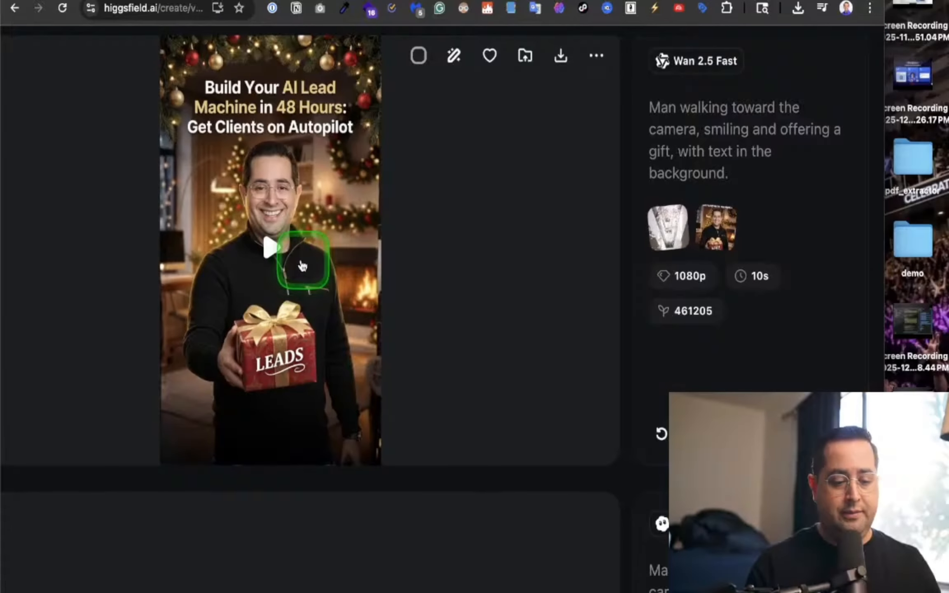
Scroll further down the history and play the woman reading a book clip.
scroll(272, 239, "up", 1)
scroll(272, 239, "left", 2)
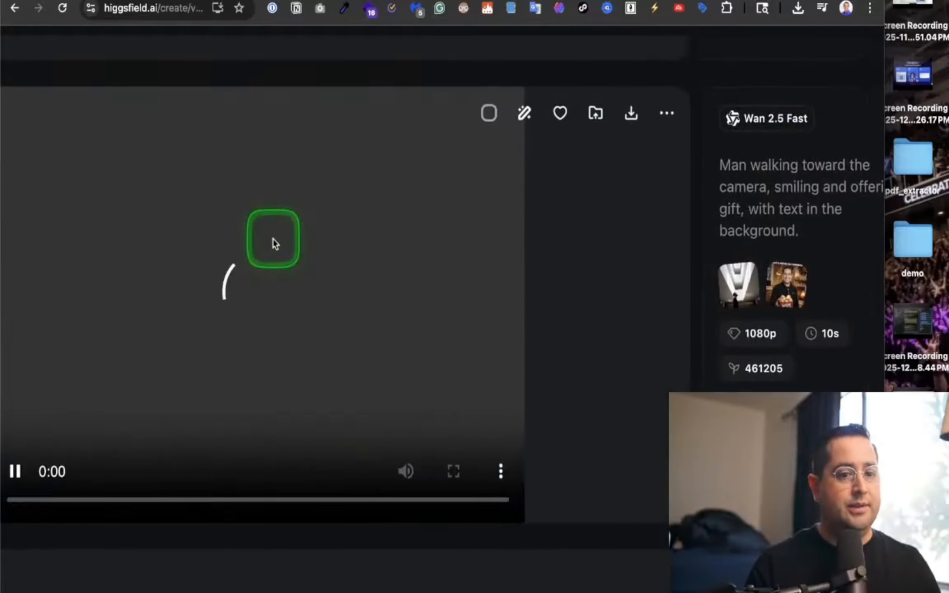
scroll(273, 239, "left", 1)
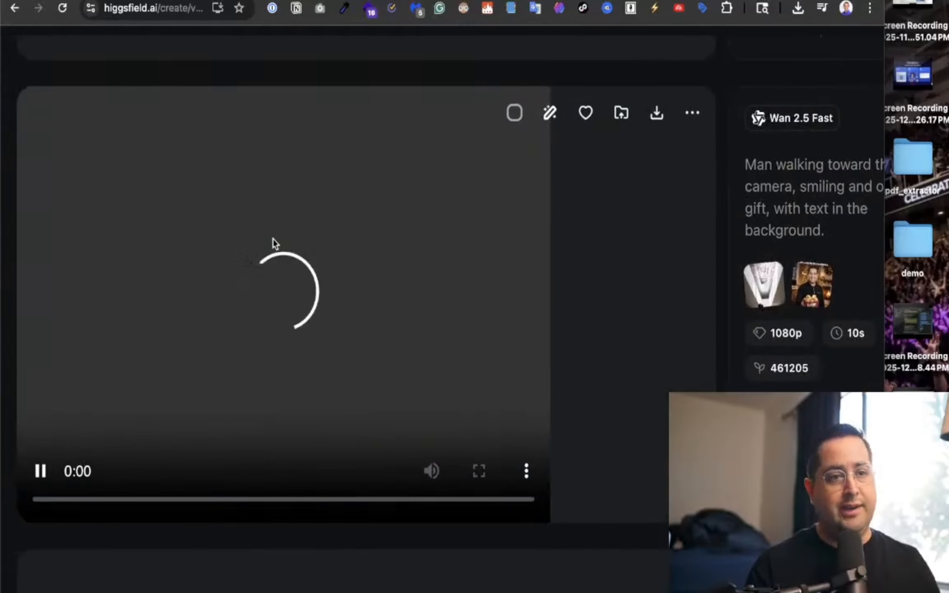
scroll(272, 238, "right", 2)
scroll(272, 238, "right", 1)
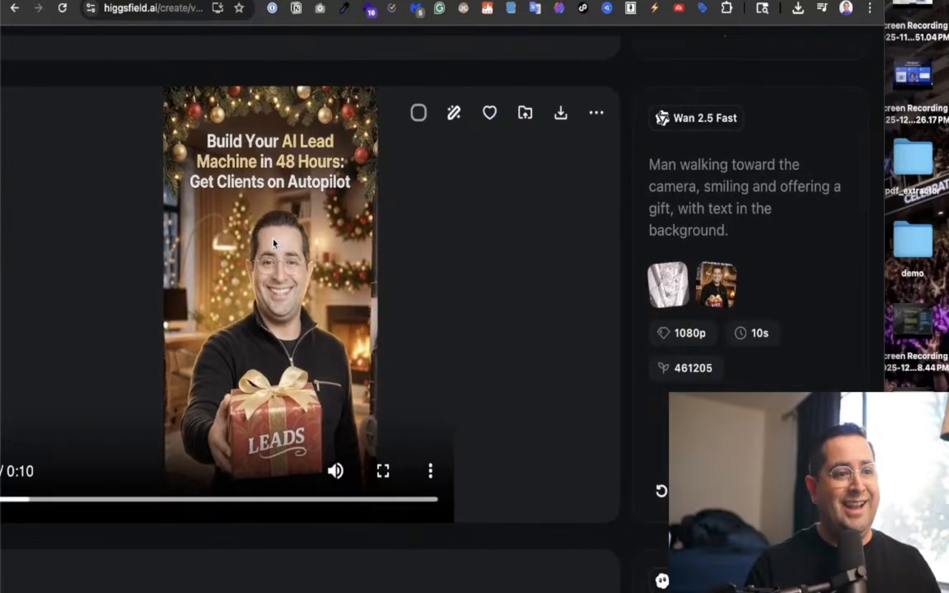
scroll(273, 238, "up", 3)
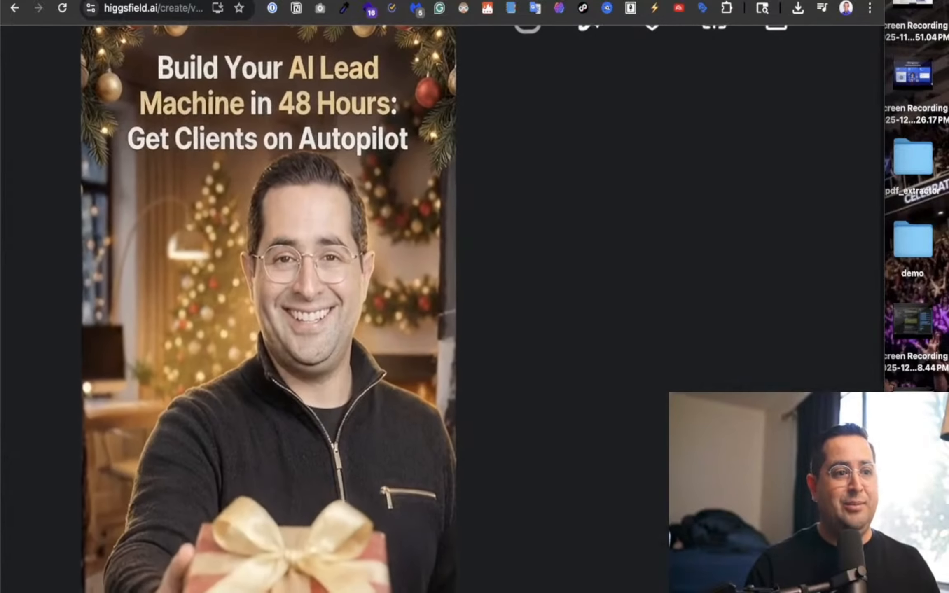
scroll(272, 238, "down", 3)
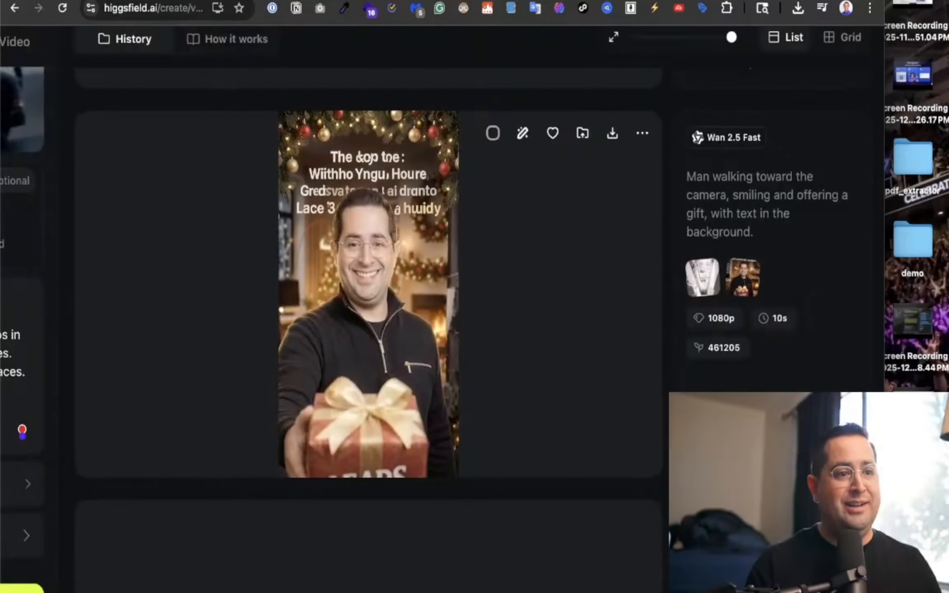
scroll(272, 238, "up", 2)
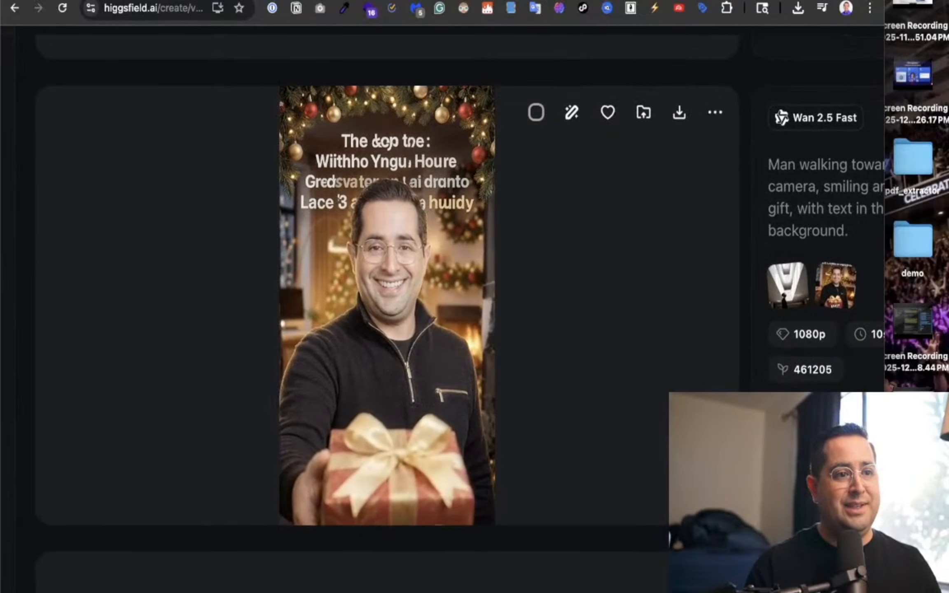
scroll(275, 244, "down", 10)
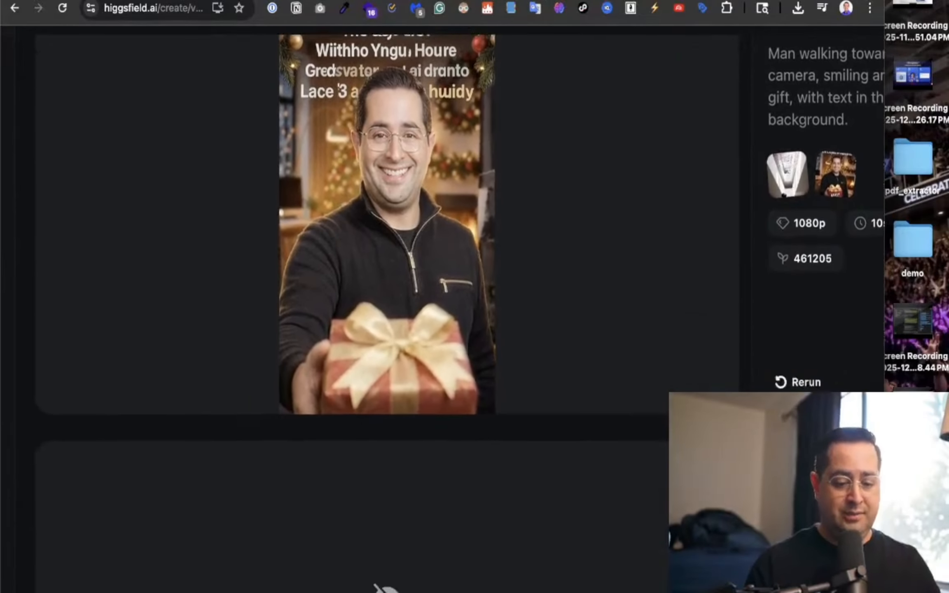
scroll(275, 243, "down", 15)
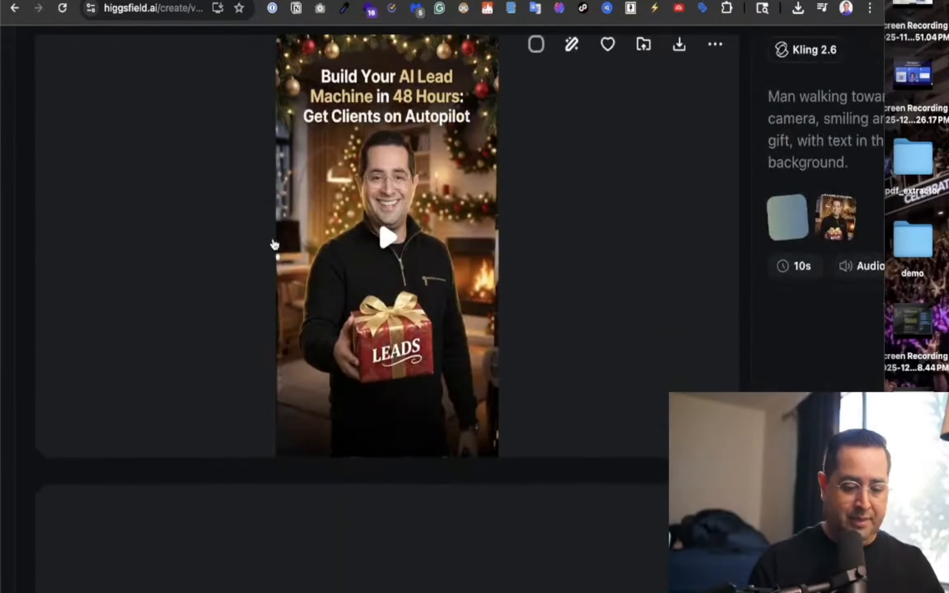
scroll(274, 244, "up", 10)
scroll(274, 244, "up", 2)
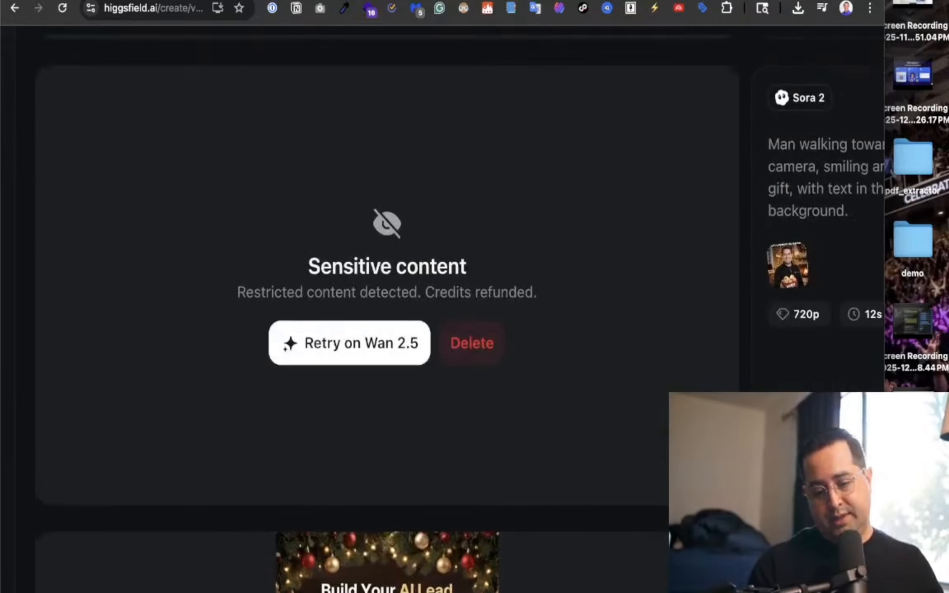
scroll(717, 364, "right", 3)
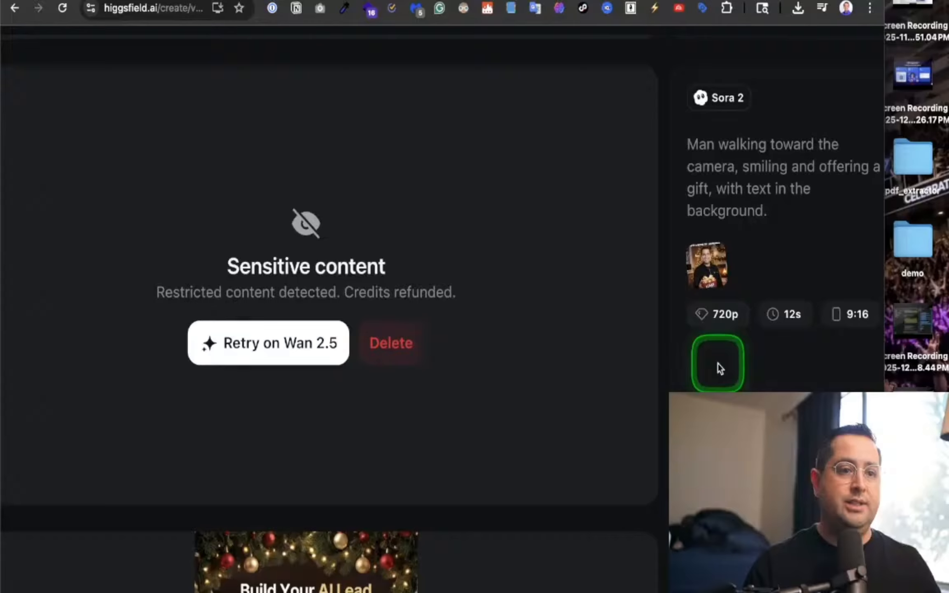
scroll(718, 364, "down", 10)
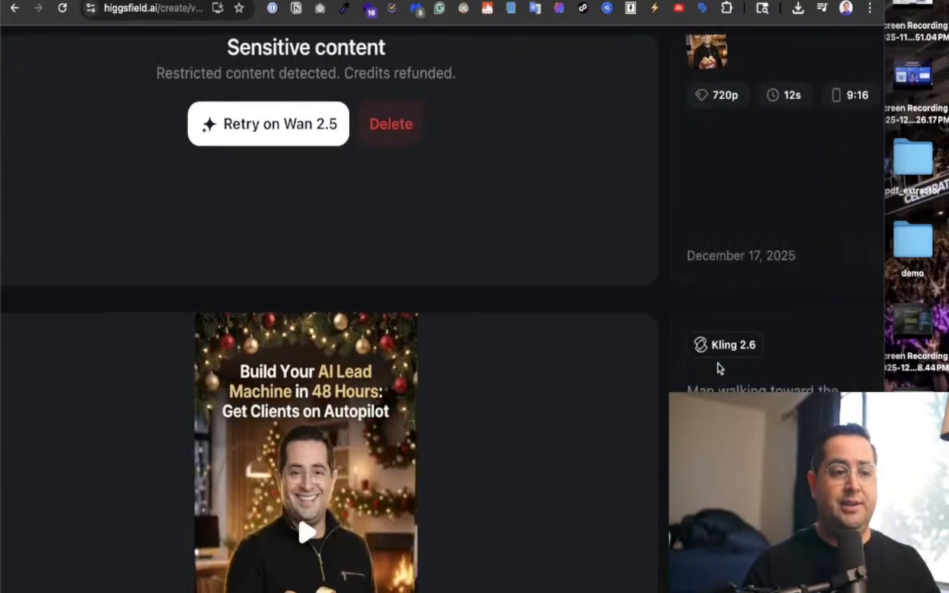
scroll(717, 364, "down", 8)
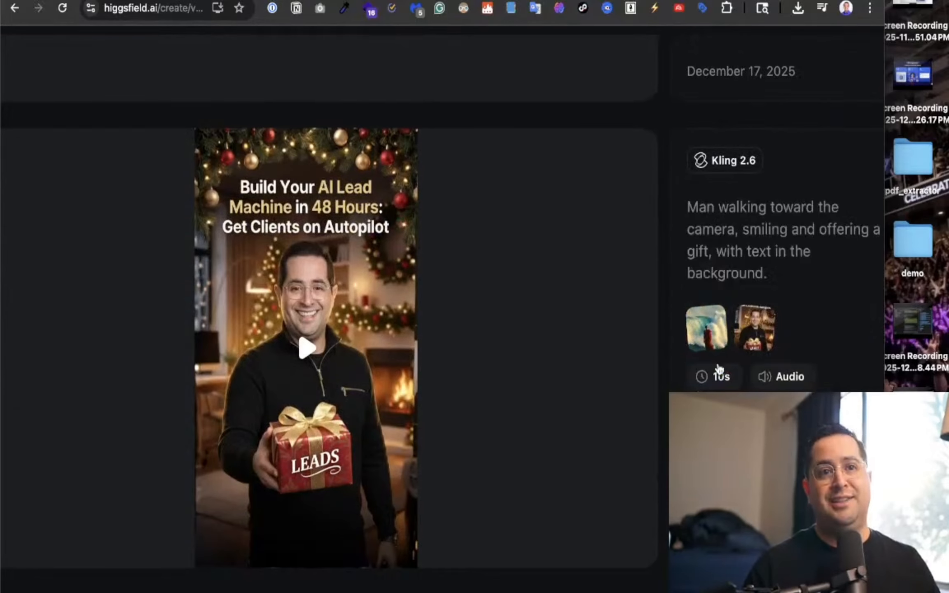
scroll(718, 368, "down", 2)
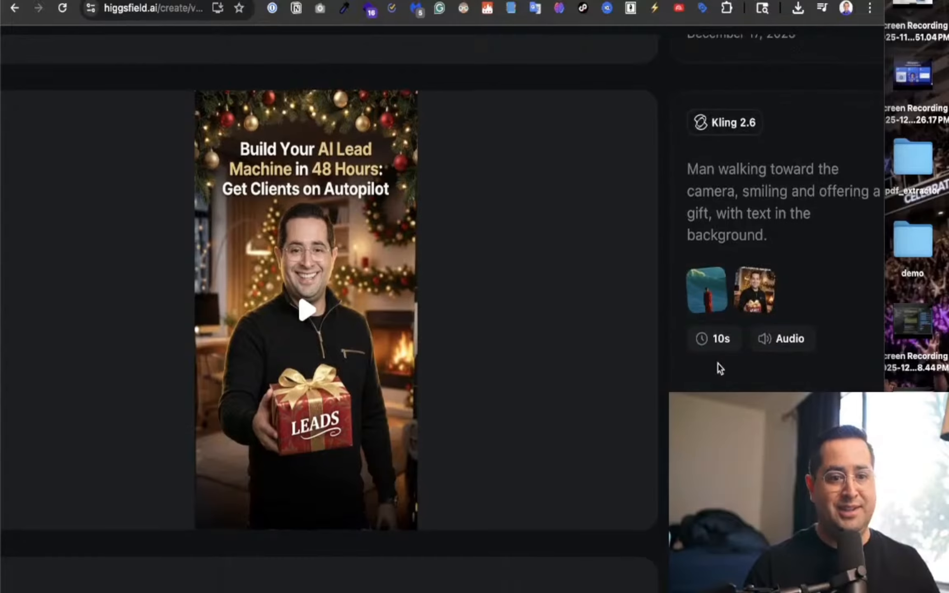
scroll(718, 367, "down", 5)
scroll(717, 364, "down", 20)
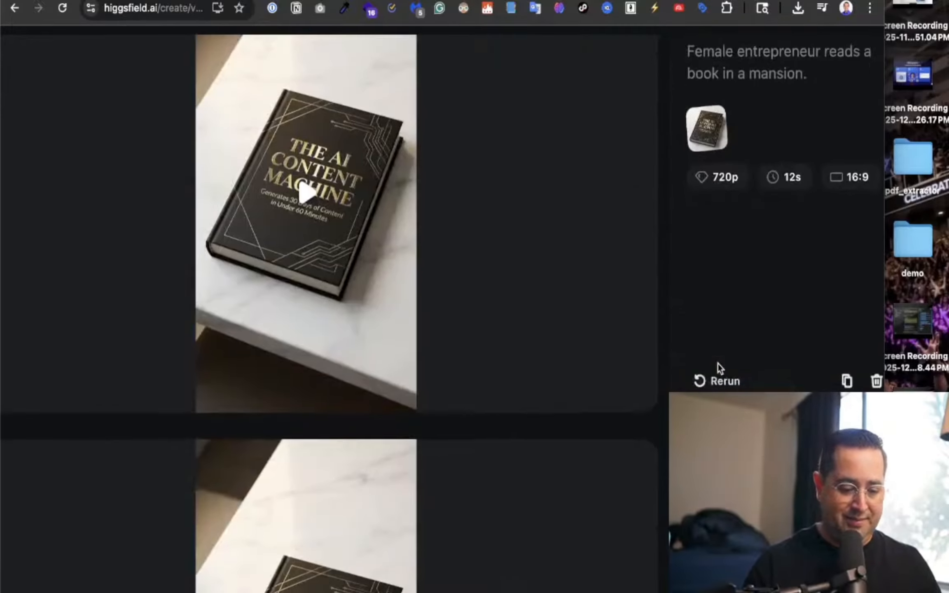
left_click(305, 192)
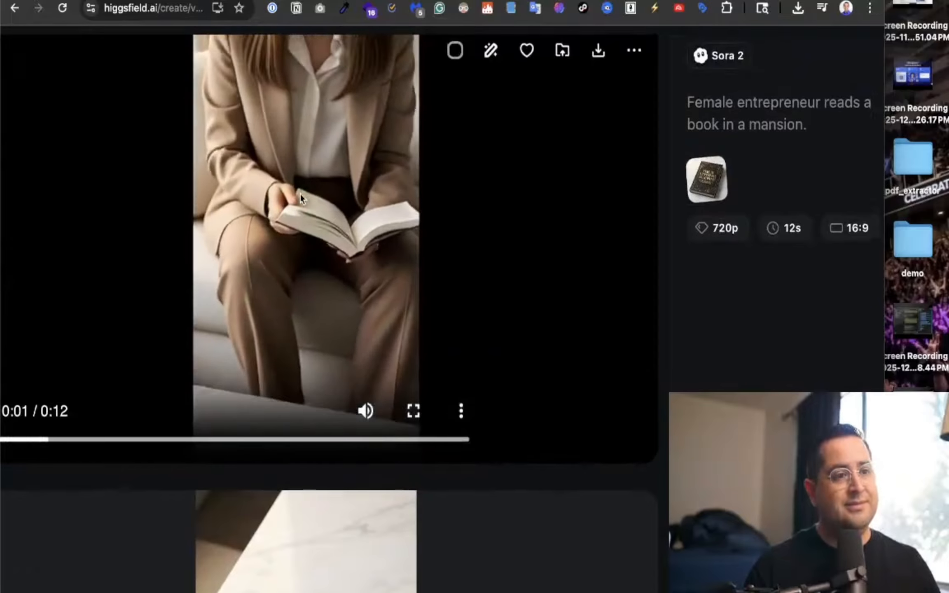
scroll(300, 195, "up", 2)
scroll(330, 284, "up", 1)
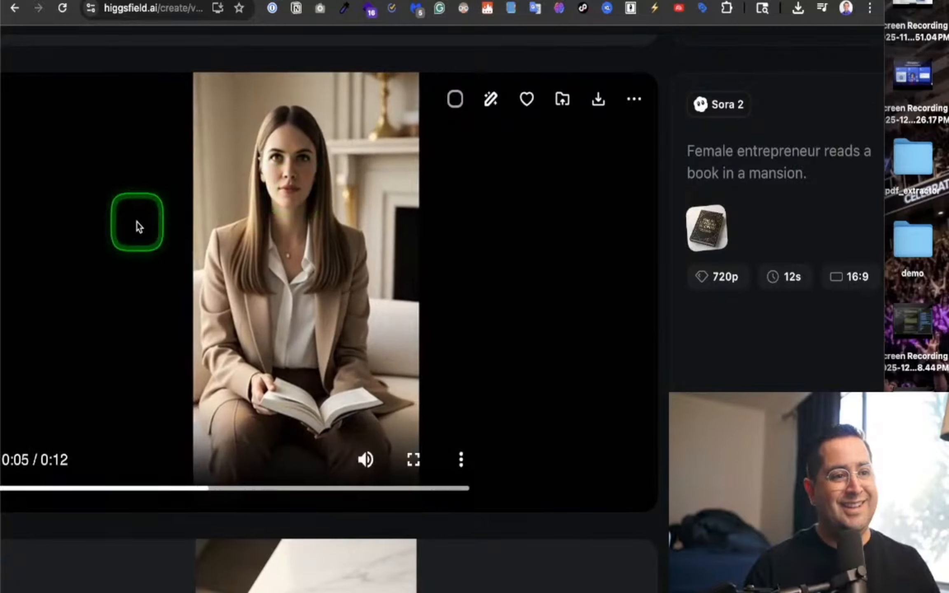
scroll(137, 225, "down", 5)
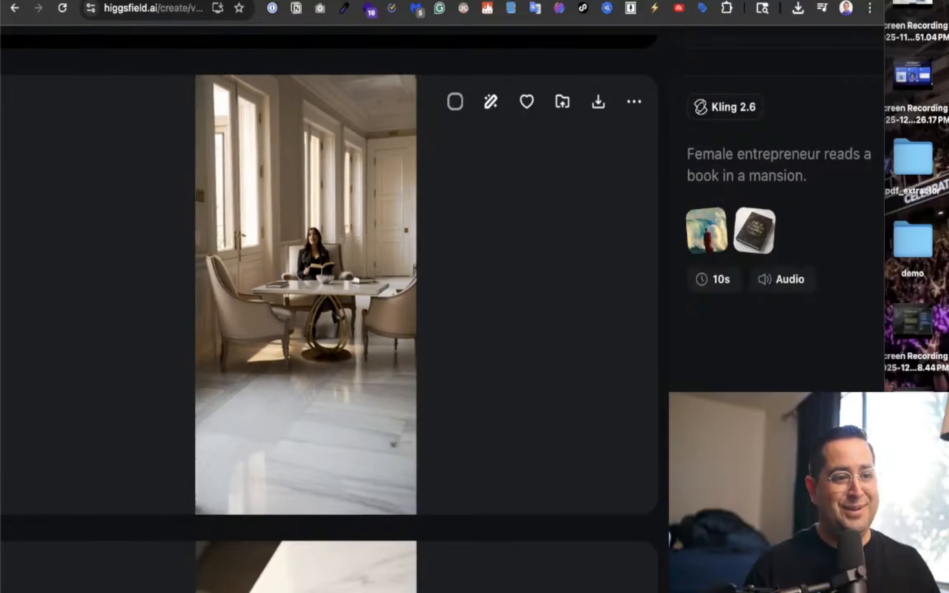
scroll(454, 395, "down", 15)
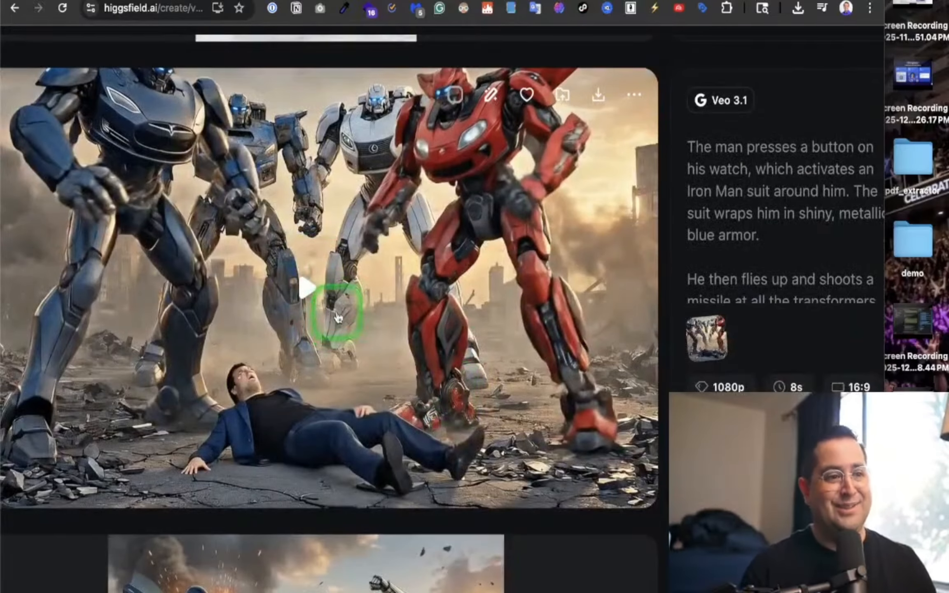
Briefly play the Veo 3.1 robots video, pause it, and scroll back to the top of History.
left_click(337, 315)
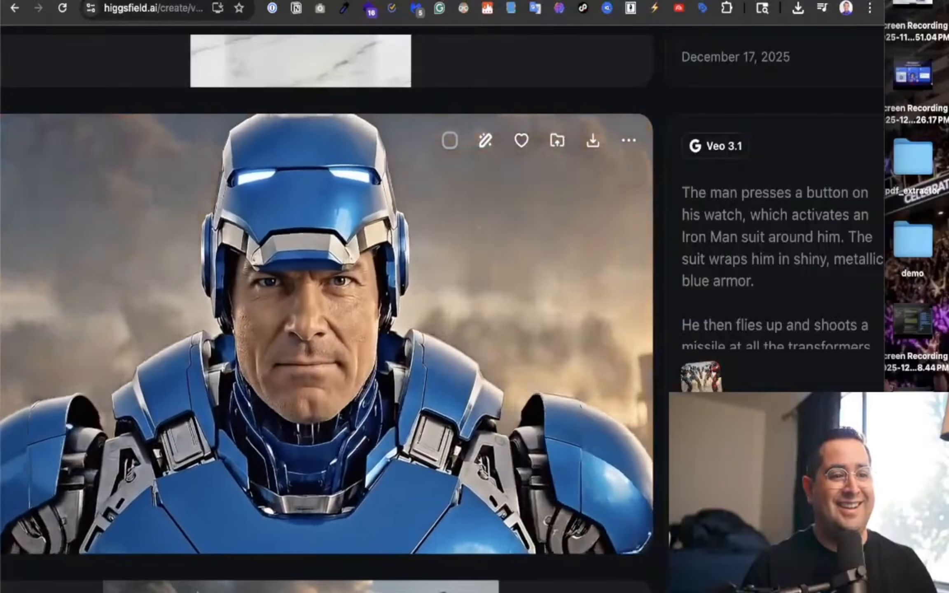
scroll(337, 313, "up", 1)
left_click(336, 313)
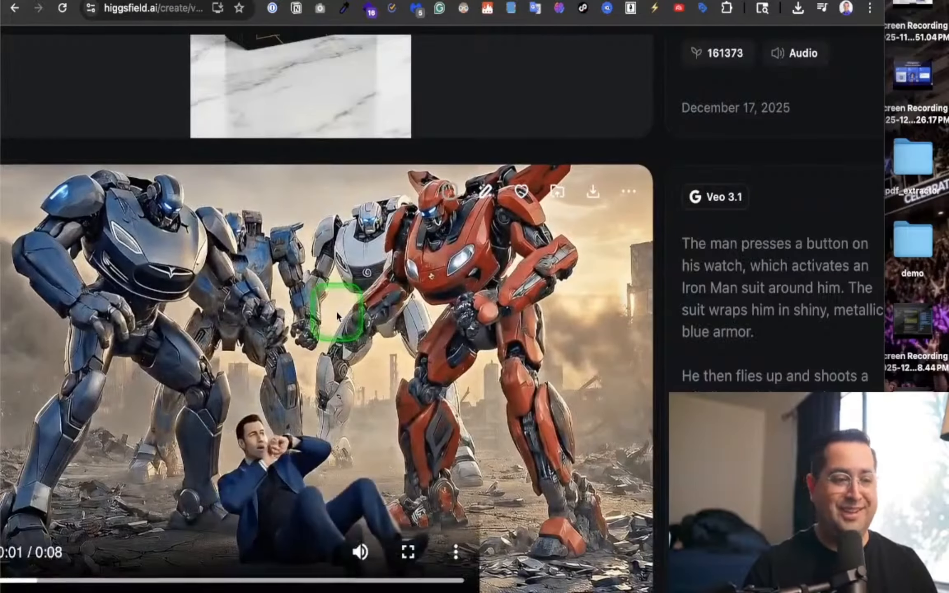
scroll(335, 311, "up", 20)
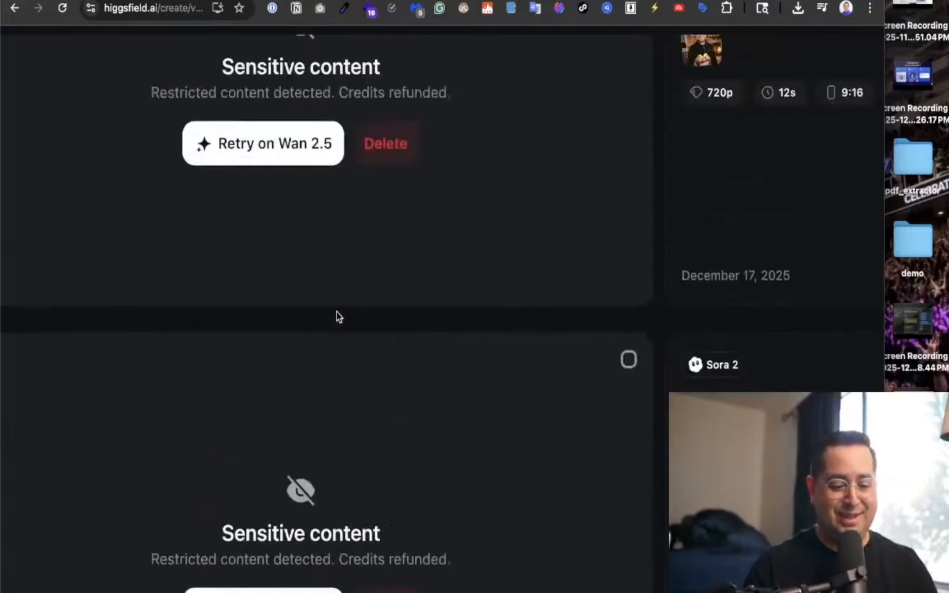
scroll(337, 312, "up", 15)
scroll(336, 312, "left", 5)
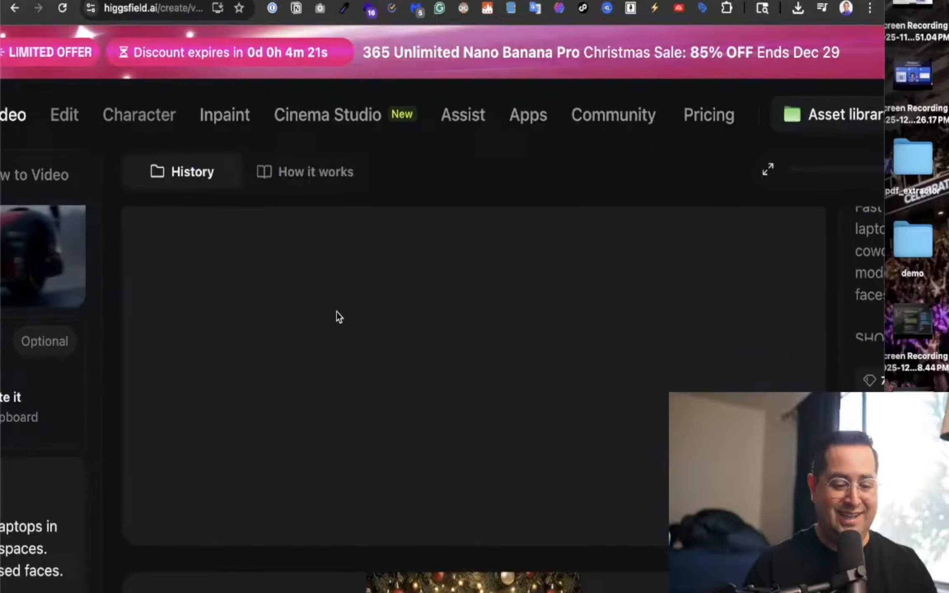
scroll(336, 312, "right", 4)
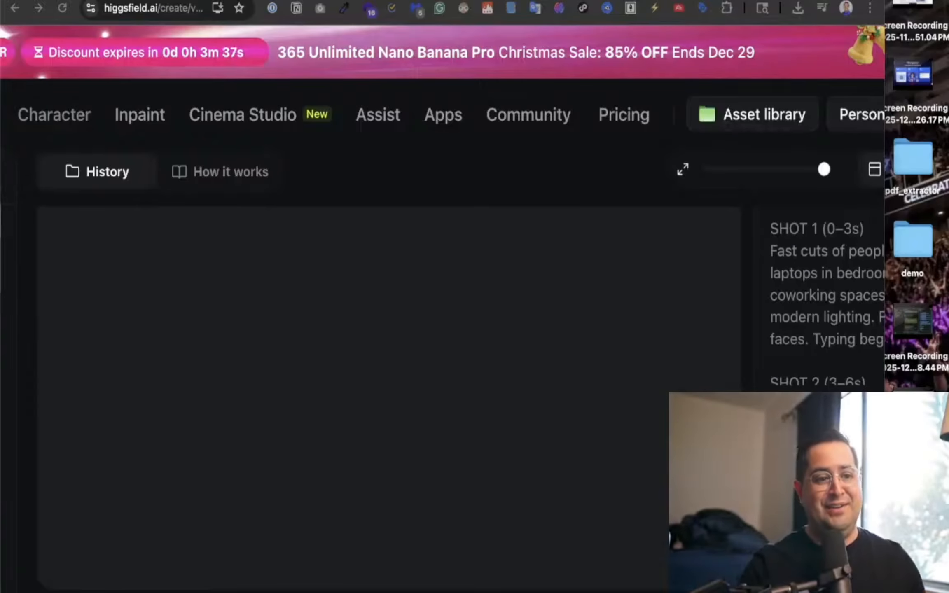
scroll(146, 120, "left", 8)
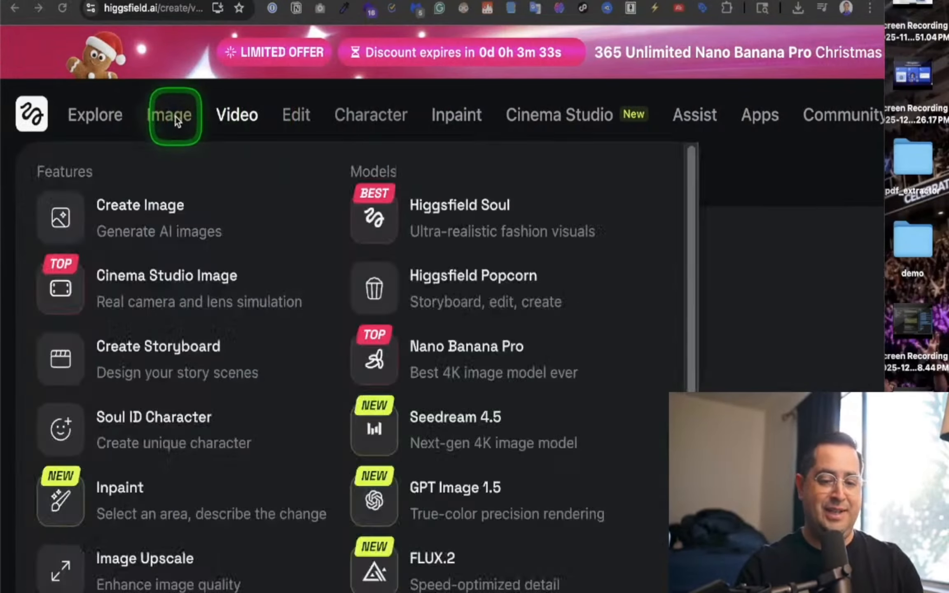
Go to the Image creation page on Nano Banana.
left_click(175, 119)
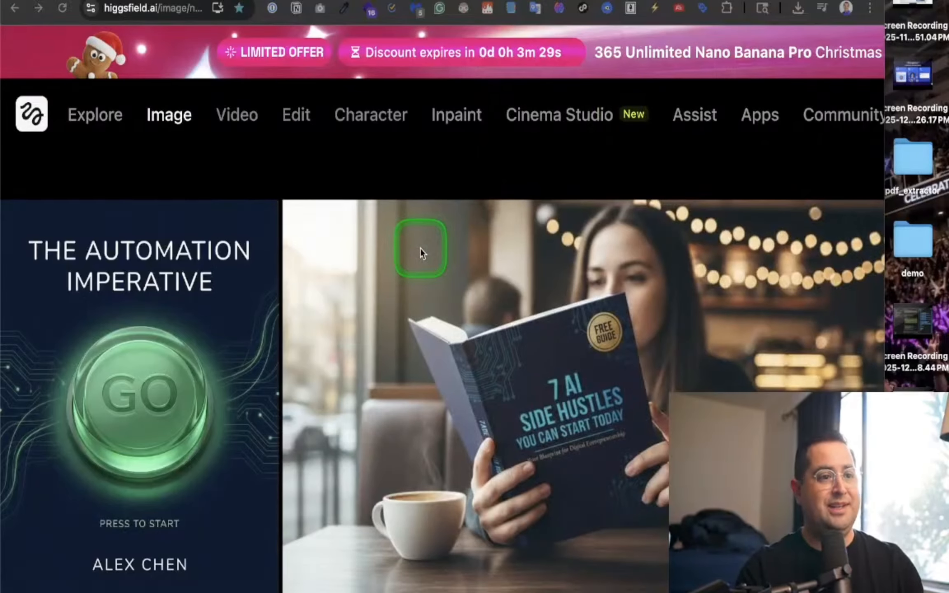
scroll(419, 247, "down", 3)
scroll(420, 247, "up", 2)
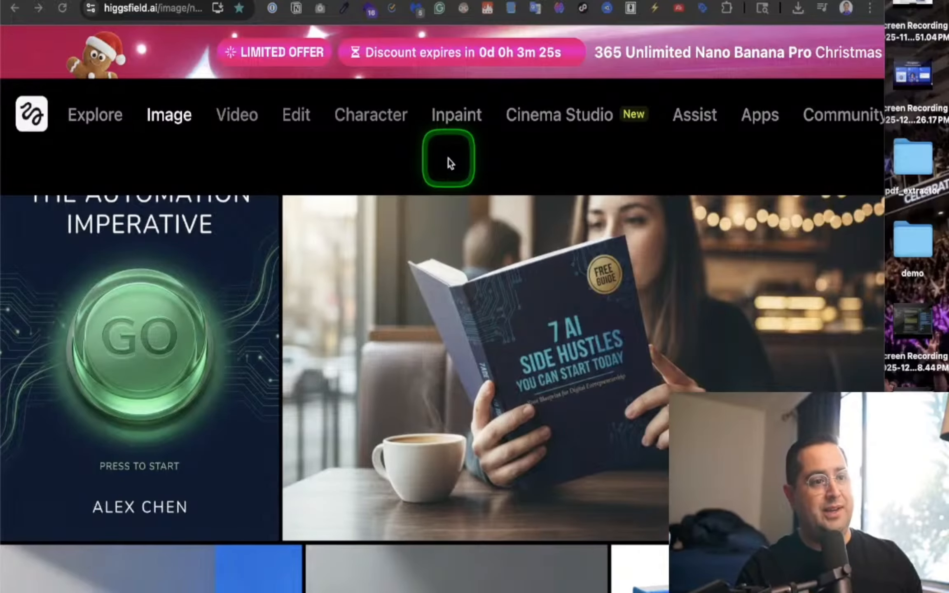
scroll(105, 392, "up", 2)
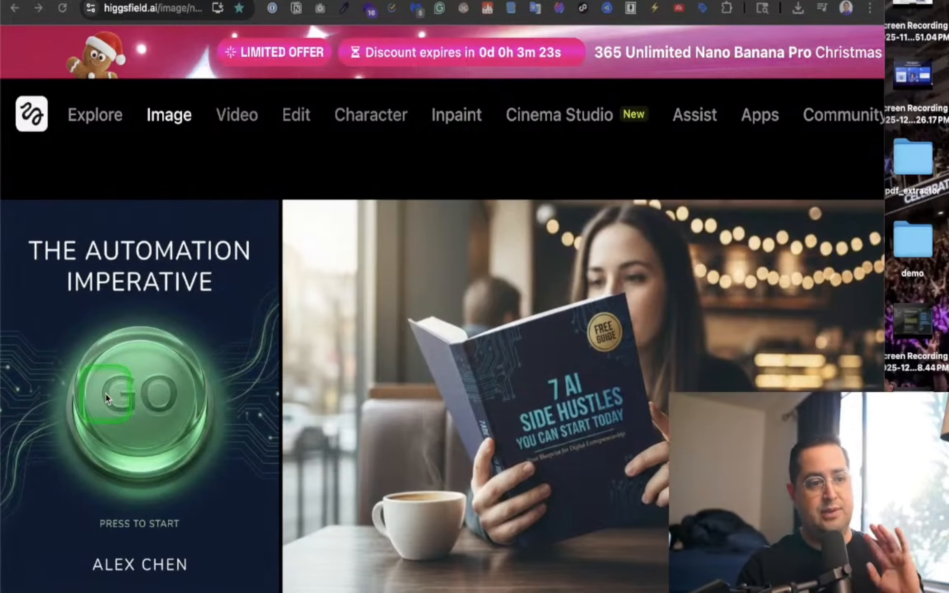
scroll(105, 398, "down", 10)
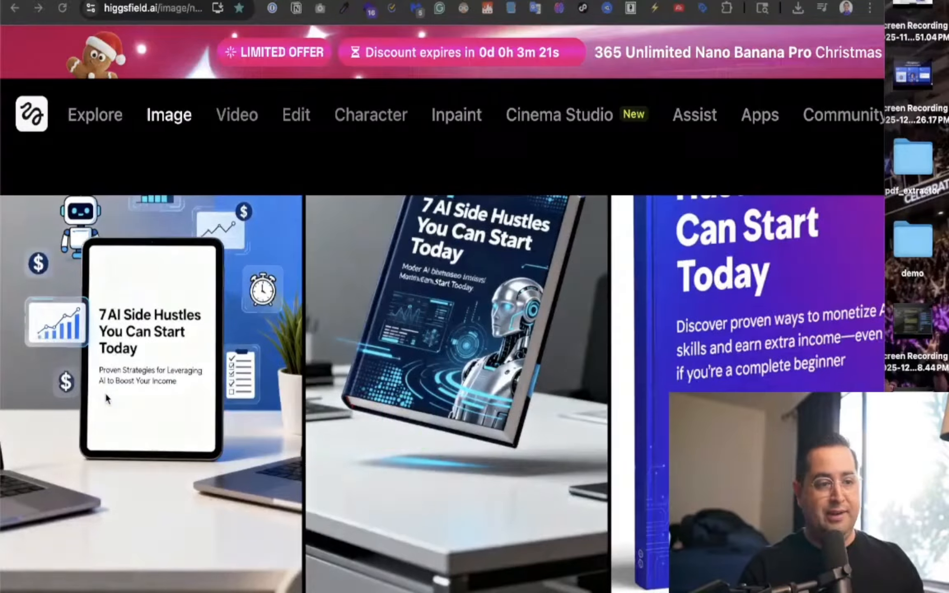
scroll(402, 417, "down", 4)
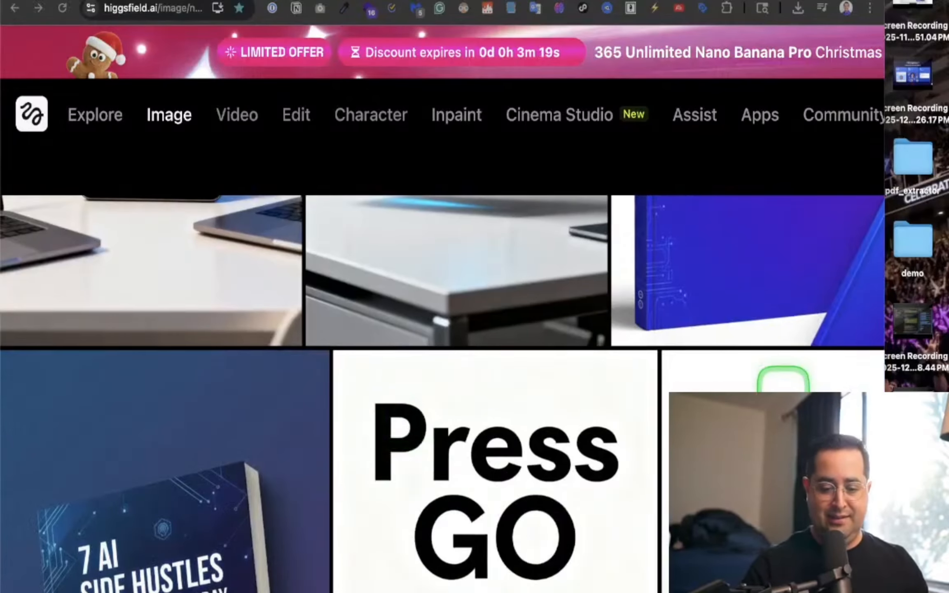
Scroll the image gallery past the Press GO, portrait and F1 rows to the plane/motorcycle shots.
left_click(621, 171)
scroll(621, 171, "down", 3)
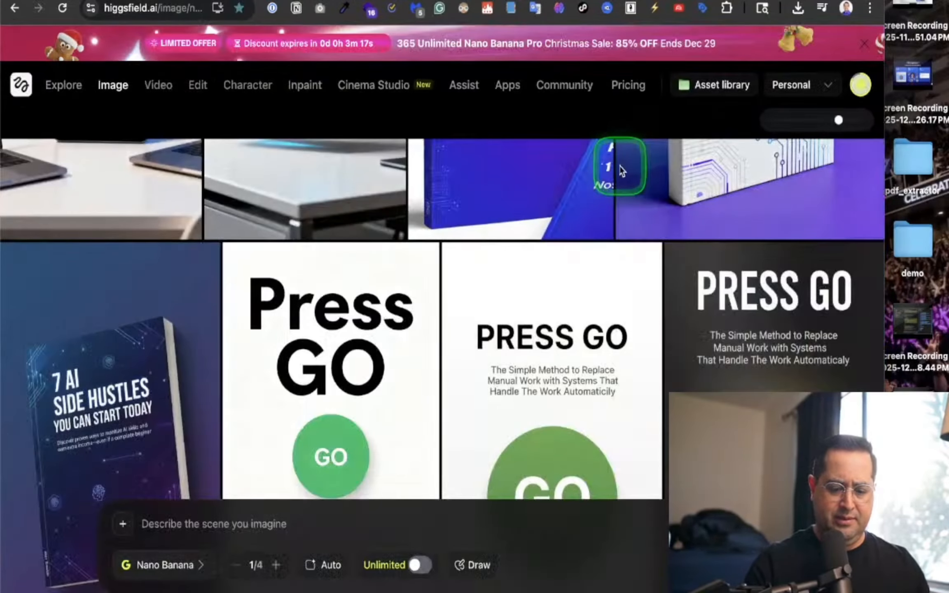
scroll(621, 171, "down", 10)
scroll(621, 170, "down", 10)
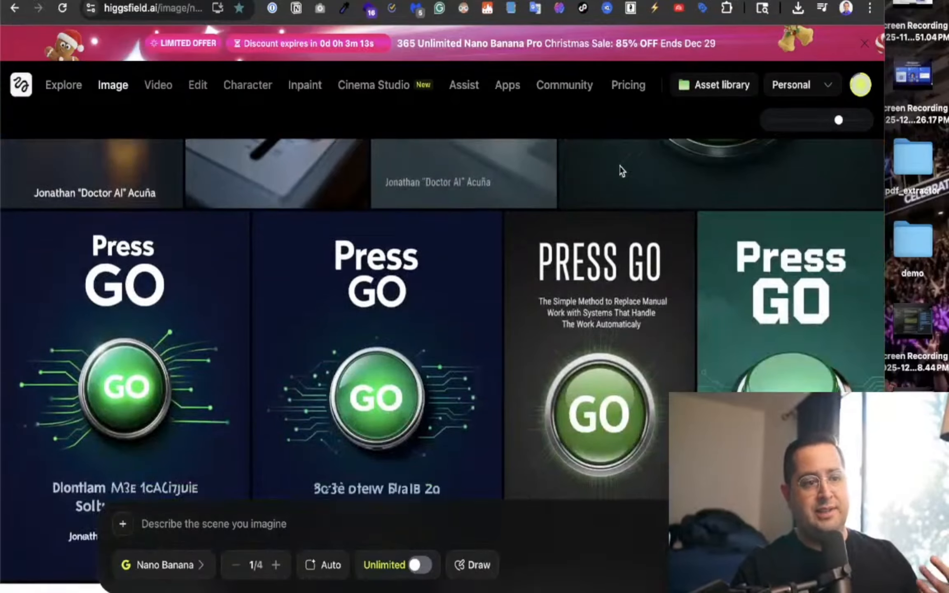
scroll(621, 171, "down", 10)
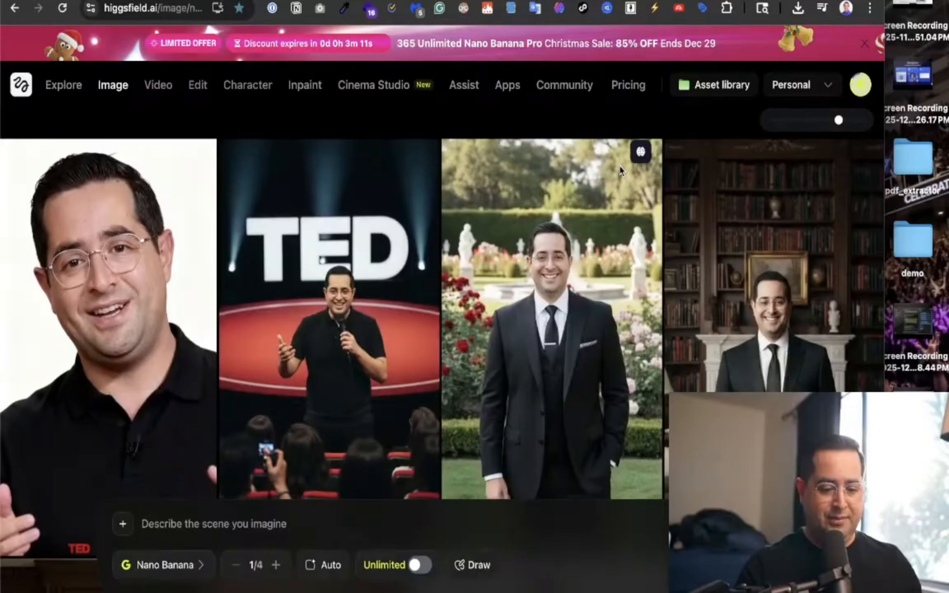
scroll(619, 166, "down", 5)
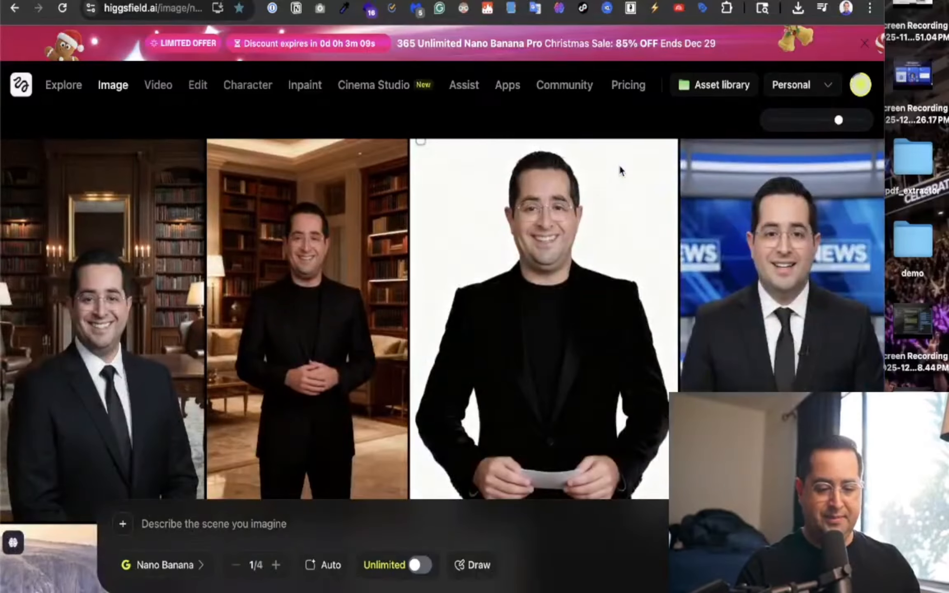
scroll(399, 290, "down", 5)
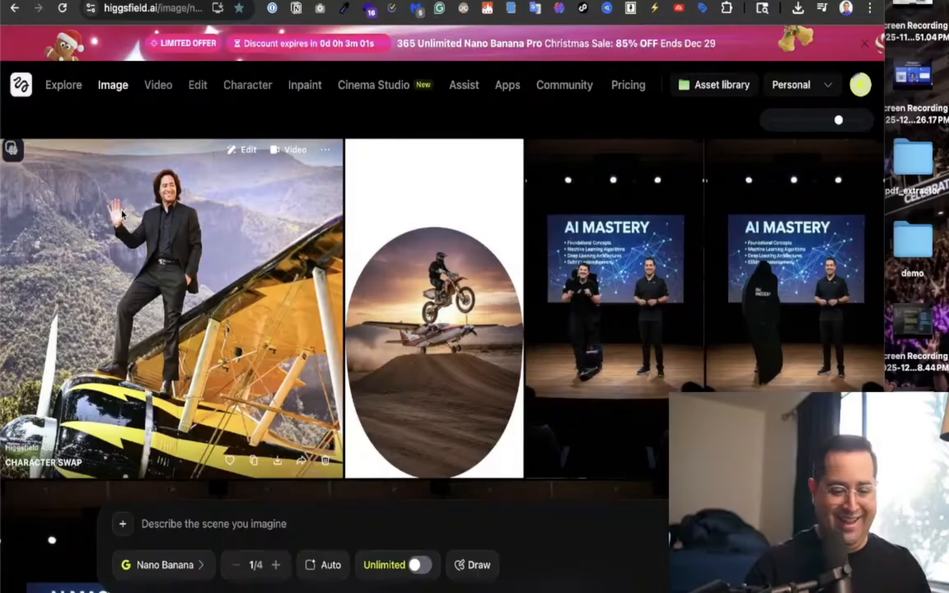
scroll(742, 214, "down", 10)
scroll(742, 213, "down", 15)
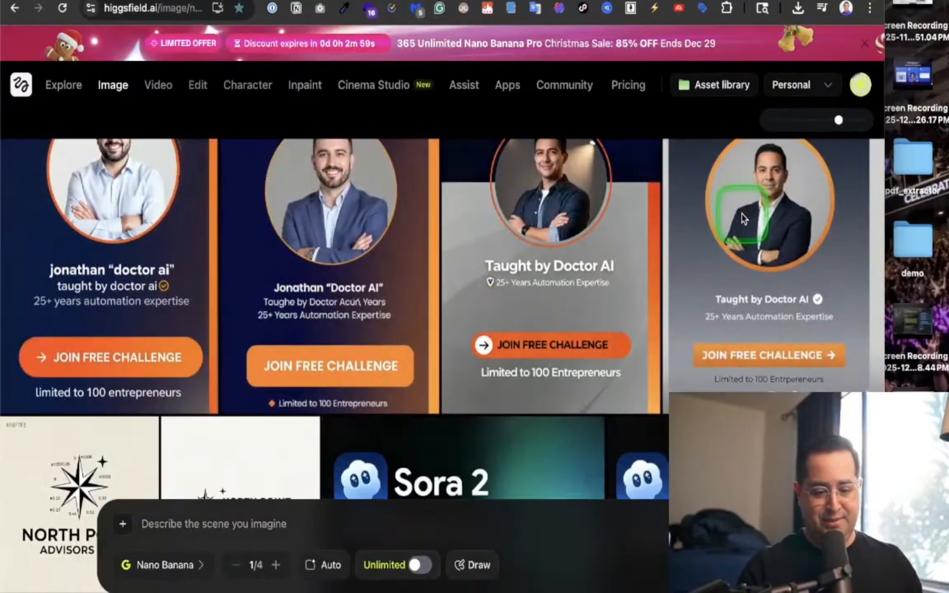
scroll(742, 213, "down", 15)
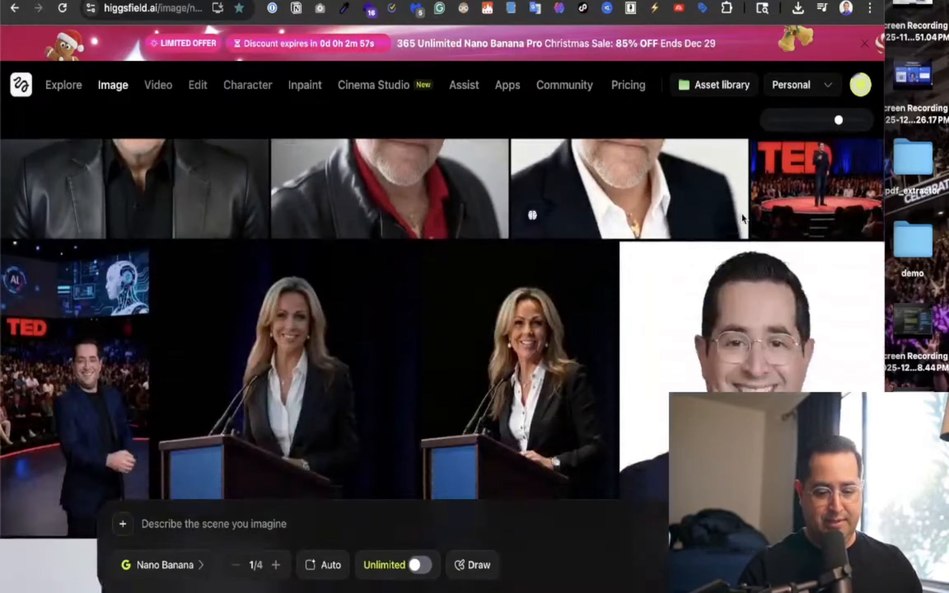
scroll(742, 213, "down", 15)
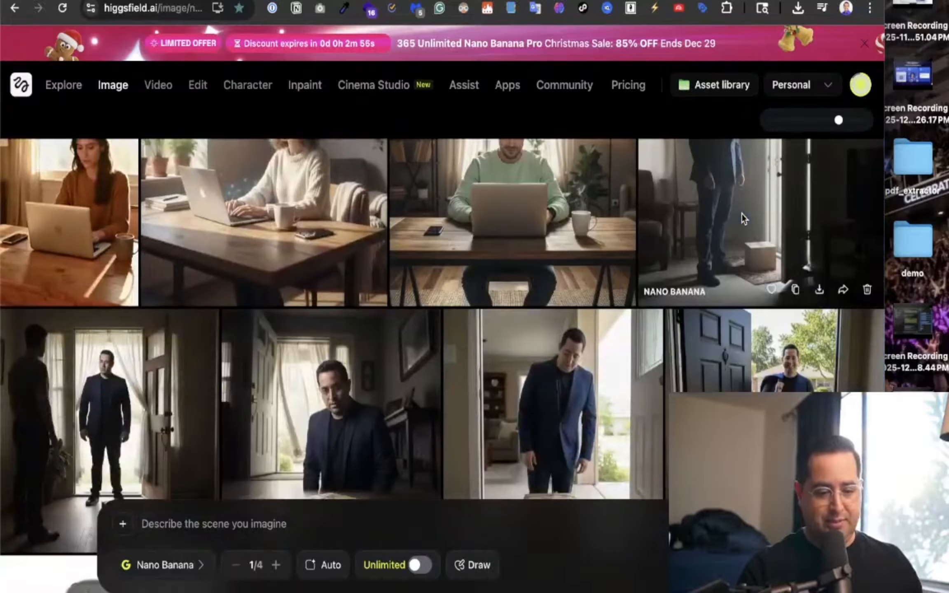
scroll(741, 213, "down", 15)
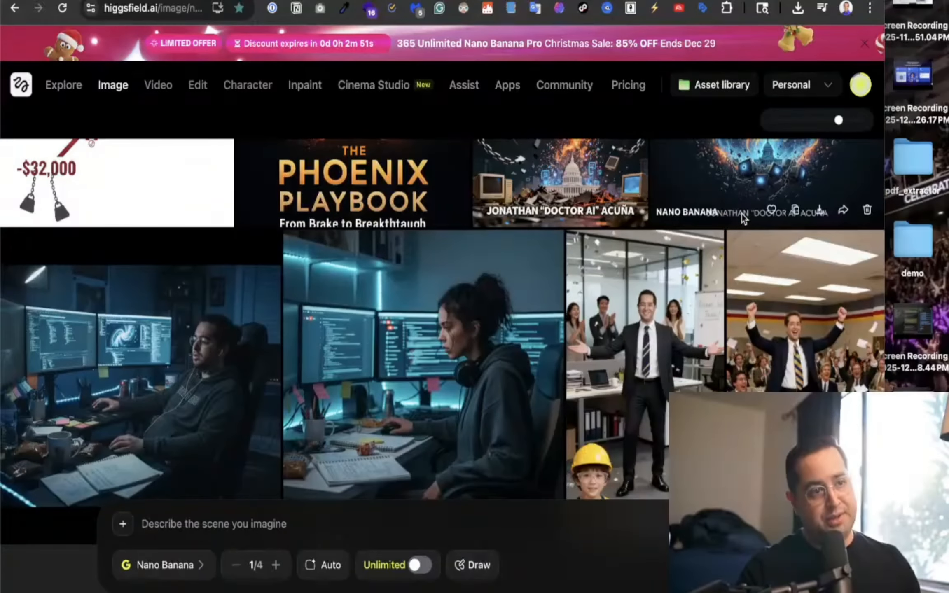
scroll(742, 214, "down", 15)
scroll(741, 214, "down", 15)
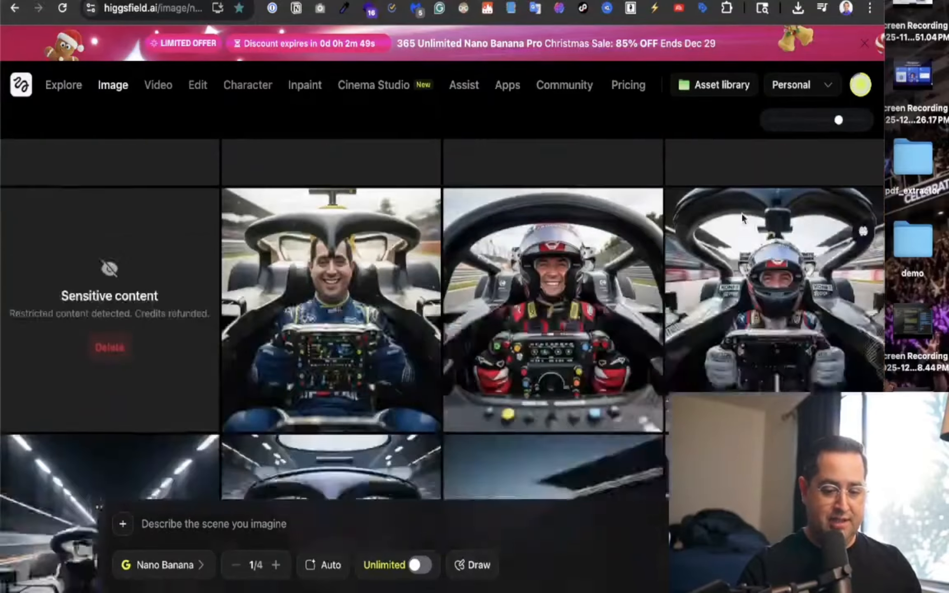
scroll(742, 217, "down", 1)
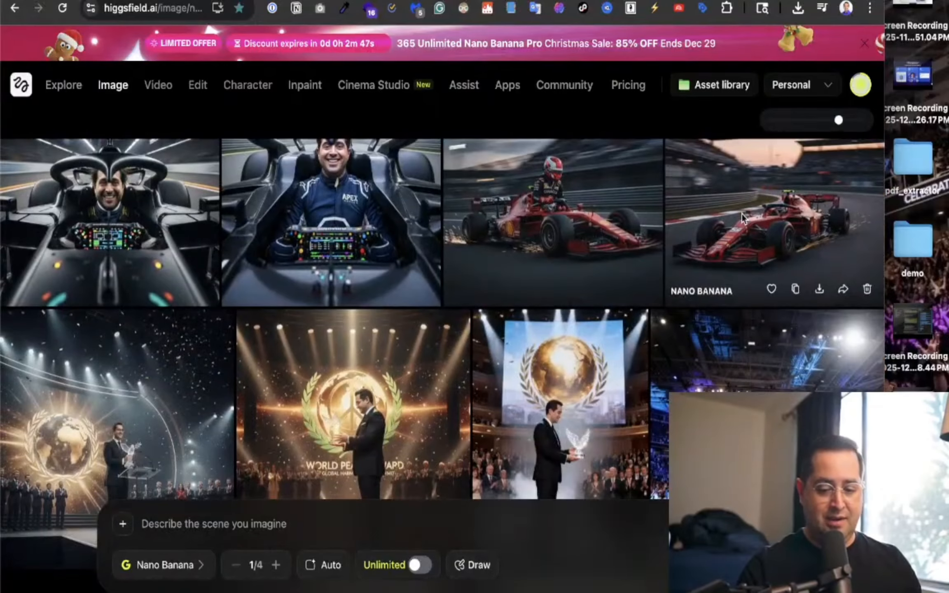
scroll(742, 213, "down", 15)
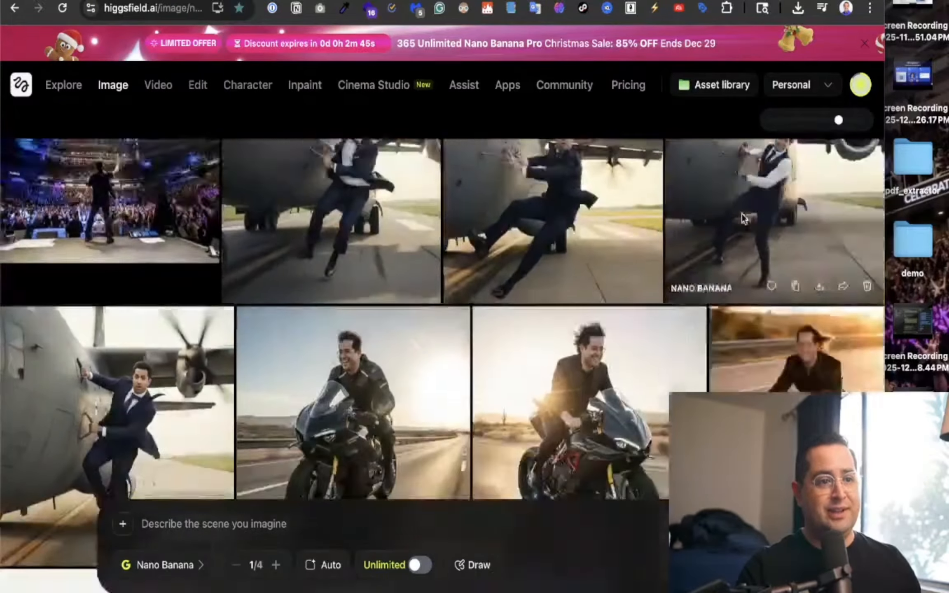
scroll(742, 213, "up", 4)
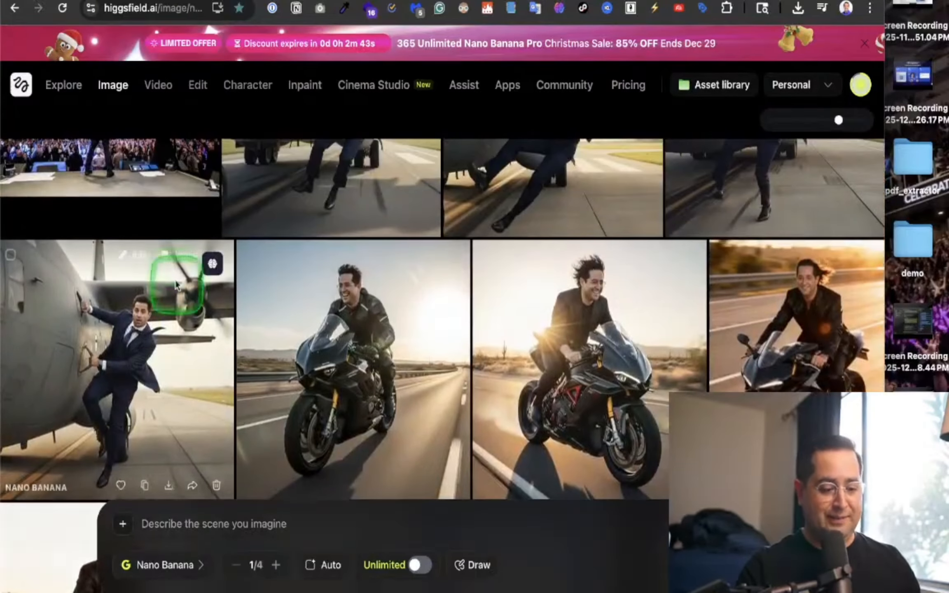
left_click(61, 367)
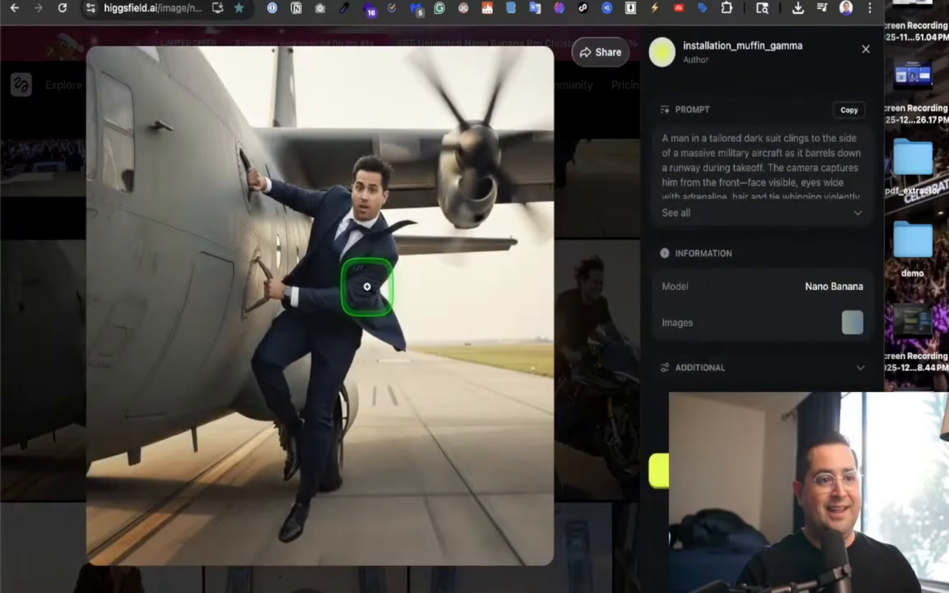
left_click(370, 286)
left_click(367, 287)
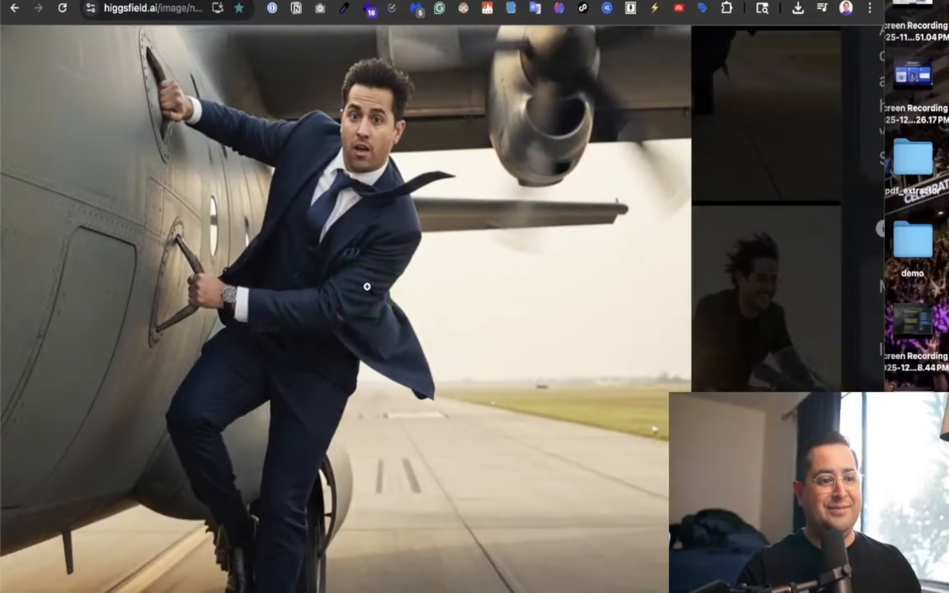
left_click(367, 287)
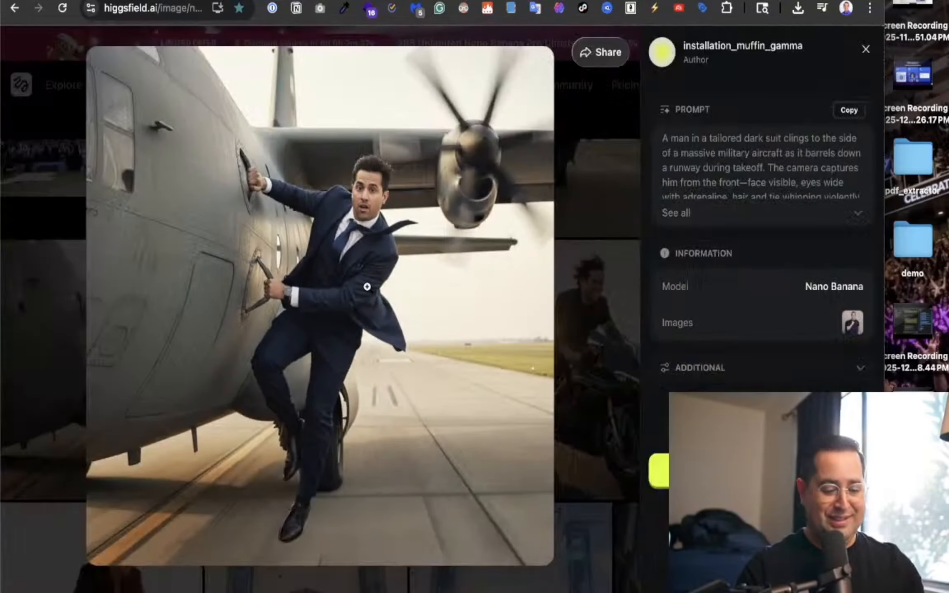
key("Escape")
scroll(368, 289, "down", 6)
scroll(369, 291, "up", 5)
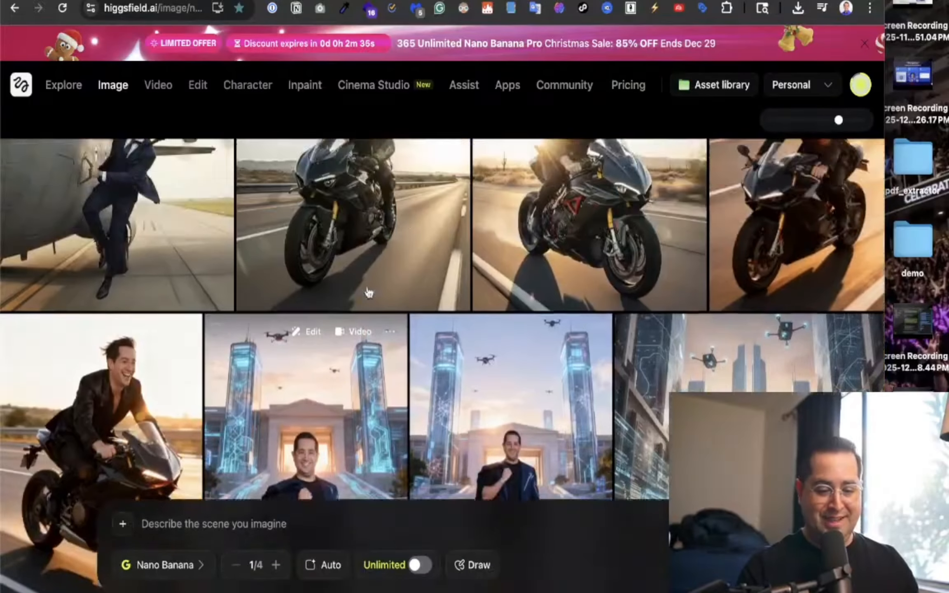
scroll(506, 264, "down", 5)
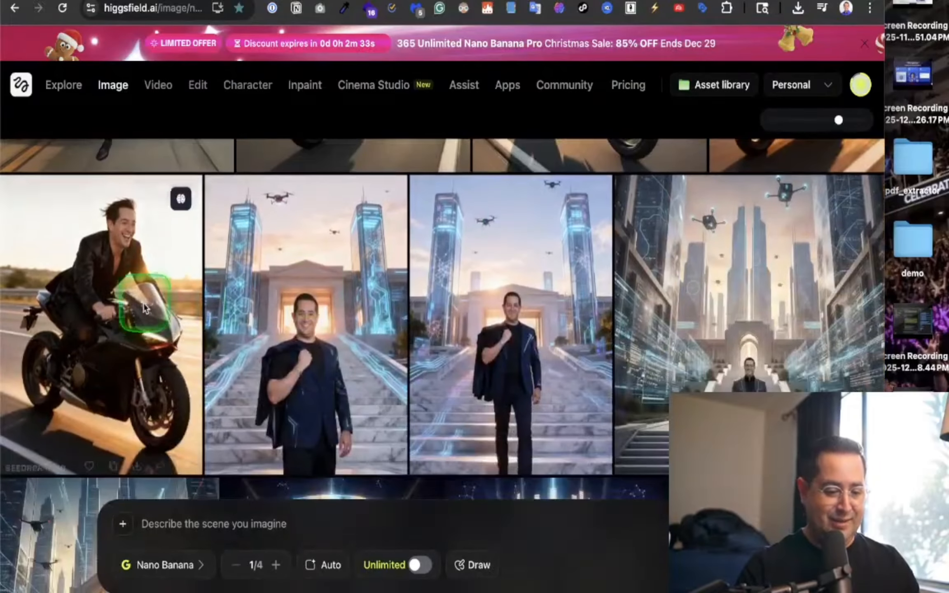
left_click(137, 301)
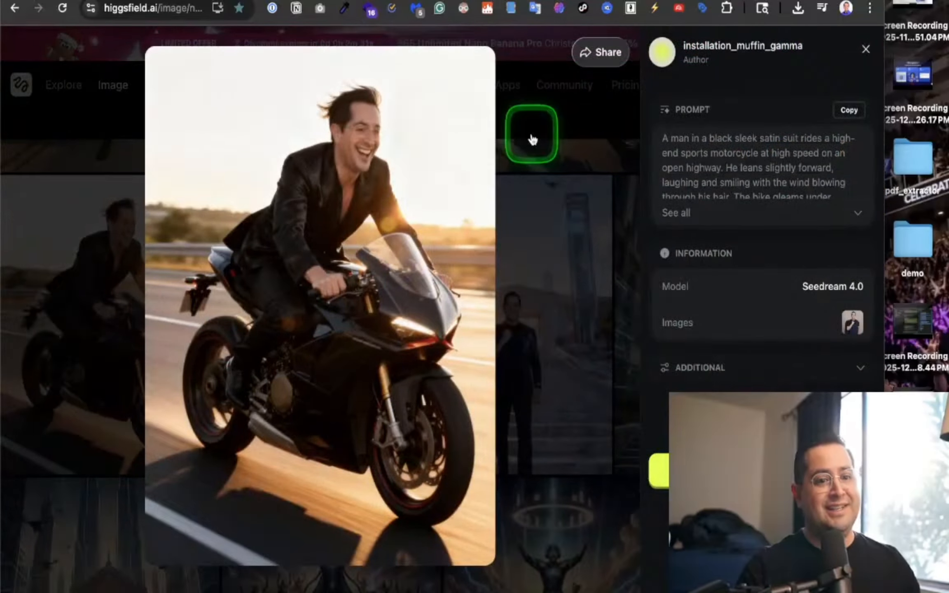
scroll(533, 140, "up", 5)
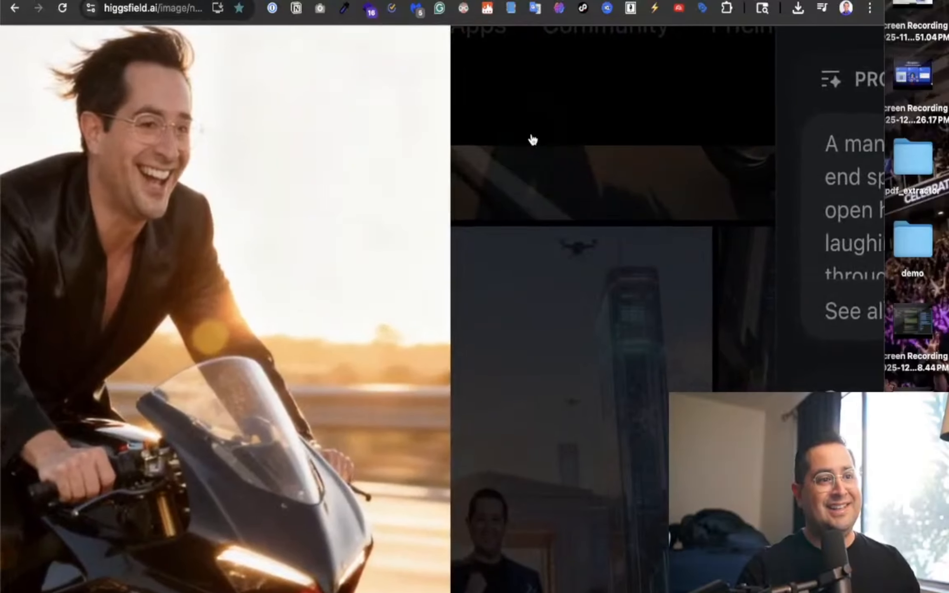
scroll(532, 140, "down", 5)
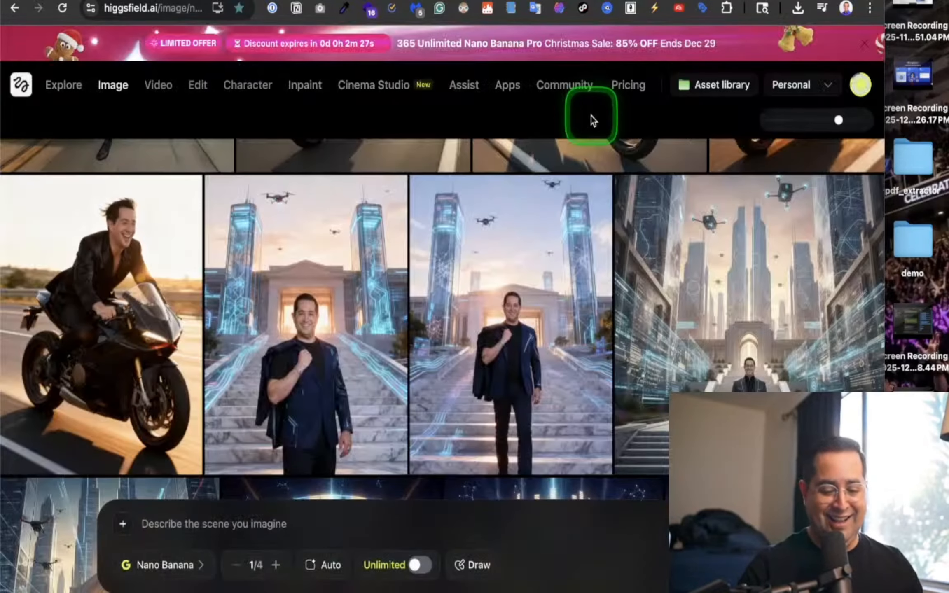
scroll(476, 377, "down", 10)
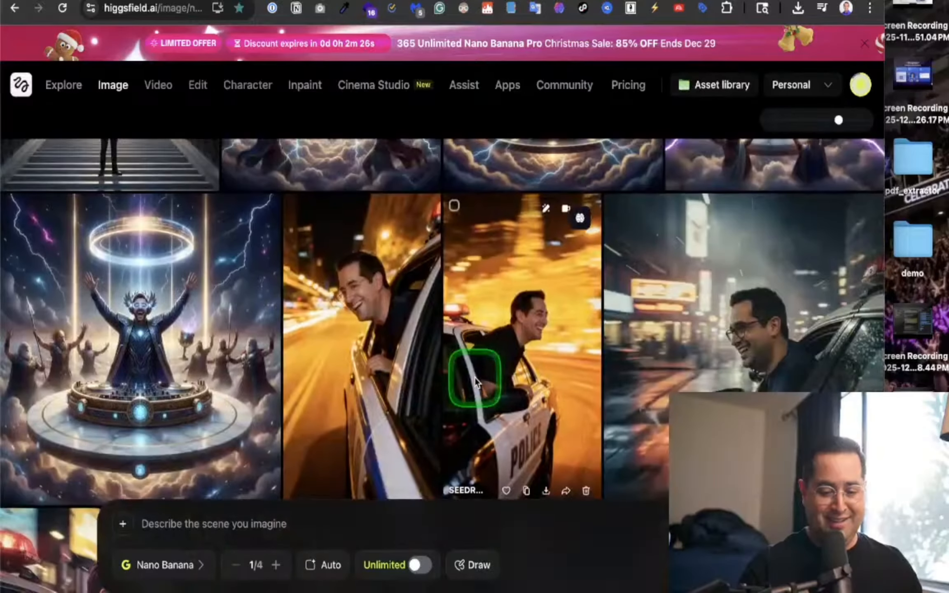
scroll(476, 377, "down", 6)
scroll(475, 377, "down", 3)
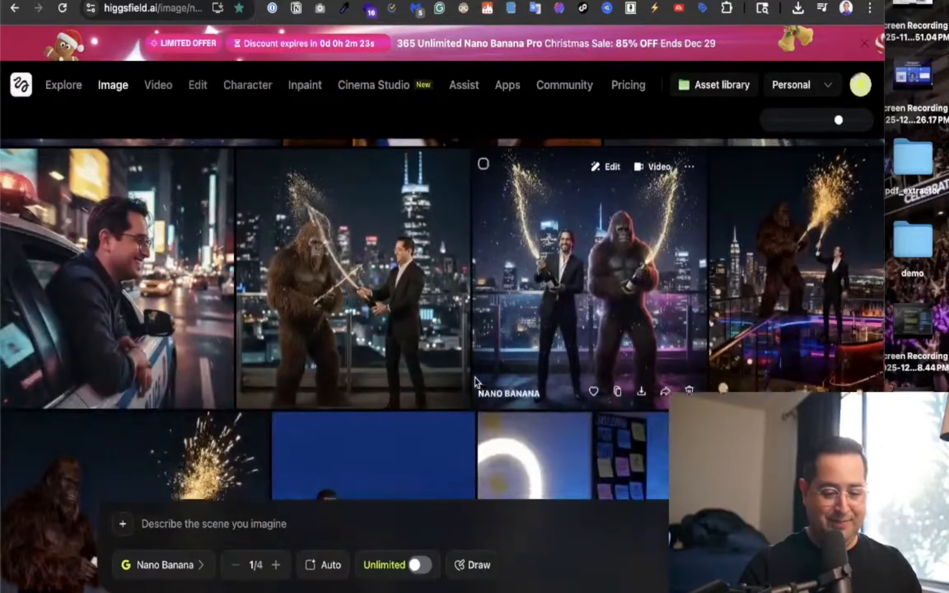
left_click(324, 291)
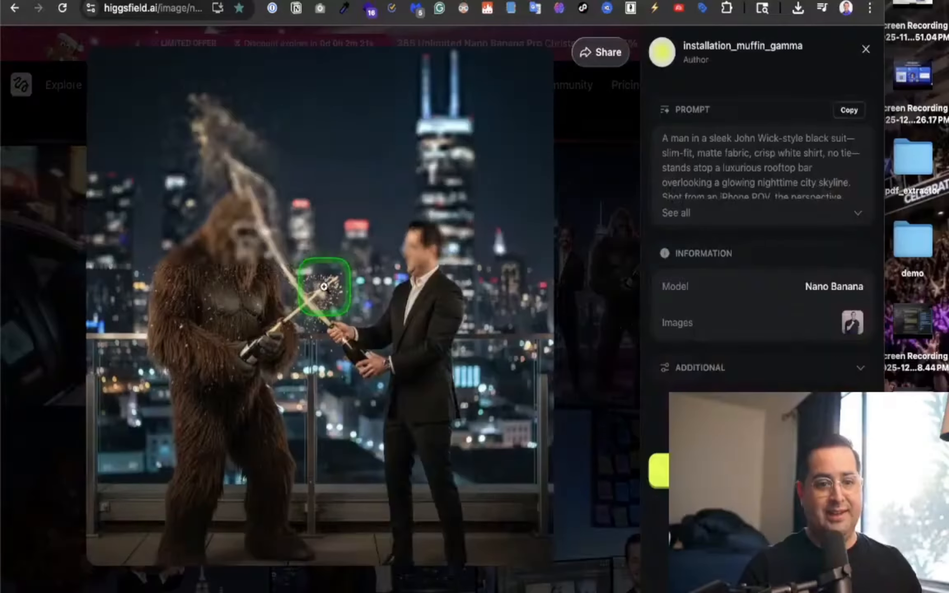
left_click(321, 264)
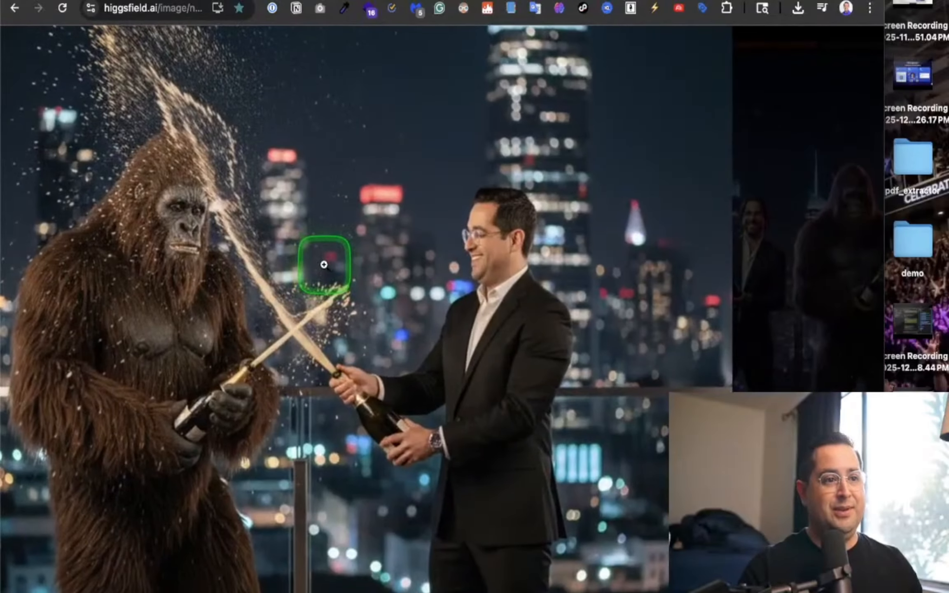
left_click(467, 302)
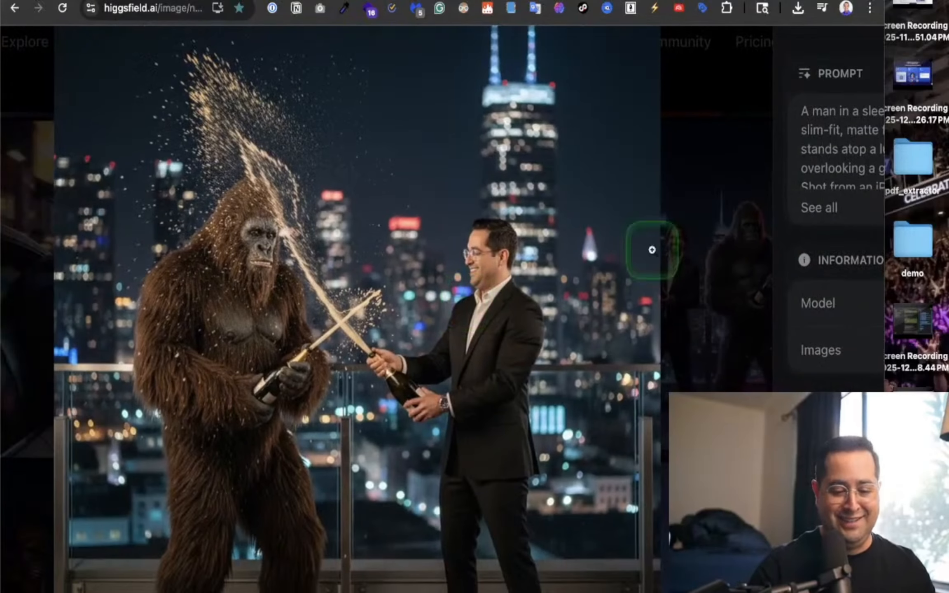
left_click(713, 115)
scroll(471, 245, "up", 5)
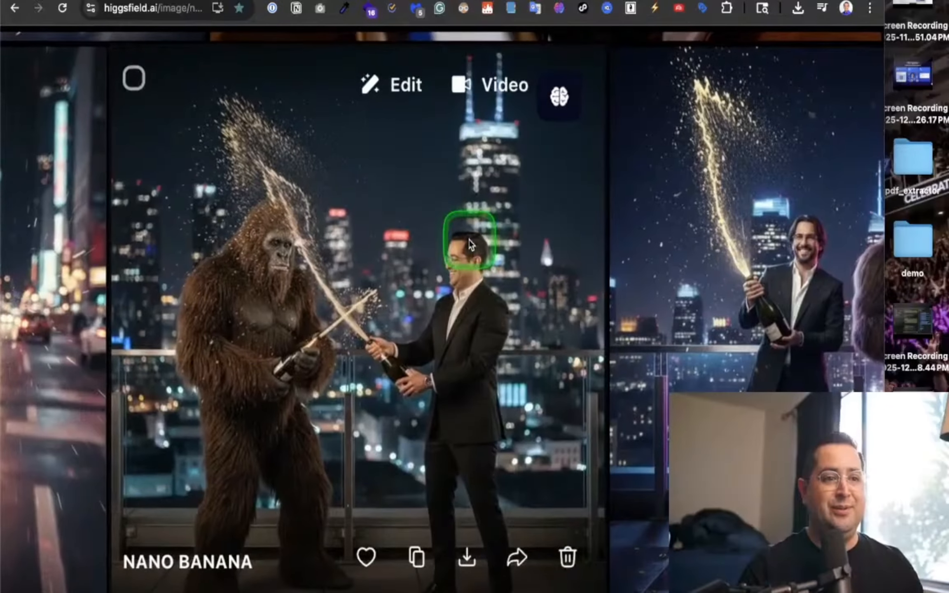
scroll(471, 245, "right", 3)
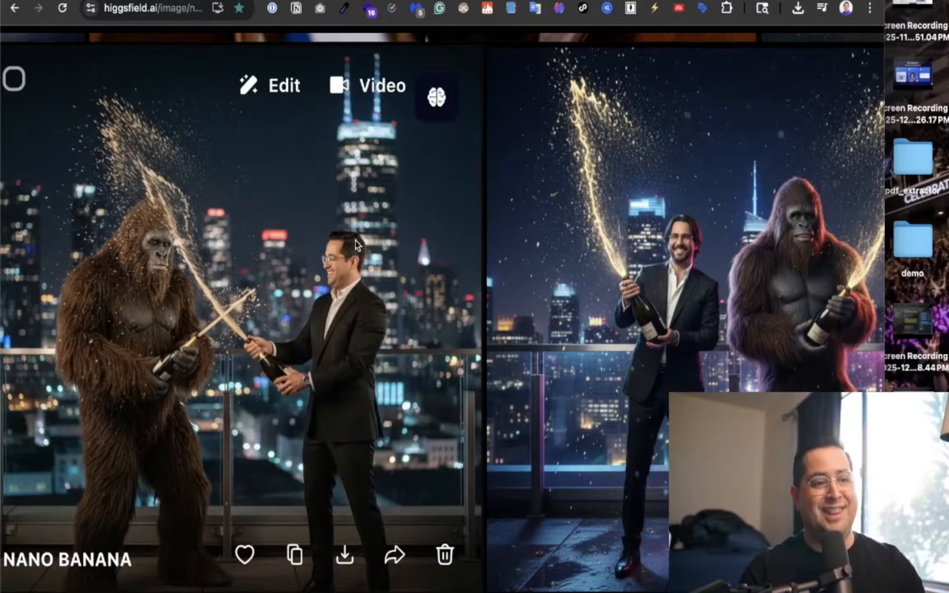
scroll(356, 245, "down", 10)
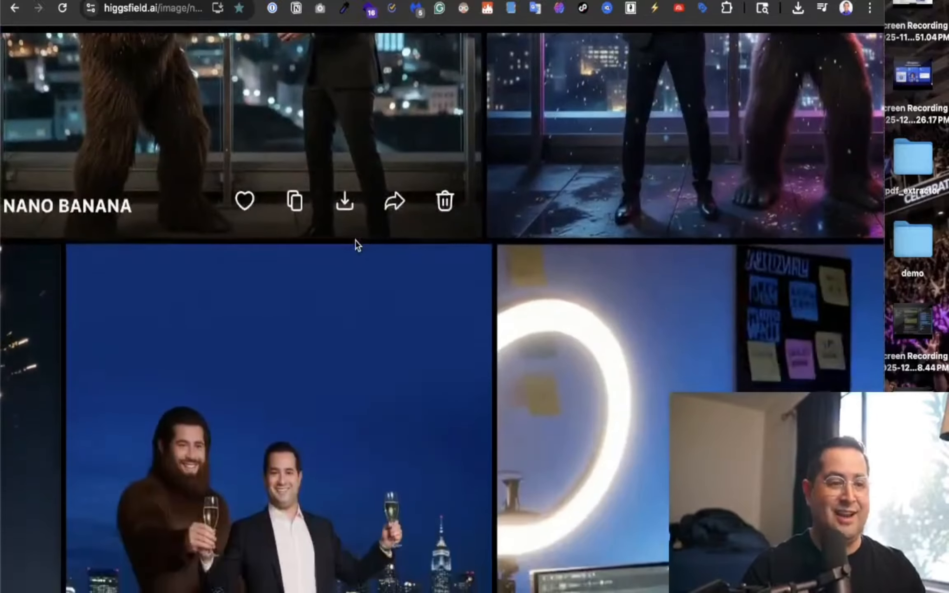
scroll(357, 245, "down", 15)
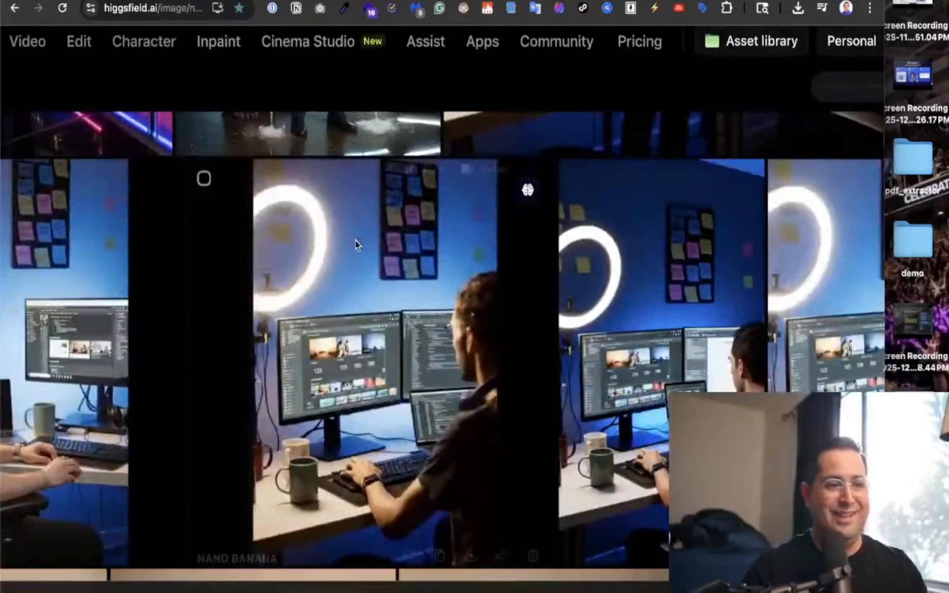
scroll(357, 244, "down", 15)
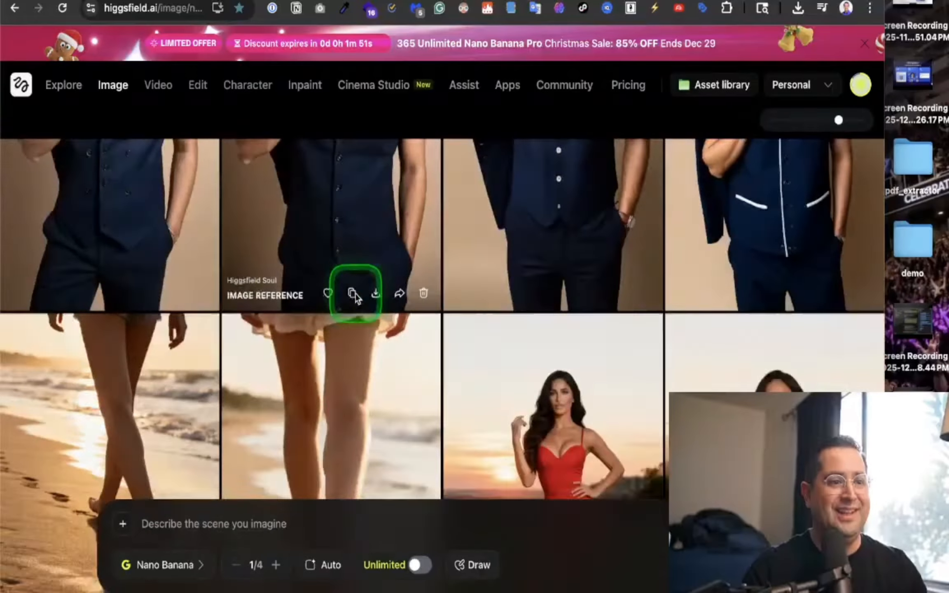
scroll(354, 292, "down", 5)
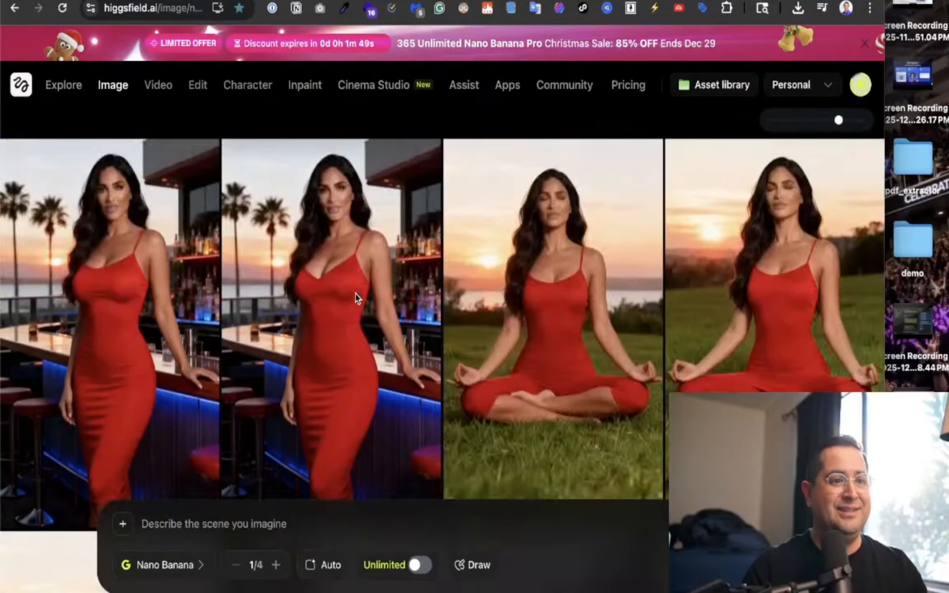
scroll(355, 293, "down", 15)
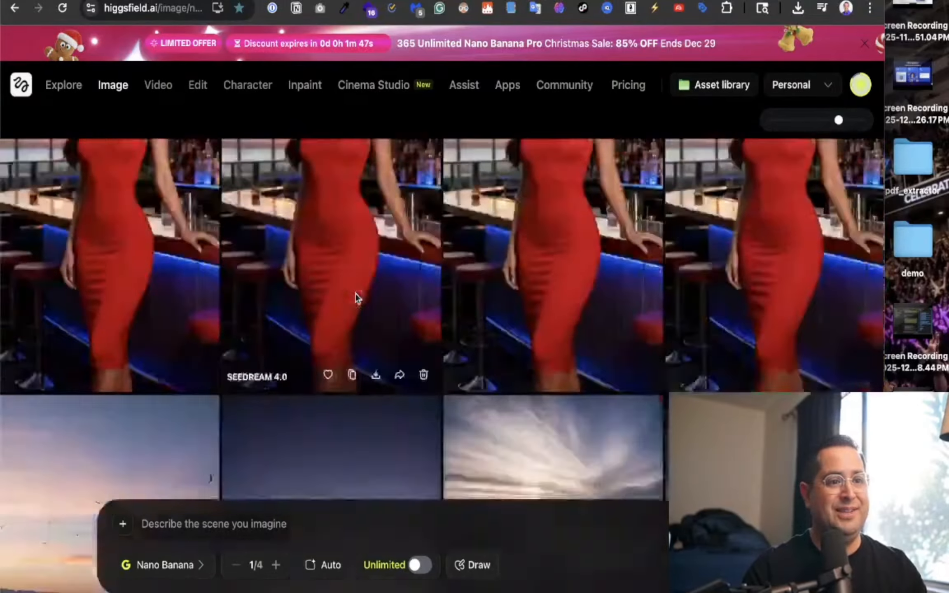
scroll(355, 293, "down", 15)
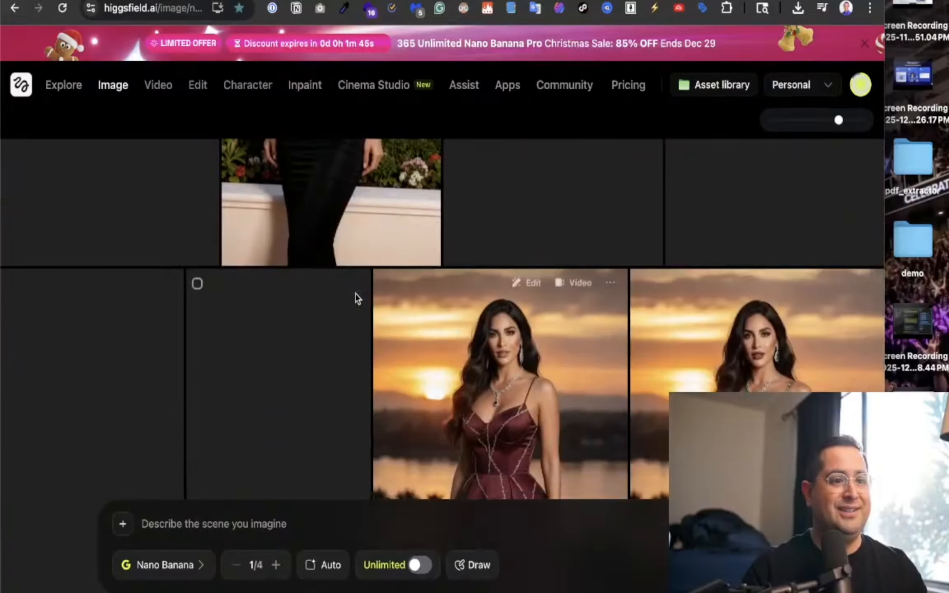
scroll(354, 292, "down", 15)
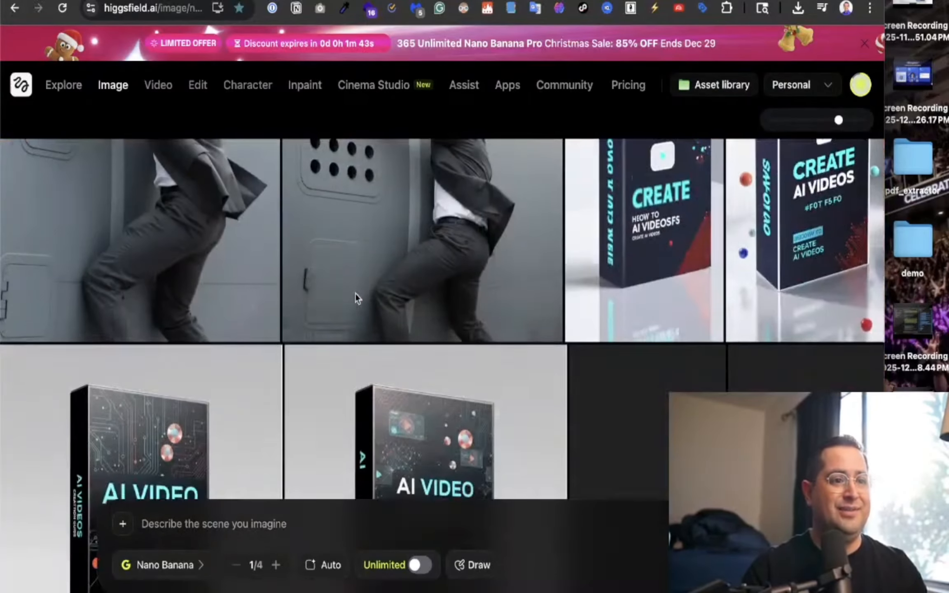
scroll(355, 297, "down", 5)
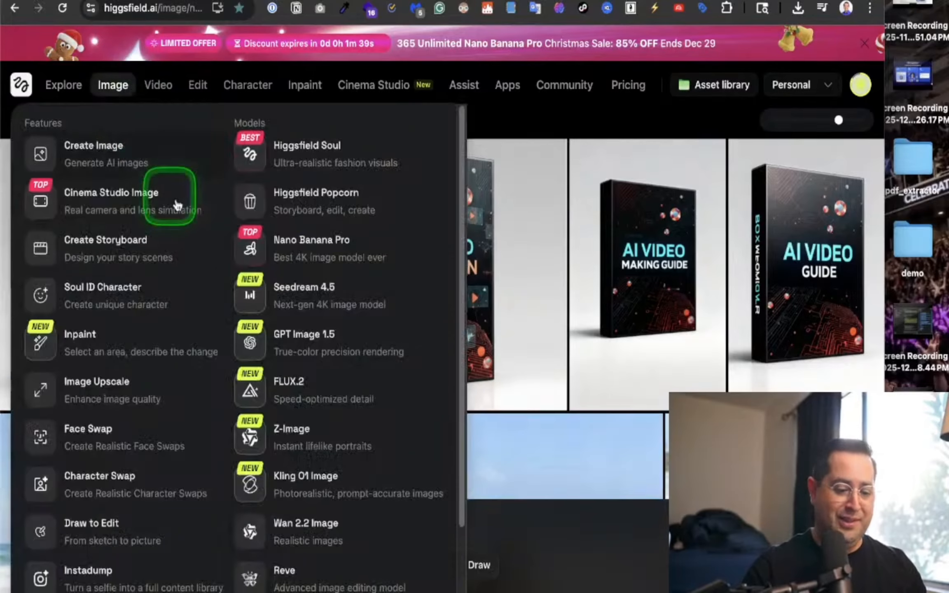
scroll(654, 212, "down", 5)
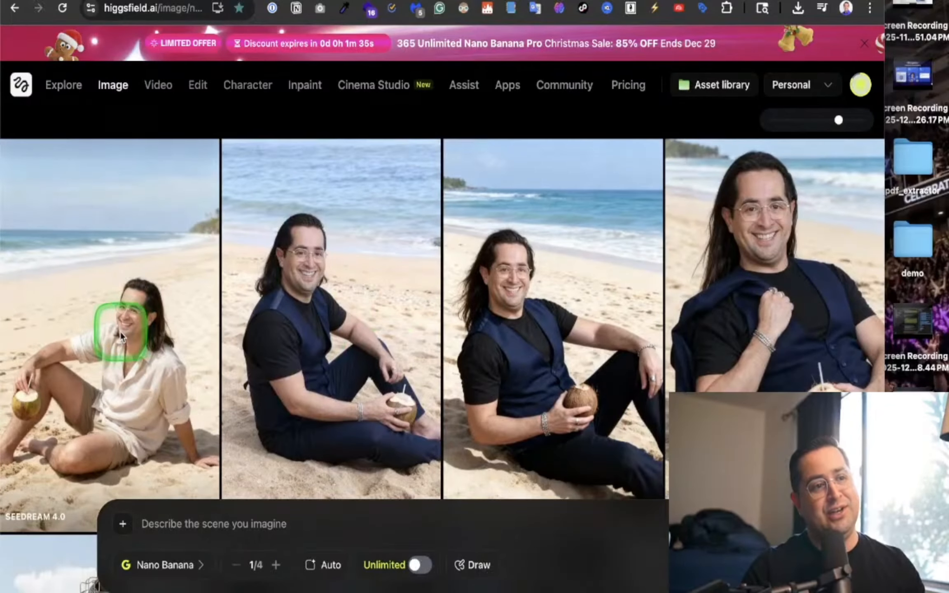
scroll(120, 330, "up", 5, "ctrl")
scroll(120, 331, "down", 3)
scroll(121, 331, "left", 5)
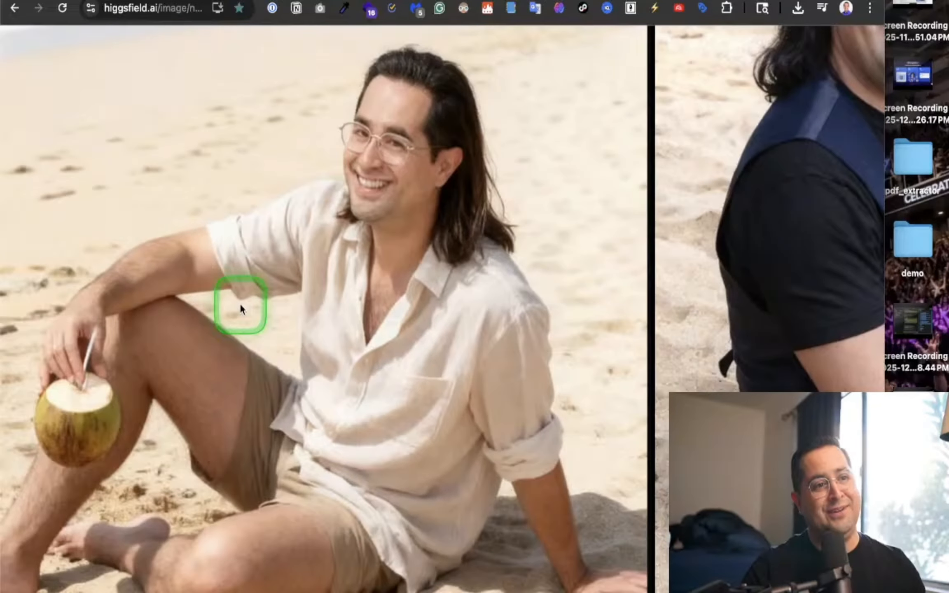
scroll(239, 303, "down", 5, "ctrl")
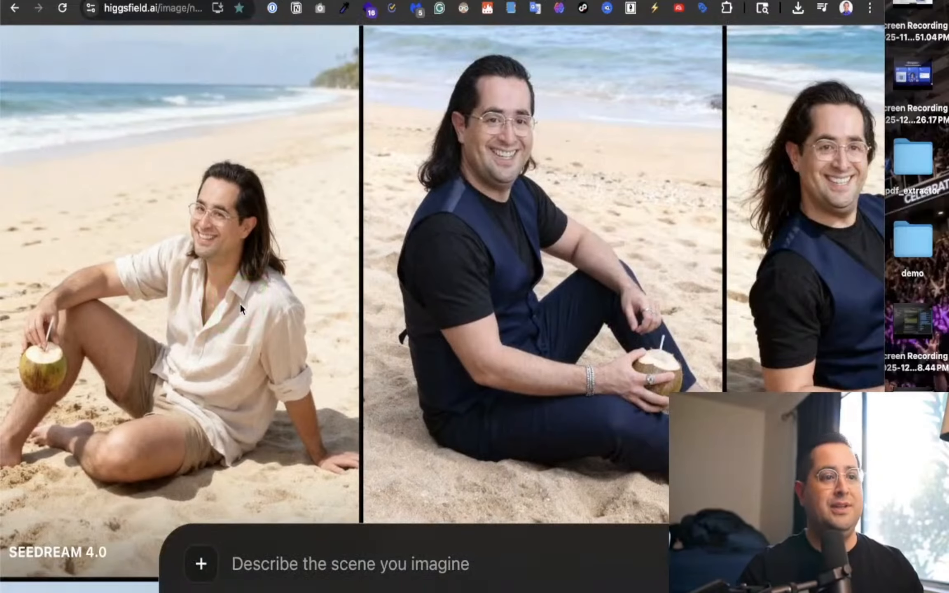
scroll(239, 303, "down", 5, "ctrl")
scroll(239, 303, "up", 1, "ctrl")
scroll(239, 303, "down", 7)
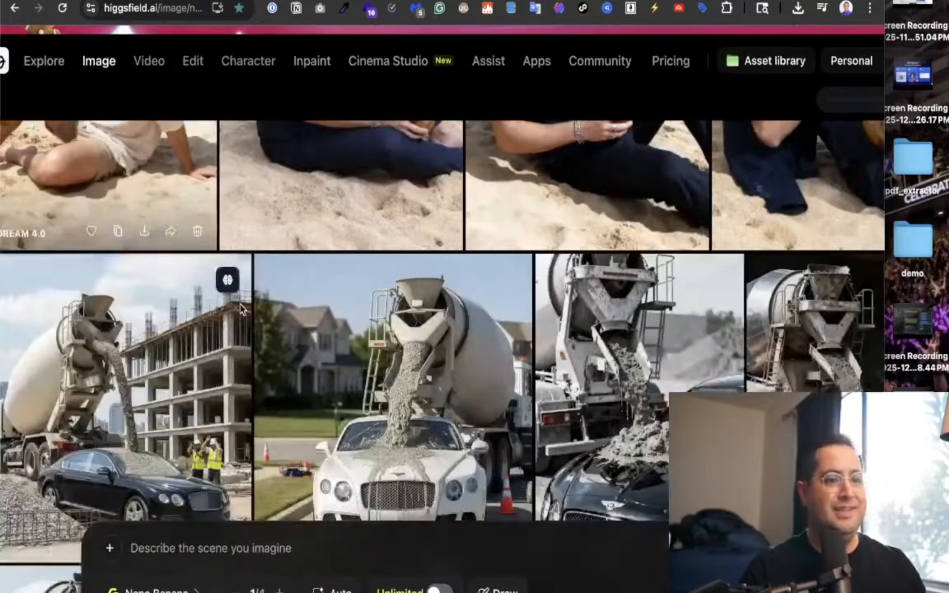
scroll(240, 303, "down", 1)
scroll(240, 303, "right", 3)
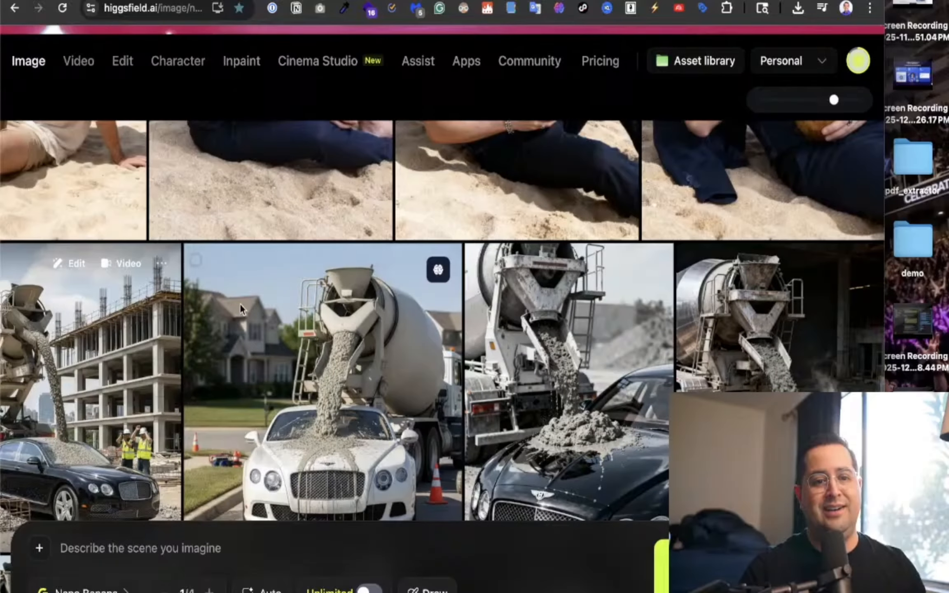
scroll(239, 303, "down", 3, "ctrl")
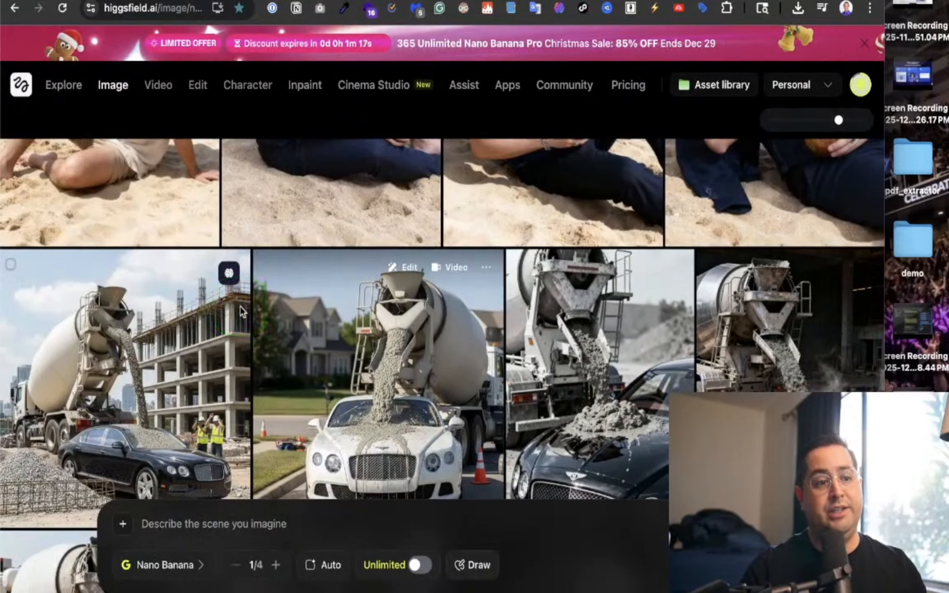
scroll(239, 305, "up", 15)
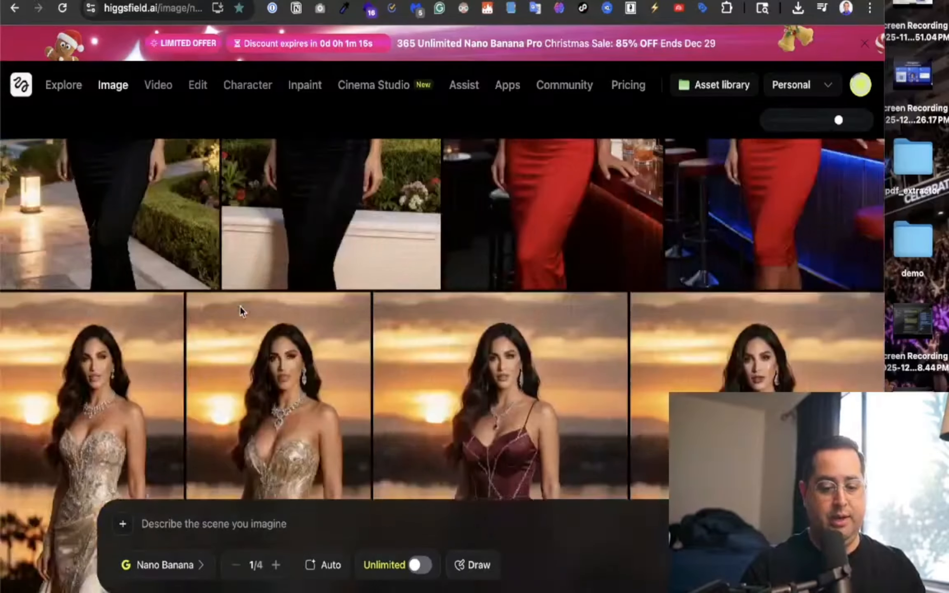
scroll(239, 306, "up", 10)
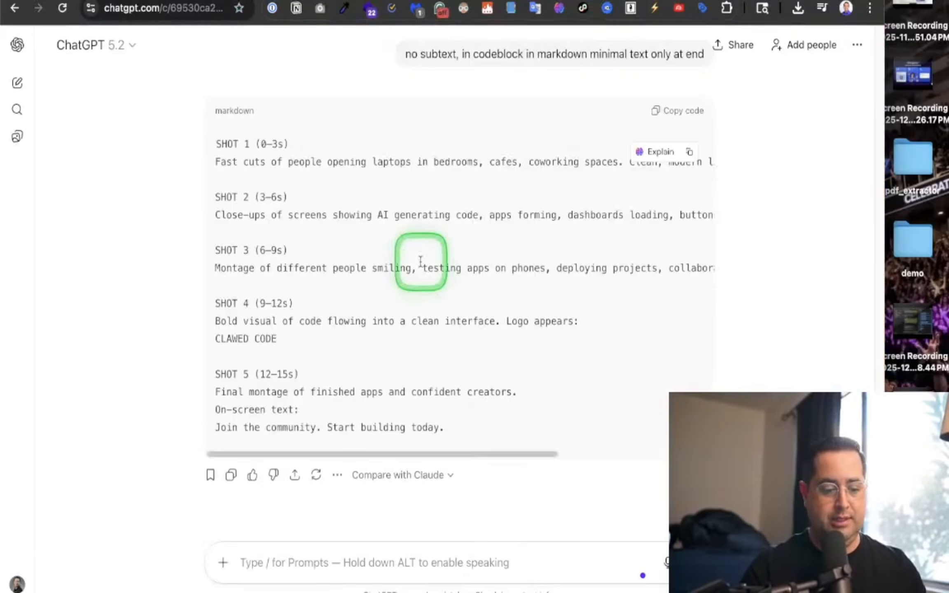
scroll(423, 254, "up", 1)
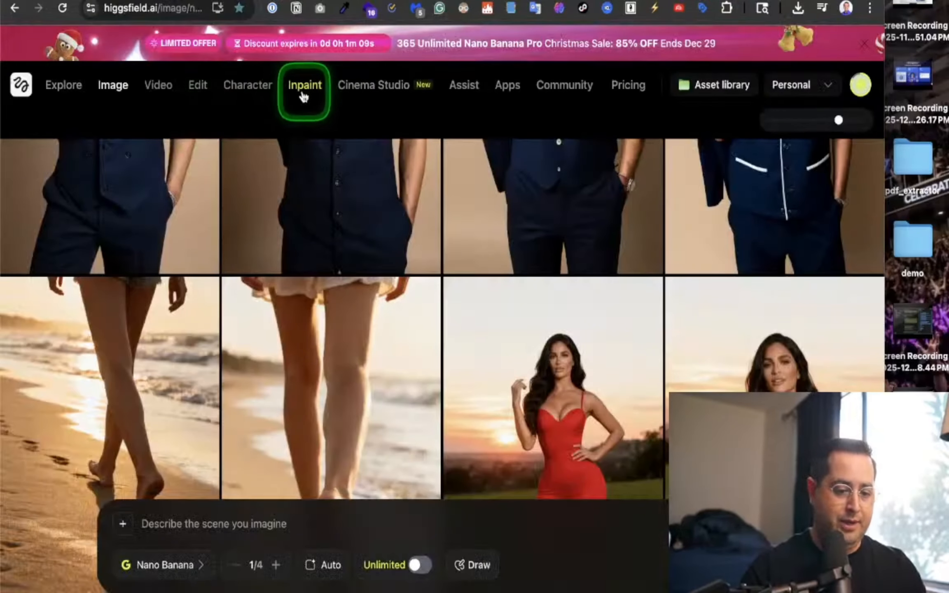
Move from the Character page to the Video generation page.
left_click(233, 90)
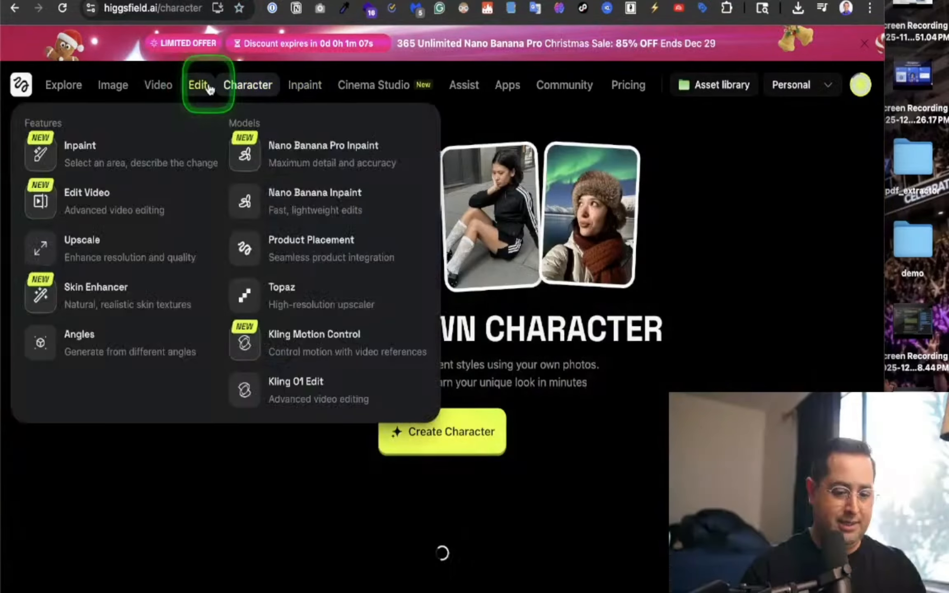
mouse_move(251, 86)
left_click(158, 88)
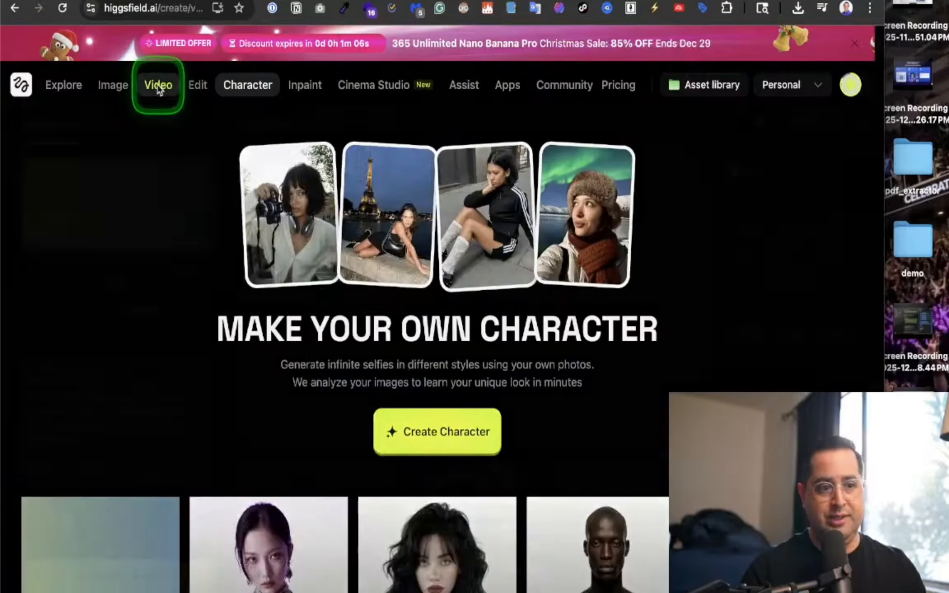
mouse_move(158, 90)
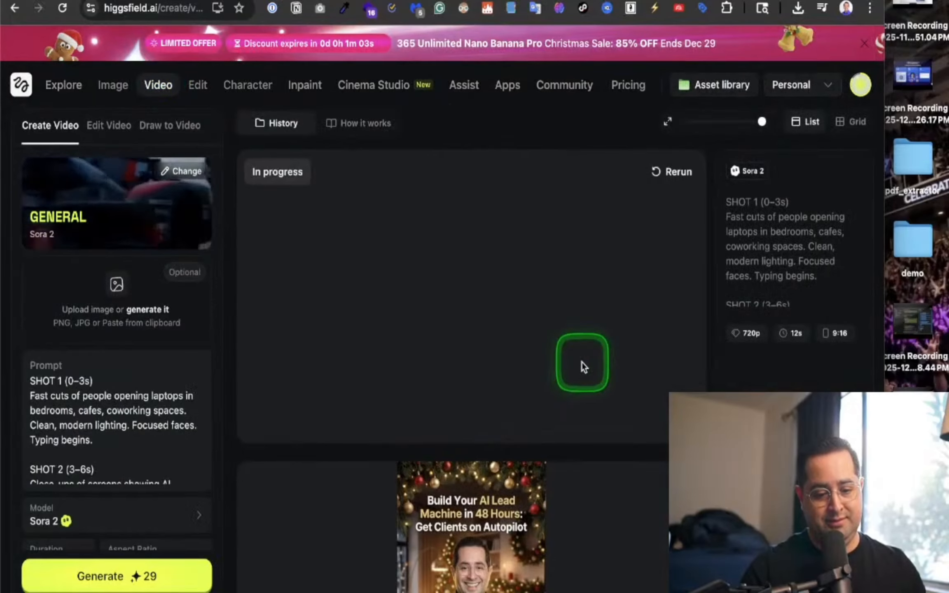
Play the finished 12-second Sora 2 clip of people opening laptops.
scroll(581, 361, "up", 5)
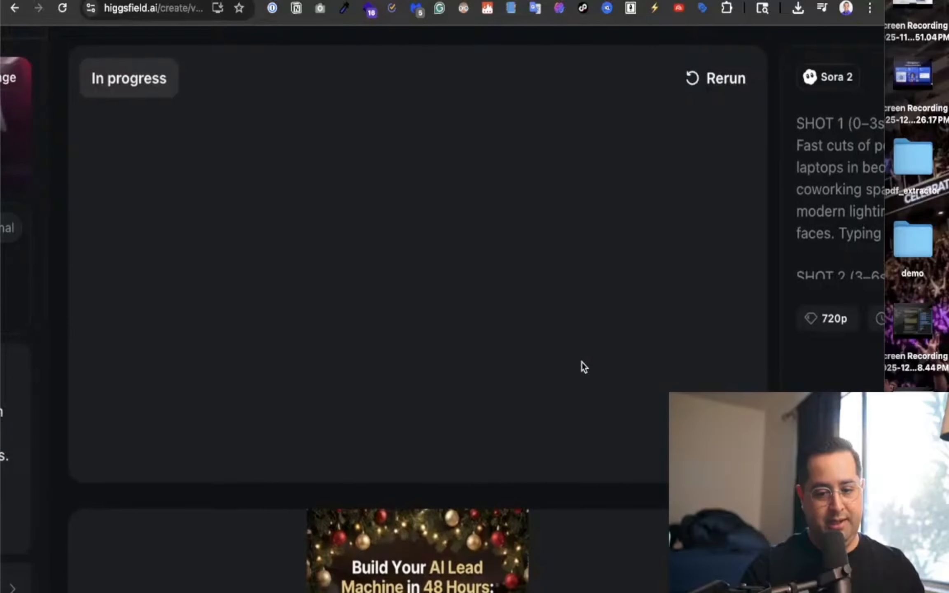
scroll(581, 361, "down", 4)
scroll(581, 361, "up", 4)
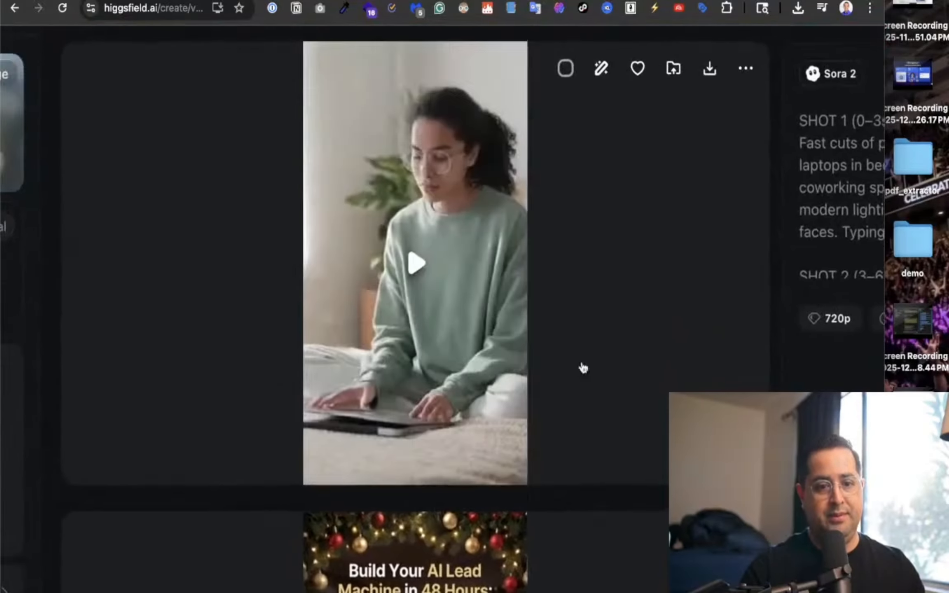
scroll(581, 362, "down", 5)
scroll(581, 364, "up", 5)
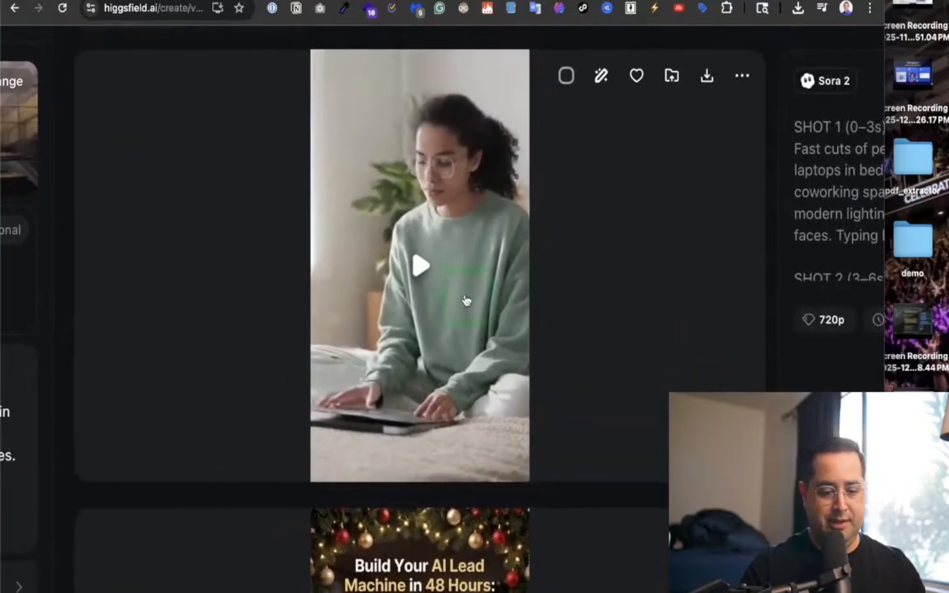
left_click(426, 269)
scroll(426, 269, "right", 5)
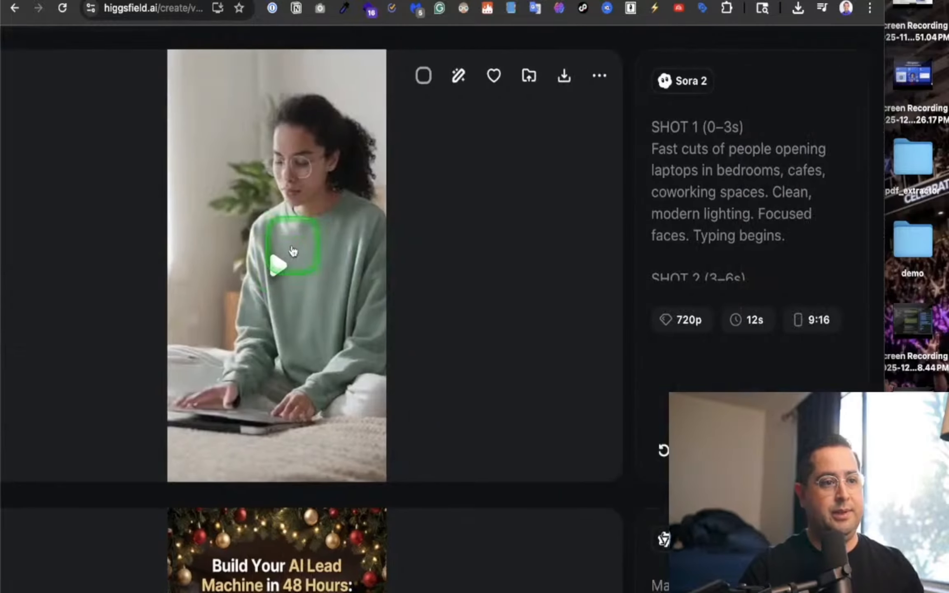
left_click(267, 259)
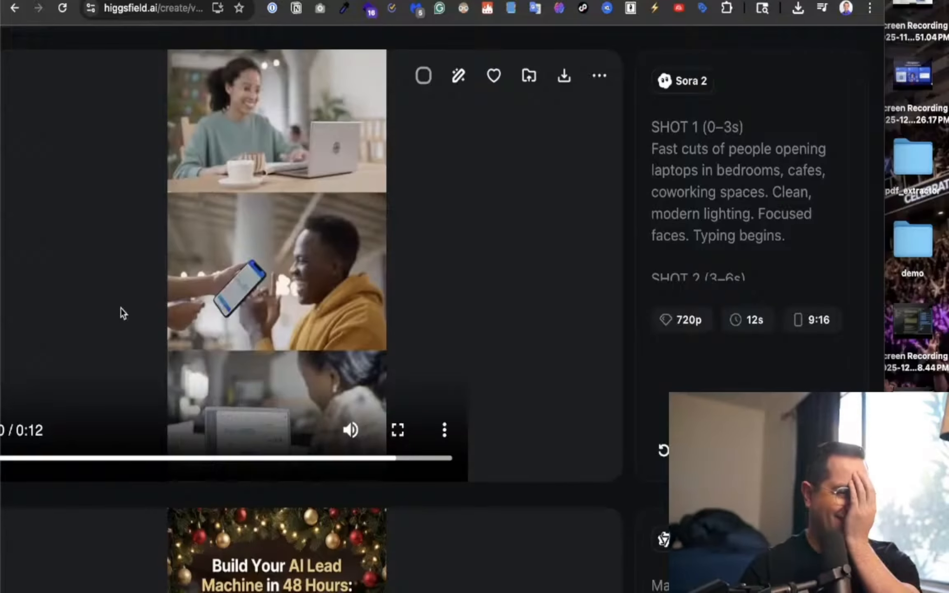
scroll(120, 308, "down", 5)
Search 'sora' in Alfred, open the Free Sora Watermark Remover bookmark, then close it.
key("super+space")
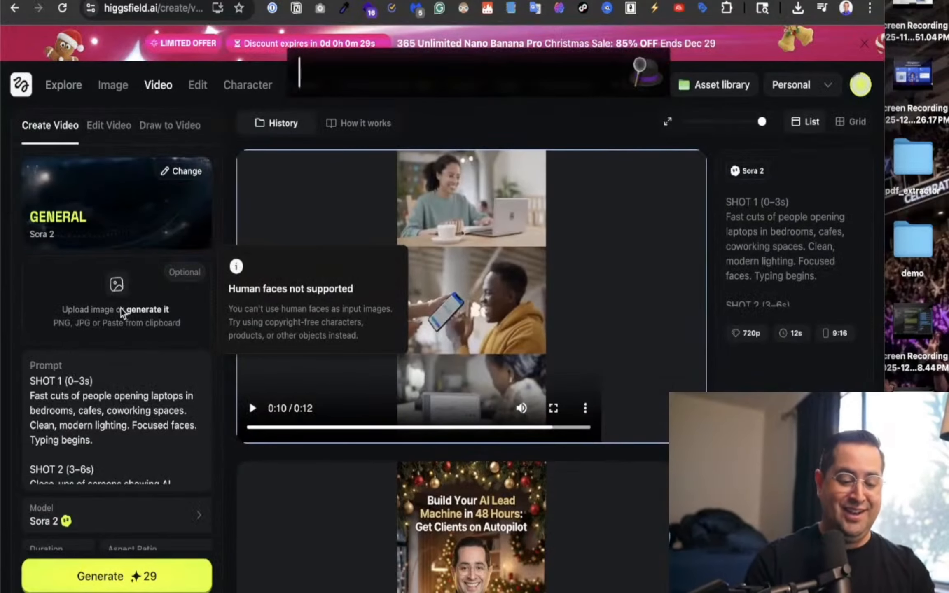
type("sora")
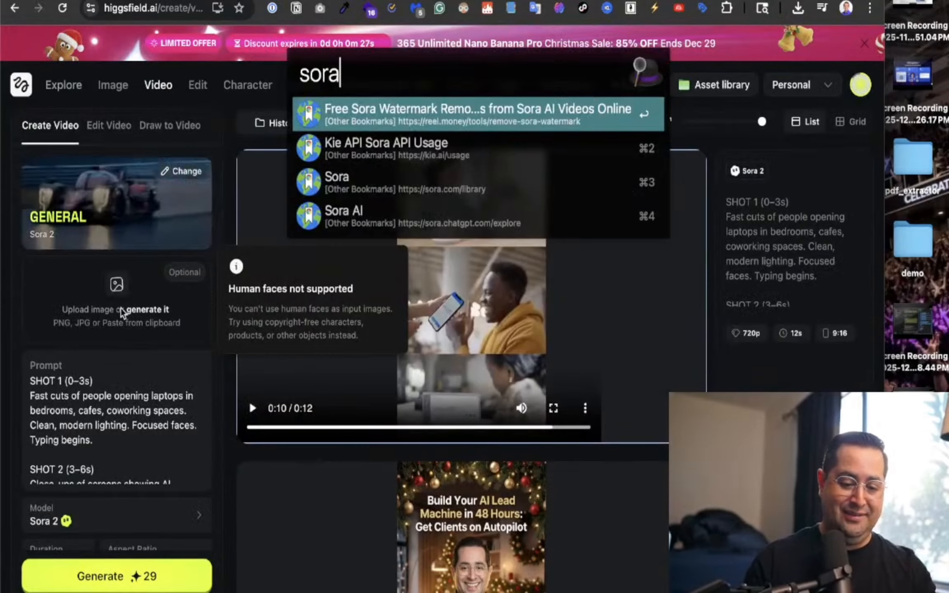
key("Return")
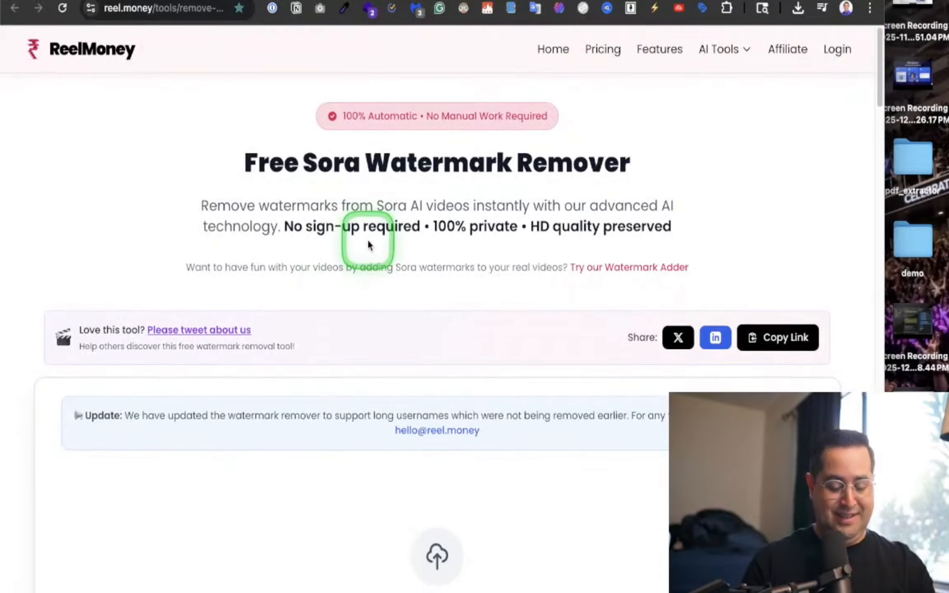
key("super+w")
Search 'sora' in Alfred again and open the Sora AI explore page bookmark.
key("alt+space")
type("sora")
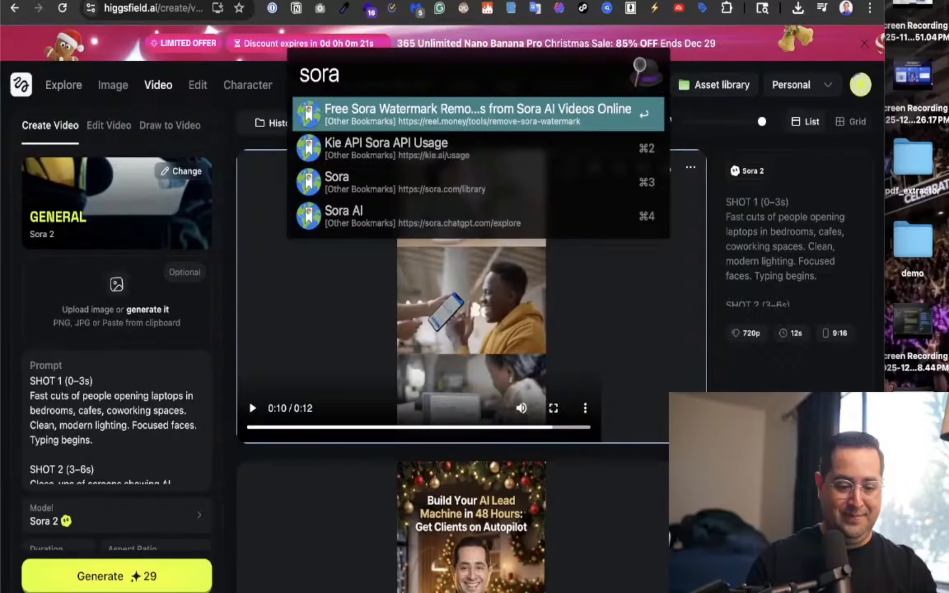
key("Down")
key("Down")
key("Down")
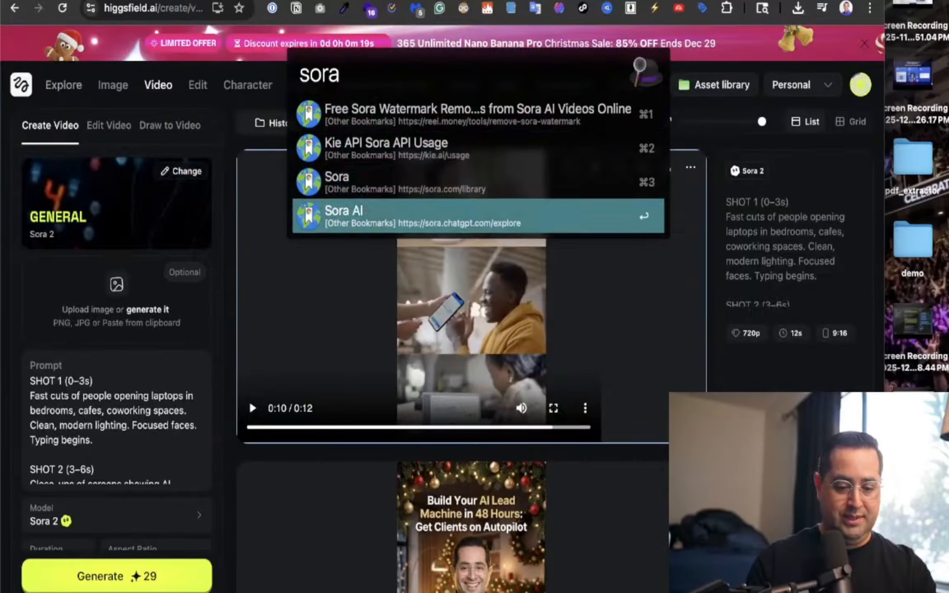
key("Return")
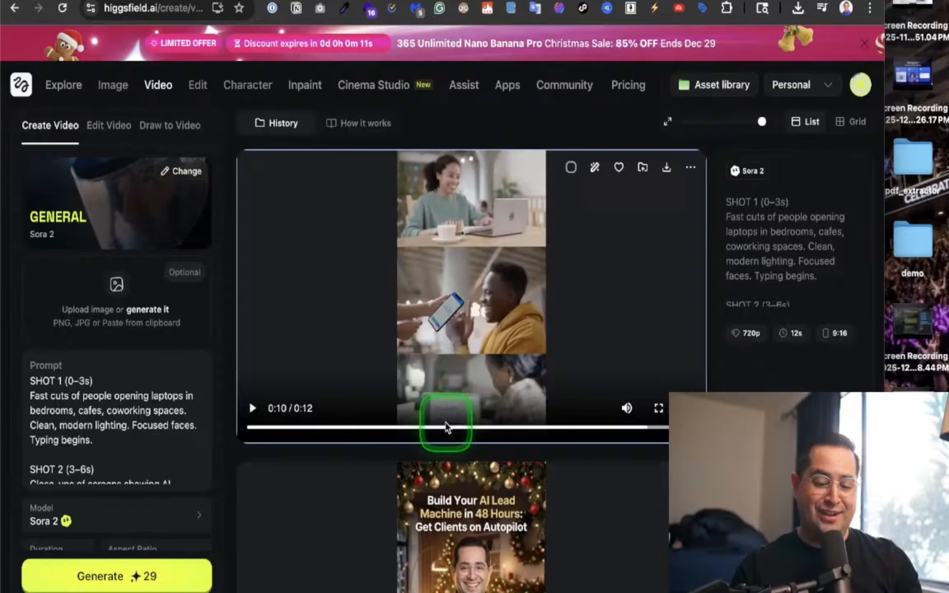
Play the 12-second Sora 2 laptop clip, restart it, and pause it around 0:03.
left_click(251, 407)
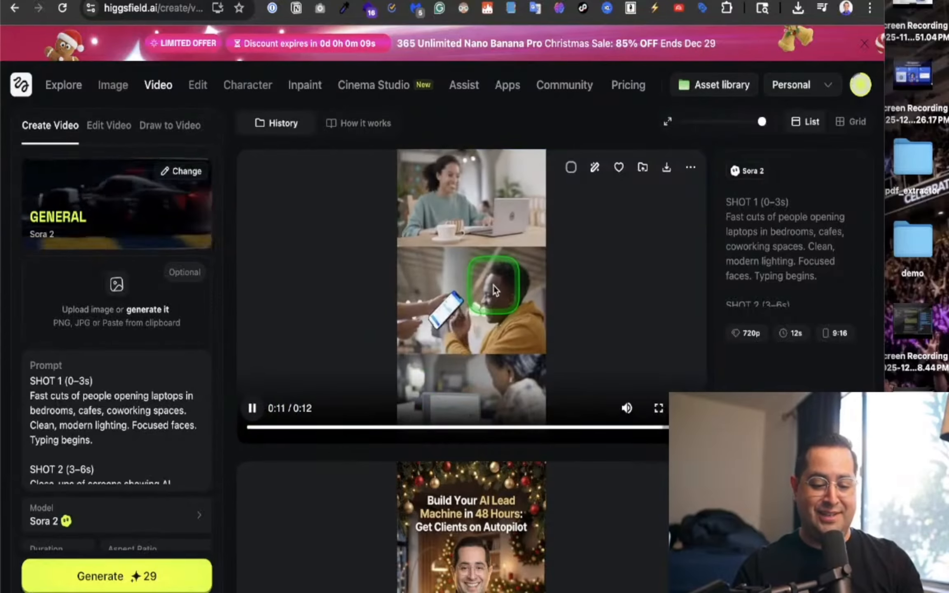
scroll(494, 285, "up", 5)
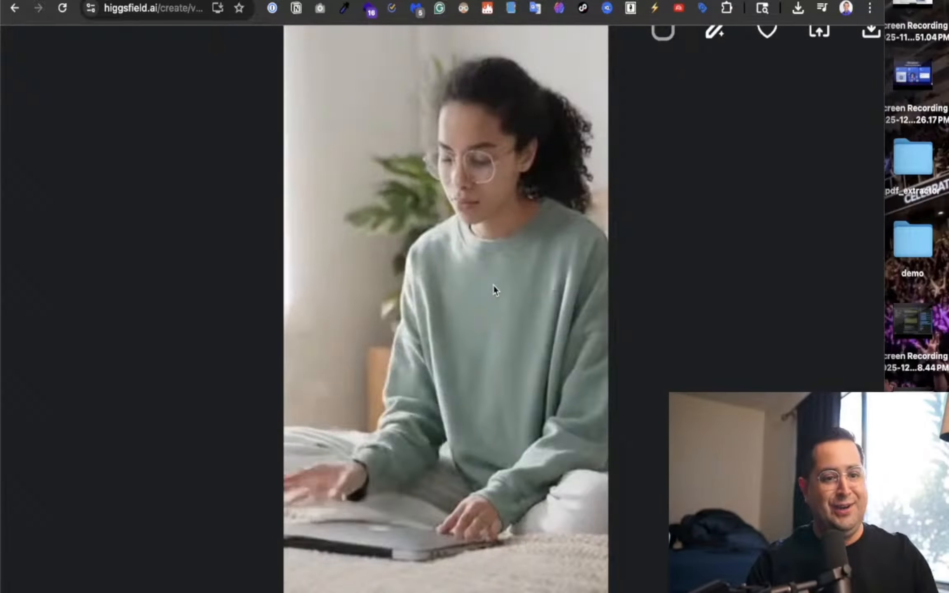
scroll(494, 286, "down", 3)
left_click(494, 285)
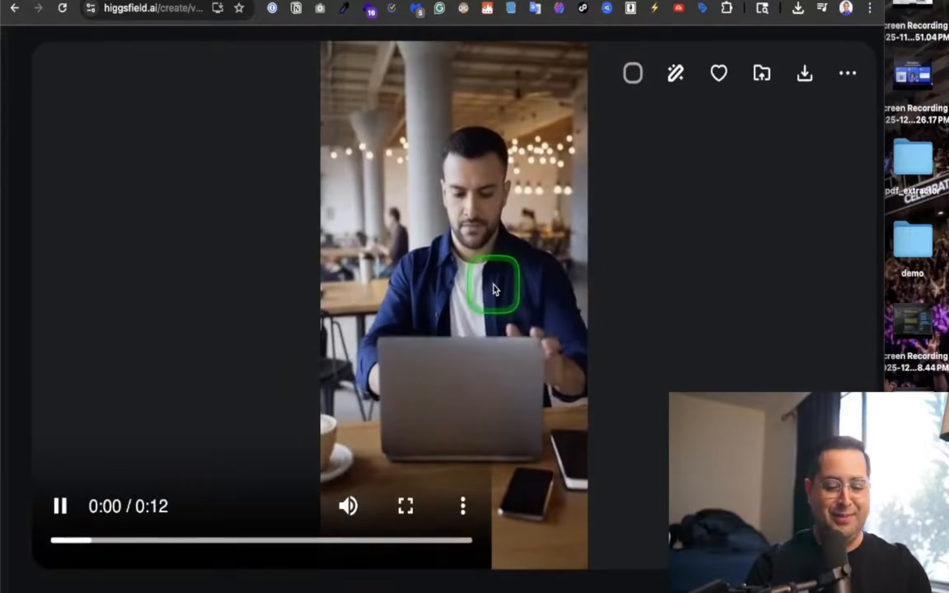
scroll(494, 284, "down", 3)
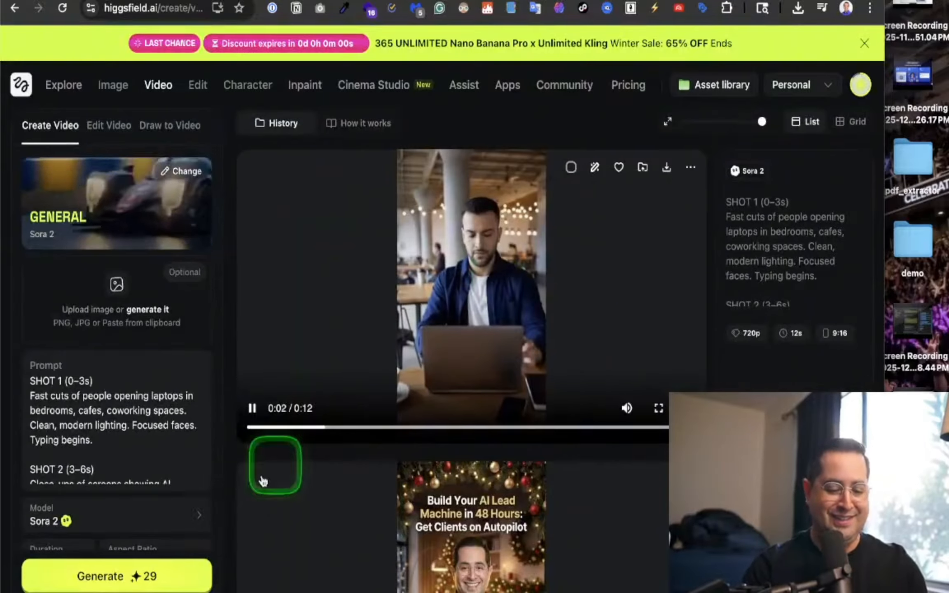
left_click(253, 408)
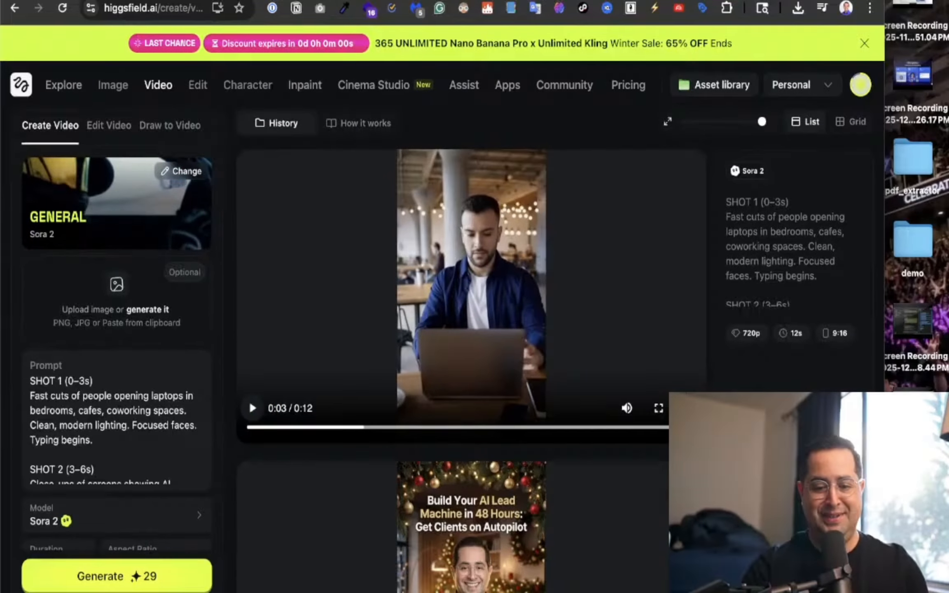
Look over your Sora profile's posts and drafts, then return to the ChatGPT shot-list tab.
key("ctrl+Tab")
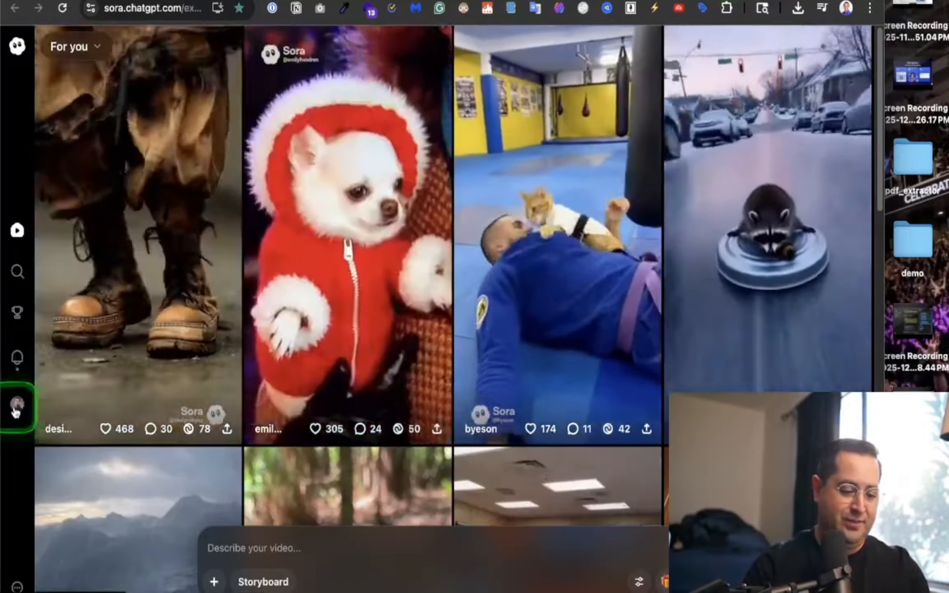
left_click(16, 406)
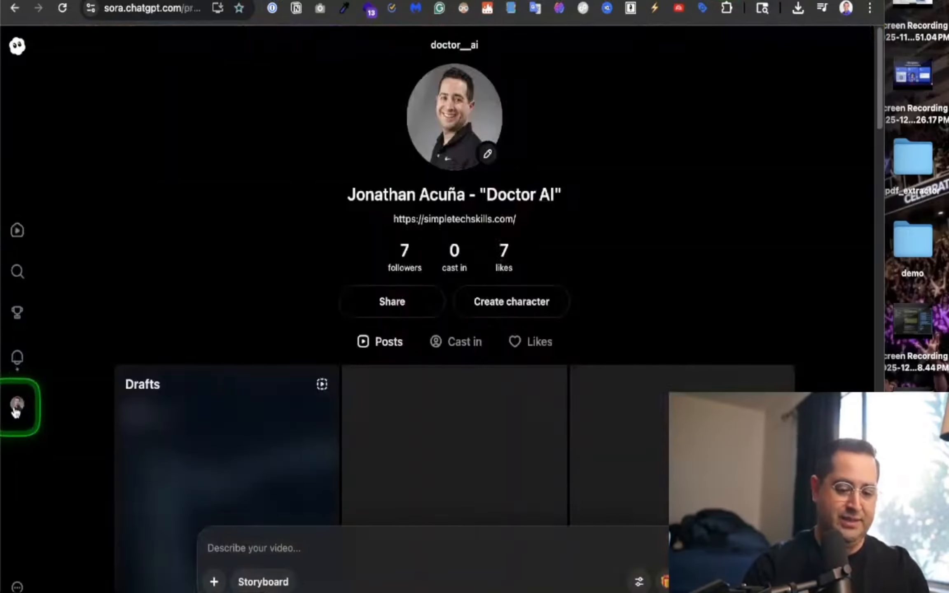
scroll(252, 255, "down", 3)
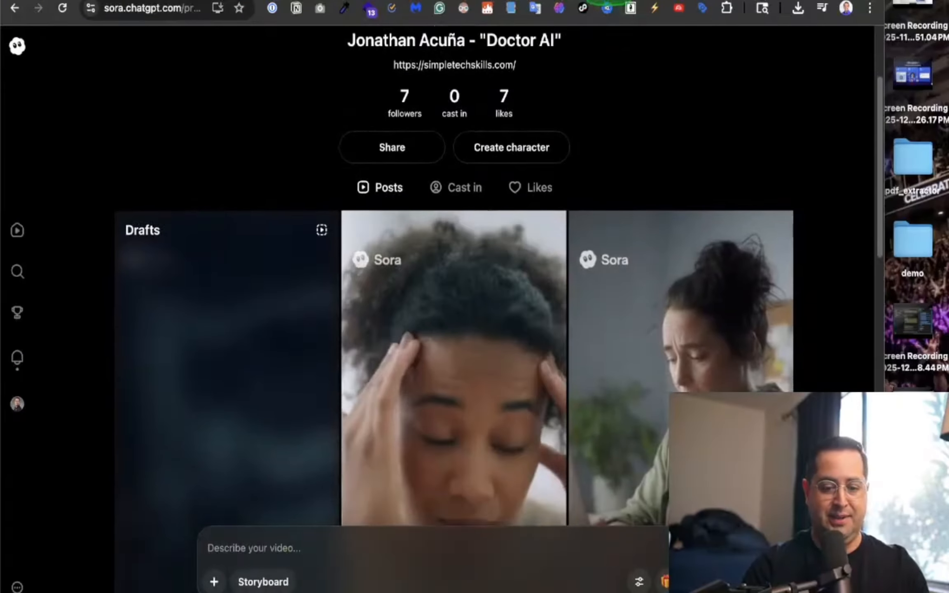
key("ctrl+Tab")
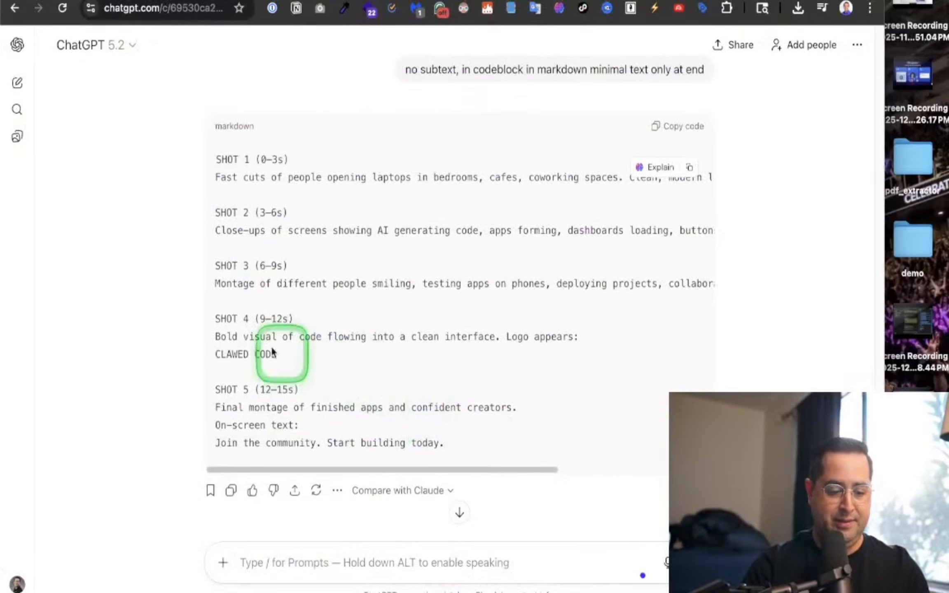
scroll(232, 339, "up", 5)
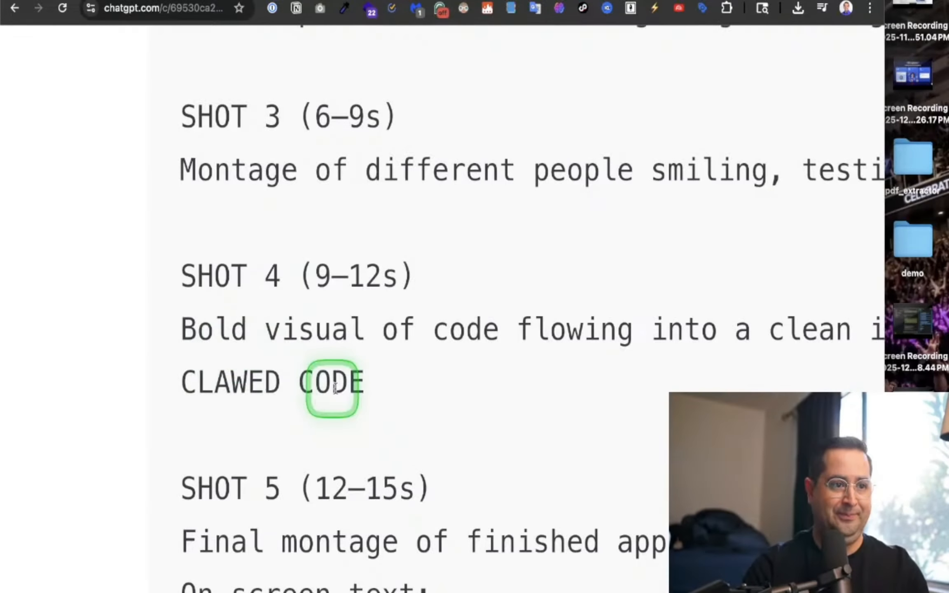
left_click_drag(396, 388, 129, 389)
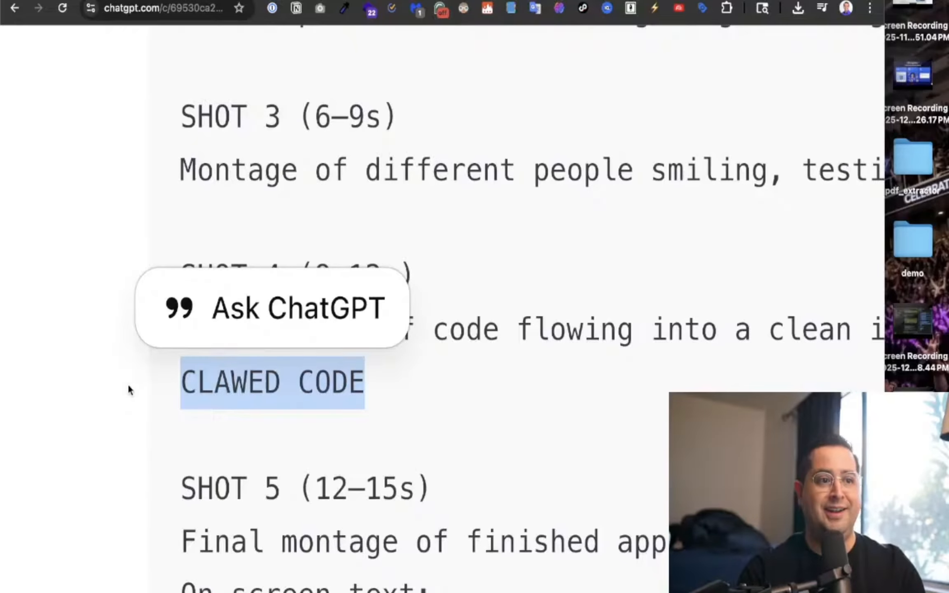
left_click(129, 388)
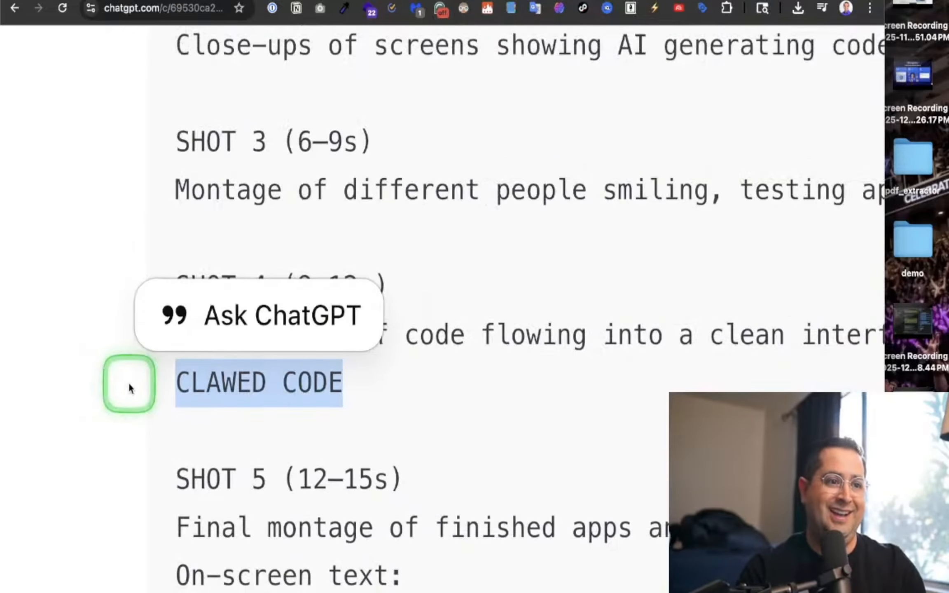
scroll(130, 388, "down", 5)
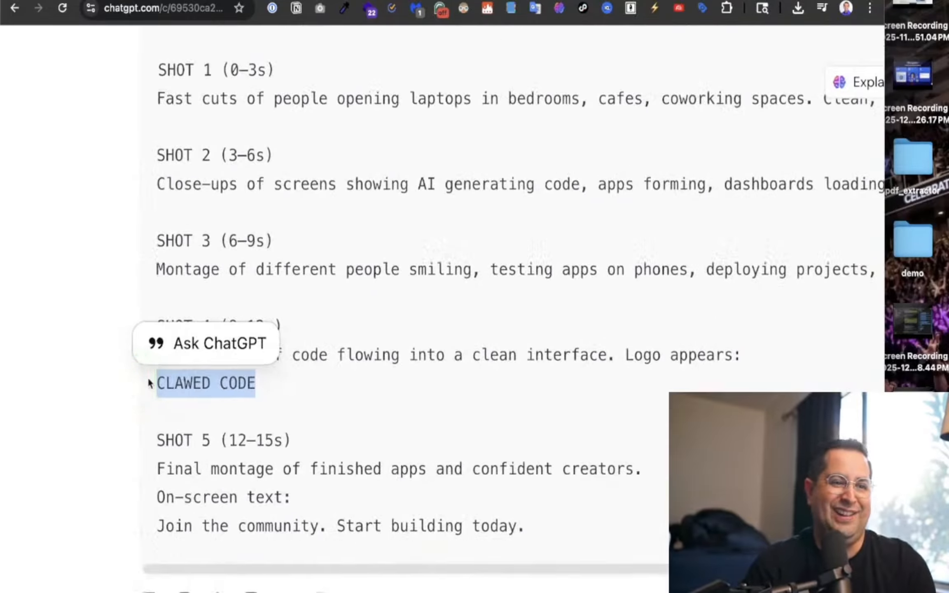
scroll(163, 376, "down", 5)
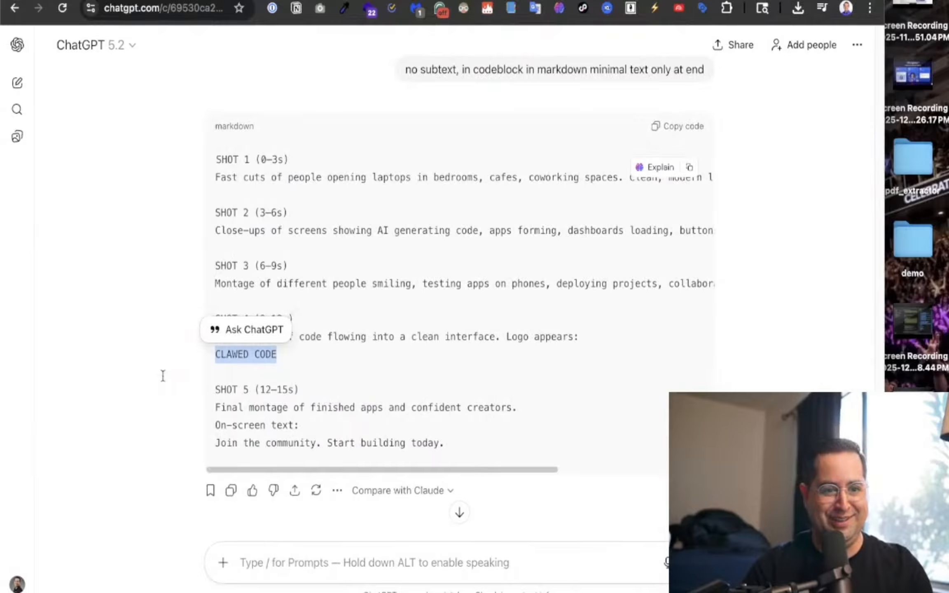
left_click_drag(490, 437, 203, 163)
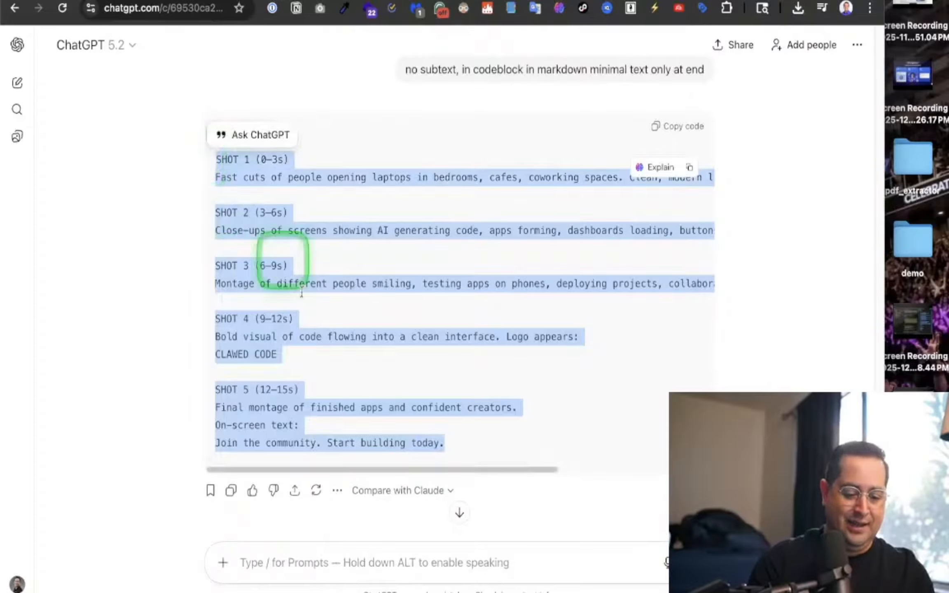
left_click(307, 561)
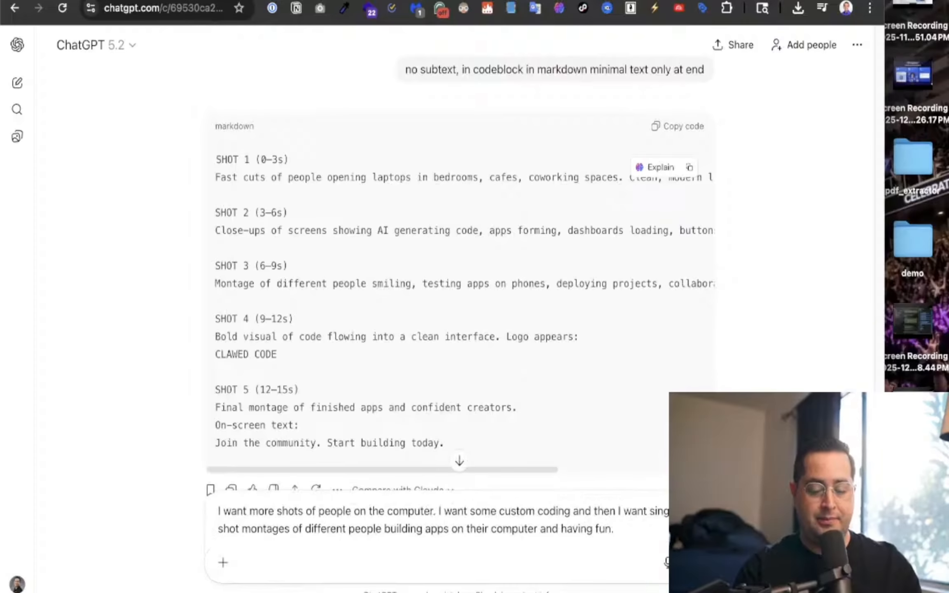
Send the request for more coding shots and select the revised seven-shot list.
key("Return")
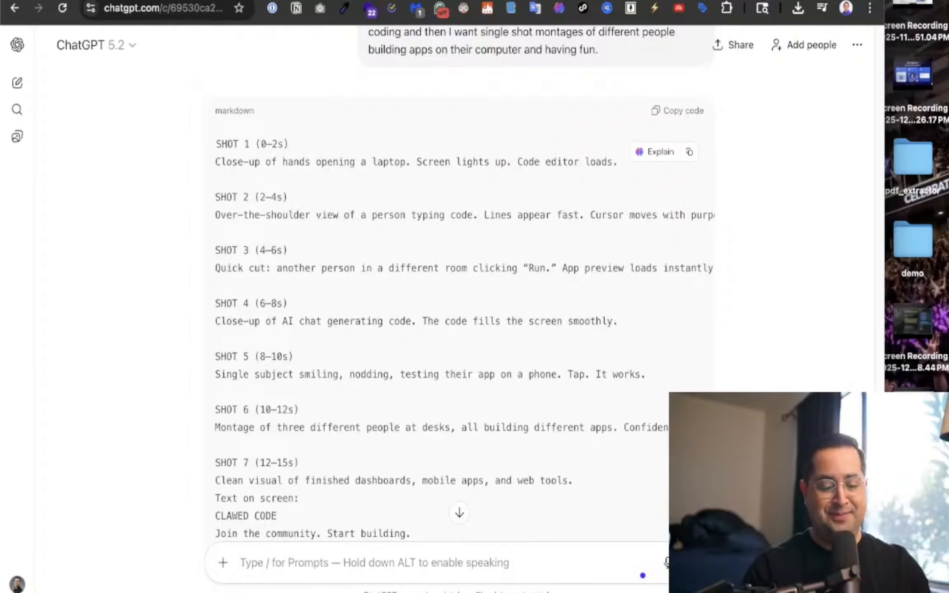
scroll(45, 479, "down", 3)
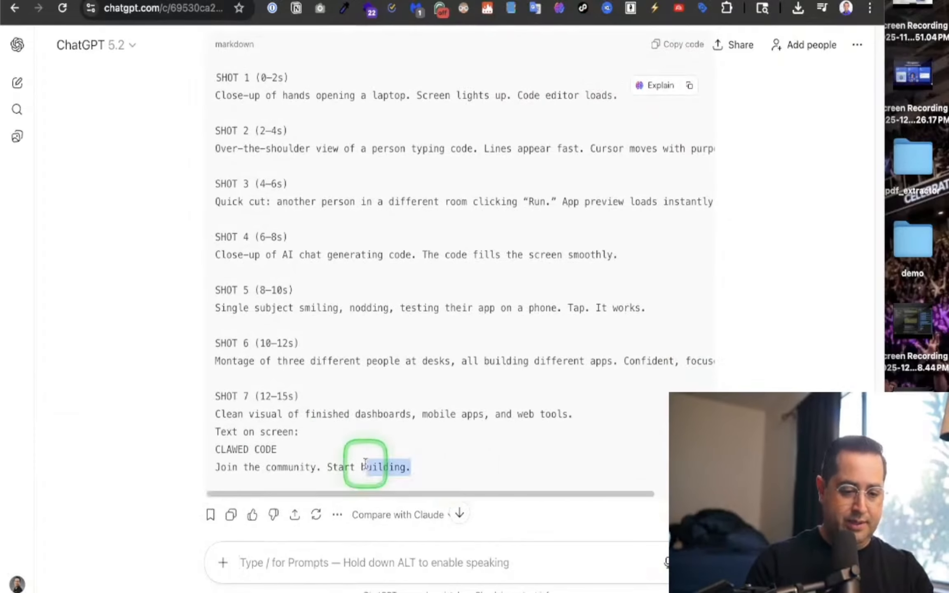
left_click_drag(364, 462, 216, 78)
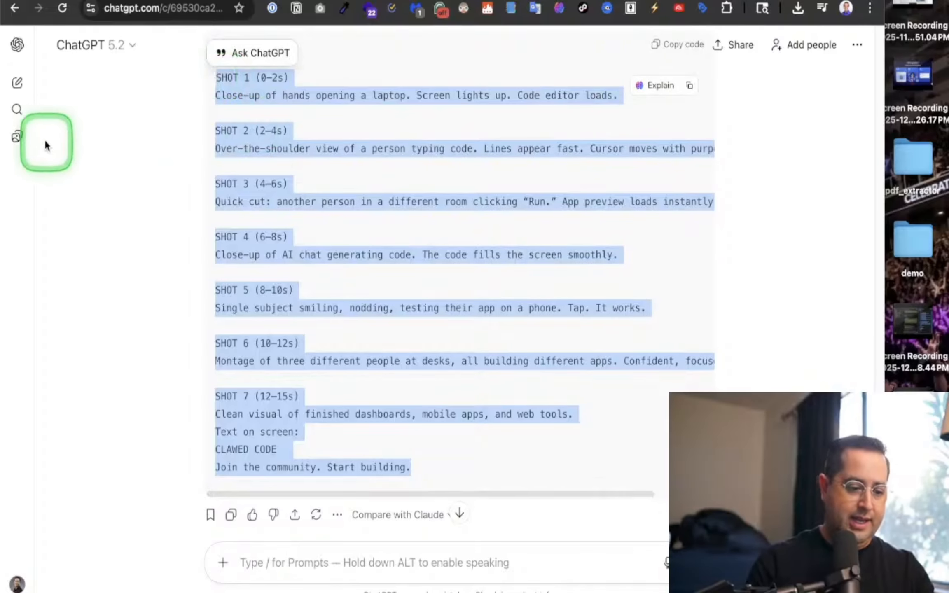
Open the Sora 2 Story Prompt Generator GPT and narrow the browser window beside the files.
left_click(15, 44)
scroll(56, 375, "down", 5)
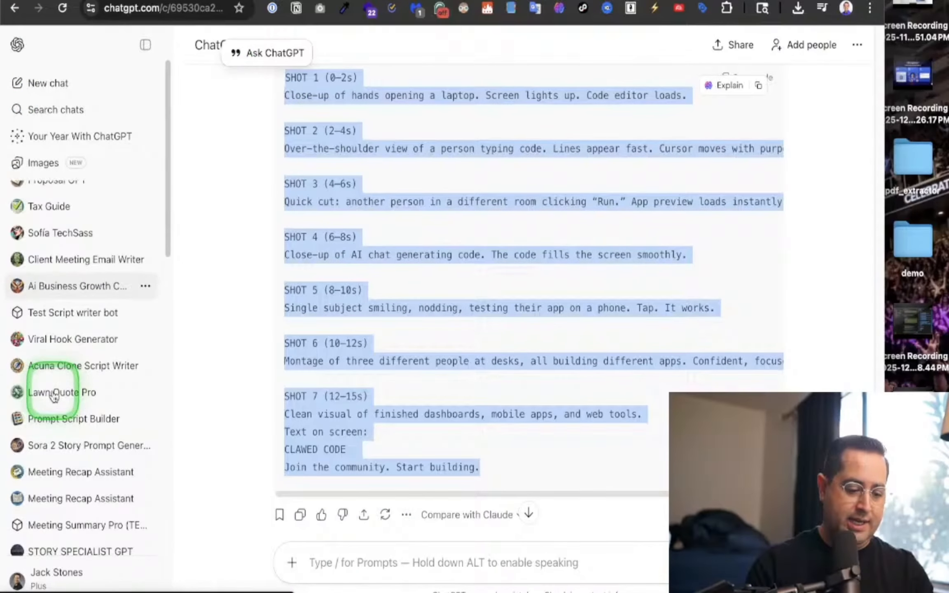
left_click(74, 428)
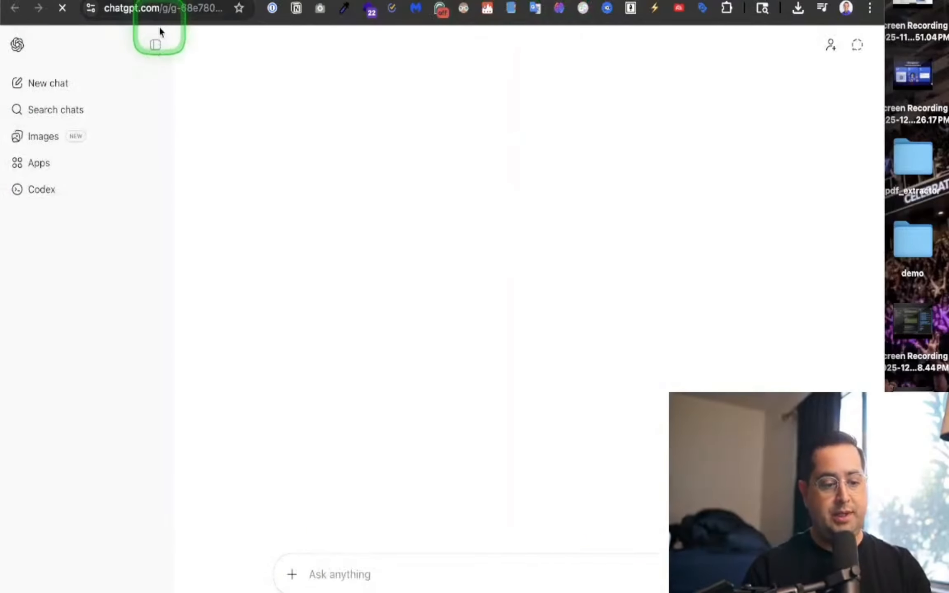
left_click(156, 43)
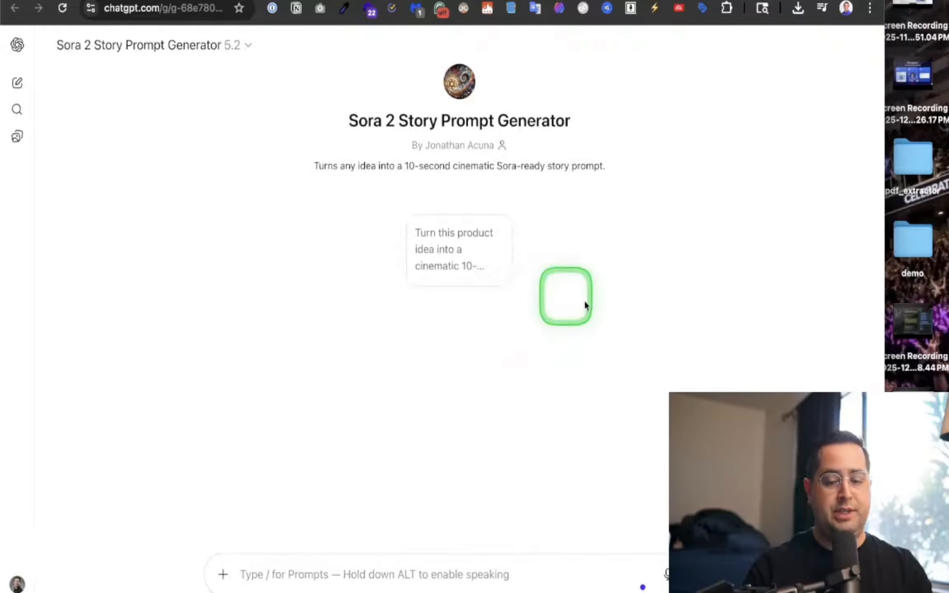
left_click_drag(881, 306, 582, 338)
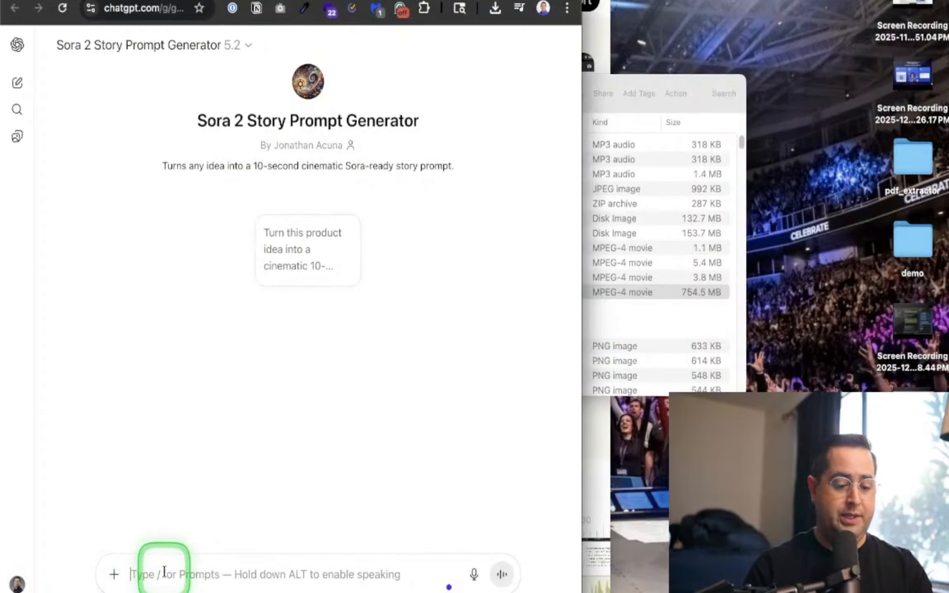
Paste the revised shot list into the story GPT, send it, and review the response.
key("super+v")
key("Return")
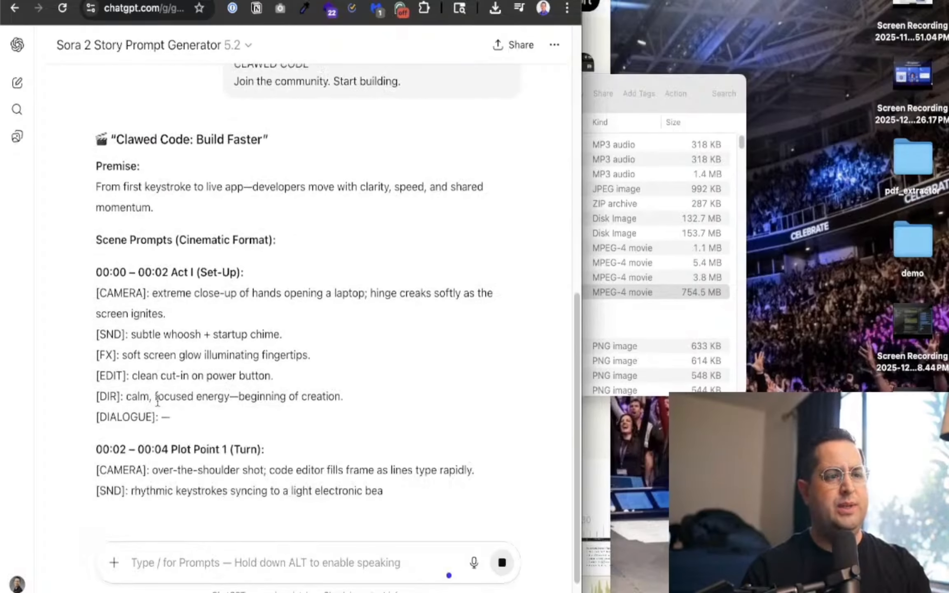
scroll(157, 401, "up", 5)
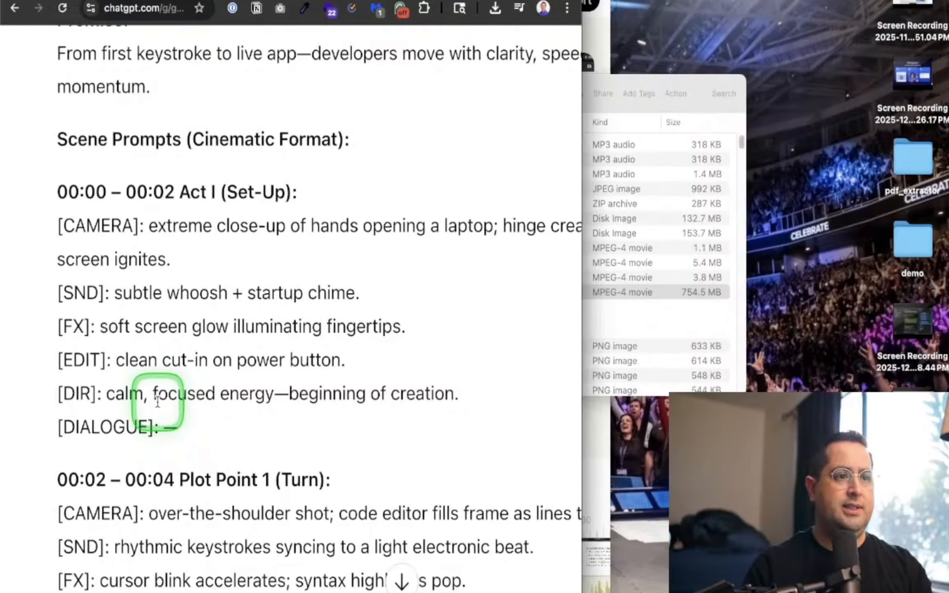
scroll(157, 402, "down", 5)
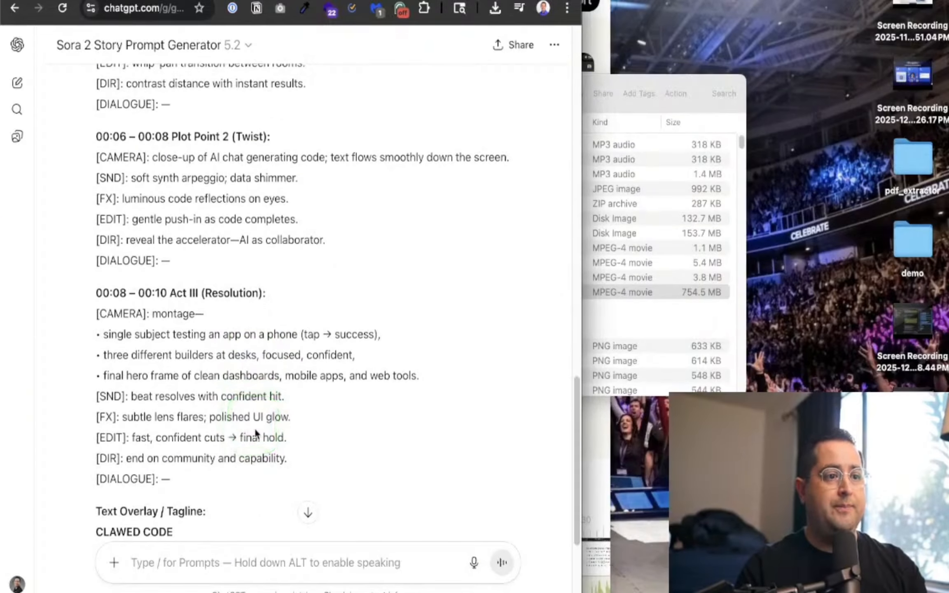
scroll(139, 486, "up", 5)
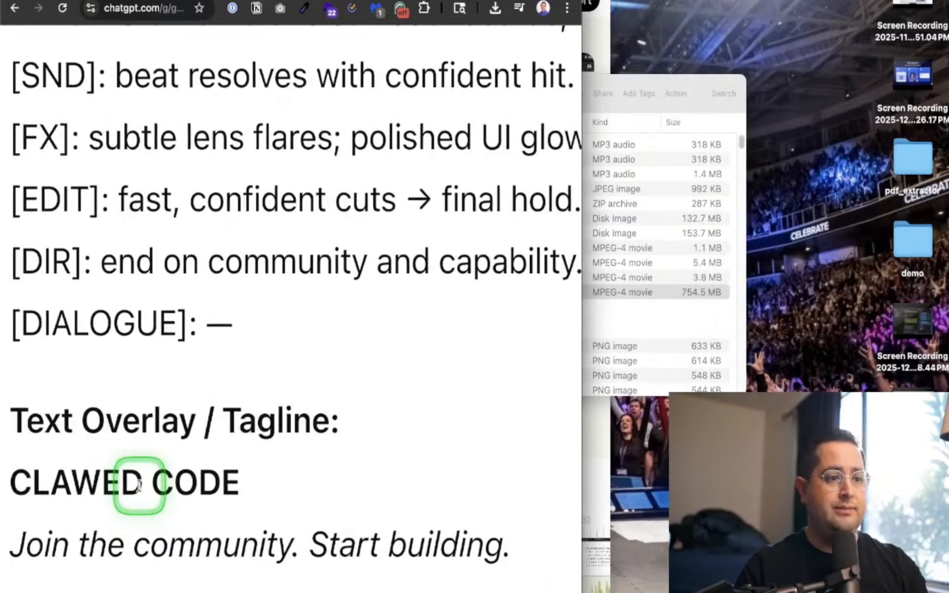
scroll(139, 487, "down", 5)
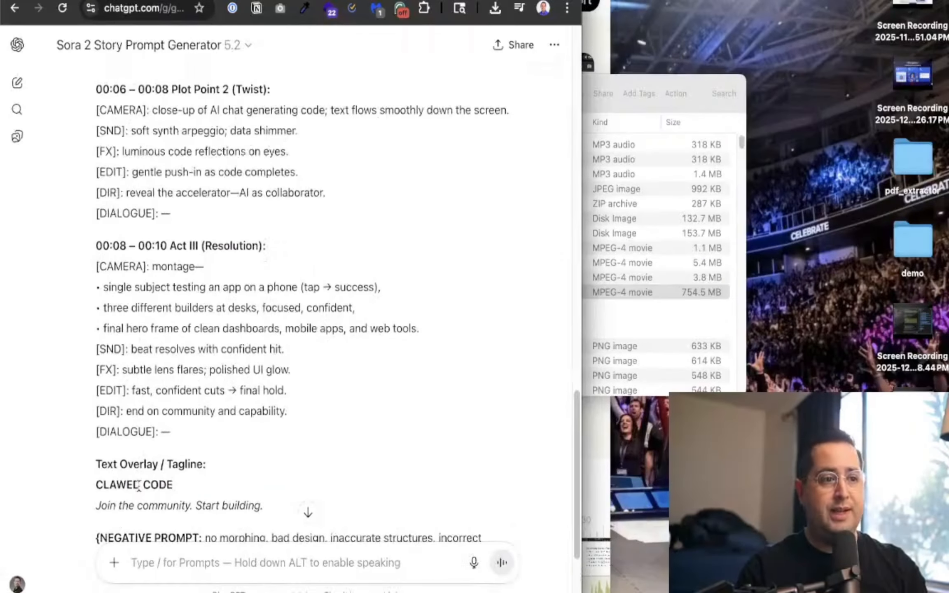
scroll(139, 487, "down", 3)
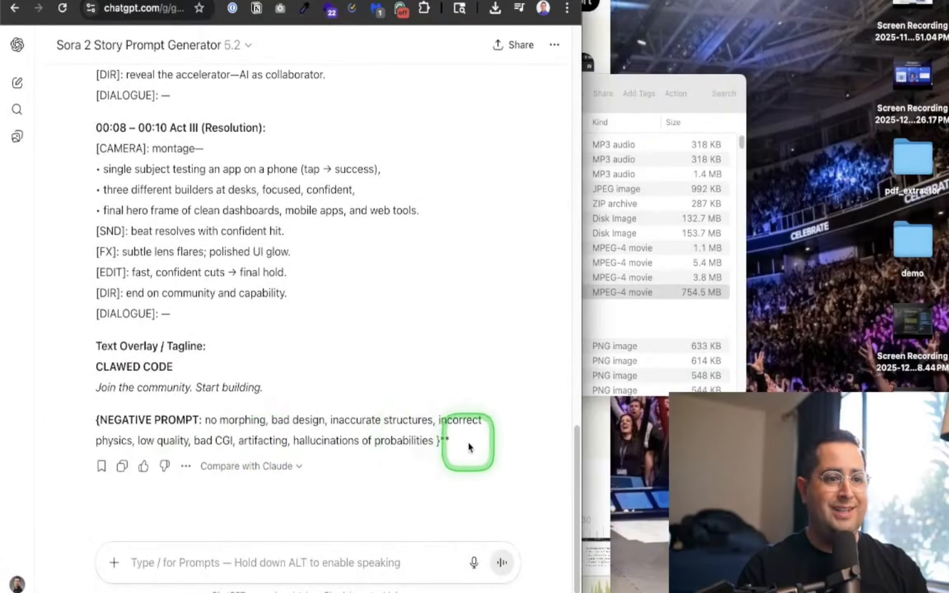
Select the 'Clawed Code: Build Faster' scene prompts from 'Scene Prompts' down, then switch to Sora.
left_click_drag(468, 442, 335, 309)
scroll(334, 309, "up", 10)
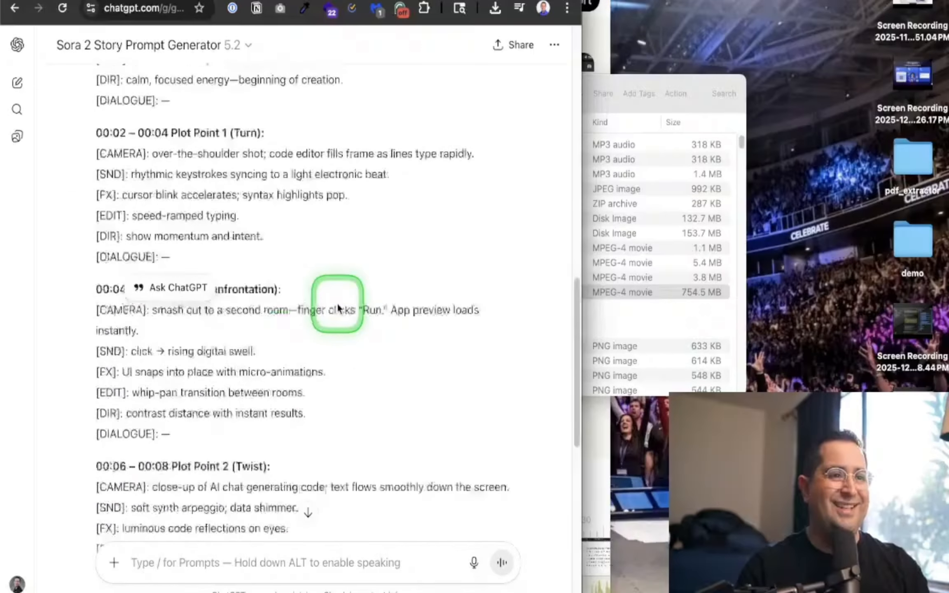
scroll(338, 308, "up", 7)
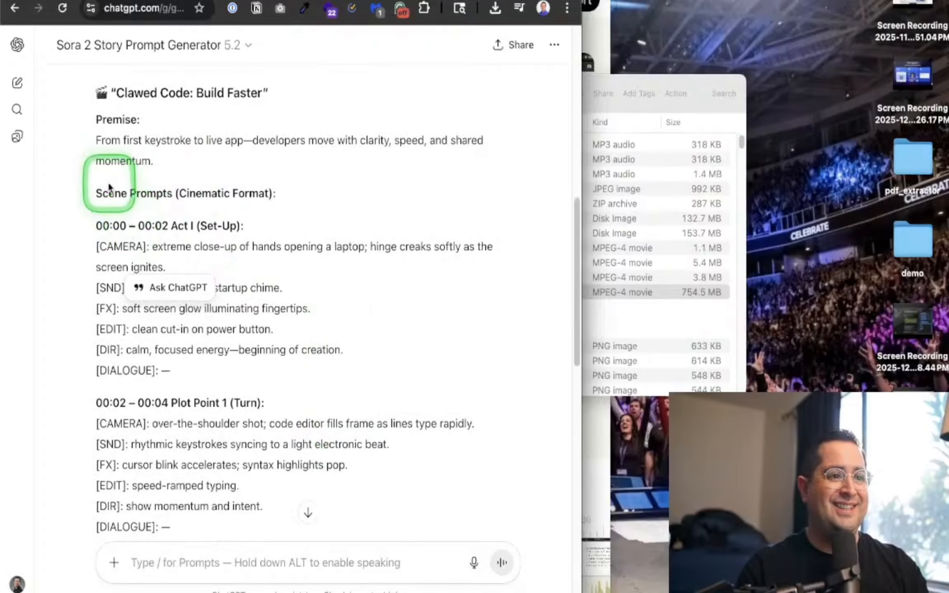
left_click(99, 187, "shift")
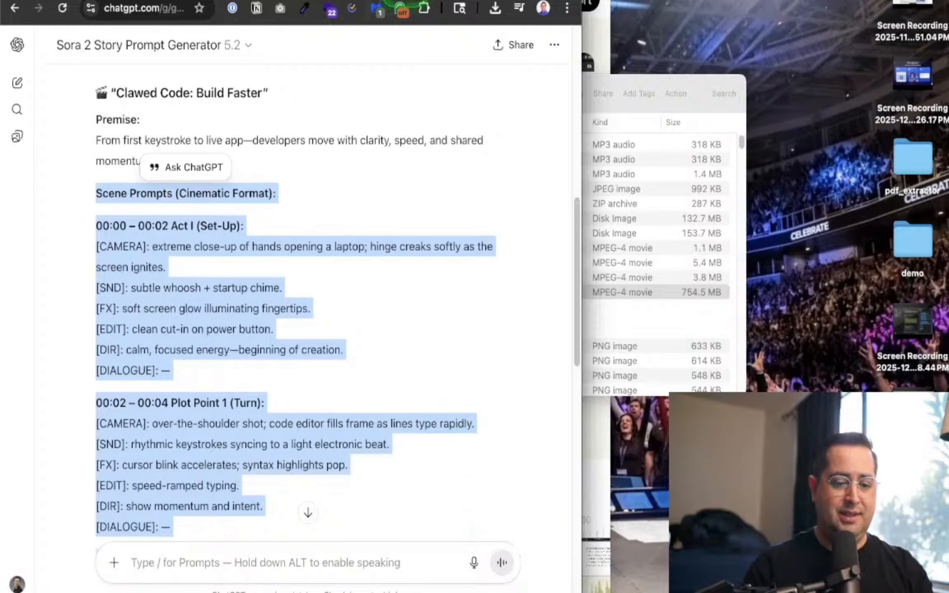
left_click(405, 1)
left_click(447, 1)
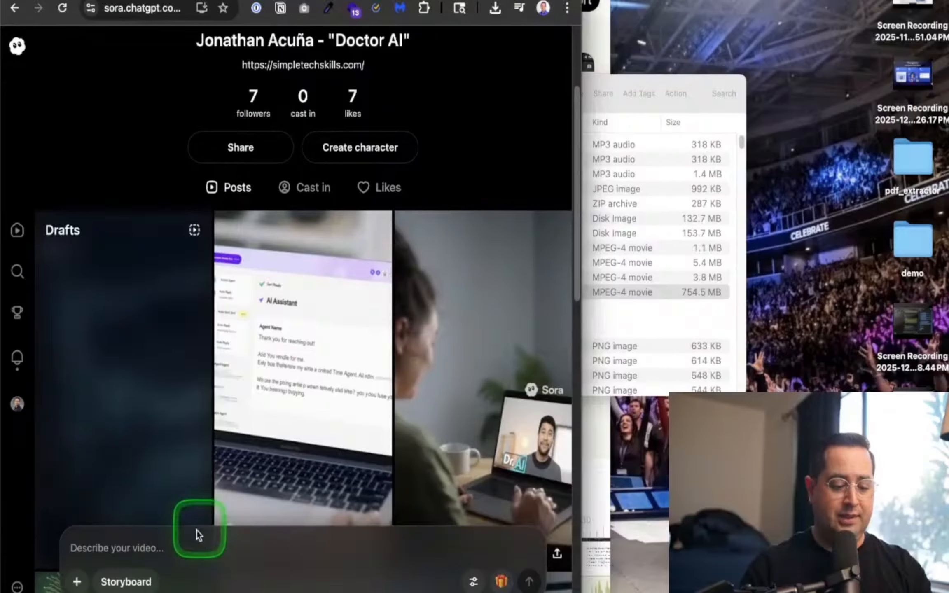
Paste the scene prompts into Sora's video description and retype CLAWED as CLAUDE.
left_click(180, 543)
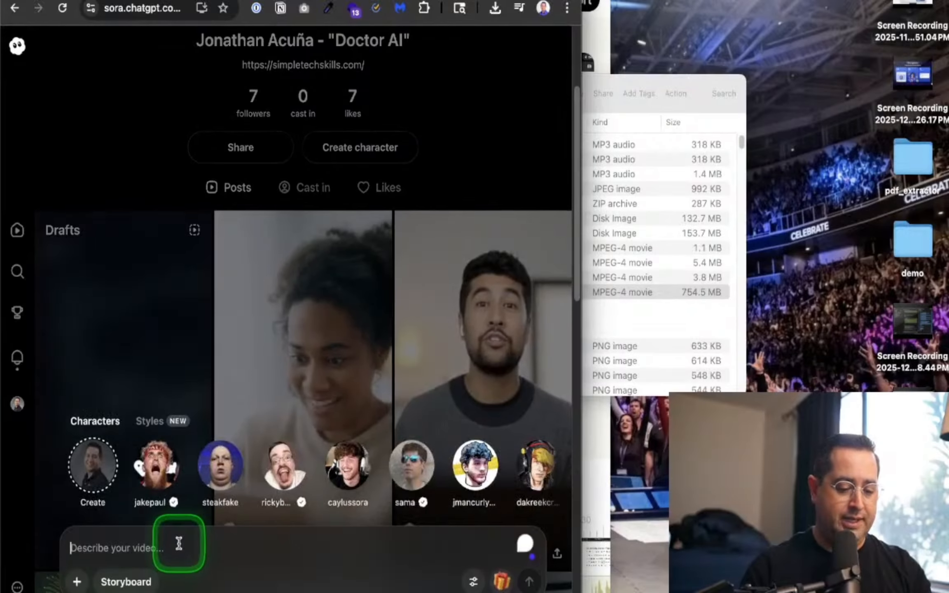
key("super+v")
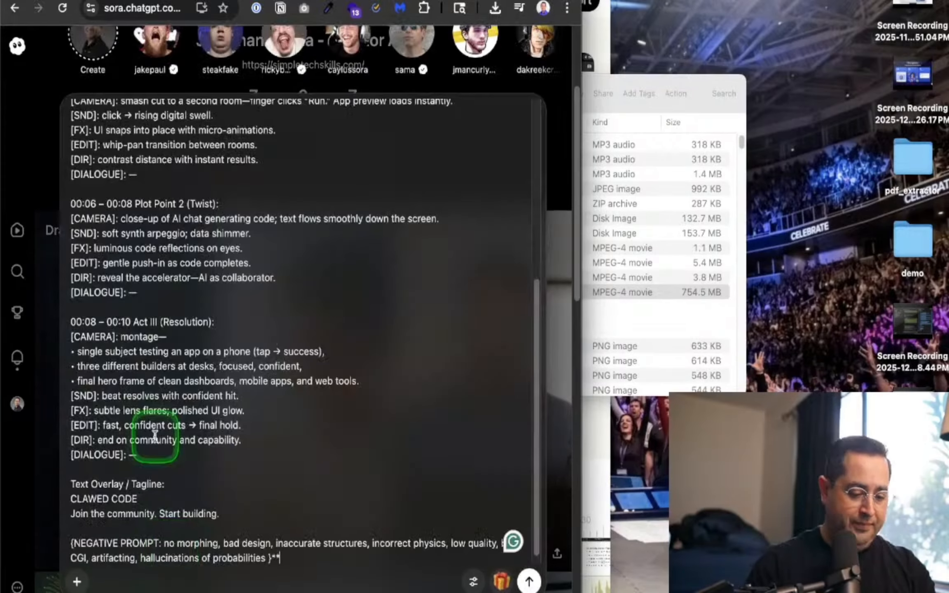
double_click(93, 498)
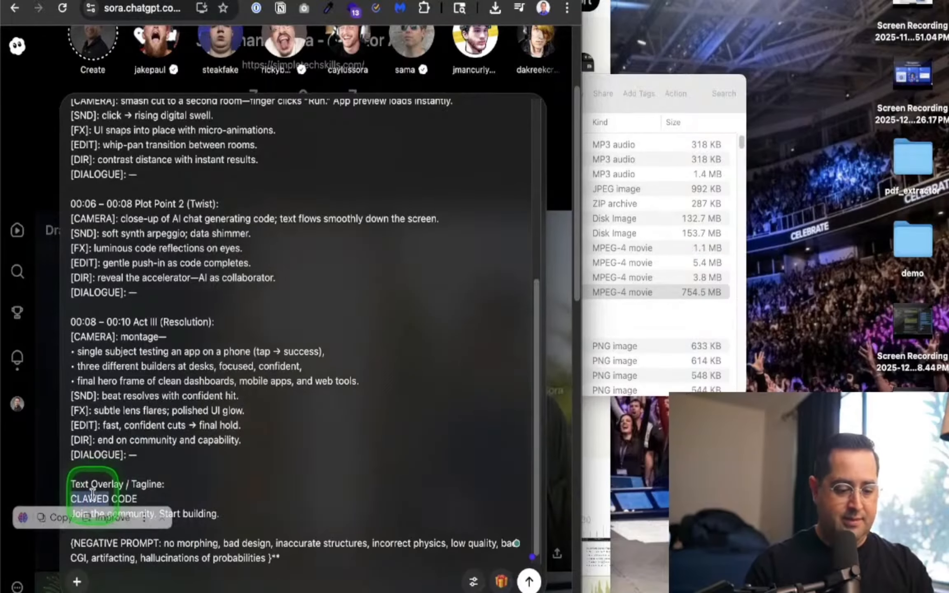
type("CLA")
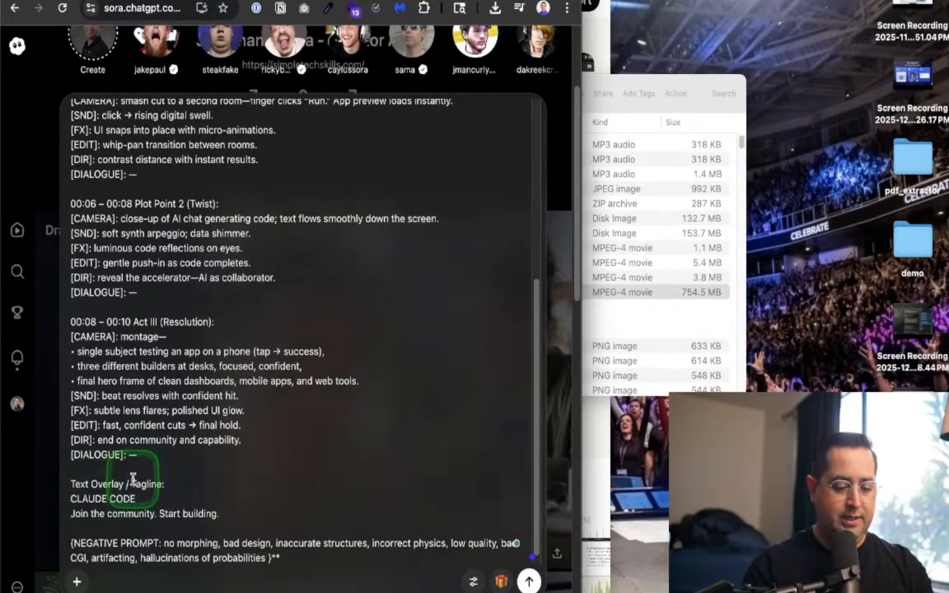
scroll(132, 474, "up", 10)
scroll(132, 477, "up", 1)
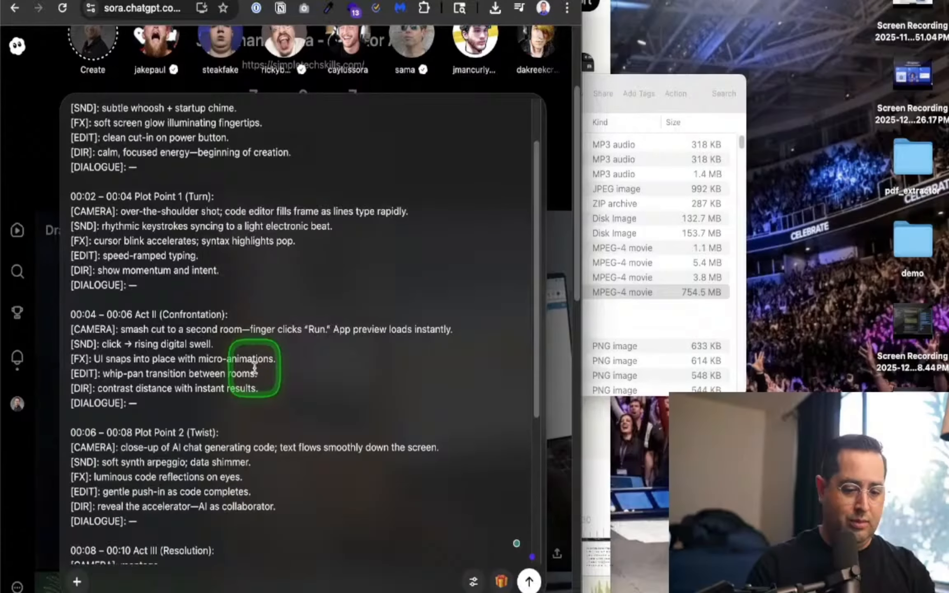
Search the page for 'cla' to check the name's spelling, then select the whole prompt.
key("super+f")
type("cla")
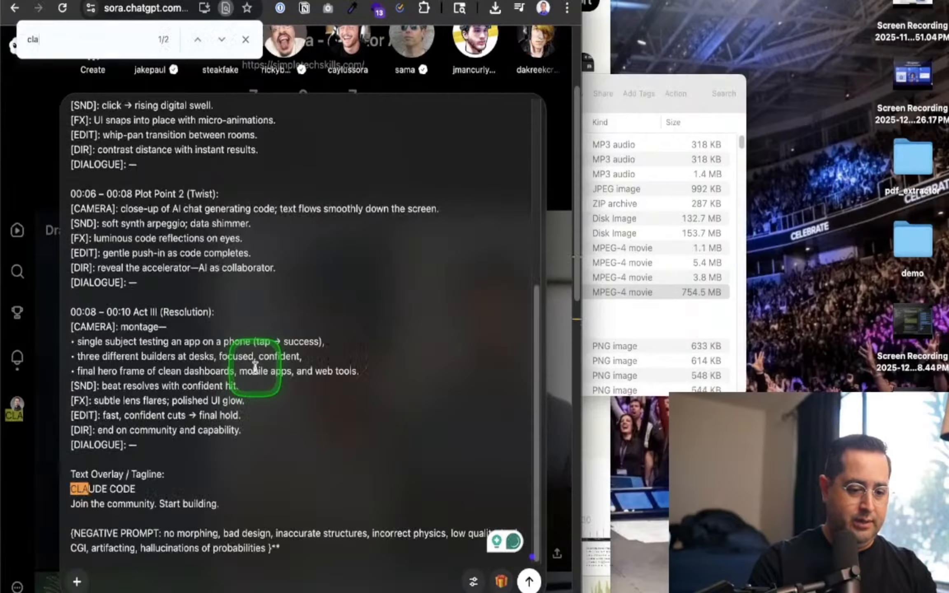
key("BackSpace")
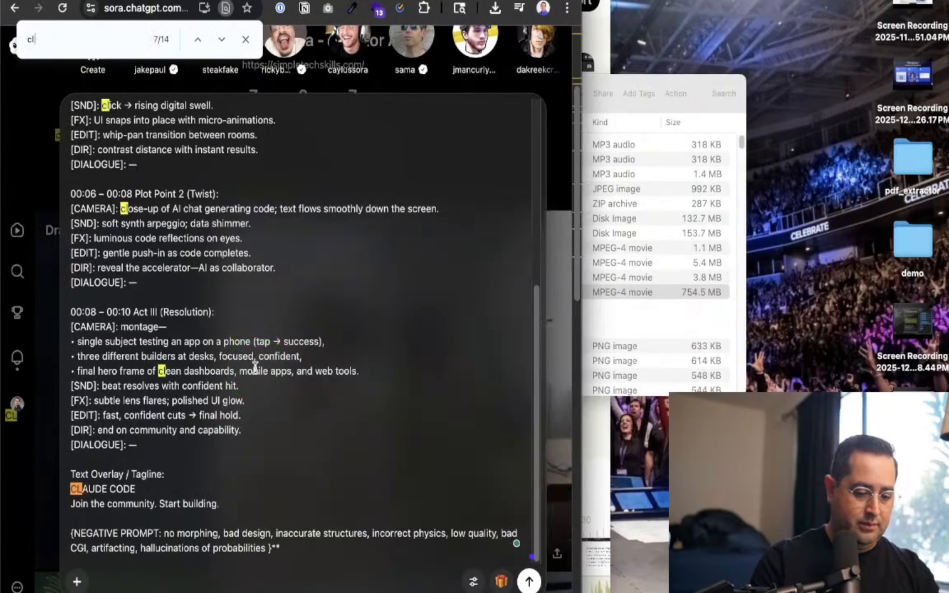
scroll(255, 366, "up", 5)
scroll(256, 367, "down", 5)
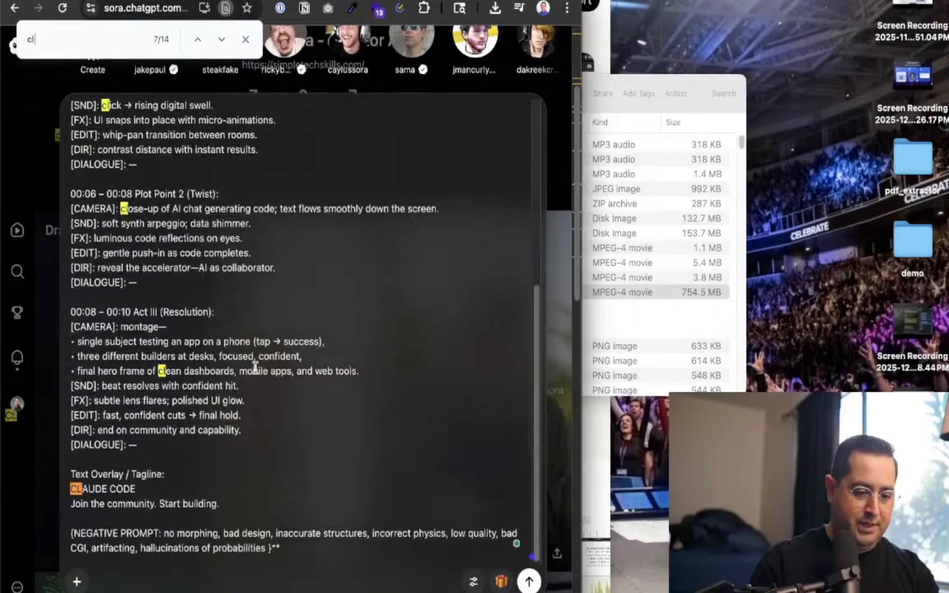
left_click(187, 422)
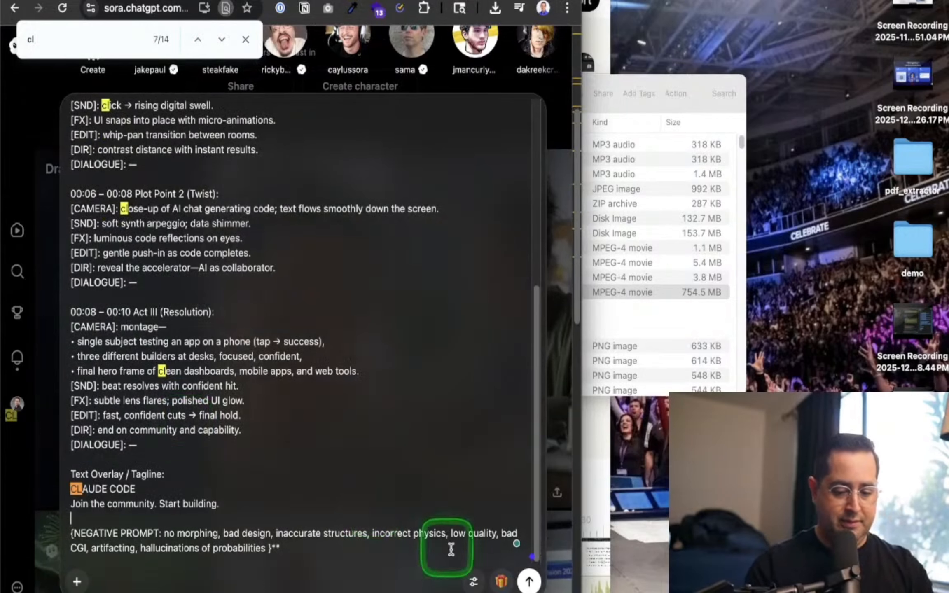
left_click(349, 446)
key("super+a")
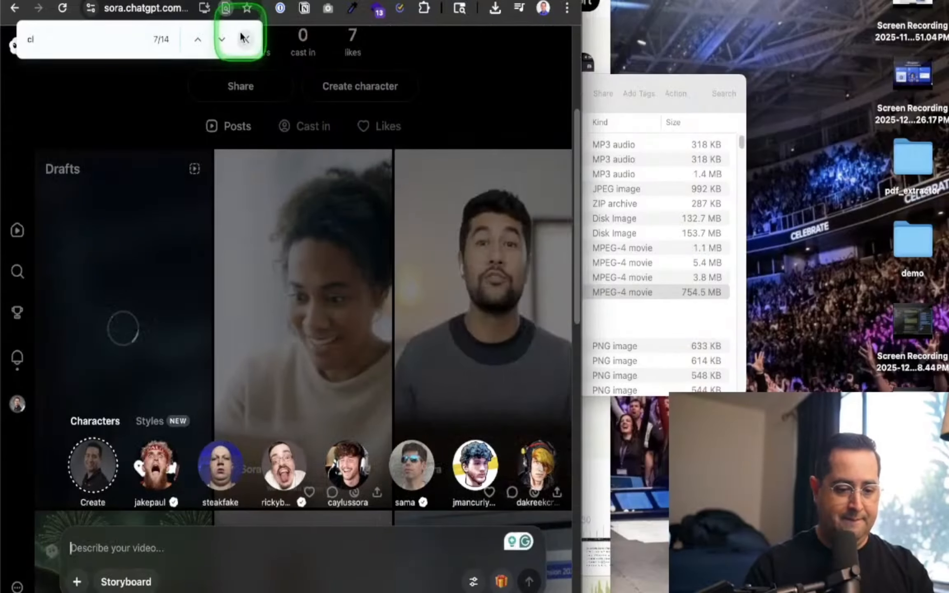
left_click(246, 37)
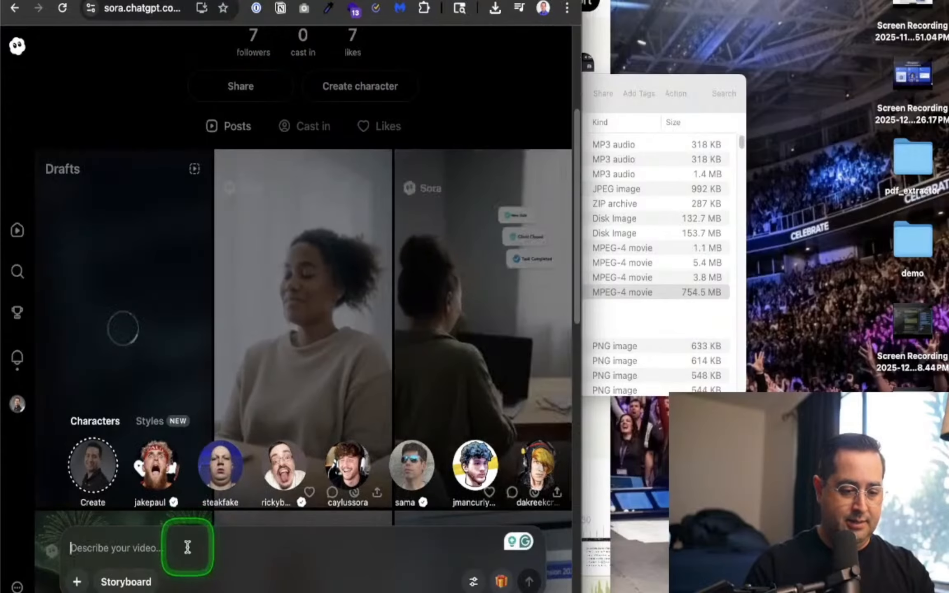
left_click(187, 547)
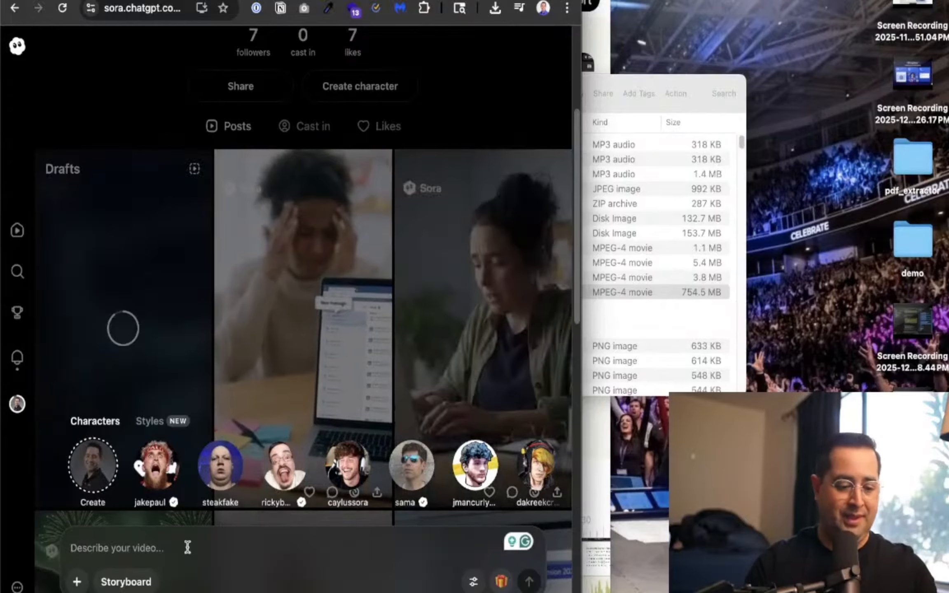
Dismiss the character picker and open the full Drafts grid to check the generating video.
left_click(200, 118)
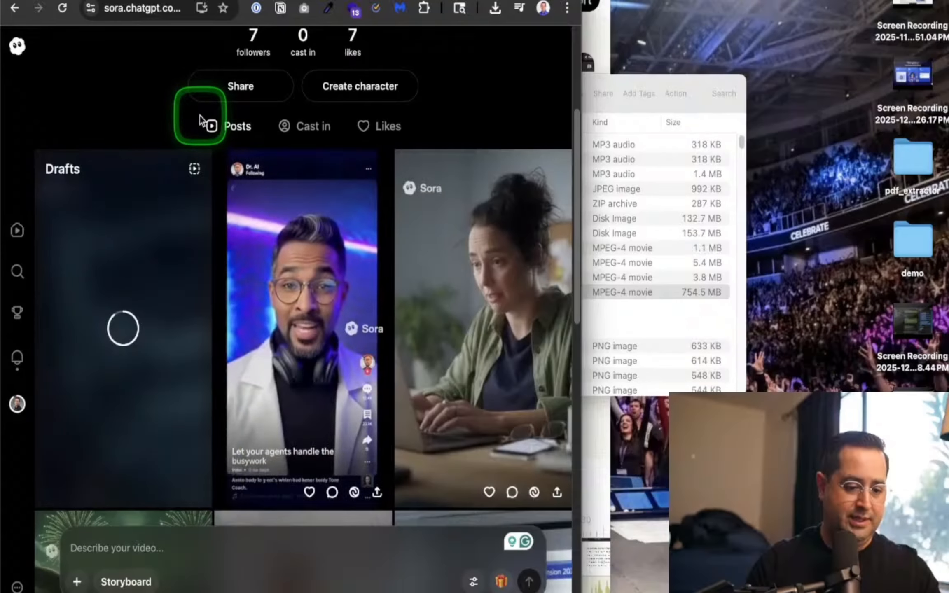
left_click(102, 289)
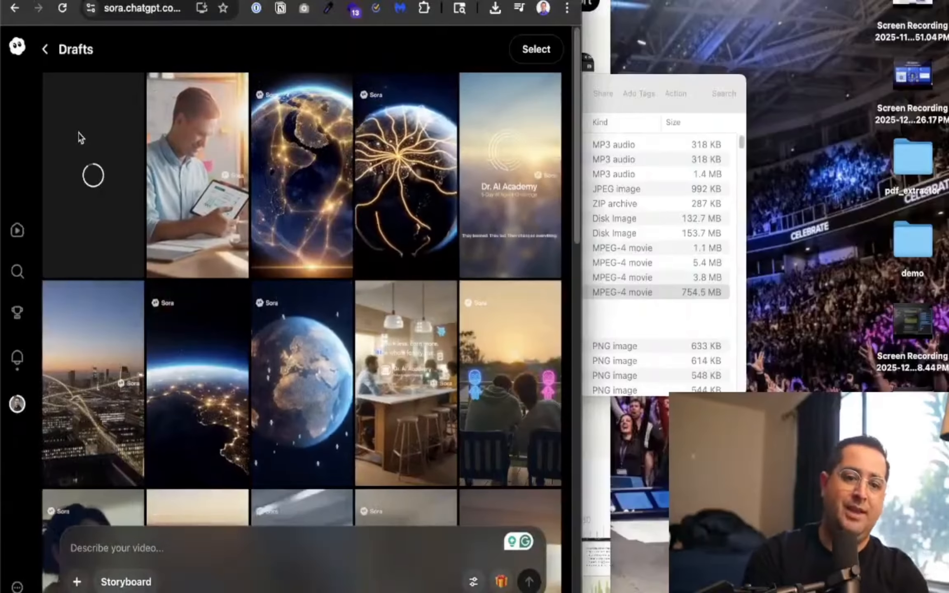
left_click(80, 138)
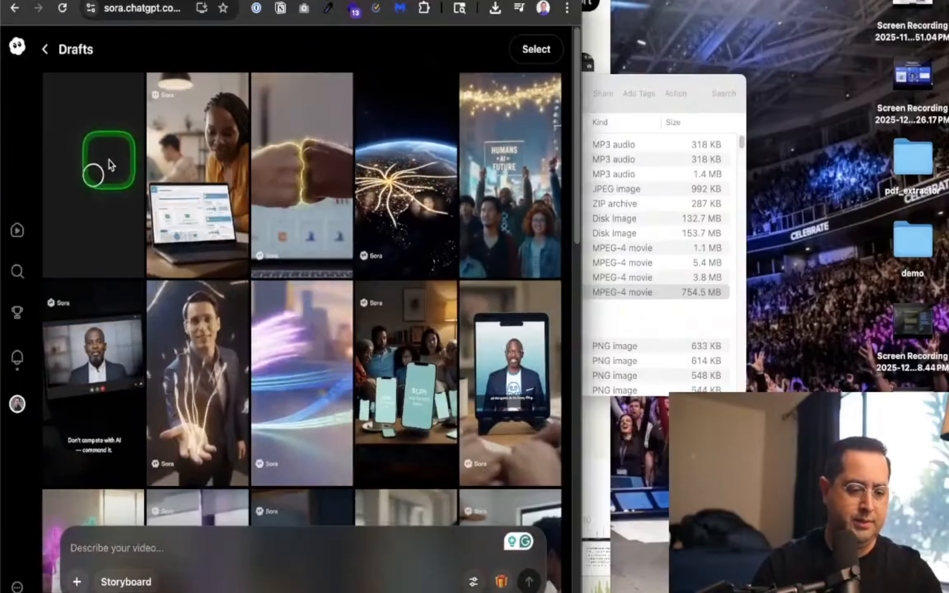
key("super+t")
Search 'railway n8n', view the Deploy n8n template, and highlight the $5/month hosting snippet.
type("railway n8n")
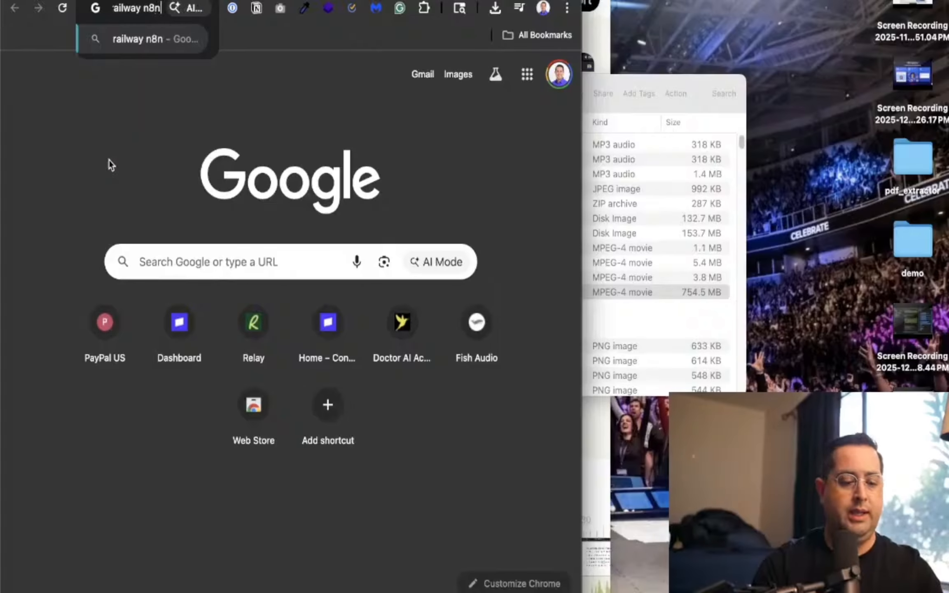
key("Return")
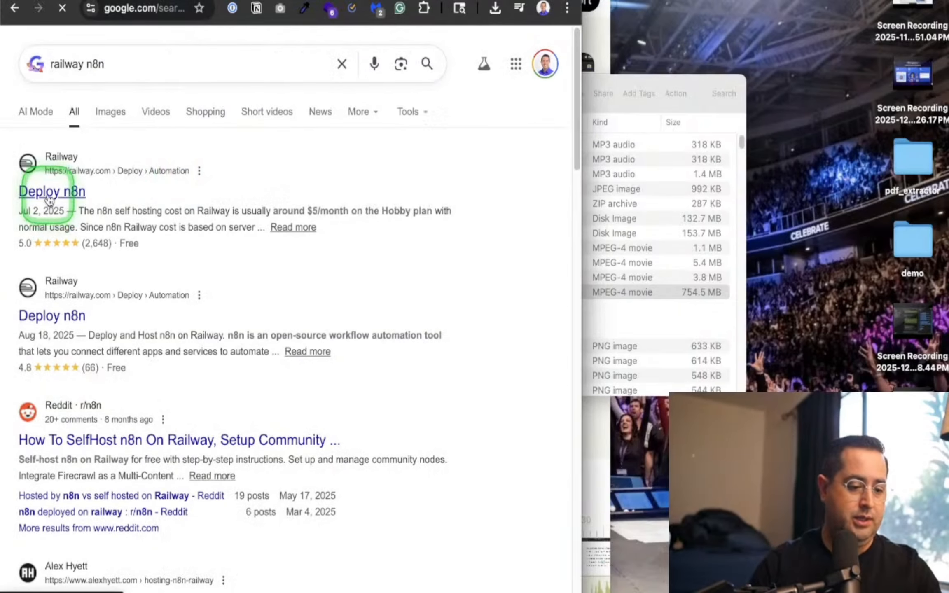
left_click(50, 194)
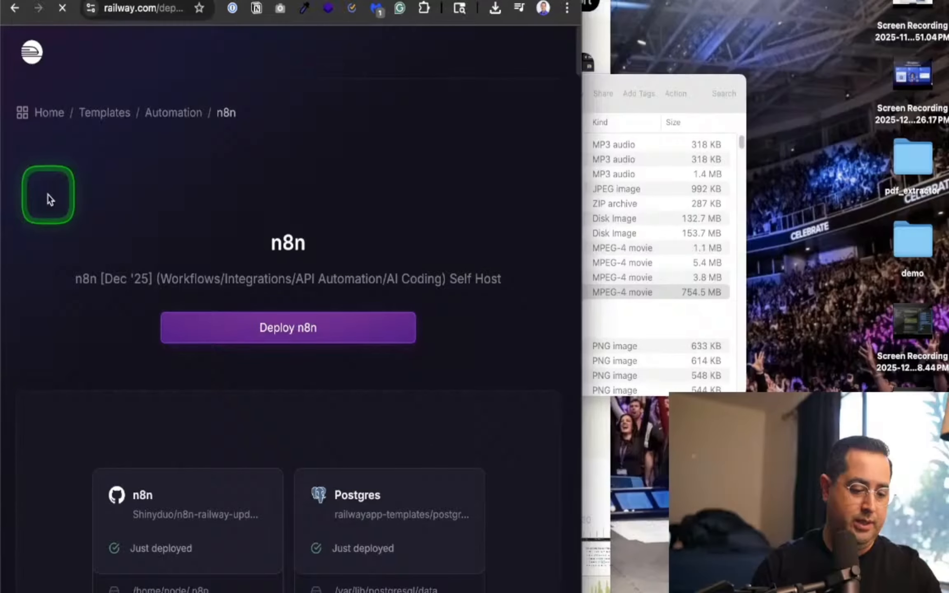
left_click(16, 9)
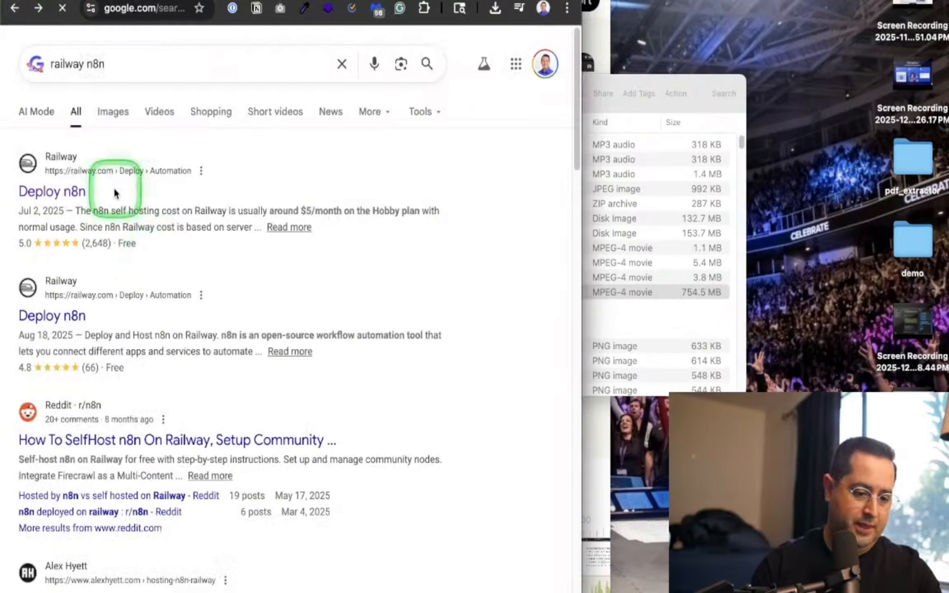
left_click_drag(91, 210, 414, 214)
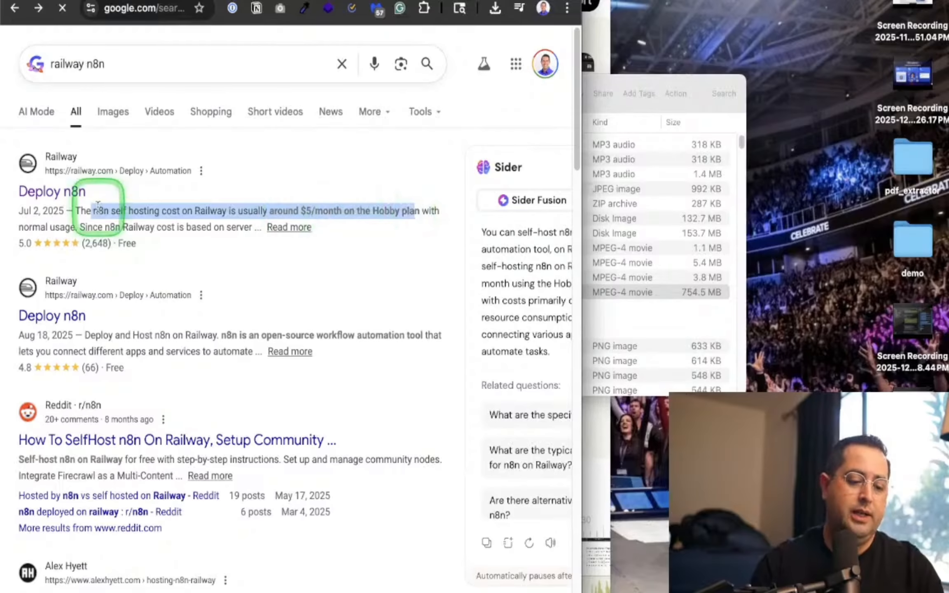
scroll(98, 207, "up", 5)
scroll(87, 211, "left", 2)
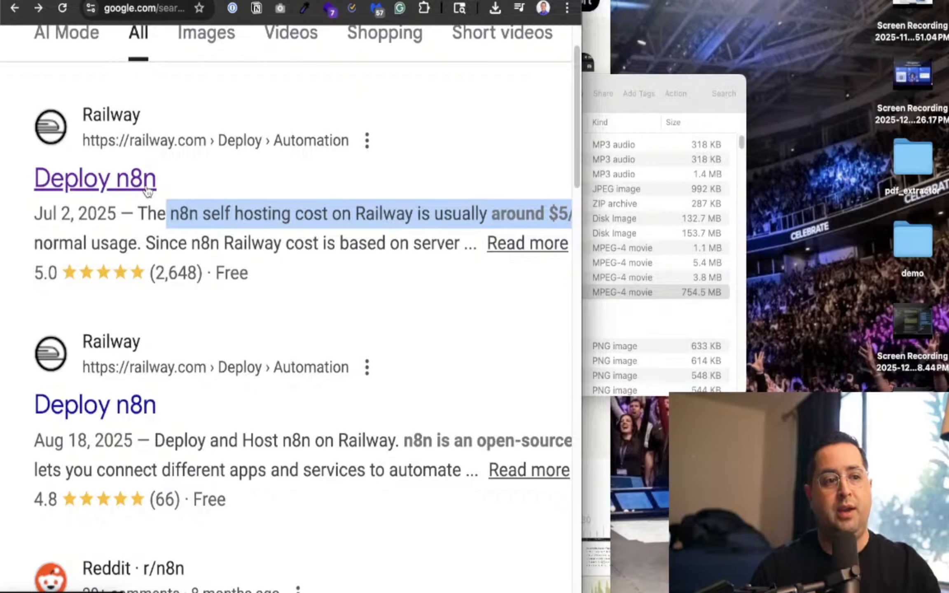
key("super+t")
Search 'hosting' and read Hostinger's self-hosted n8n pricing: from US$6.99/mo plus 2 months free.
type("hosting")
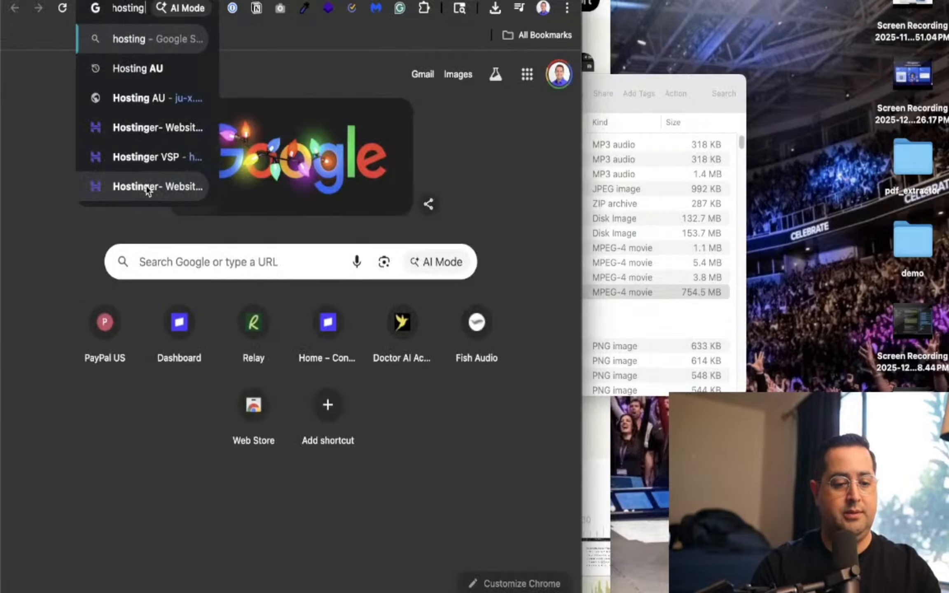
key("Return")
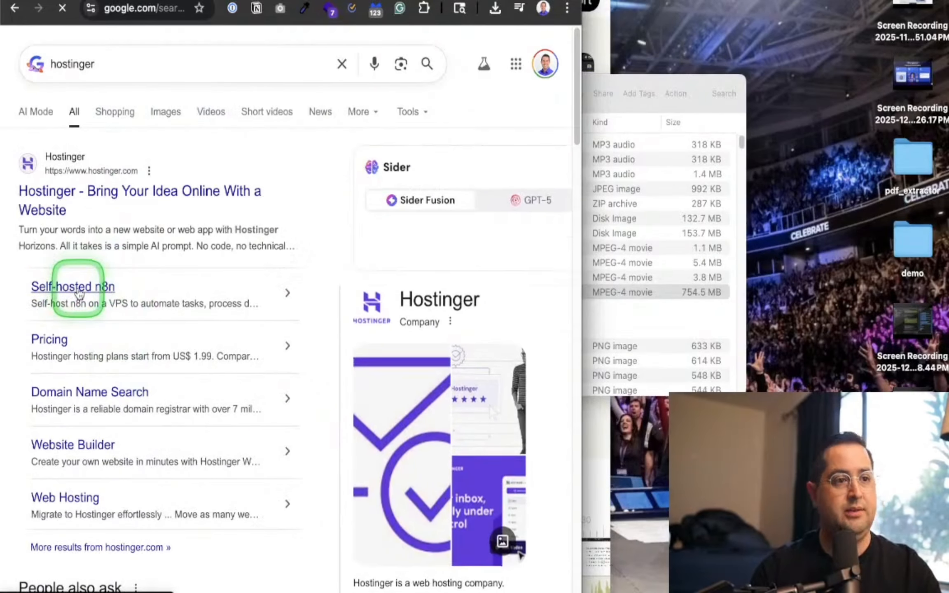
left_click(80, 294)
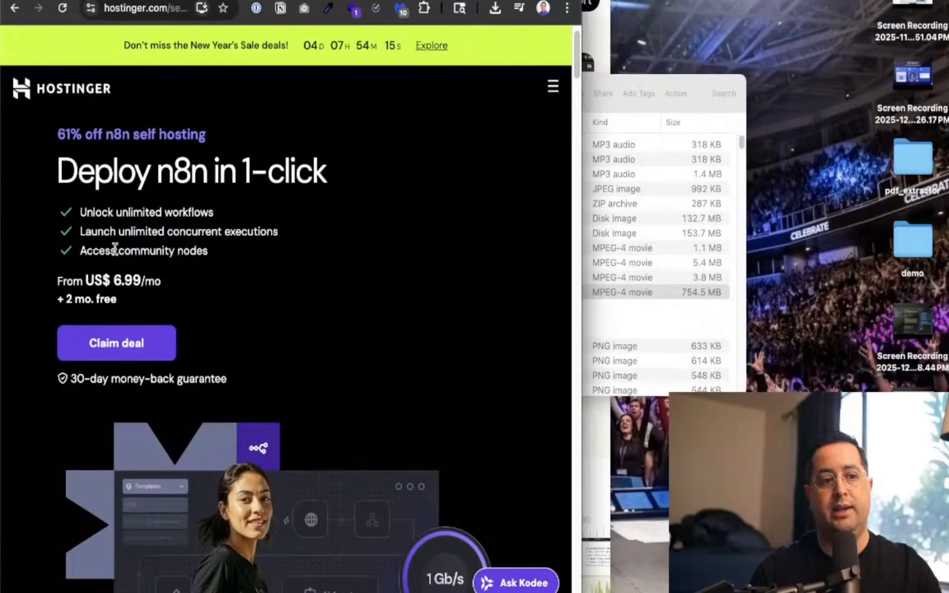
scroll(115, 248, "down", 2)
scroll(115, 248, "down", 3)
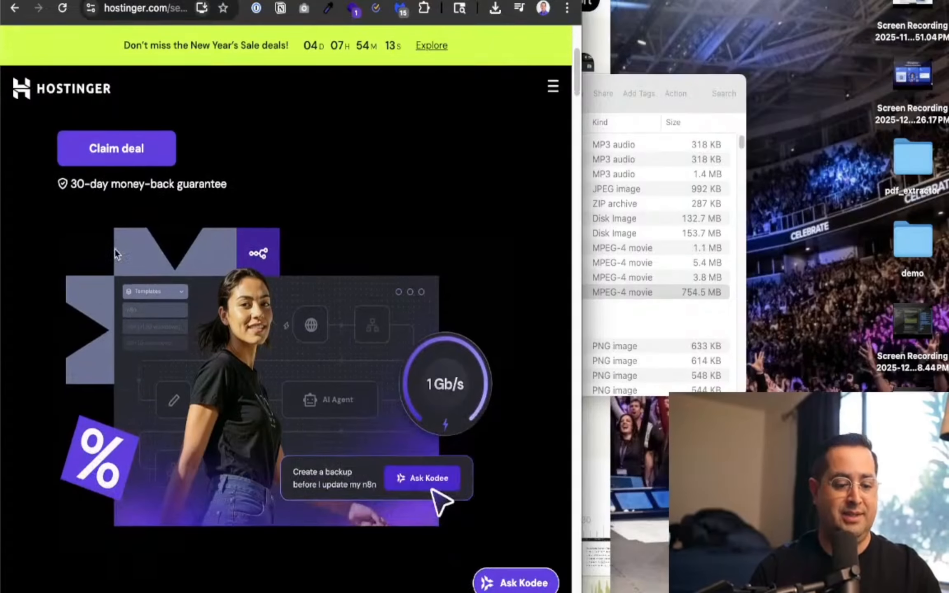
scroll(115, 249, "up", 6)
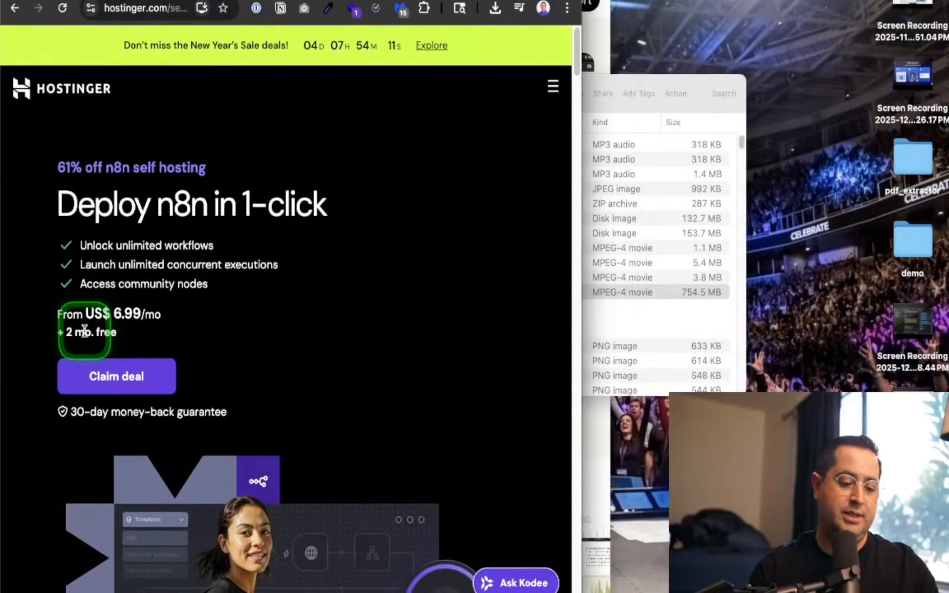
scroll(85, 330, "up", 5)
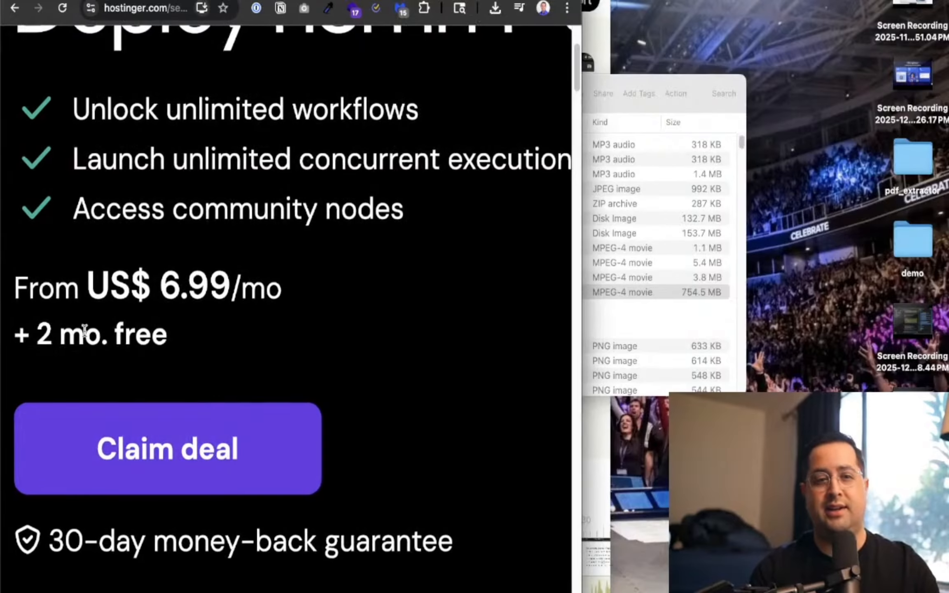
scroll(85, 331, "down", 5)
scroll(85, 331, "down", 3)
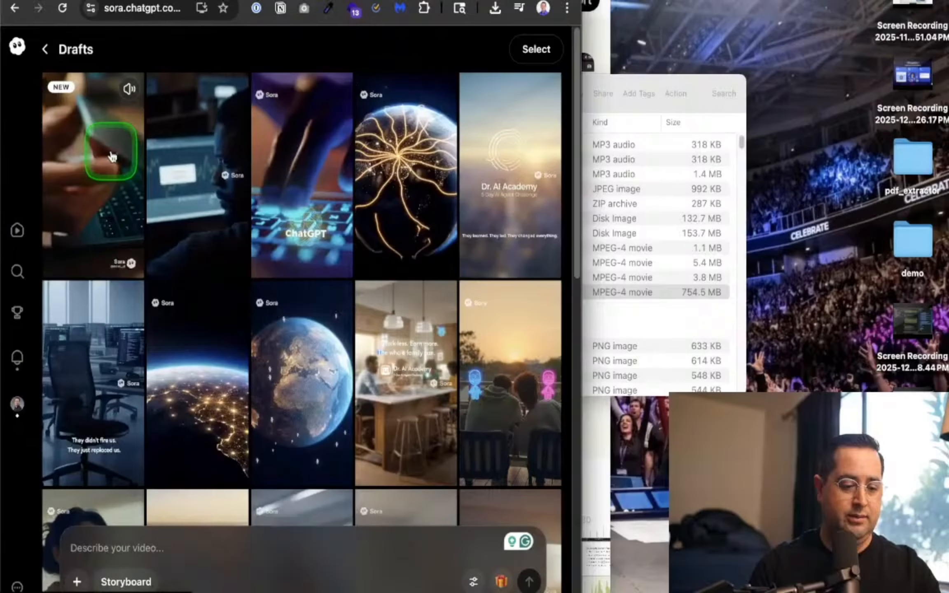
Download the newest Sora draft, the clip of hands opening a laptop to code.
left_click(112, 156)
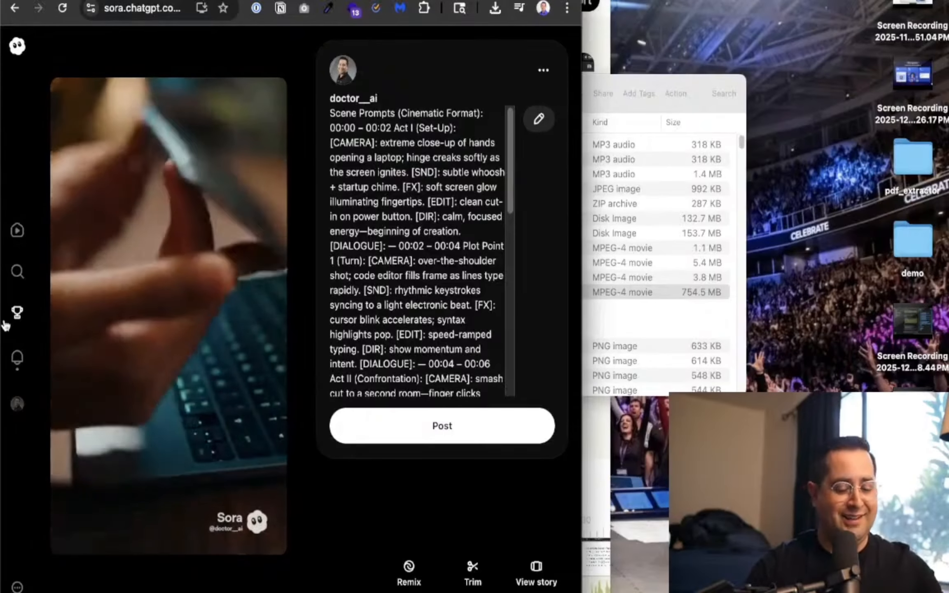
left_click(151, 205)
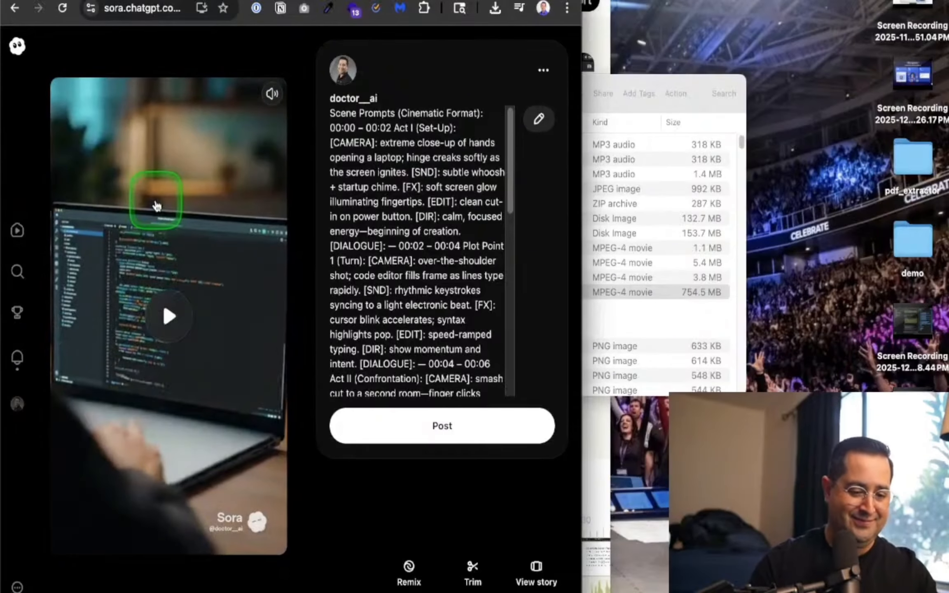
left_click(543, 70)
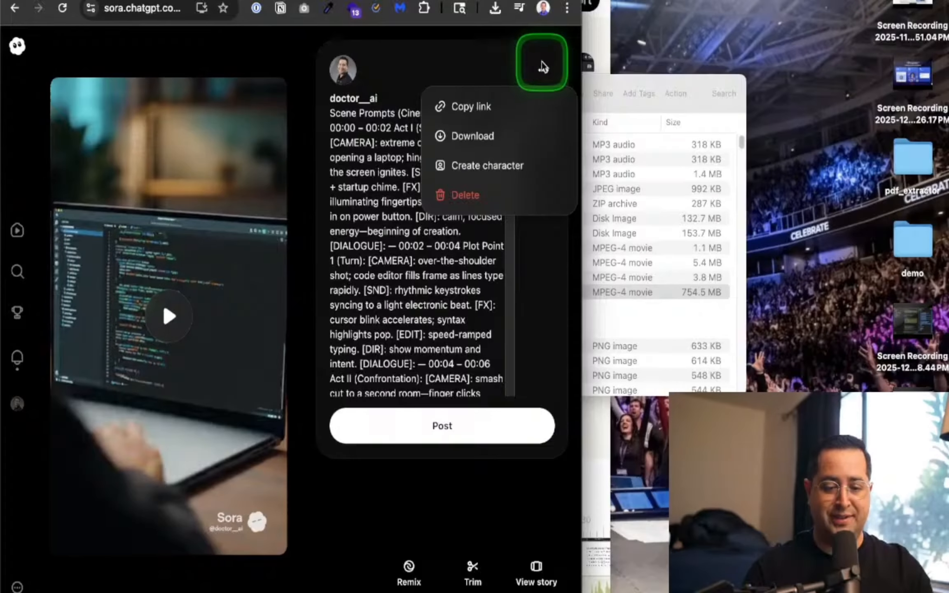
left_click(472, 136)
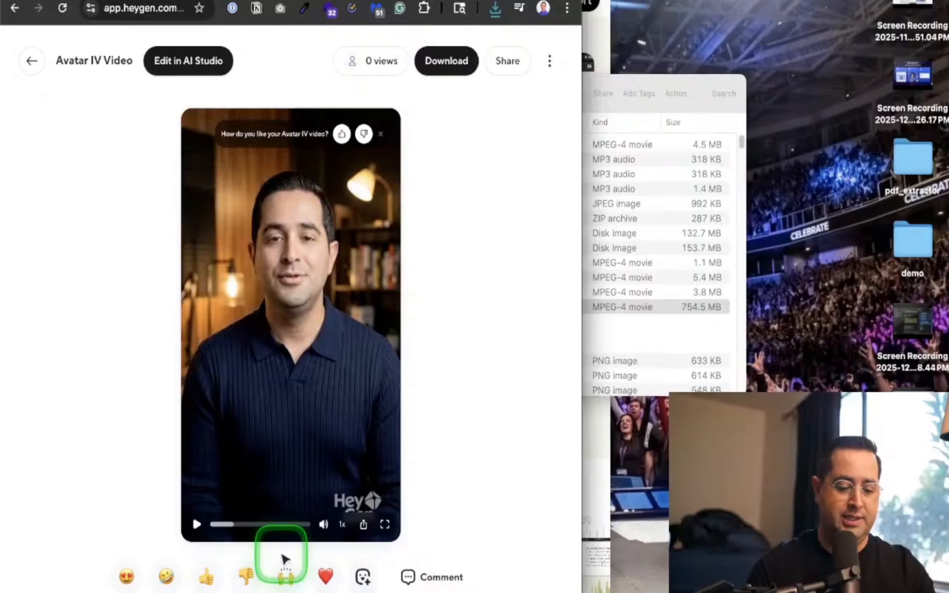
Dismiss the feedback prompt and download the 19-second Avatar IV video as an MP4.
left_click(381, 134)
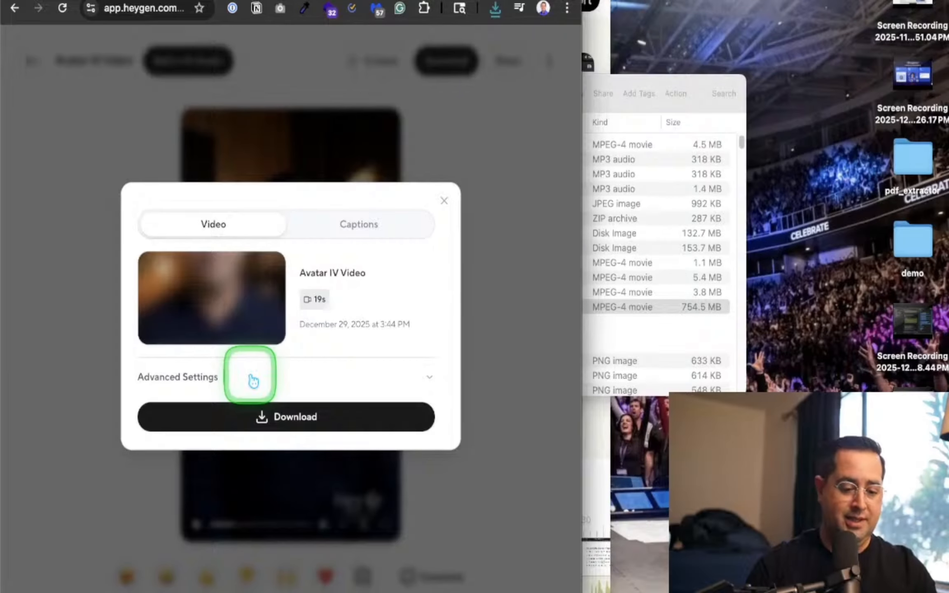
left_click(260, 414)
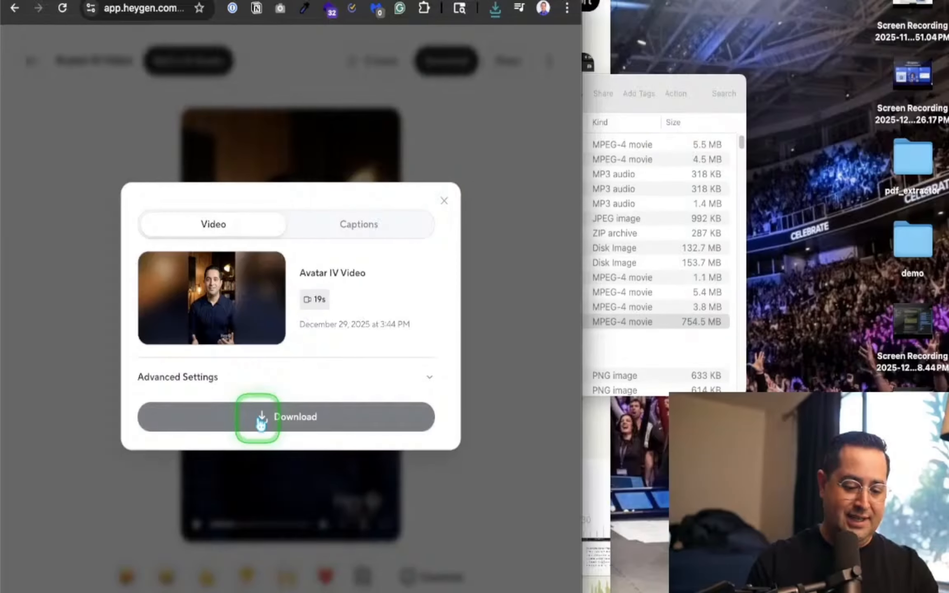
left_click(261, 418)
Launch CapCut from the app launcher by searching 'cap'.
key("super+space")
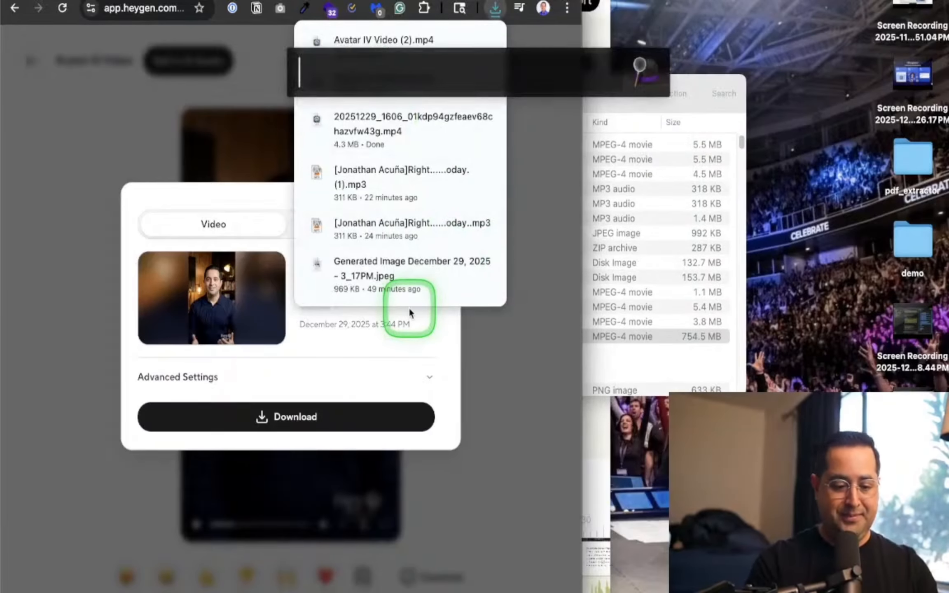
type("cap")
key("Return")
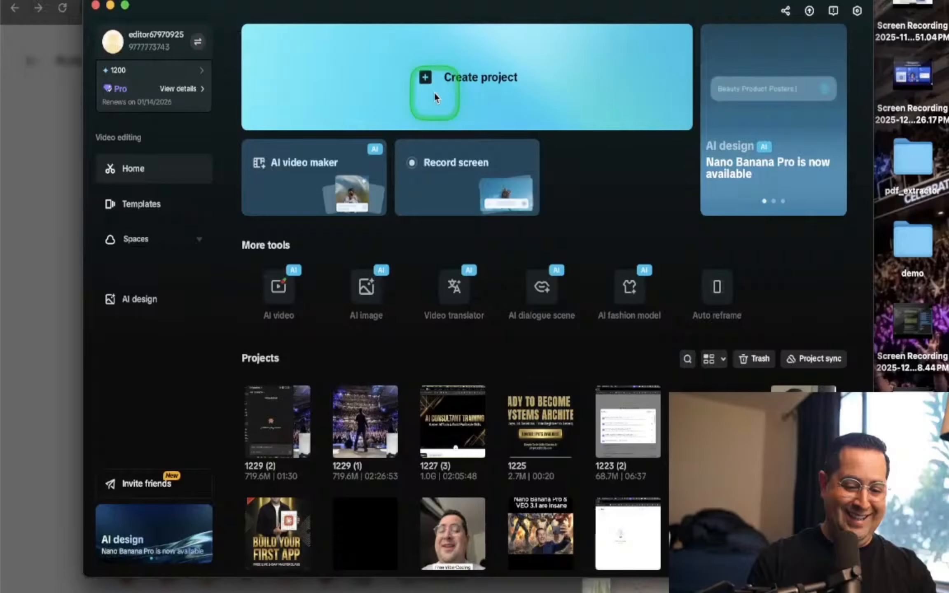
Create a new empty CapCut project and bring up the Downloads folder window.
left_click(435, 93)
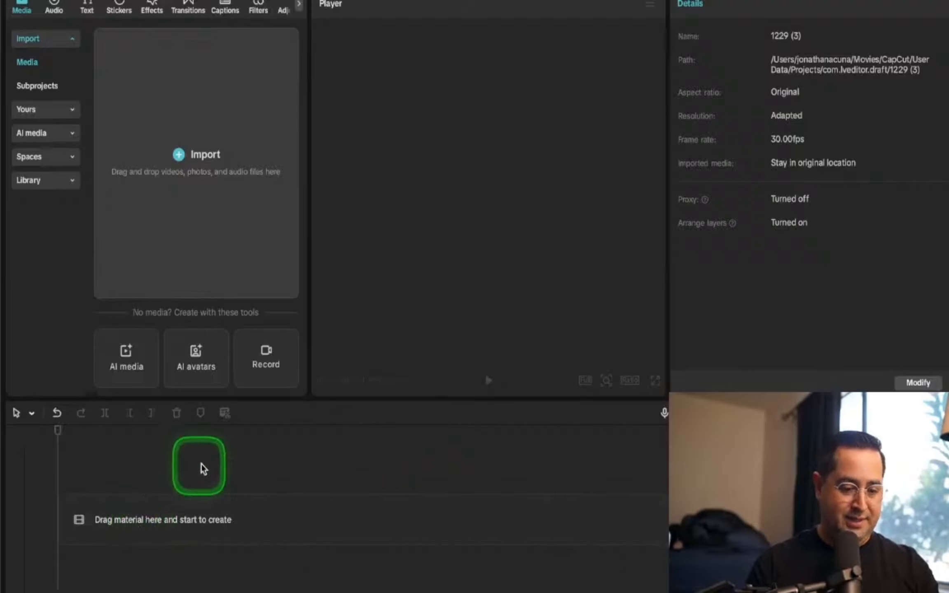
key("super+space")
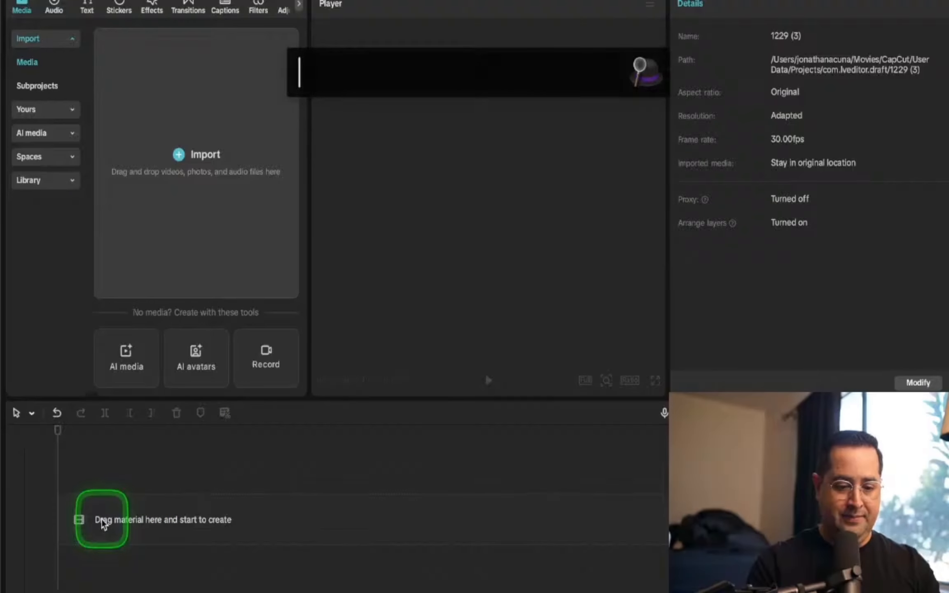
key("Escape")
key("ctrl+Up")
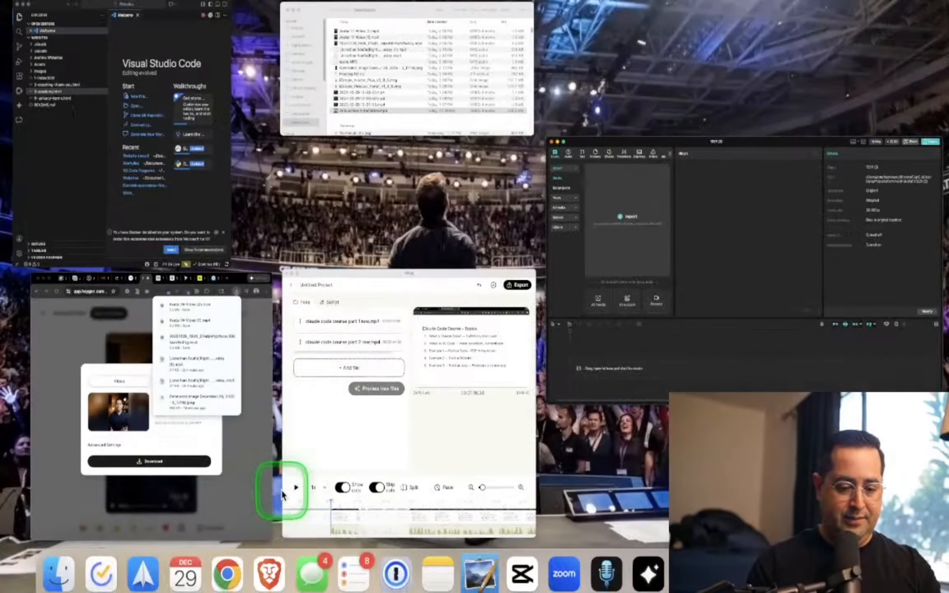
left_click(383, 56)
Drag Avatar IV Video (1).mp4 and the Sora clip onto the timeline, enlarging the avatar past the canvas.
left_click(320, 142)
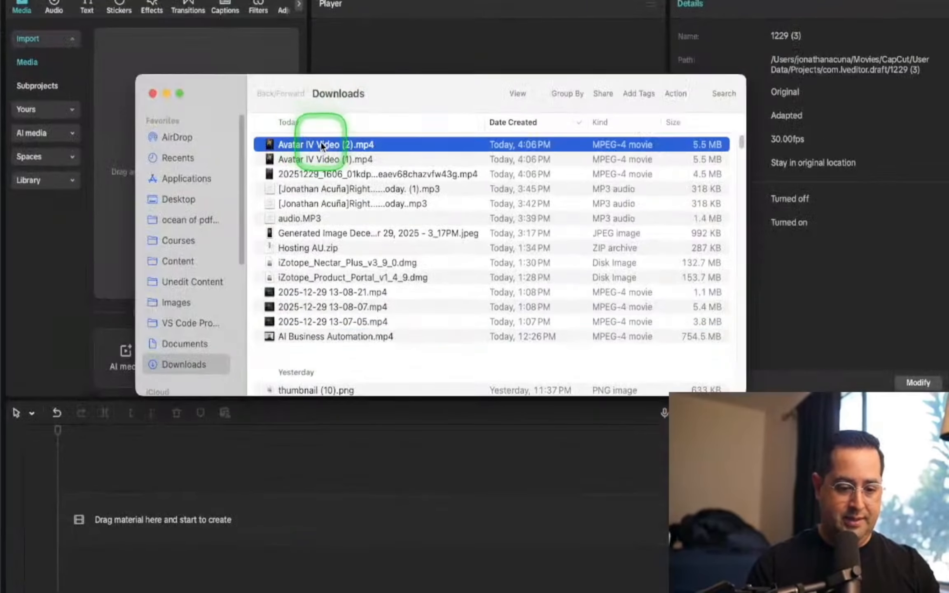
left_click(325, 161)
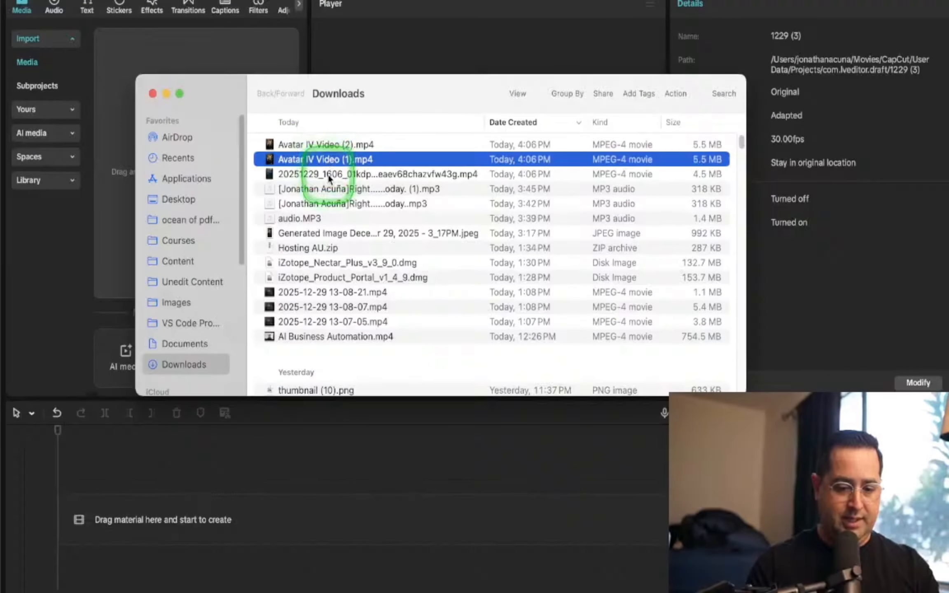
left_click(329, 178, "shift")
left_click_drag(329, 178, 222, 531)
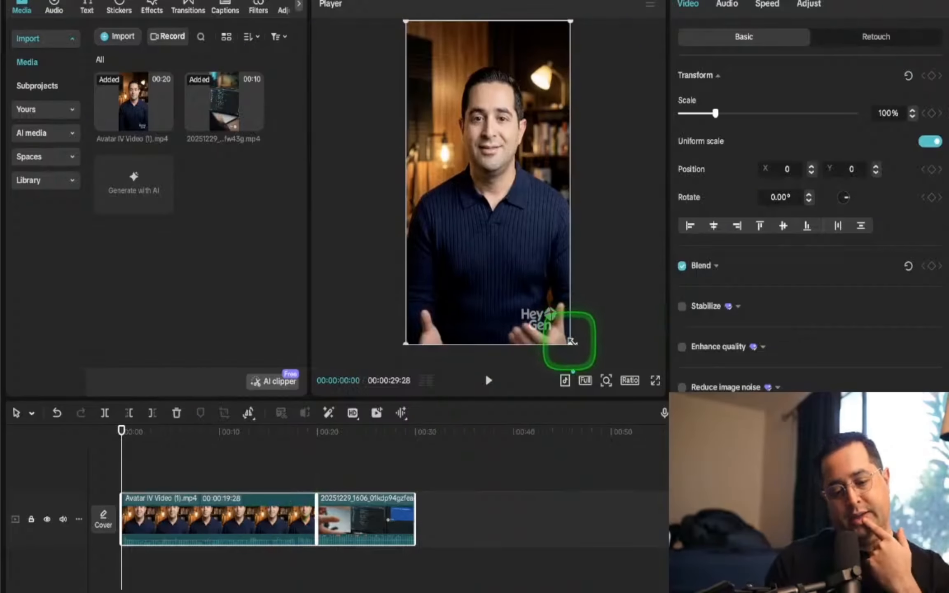
left_click_drag(574, 348, 608, 422)
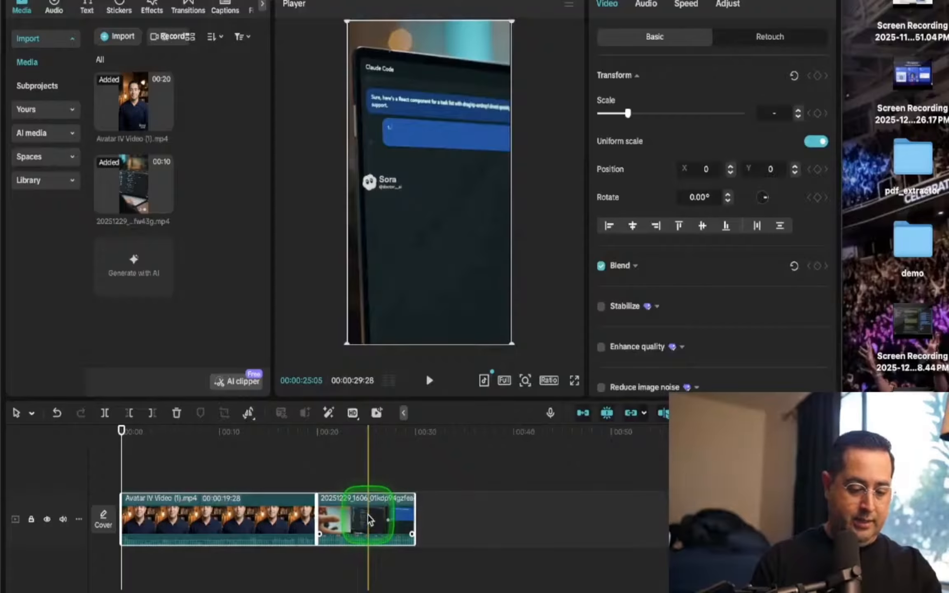
Move the Sora clip onto an overlay track above the avatar video, shifted slightly earlier.
key("ctrl+Up")
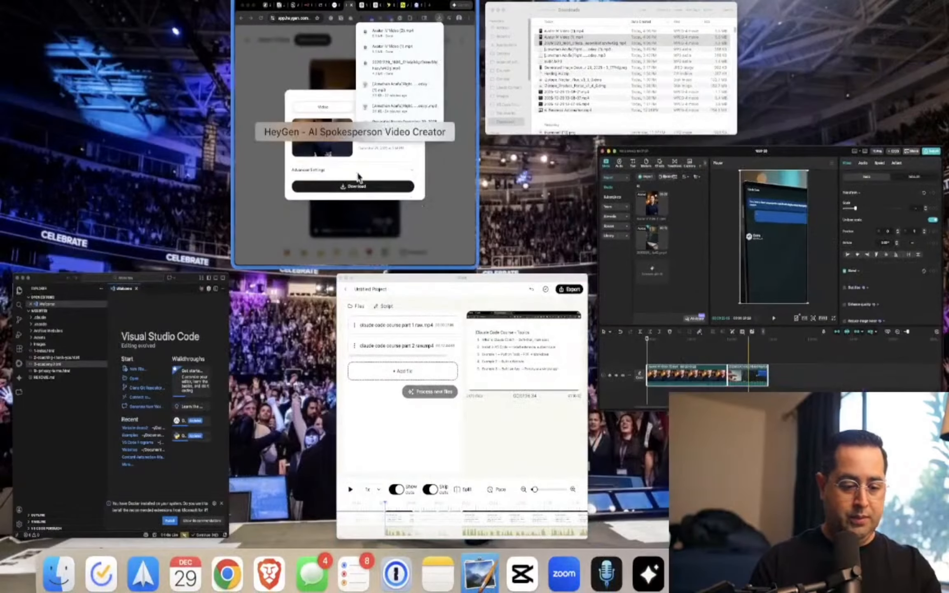
left_click(321, 195)
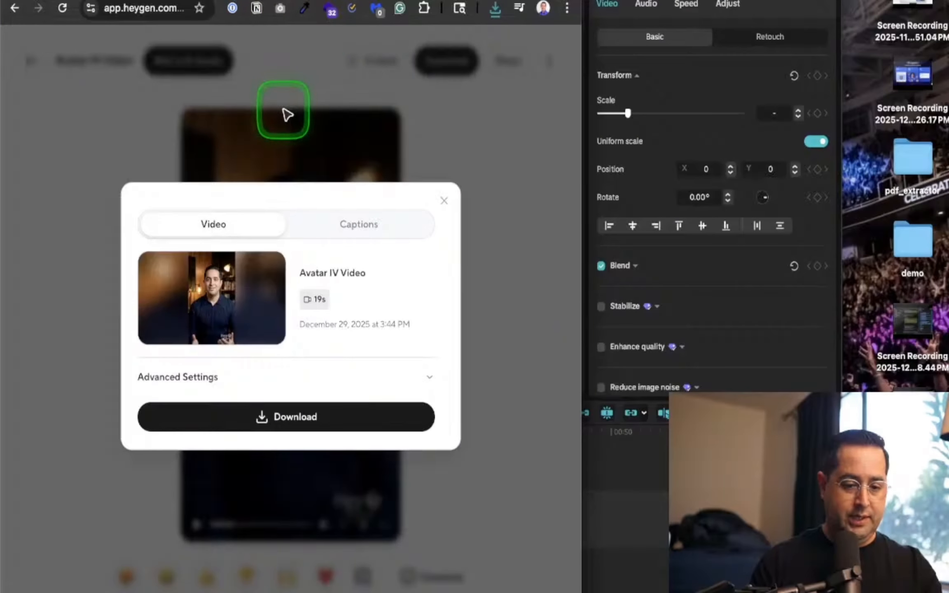
left_click(604, 547)
left_click_drag(373, 518, 211, 459)
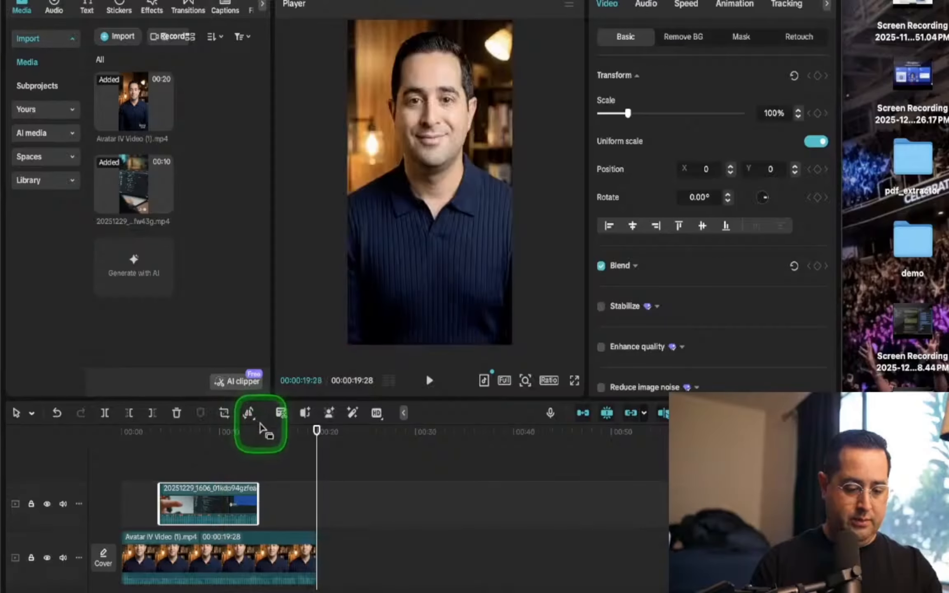
left_click_drag(258, 432, 7, 434)
key("space")
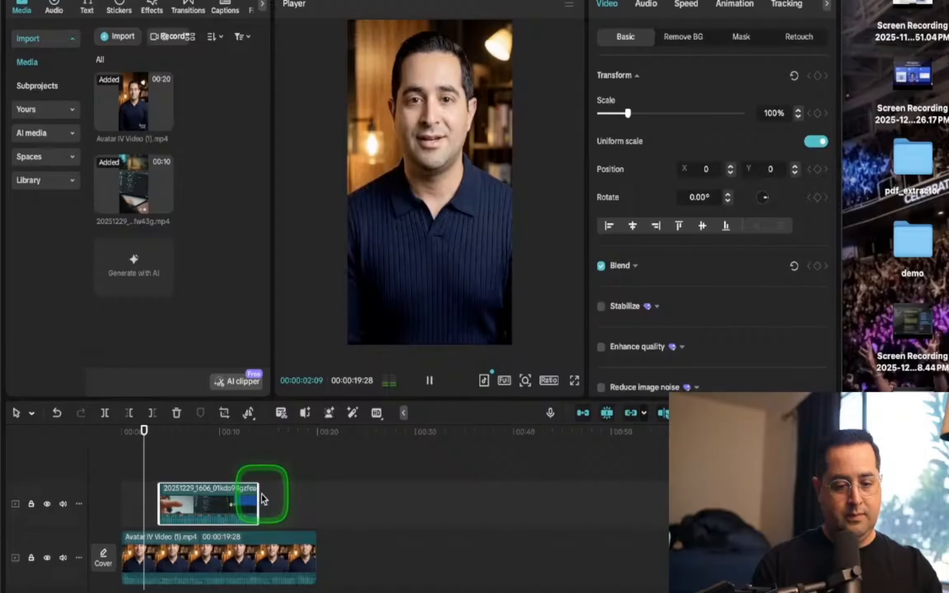
left_click(187, 490)
left_click_drag(188, 491, 168, 490)
Mute the Sora overlay track and preview the timeline from the start.
left_click(155, 446)
left_click_drag(155, 446, 77, 439)
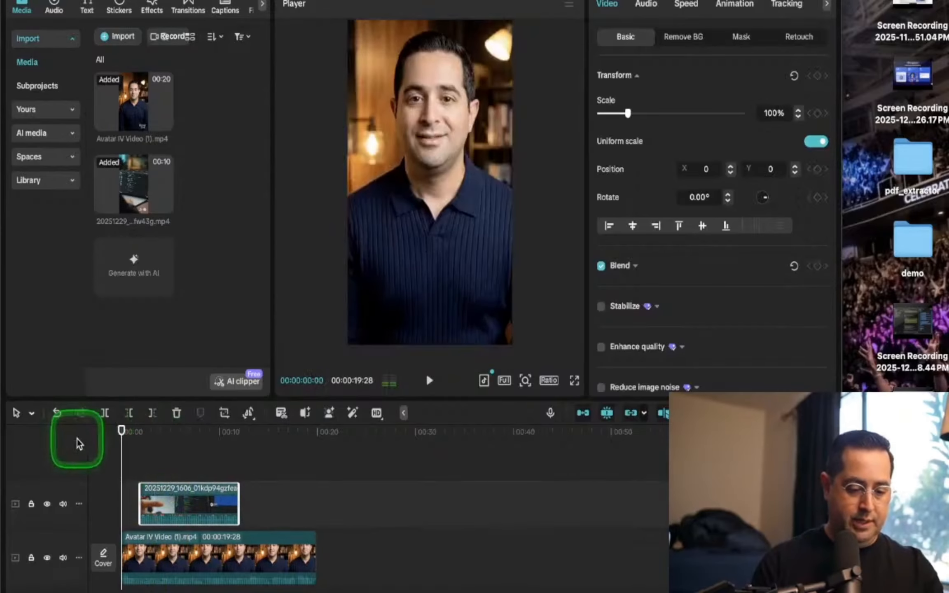
key("space")
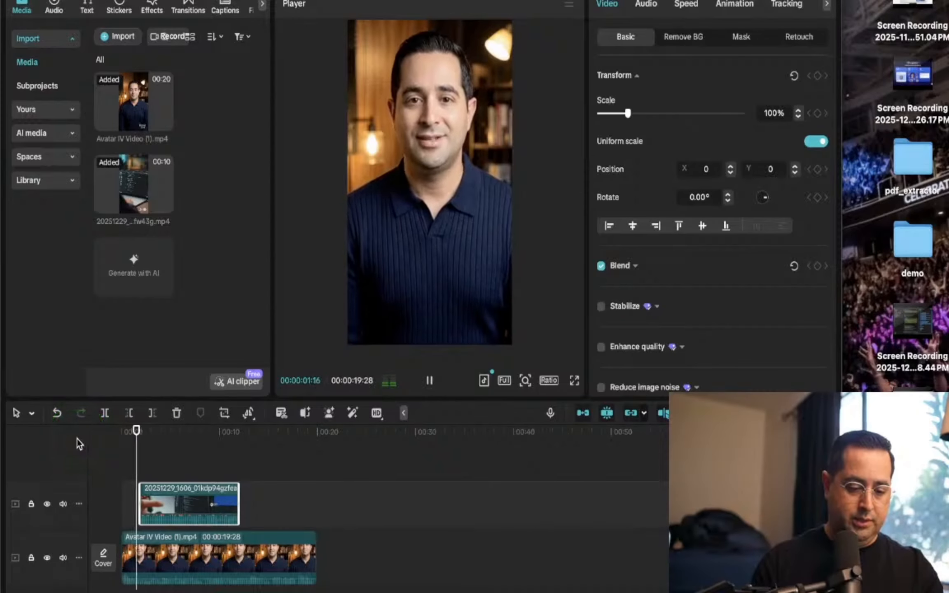
key("space")
left_click(63, 504)
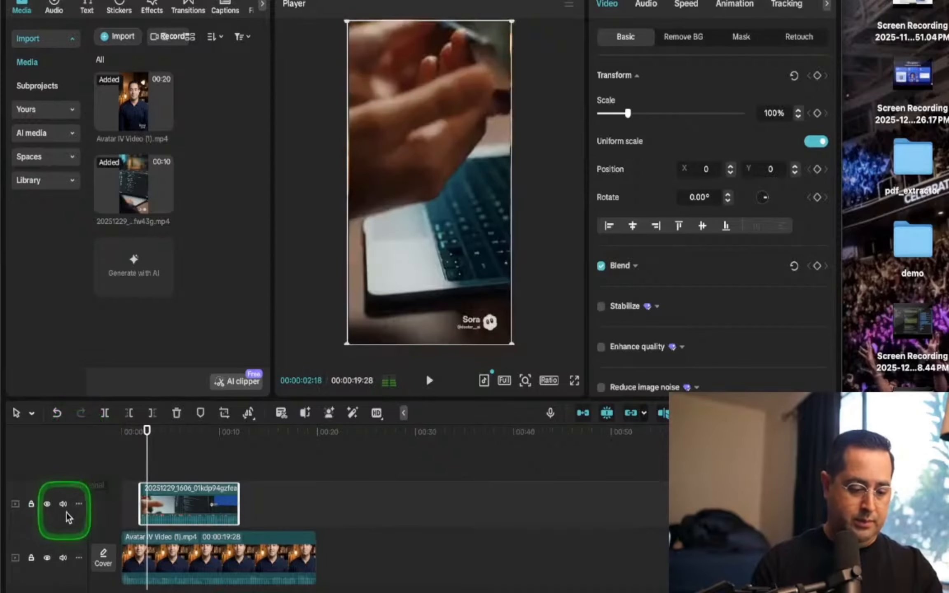
left_click(149, 433)
left_click_drag(149, 432, 101, 432)
key("space")
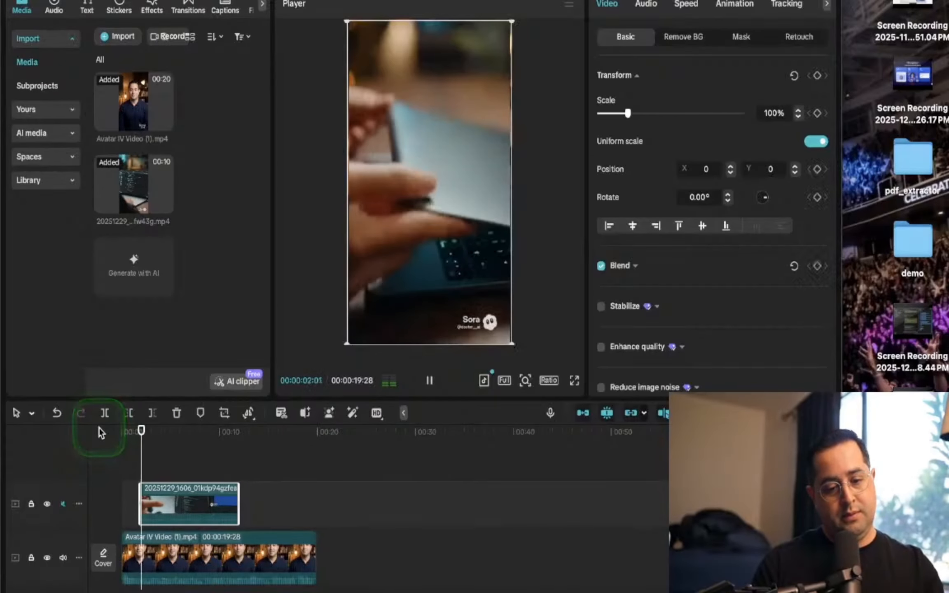
key("space")
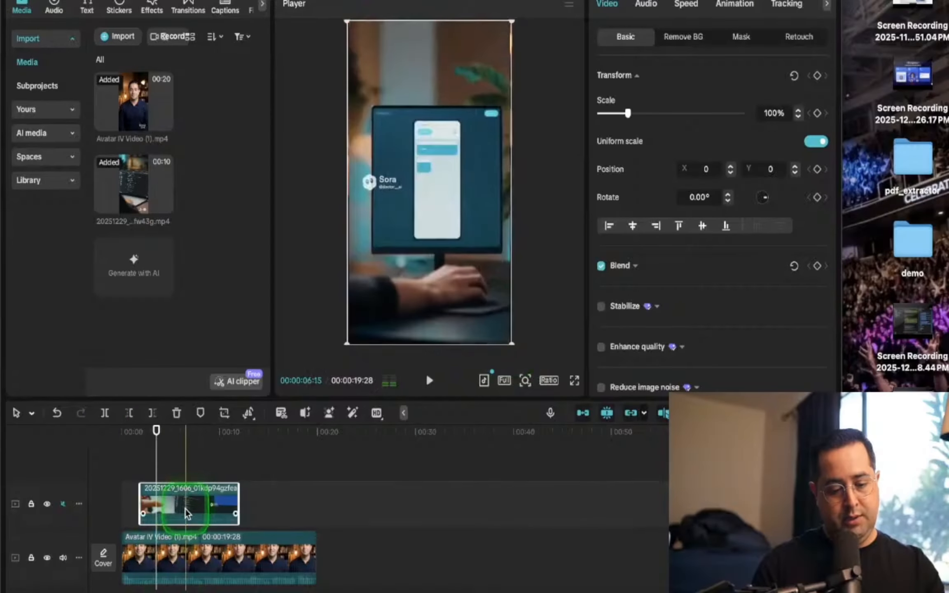
Enlarge the Sora overlay clip in the Player frame.
left_click_drag(512, 26, 549, 38)
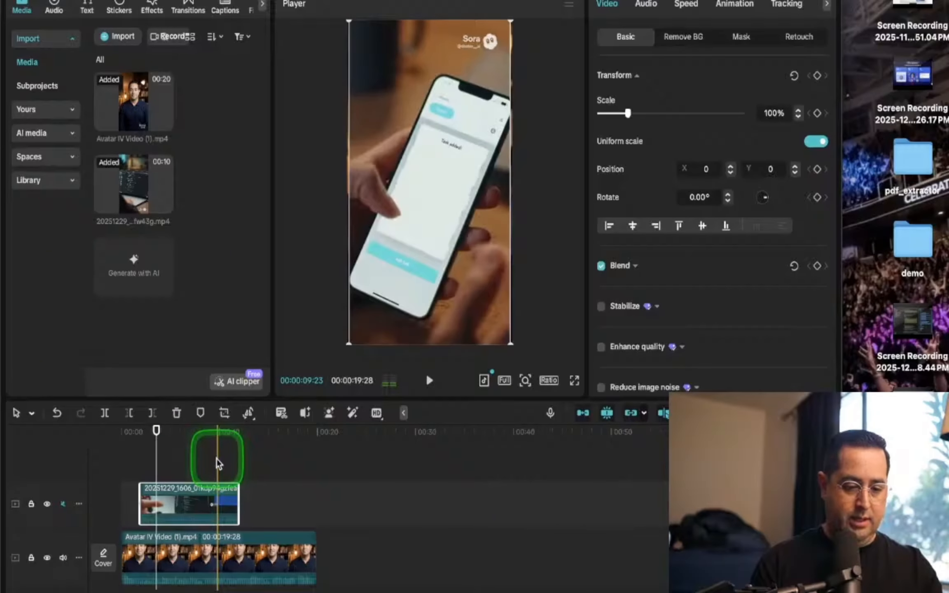
key("ctrl+Up")
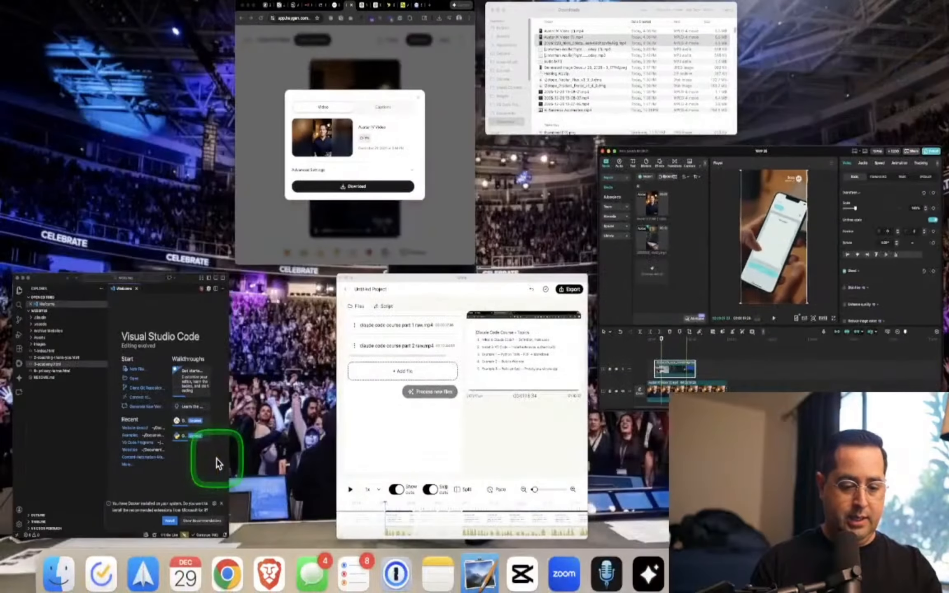
left_click(713, 345)
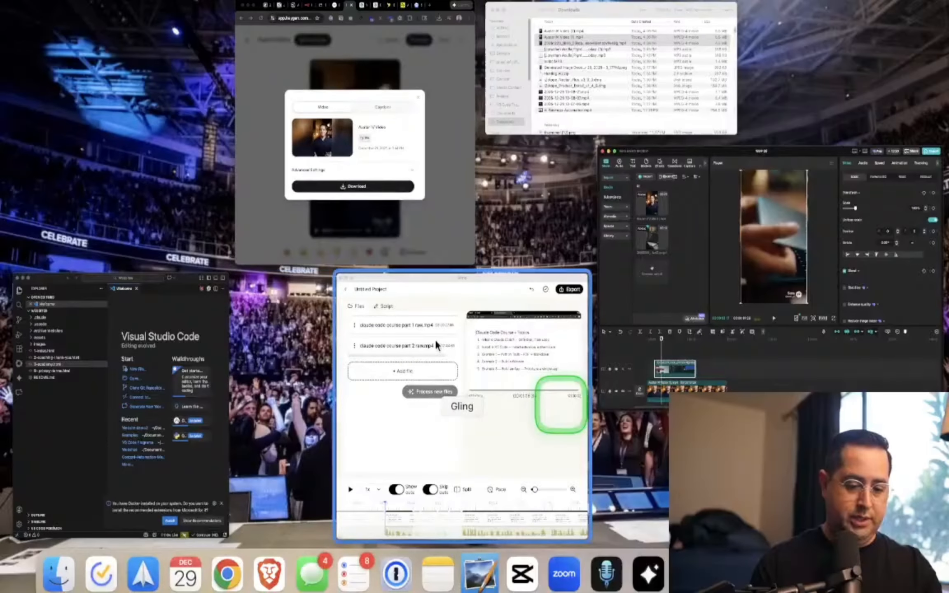
Close the remix box and select the earlier Sora post's Claude Code scene prompt.
left_click(384, 171)
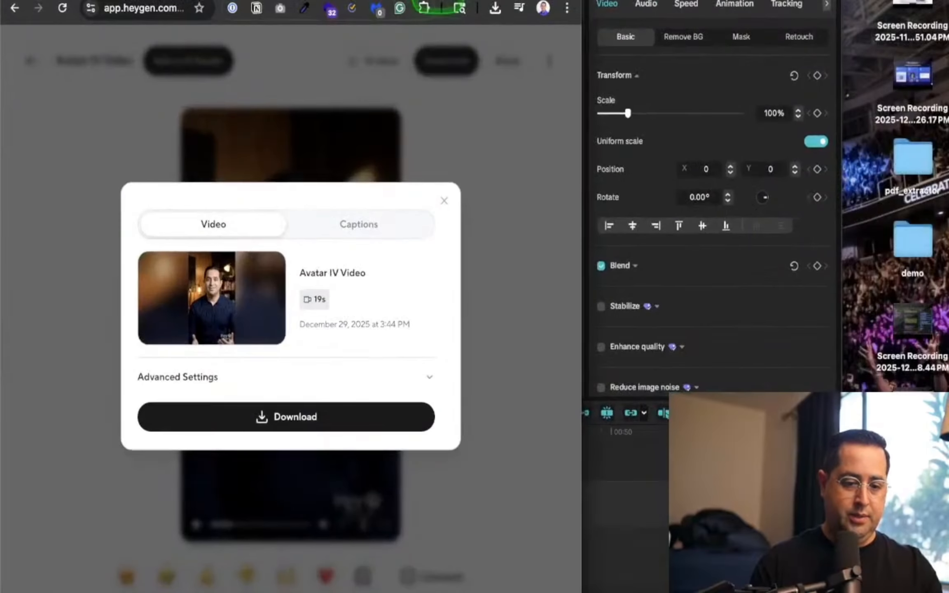
left_click(437, 0)
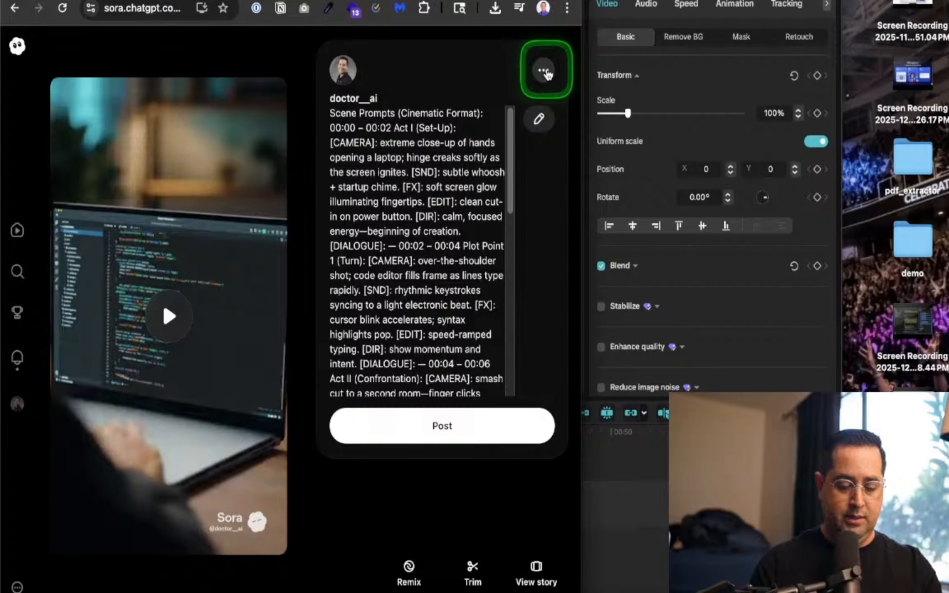
left_click(407, 572)
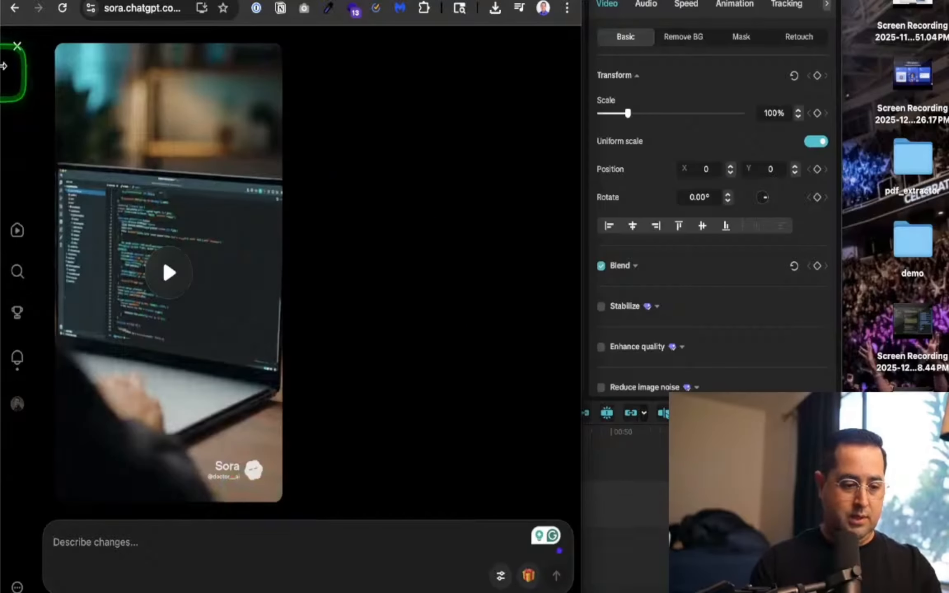
left_click(17, 46)
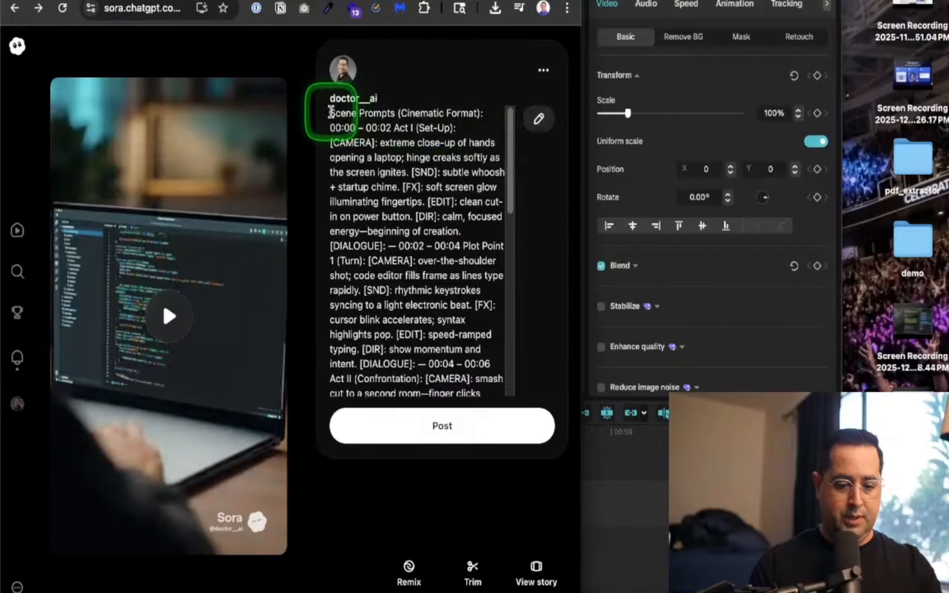
left_click_drag(321, 110, 441, 390)
scroll(442, 387, "down", 10)
left_click(432, 392, "shift")
key("super+c")
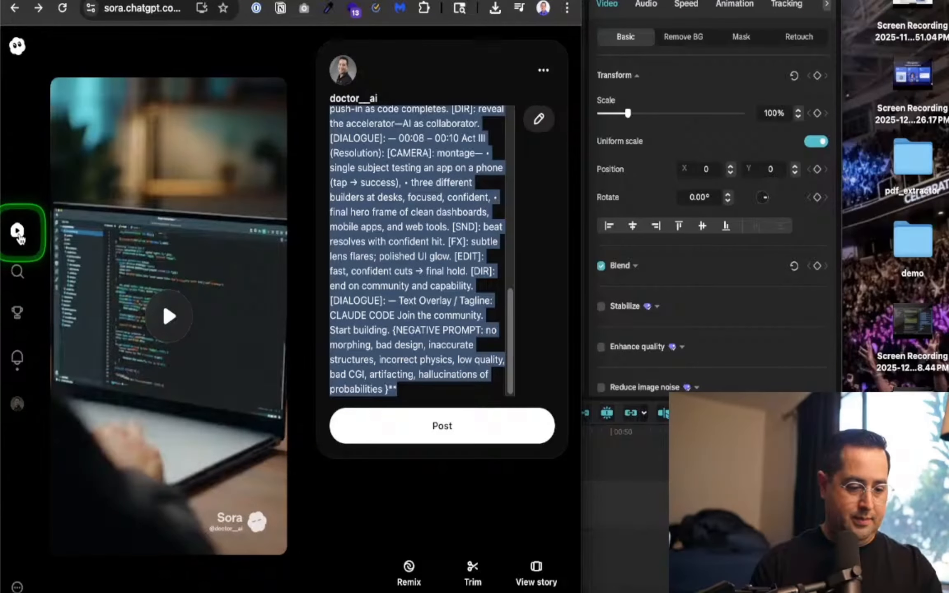
Paste the prompt into a new video composer on your Sora profile, then return to ChatGPT.
left_click(17, 271)
left_click(17, 229)
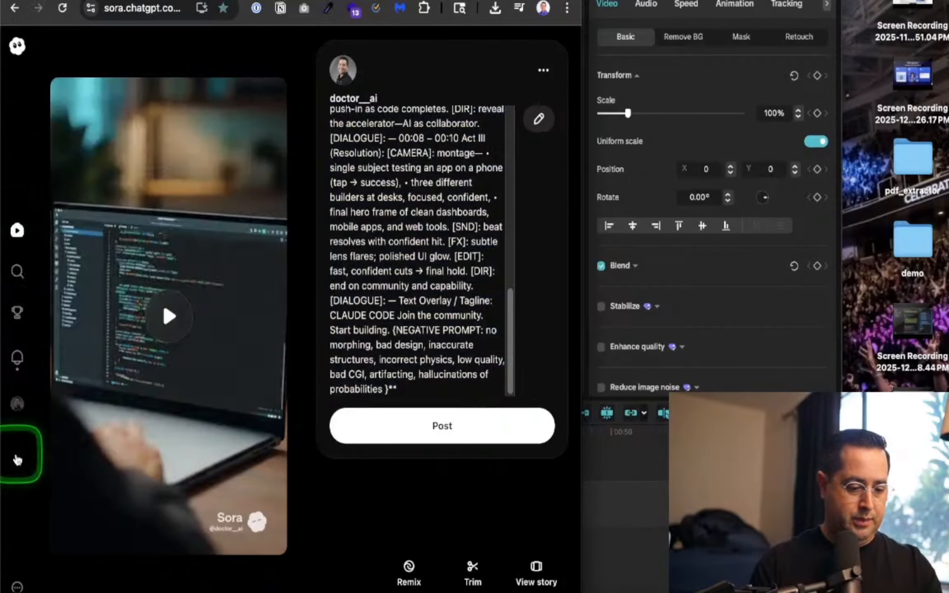
left_click(17, 402)
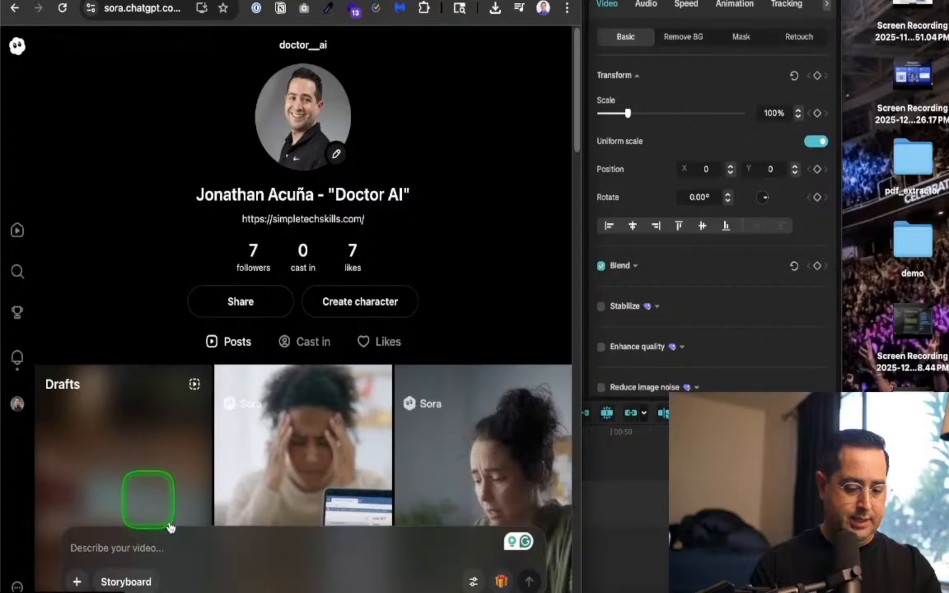
left_click(171, 527)
key("super+v")
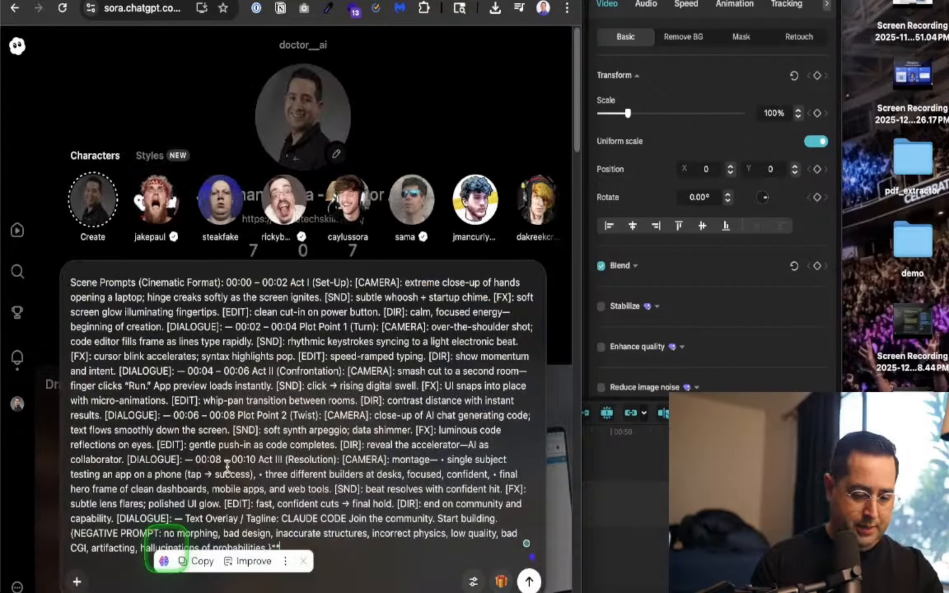
left_click(373, 458)
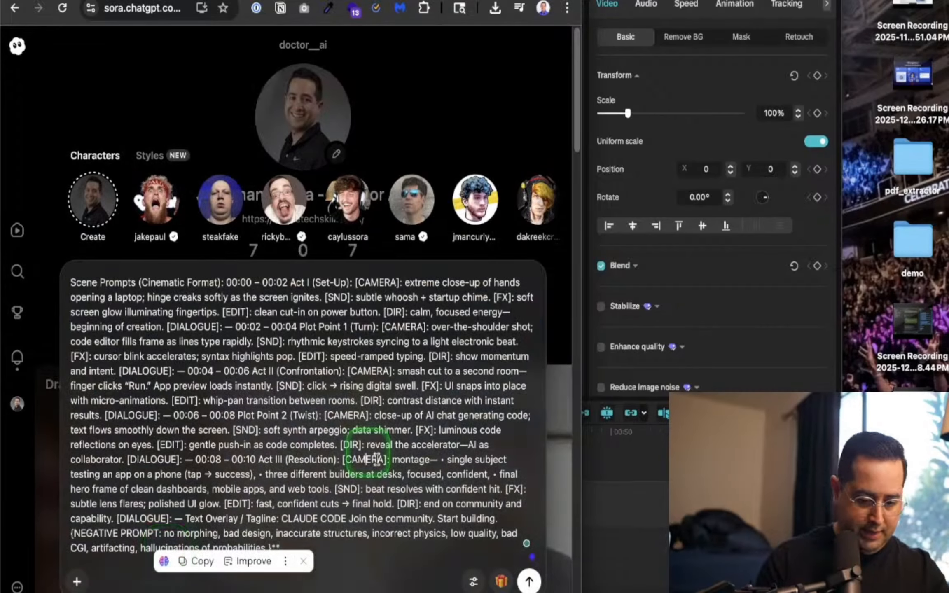
left_click(531, 583)
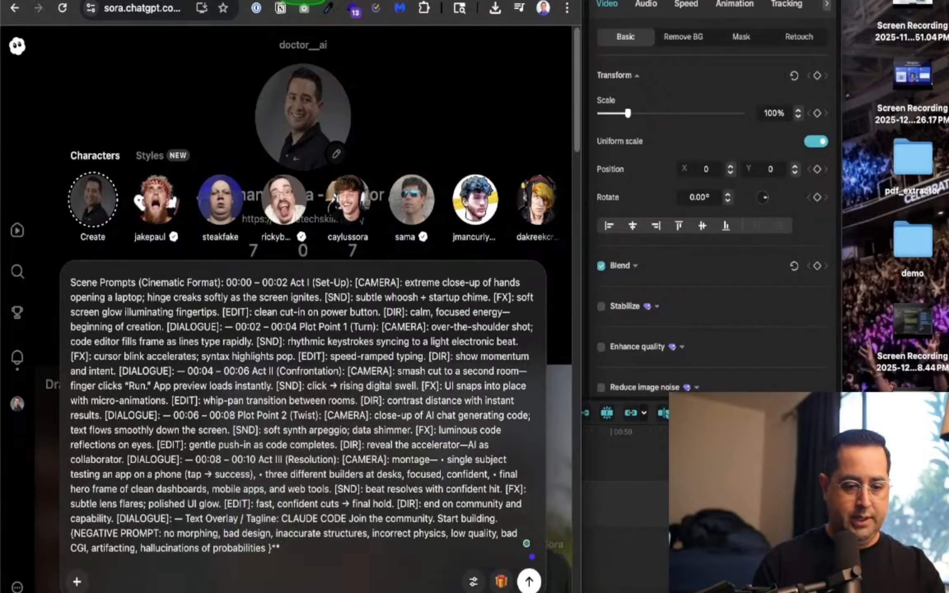
left_click(302, 0)
left_click(280, 441)
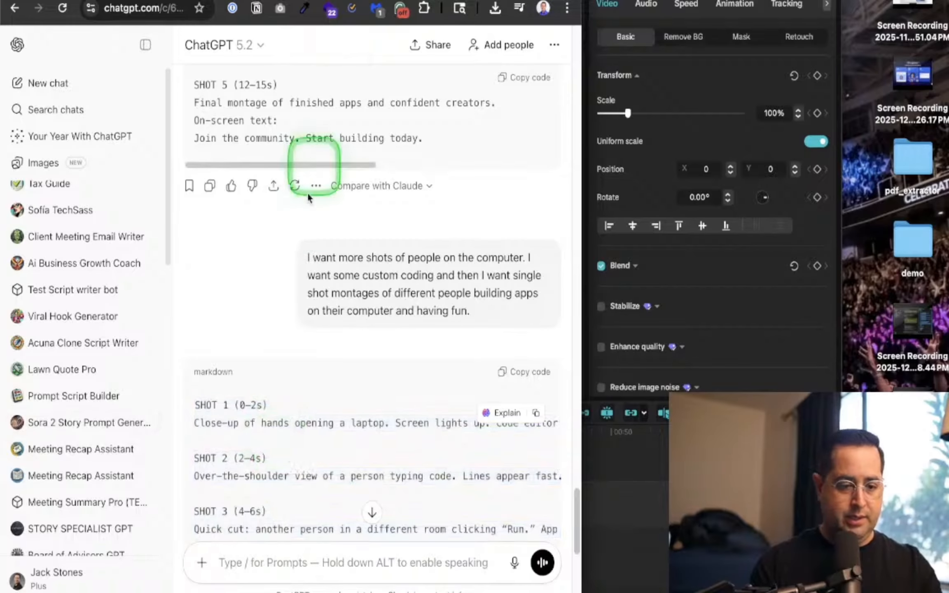
Ask the Sora 2 Story Prompt Generator for a coding-heavier remix and select its 'Clawed Code: Flow State' reply.
left_click(336, 1)
left_click(210, 556)
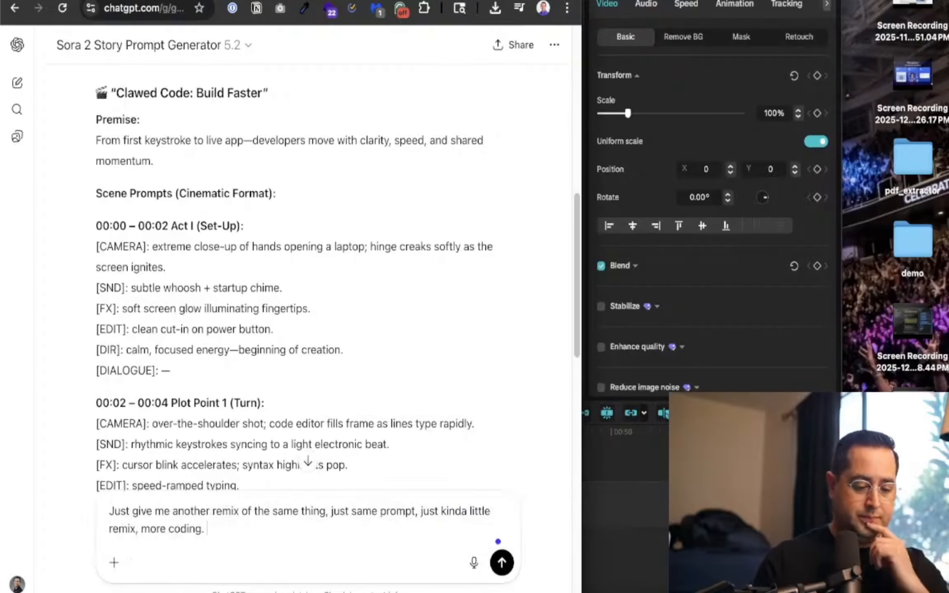
key("Return")
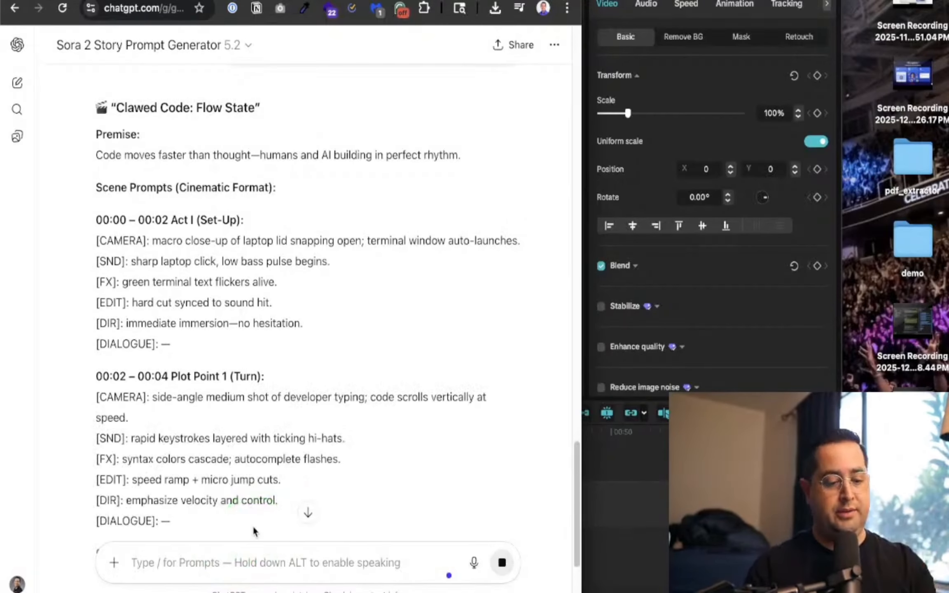
left_click_drag(89, 136, 271, 279)
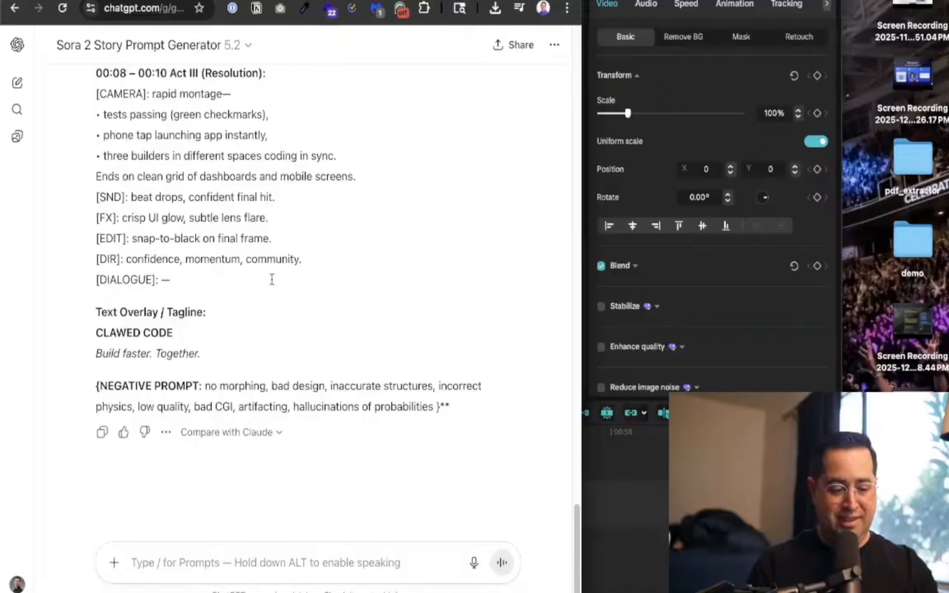
left_click_drag(271, 279, 549, 316)
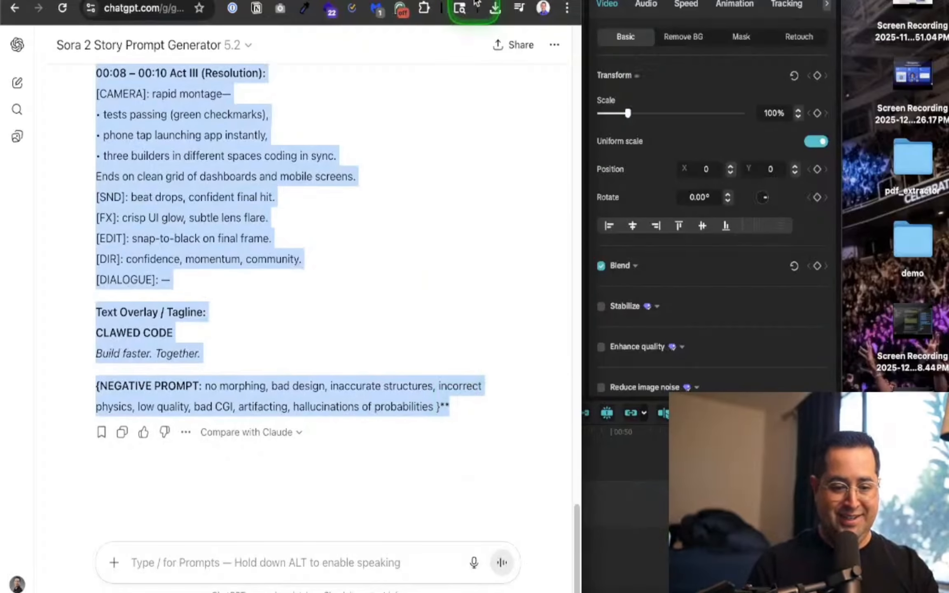
left_click(443, 0)
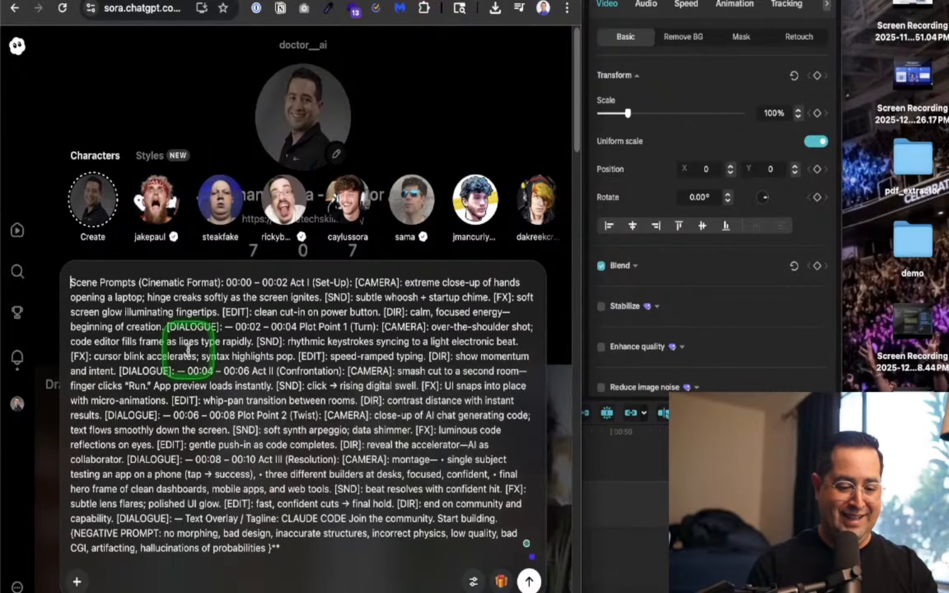
Replace the composer text with the Flow State prompt, change CLAWED to Claude, and submit it.
key("ctrl+a")
key("ctrl+v")
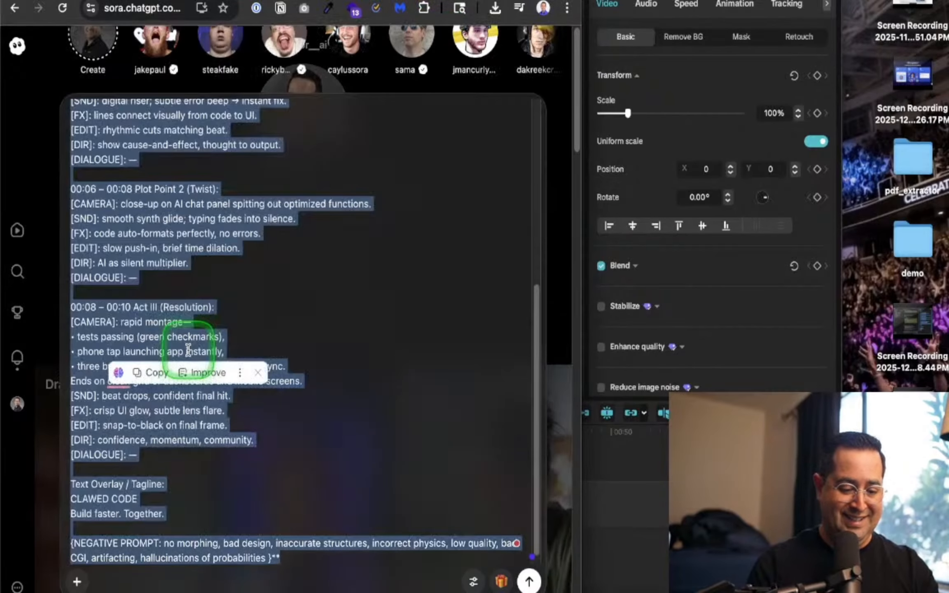
scroll(97, 441, "down", 1)
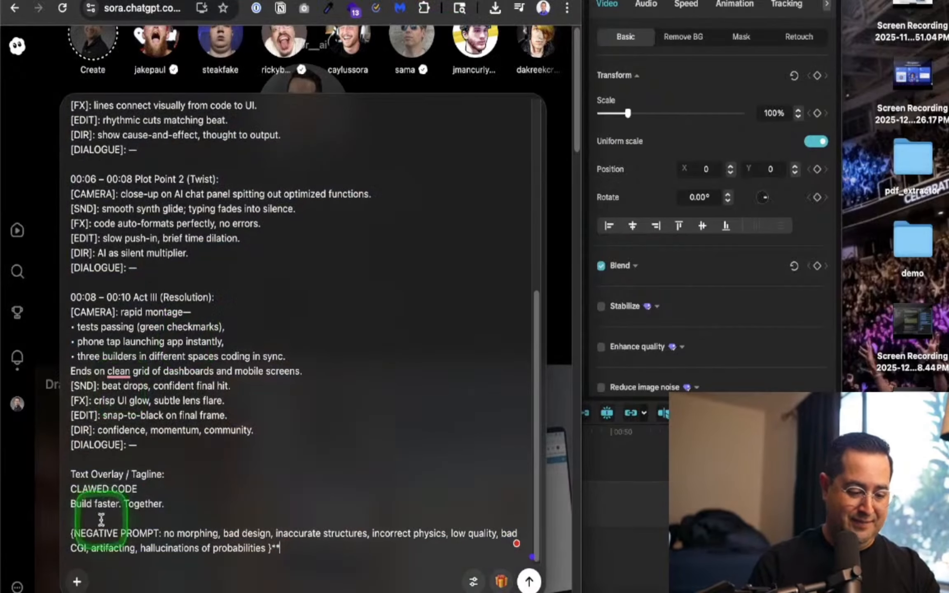
double_click(91, 486)
type("Ca")
type("L")
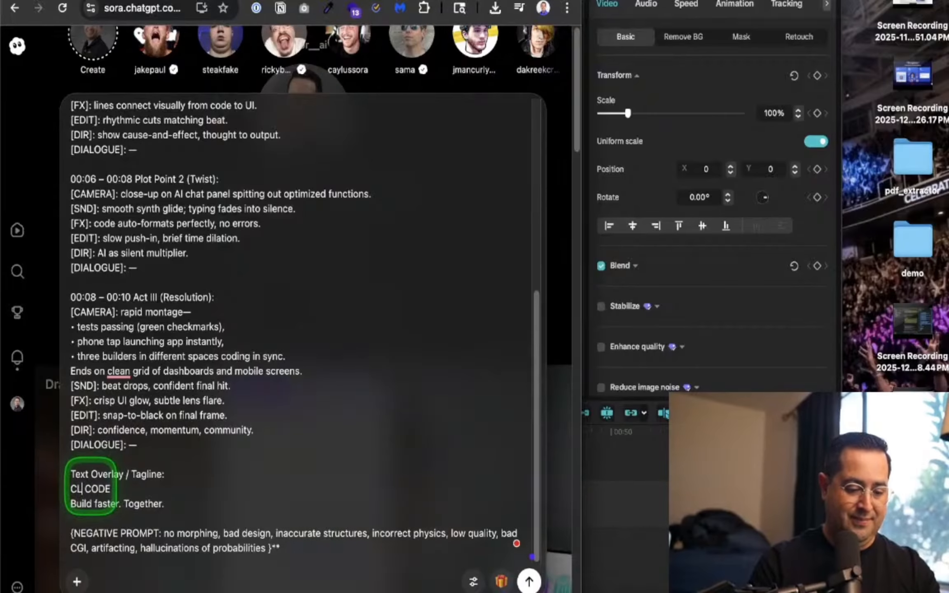
type("aude")
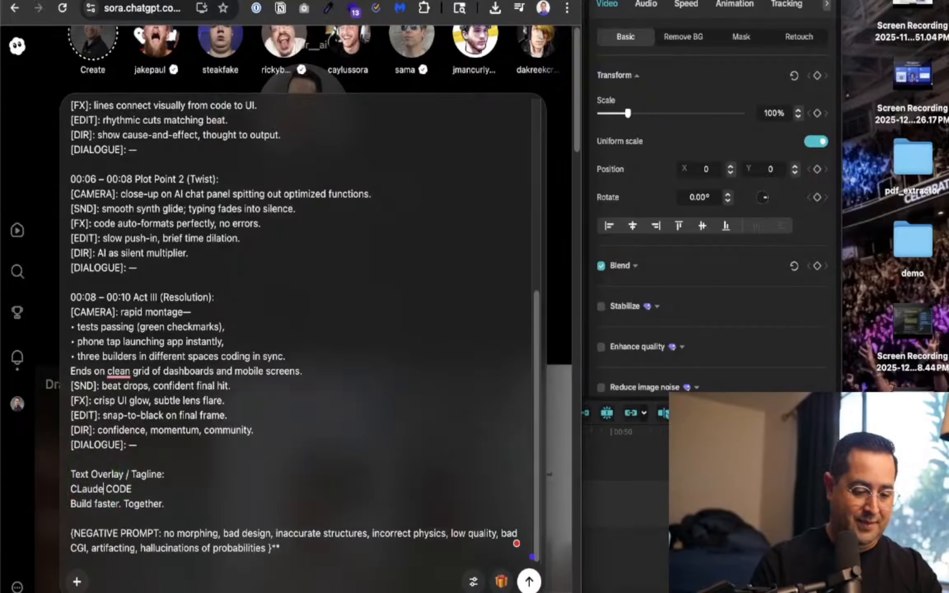
key("Left")
key("Left")
key("Left")
key("Left")
key("BackSpace")
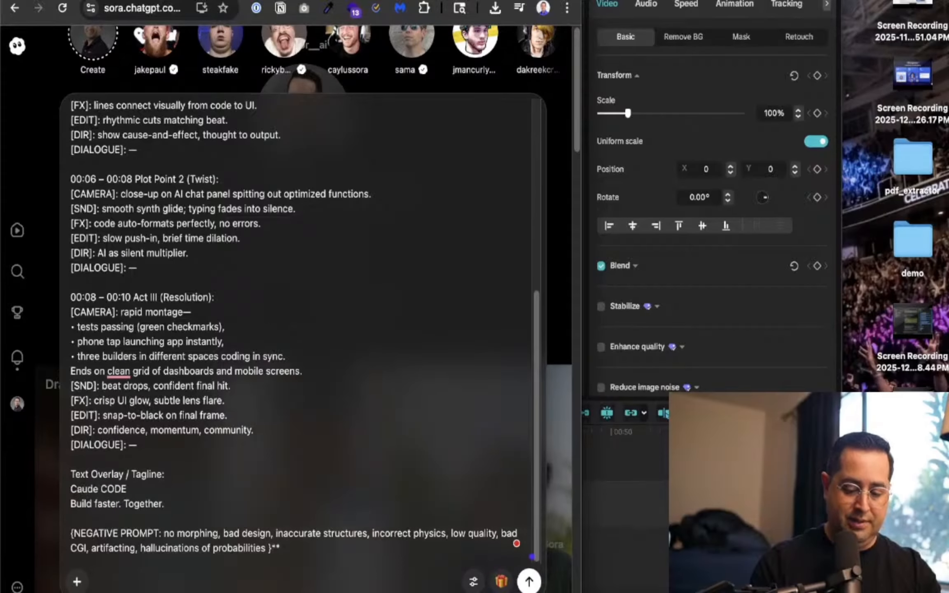
type("l")
scroll(289, 412, "up", 5)
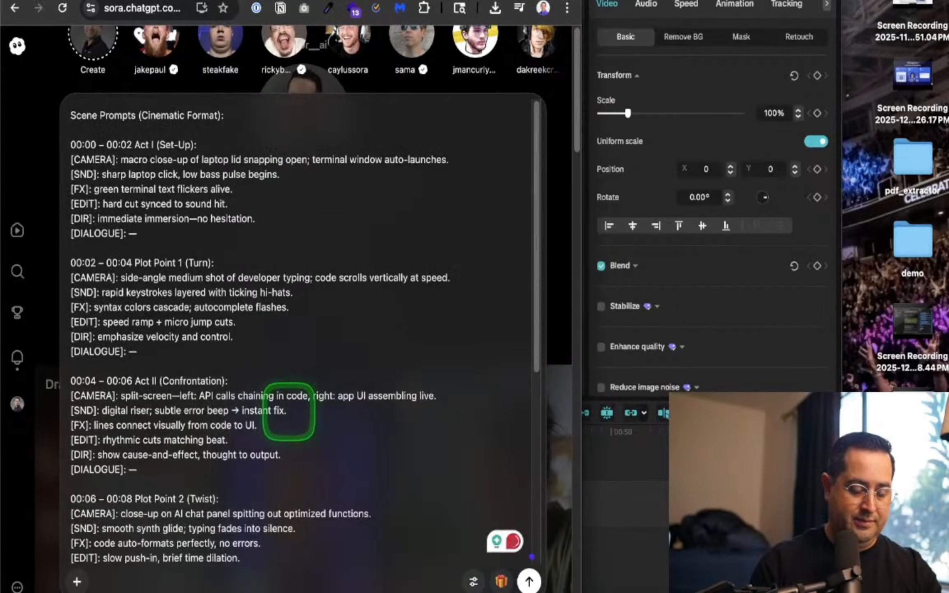
key("Return")
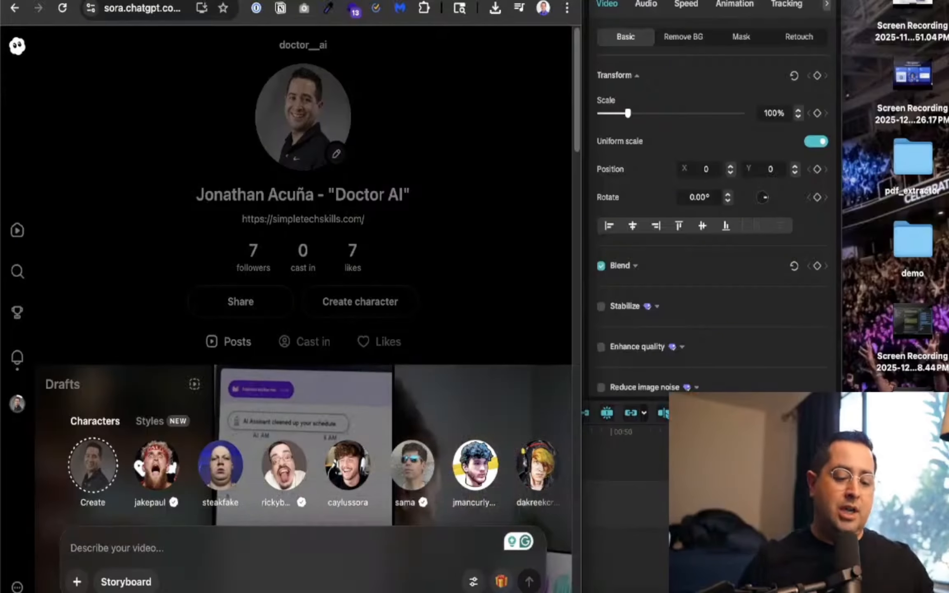
Select the Avatar IV Video clip in CapCut to reveal its Transform scale of 131%.
left_click(628, 532)
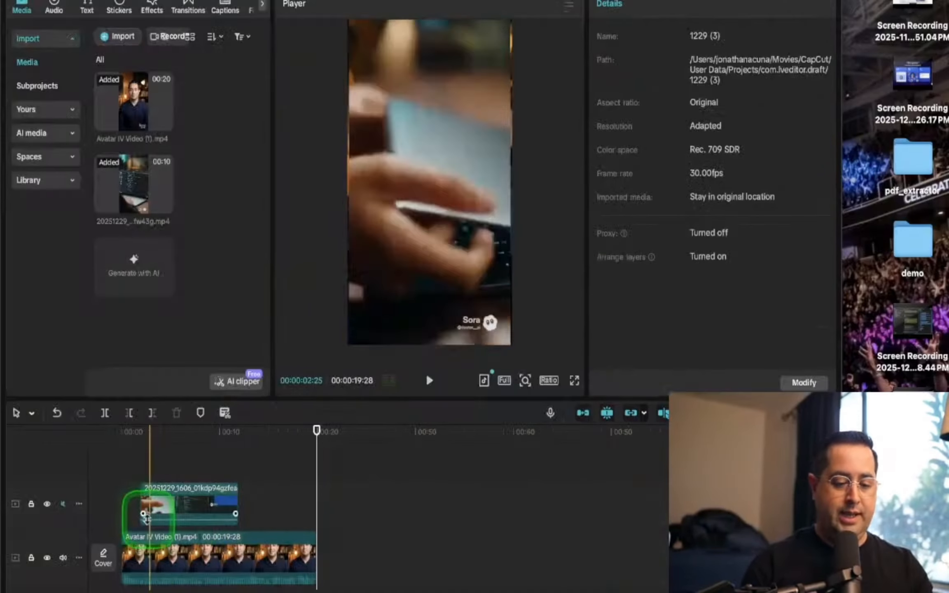
left_click(306, 547)
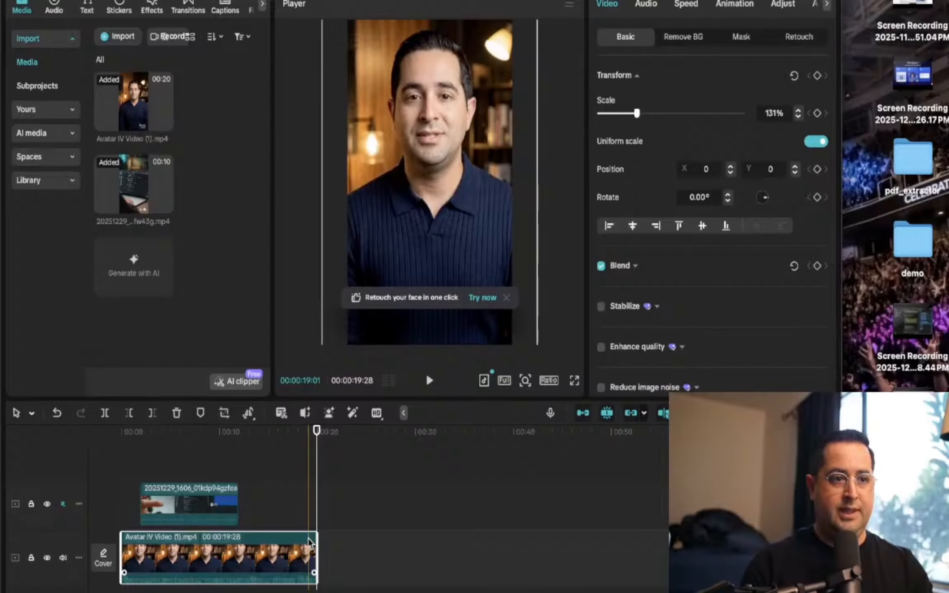
left_click(307, 548)
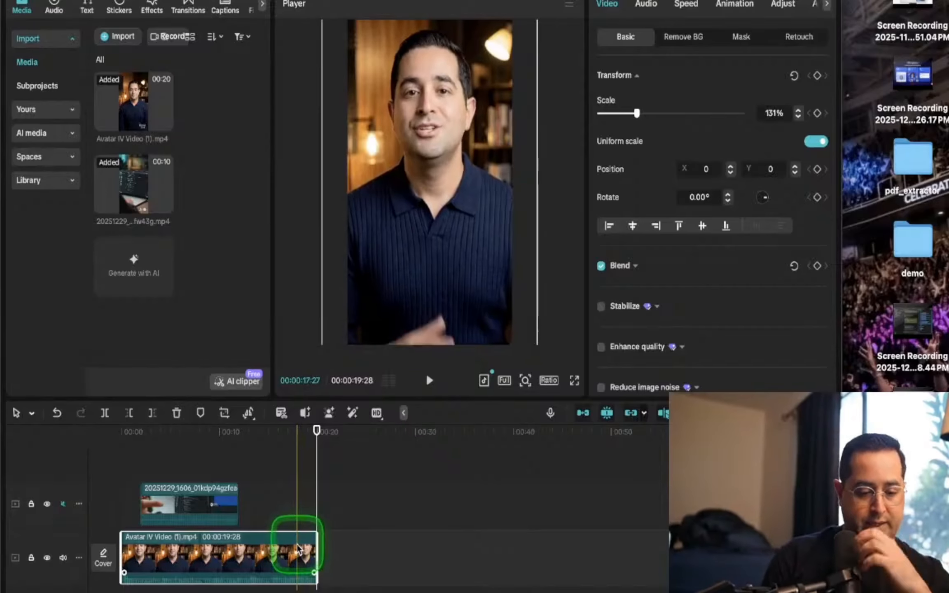
left_click(397, 482)
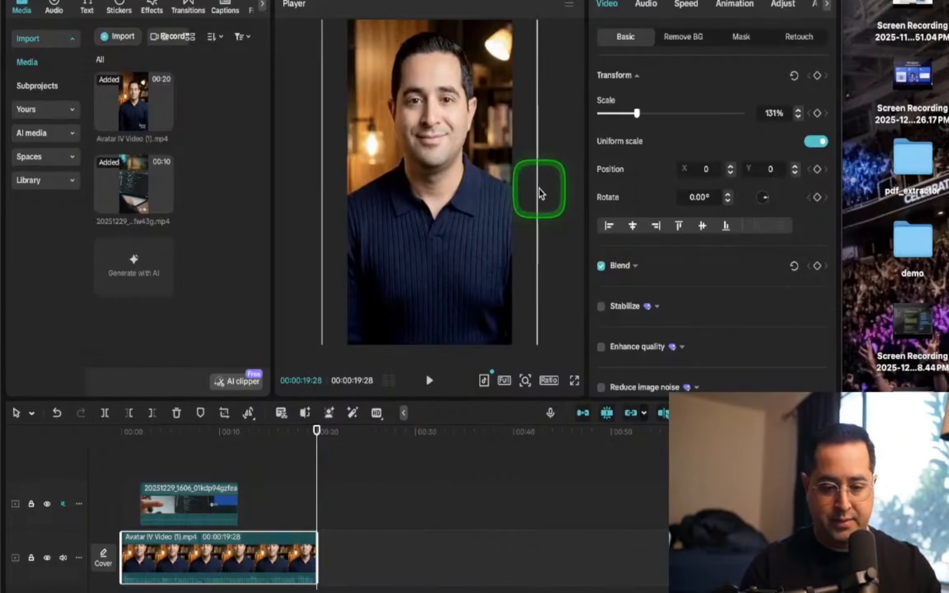
scroll(692, 81, "down", 1)
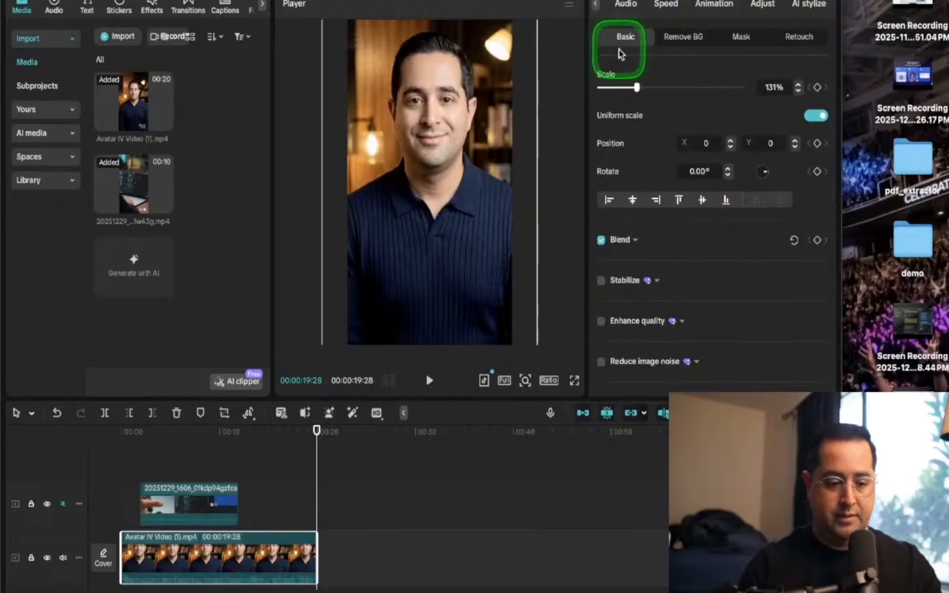
Search Google for 'capcut how to remove background'.
key("alt+space")
type("cap")
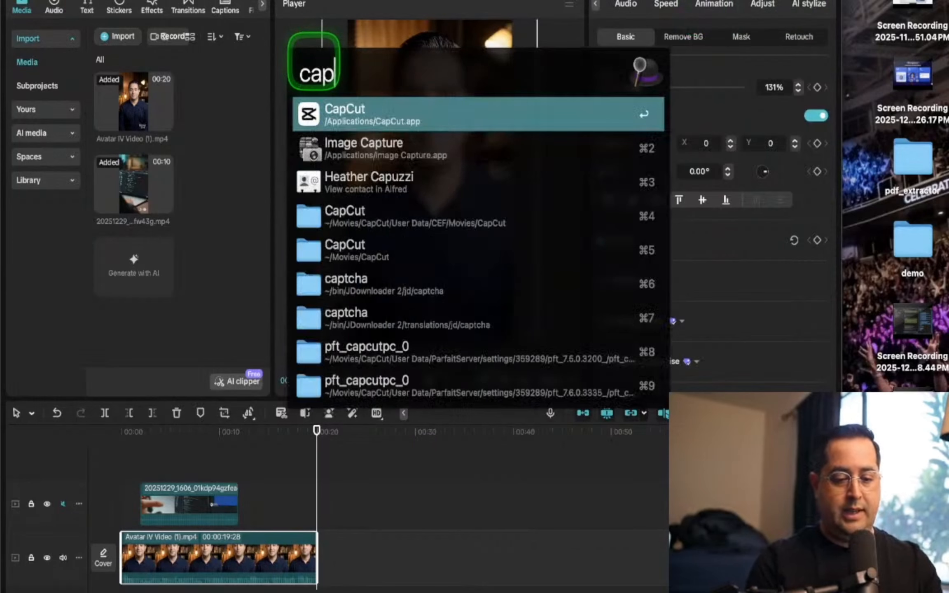
type("cut how to remov")
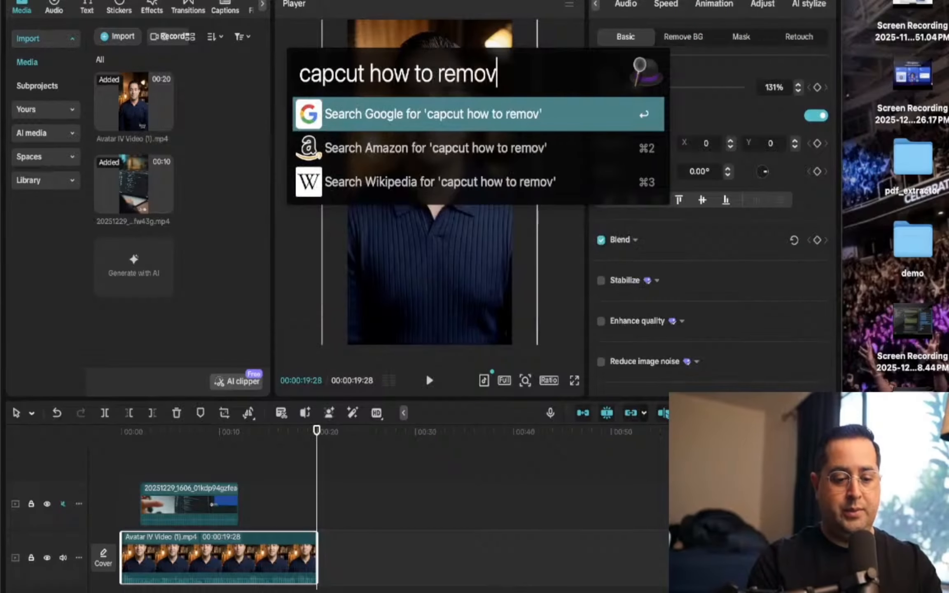
type("e background")
key("Return")
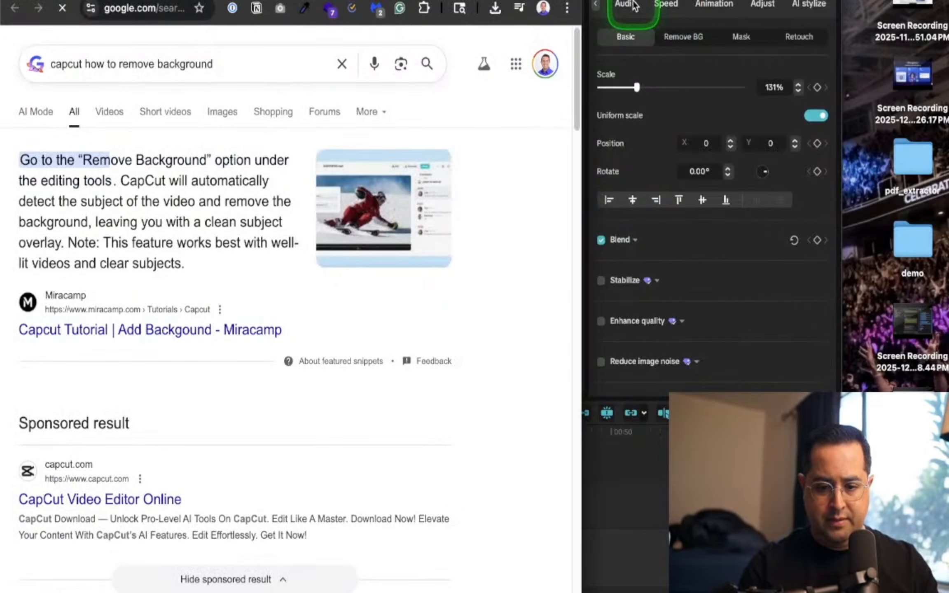
Expand AI remove in the avatar clip's video settings, then scroll back up to Transform.
left_click(633, 5)
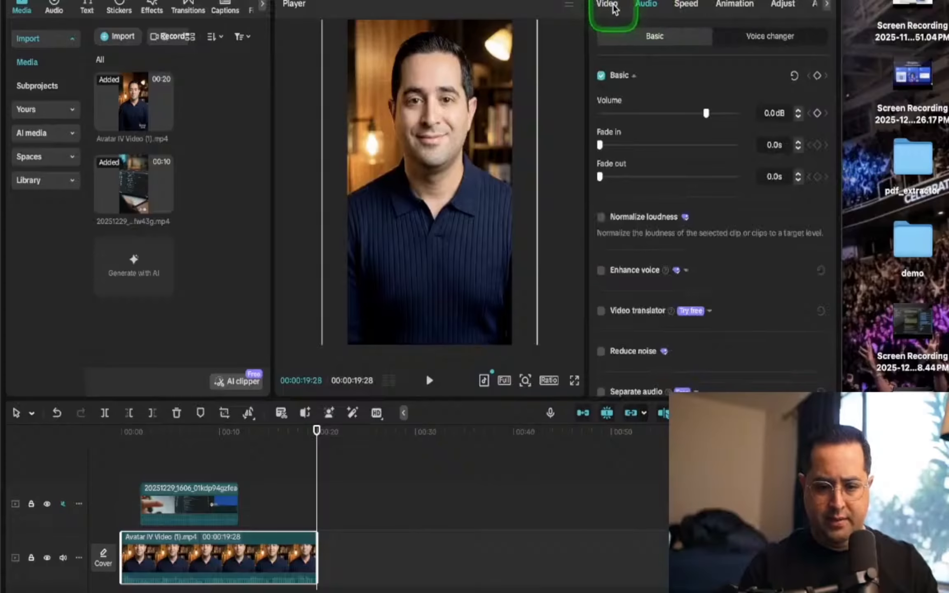
left_click(613, 7)
scroll(683, 229, "down", 5)
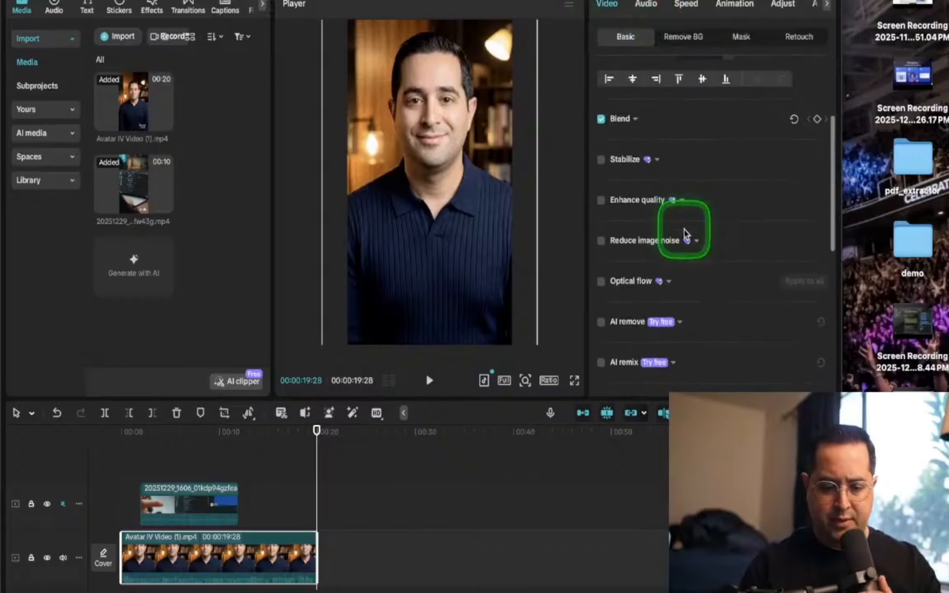
scroll(684, 229, "down", 4)
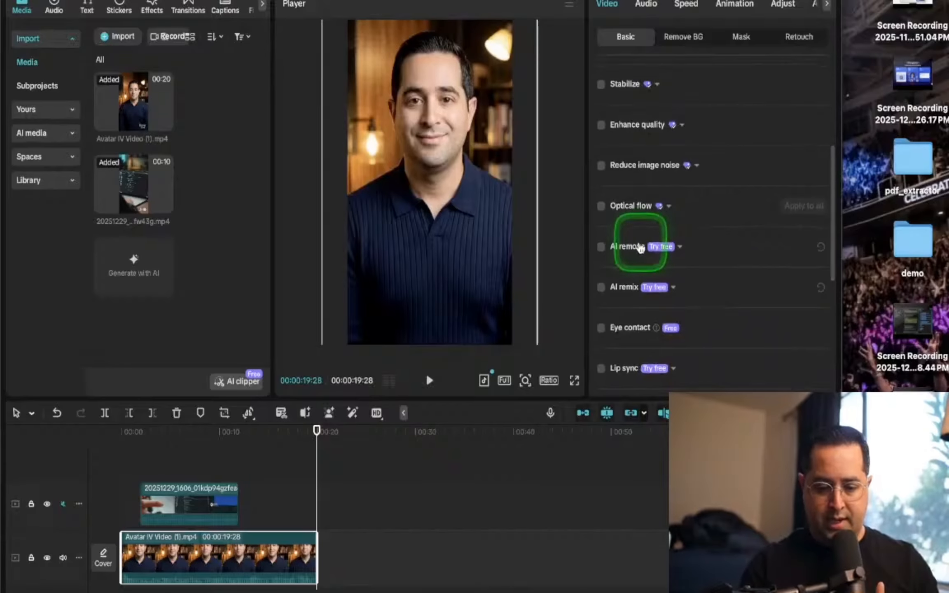
left_click(680, 247)
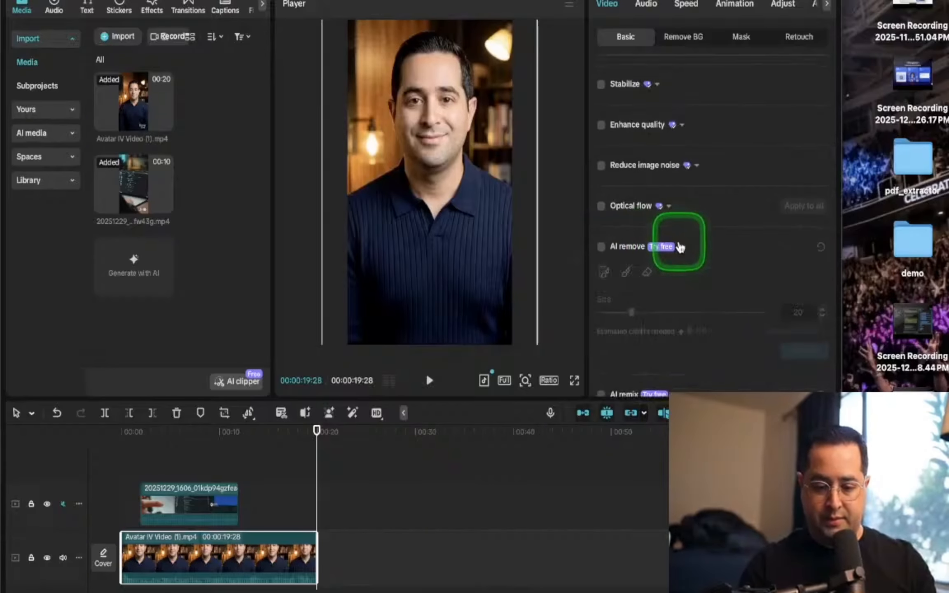
scroll(646, 242, "down", 5)
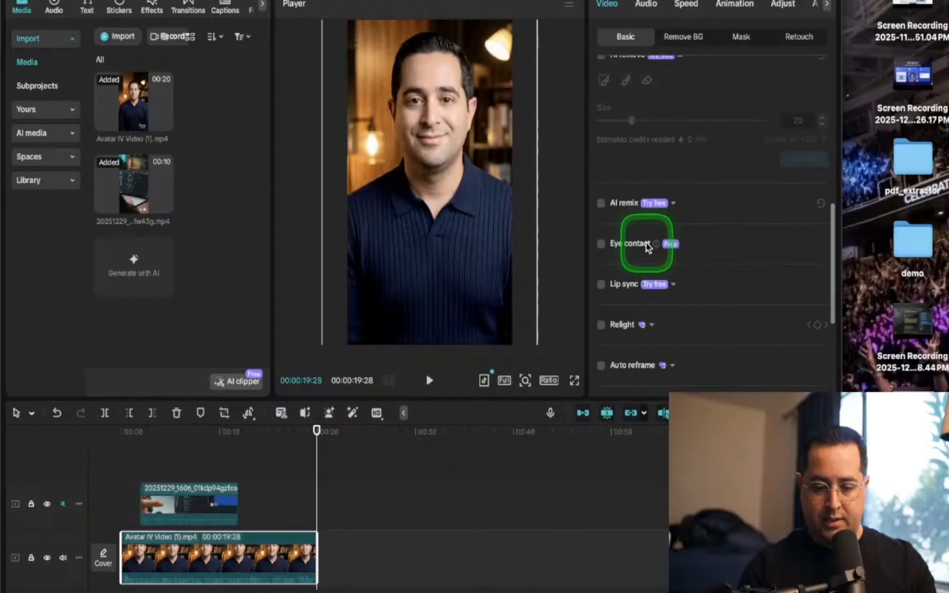
scroll(646, 242, "down", 1)
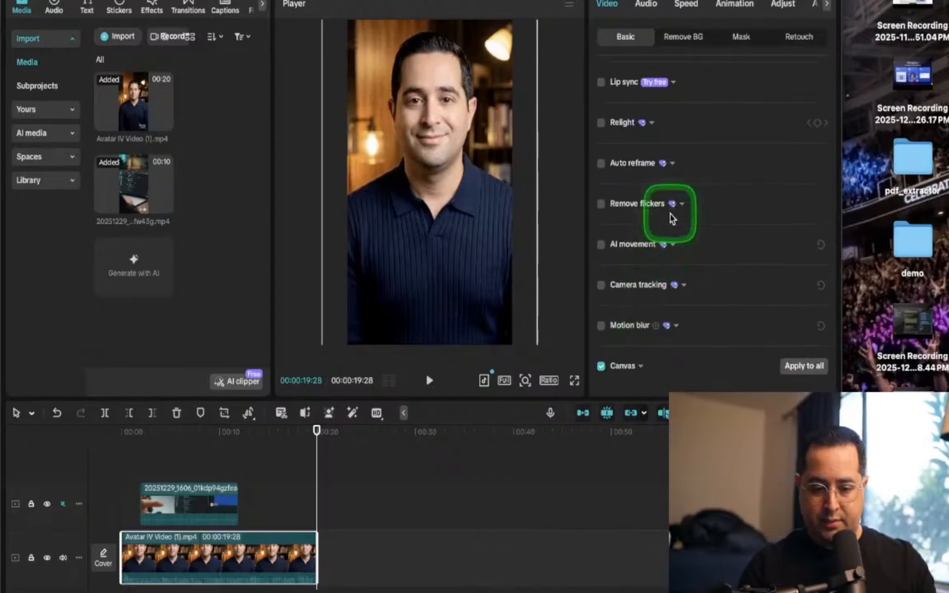
scroll(670, 214, "up", 8)
scroll(670, 213, "up", 10)
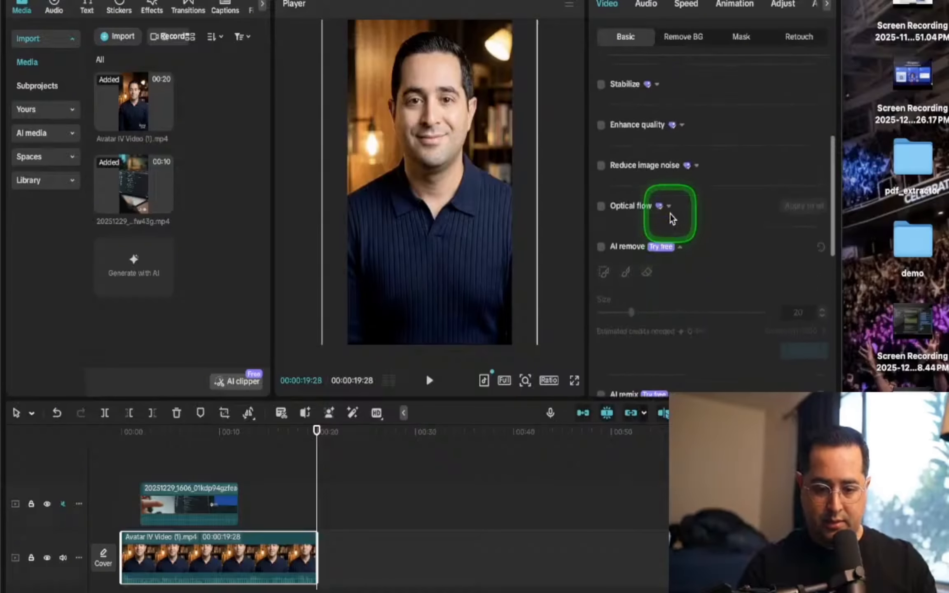
Skim the first YouTube tutorial on CapCut background removal from the search results.
key("ctrl+Up")
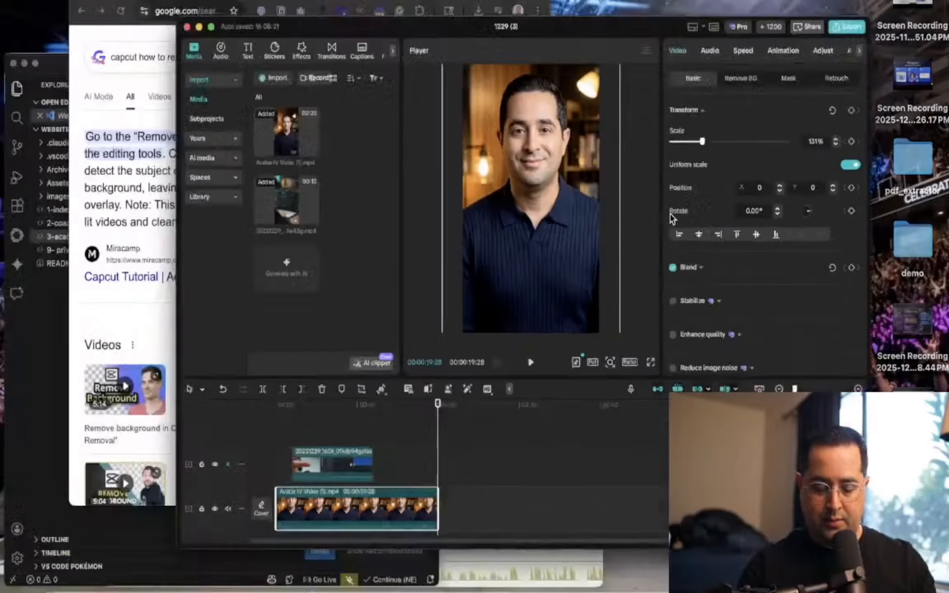
left_click(469, 169)
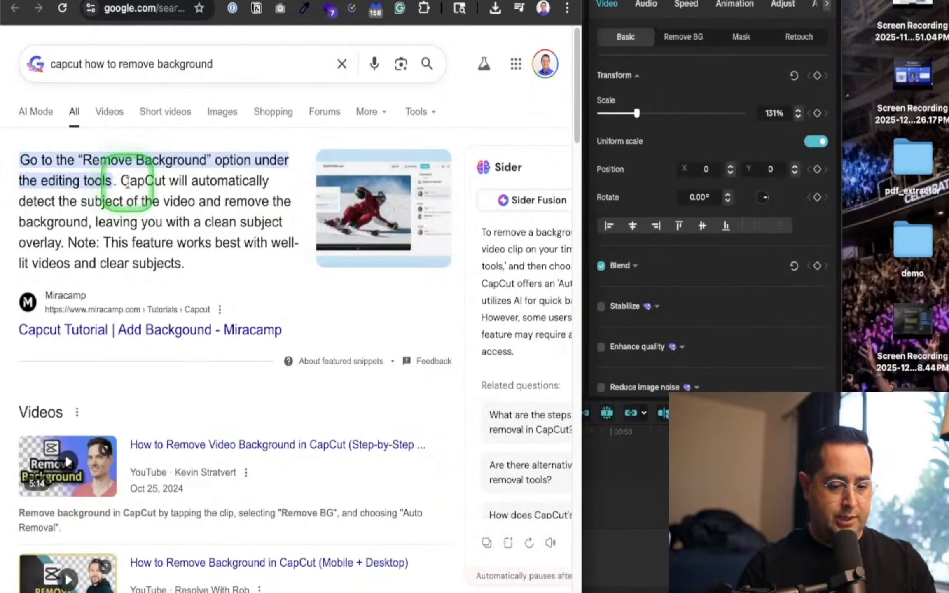
scroll(123, 181, "down", 1)
scroll(128, 182, "down", 3)
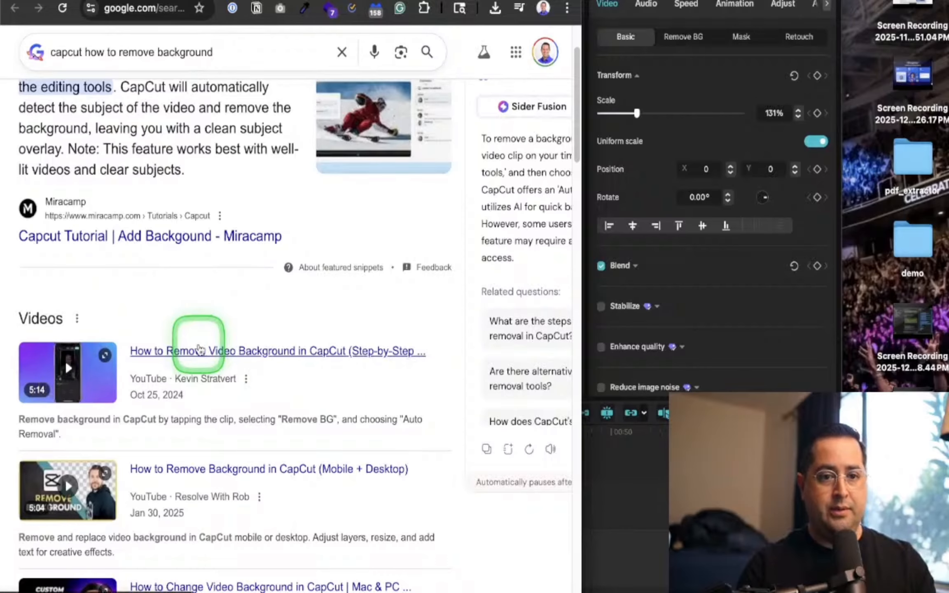
left_click(199, 346)
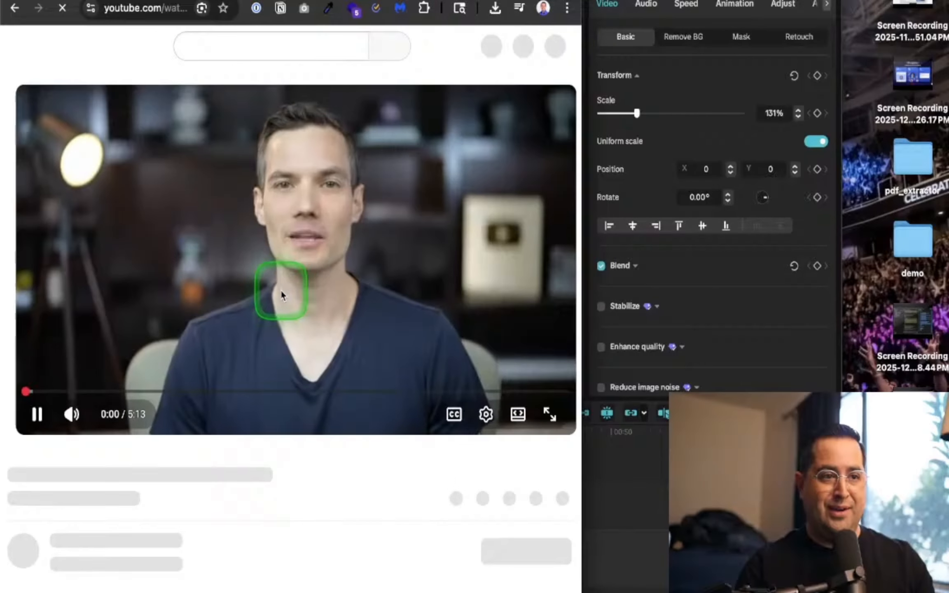
left_click(281, 292)
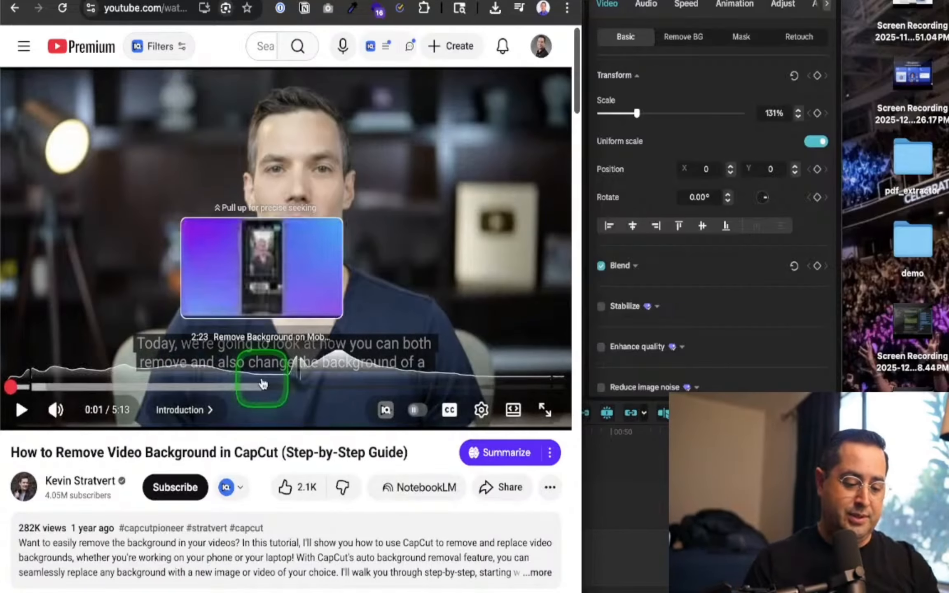
left_click(65, 388)
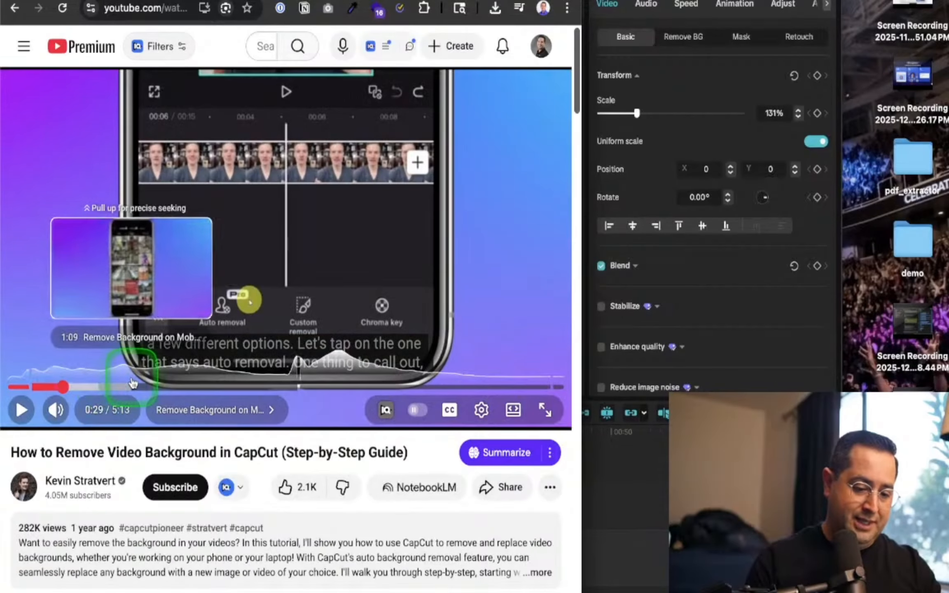
left_click(133, 384)
left_click(184, 386)
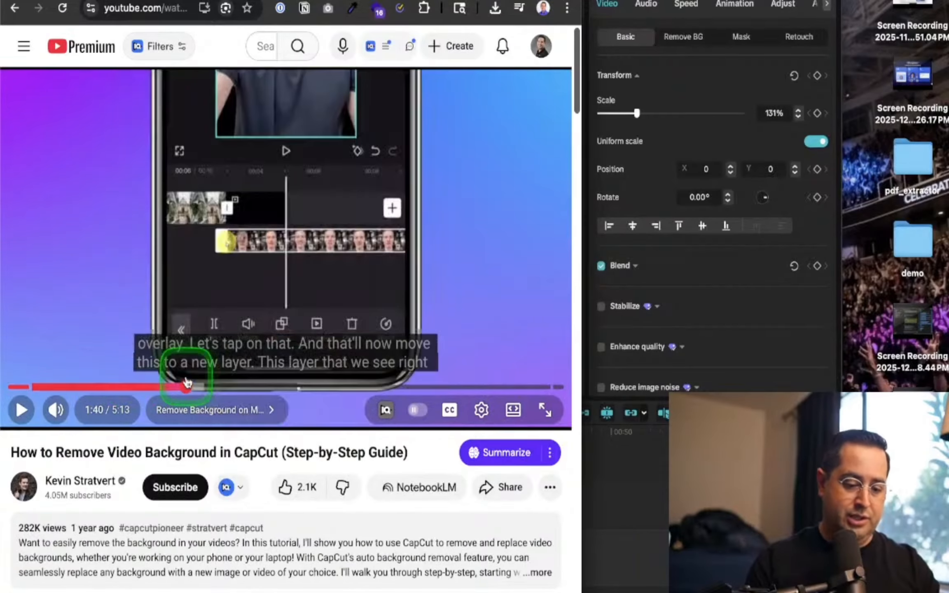
Open CapCut's 'Remove Video Background for Free' page from the search results.
left_click(15, 8)
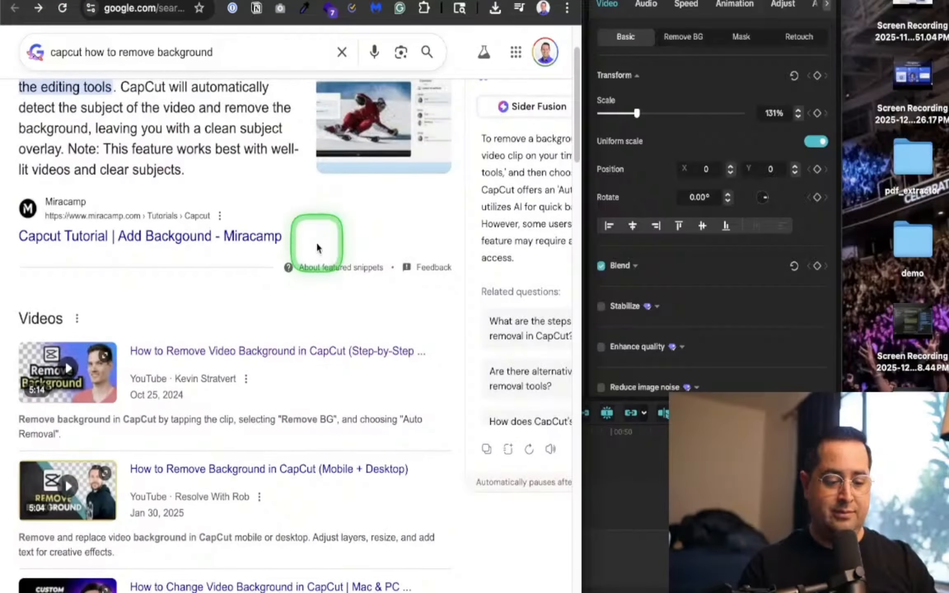
scroll(317, 243, "down", 10)
left_click(178, 398)
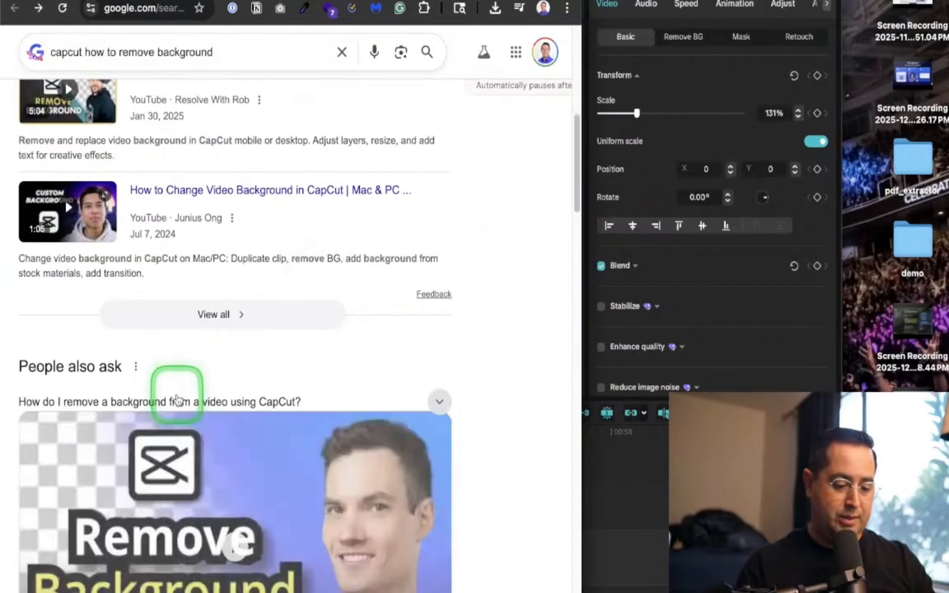
scroll(177, 399, "down", 5)
scroll(178, 398, "down", 10)
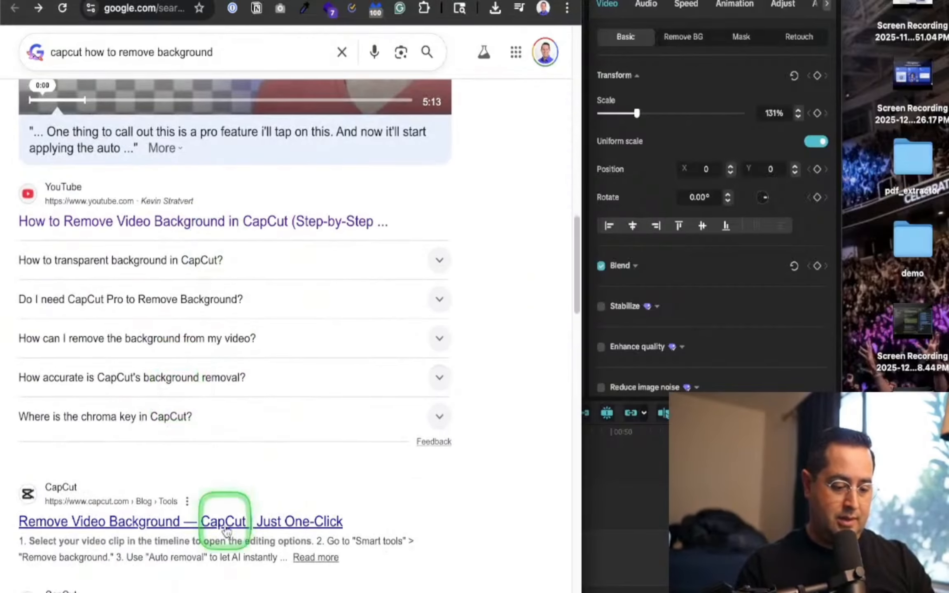
left_click(231, 524)
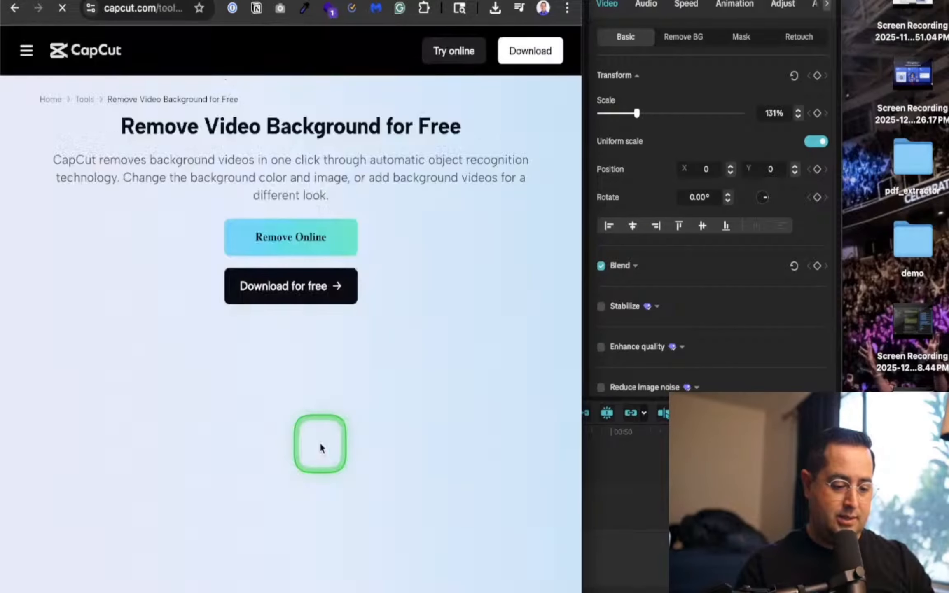
Read CapCut's auto and custom background removal sections, then return to the editor's Remove BG options.
scroll(417, 309, "down", 4)
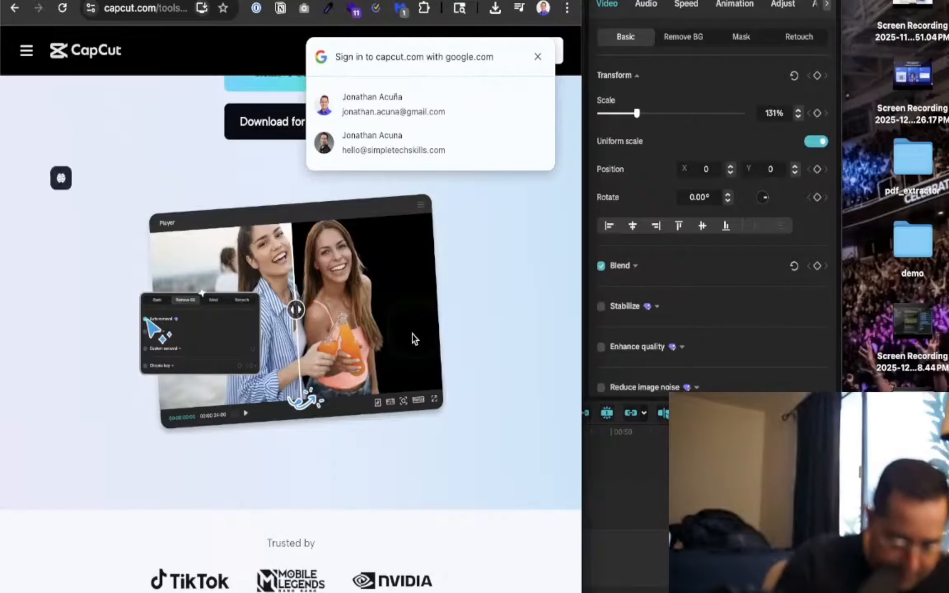
scroll(411, 342, "down", 2)
scroll(410, 340, "down", 8)
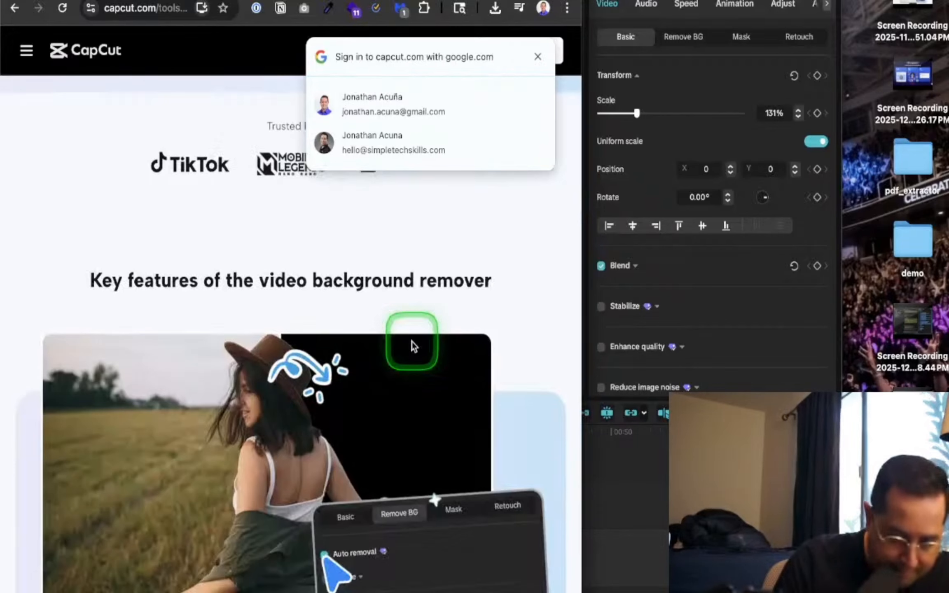
scroll(411, 342, "down", 6)
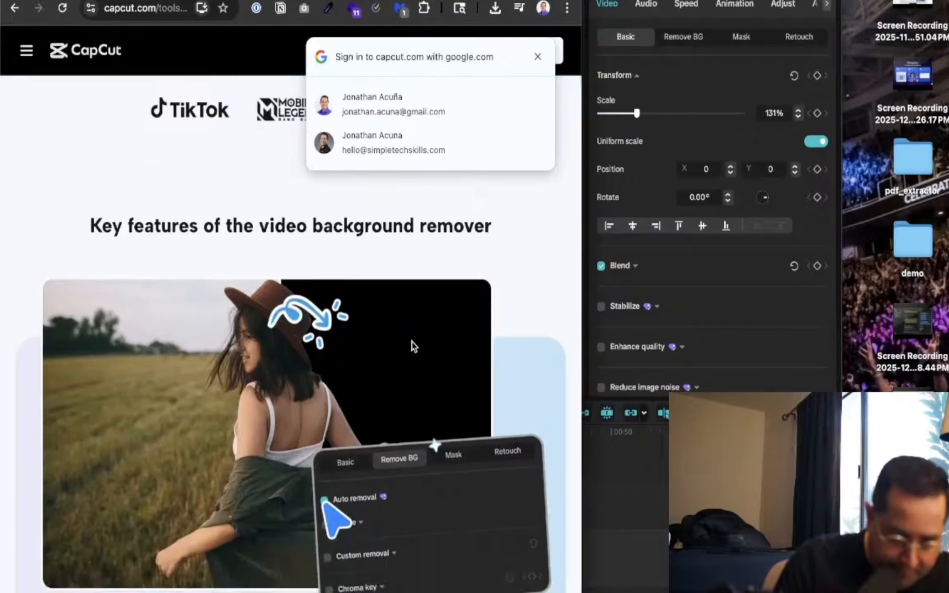
scroll(412, 342, "down", 10)
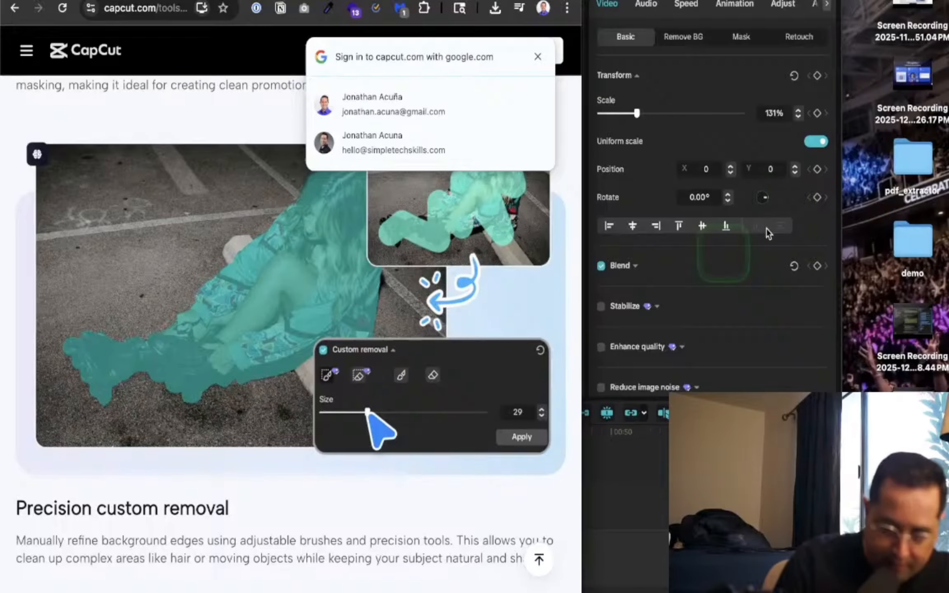
left_click(689, 39)
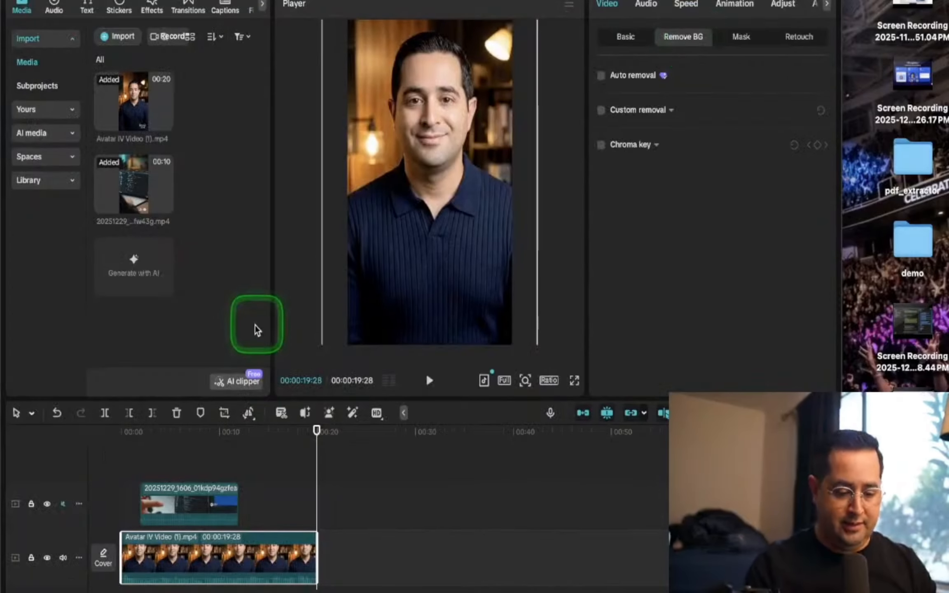
Turn on Auto removal to cut out the avatar clip's background, then go back to Chrome.
left_click(601, 77)
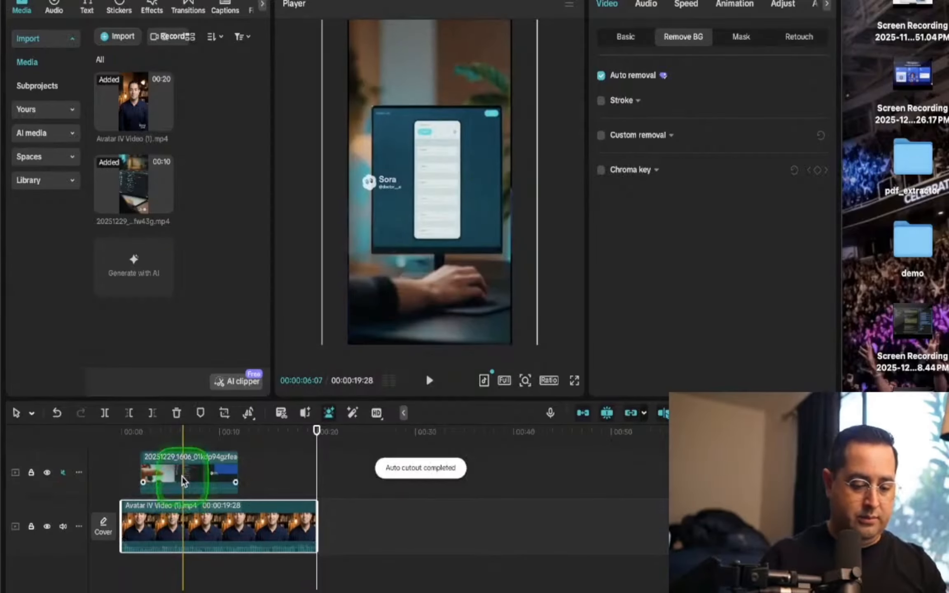
key("super+Tab")
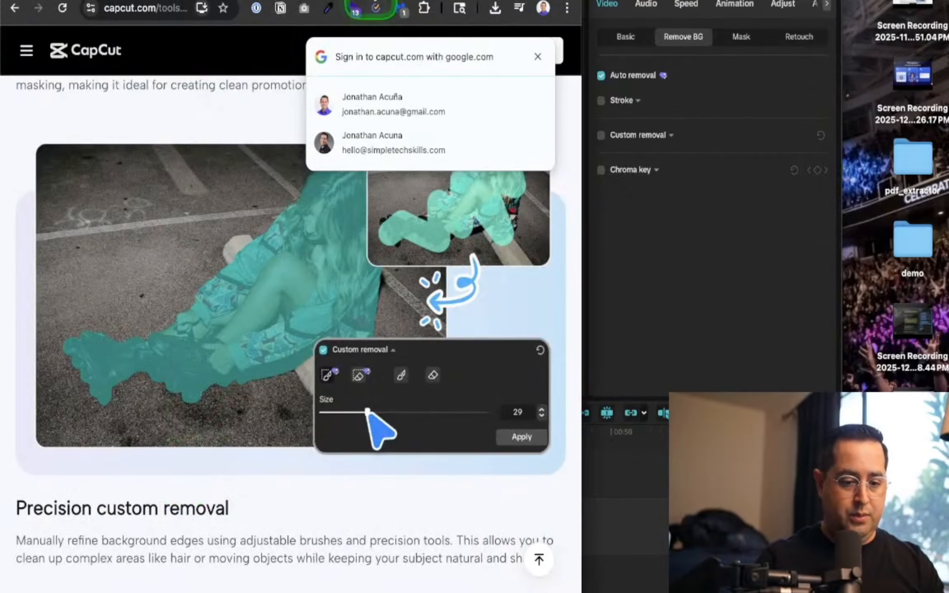
In Sora's Drafts collection, open the newest draft coding video and pause it.
left_click(407, 0)
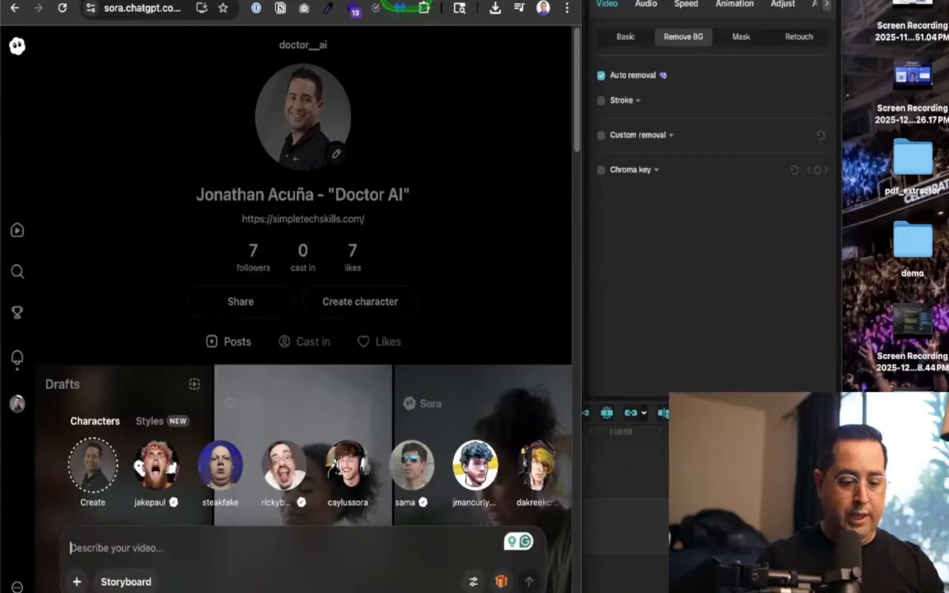
scroll(138, 271, "down", 5)
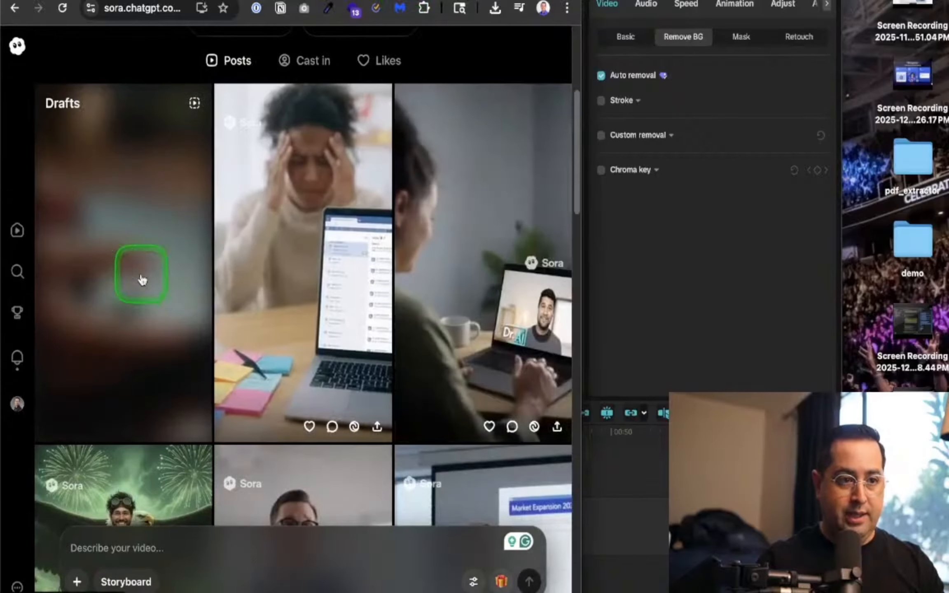
scroll(142, 280, "down", 1)
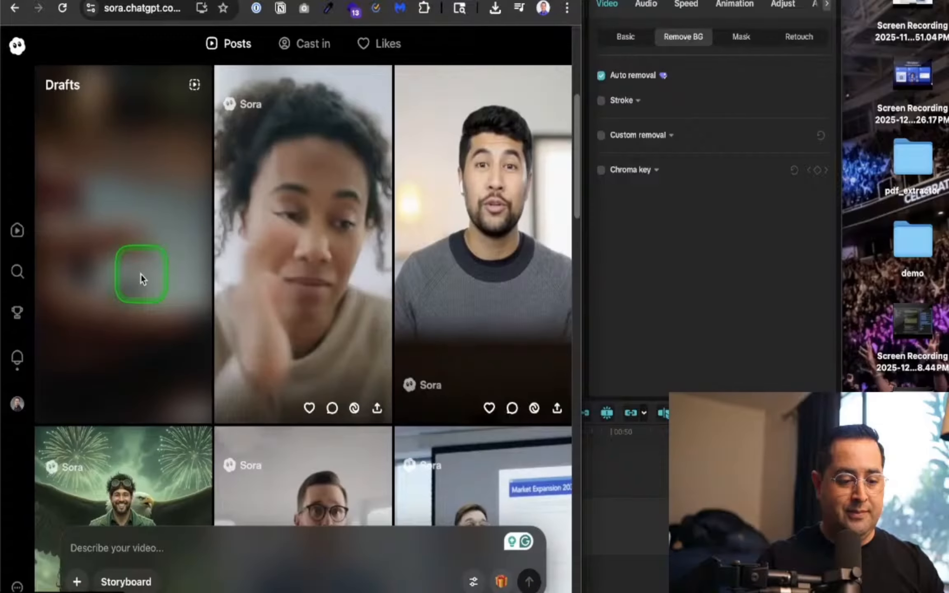
left_click(140, 274)
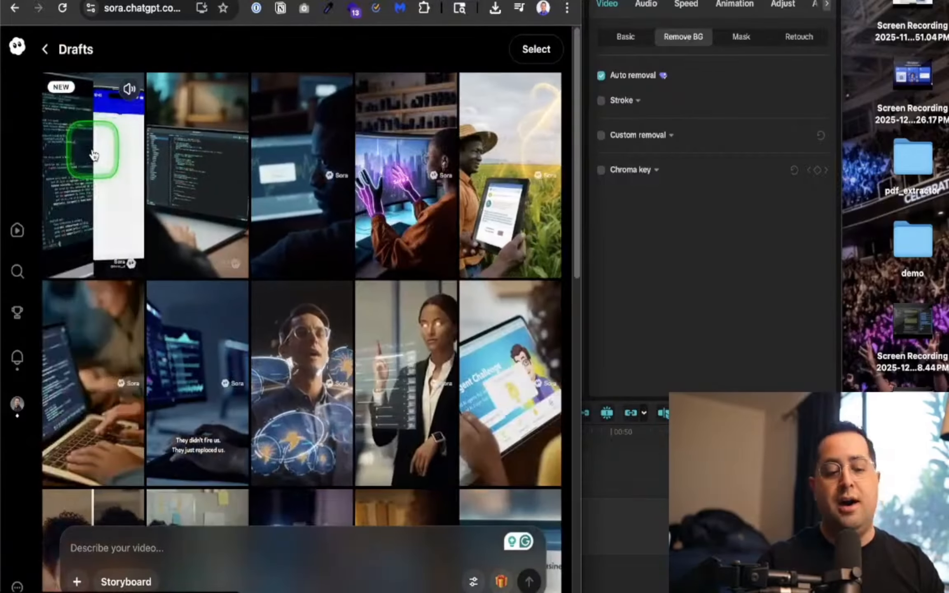
left_click(92, 152)
left_click(223, 298)
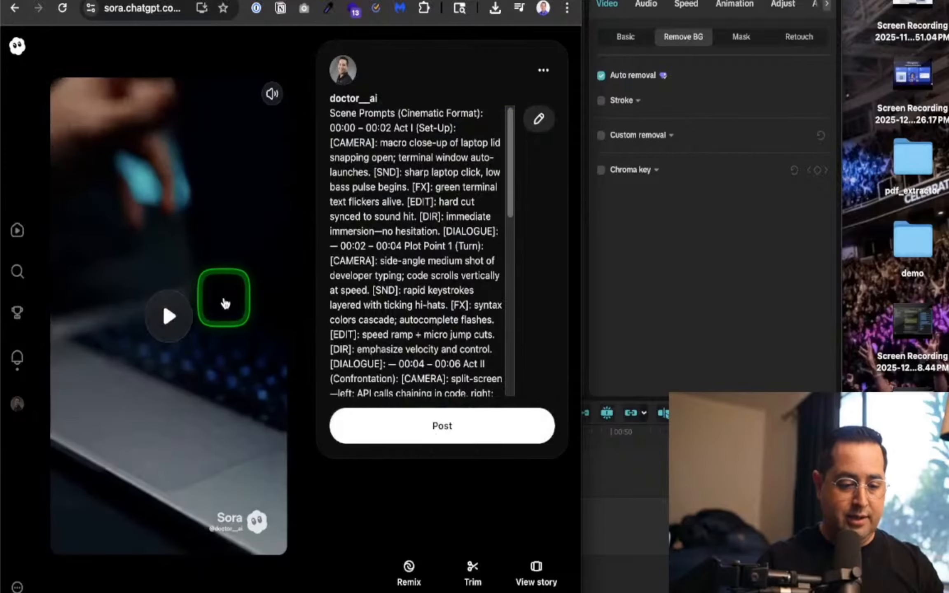
left_click(271, 97)
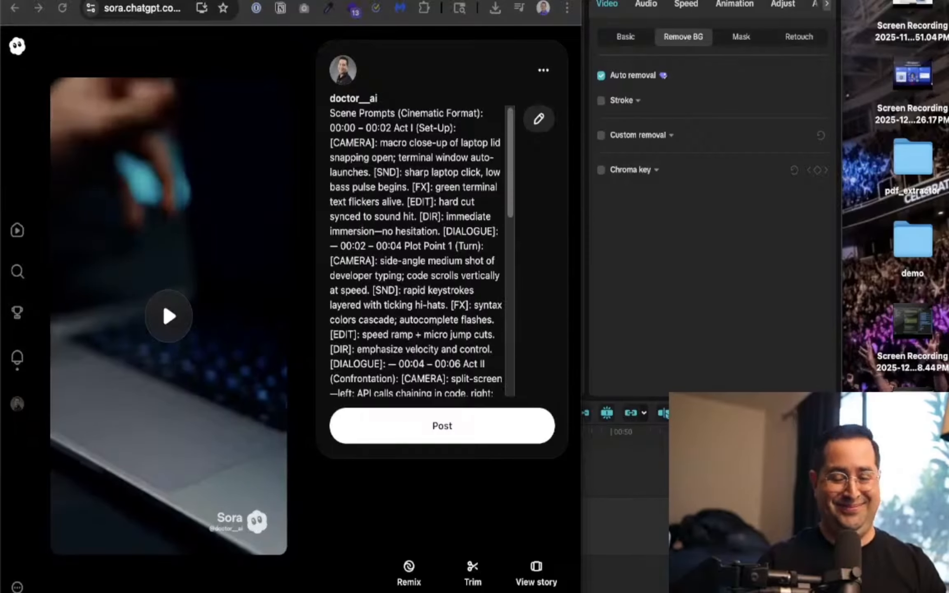
Download the laptop coding video as an mp4 and return to CapCut.
left_click(543, 70)
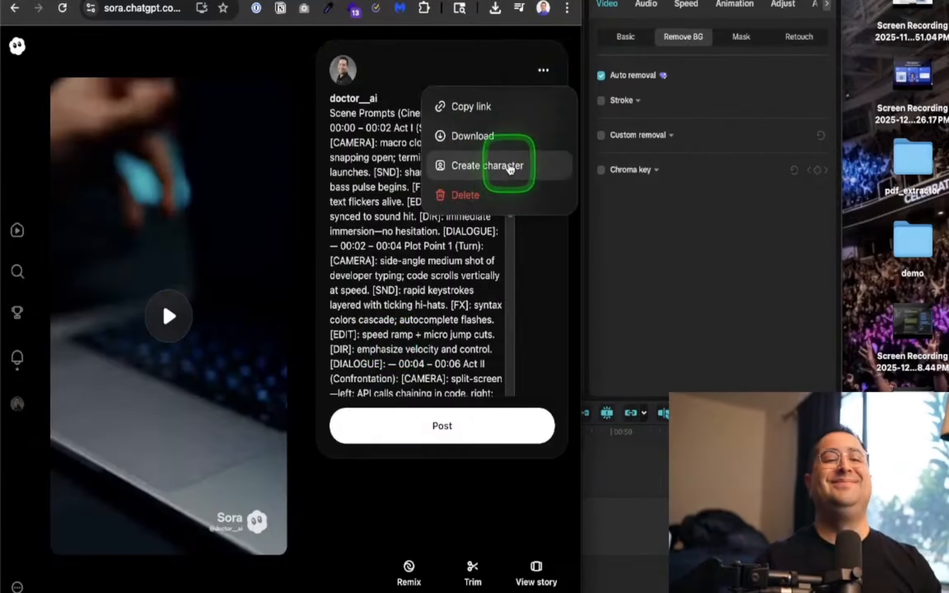
left_click(515, 137)
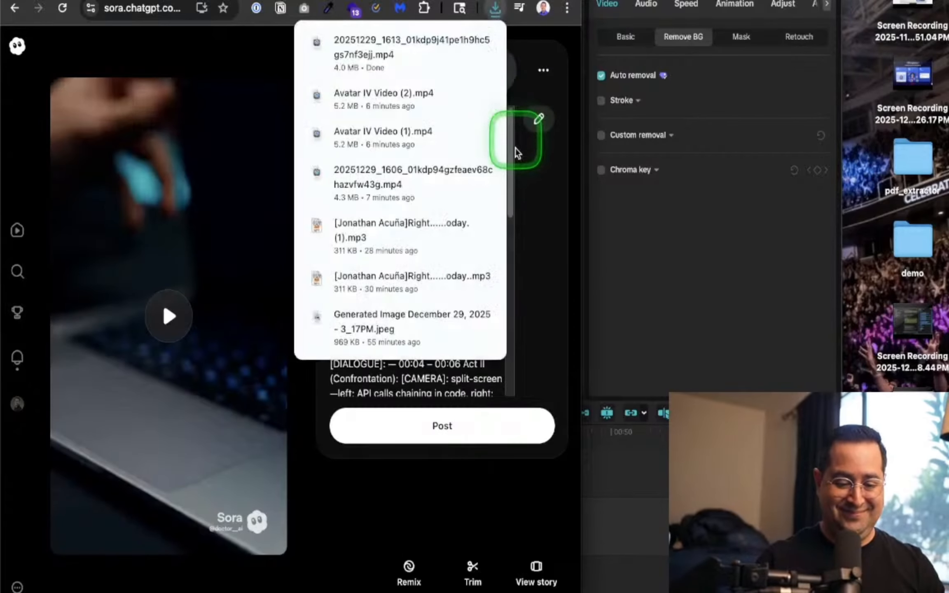
left_click(649, 287)
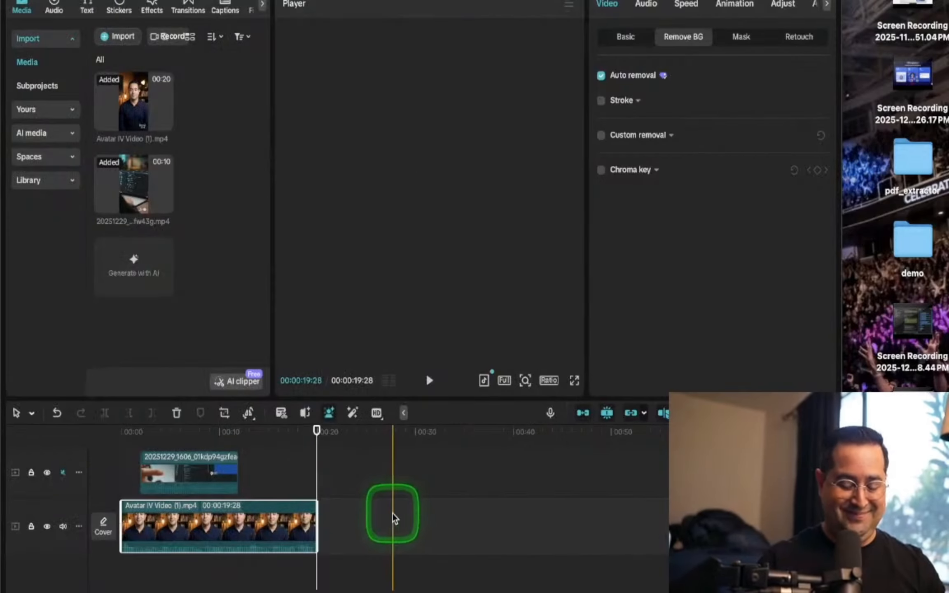
Drag the newest mp4 from the Downloads folder onto the upper overlay track.
type("down")
key("Return")
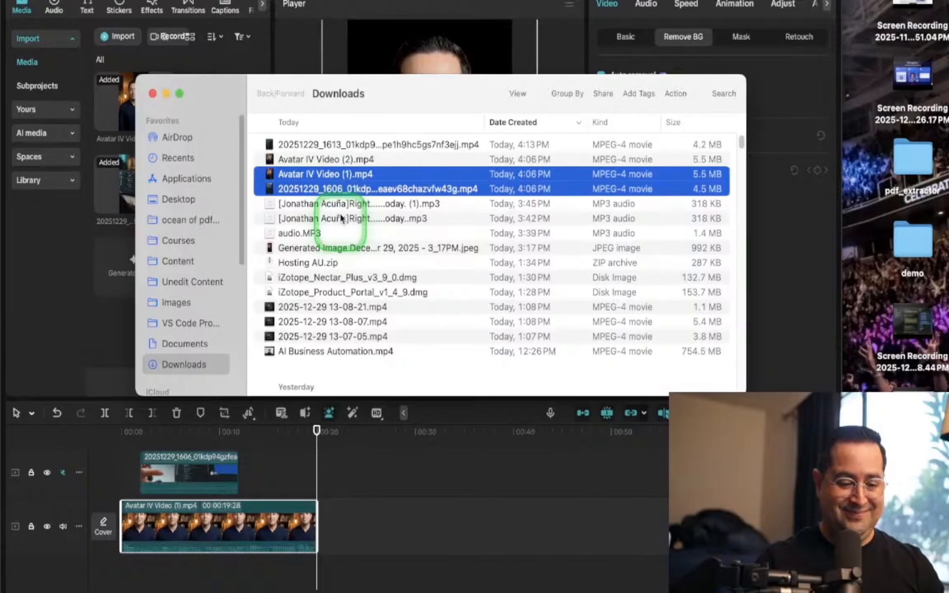
left_click_drag(387, 102, 614, 110)
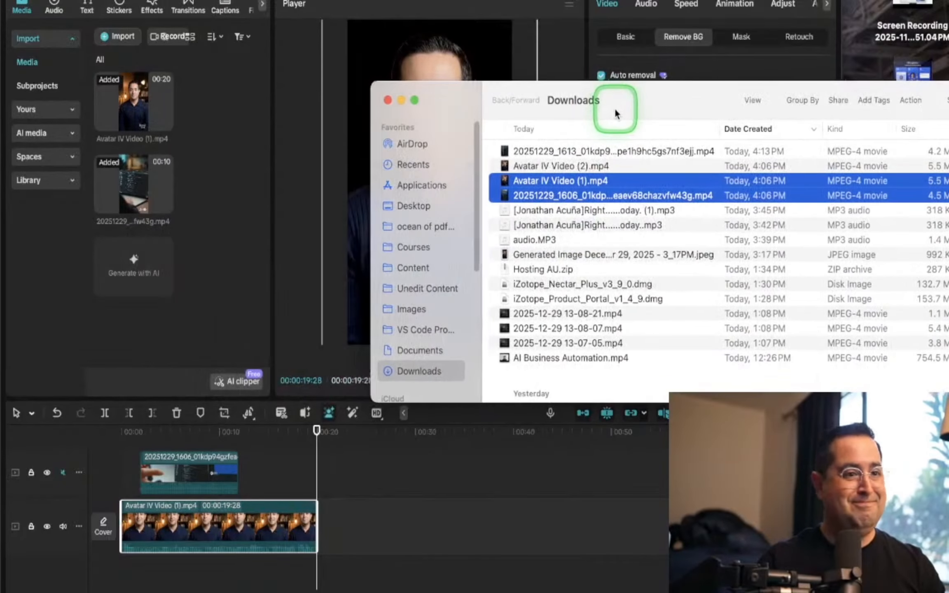
left_click(561, 151)
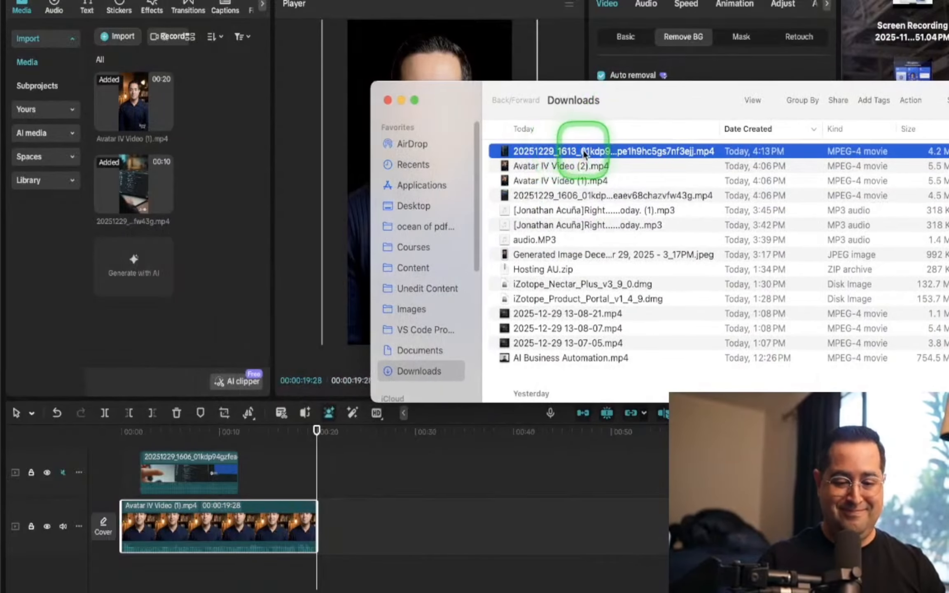
left_click_drag(546, 166, 264, 486)
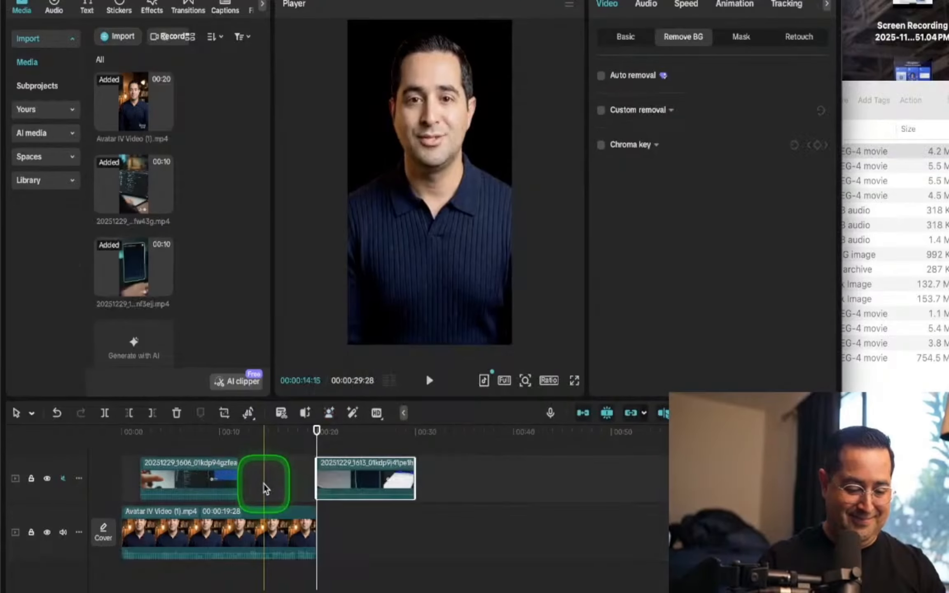
Place the new Sora clip before the earlier coding clip and shift both left.
left_click(348, 487)
left_click_drag(347, 487, 272, 483)
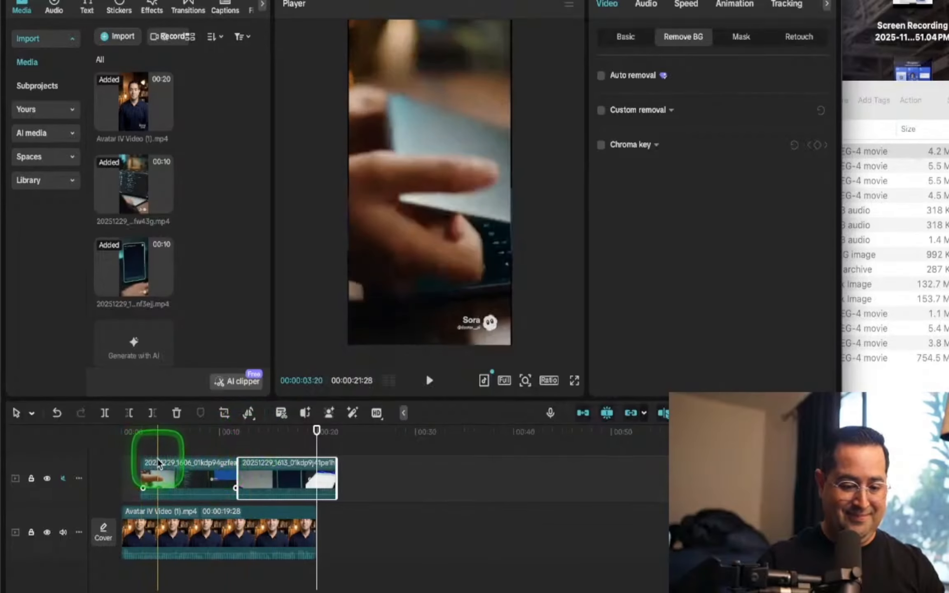
left_click(161, 461)
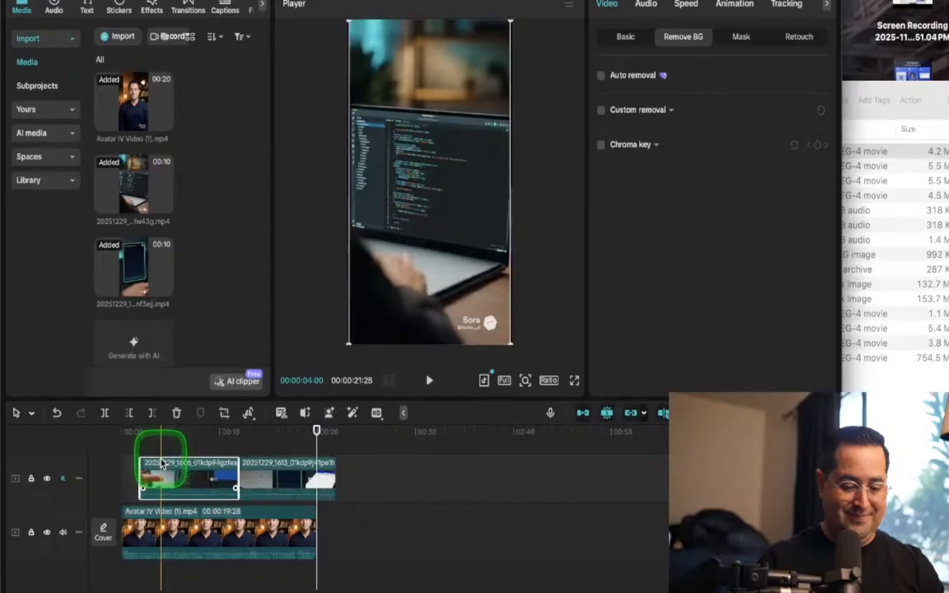
left_click_drag(163, 462, 363, 470)
left_click_drag(521, 494, 171, 473)
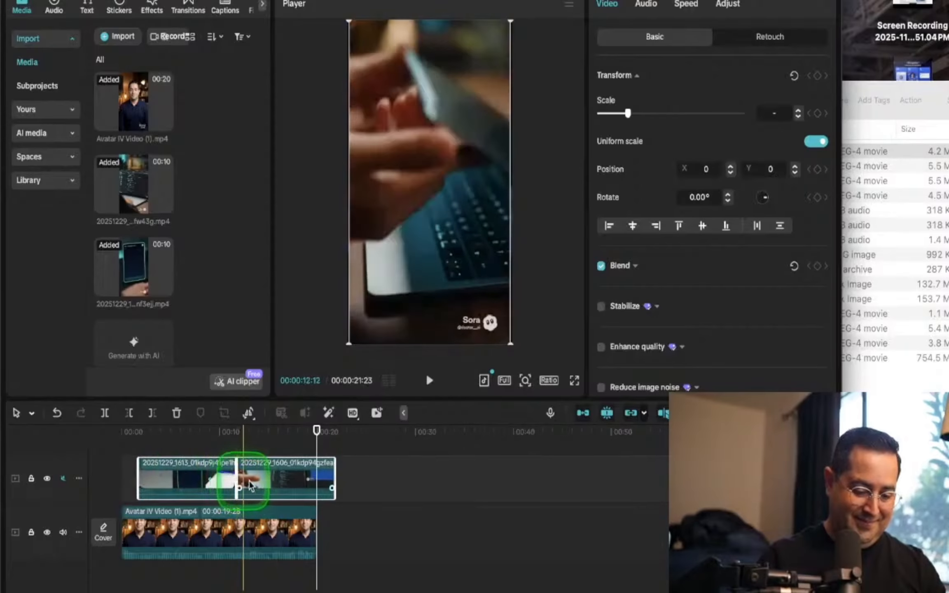
Trim the second overlay clip's end to finish with the avatar video.
left_click(257, 479)
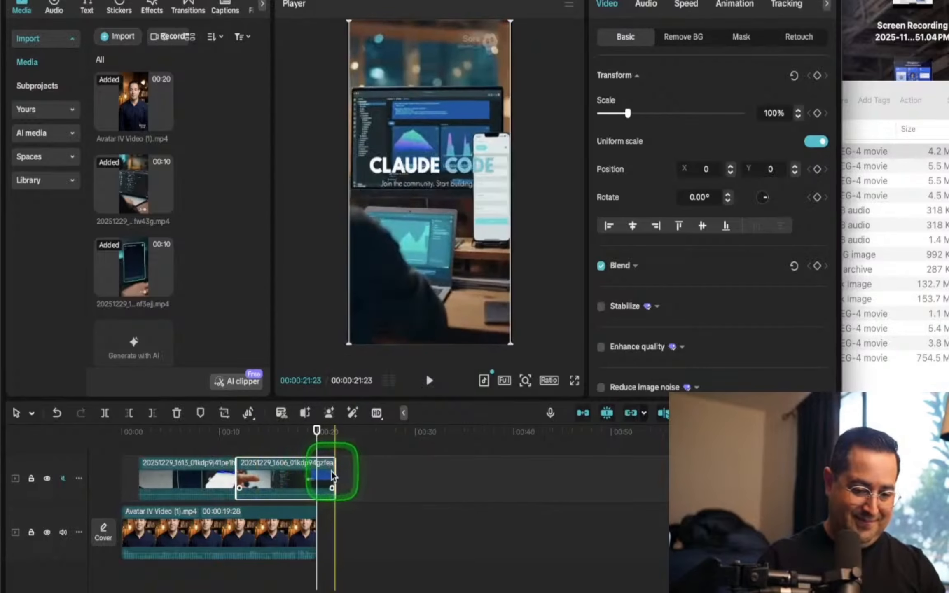
left_click_drag(334, 472, 303, 474)
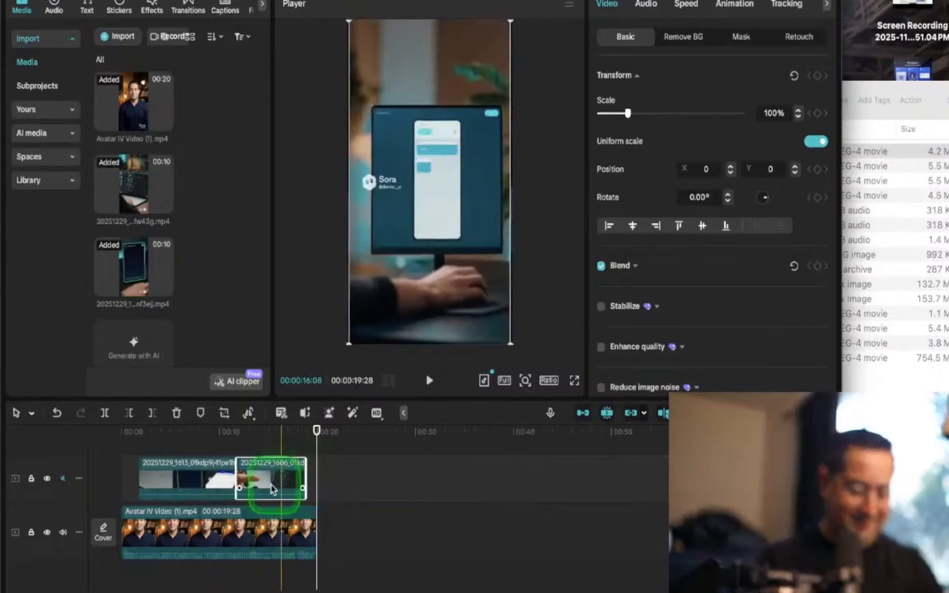
left_click_drag(306, 480, 315, 478)
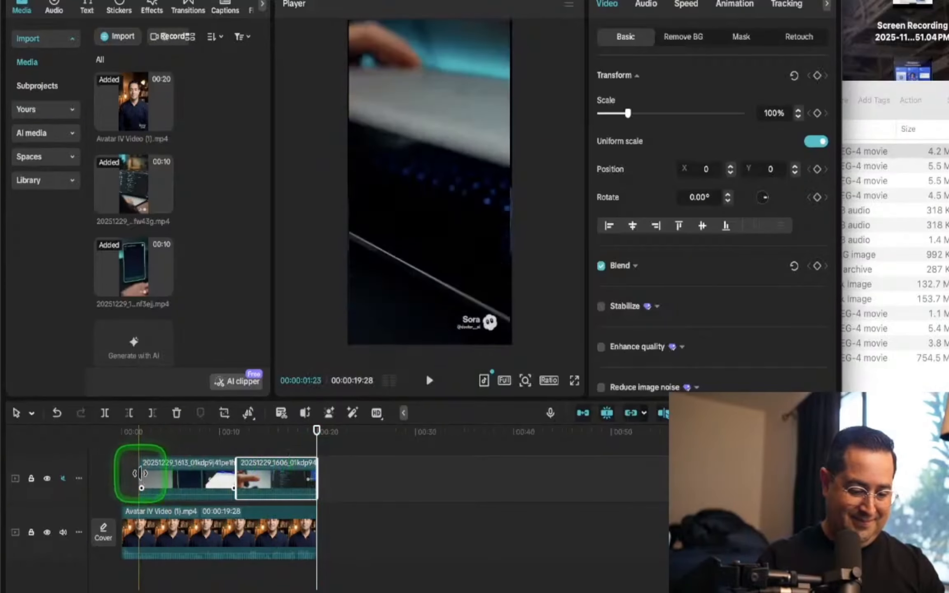
Butt both coding clips together from 00:00 and move the Avatar clip onto a top track.
left_click(139, 471)
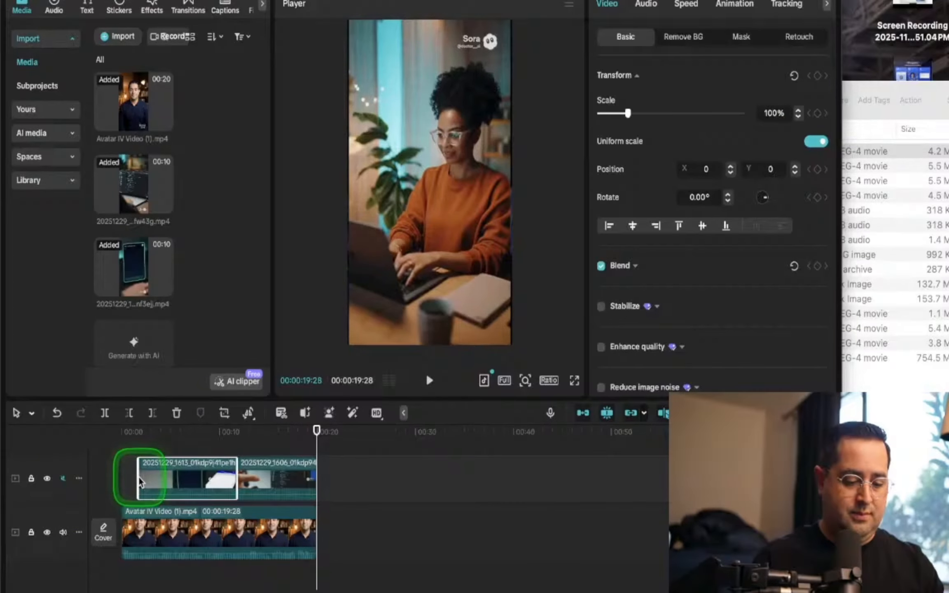
left_click(385, 493)
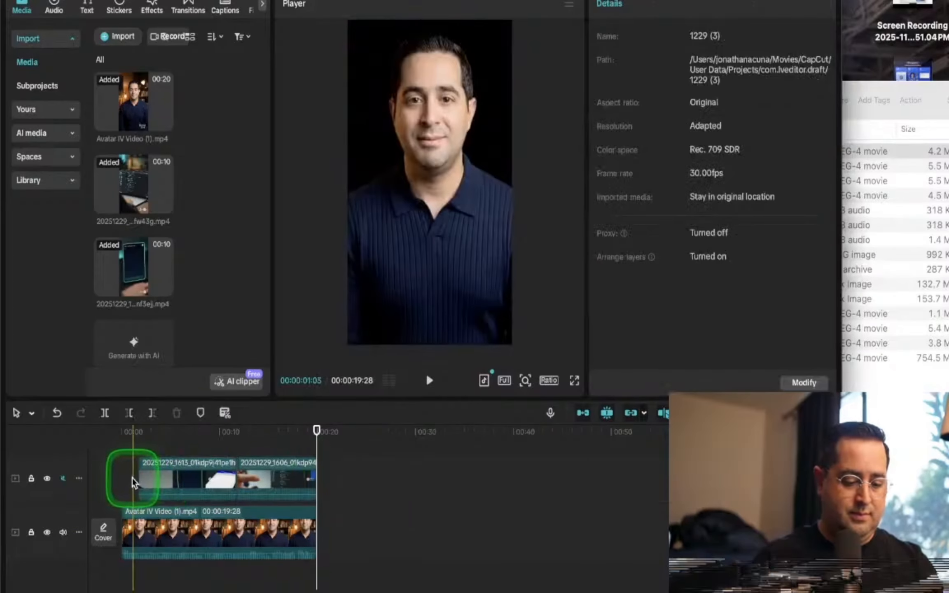
left_click(138, 477)
left_click_drag(122, 473, 148, 478)
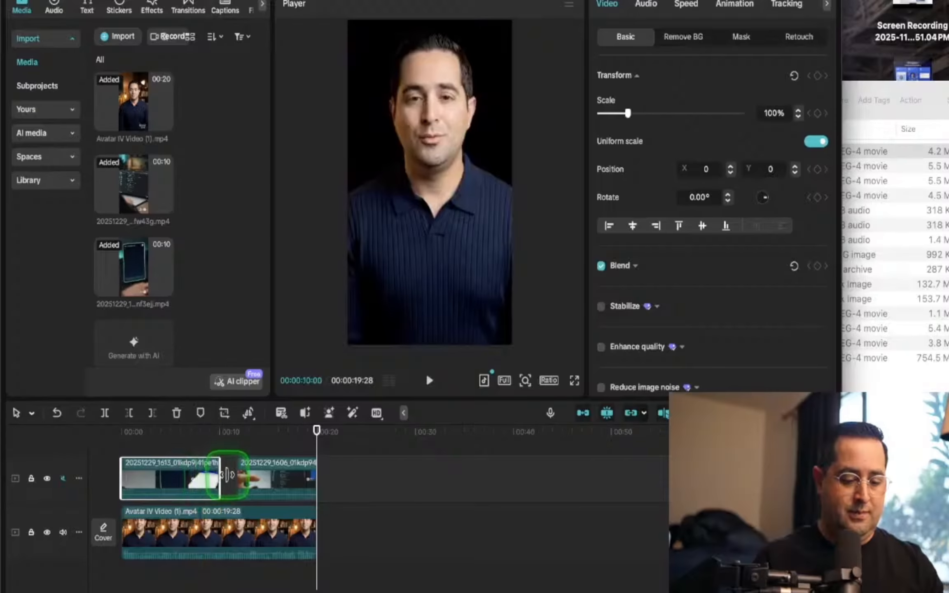
left_click_drag(278, 484, 316, 480)
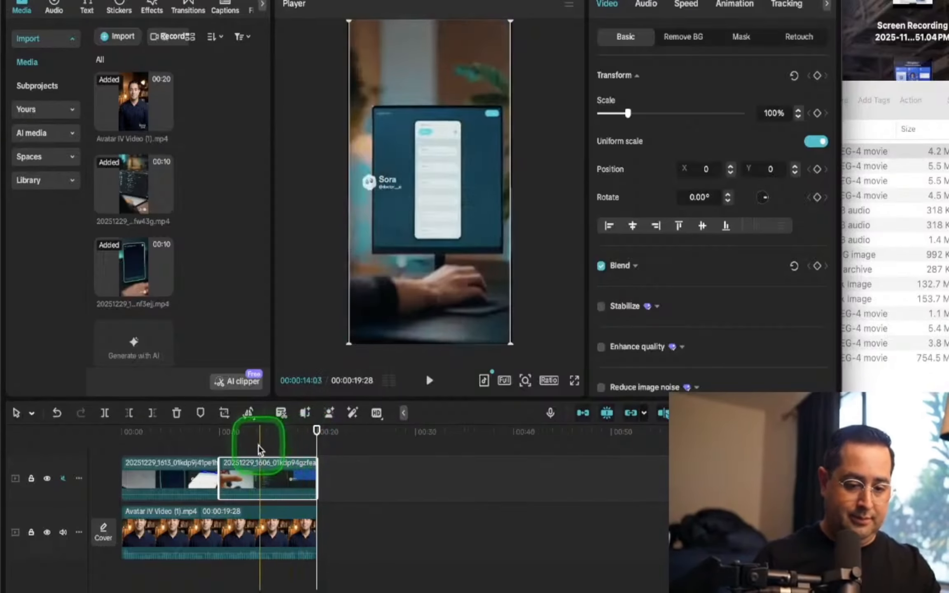
left_click_drag(160, 507, 166, 450)
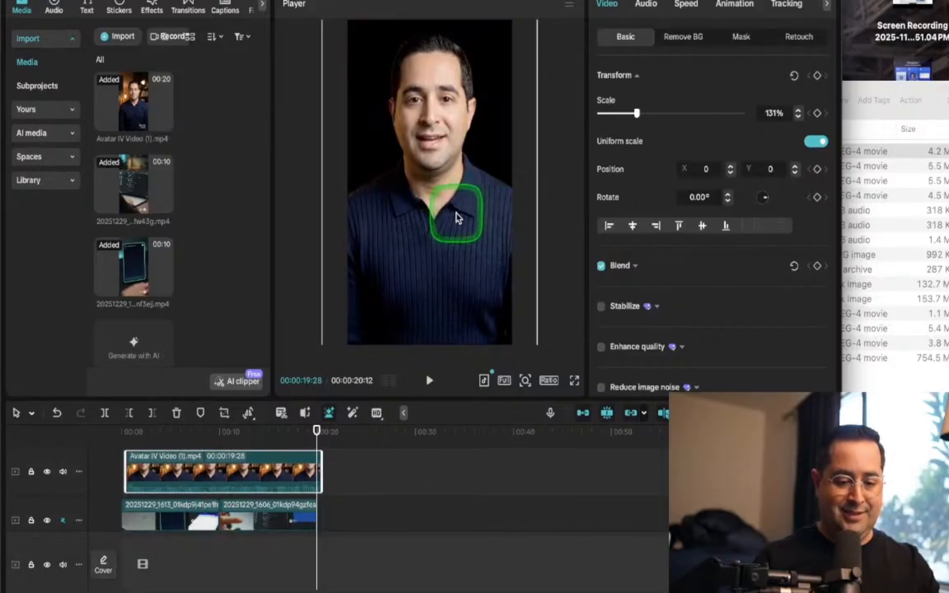
Scale the avatar presenter to 74% and drag it into the frame's lower-left corner.
scroll(455, 213, "down", 5)
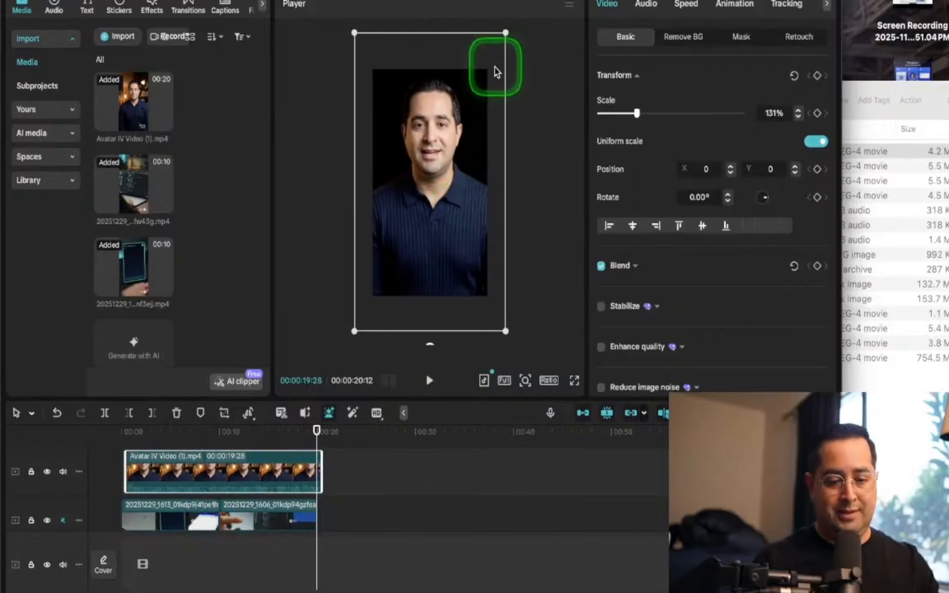
left_click_drag(507, 34, 453, 123)
left_click_drag(430, 191, 396, 260)
Scrub the preview from the start to check the avatar-over-coding layout.
left_click_drag(316, 431, 125, 453)
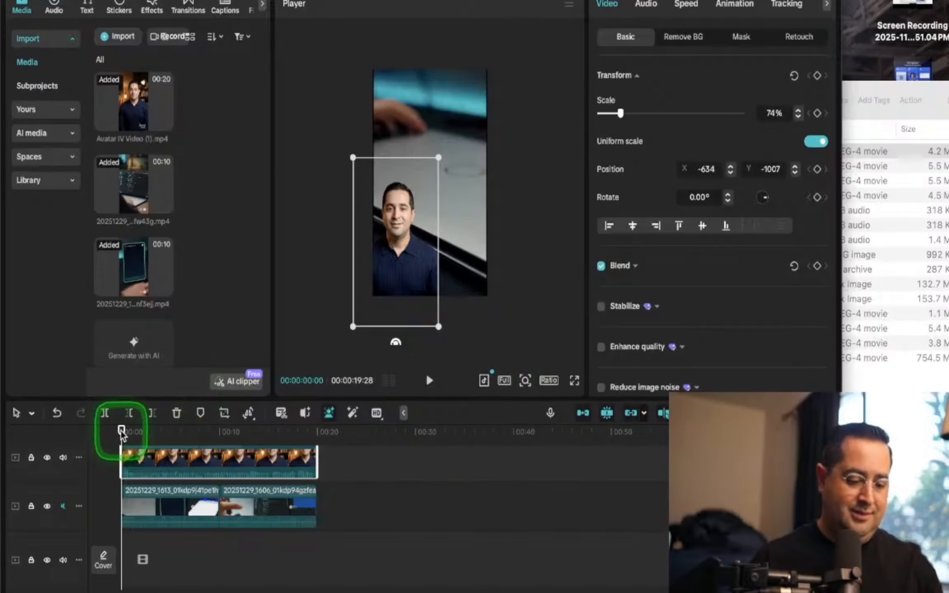
left_click_drag(121, 431, 209, 437)
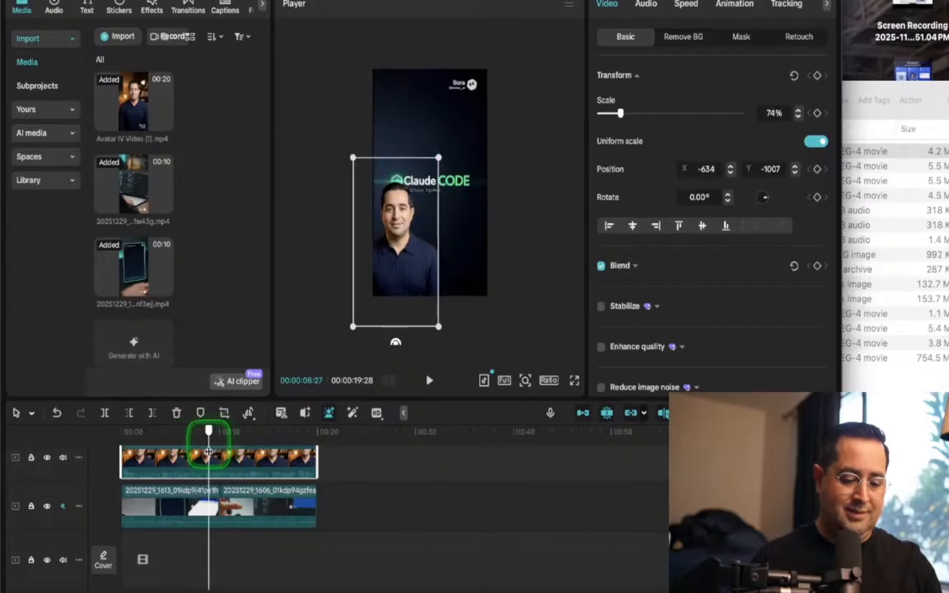
left_click(211, 473)
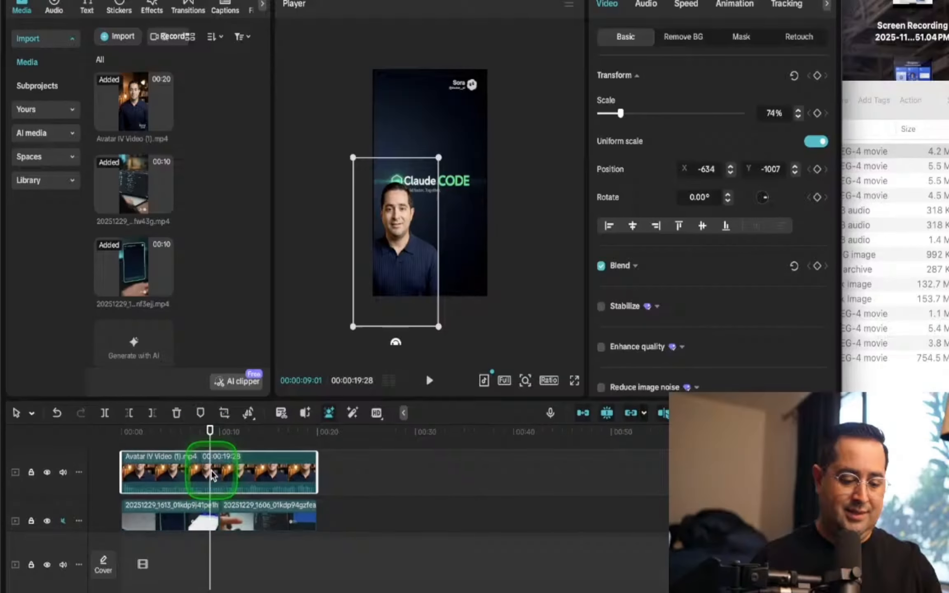
left_click(211, 494)
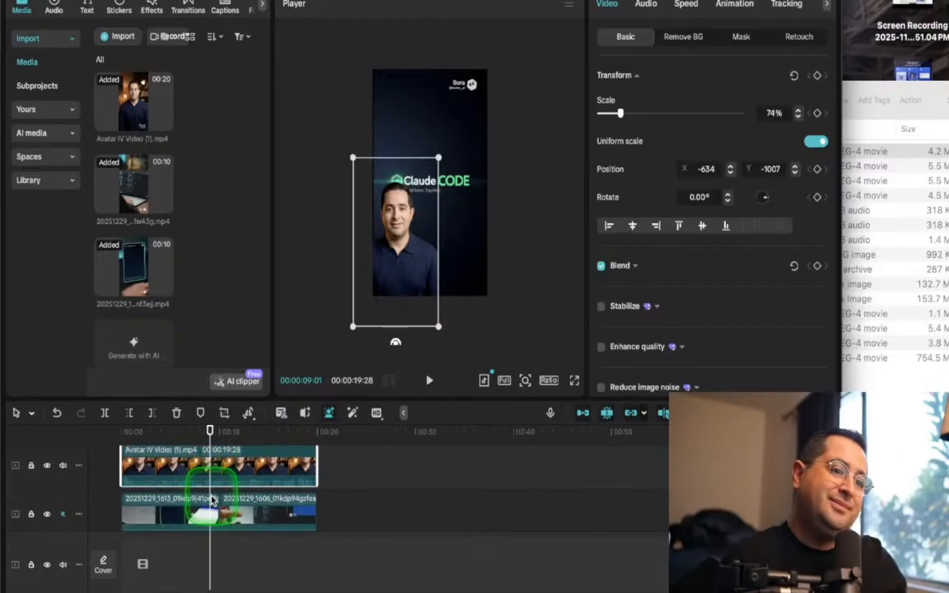
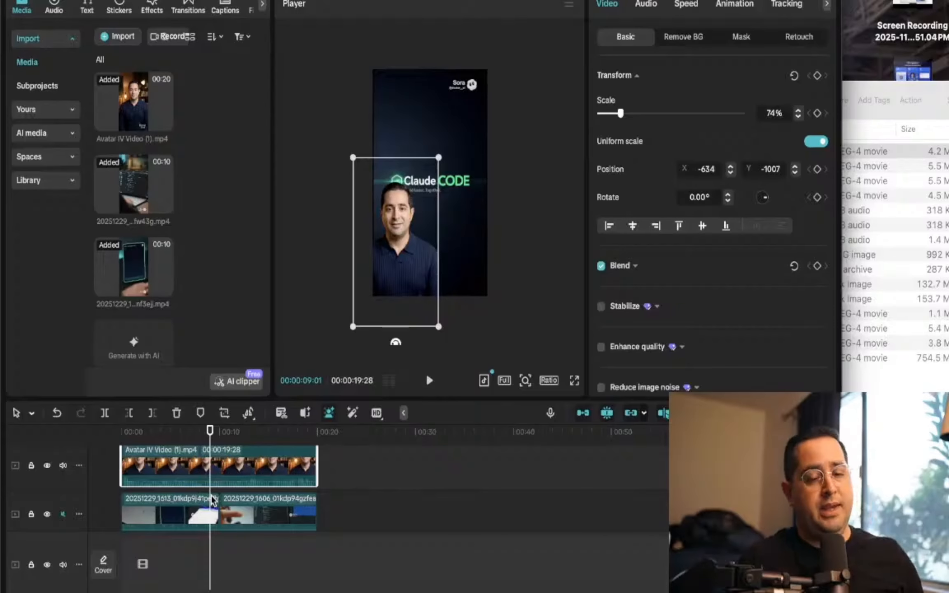
Open Kit in Chrome from the Alfred launcher.
key("alt+space")
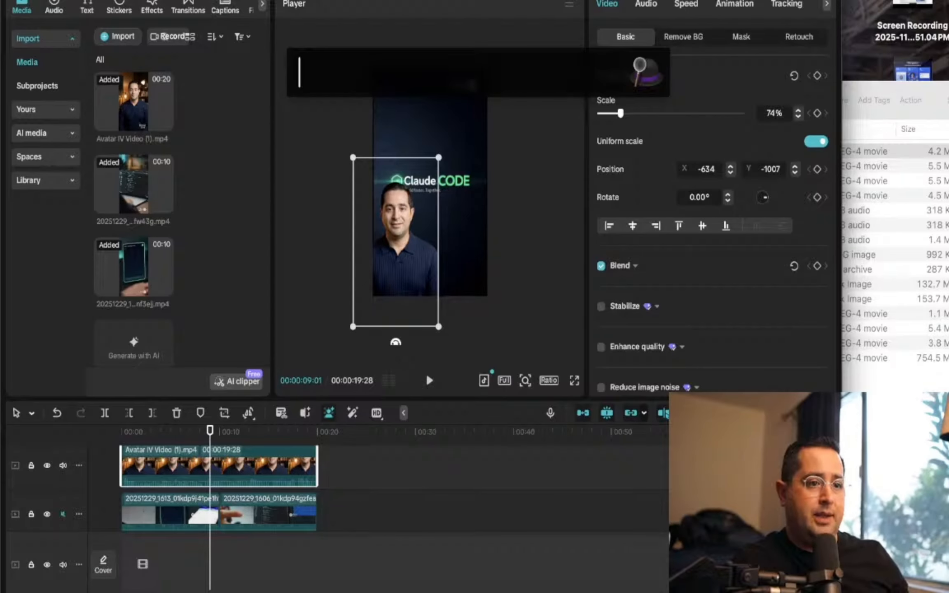
key("Escape")
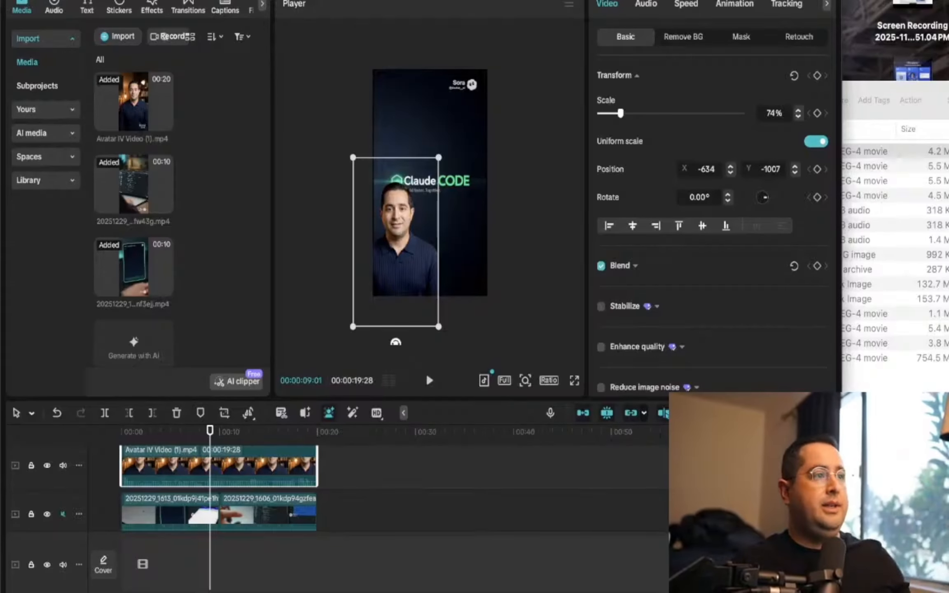
key("alt+space")
type("open")
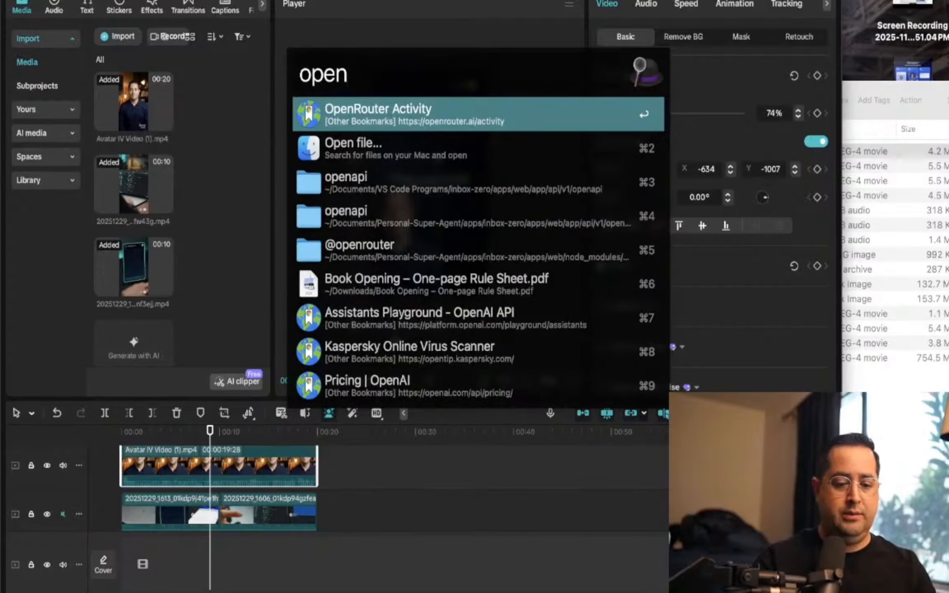
key("super+a")
type("kit")
key("Return")
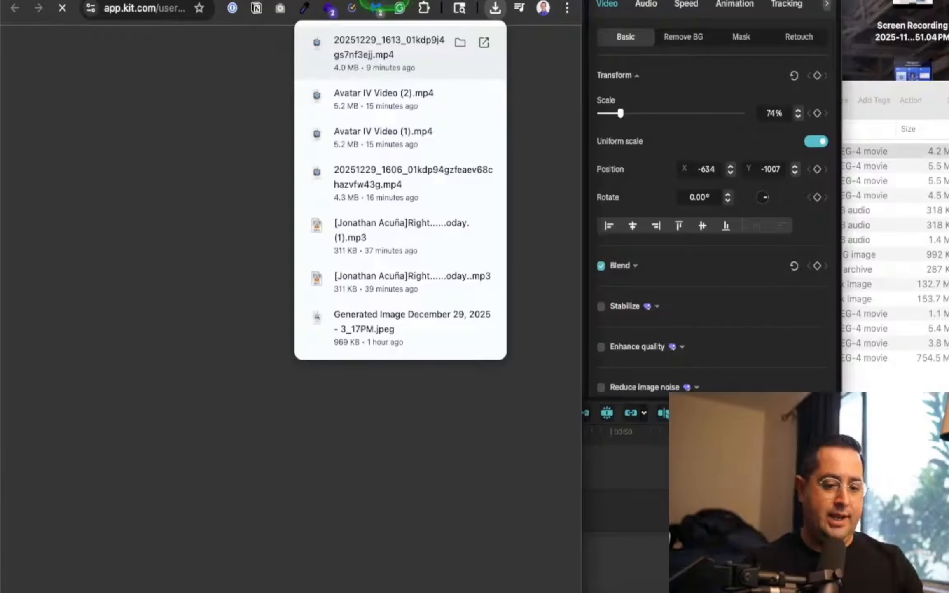
Google 'kie' in the browser, then switch to the n8n workflow.
key("super+l")
type("kie")
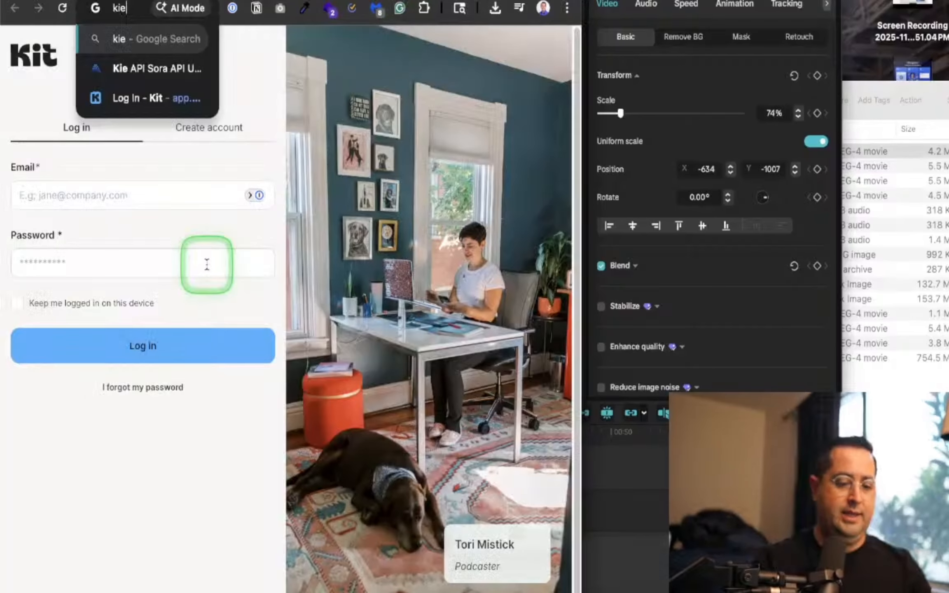
key("Return")
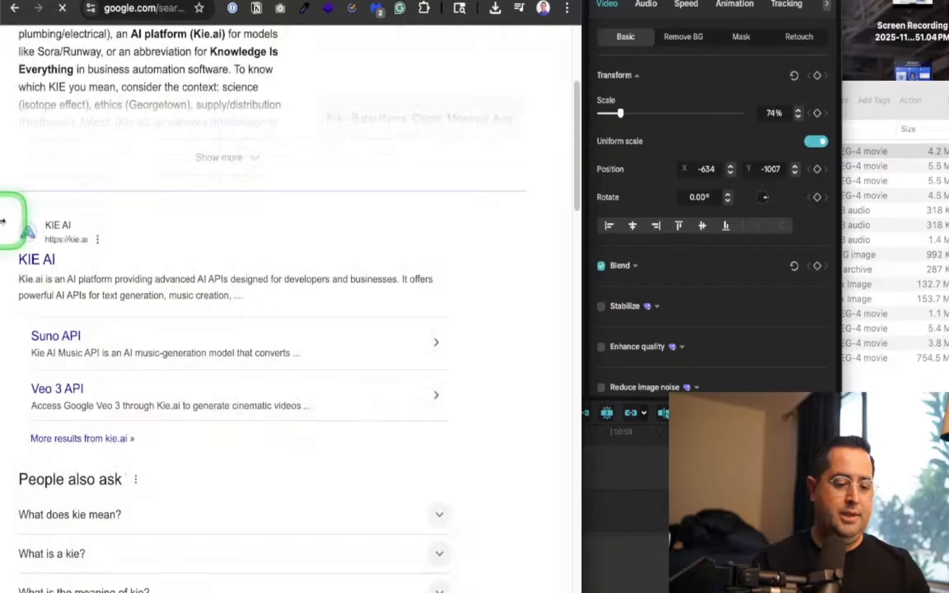
scroll(2, 221, "up", 5)
scroll(2, 221, "down", 3)
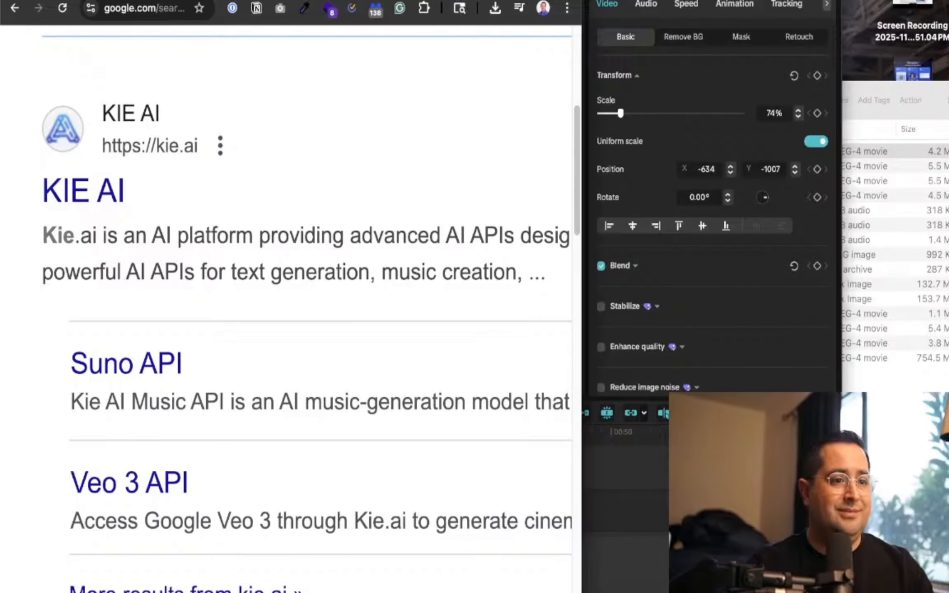
key("super+Tab")
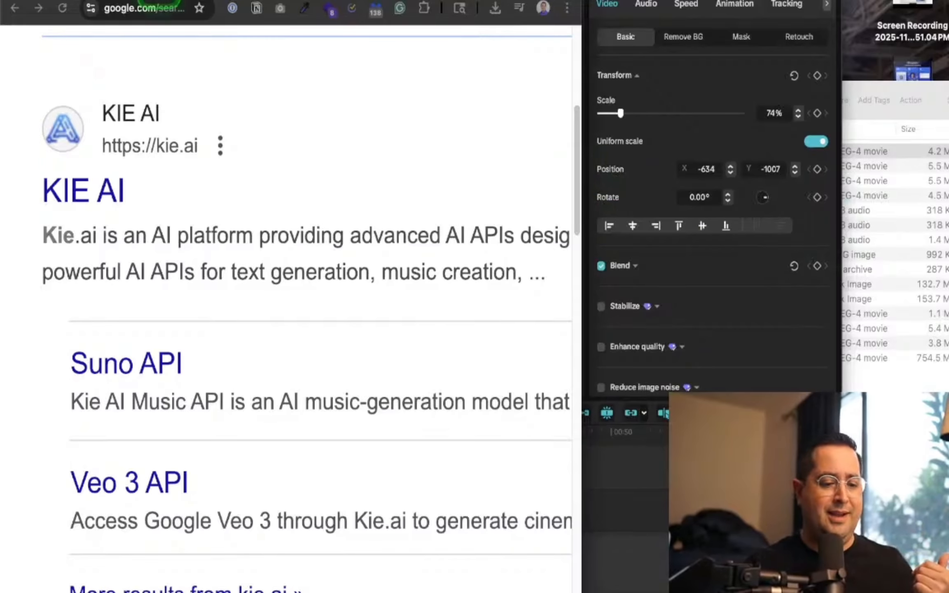
left_click(157, 0)
Go to the Genspark chat after briefly checking the January Class Schedule notes.
mouse_move(203, 237)
scroll(198, 243, "right", 1)
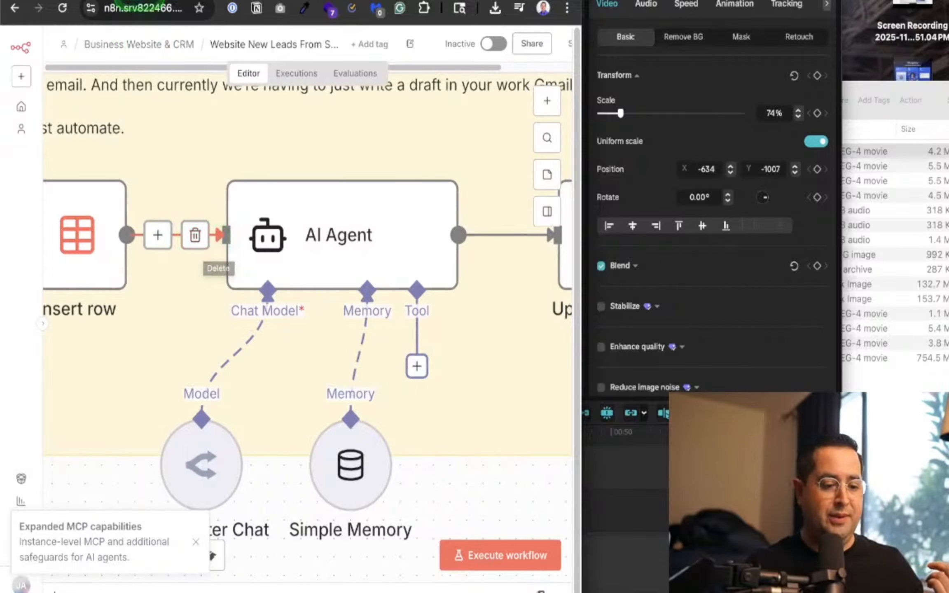
left_click(140, 1)
scroll(181, 214, "up", 8)
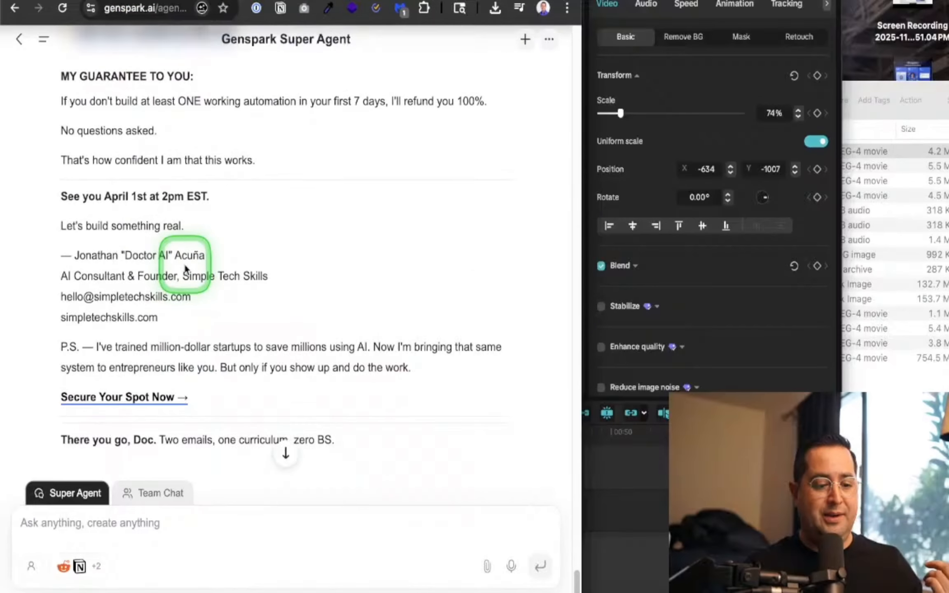
left_click(92, 1)
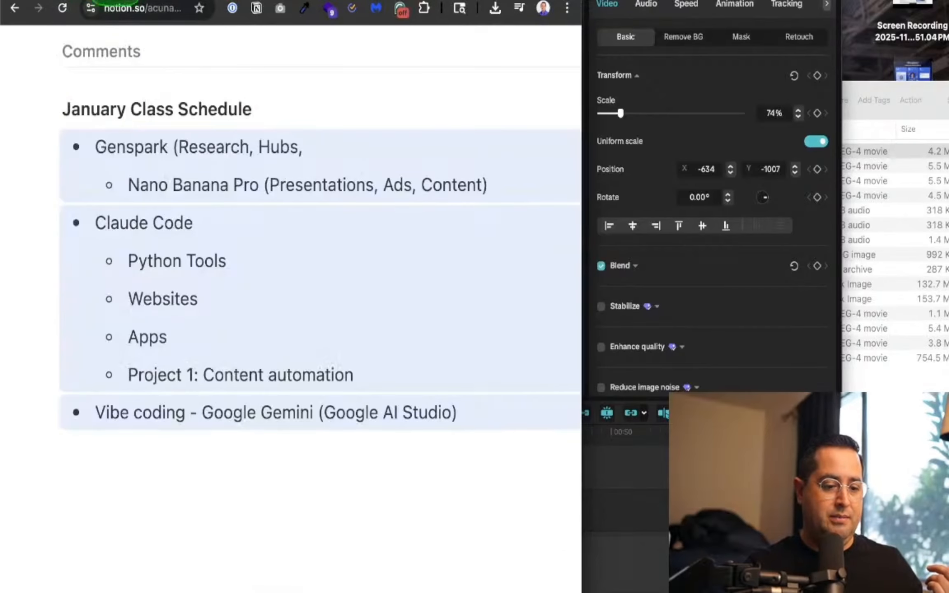
left_click(141, 1)
Enlarge the Genspark page text and scroll through curriculum weeks 1–4.
scroll(139, 218, "up", 20)
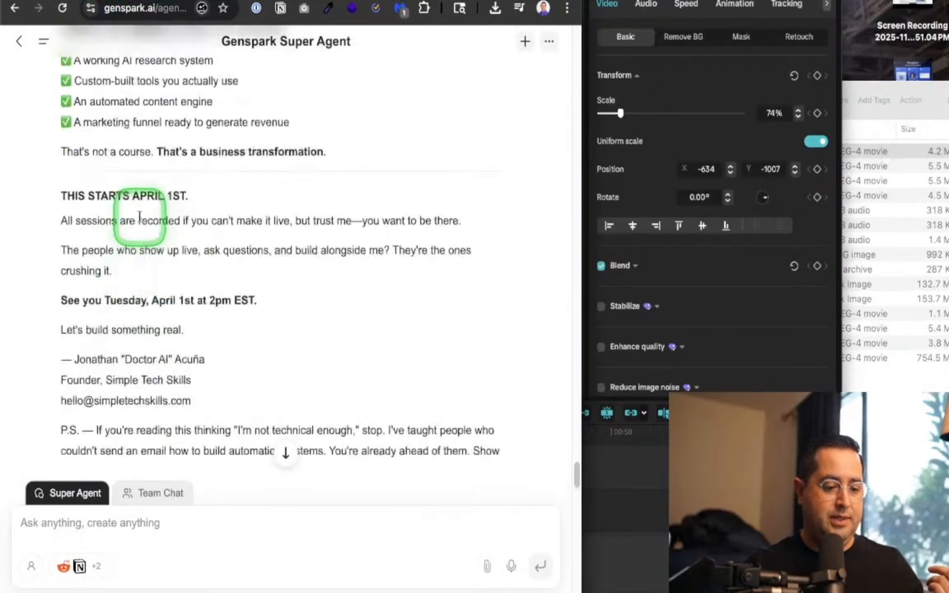
scroll(139, 216, "down", 6)
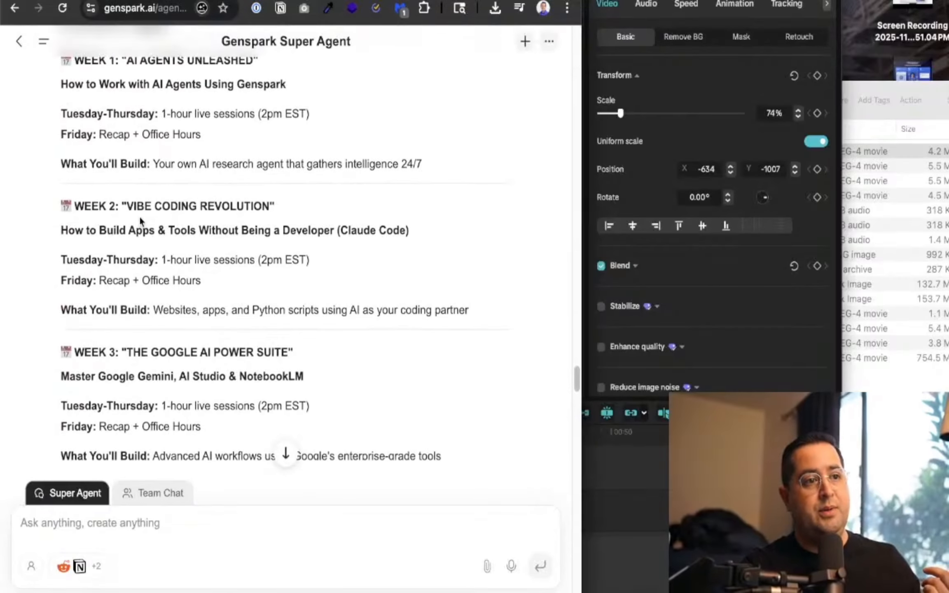
key("super+equal")
key("super+equal")
key("super+equal")
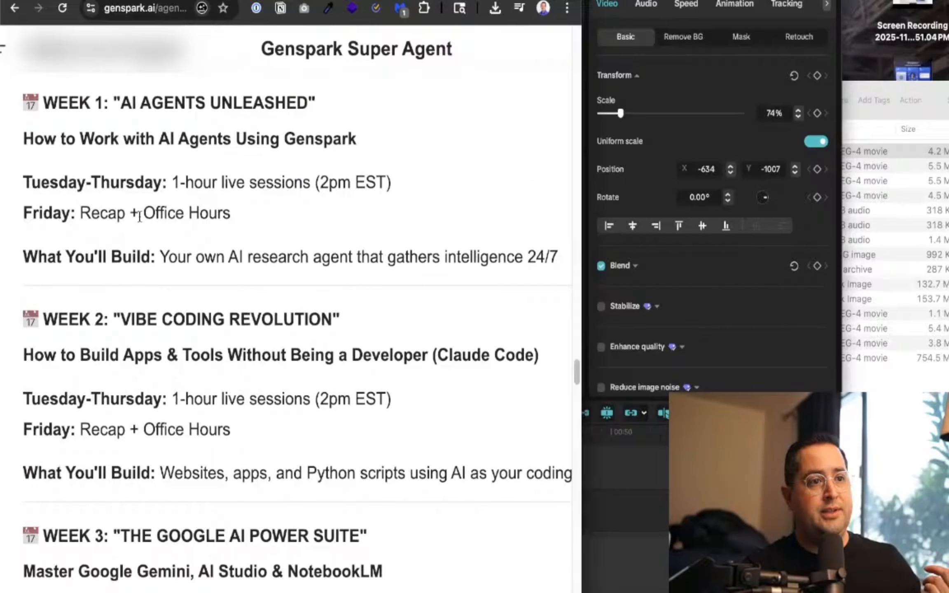
scroll(389, 230, "down", 2)
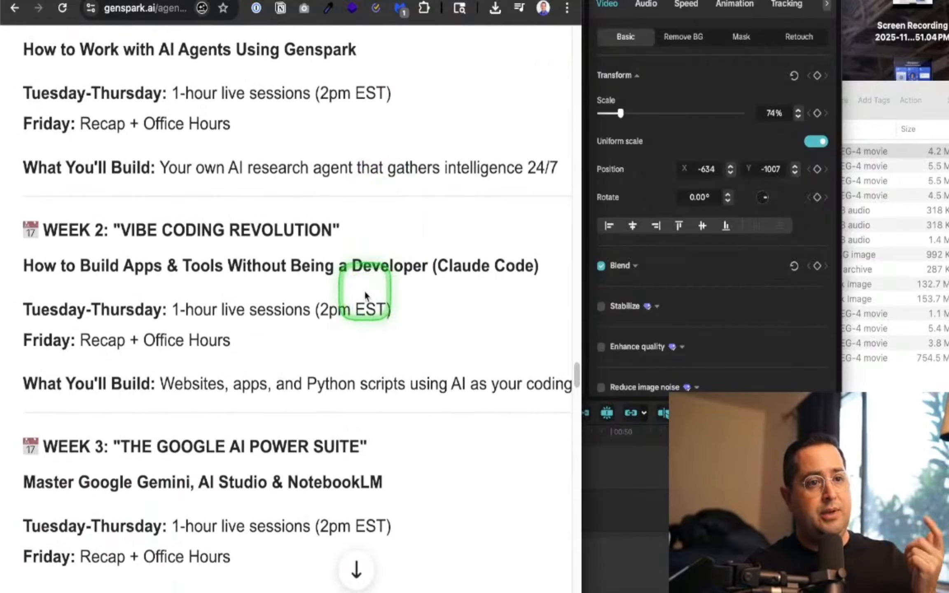
scroll(412, 283, "right", 2)
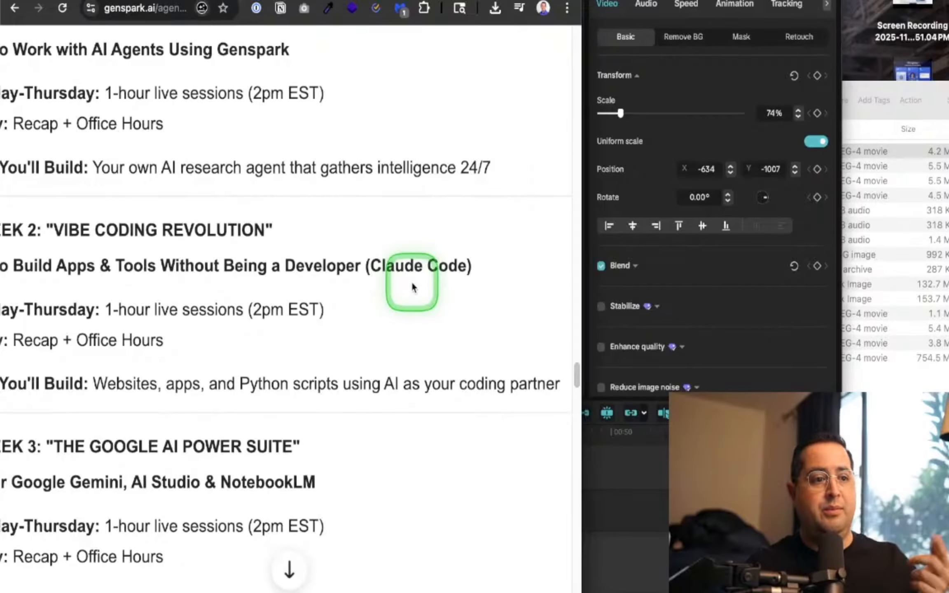
scroll(412, 286, "down", 8)
scroll(412, 286, "left", 1)
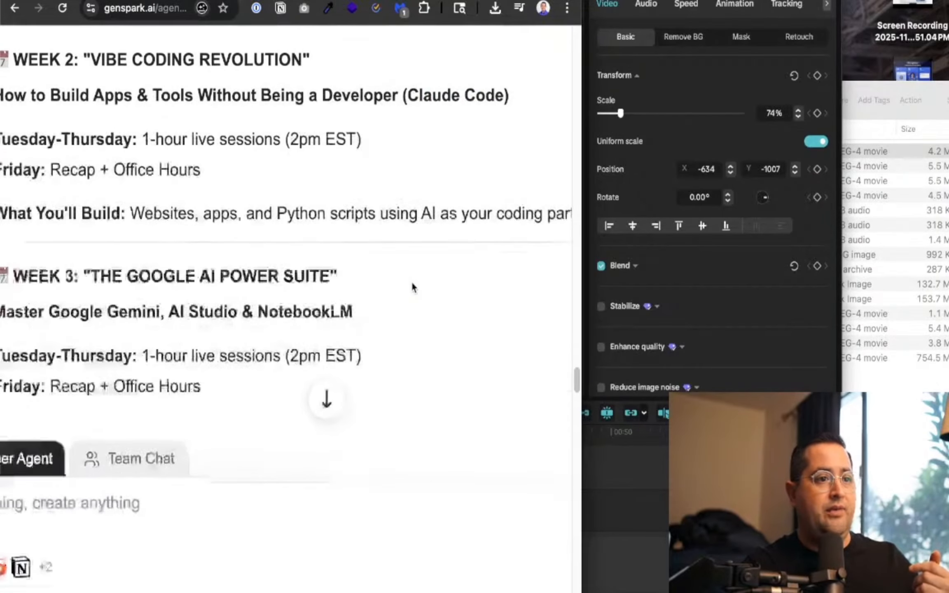
scroll(411, 284, "left", 2)
scroll(411, 284, "down", 2)
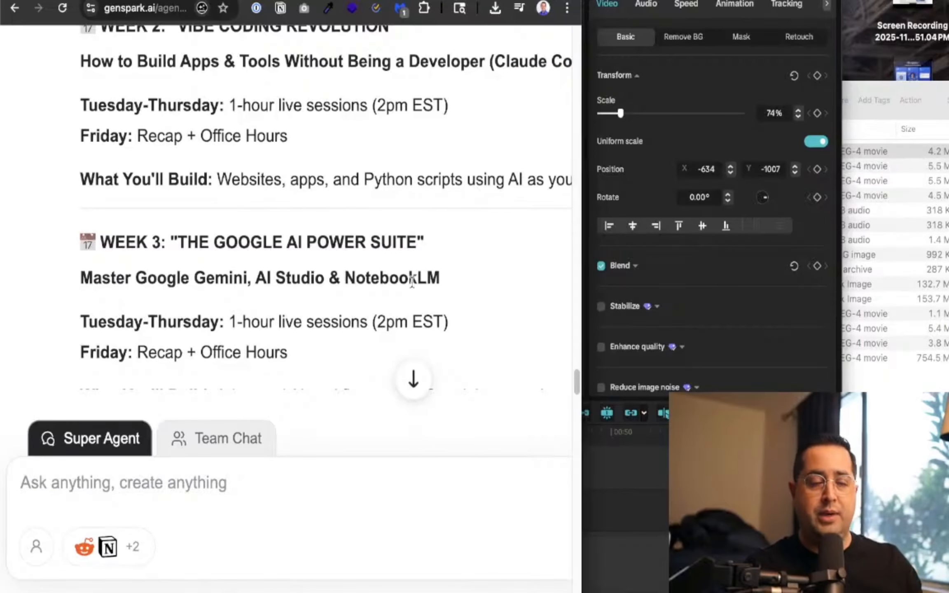
scroll(411, 281, "down", 13)
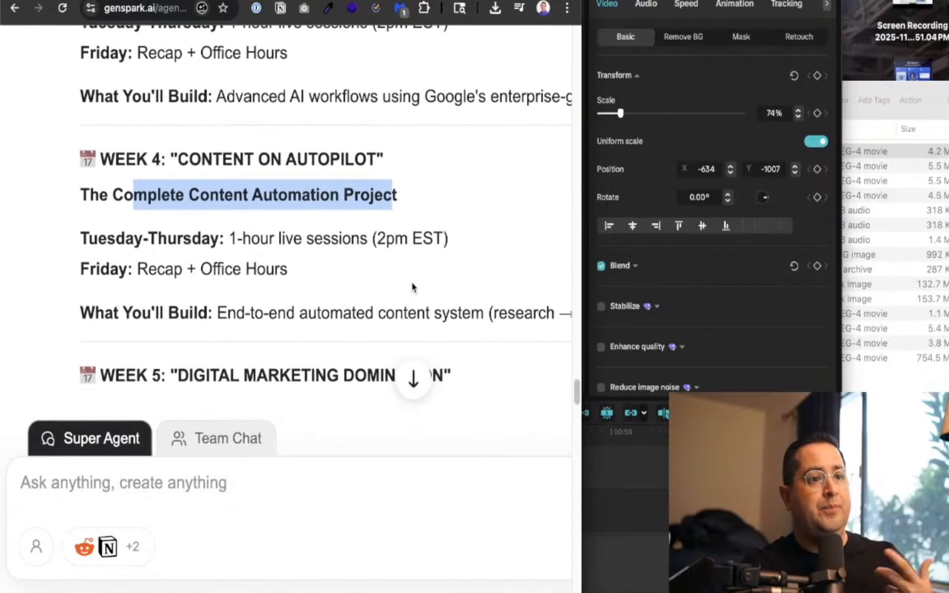
scroll(411, 283, "right", 3)
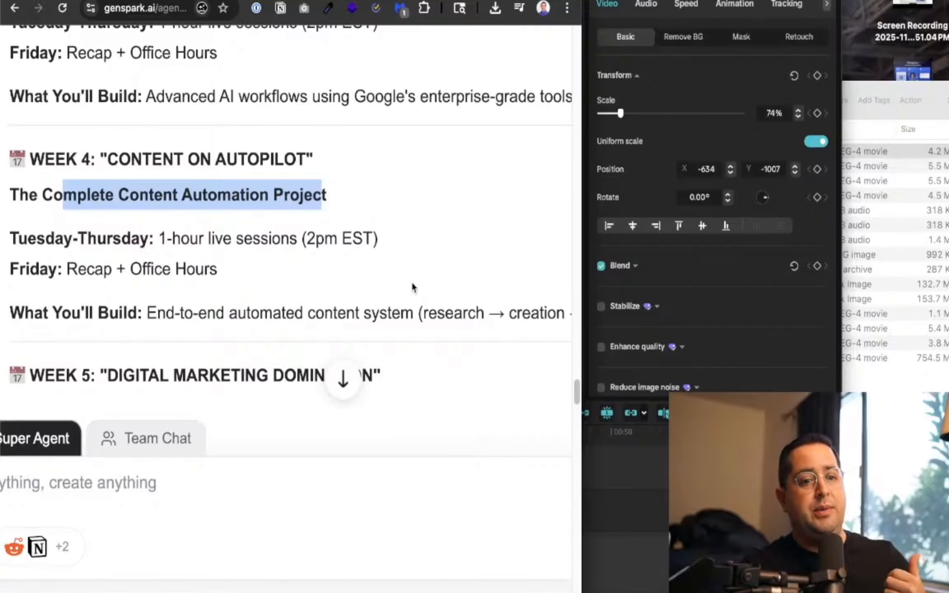
scroll(412, 284, "left", 1)
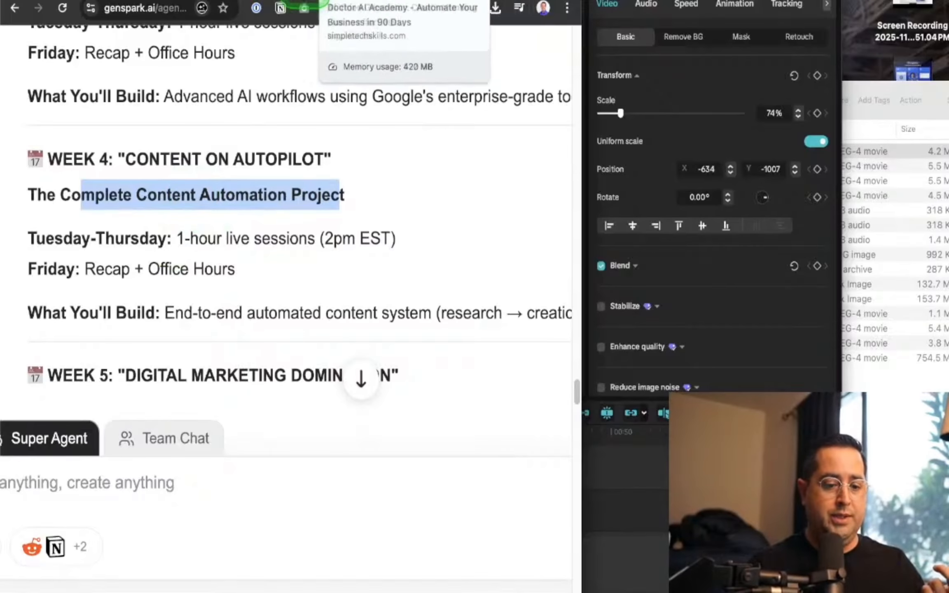
Close the HeyGen avatar video download dialog and return to the CapCut project.
left_click(264, 1)
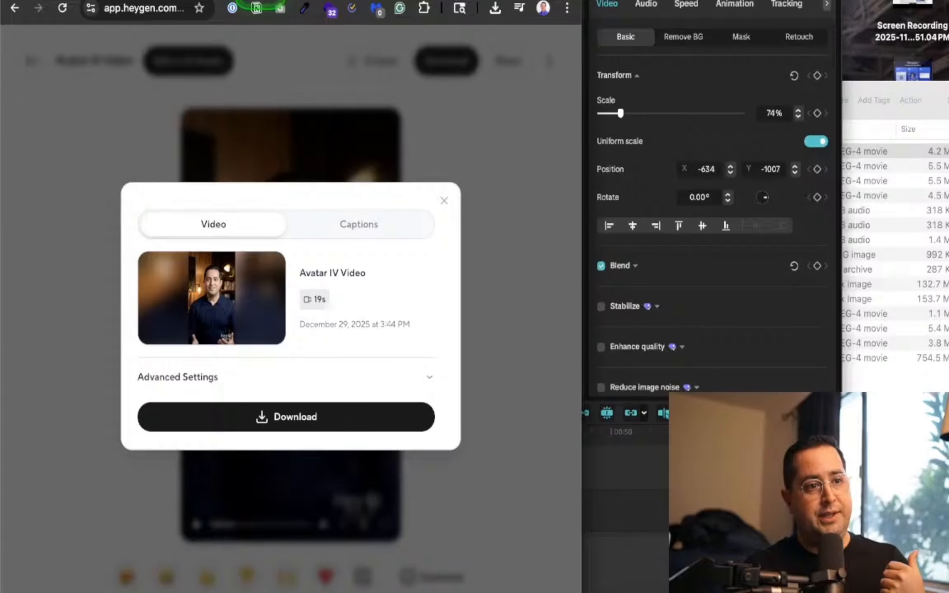
left_click(443, 201)
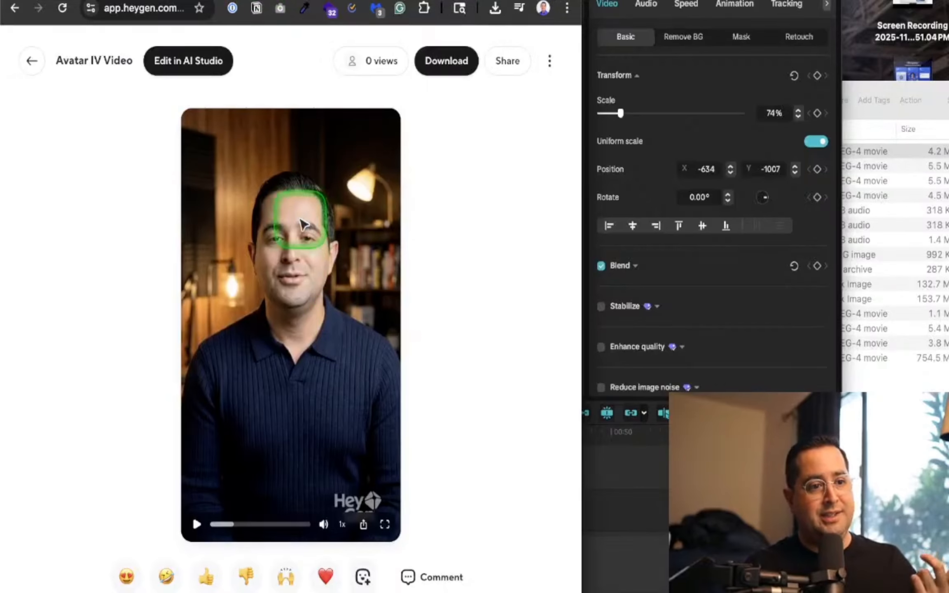
left_click(646, 490)
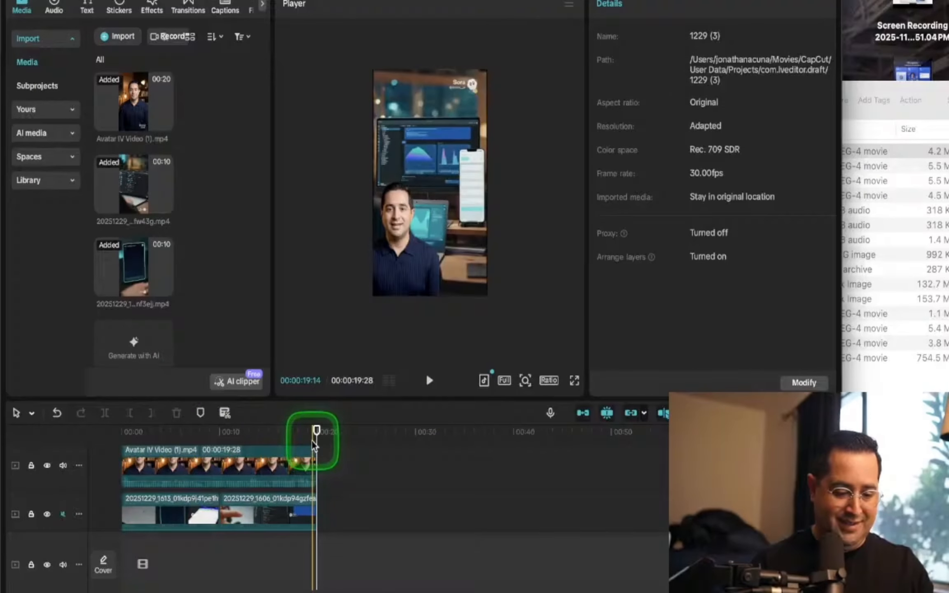
left_click(120, 432)
key("space")
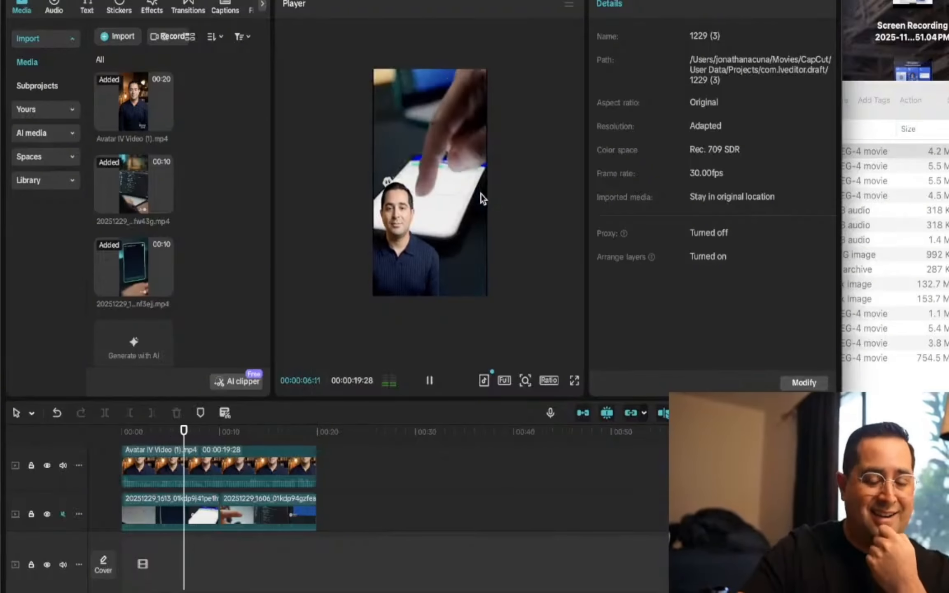
left_click(577, 382)
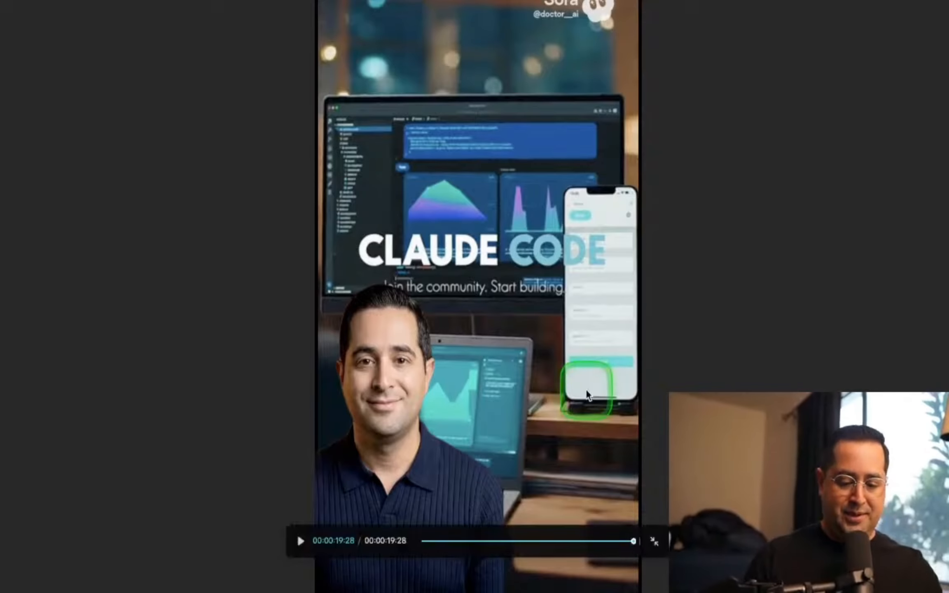
key("Escape")
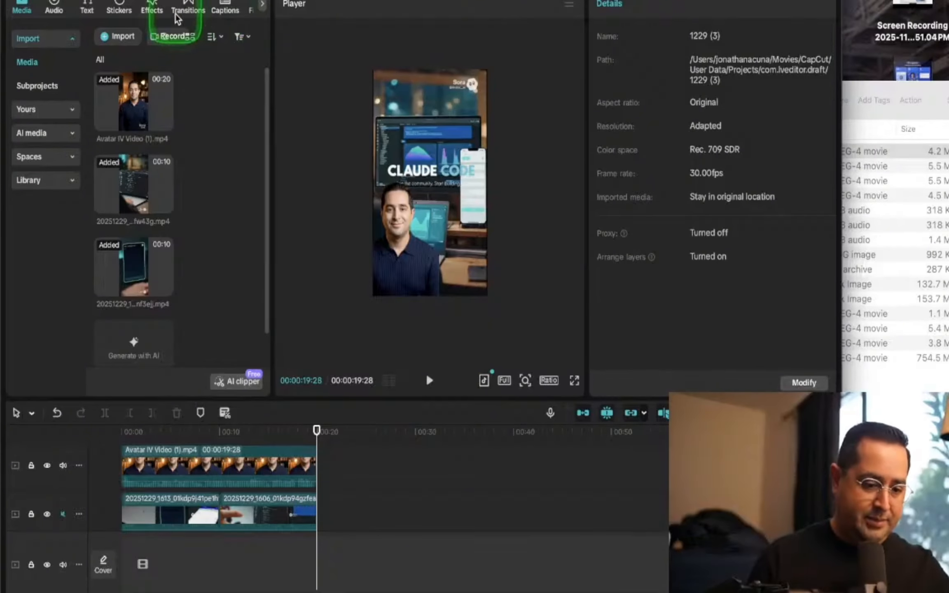
Browse CapCut's transitions, AI packaging captions and saved text presets.
left_click(187, 9)
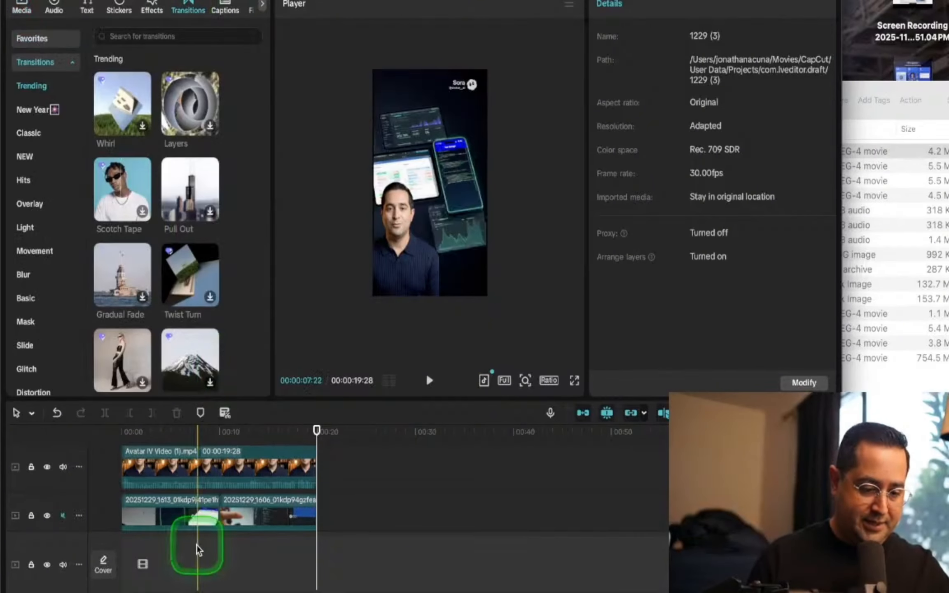
left_click(96, 8)
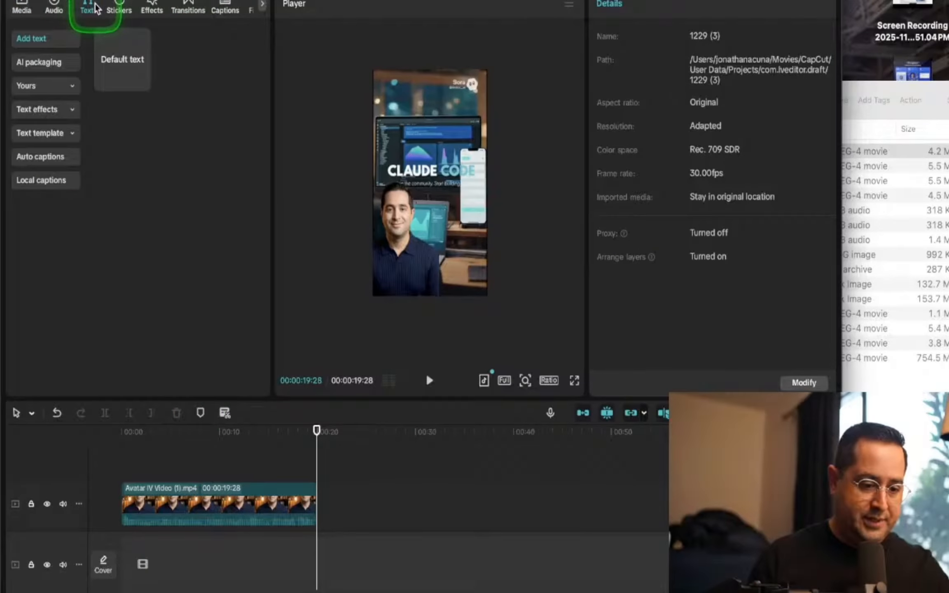
left_click(41, 63)
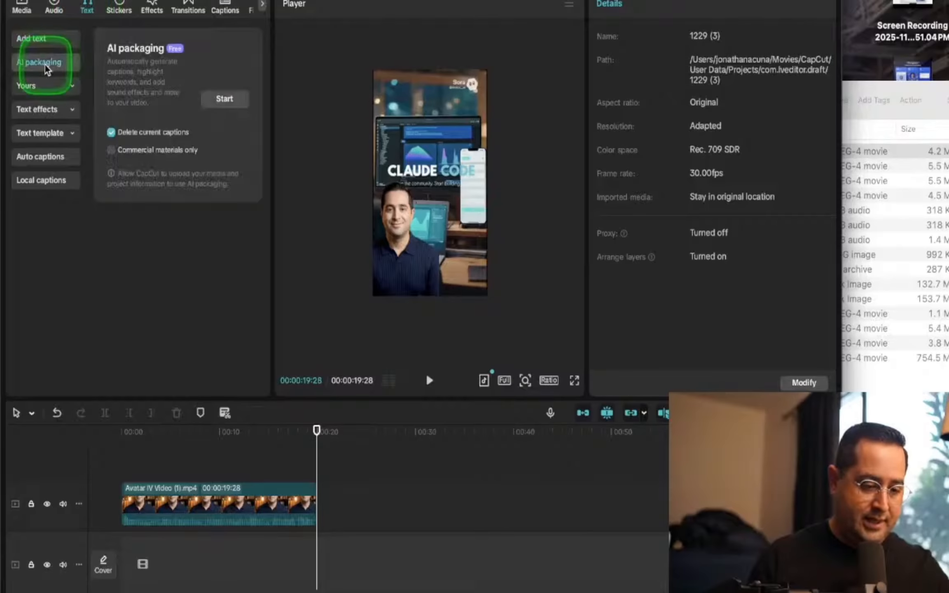
left_click(41, 85)
left_click(44, 138)
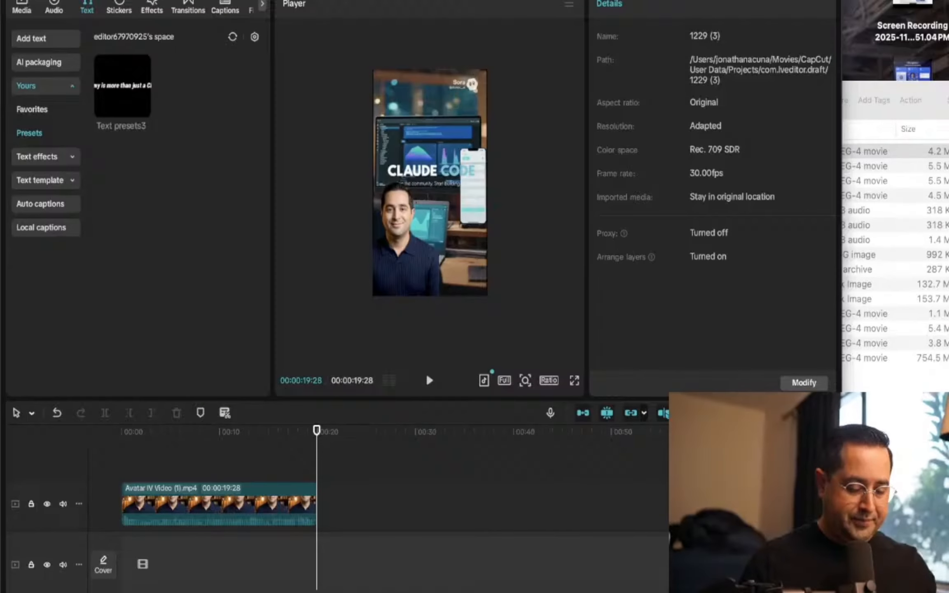
Recopy the academy link from clipboard history filtered by 'aca', then return to the live stream.
key("super+shift+v")
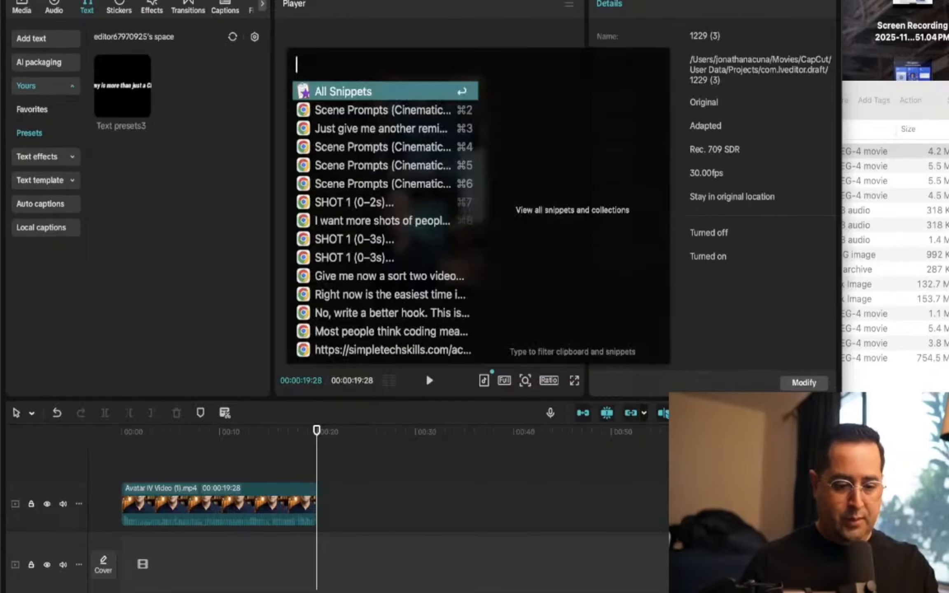
key("Down")
key("Down")
key("Down")
type("aca")
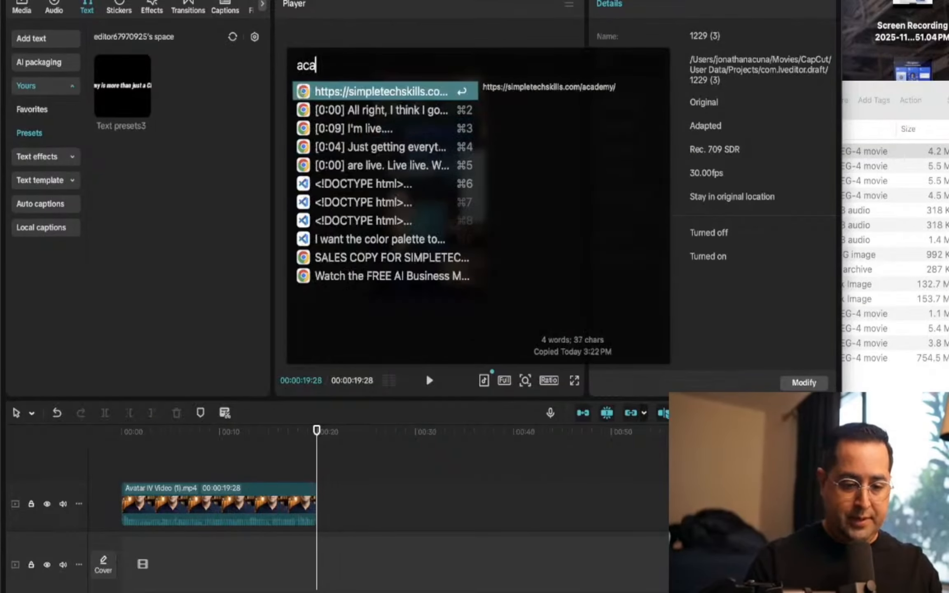
key("Return")
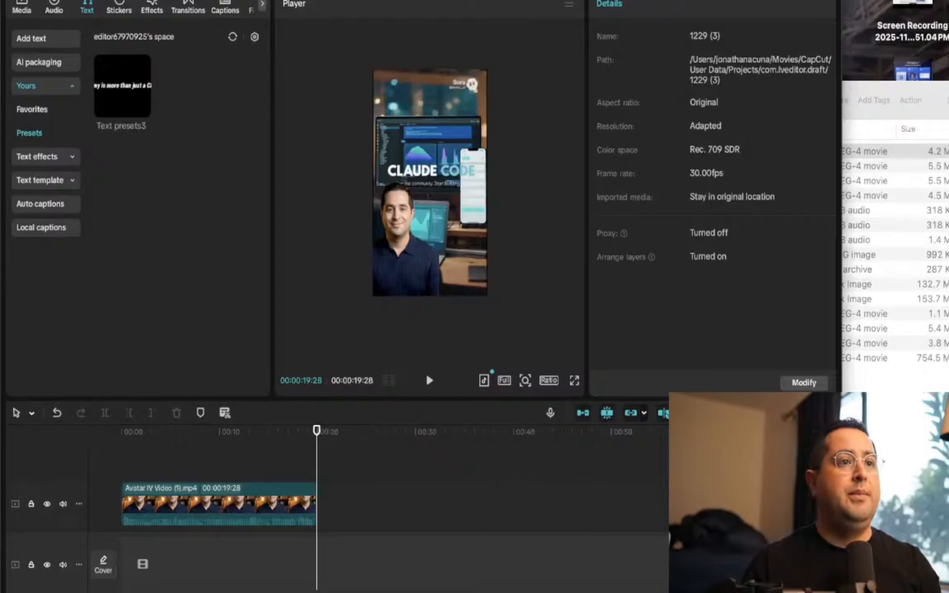
key("super+Tab")
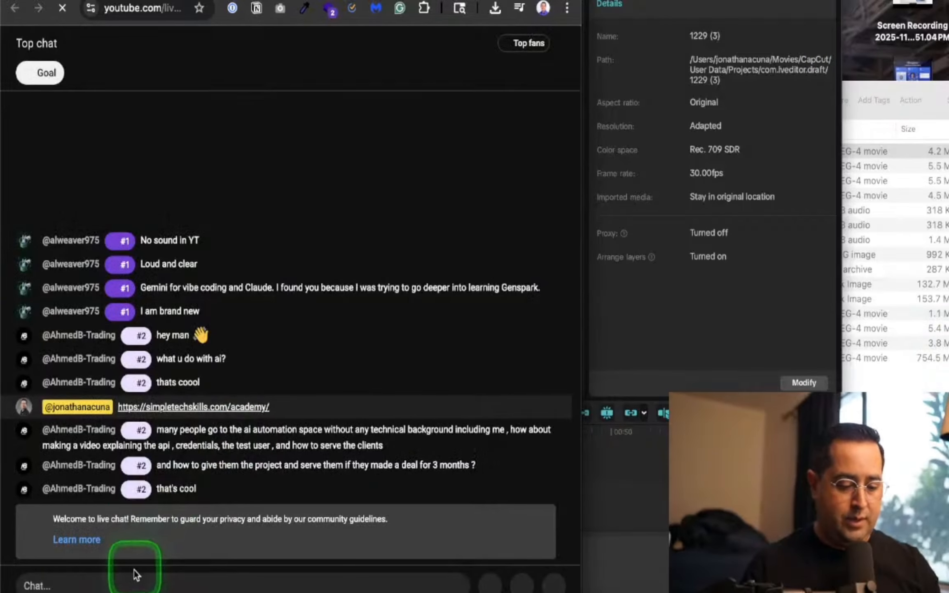
Send the academy link in the YouTube live chat, then glance at the Google results.
type("https://simpletechskills.com/academy/")
key("Return")
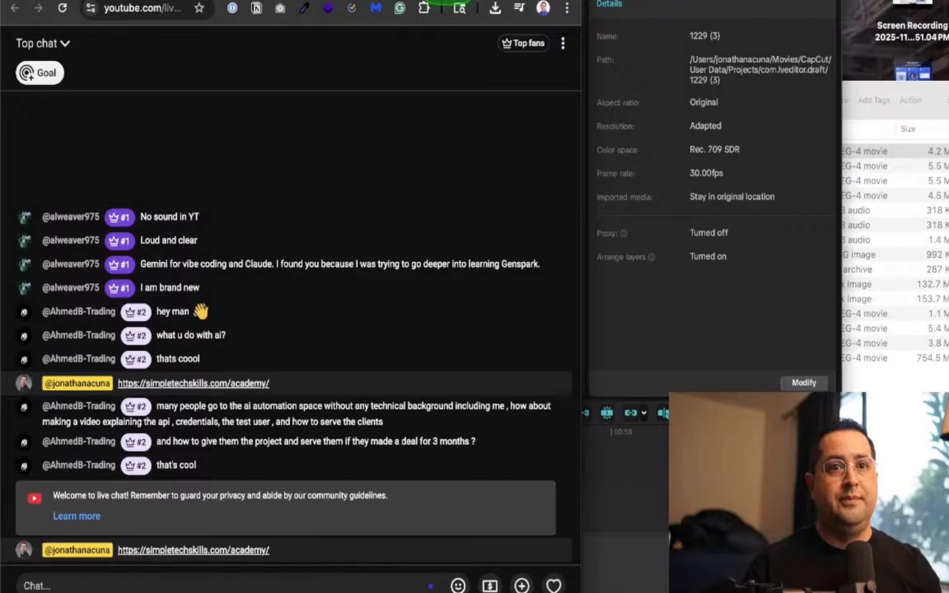
left_click(456, 0)
scroll(278, 394, "down", 3)
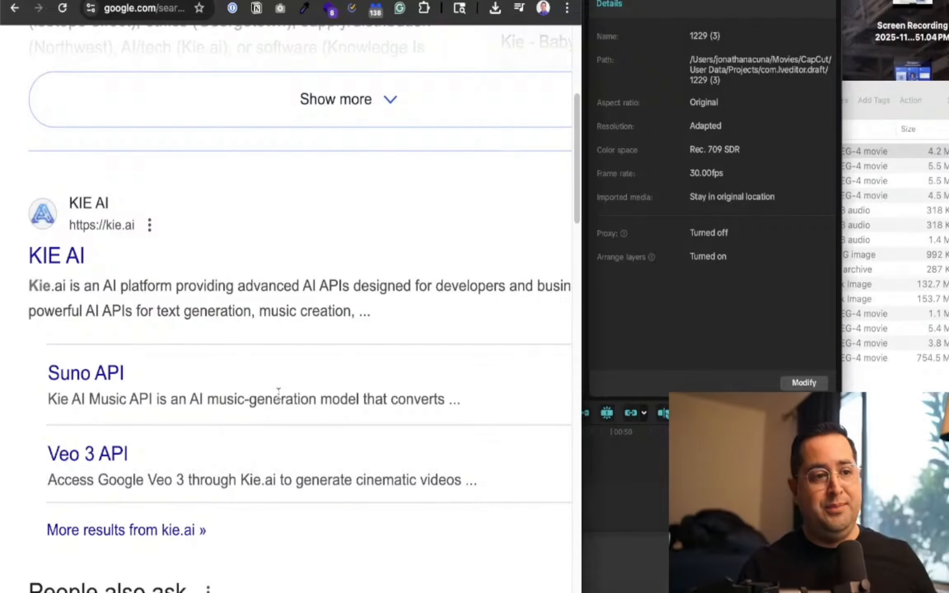
key("super+w")
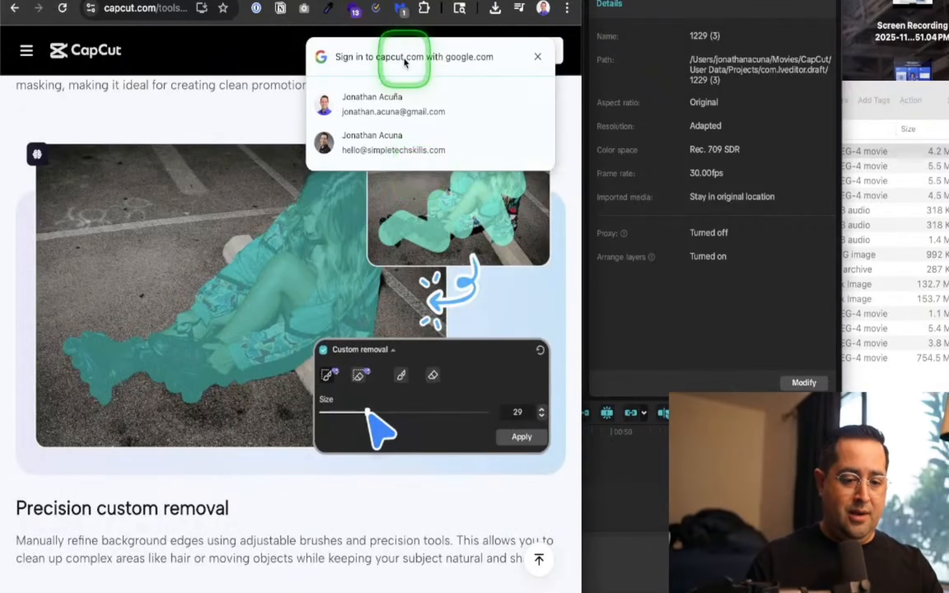
Look over the Doctor AI Academy, Higgsfield and Genspark pages, then return to CapCut.
left_click(349, 0)
scroll(329, 386, "up", 4)
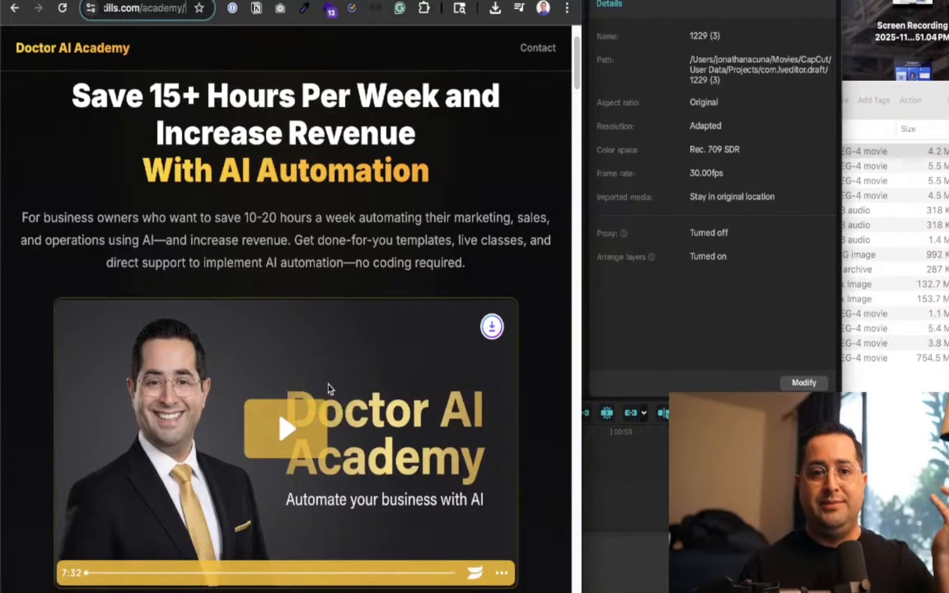
left_click(257, 243)
left_click(221, 1)
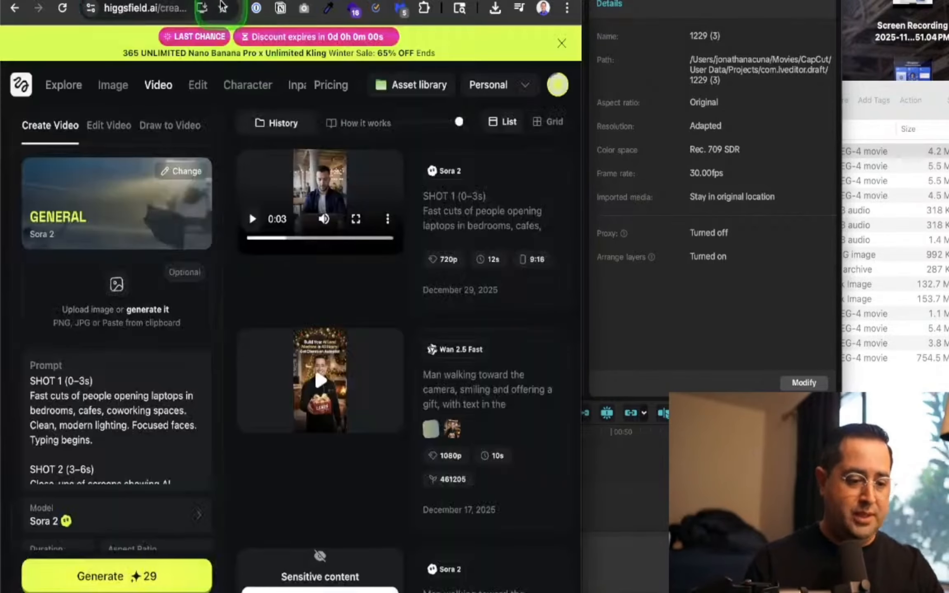
left_click(149, 1)
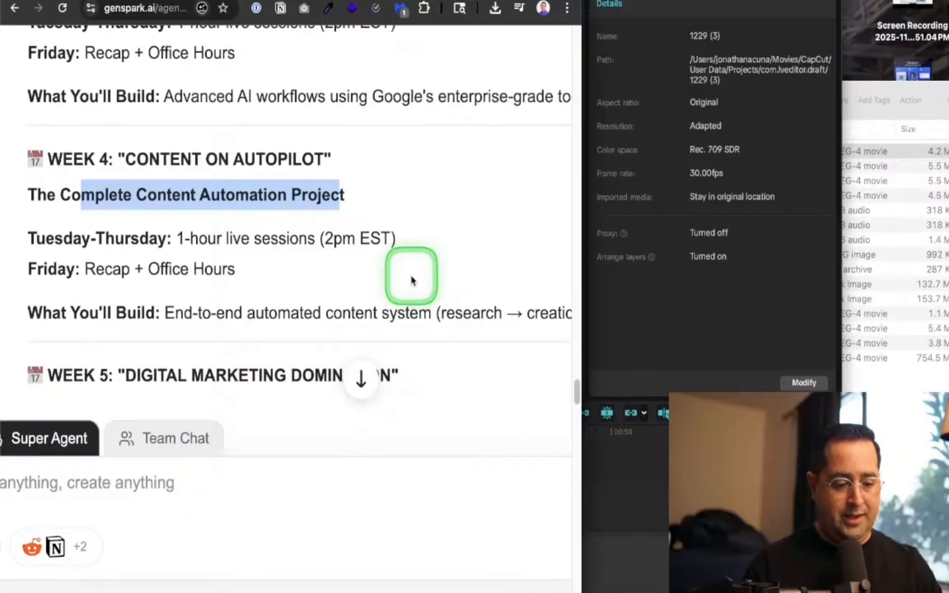
scroll(410, 275, "down", 2)
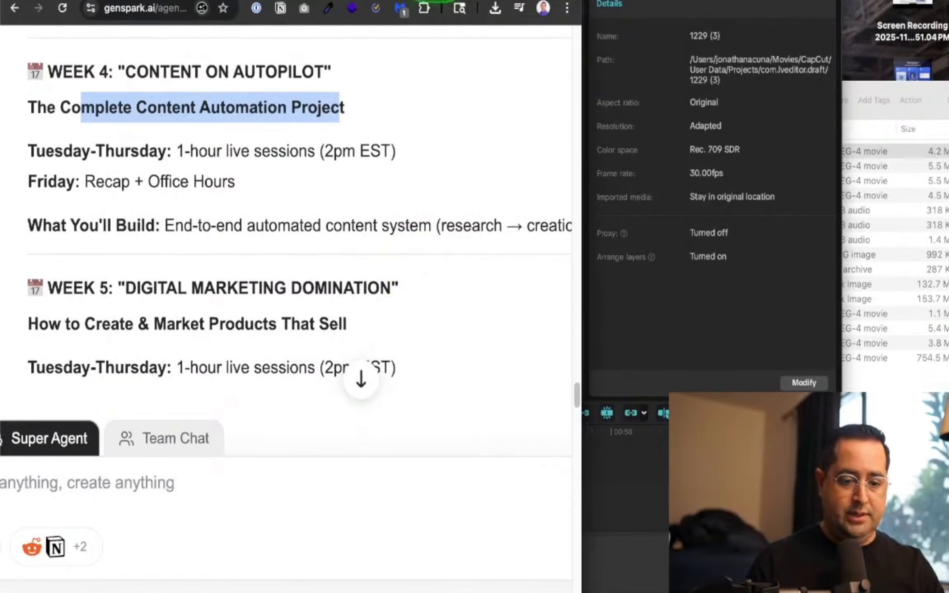
left_click(672, 530)
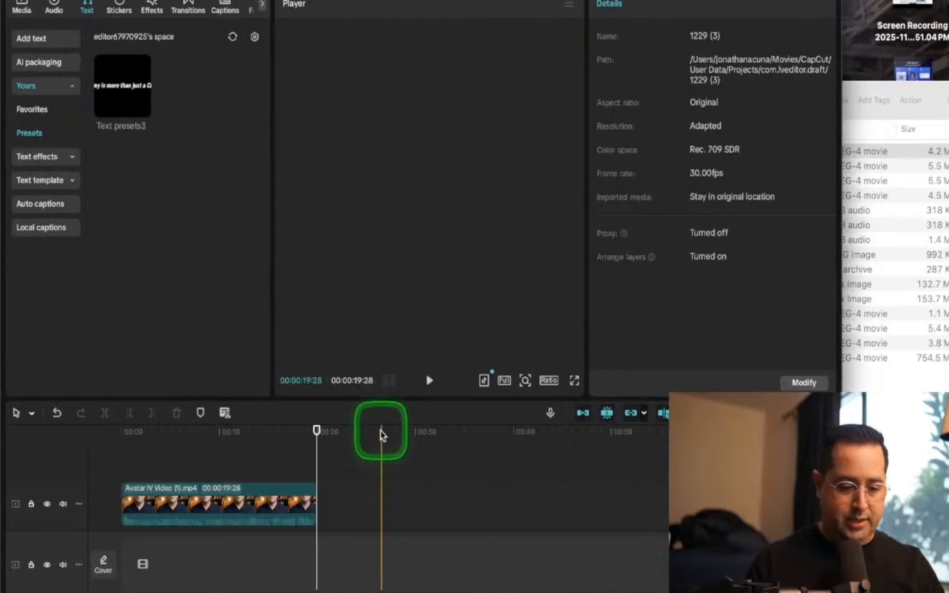
Generate speech captions with the green-highlight template from the Classic caption templates.
left_click(218, 8)
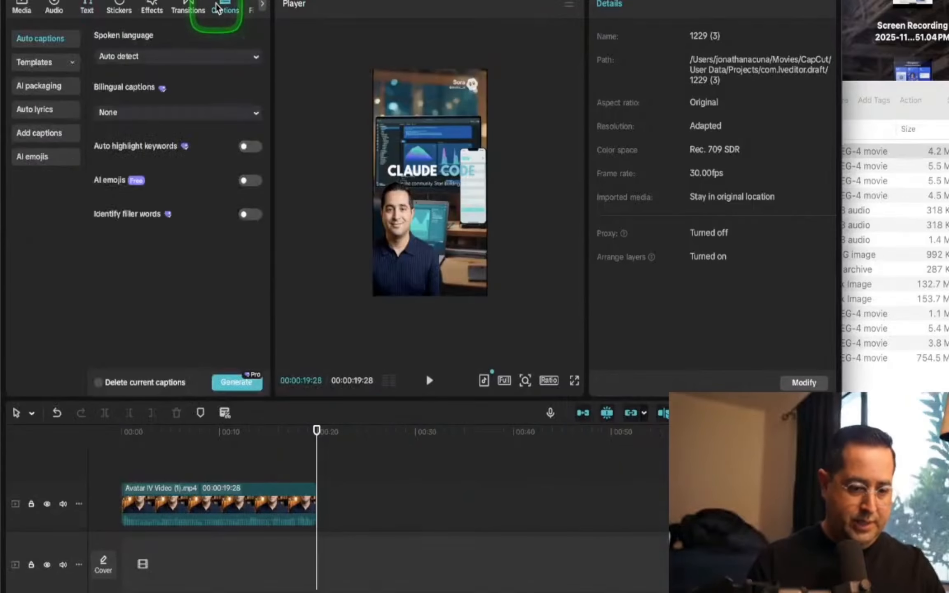
left_click(41, 61)
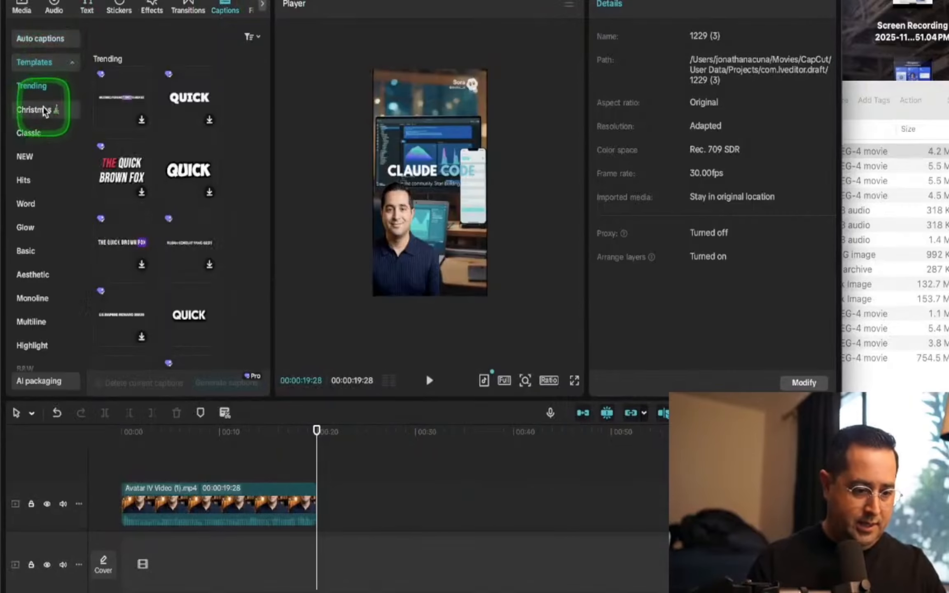
left_click(40, 132)
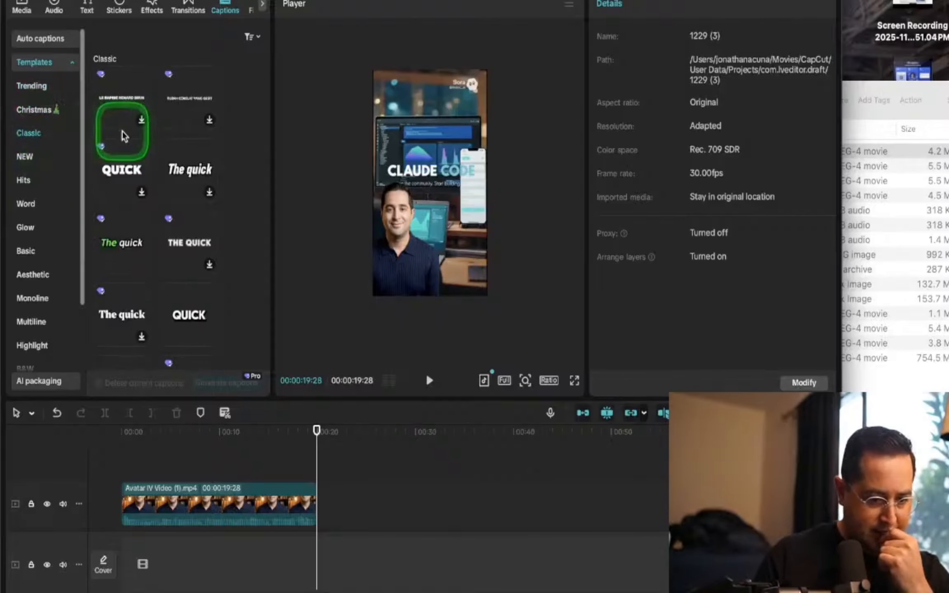
left_click(123, 240)
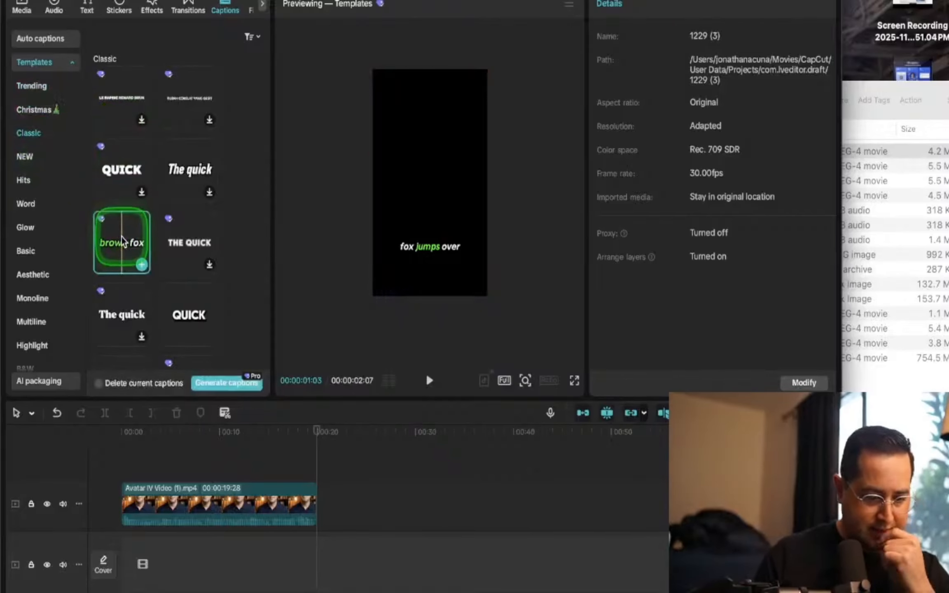
left_click(213, 383)
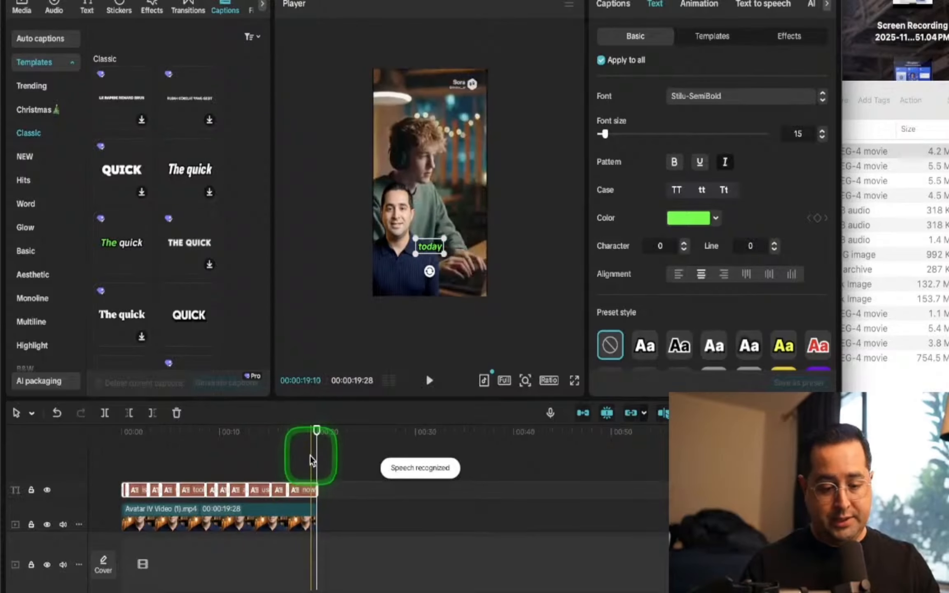
Raise the 'today' caption slightly and change the caption colour from green to deep yellow.
left_click(427, 244)
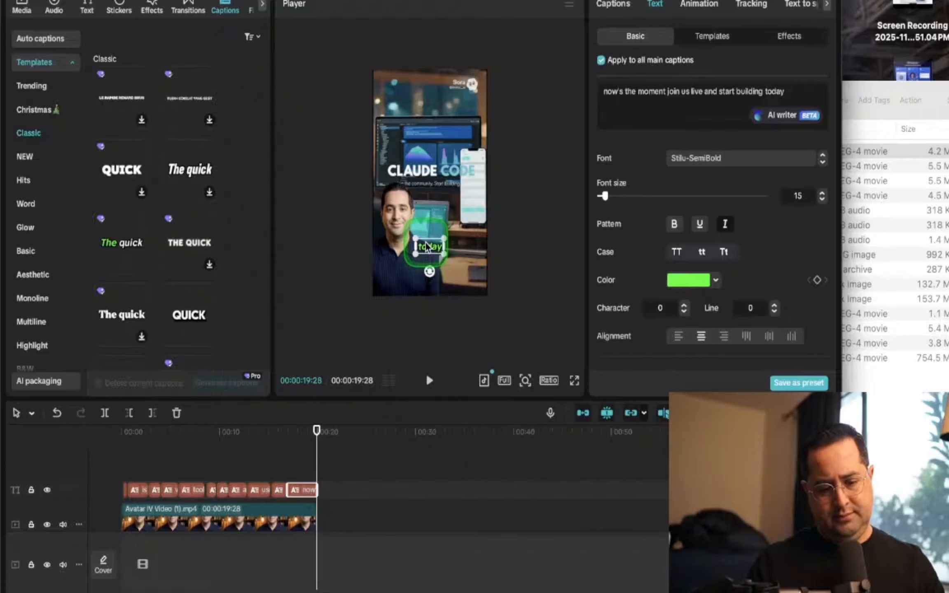
left_click_drag(425, 249, 425, 242)
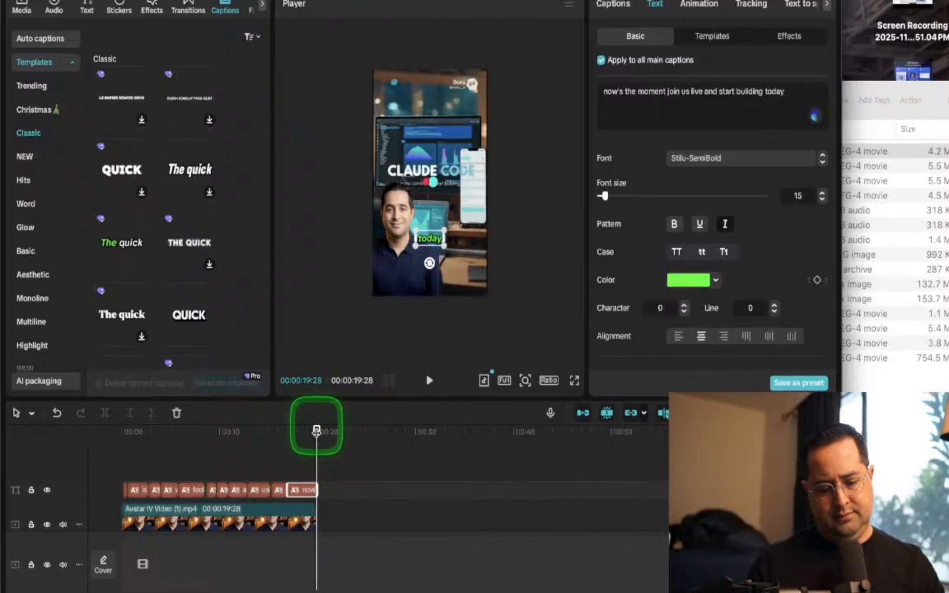
left_click(688, 282)
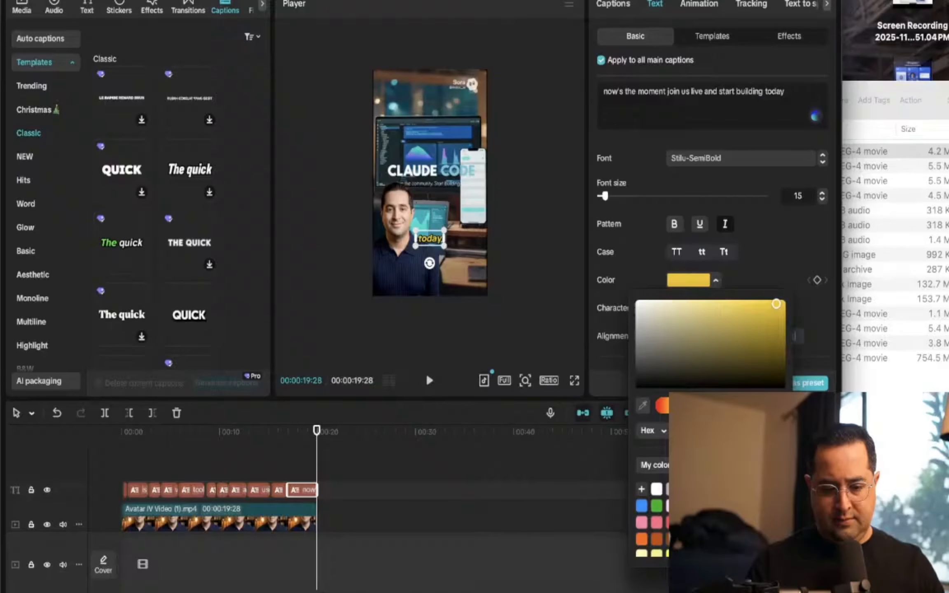
left_click(656, 556)
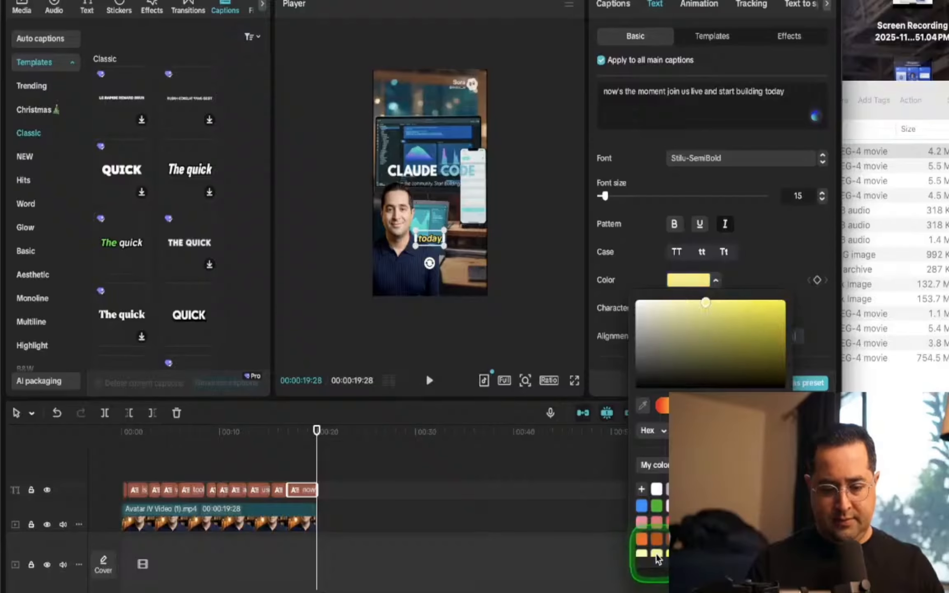
left_click(775, 304)
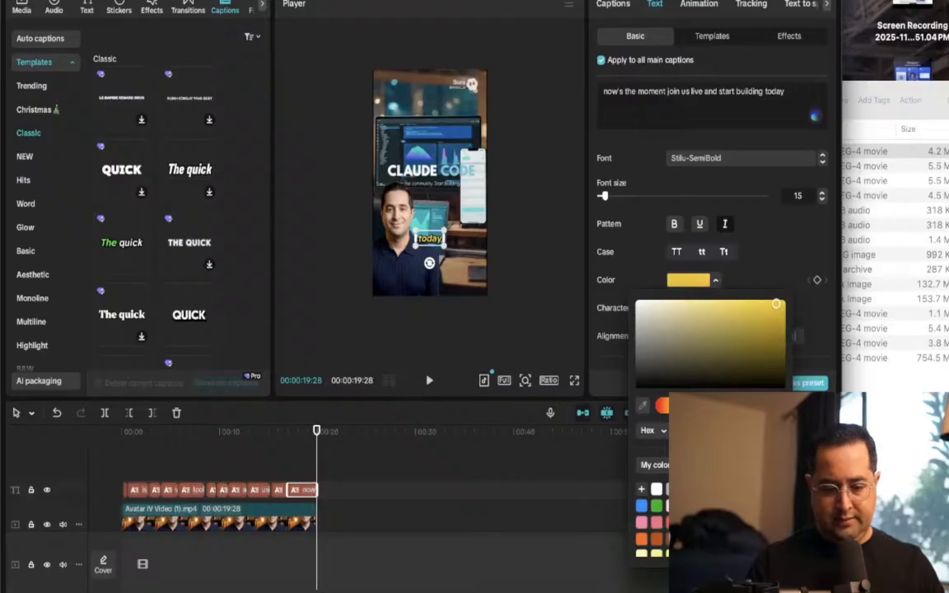
Play the video from the start to review the generated captions.
left_click_drag(316, 432, 40, 447)
key("space")
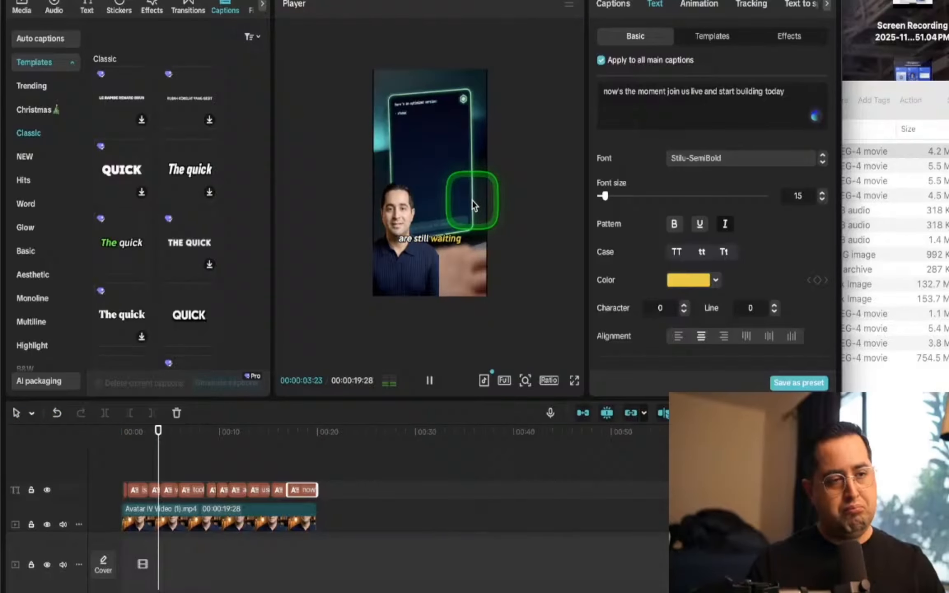
key("space")
key("space")
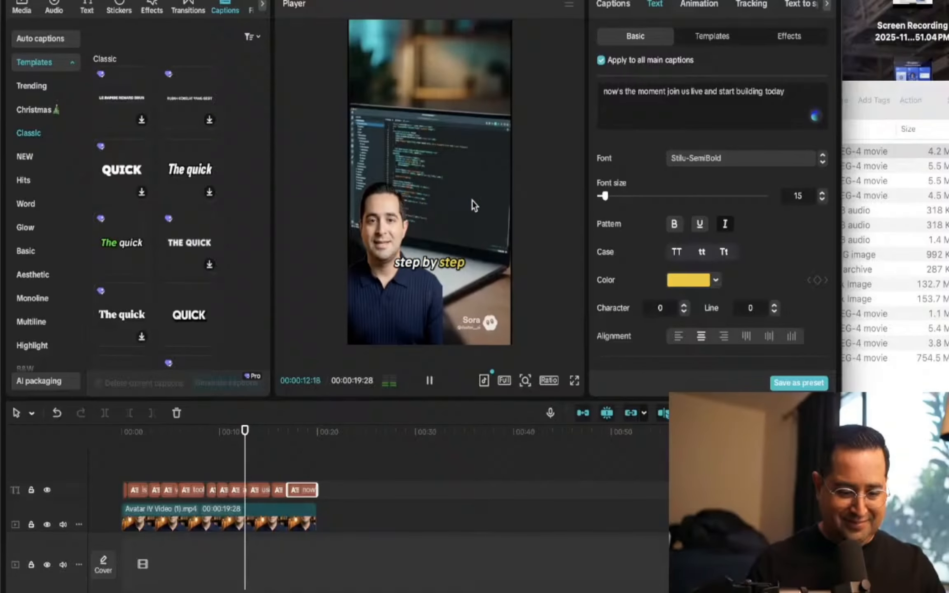
key("space")
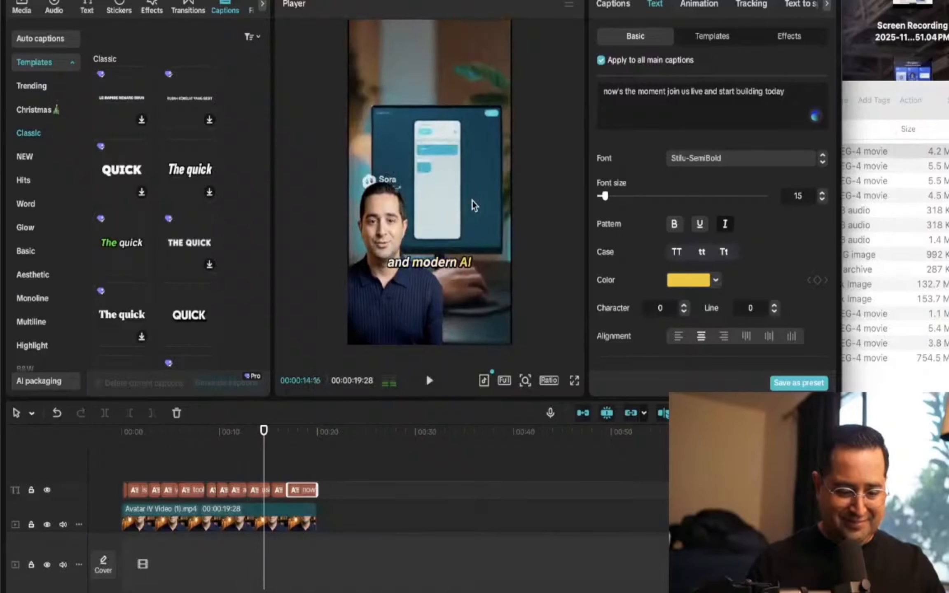
scroll(248, 441, "up", 5)
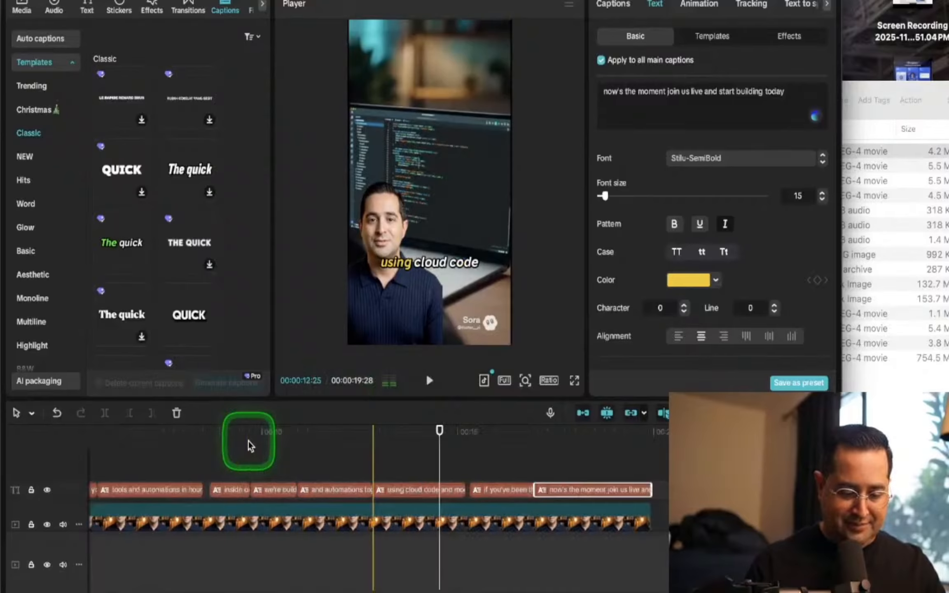
left_click(418, 458)
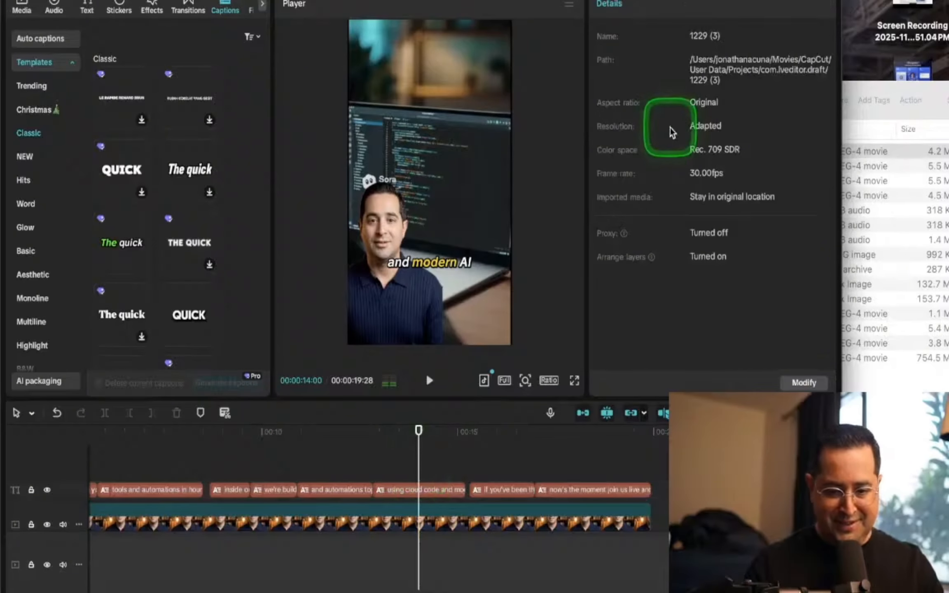
Add the missing 'e' so the caption reads 'with claude code you can build real apps'.
left_click(422, 495)
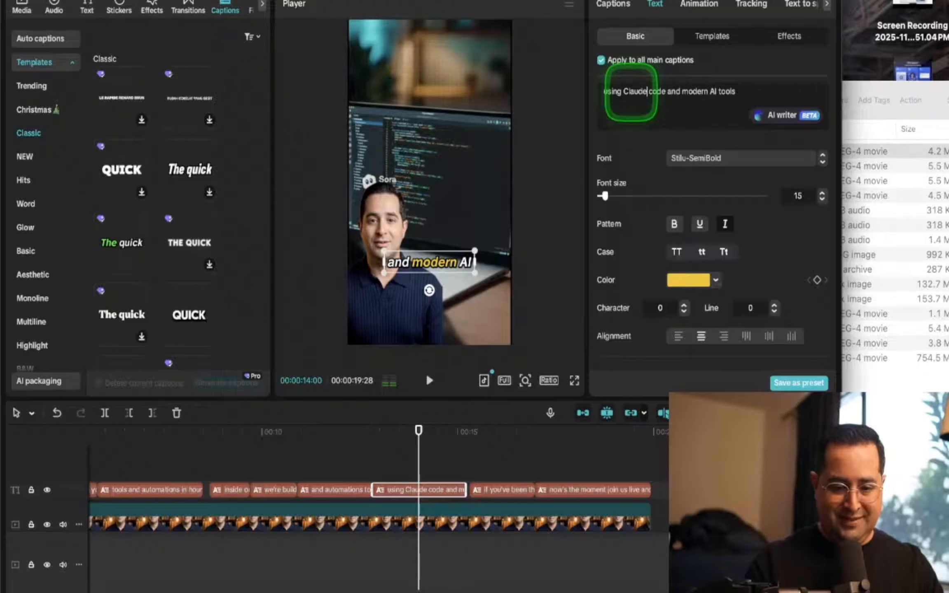
scroll(250, 459, "left", 5)
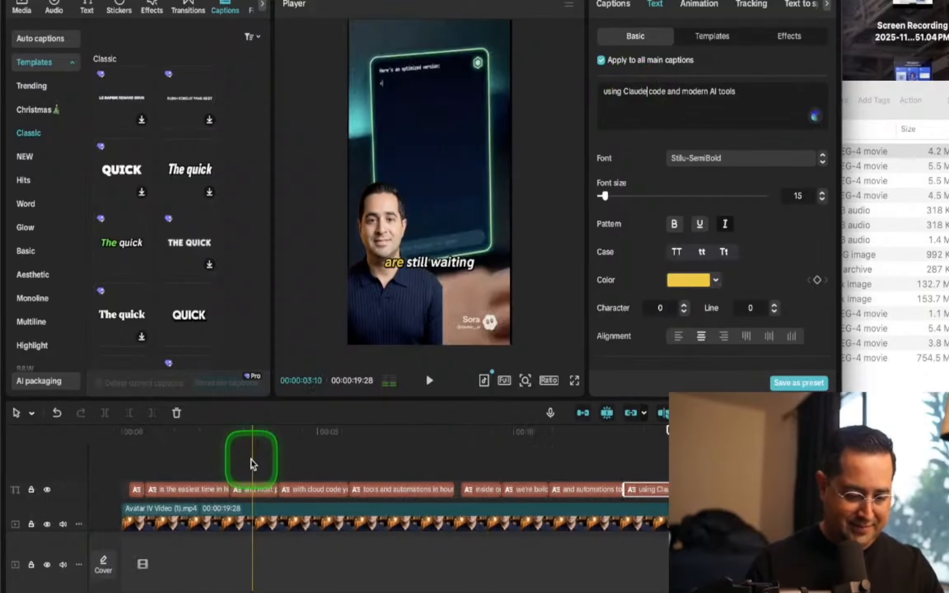
left_click(315, 478)
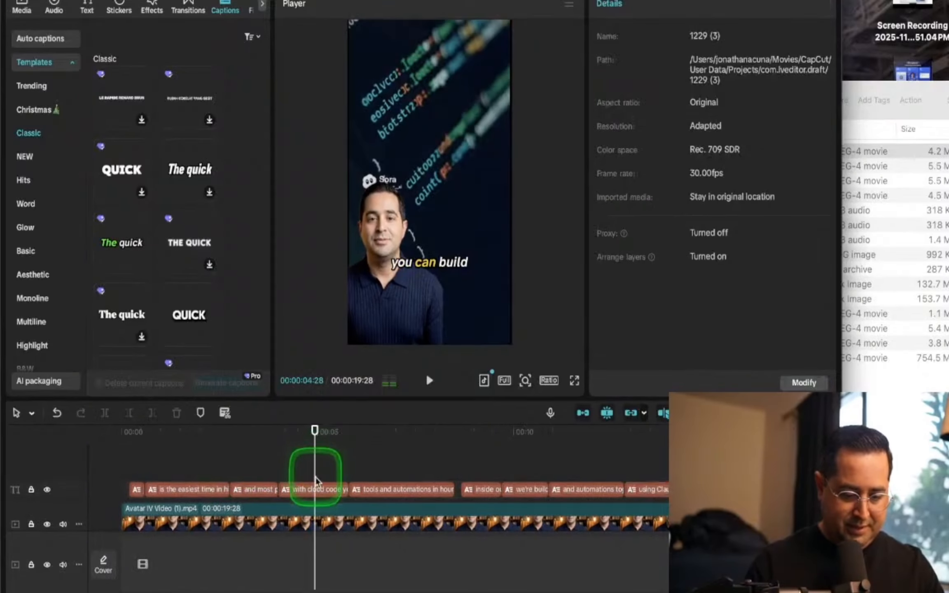
left_click(315, 489)
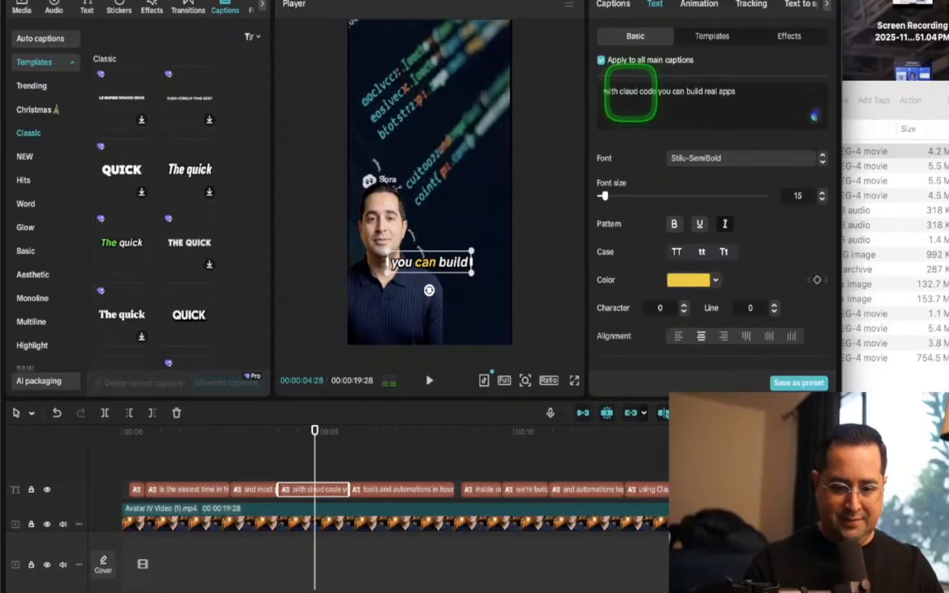
type("e")
scroll(417, 469, "right", 1)
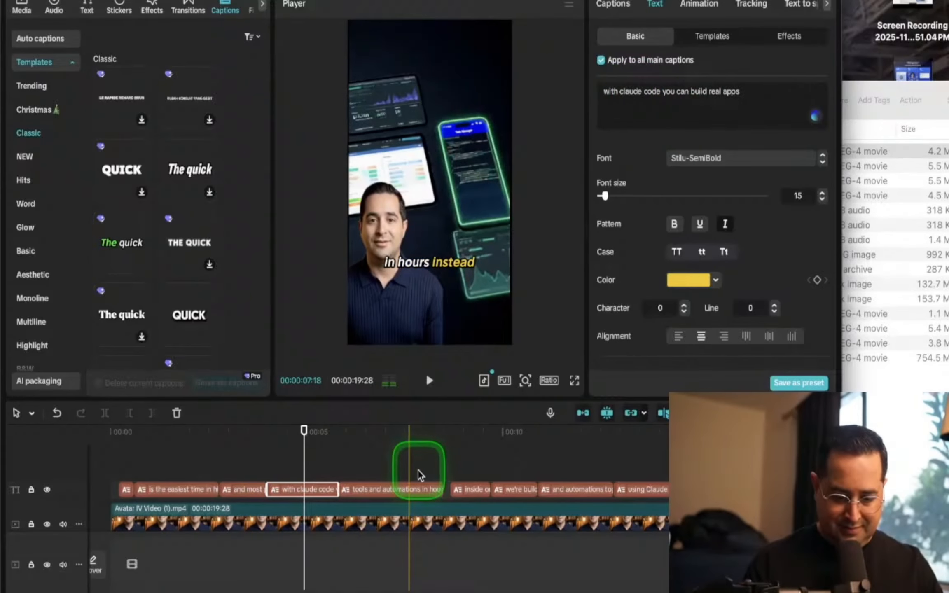
scroll(713, 470, "left", 1)
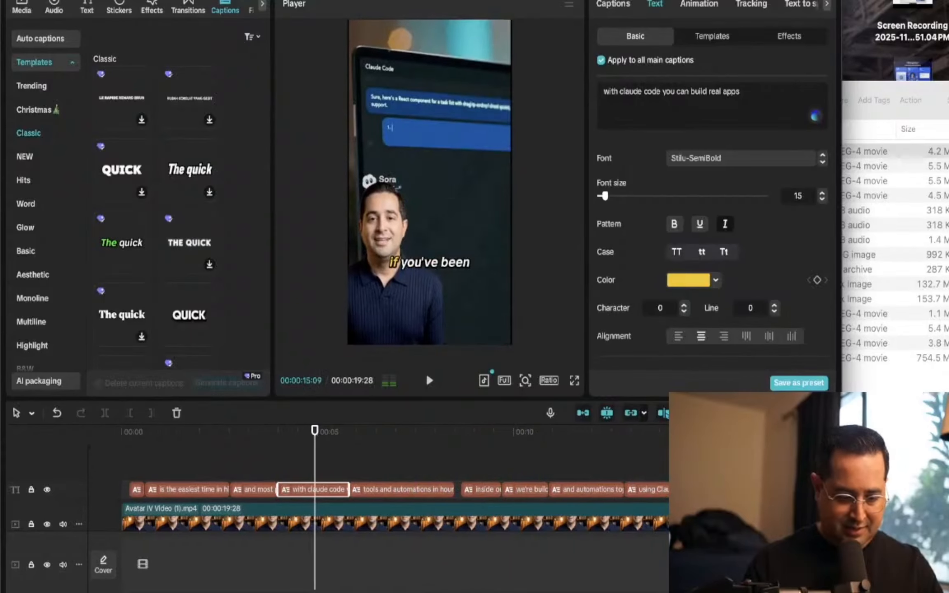
left_click(146, 453)
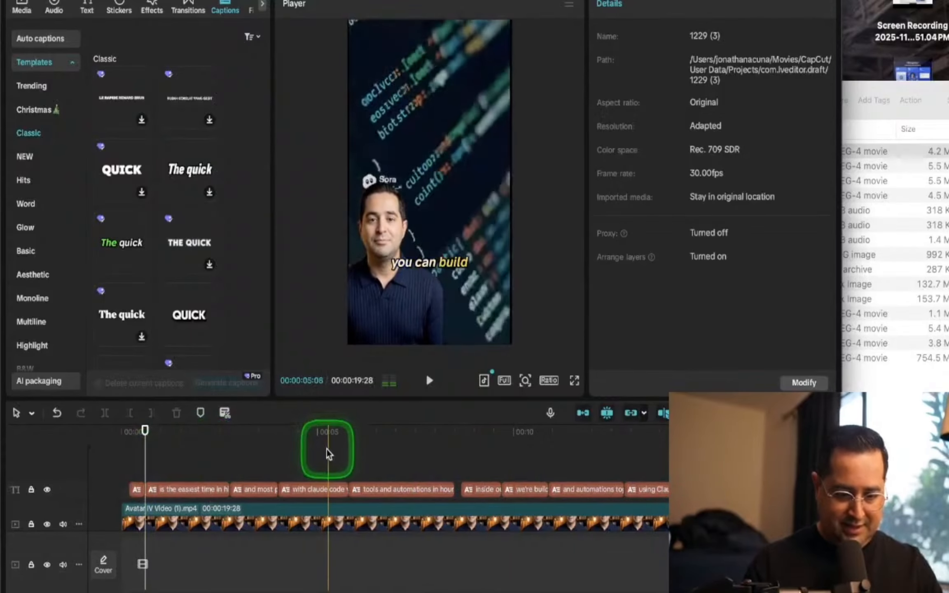
scroll(327, 449, "right", 5)
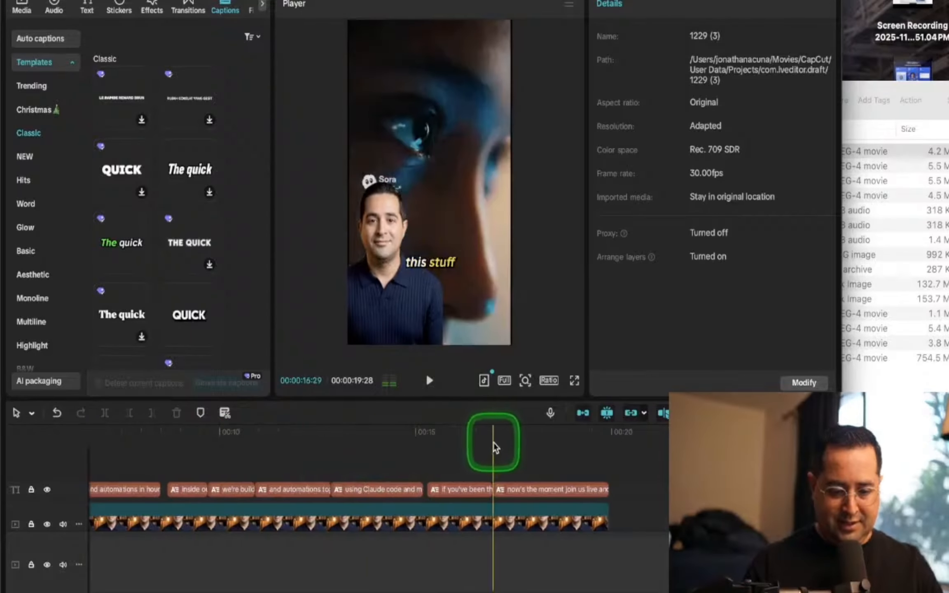
Search Google Images for 'claude logo' and preview the Claude AI logo.svg result.
key("alt+space")
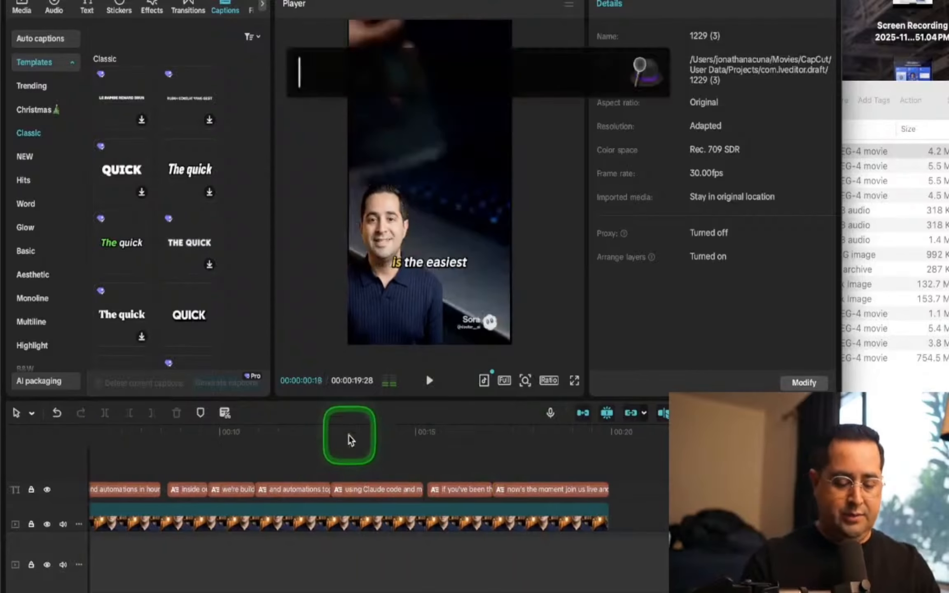
type("you")
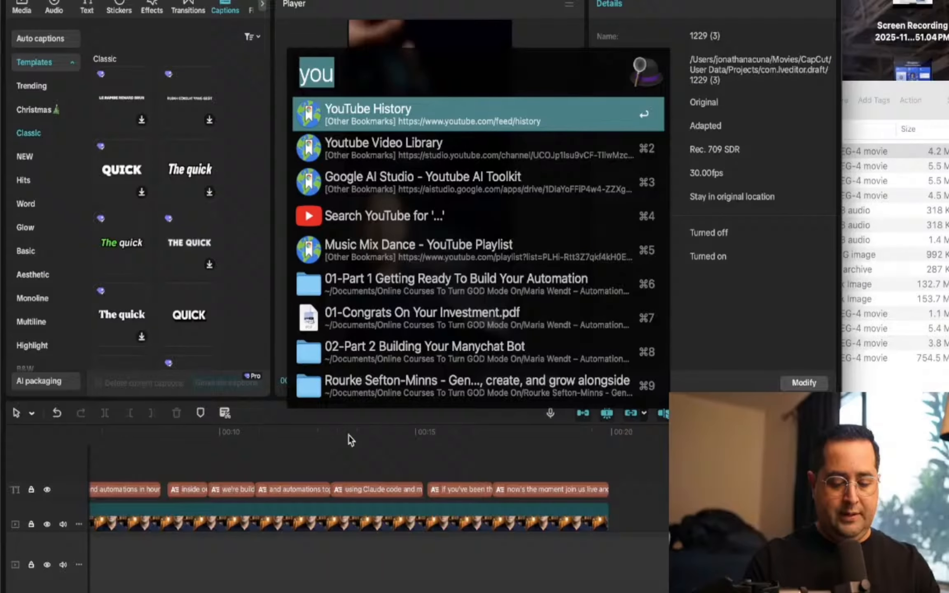
key("BackSpace")
key("BackSpace")
key("BackSpace")
type("claude logo")
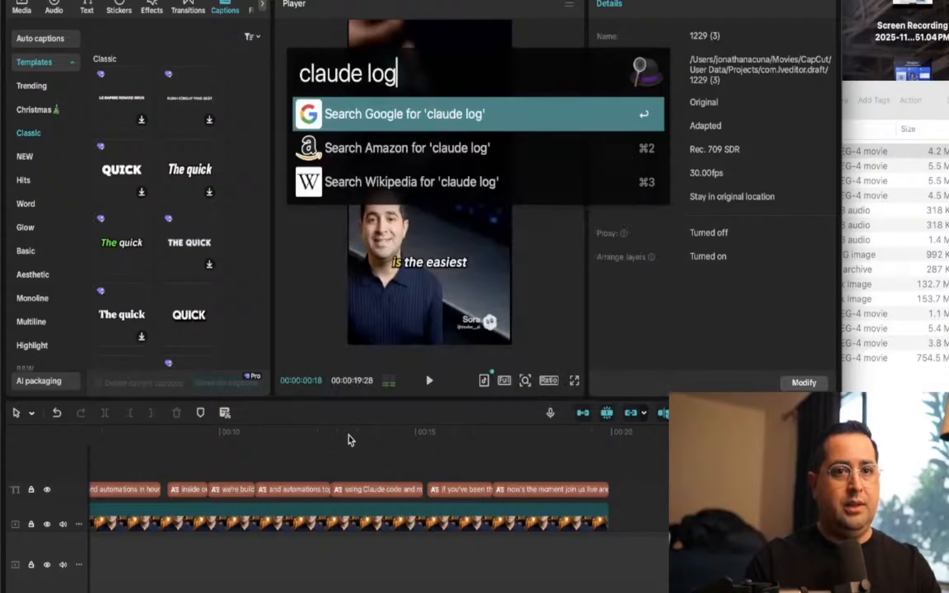
key("Return")
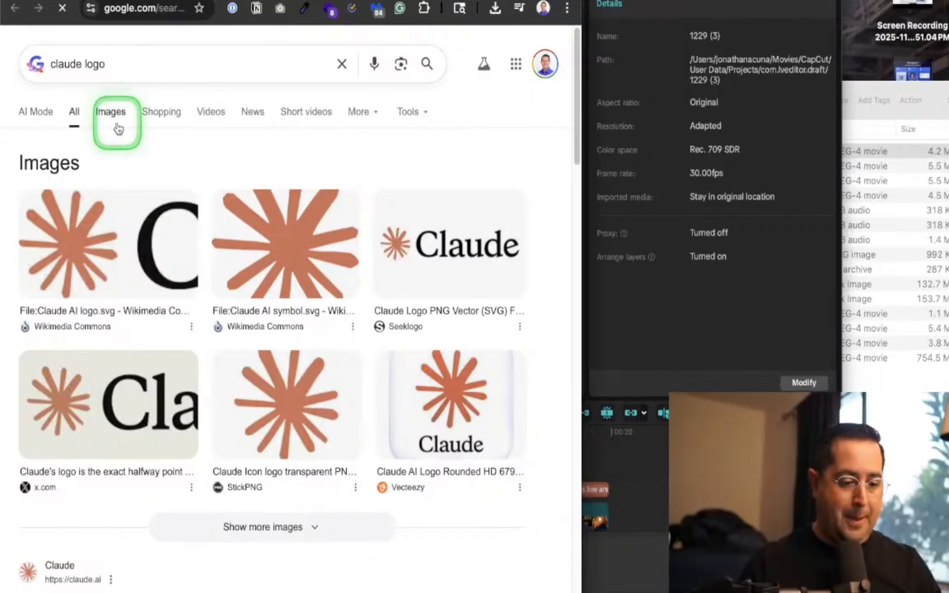
left_click(118, 124)
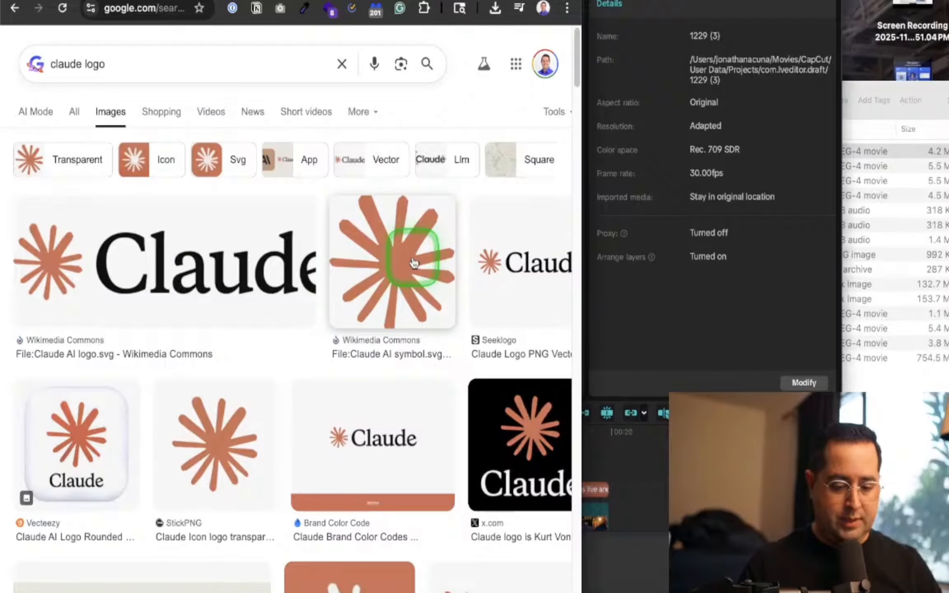
left_click(250, 246)
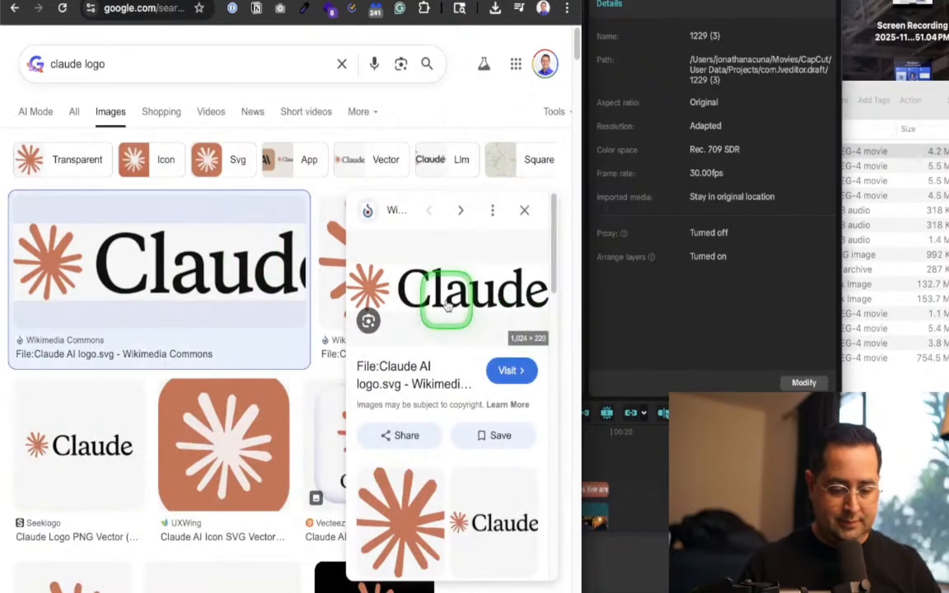
Copy the Claude logo image and check the end of the CapCut timeline.
right_click(447, 305)
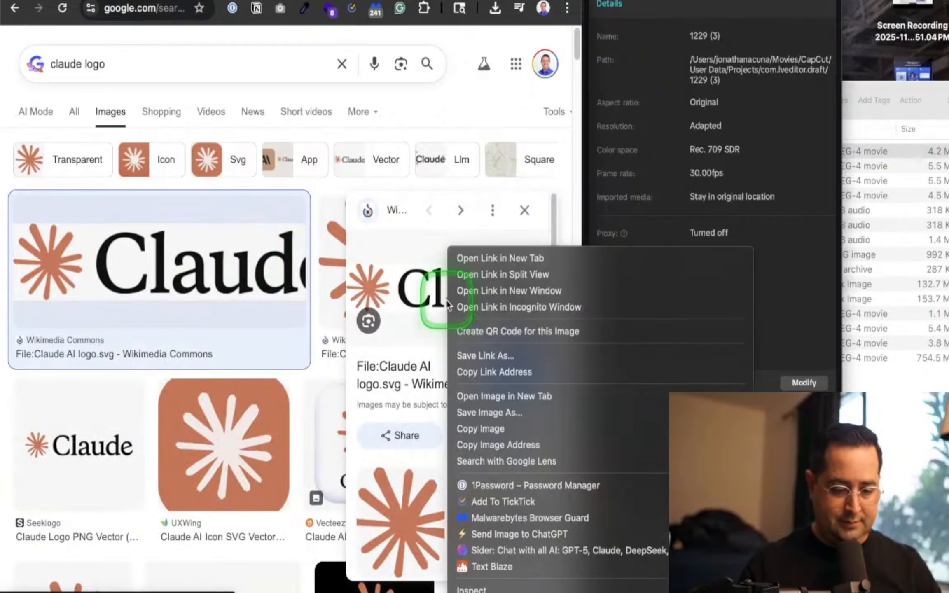
left_click(521, 424)
left_click(670, 489)
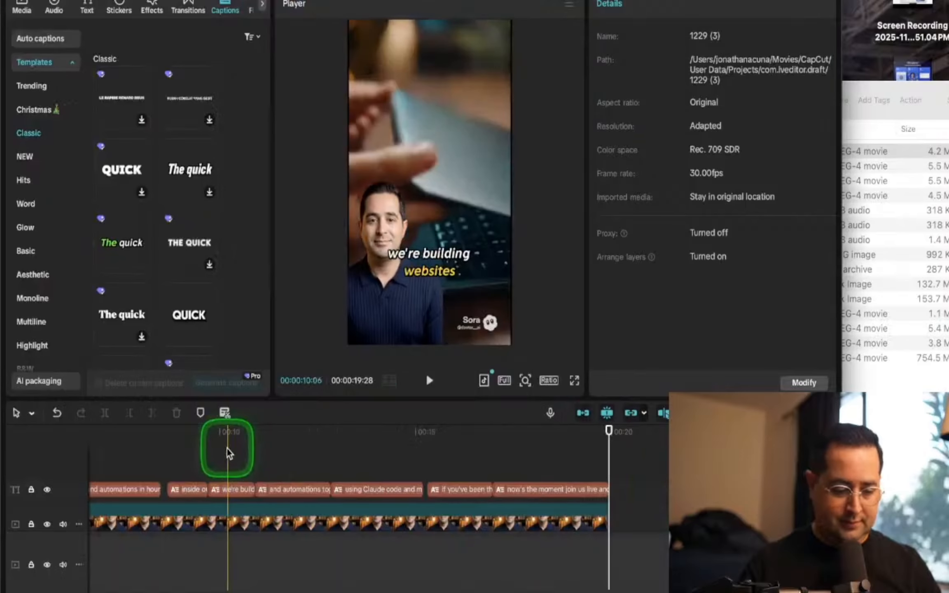
scroll(648, 500, "left", 7)
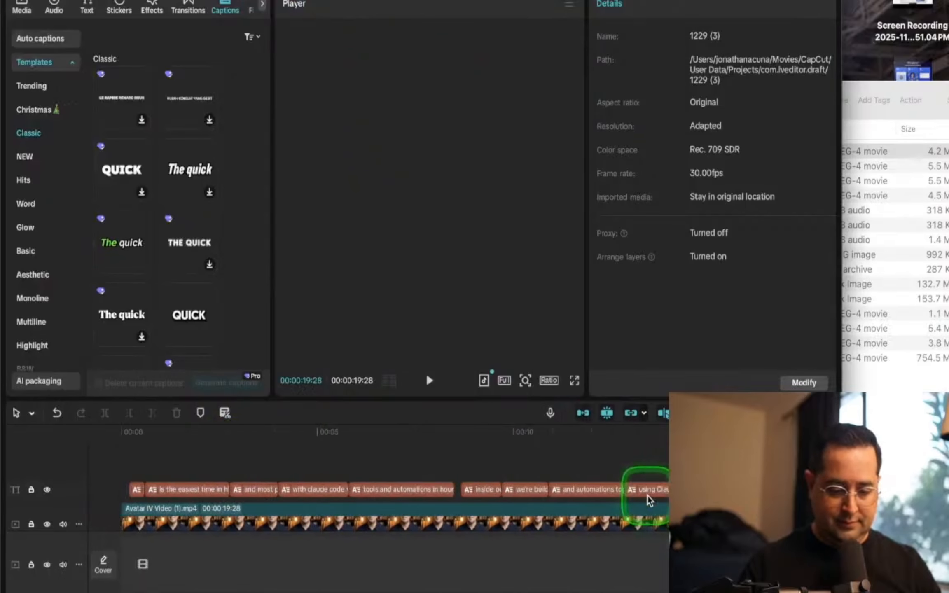
scroll(647, 500, "down", 3)
scroll(647, 500, "up", 1)
scroll(648, 501, "up", 2)
scroll(577, 494, "down", 3)
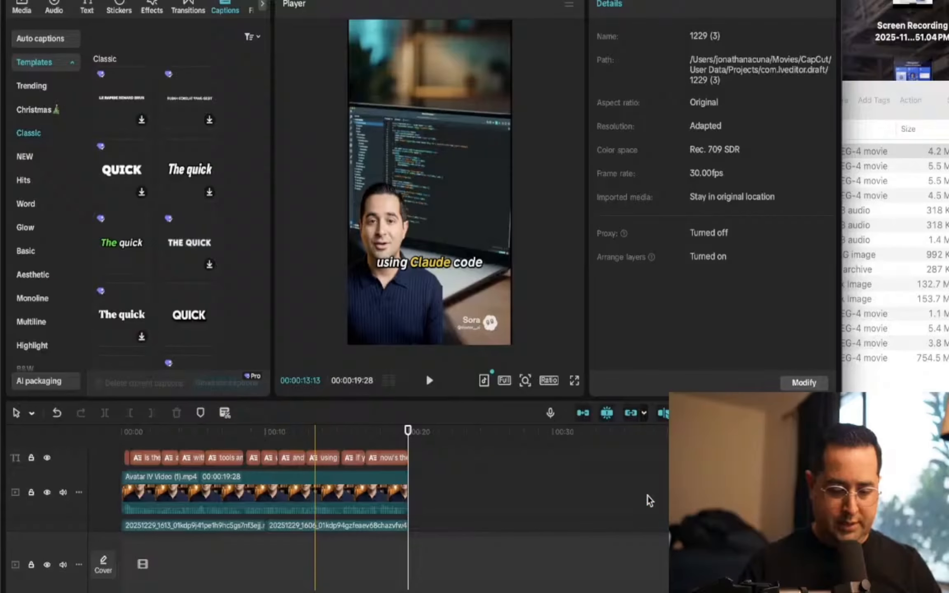
left_click(526, 490)
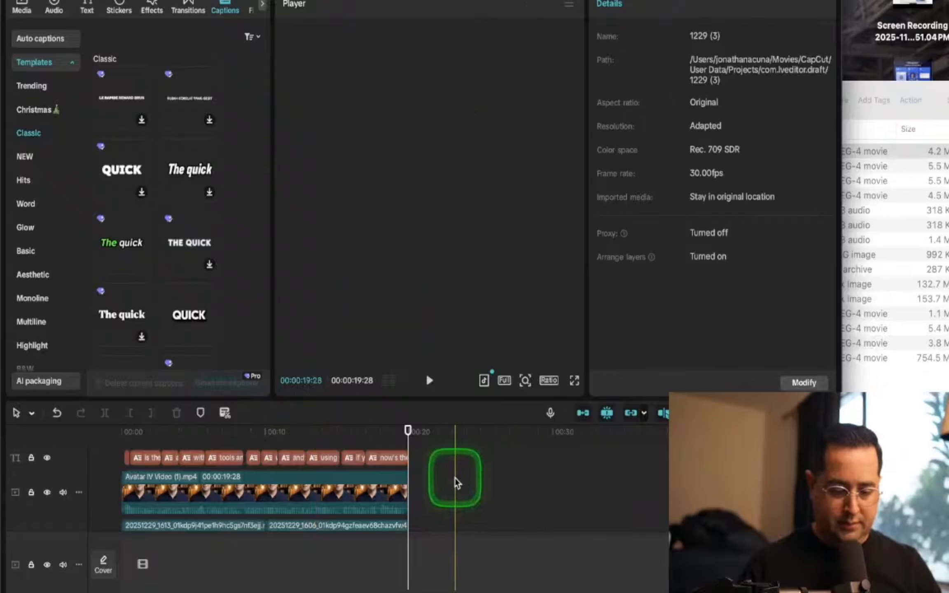
scroll(455, 482, "up", 2)
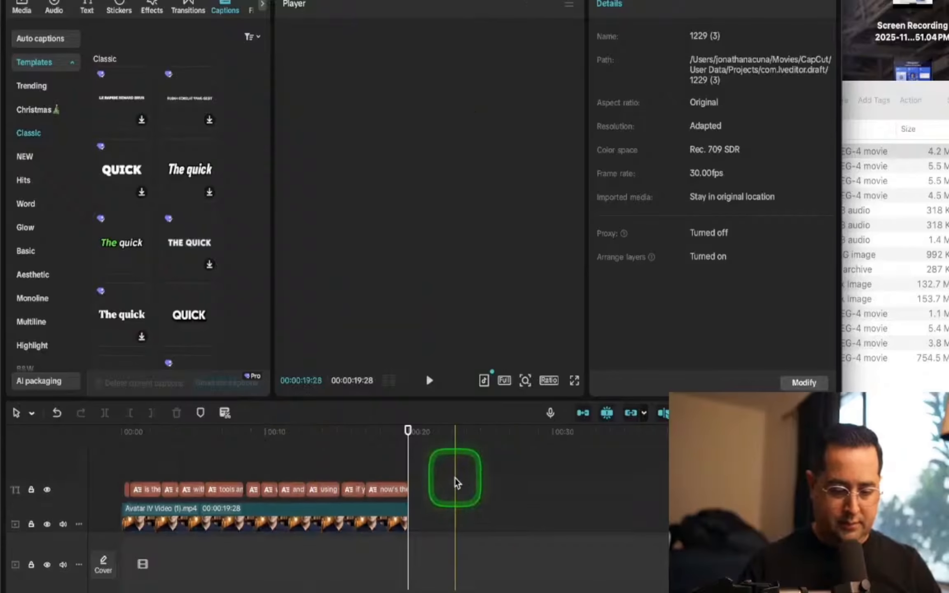
scroll(456, 483, "down", 2)
Save the logo as Claude_AI_logo.svg.png in Downloads and bring the Downloads folder forward.
left_click(274, 285)
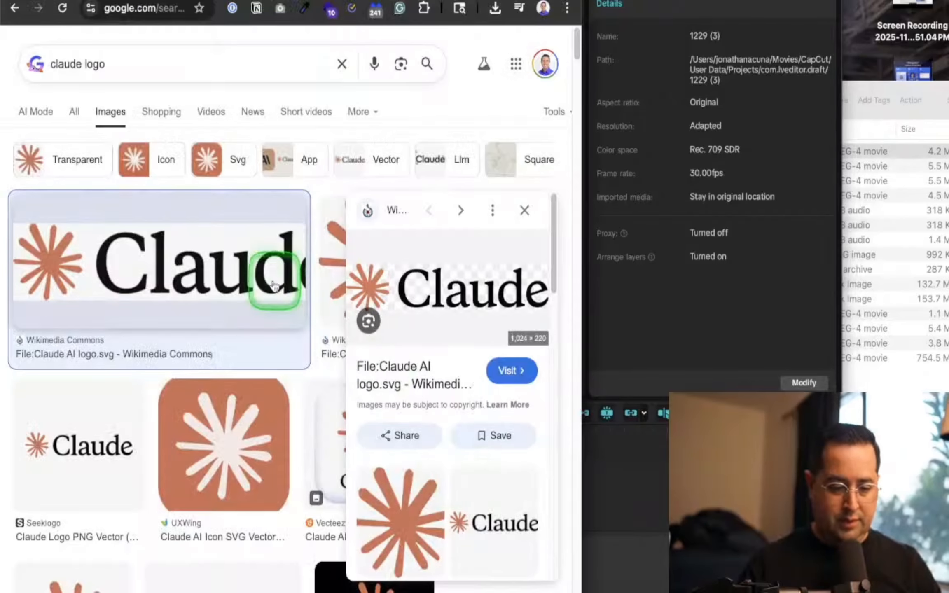
right_click(445, 299)
left_click(508, 412)
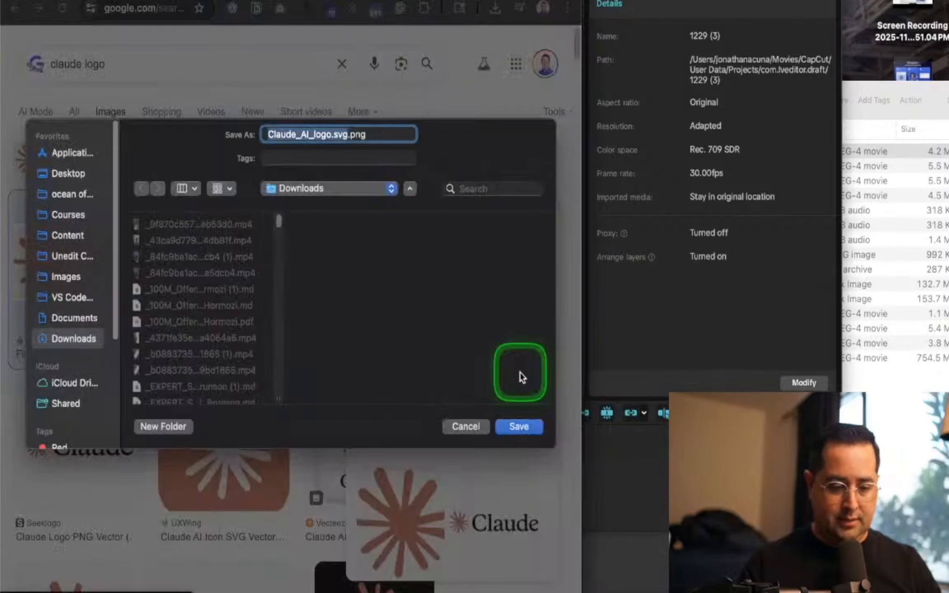
key("Return")
left_click(653, 517)
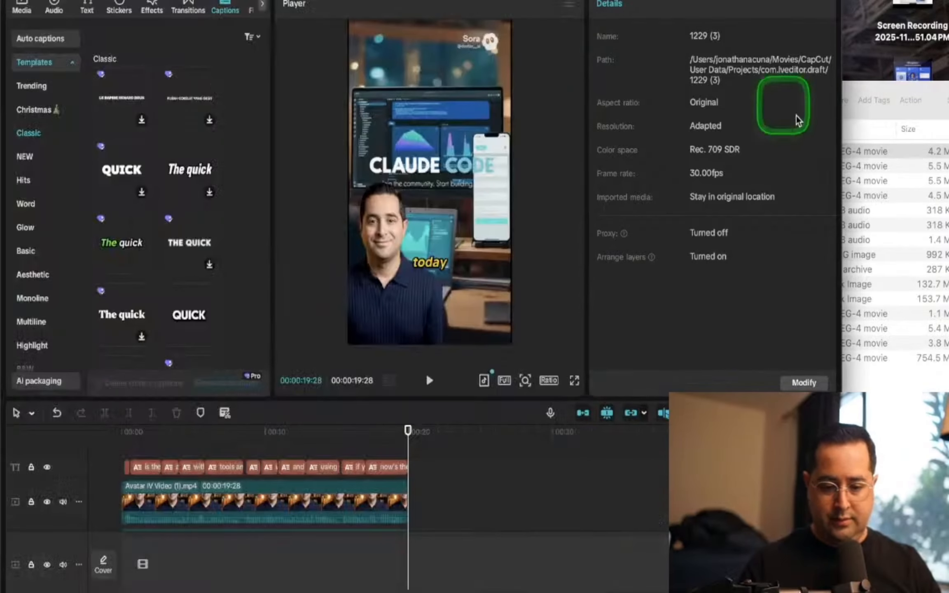
left_click(883, 153)
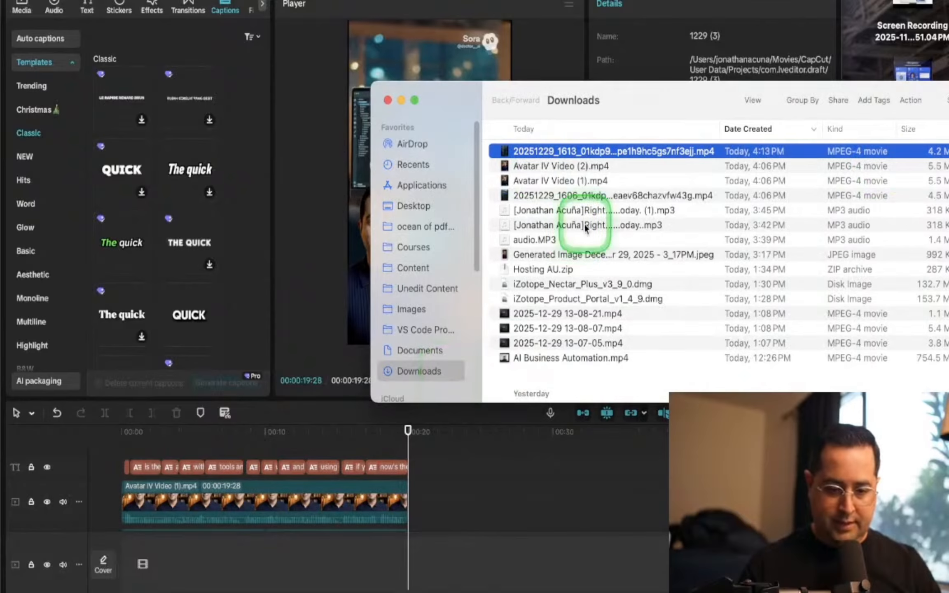
Drag Claude_AI_logo.svg.png onto the timeline above the captions and stretch it to about 18 seconds.
left_click(601, 153)
left_click_drag(615, 154, 142, 456)
left_click_drag(191, 492, 407, 491)
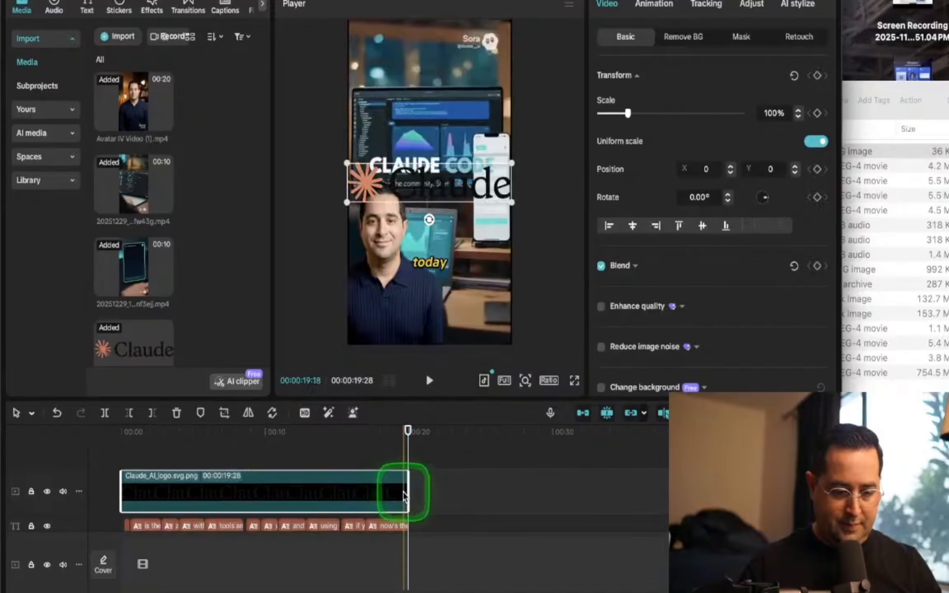
left_click(472, 185)
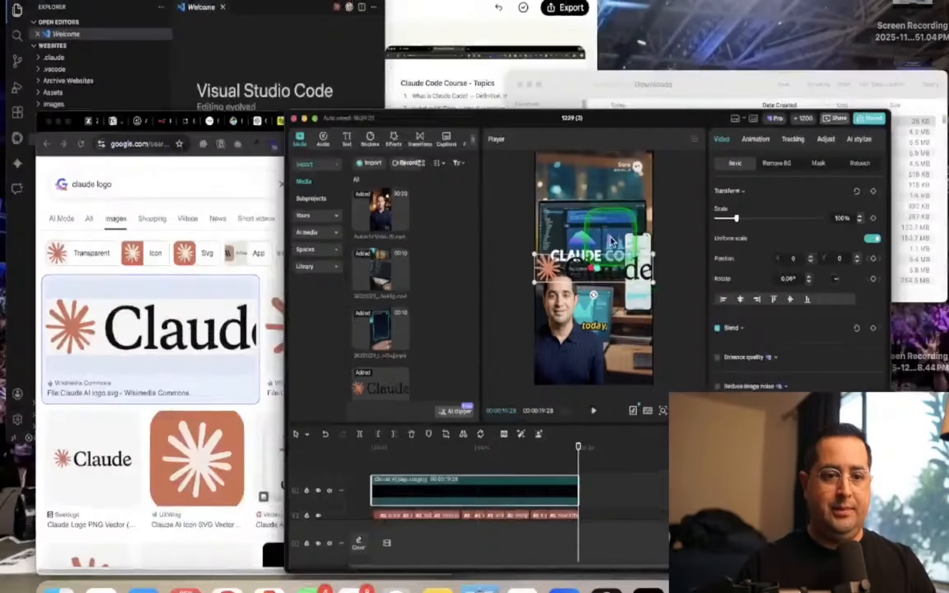
Copy the UXWing Claude icon from the image results and paste it into CapCut.
left_click(485, 179)
key("ctrl+Up")
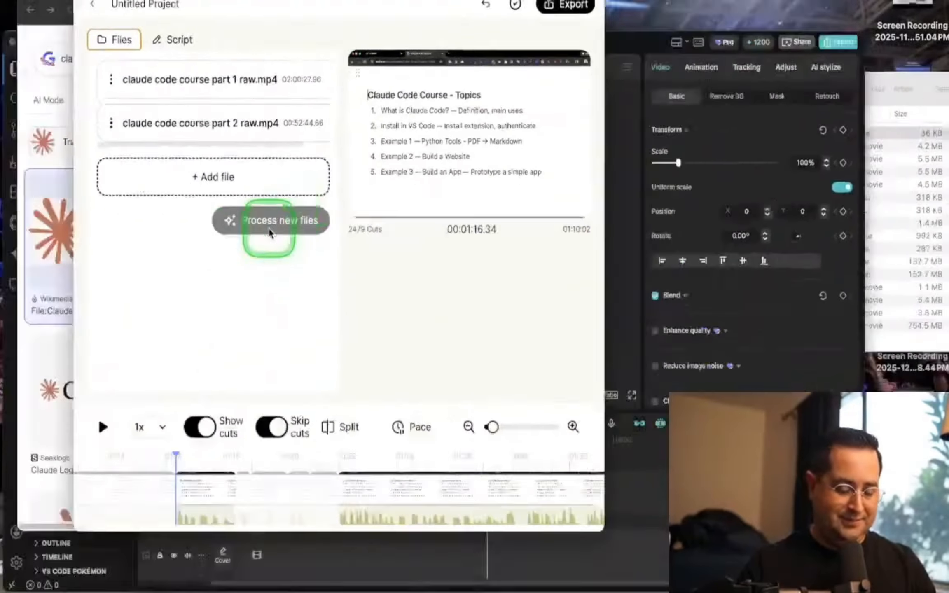
left_click(254, 230)
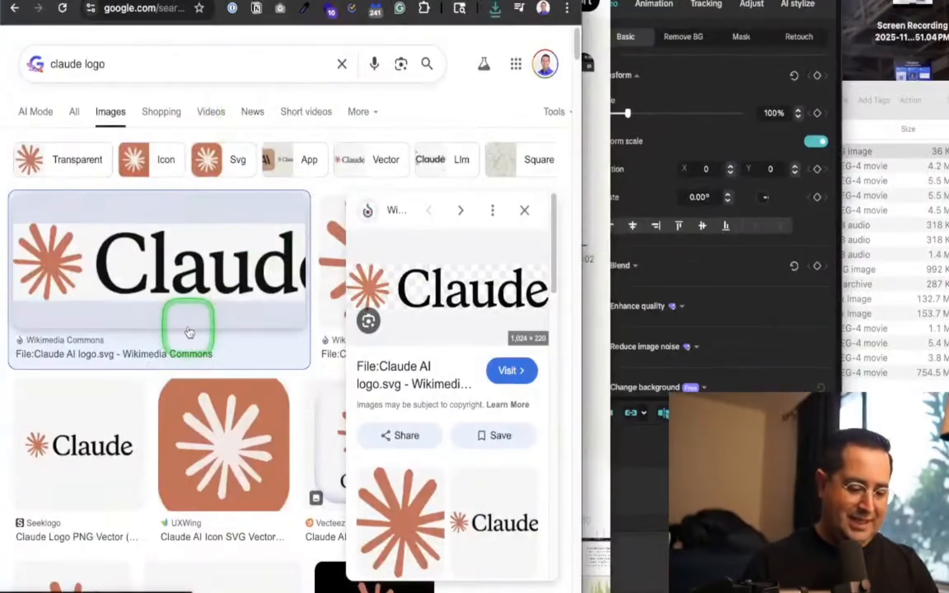
scroll(189, 332, "down", 5)
left_click(243, 165)
scroll(285, 208, "up", 5)
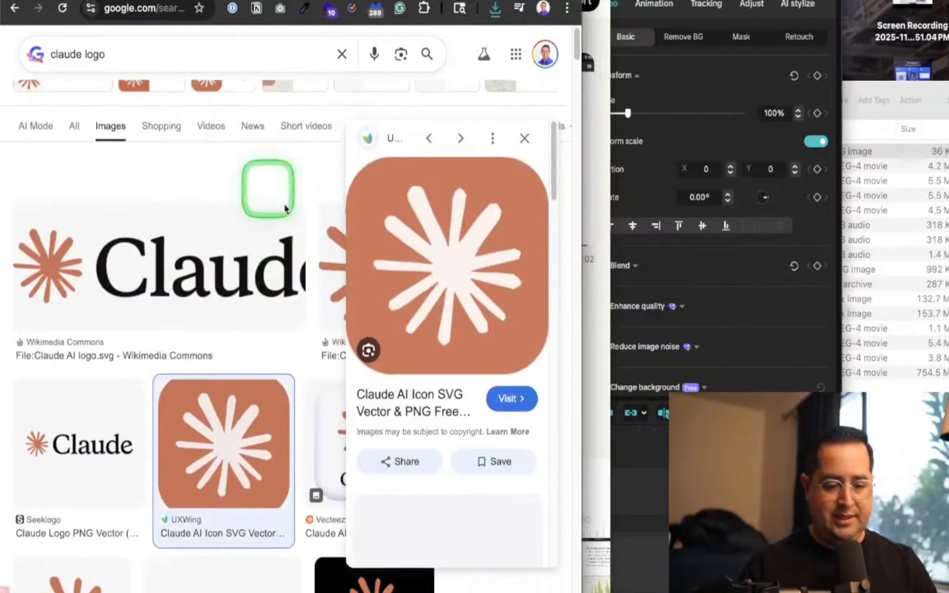
right_click(439, 292)
left_click(510, 426)
left_click(653, 506)
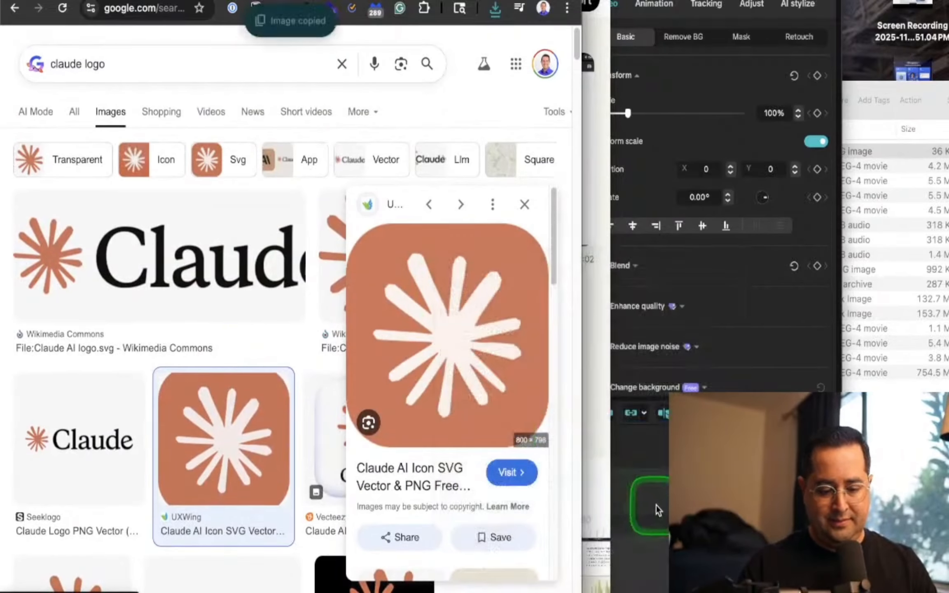
key("super+v")
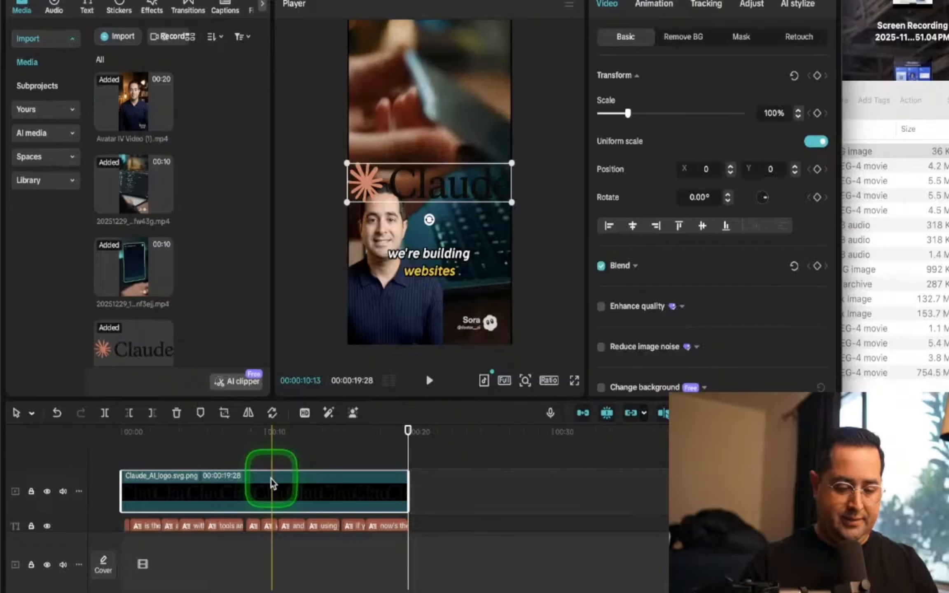
scroll(461, 507, "down", 3)
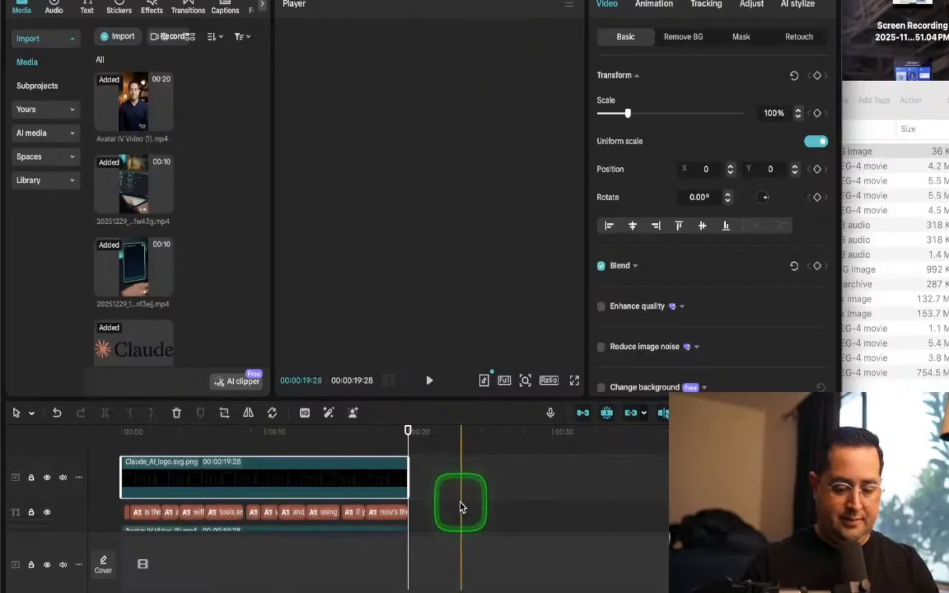
Save the previewed orange UXWing Claude icon image to disk.
key("super+Tab")
left_click(467, 342)
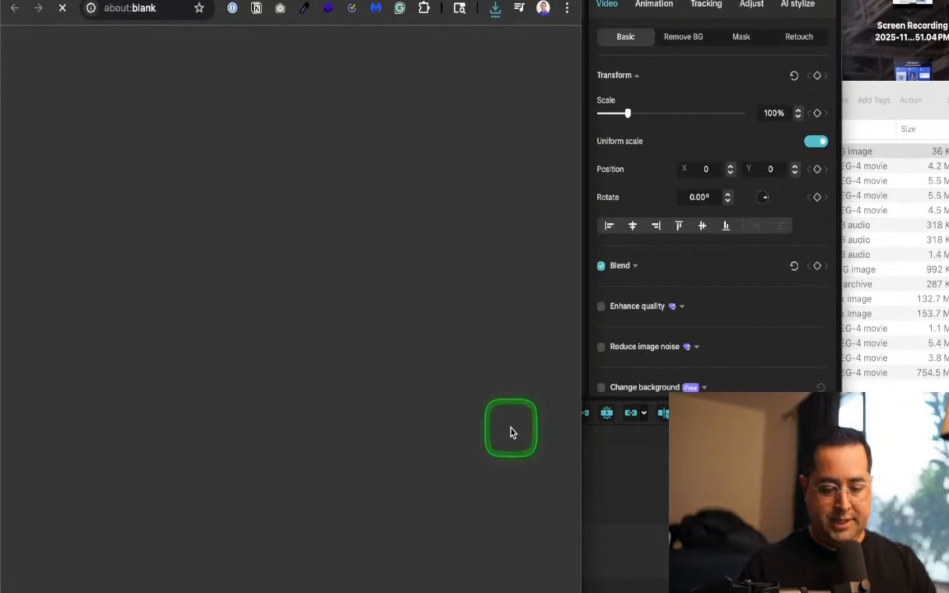
key("super+w")
right_click(425, 310)
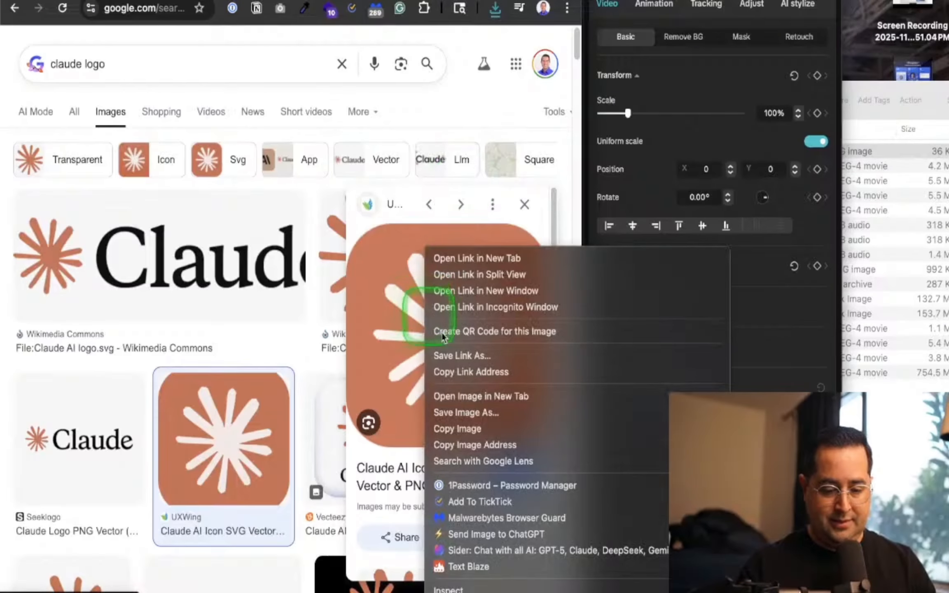
left_click(530, 425)
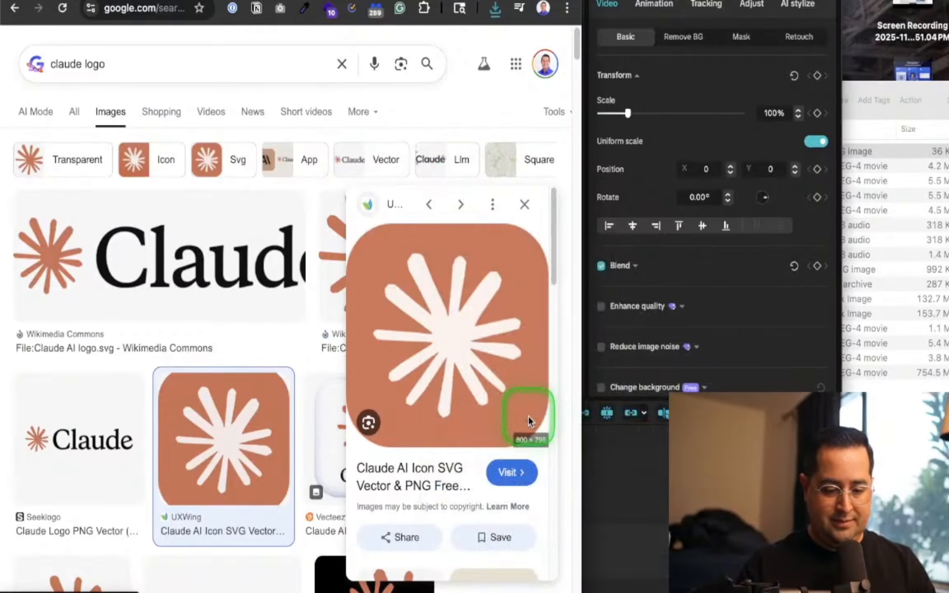
left_click(521, 486)
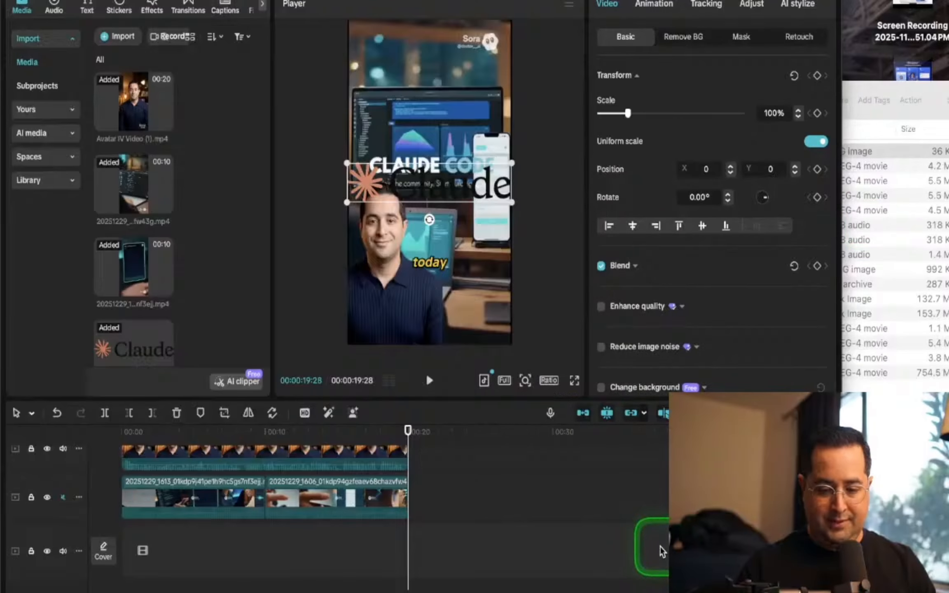
Add Claude_AI_logo.svg.png to the timeline and move it to the start of an upper track.
left_click(660, 550)
left_click(914, 155)
left_click_drag(666, 156, 441, 494)
scroll(428, 527, "down", 2)
scroll(428, 527, "down", 2)
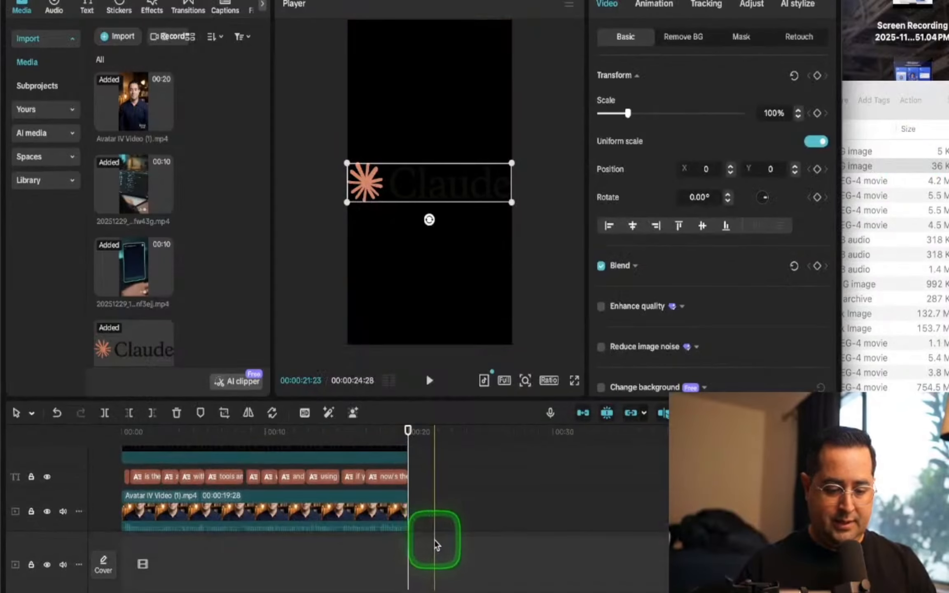
left_click_drag(436, 523, 144, 468)
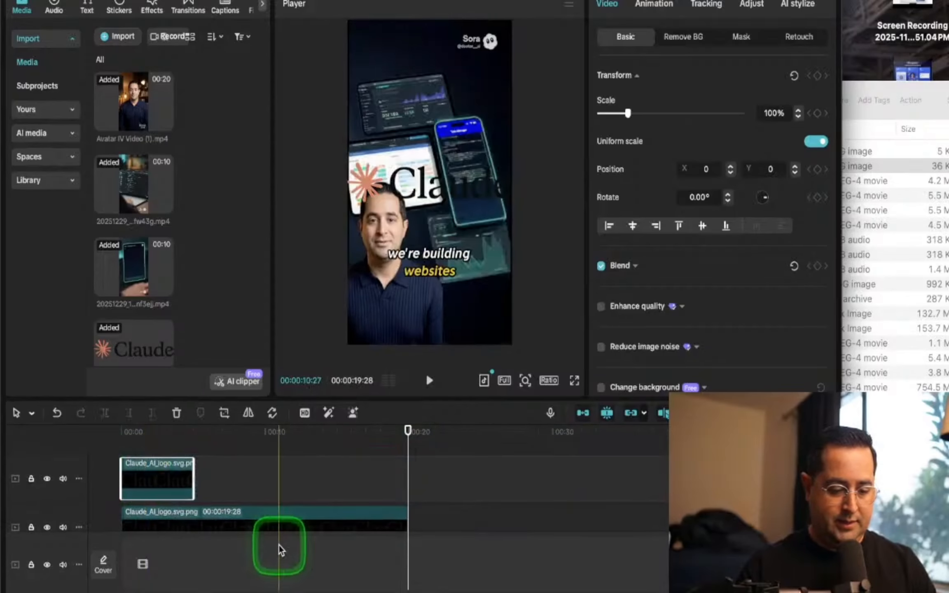
Delete the lower duplicate logo clip, and undo stretching the other logo clip to about 18 seconds.
left_click(289, 520)
key("Delete")
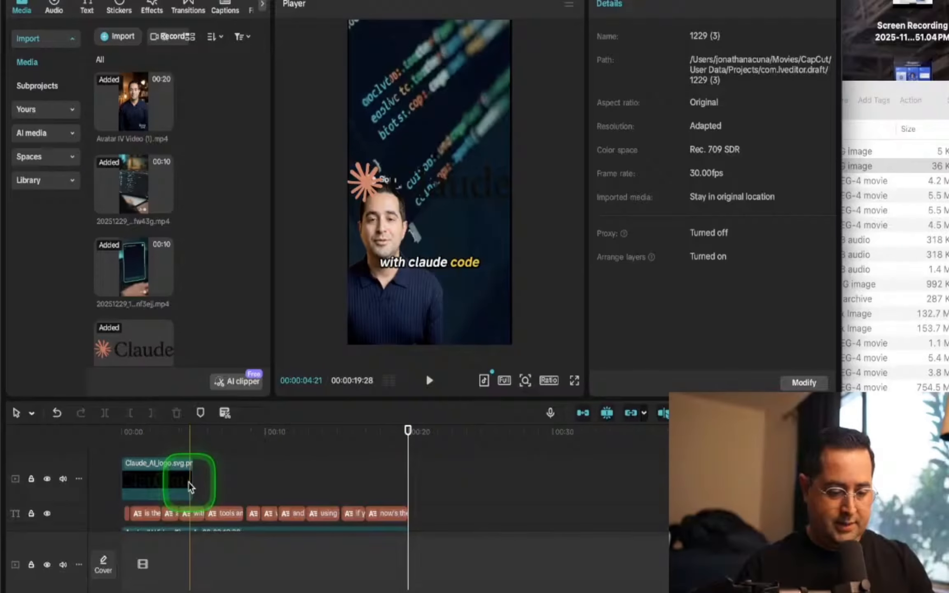
left_click_drag(191, 480, 402, 487)
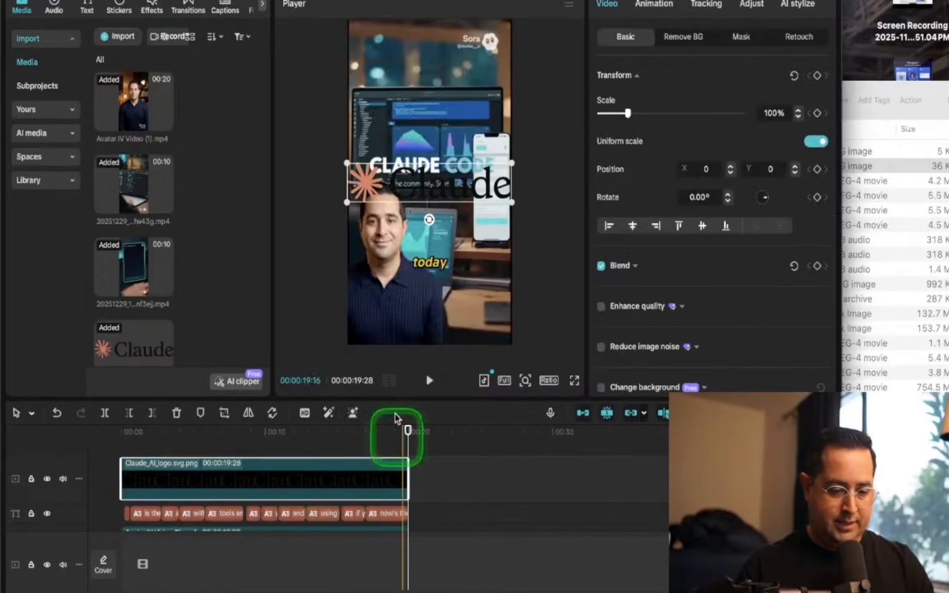
left_click(212, 432)
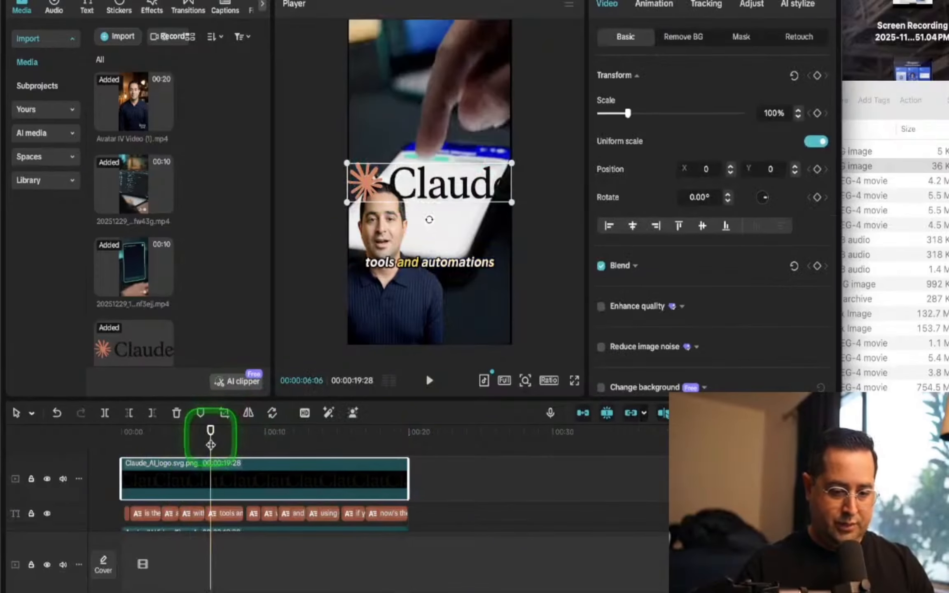
key("super+z")
key("super+z")
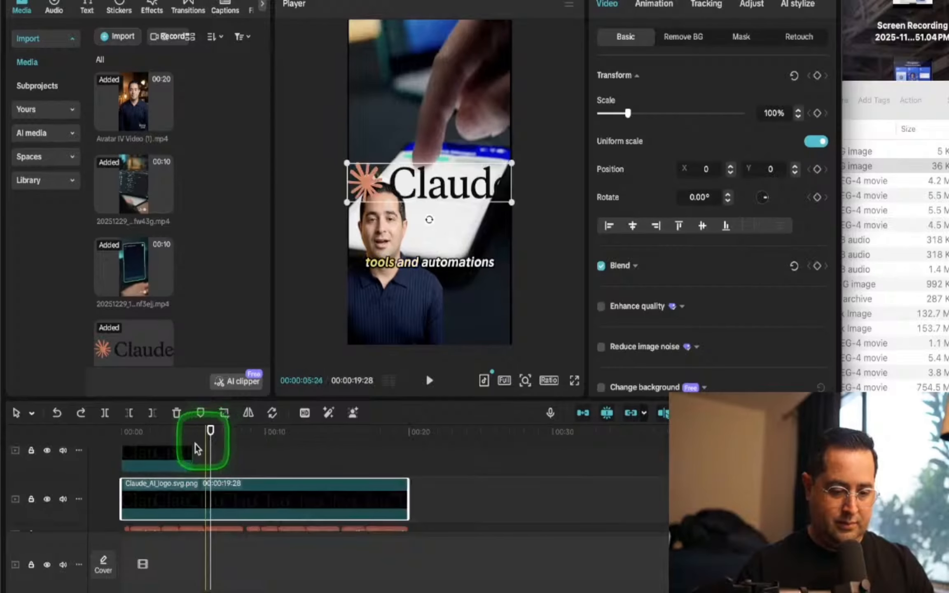
Delete both Claude logo clips from the timeline and show all open windows.
left_click(168, 453)
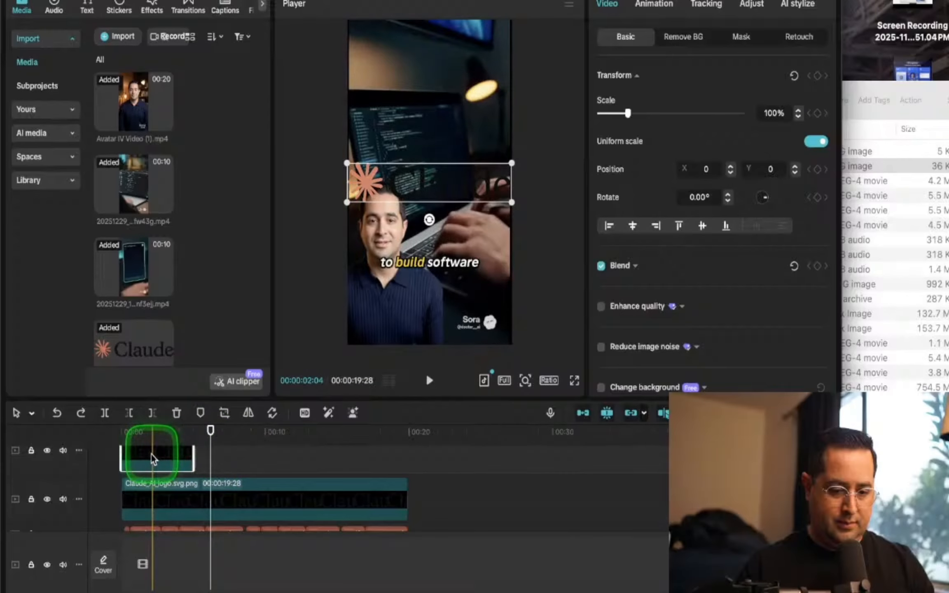
left_click_drag(438, 500, 173, 464)
key("Delete")
key("ctrl+Up")
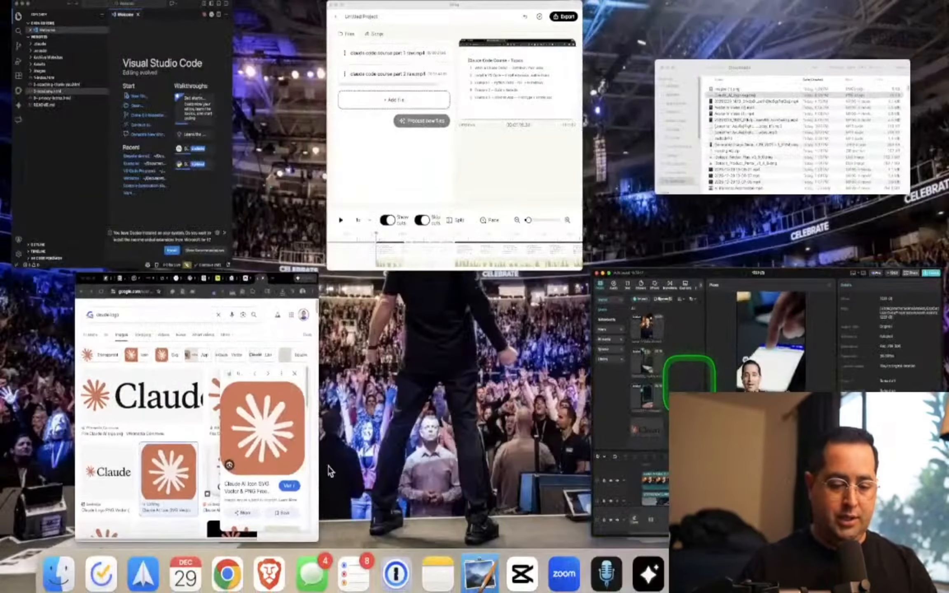
Save the UXWing Claude AI icon from Google Images to Downloads and select images (1).png in Finder.
left_click(193, 425)
right_click(235, 386)
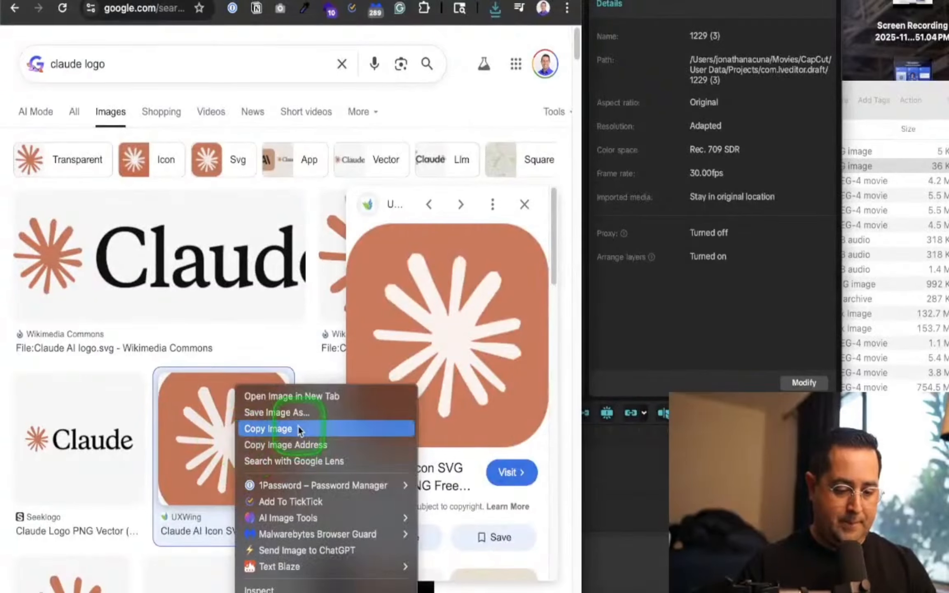
left_click(303, 411)
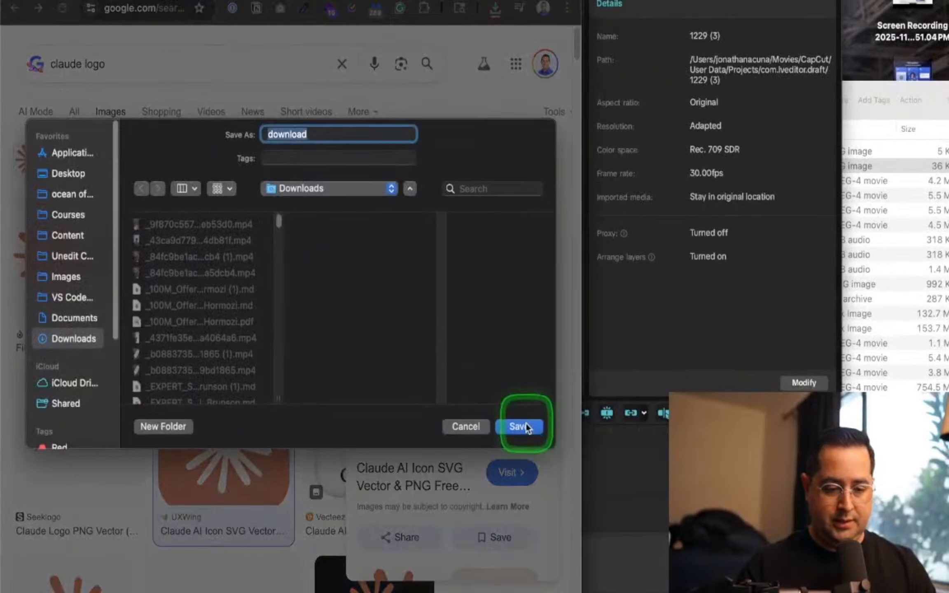
left_click(526, 424)
left_click(876, 258)
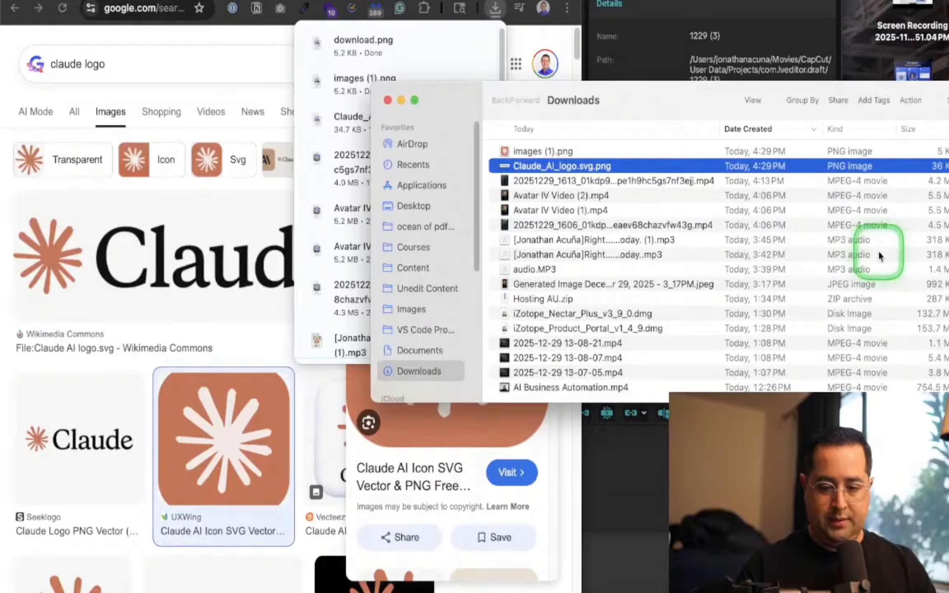
left_click(528, 152)
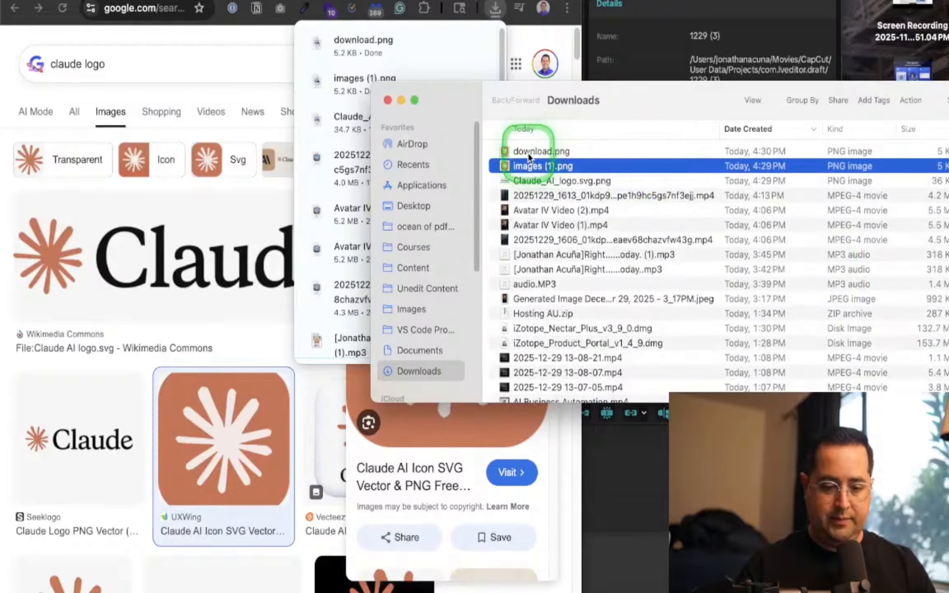
Add images (1).png to the timeline and stretch it across the whole video.
left_click_drag(514, 169, 628, 532)
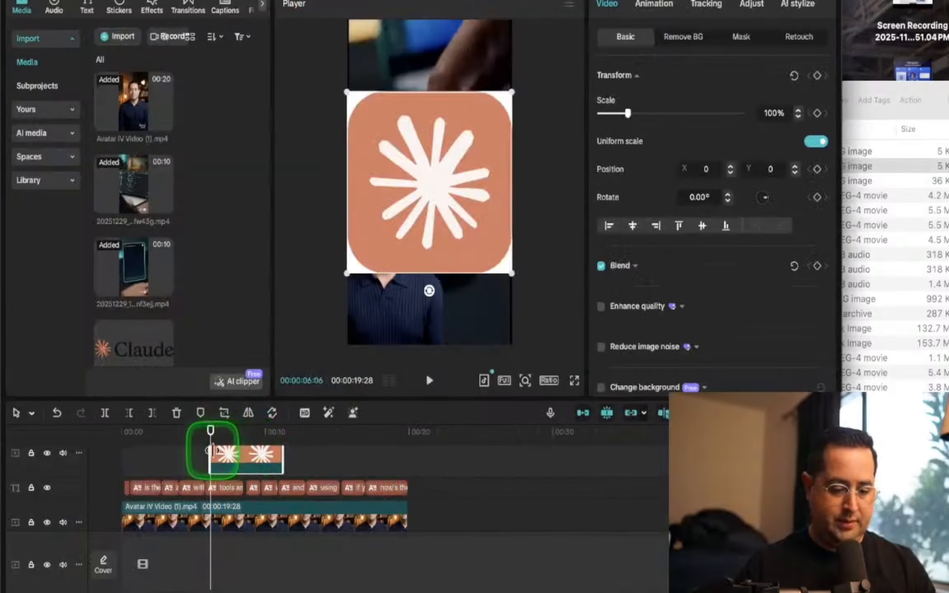
left_click_drag(211, 452, 129, 452)
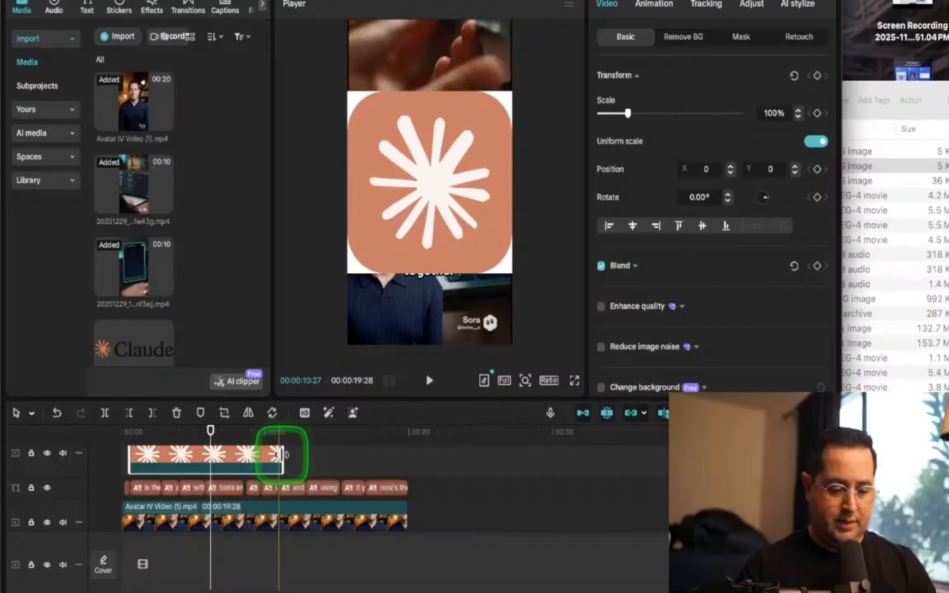
left_click_drag(283, 453, 408, 454)
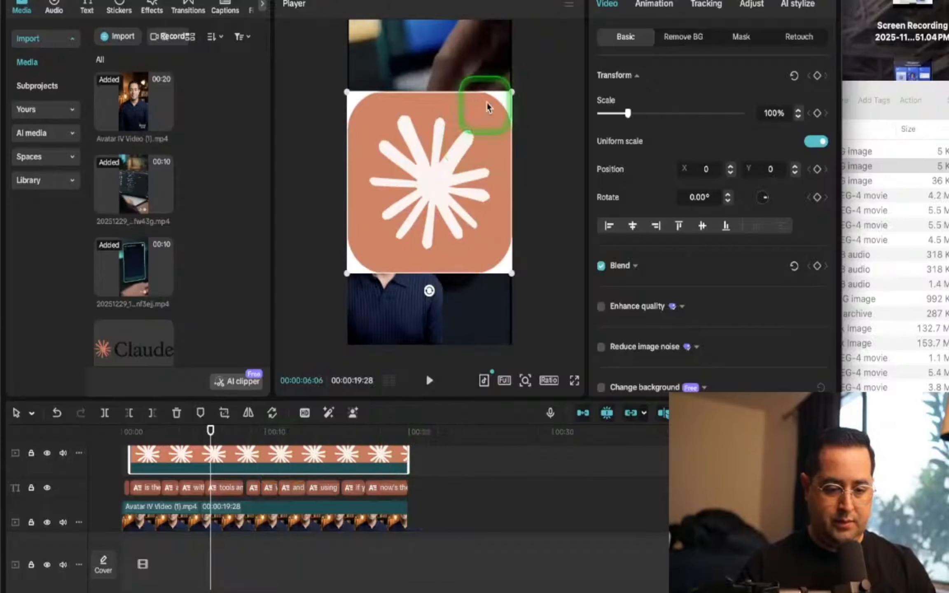
Shrink the orange icon, auto-remove its background, and place it below the captions on the chest.
left_click_drag(511, 91, 456, 157)
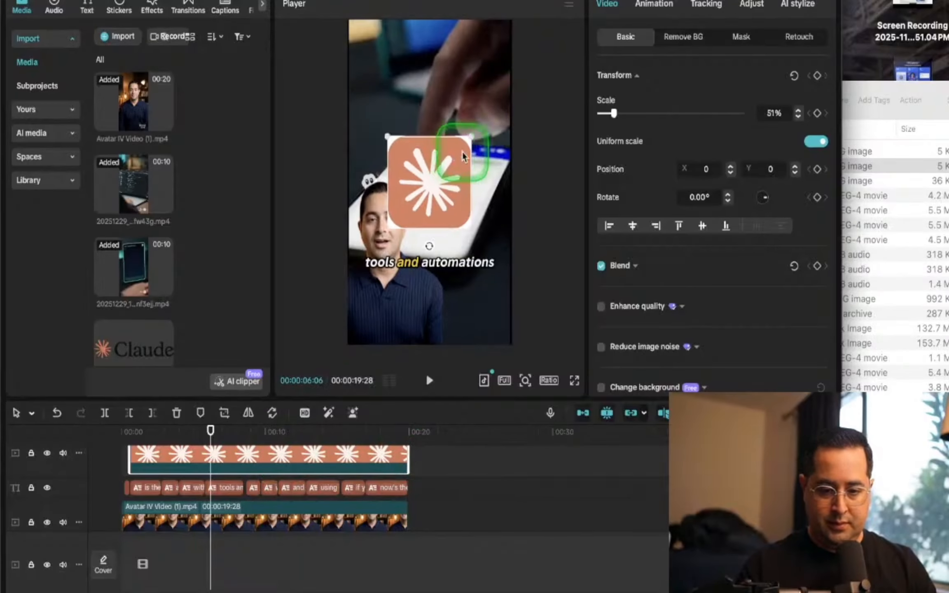
left_click(686, 41)
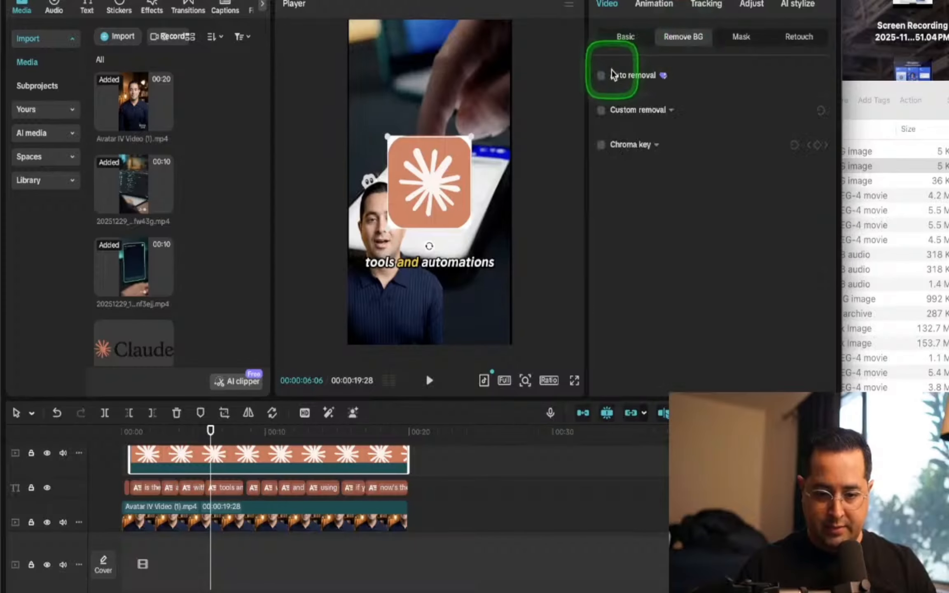
left_click(601, 76)
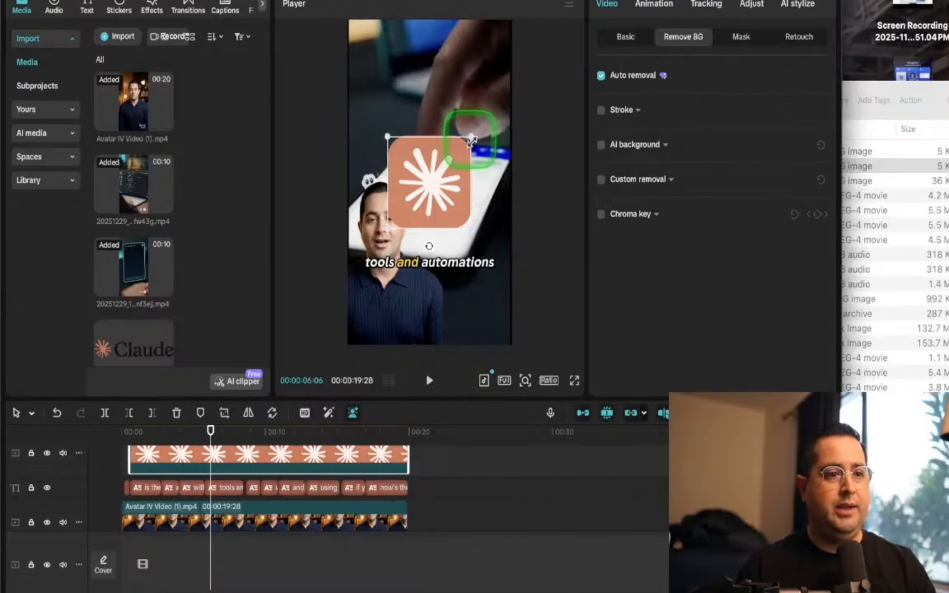
left_click_drag(471, 141, 438, 167)
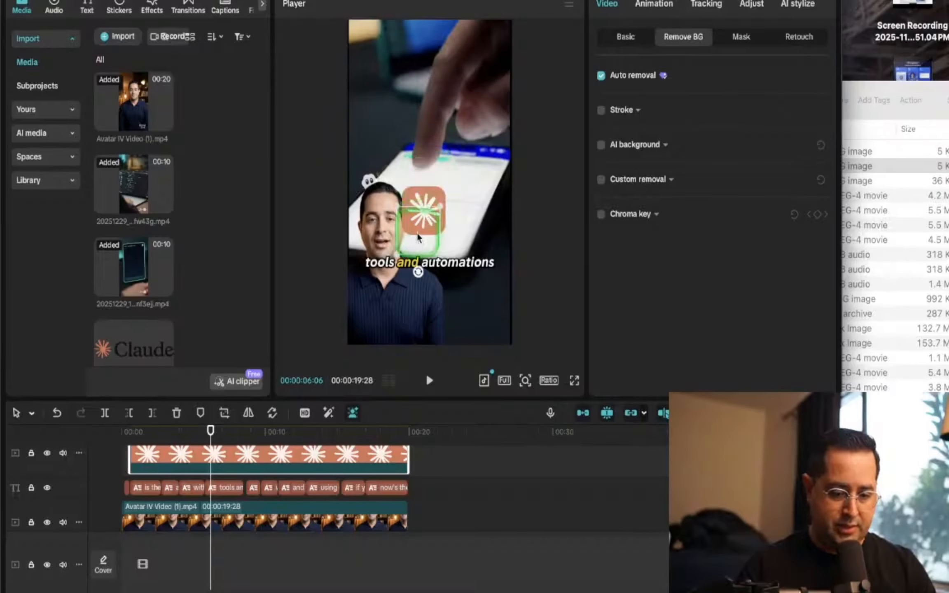
left_click_drag(417, 231, 411, 287)
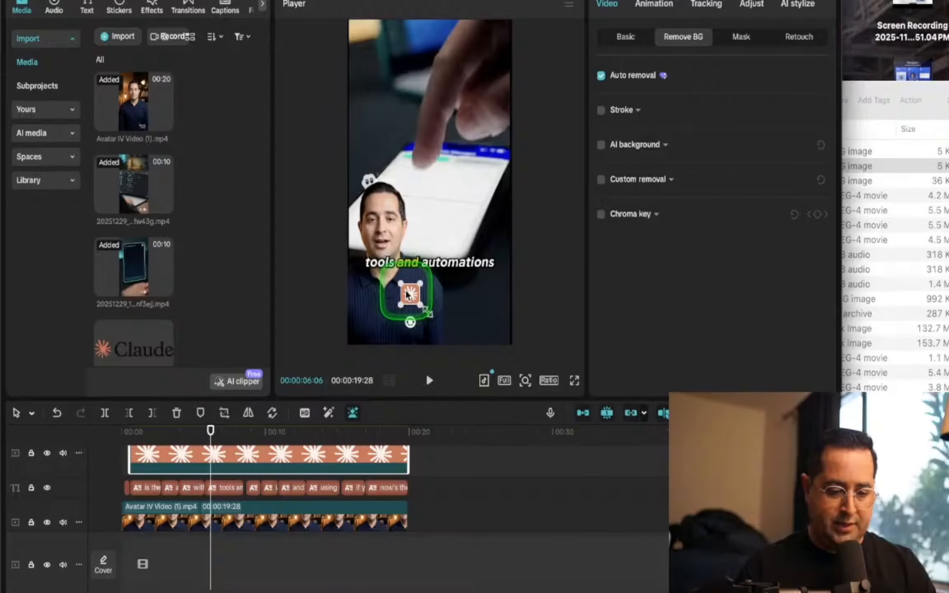
Move the Claude icon clip to 00:00 at the start of the timeline.
scroll(218, 457, "up", 3)
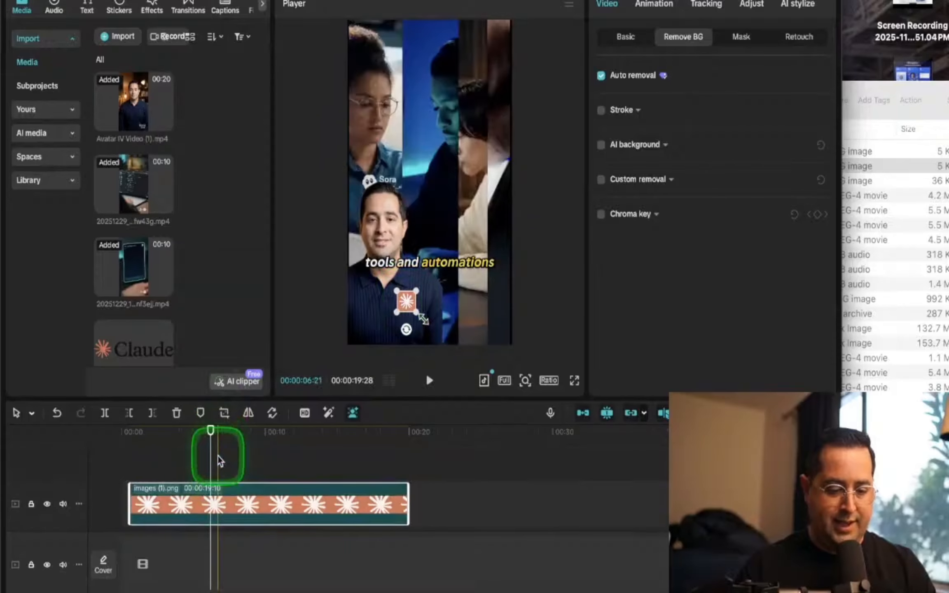
left_click_drag(211, 431, 110, 432)
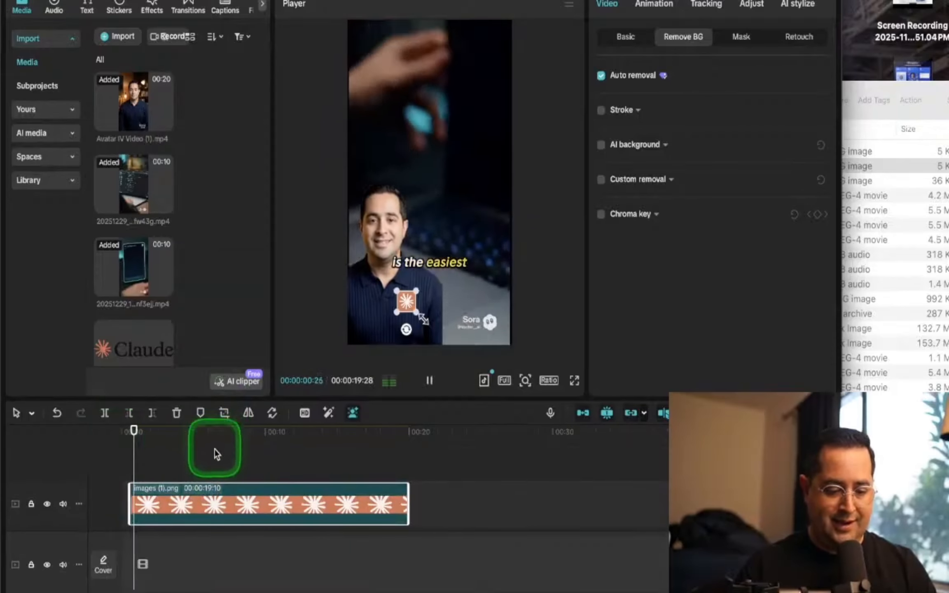
left_click_drag(176, 508, 130, 513)
scroll(130, 513, "down", 4)
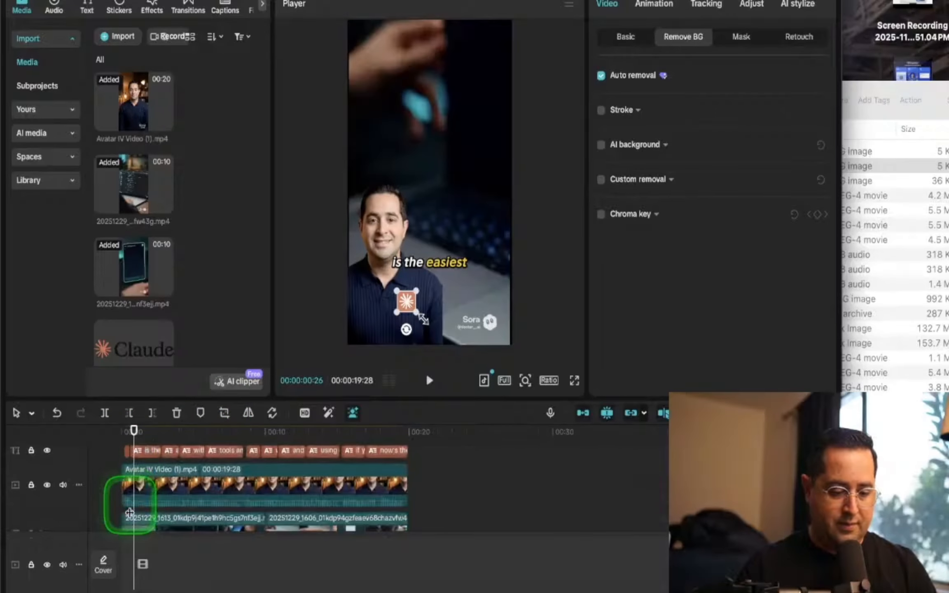
scroll(130, 508, "up", 4)
Play the edit from the beginning to review the icon overlay, then bring up export settings.
left_click(121, 440)
key("space")
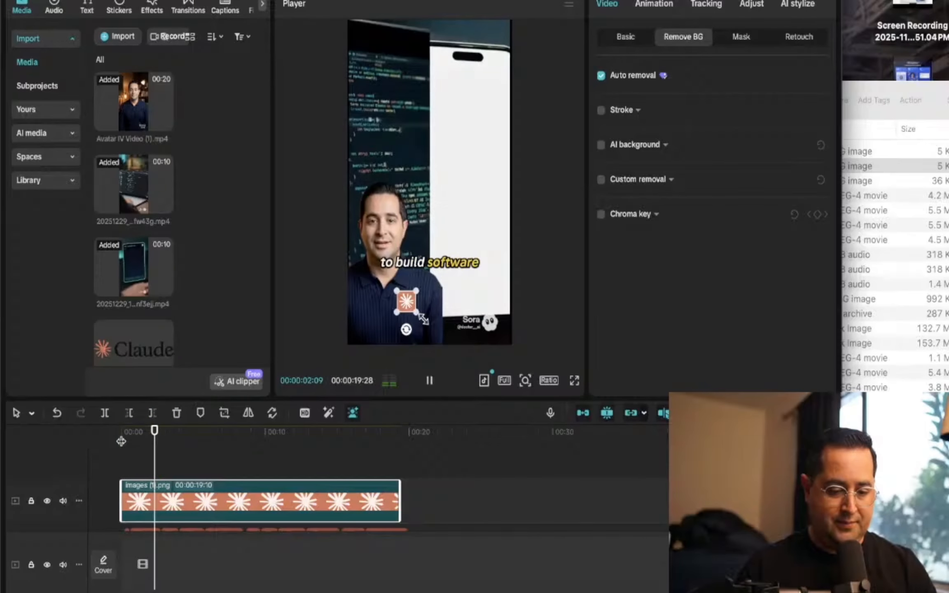
left_click(347, 309)
key("space")
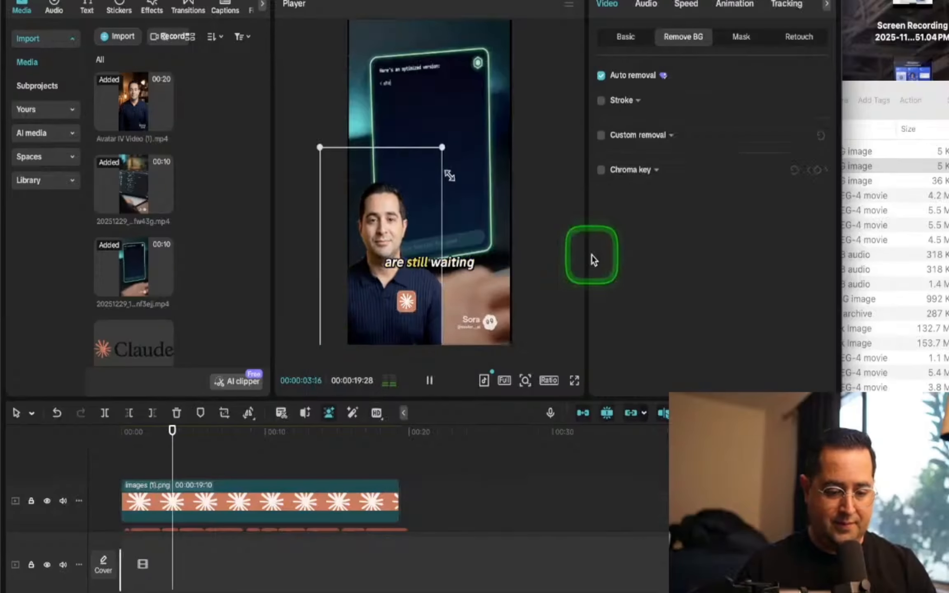
left_click(546, 258)
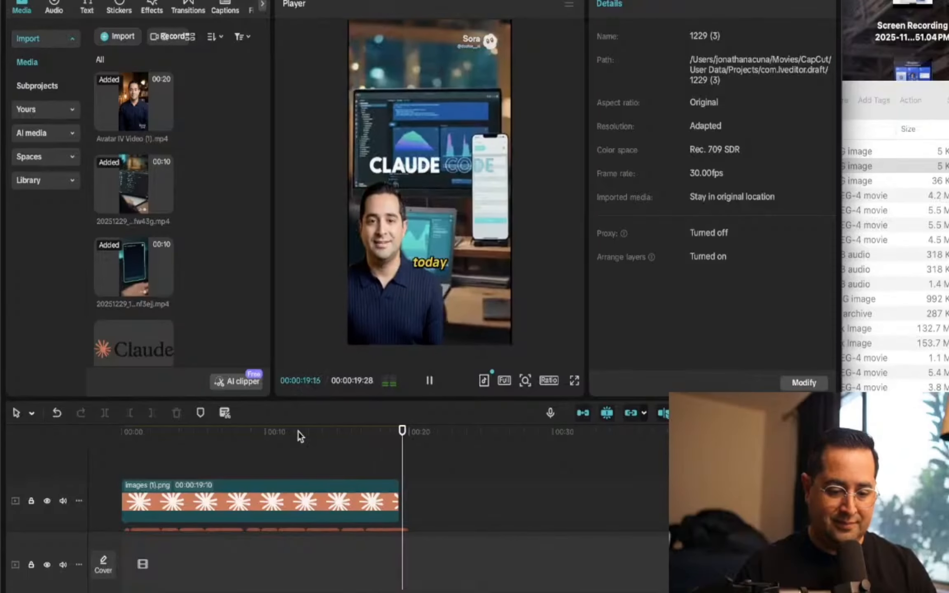
left_click(396, 494)
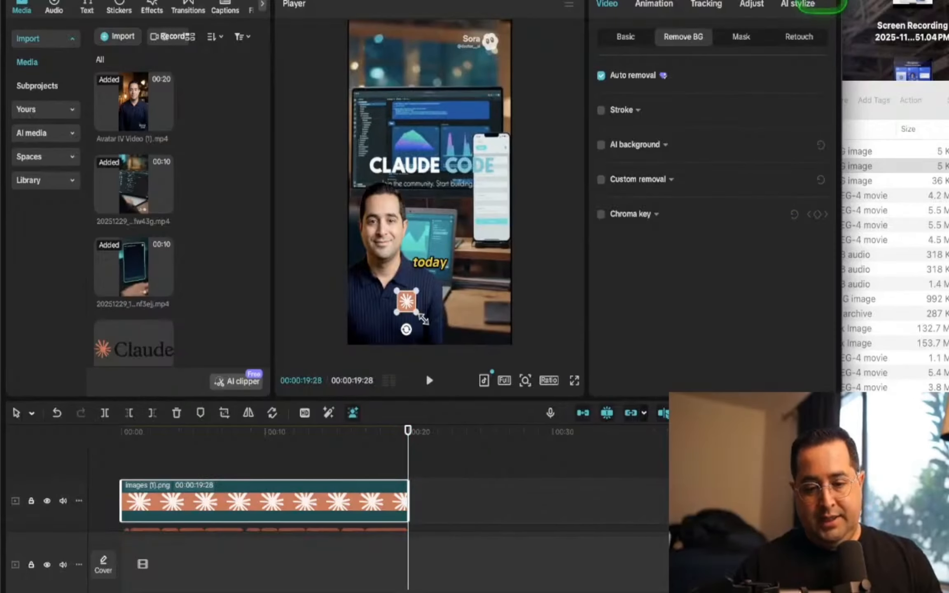
left_click(821, 4)
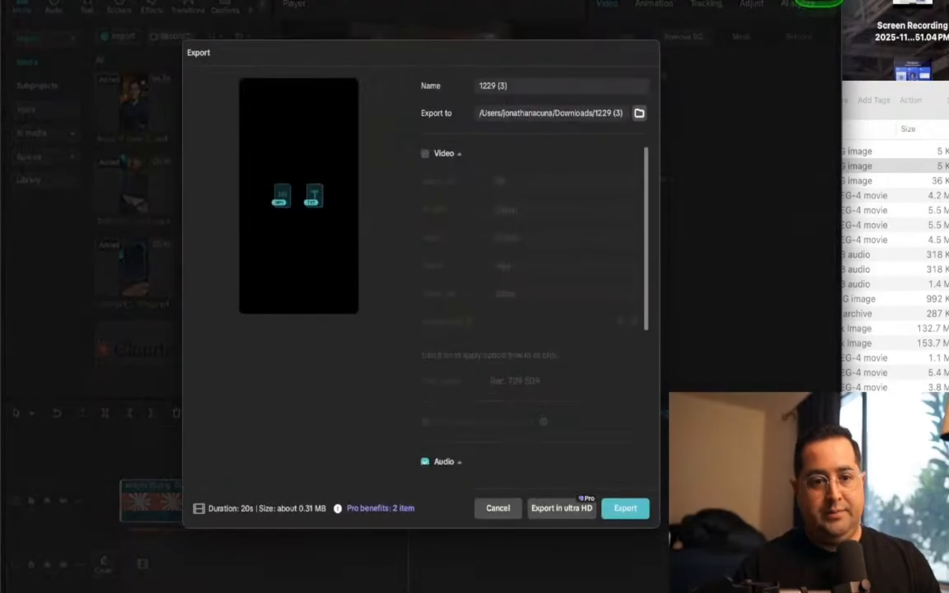
Begin naming the export 'claude c', then close the export dialog without exporting.
left_click(529, 86)
type("claude code")
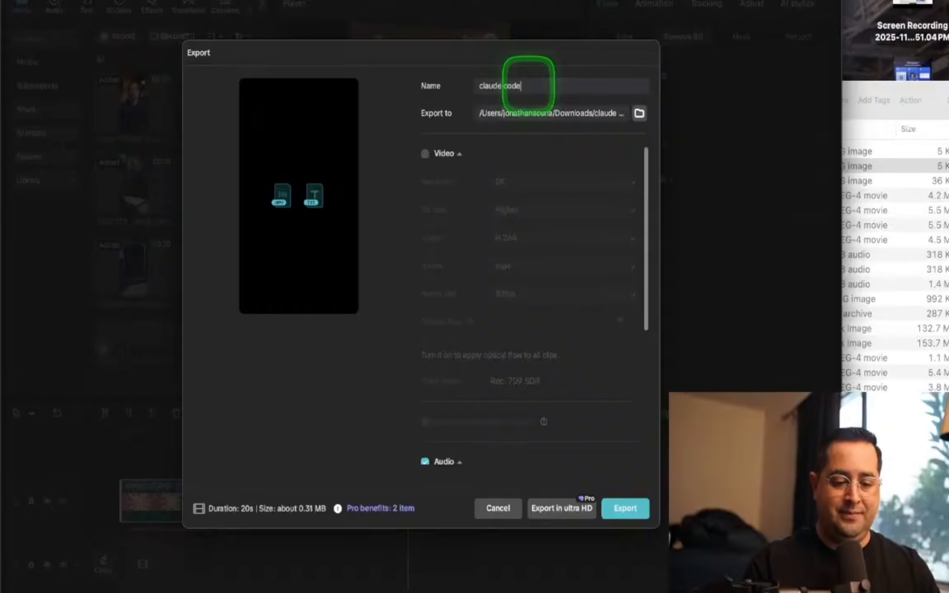
left_click(498, 507)
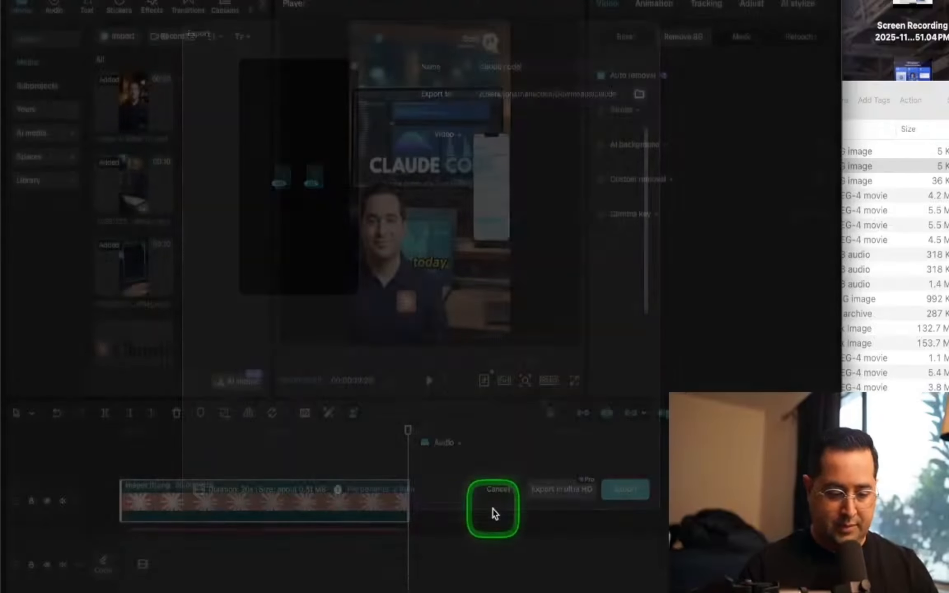
Return the playhead to the very start, zoom the timeline in, and play the video.
left_click(142, 492)
left_click(157, 455)
left_click(169, 439)
key("Up")
key("Up")
key("Up")
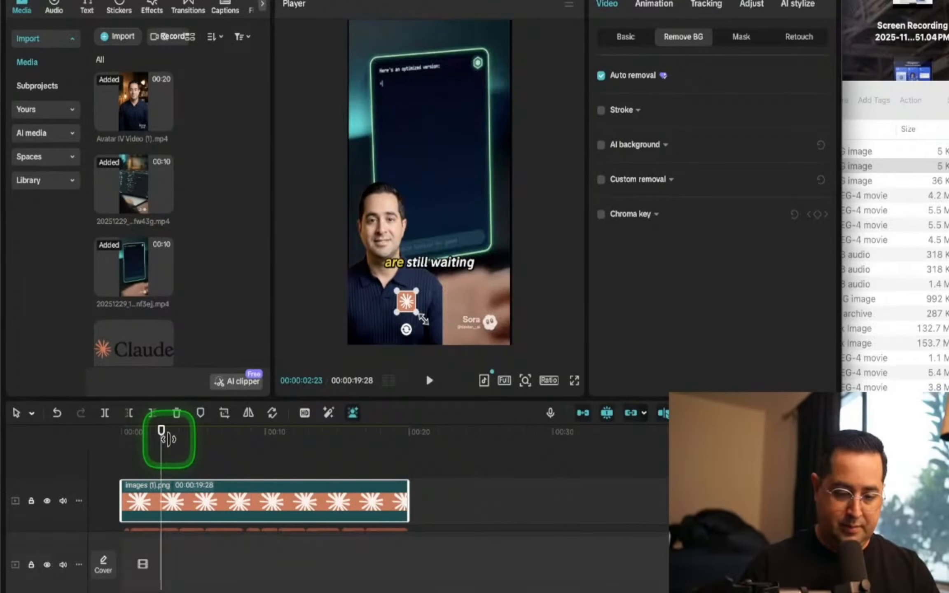
key("Up")
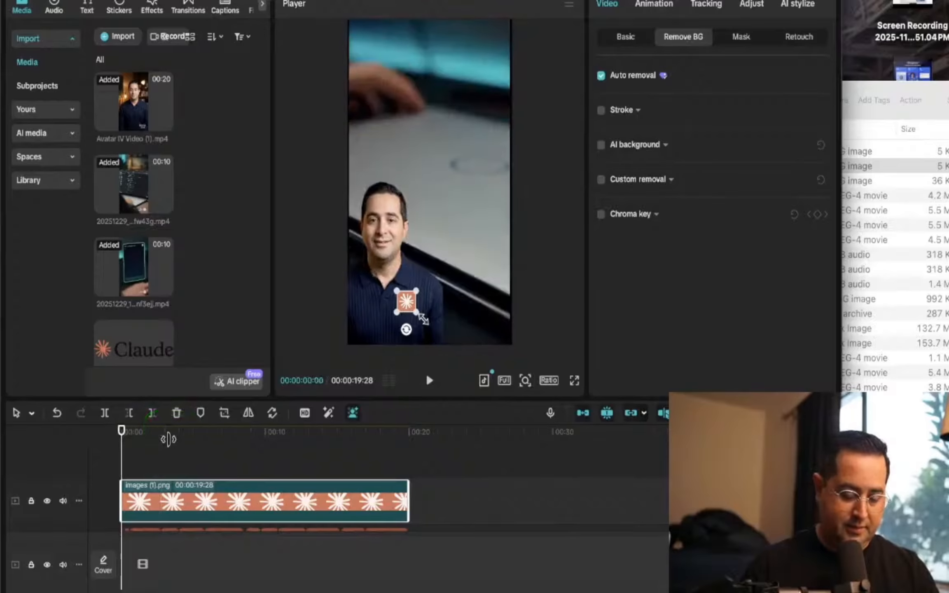
key("super+equal")
key("super+equal")
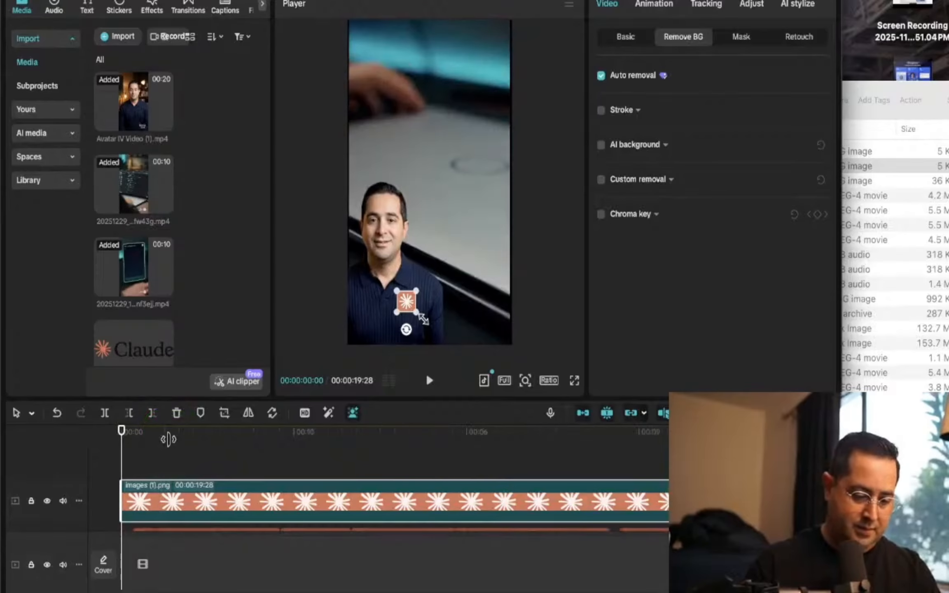
key("space")
left_click(877, 37)
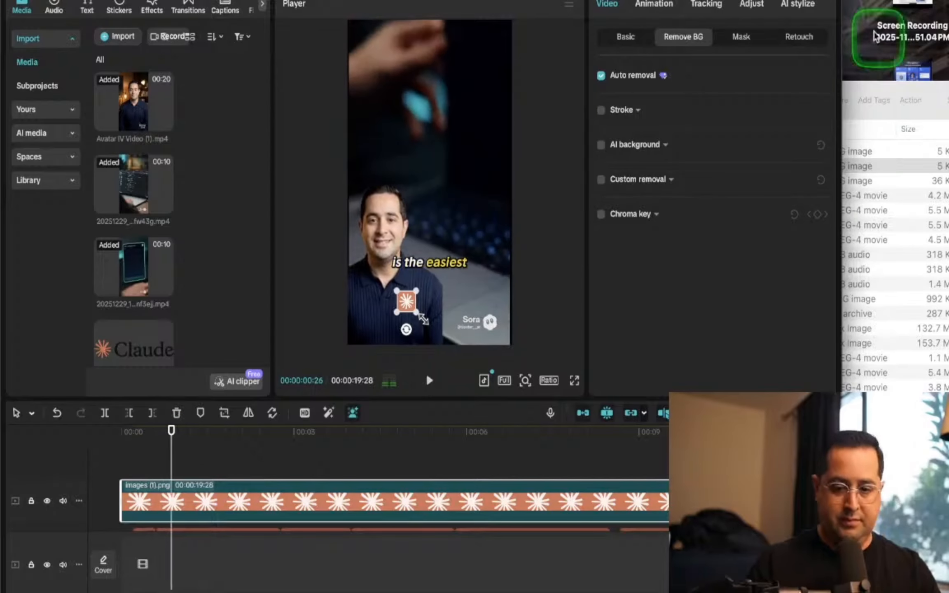
Enable video export at 1080P and rename the export 'claude code'.
left_click(811, 1)
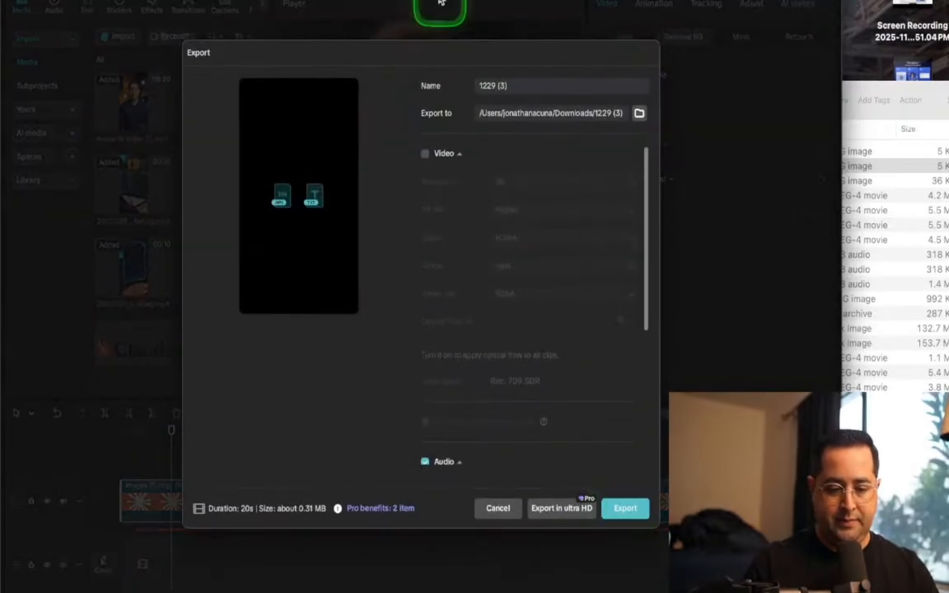
left_click(425, 153)
left_click(529, 193)
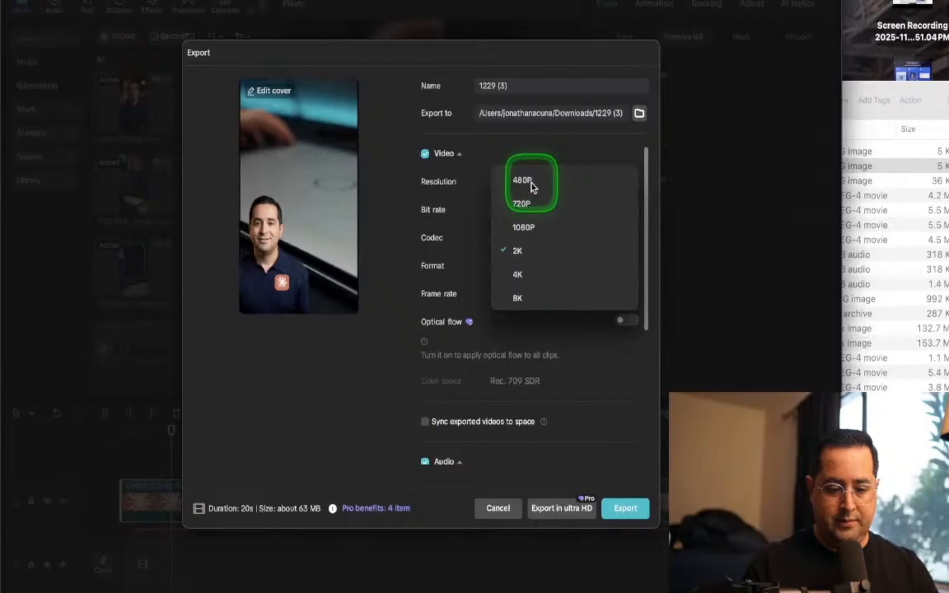
left_click(565, 224)
left_click(526, 87)
key("super+a")
type("c")
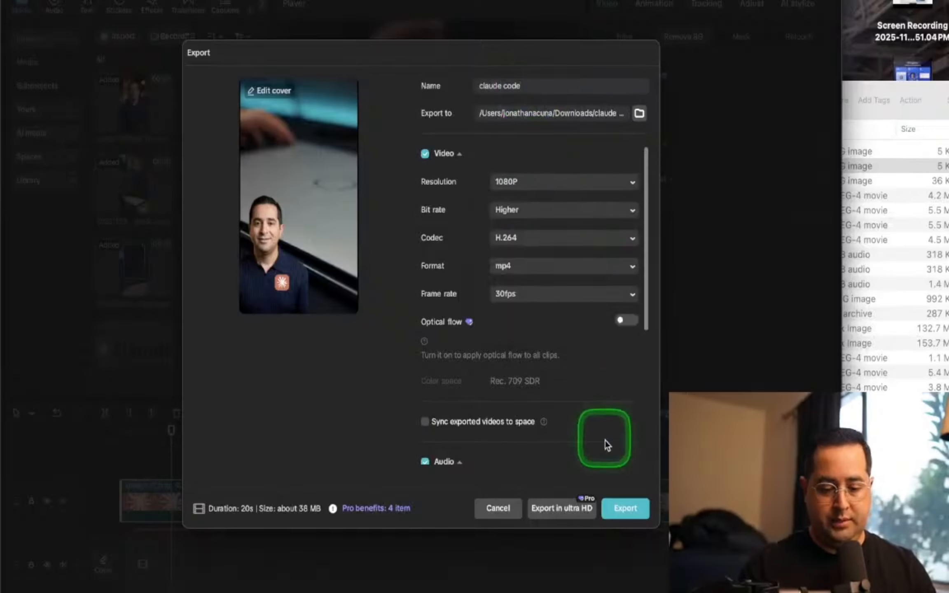
Turn off the separate audio and captions exports and start the export.
scroll(582, 346, "down", 3)
scroll(583, 347, "down", 2)
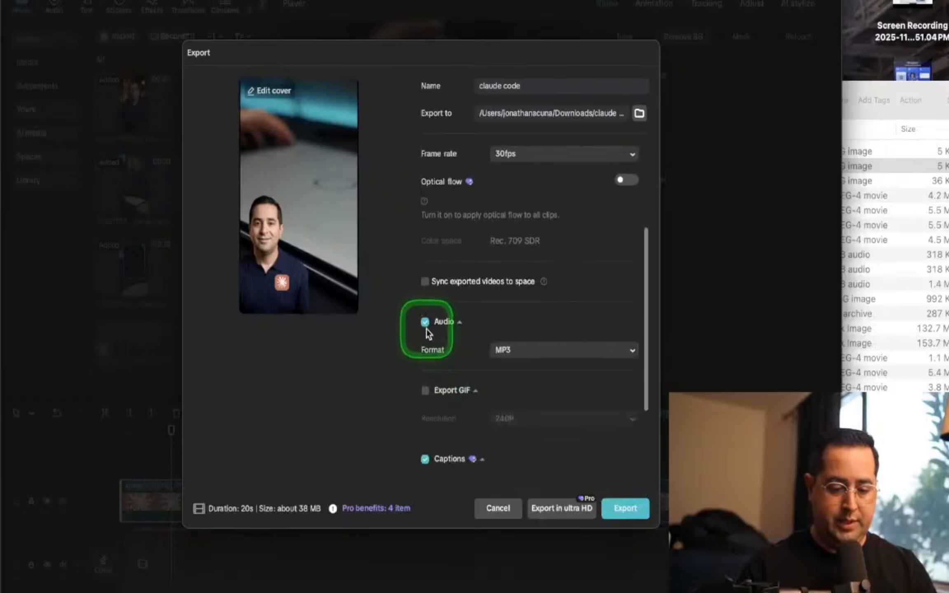
left_click(425, 321)
left_click(425, 458)
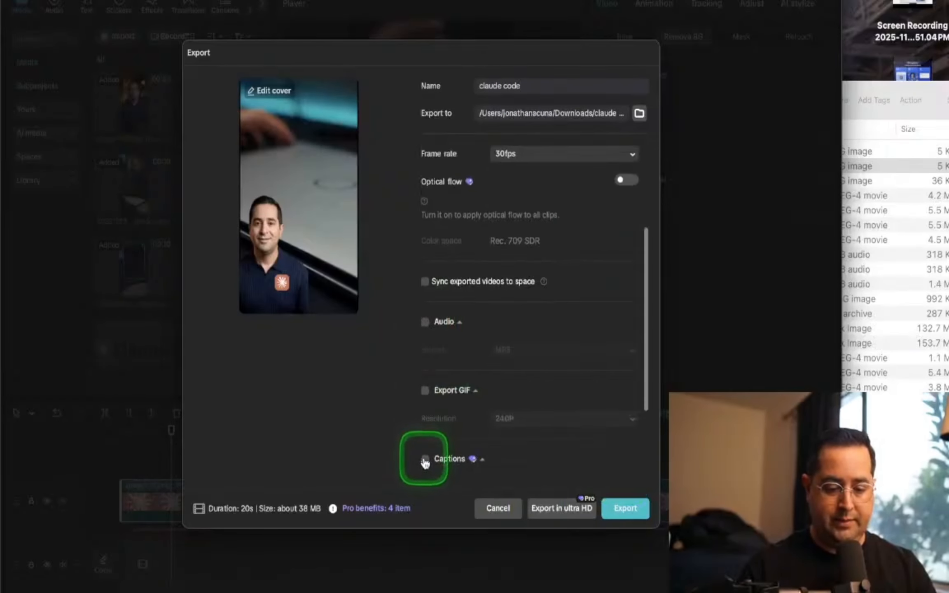
scroll(424, 457, "down", 3)
left_click(622, 508)
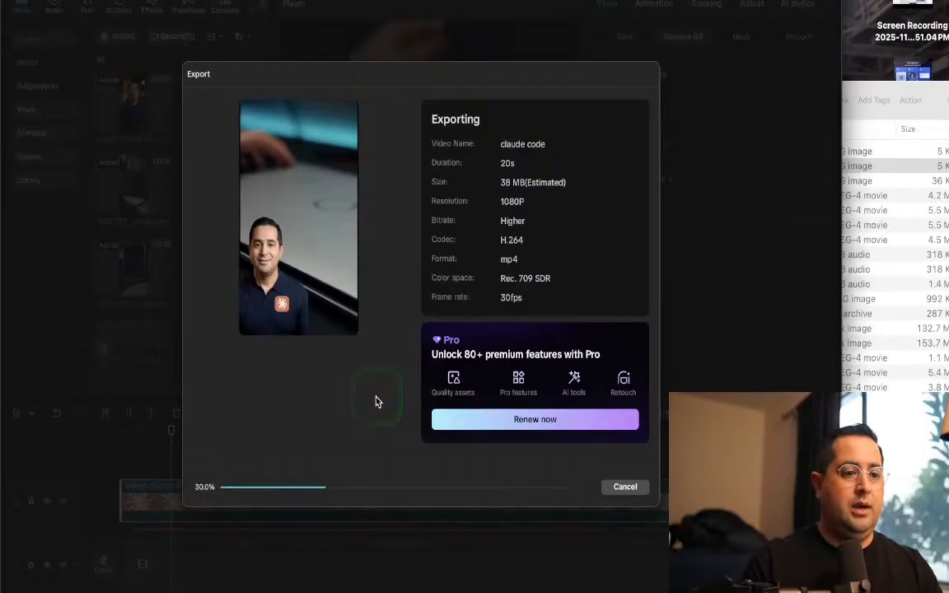
Open the Metricool Content Scheduler bookmark via Alfred and move its calendar window into view.
key("alt+space")
type("metri")
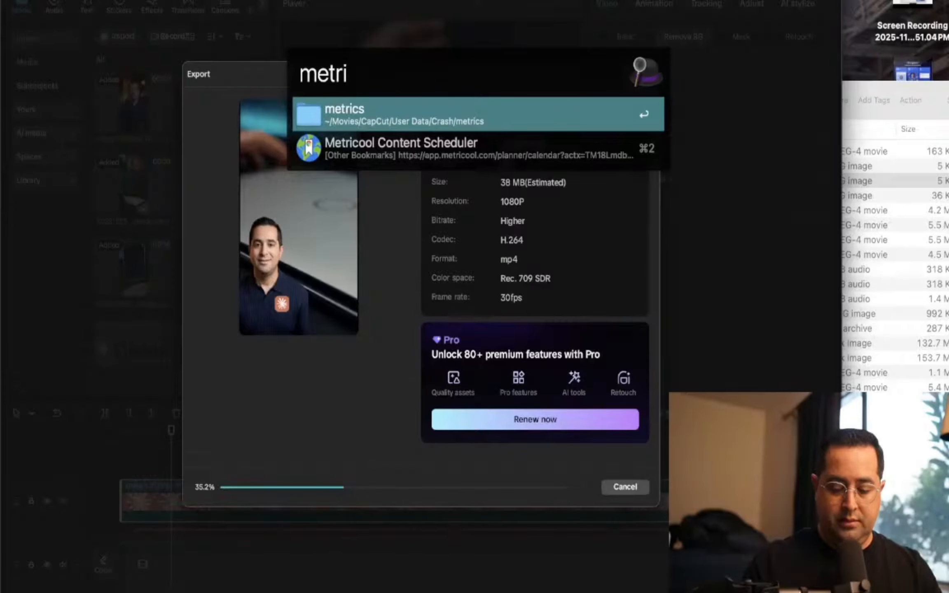
key("super+2")
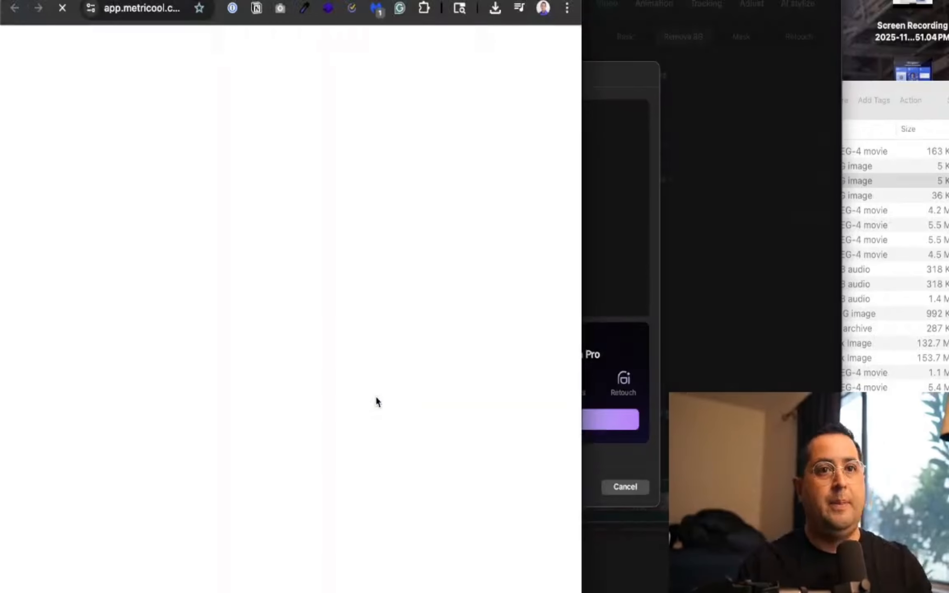
left_click(424, 216)
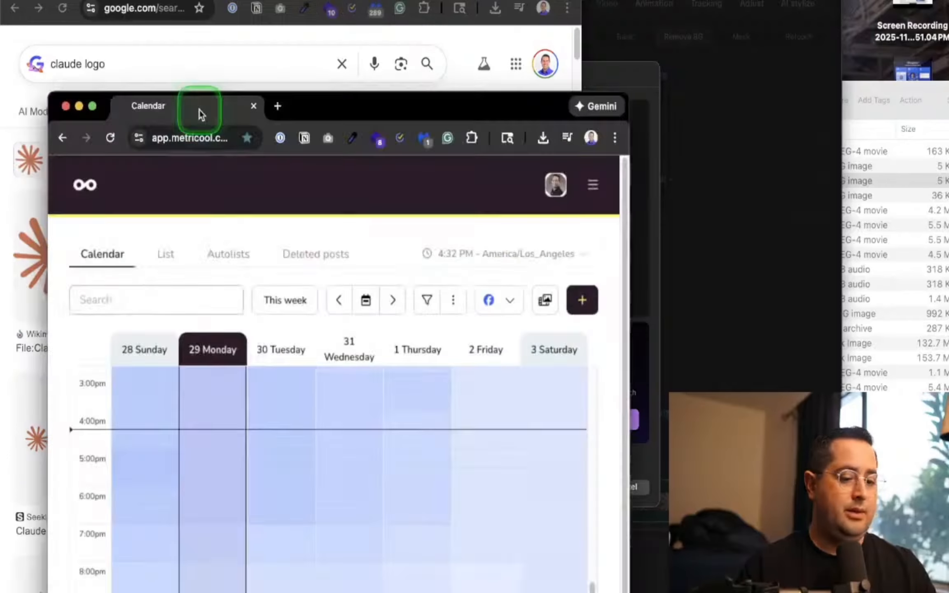
left_click_drag(201, 113, 446, 0)
scroll(145, 286, "up", 2)
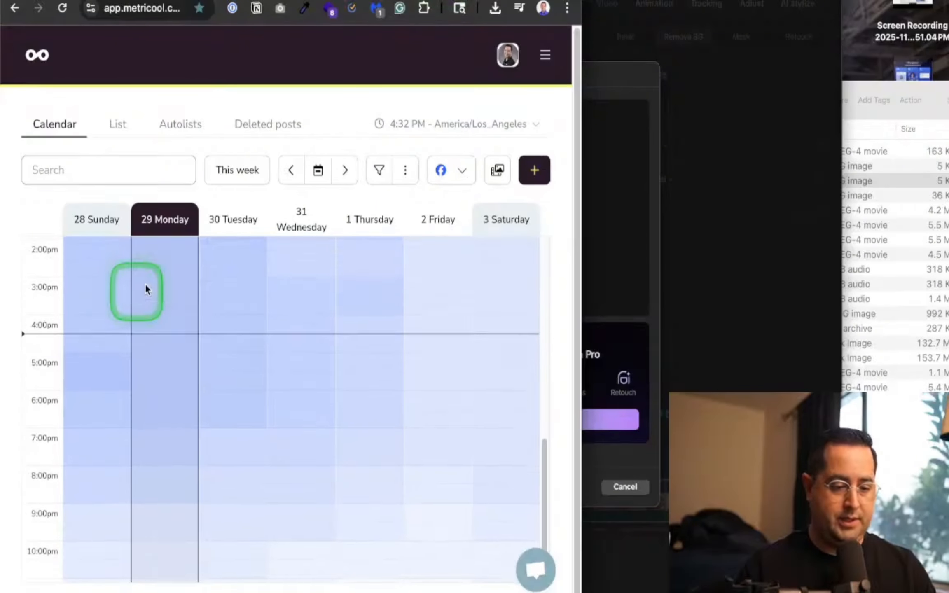
Close CapCut's finished export dialog and return to the Metricool calendar.
left_click(584, 76)
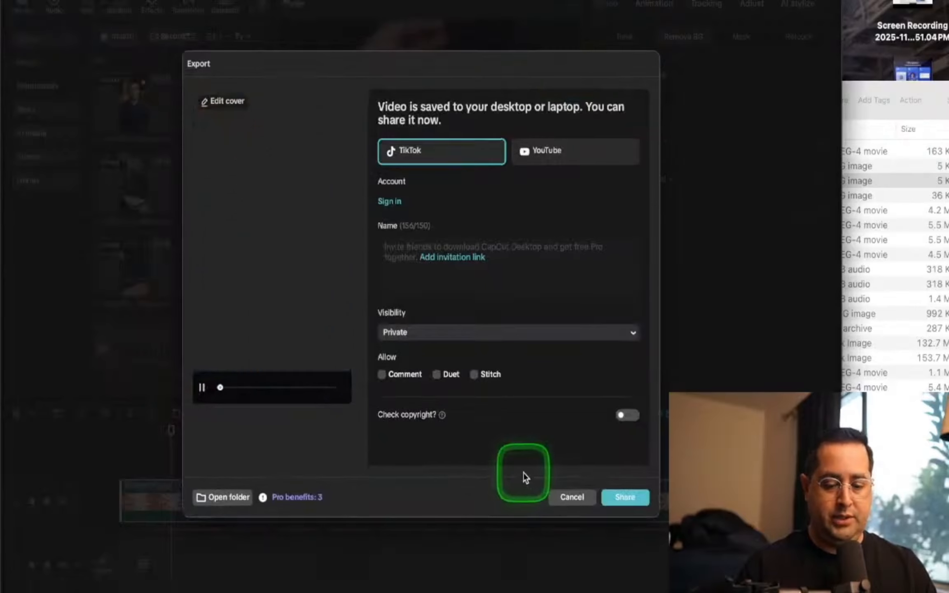
left_click(570, 503)
key("super+Tab")
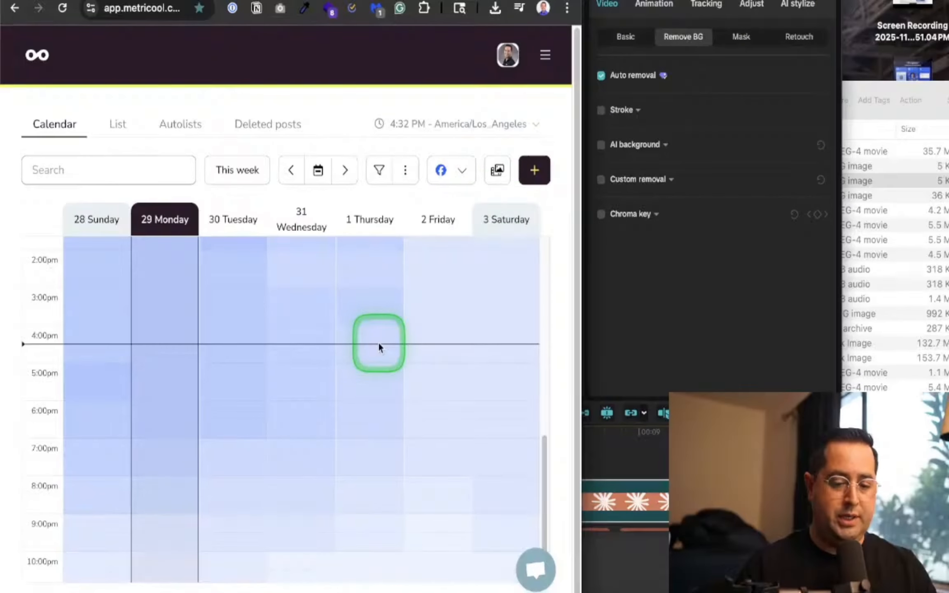
Create a new post and add Facebook, Instagram, LinkedIn, TikTok and YouTube alongside X.
left_click(532, 184)
left_click(275, 264)
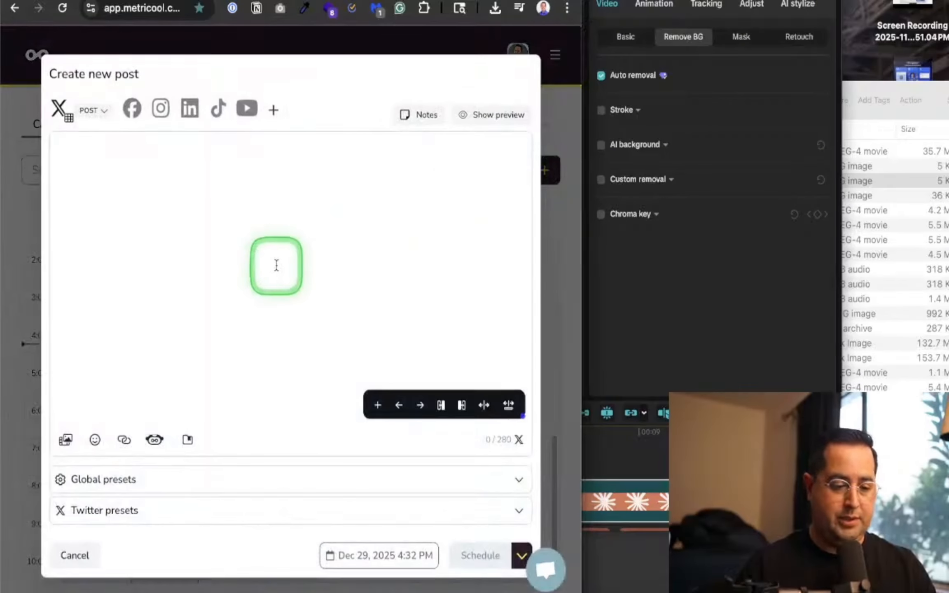
left_click_drag(581, 86, 832, 87)
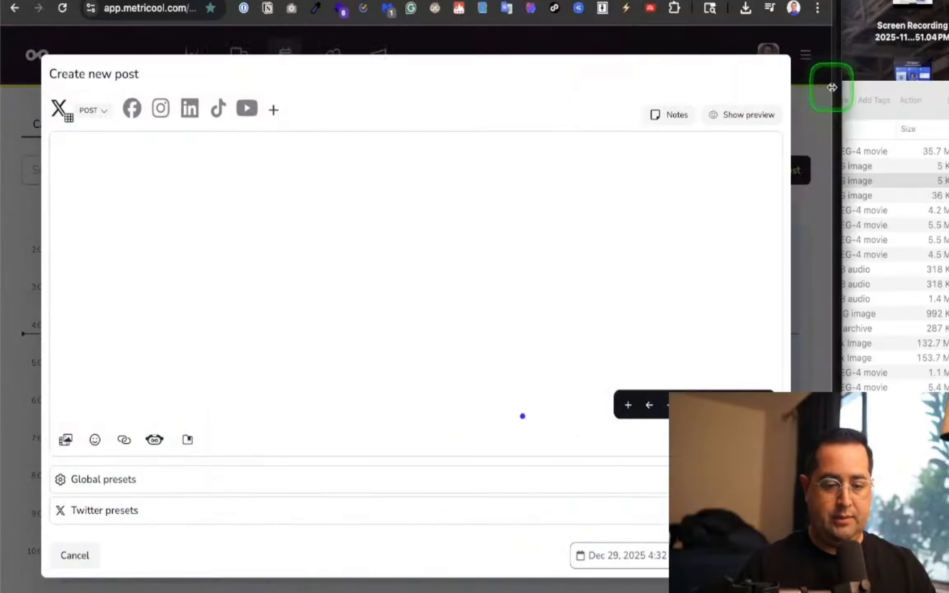
left_click(132, 108)
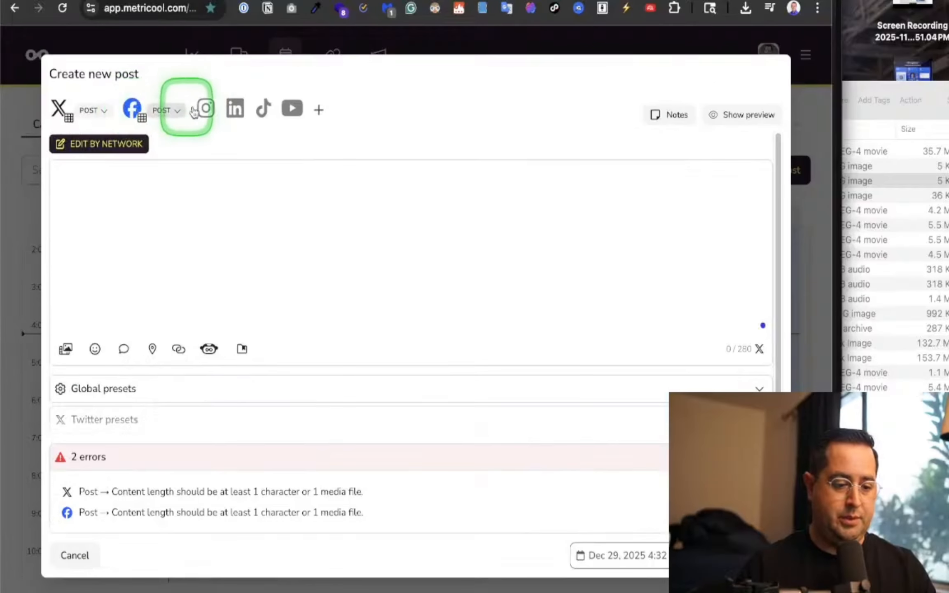
left_click(206, 109)
left_click(280, 108)
left_click(352, 108)
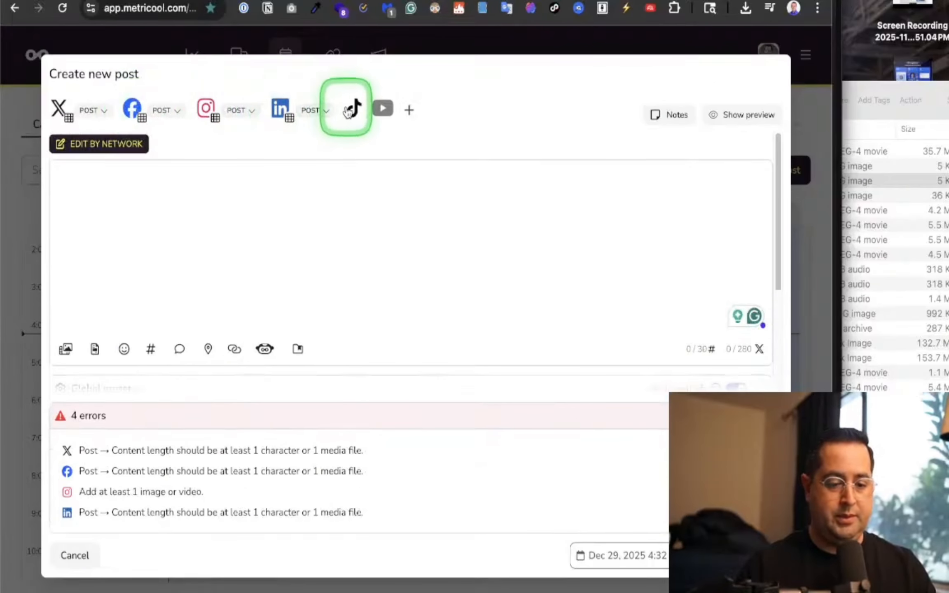
left_click(387, 112)
Set YouTube to Short, LinkedIn to Poll, and Instagram and Facebook to Reel.
left_click(416, 110)
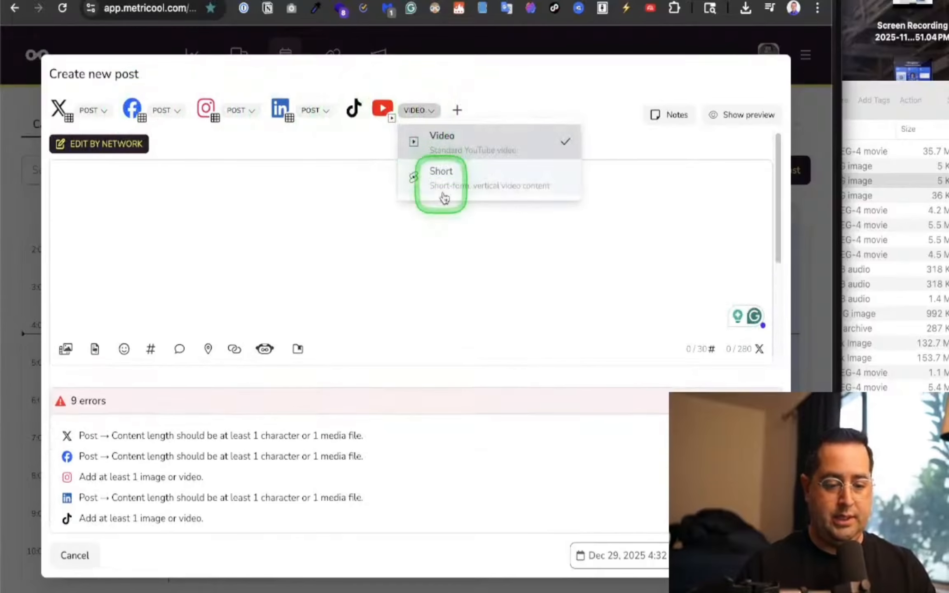
left_click(444, 170)
left_click(315, 111)
left_click(327, 173)
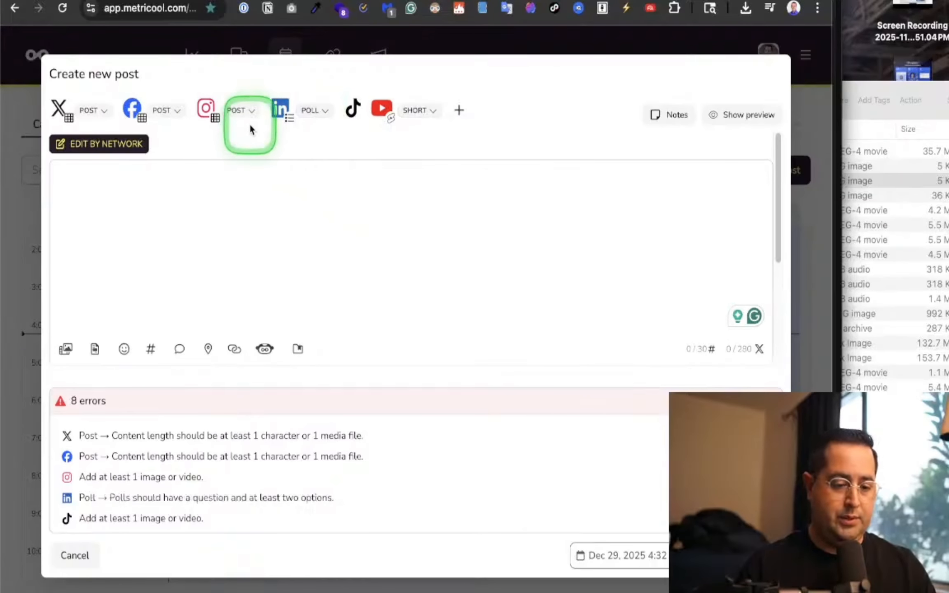
left_click(248, 119)
left_click(315, 187)
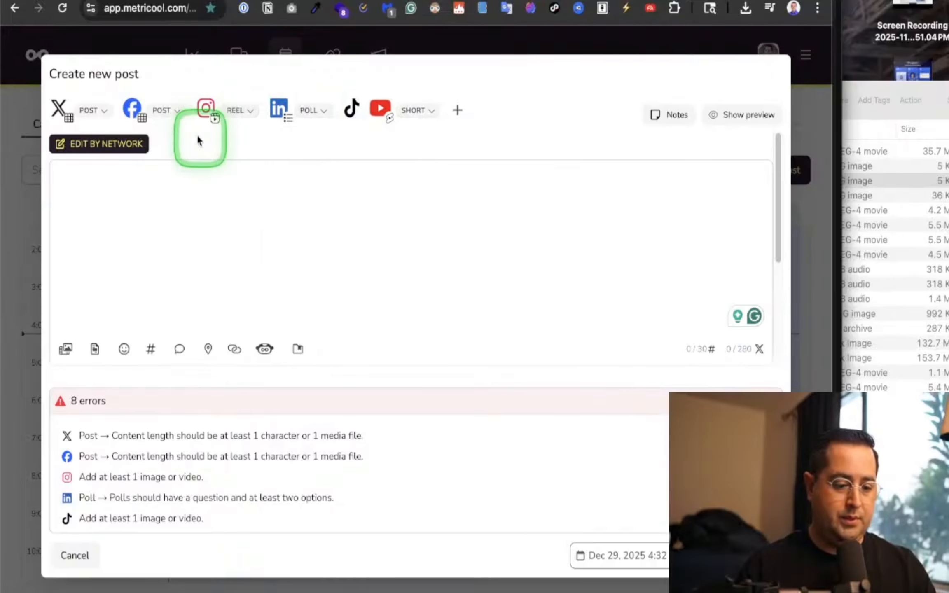
left_click(172, 118)
left_click(215, 180)
left_click(315, 237)
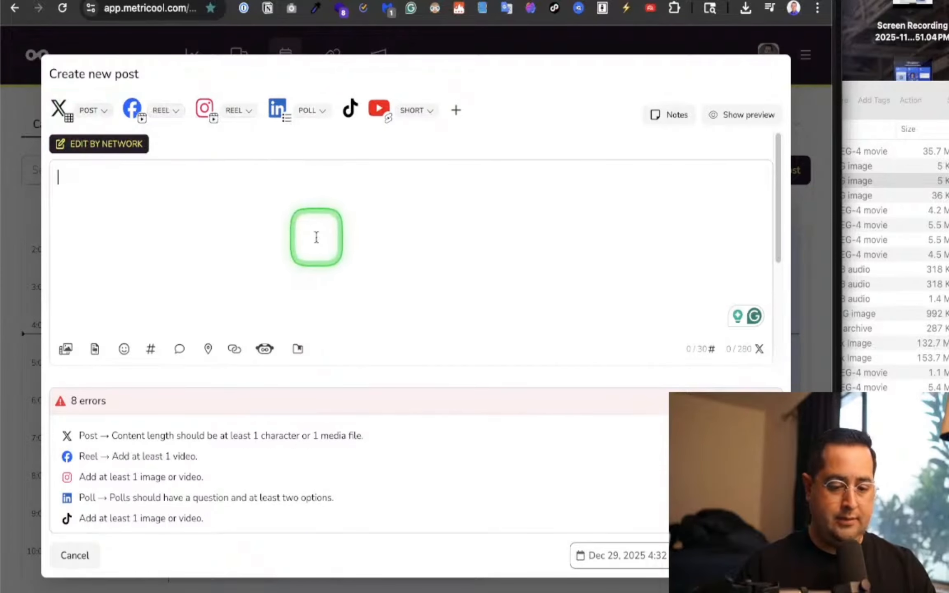
Draft a 'Learn Claude Code Live Class' caption about building websites, apps and tools without coding.
type("LXCear")
key("BackSpace")
key("BackSpace")
key("BackSpace")
key("BackSpace")
key("BackSpace")
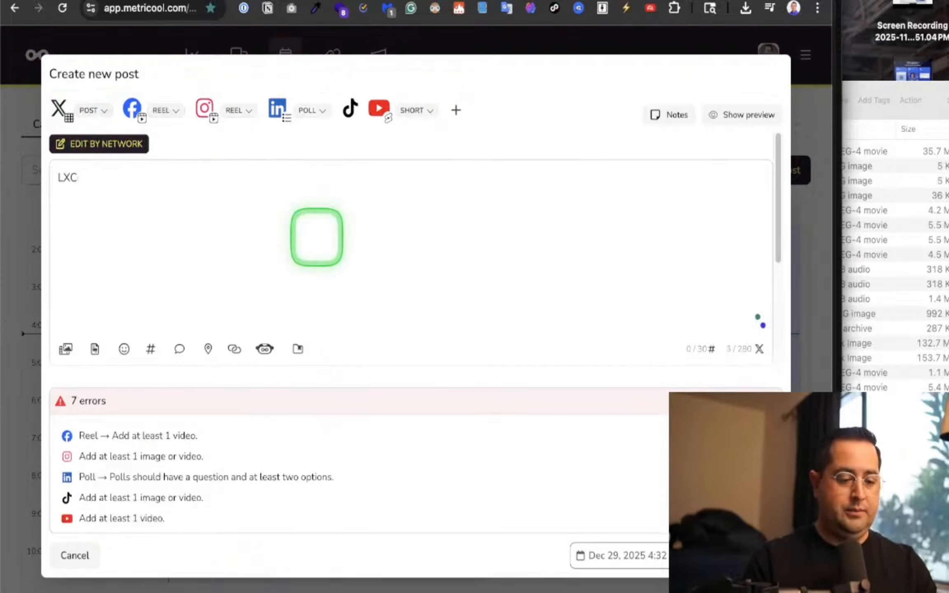
type("earn Cla")
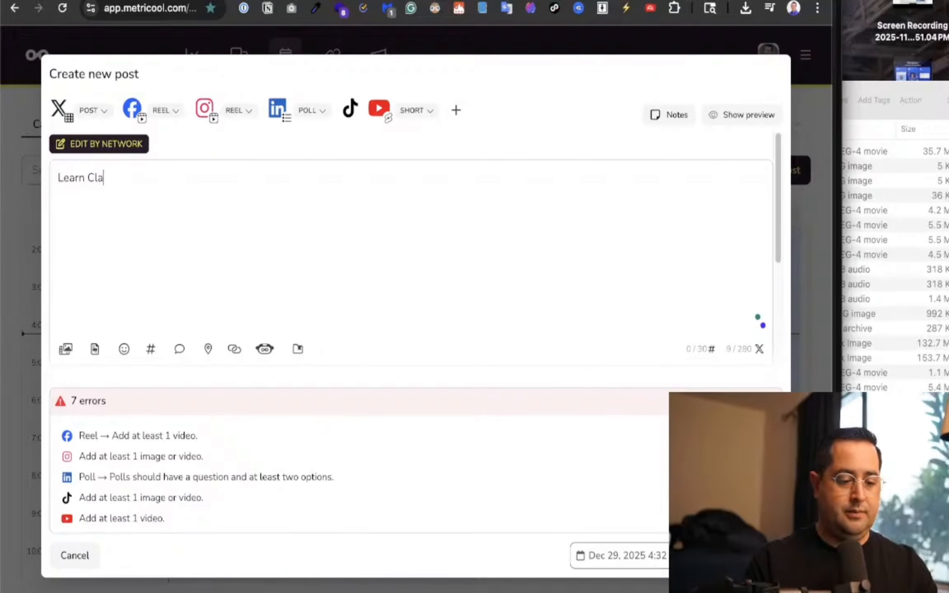
type("ude Code hand")
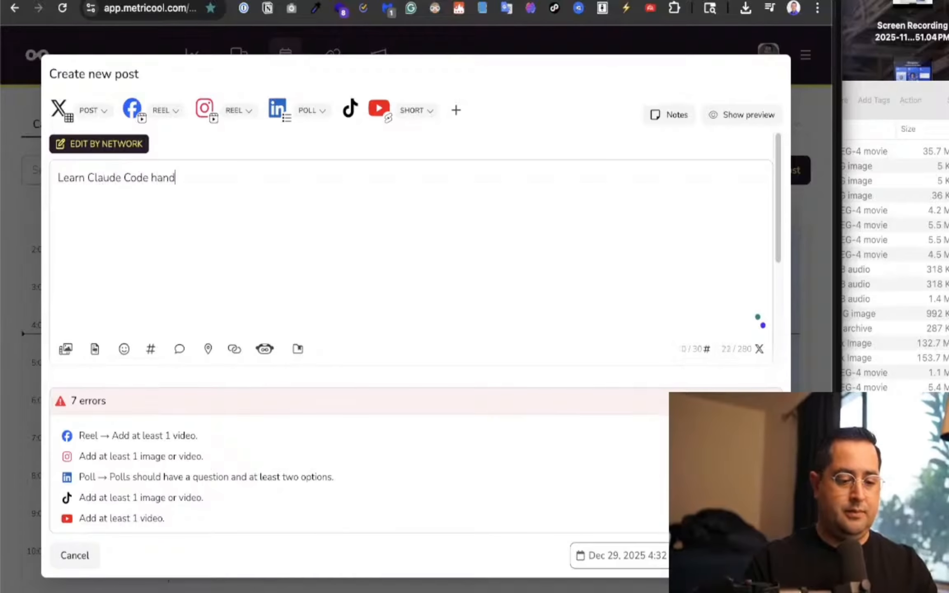
key("BackSpace")
key("BackSpace")
key("BackSpace")
key("BackSpace")
type("L")
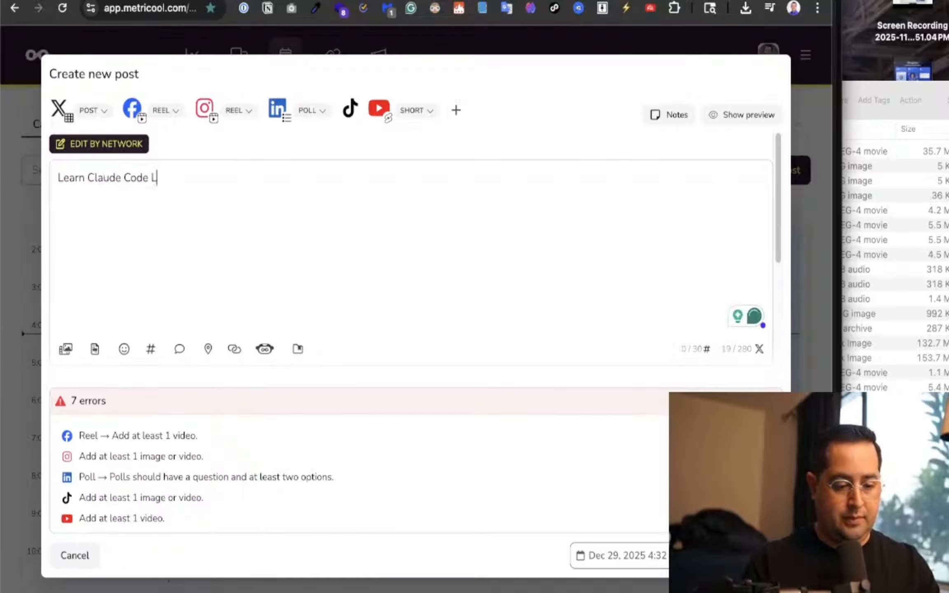
type("ive Class")
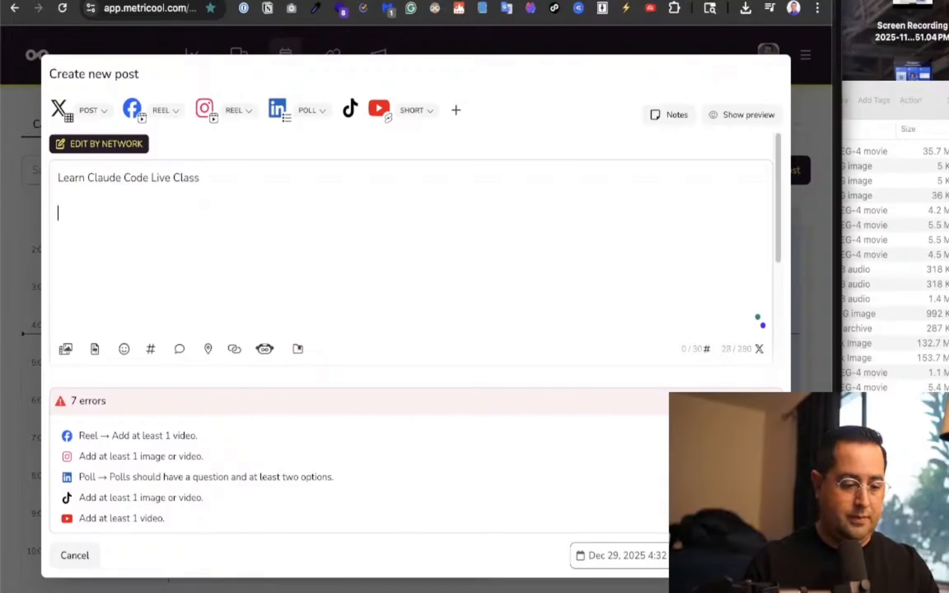
type("  Join us l")
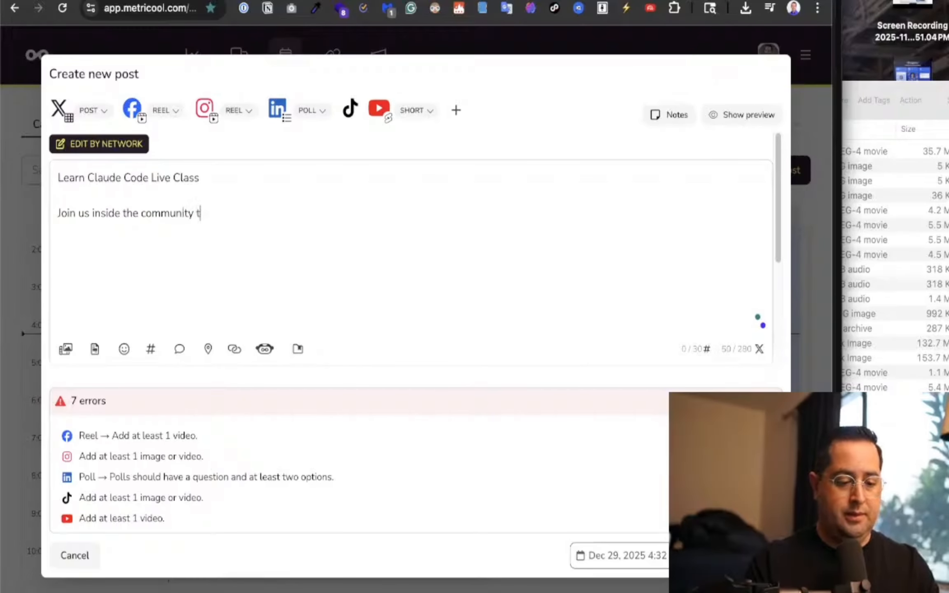
type("master Claude Code")
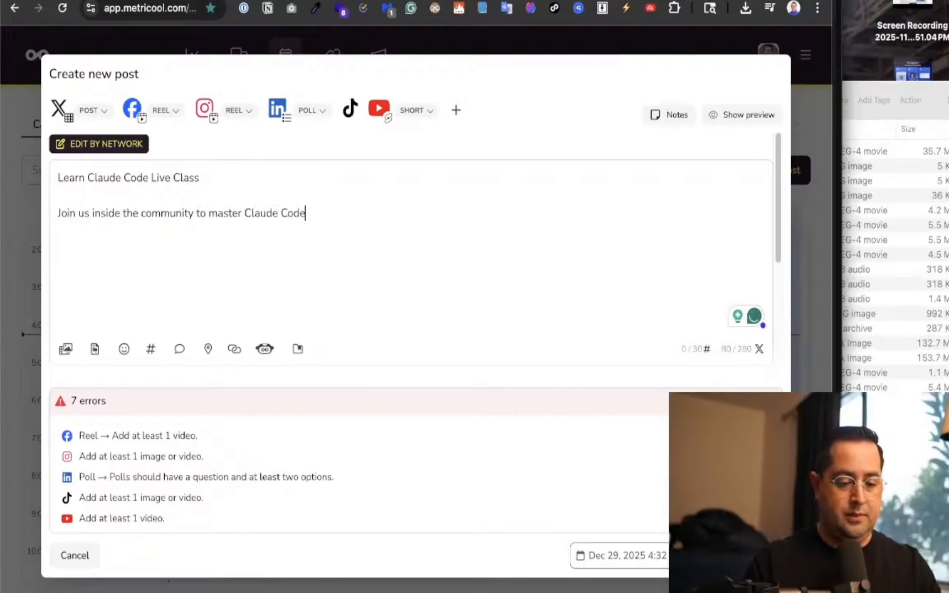
key("Return")
key("Return")
type("No codin")
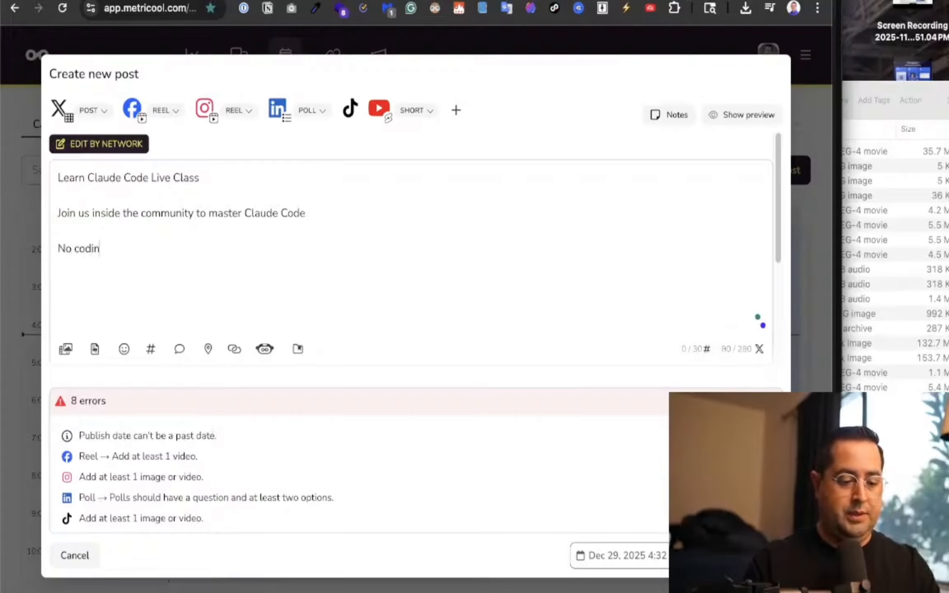
type("g experience  build")
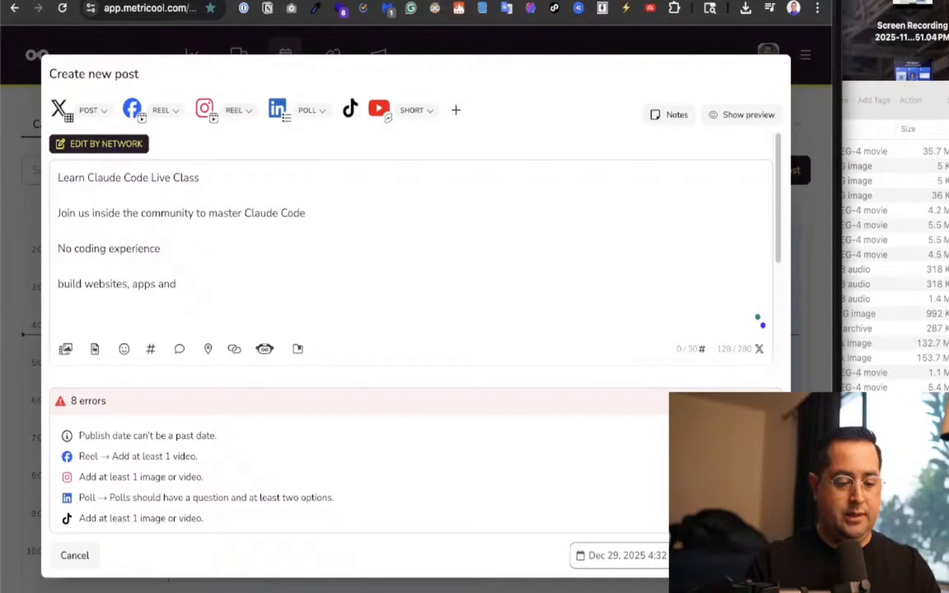
type(" websites, apps and tools")
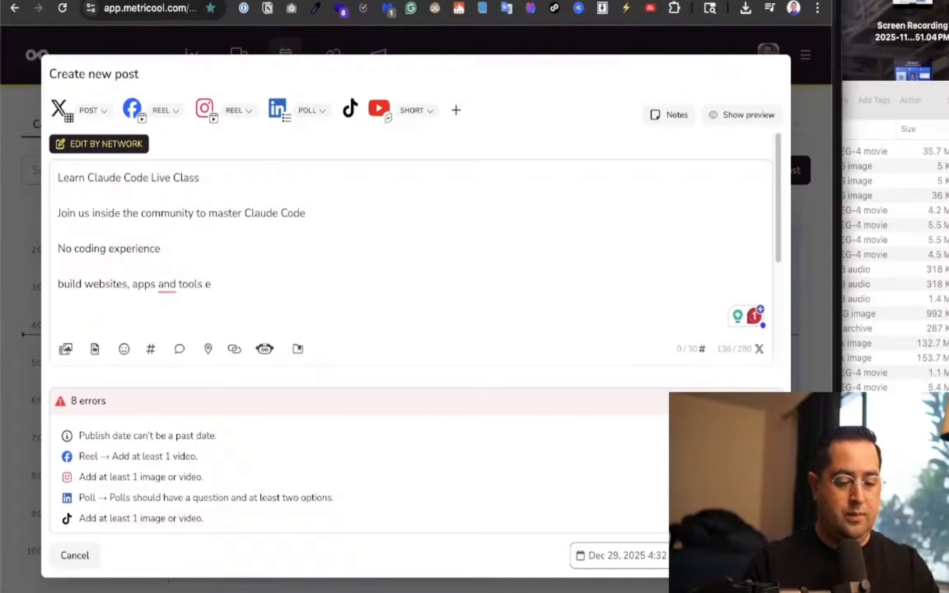
type("effortleesly")
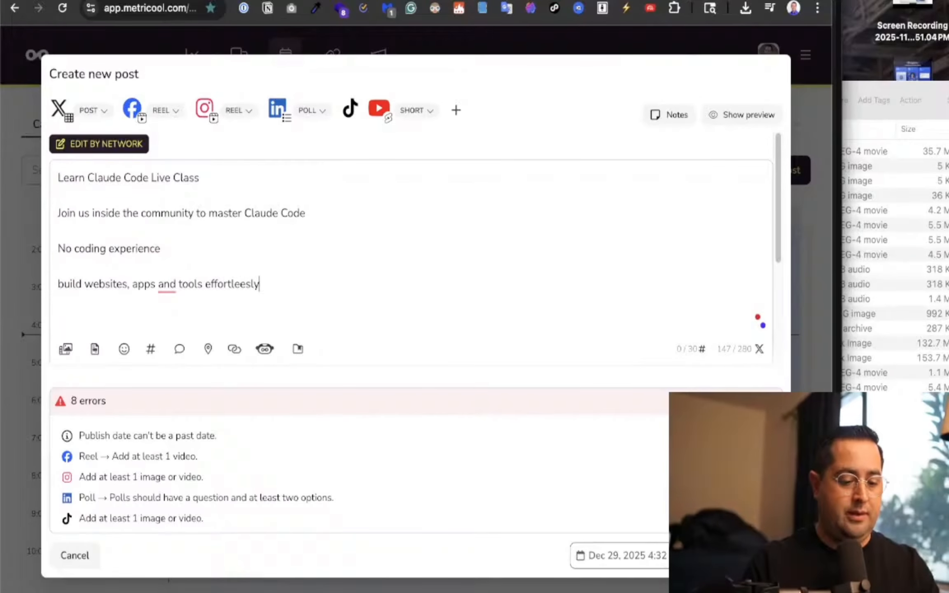
Replace the caption with the AI-improved rewrite and append #claudecode #claude #vibecoding.
key("super+a")
left_click(317, 260)
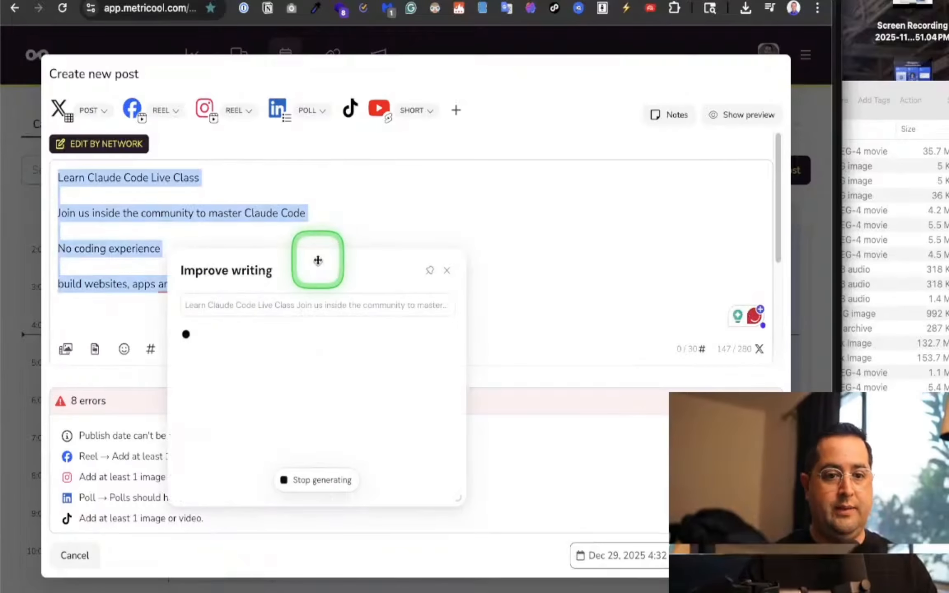
left_click(413, 476)
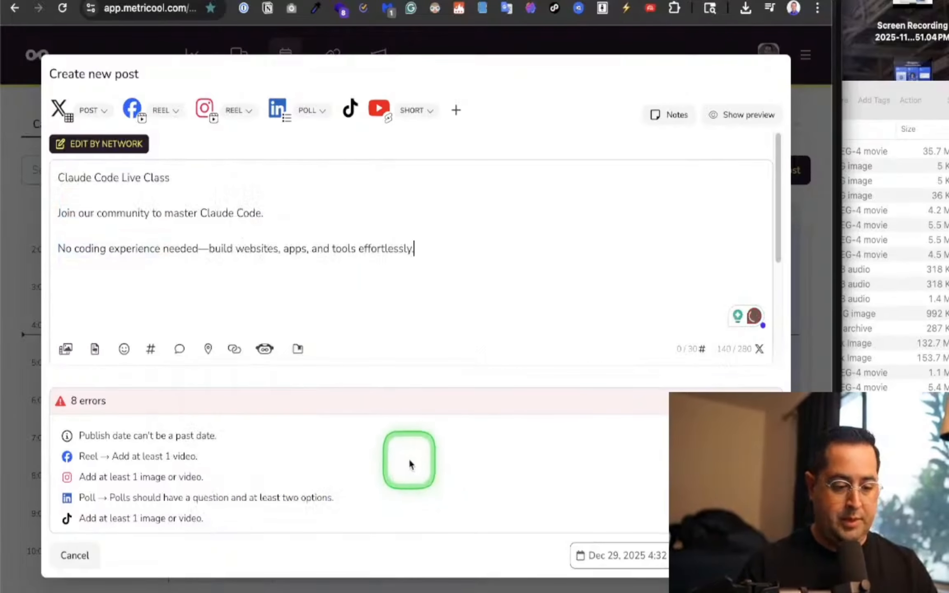
key("Return")
key("Return")
type("#cla")
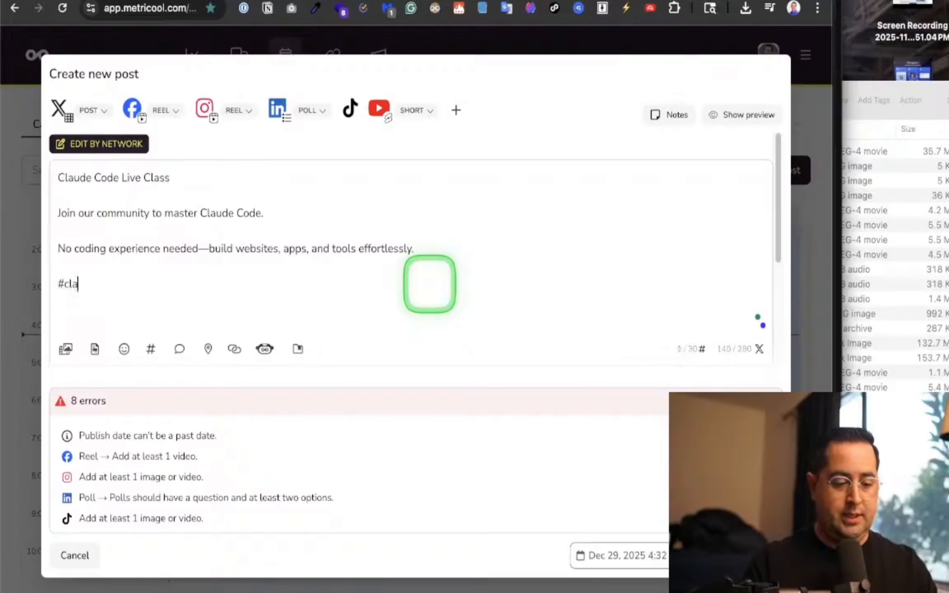
type("ude")
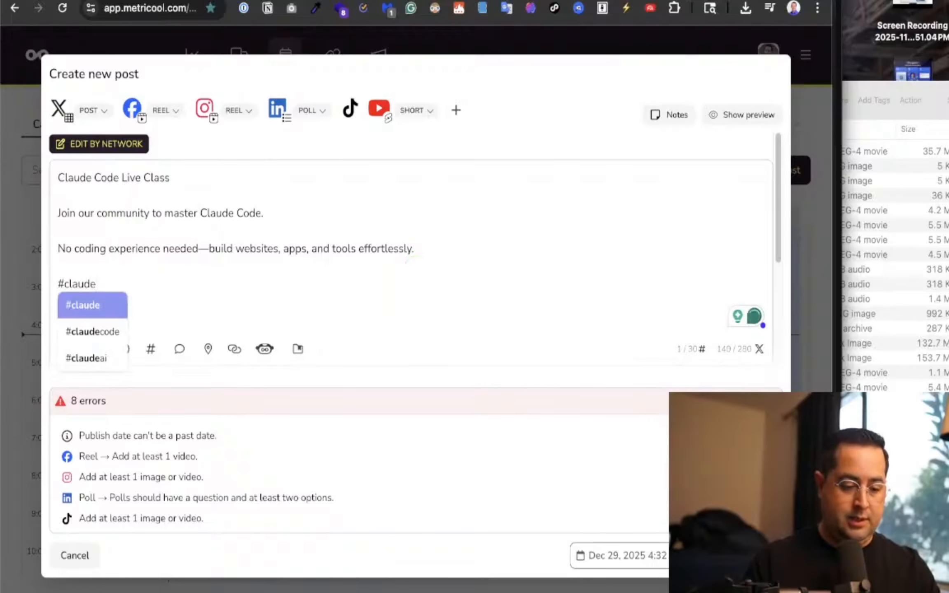
type("code #clau")
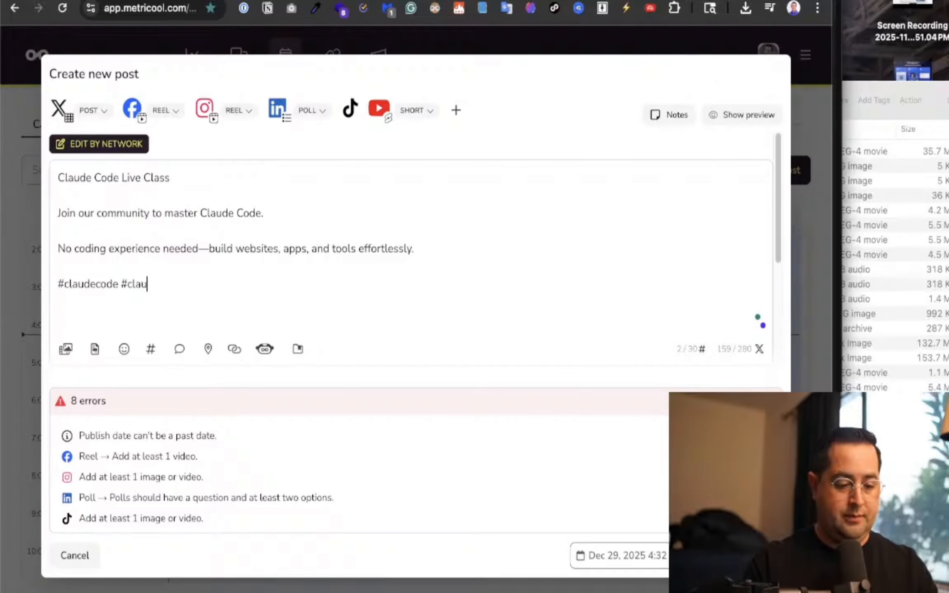
type("de")
type(" #v")
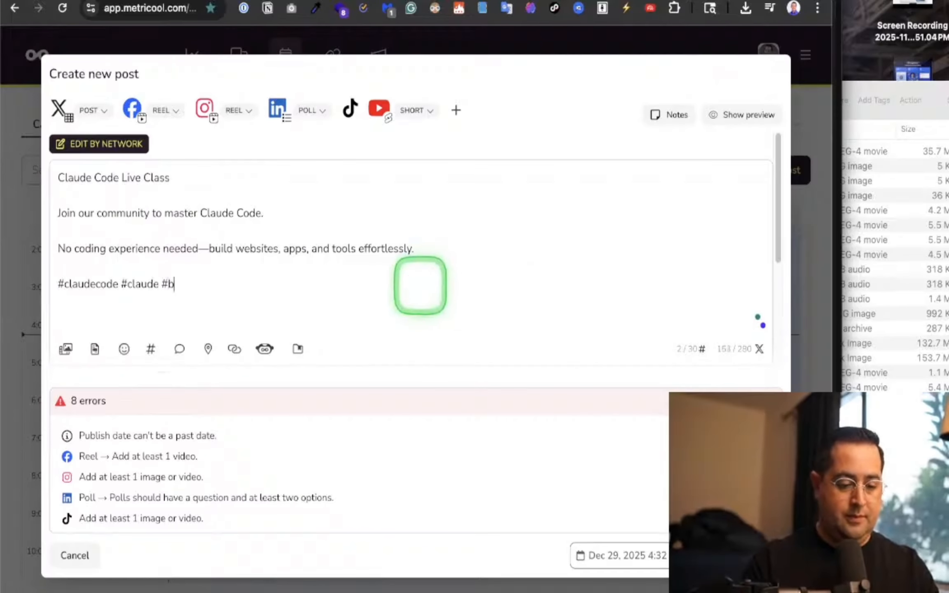
type("ibecoding")
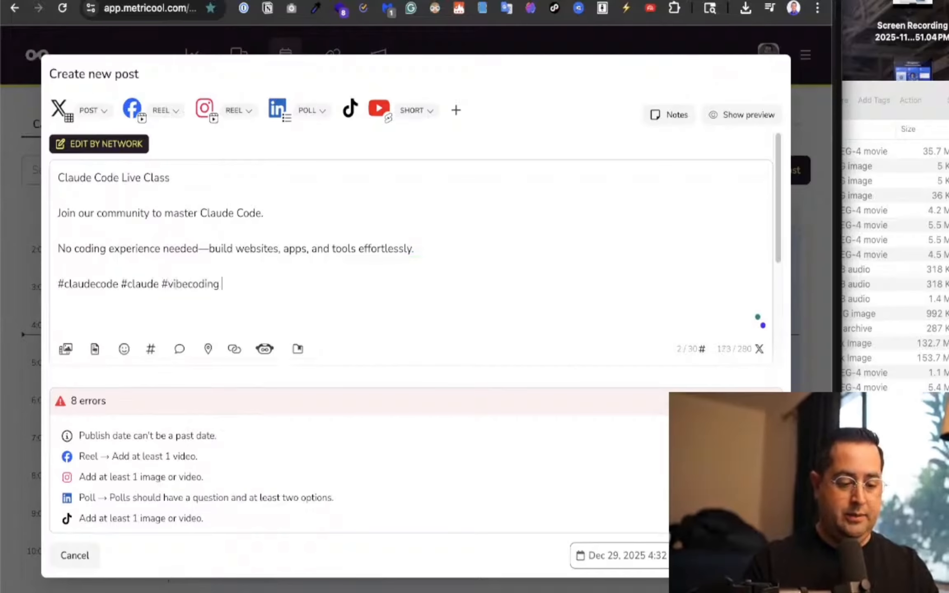
scroll(441, 292, "down", 3)
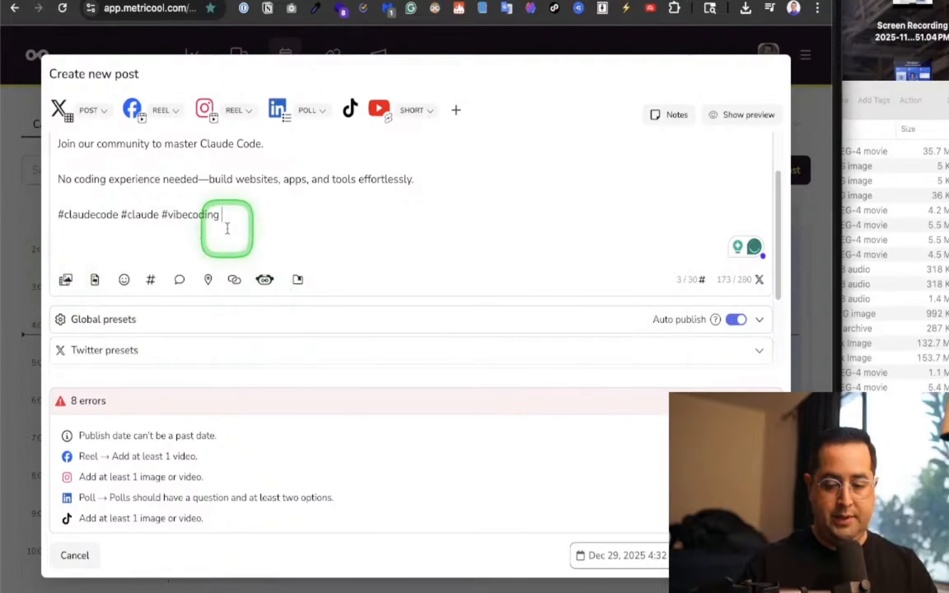
left_click(886, 183)
Drop claude code.mp4 into the post, review the text and presets, and select the title line.
left_click_drag(567, 150, 192, 252)
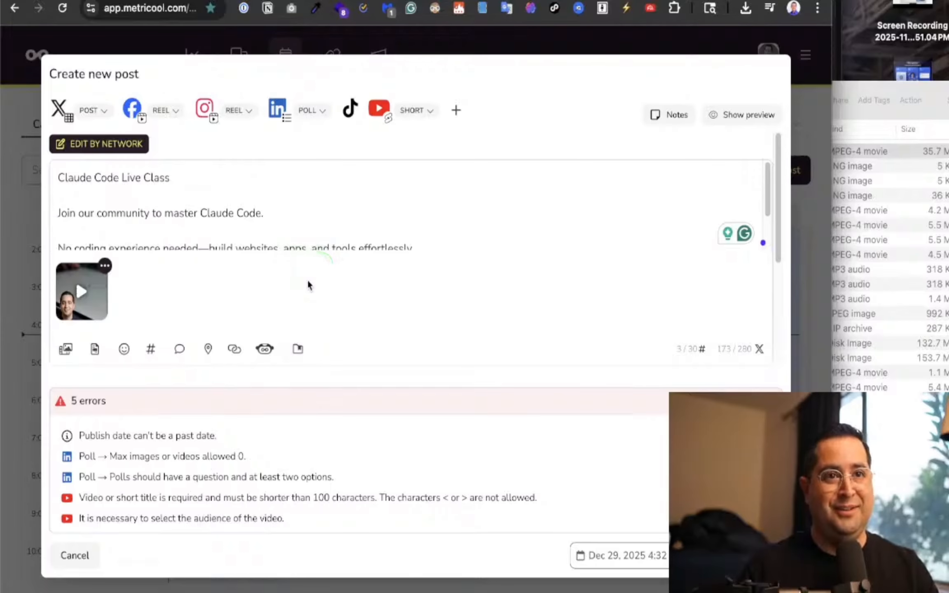
left_click(206, 241)
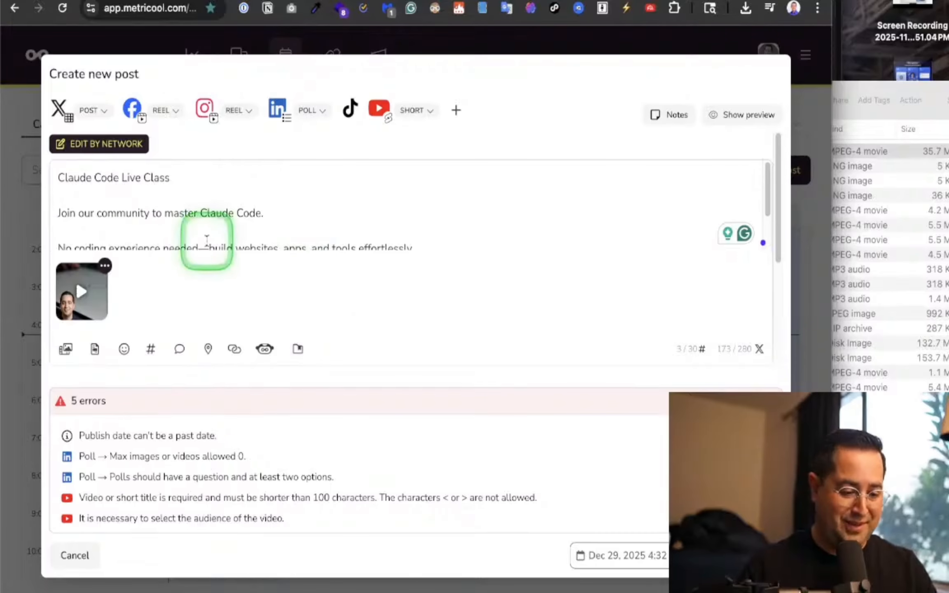
scroll(207, 241, "down", 2)
scroll(207, 241, "down", 1)
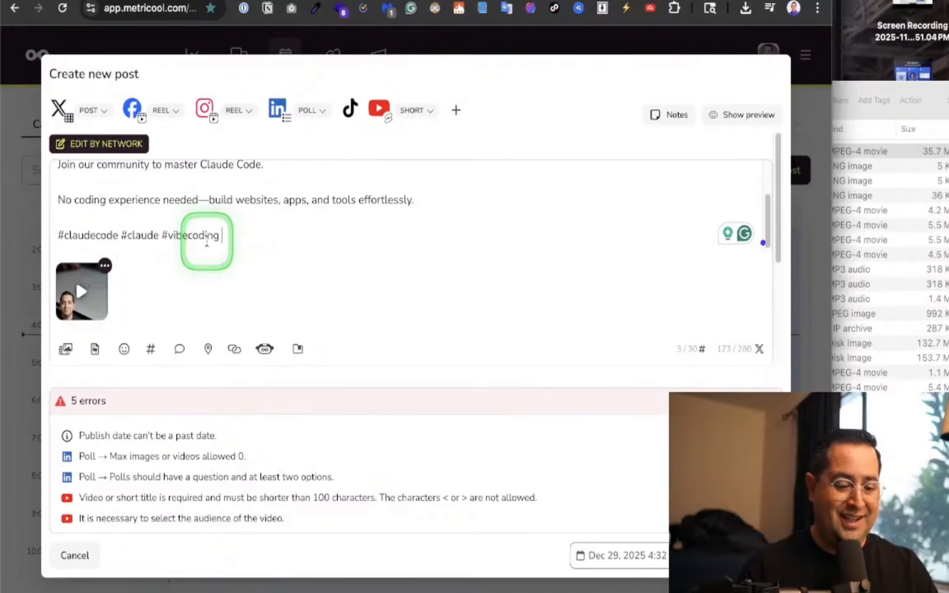
scroll(207, 242, "down", 3)
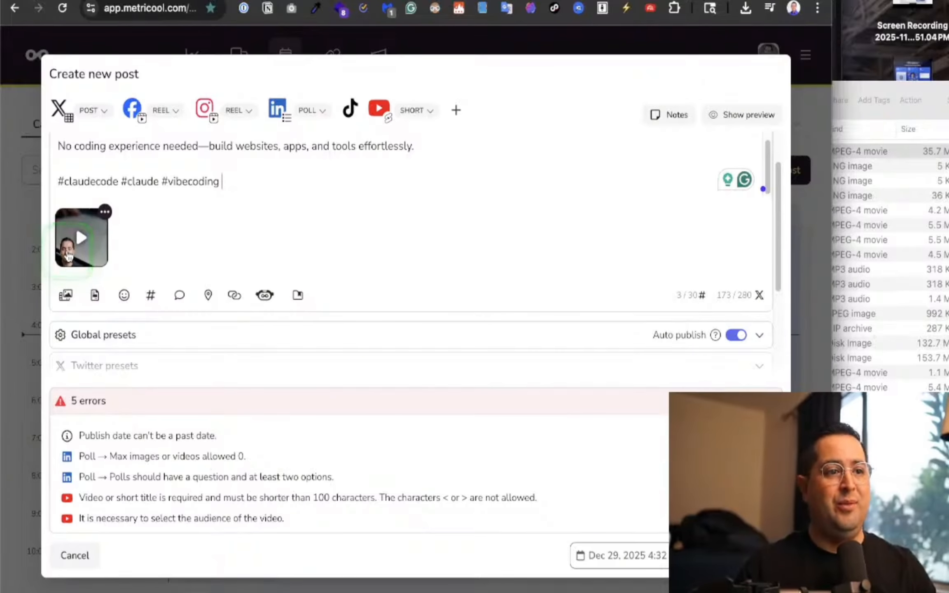
scroll(90, 264, "down", 5)
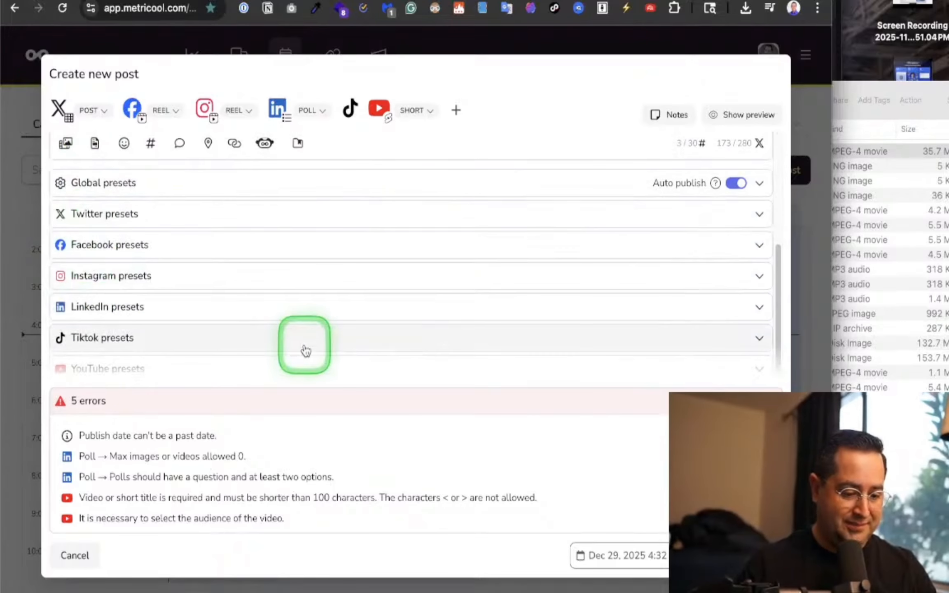
scroll(307, 349, "up", 6)
scroll(329, 233, "up", 2)
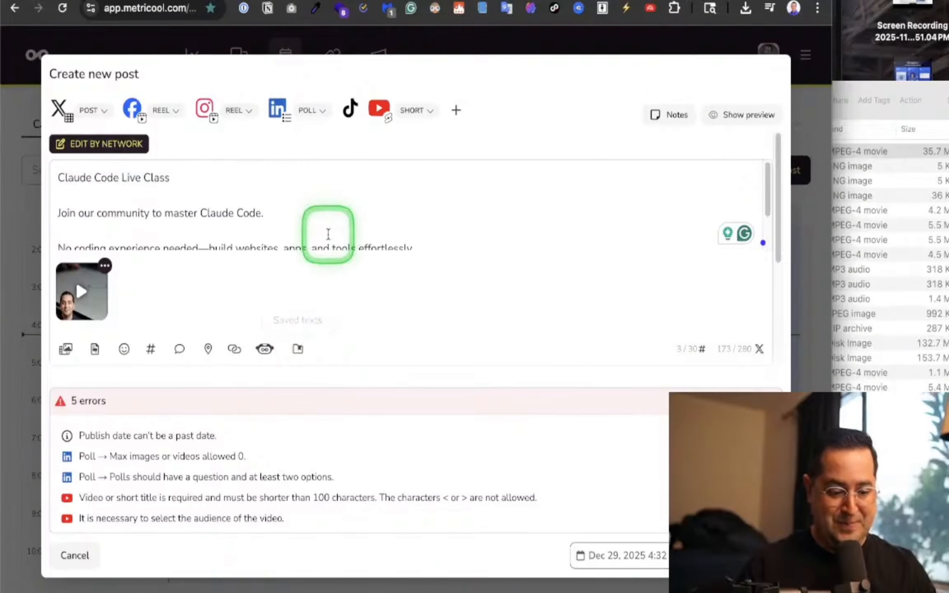
left_click_drag(217, 177, 17, 178)
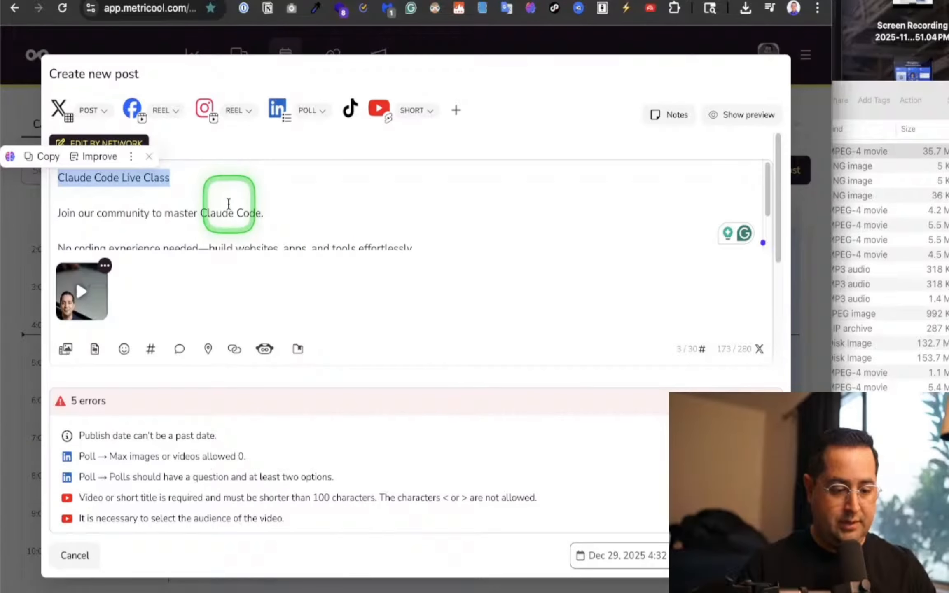
Retype the opening line as 'Learn Claude Code In Live Class' and copy it for the title.
scroll(229, 203, "down", 1)
scroll(229, 204, "up", 1)
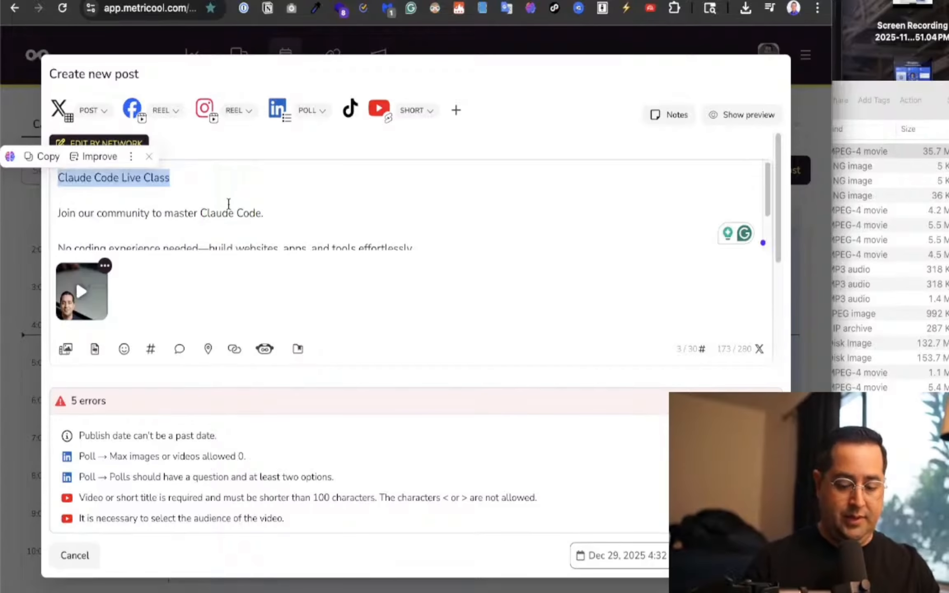
key("BackSpace")
type("learn")
key("BackSpace")
key("BackSpace")
key("BackSpace")
key("BackSpace")
key("BackSpace")
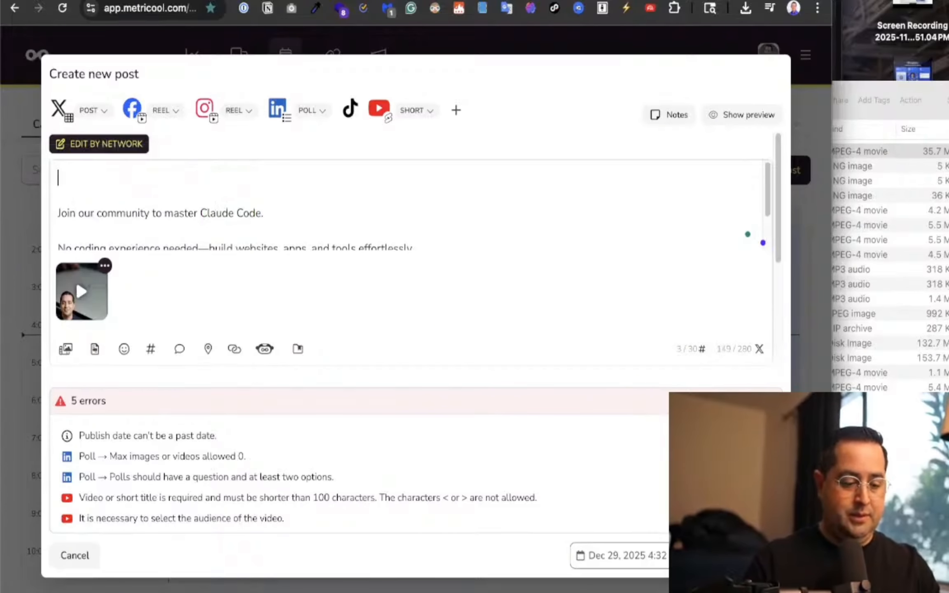
type("Learn XClau")
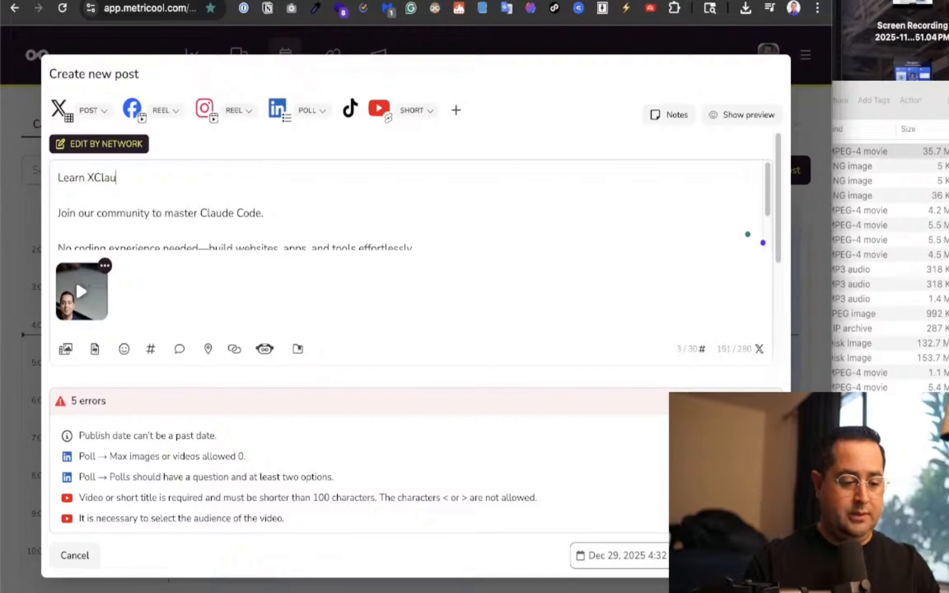
key("BackSpace")
key("BackSpace")
key("BackSpace")
key("BackSpace")
key("BackSpace")
key("BackSpace")
key("BackSpace")
key("BackSpace")
key("BackSpace")
key("BackSpace")
key("BackSpace")
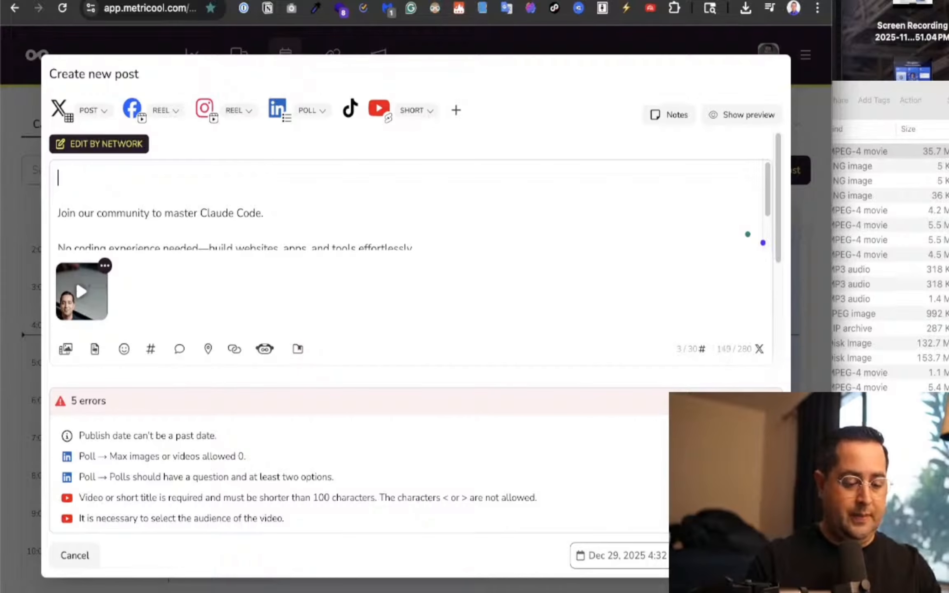
type("Learn Cla")
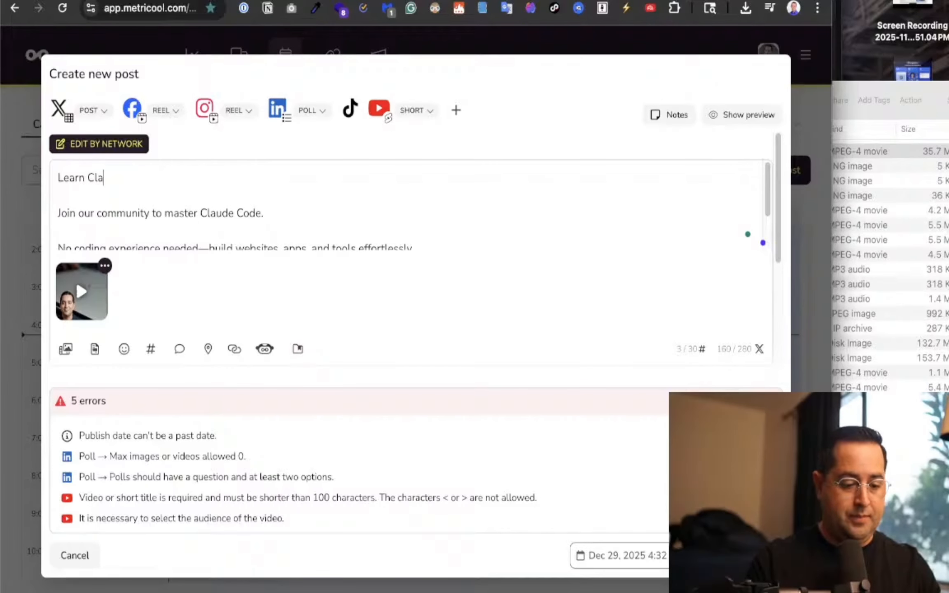
type("ude Code With")
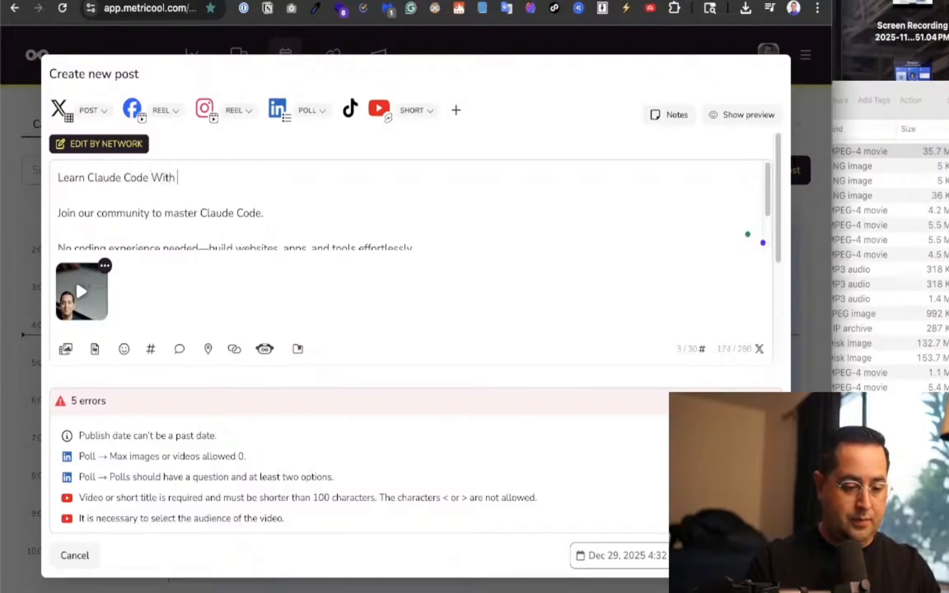
key("BackSpace")
key("BackSpace")
key("BackSpace")
key("BackSpace")
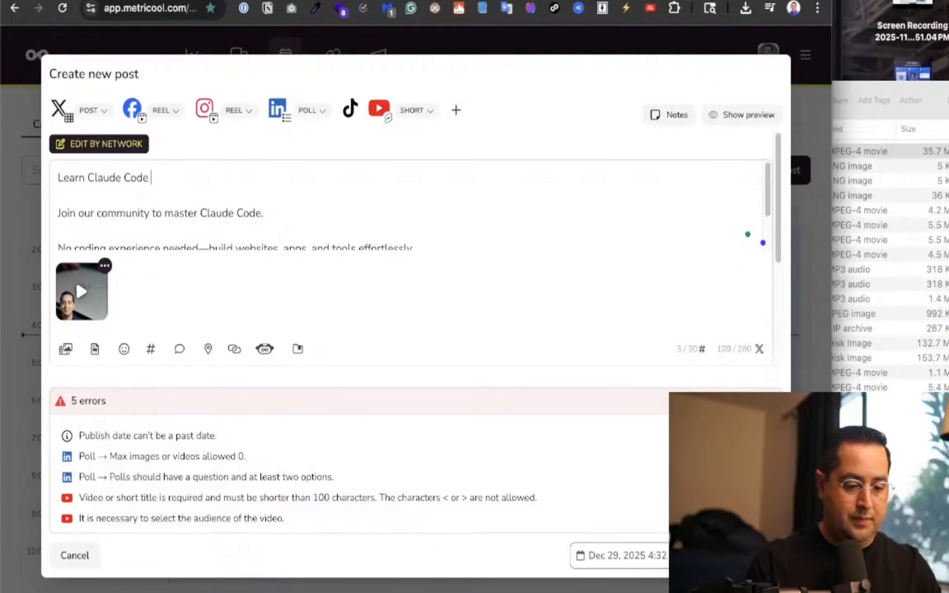
type("In Live Class")
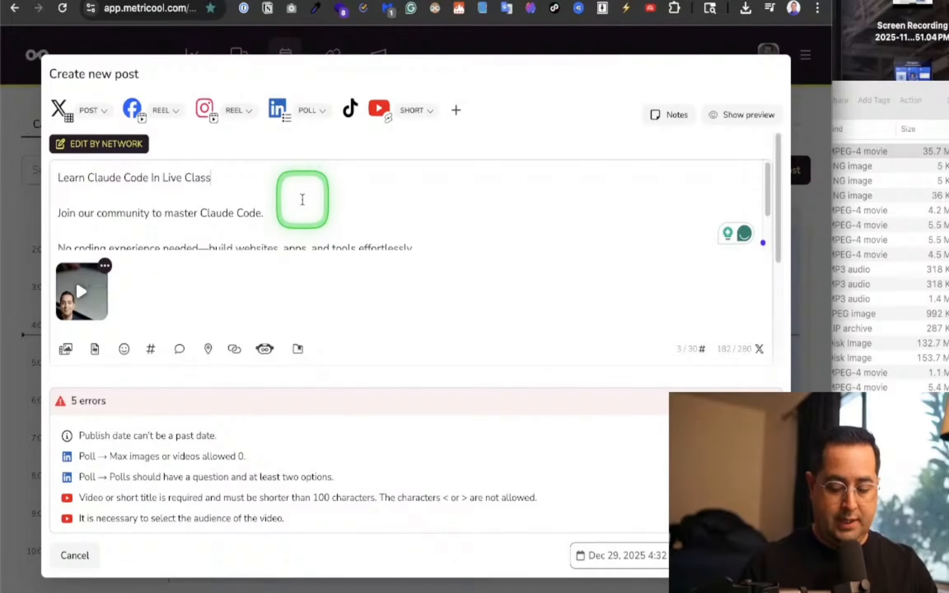
key("super+shift+Left")
key("super+c")
scroll(191, 346, "down", 5)
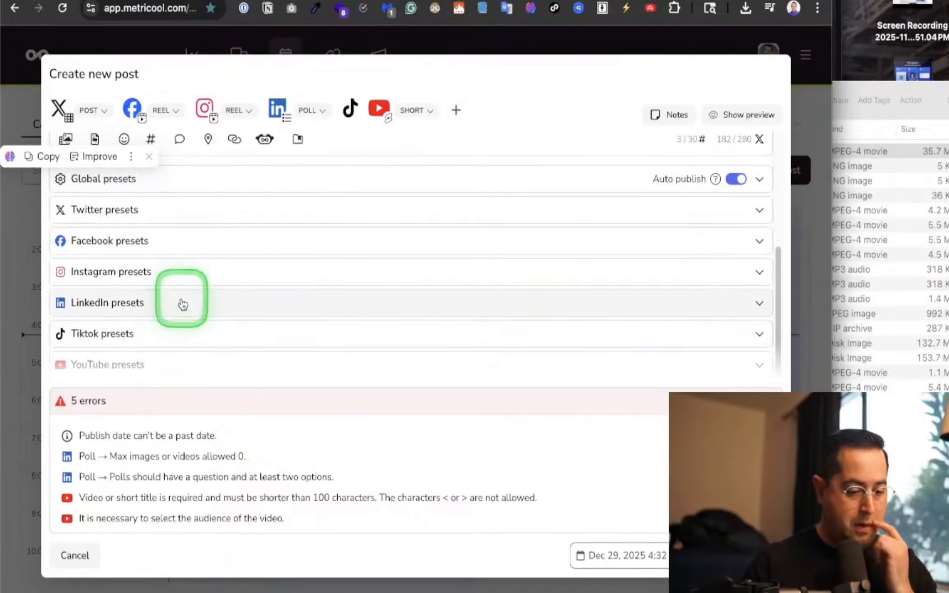
Paste 'Learn Claude Code In Live Class' as the YouTube Short title.
left_click(169, 362)
scroll(173, 250, "down", 3)
left_click(162, 264)
key("super+v")
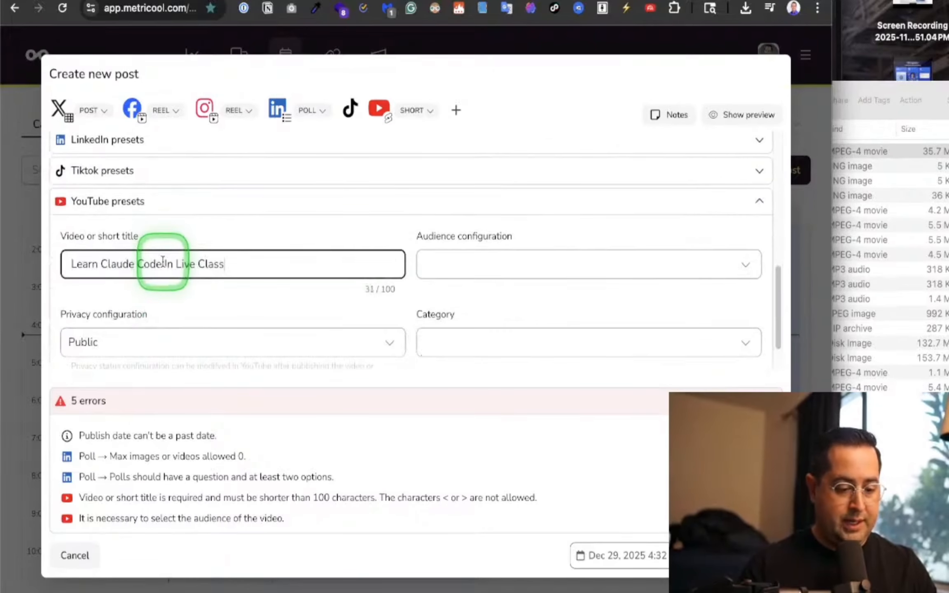
scroll(165, 266, "down", 2)
Add the video tags 'claude' and 'claude code'.
left_click(478, 357)
type("cl")
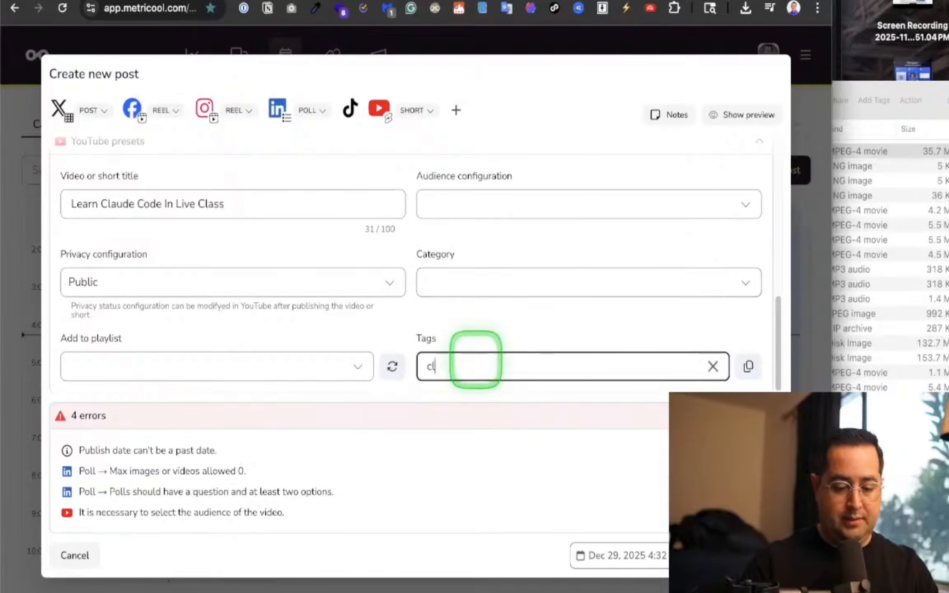
type("oude")
key("Return")
type("cla")
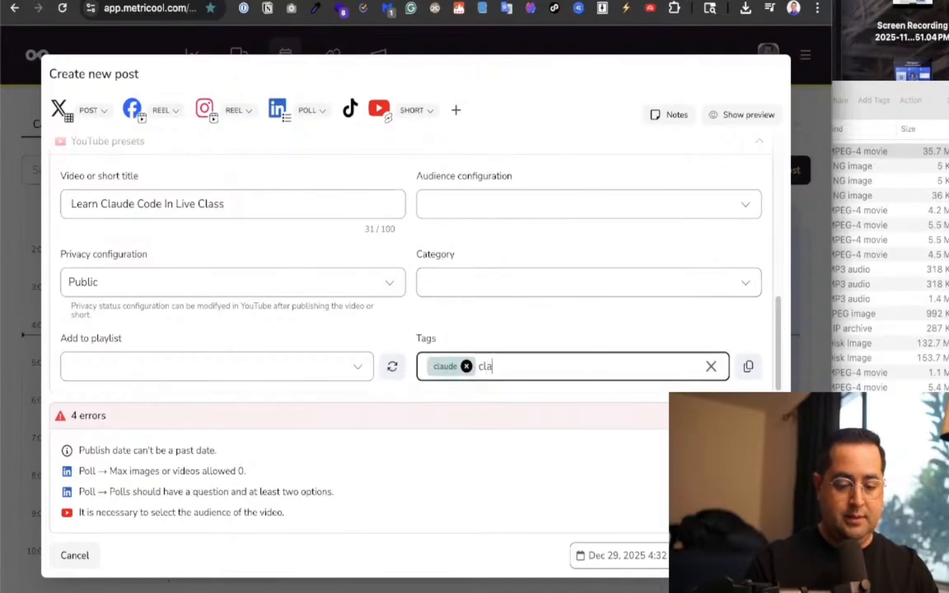
key("Return")
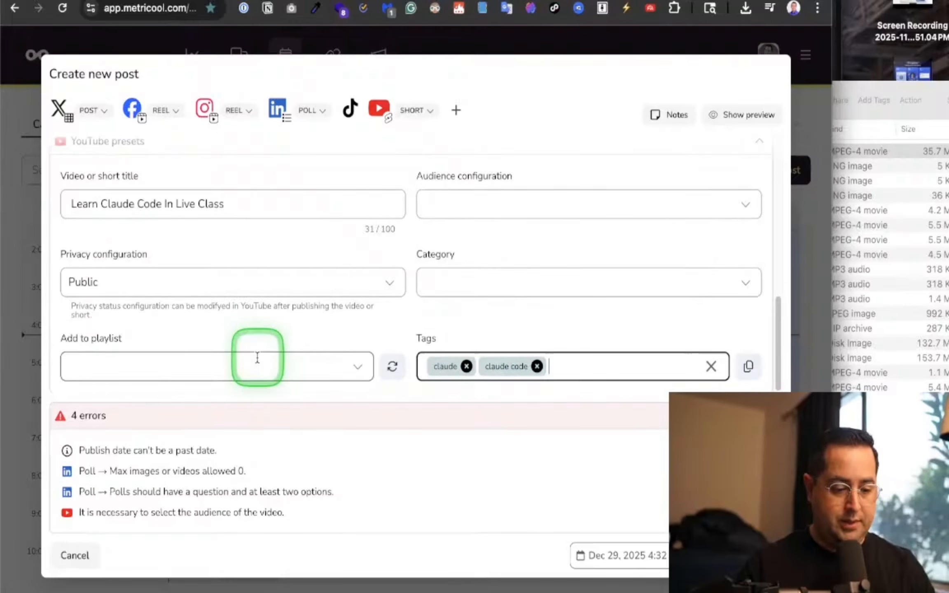
Set the video audience to 'No, it's not made for kids'.
scroll(256, 355, "up", 1)
left_click(468, 309)
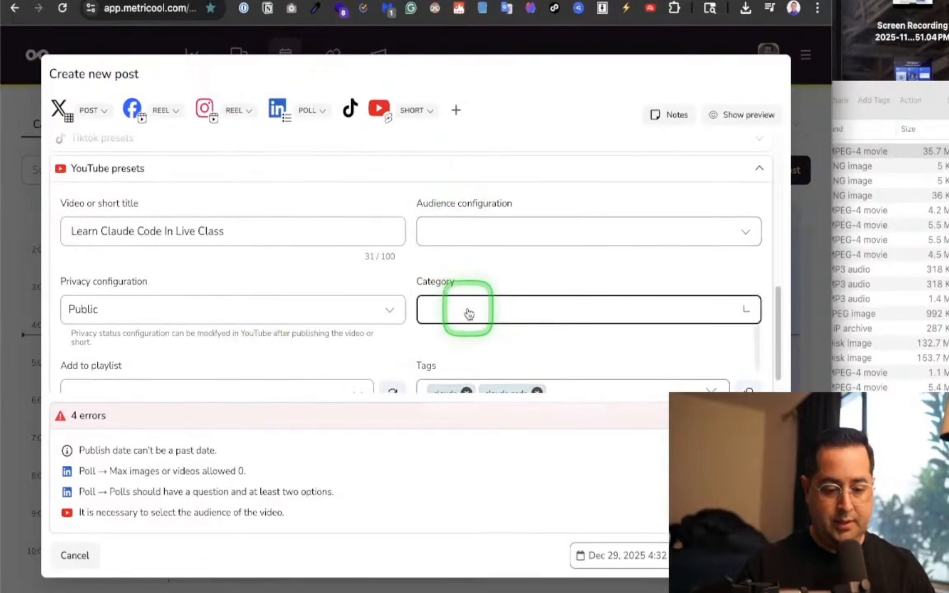
left_click(490, 236)
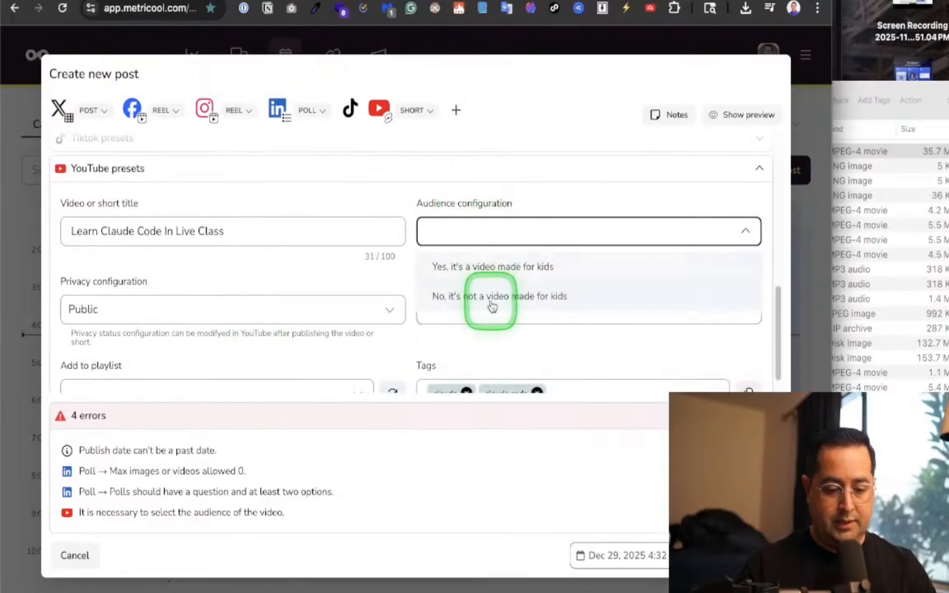
left_click(493, 296)
scroll(299, 262, "up", 10)
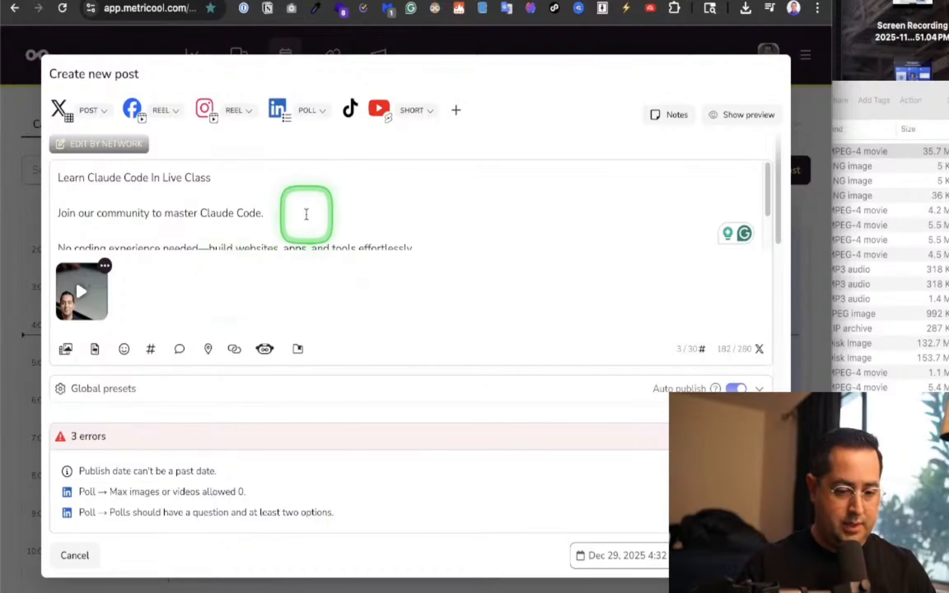
scroll(306, 214, "down", 1)
scroll(306, 214, "down", 1)
scroll(243, 333, "down", 5)
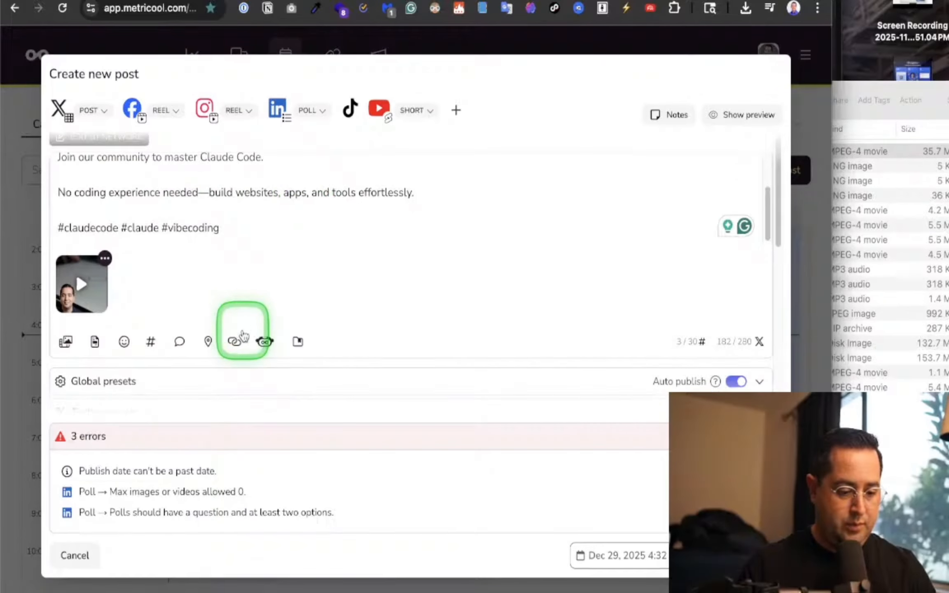
scroll(244, 335, "down", 1)
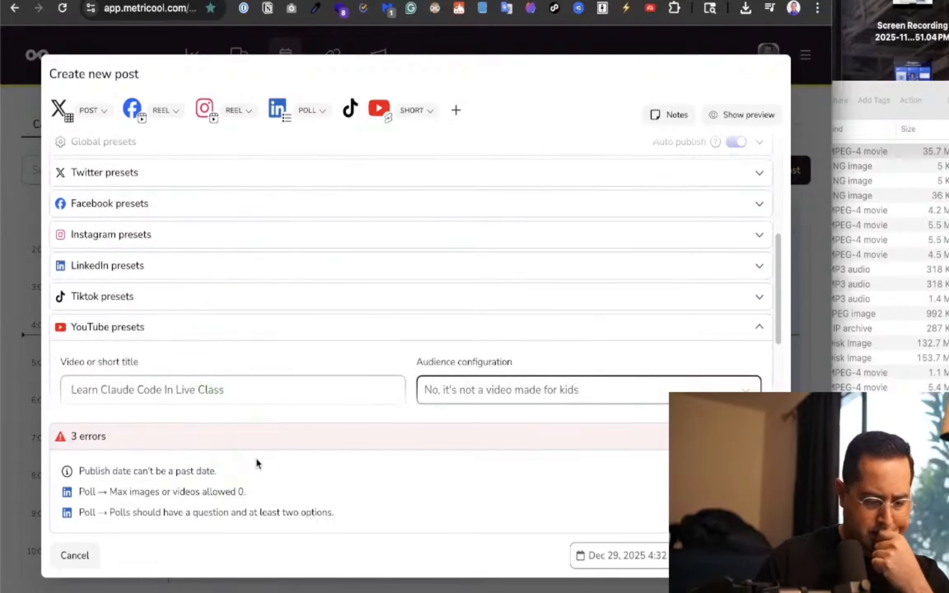
Switch the LinkedIn format from Poll to Post, set publish minutes to 37, and confirm.
left_click(311, 110)
left_click(347, 151)
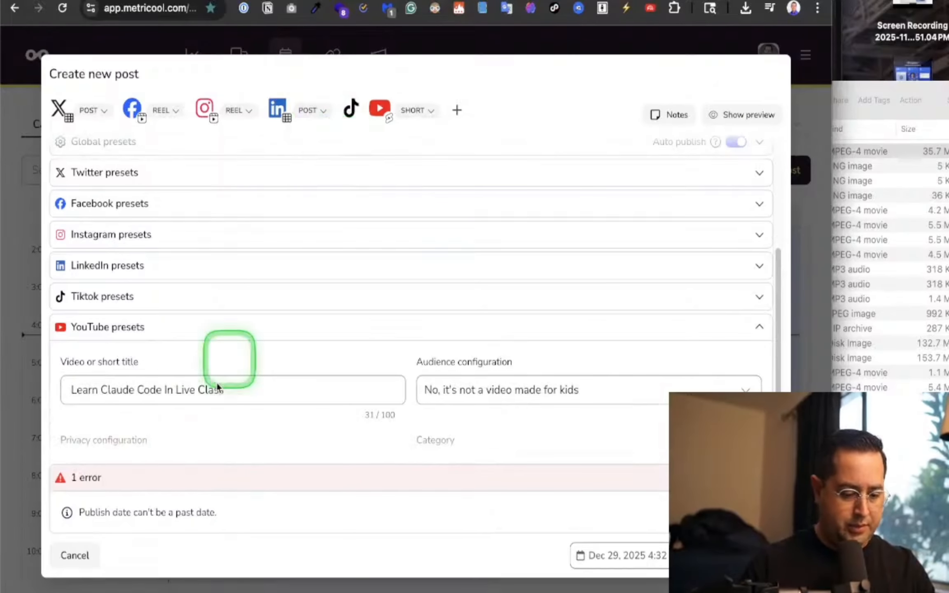
left_click(647, 552)
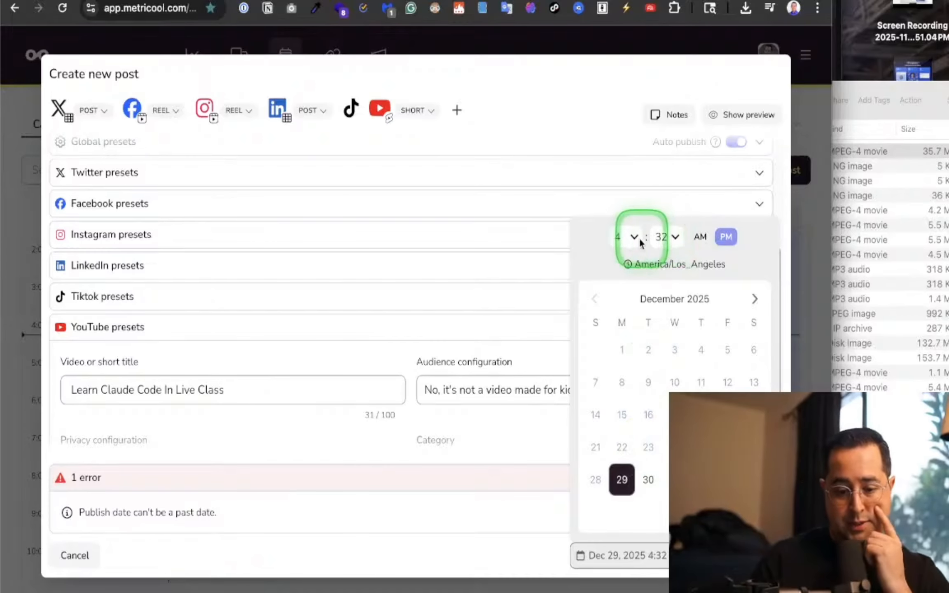
left_click(671, 236)
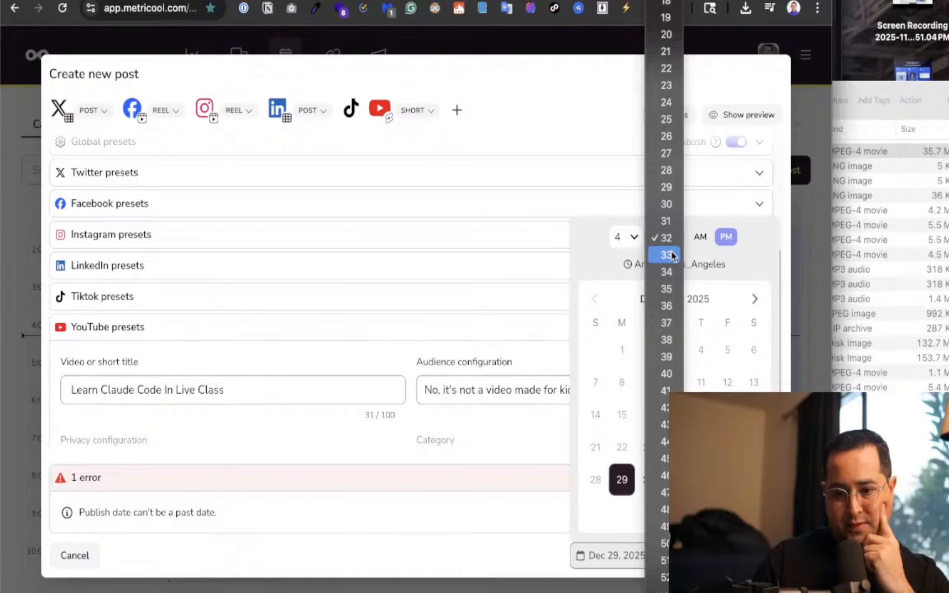
left_click(685, 321)
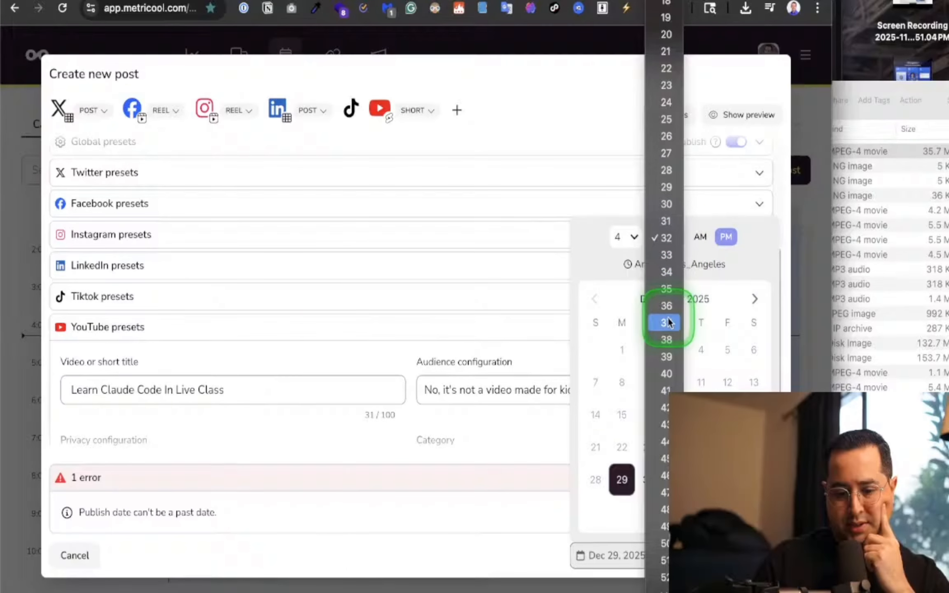
left_click(668, 322)
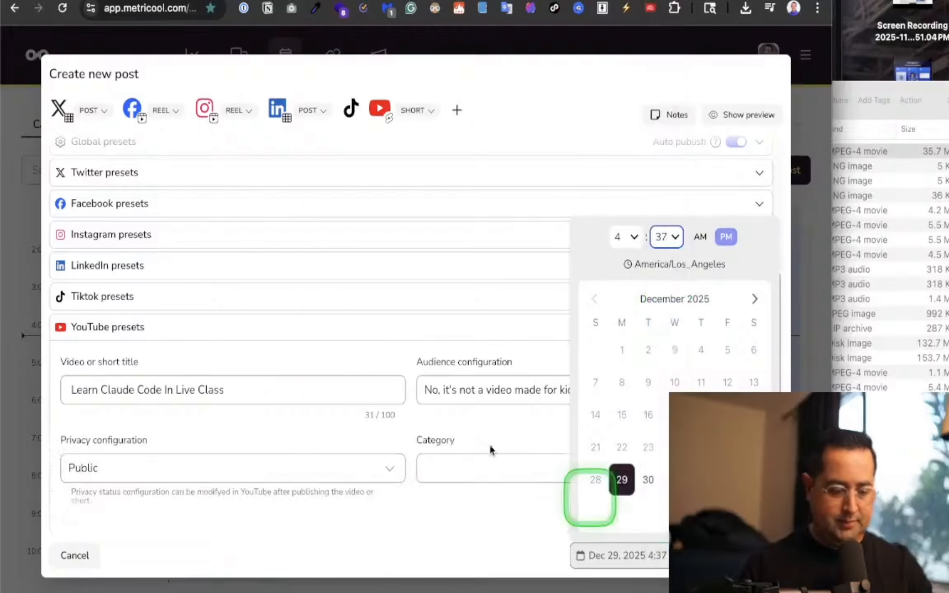
scroll(289, 297, "up", 6)
left_click(290, 297)
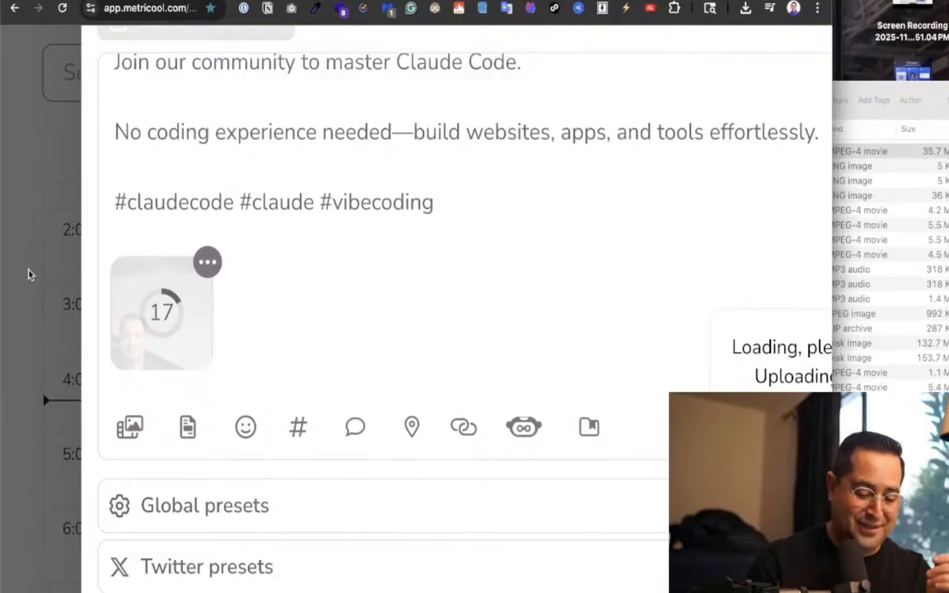
Cycle through the open browser tabs, ending on the Sora video page.
scroll(28, 284, "down", 5)
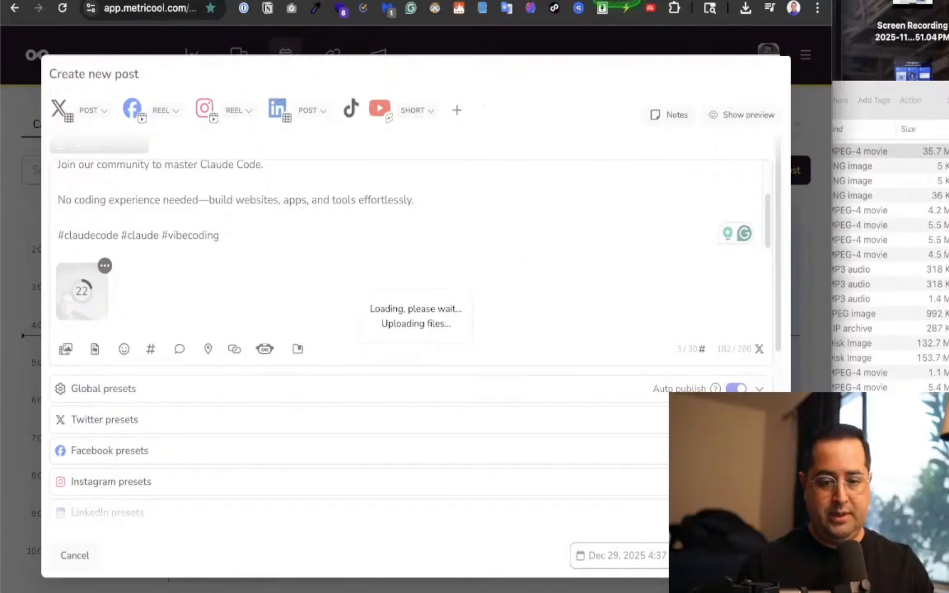
left_click(618, 0)
left_click(617, 0)
left_click(617, 0)
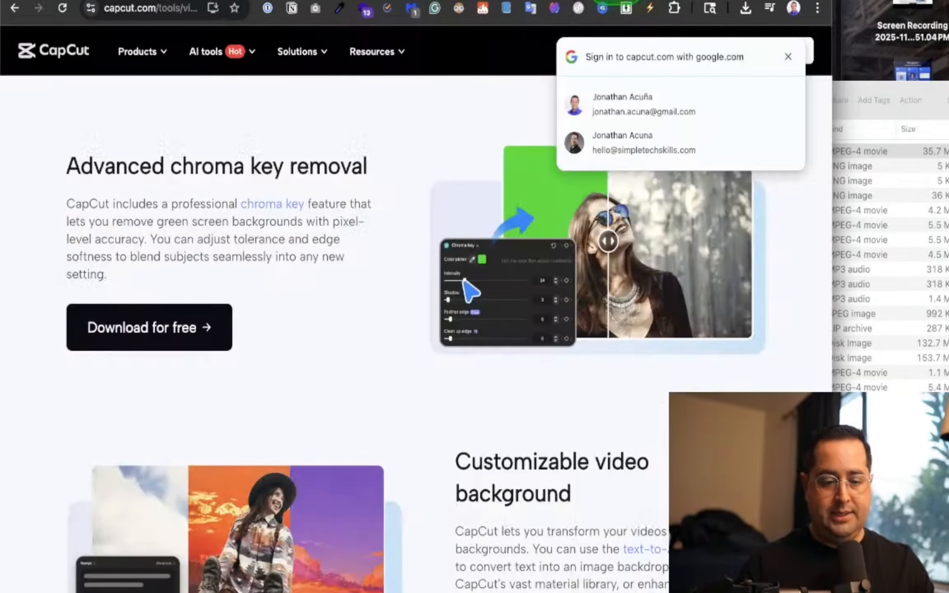
left_click(615, 1)
left_click(616, 1)
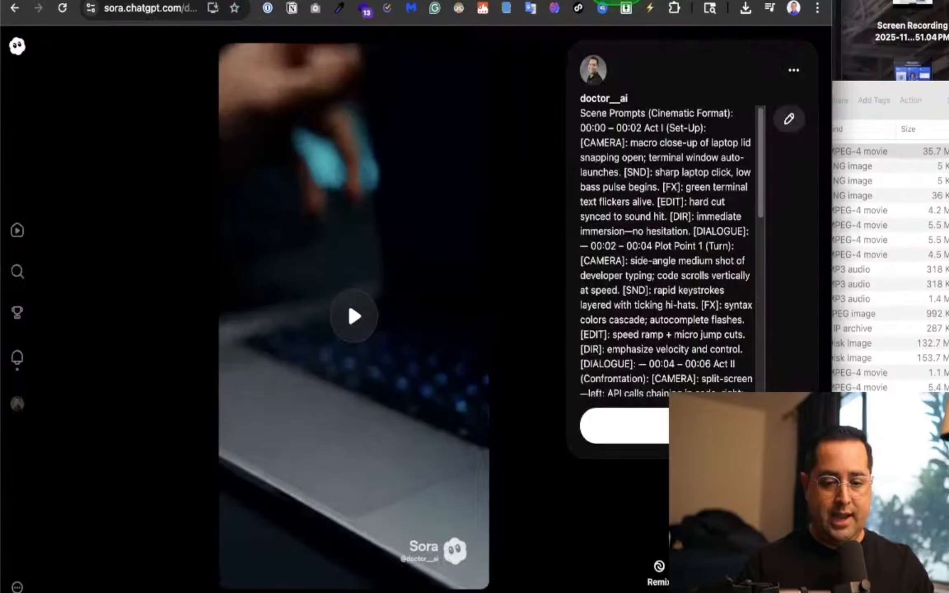
left_click(924, 233)
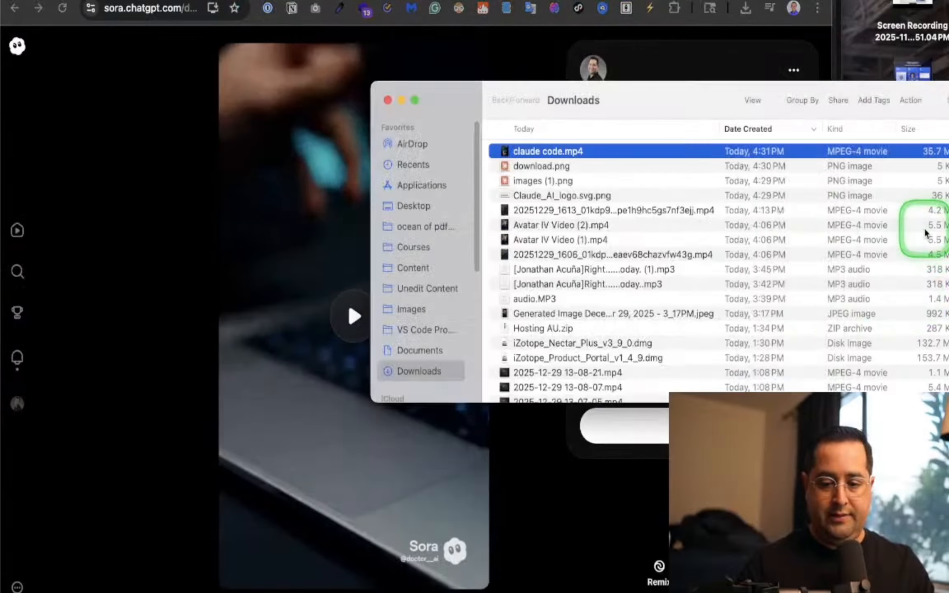
double_click(682, 151)
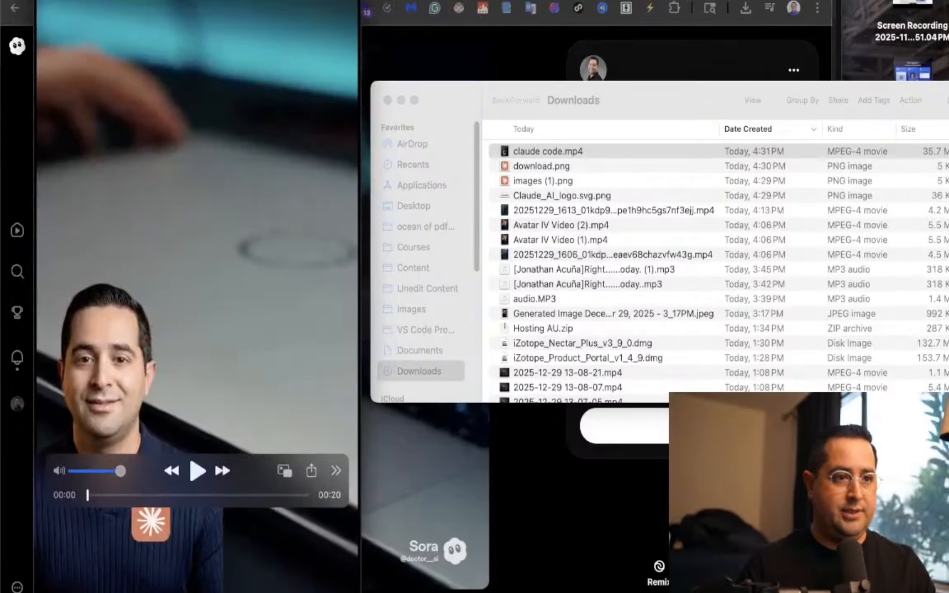
left_click_drag(189, 2, 358, 1)
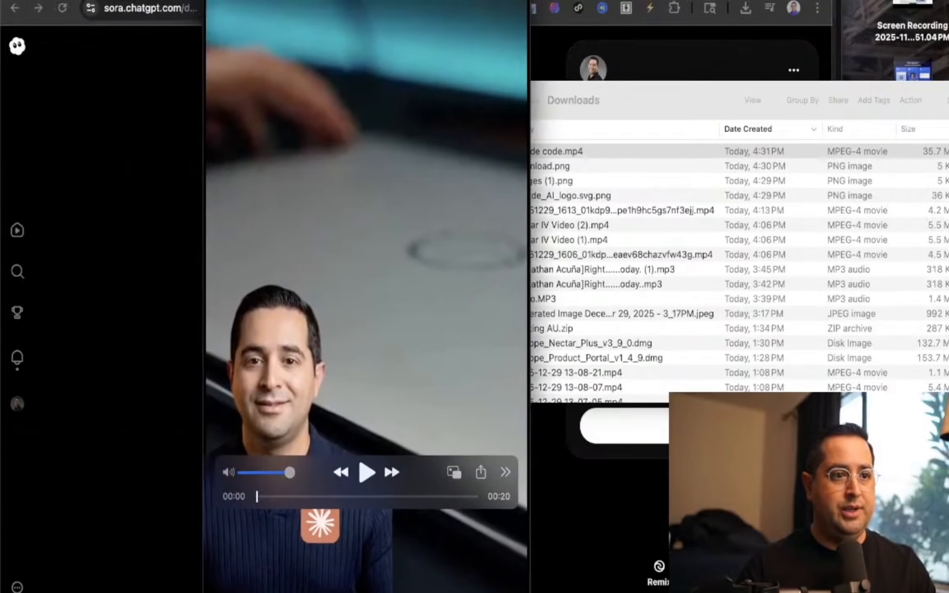
left_click(362, 462)
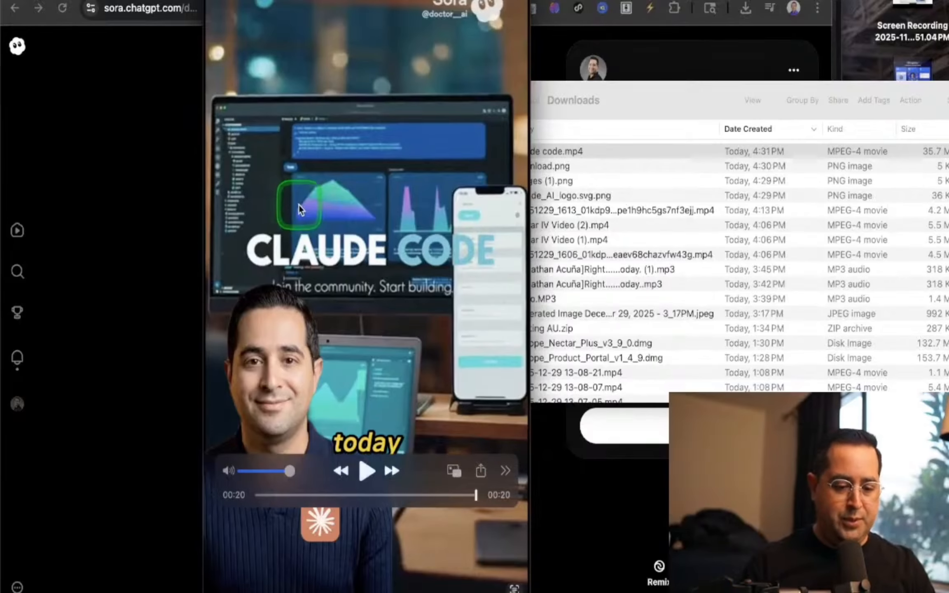
key("super+w")
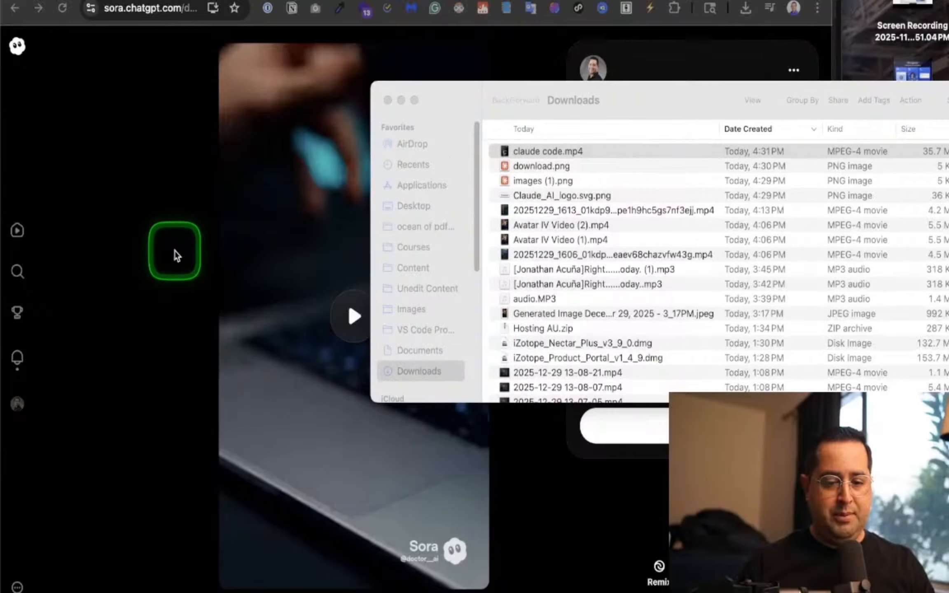
left_click(181, 254)
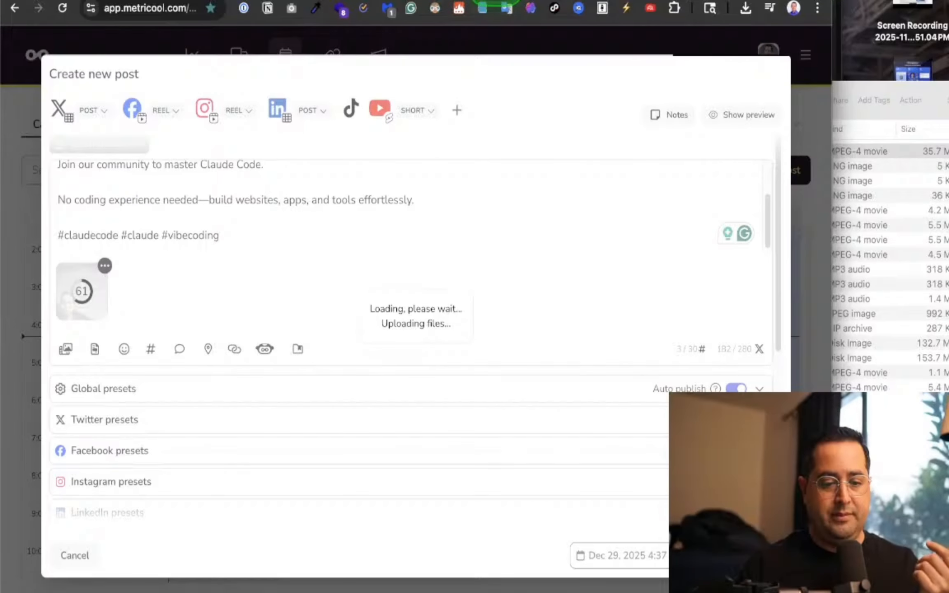
Open the Doctor AI Academy site in a new tab from the '/acad' suggestion.
left_click(377, 0)
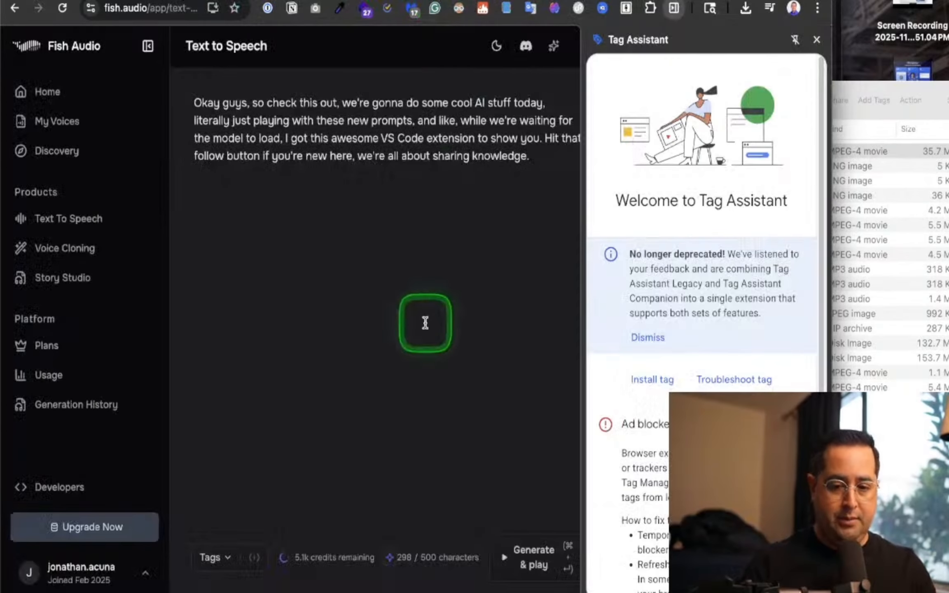
key("super+t")
type("/acad")
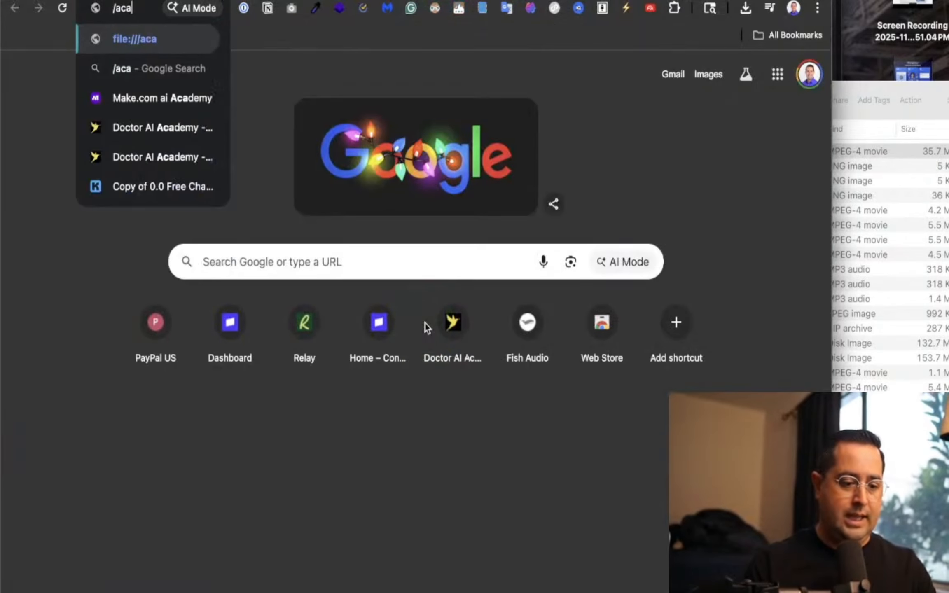
key("Down")
key("Down")
key("Return")
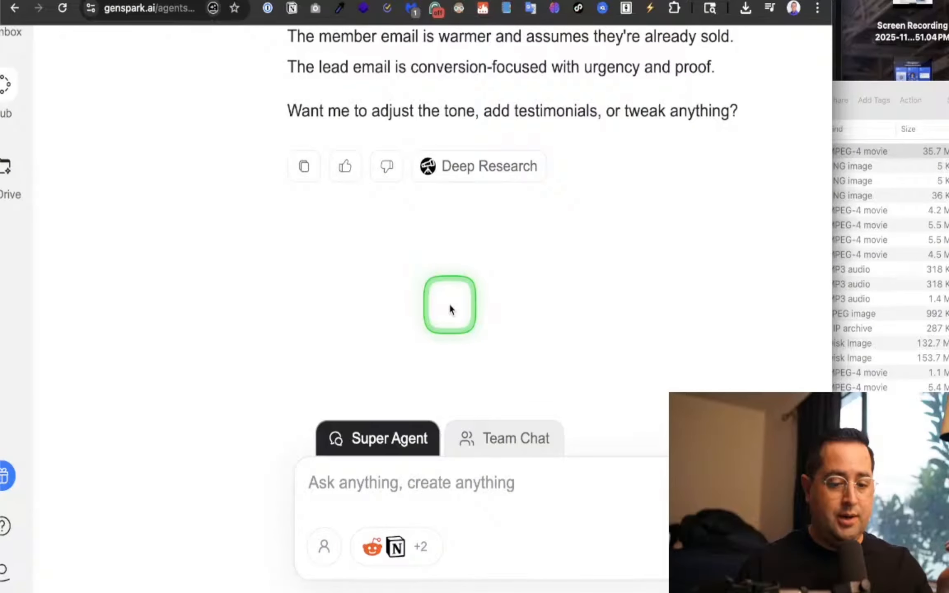
scroll(450, 306, "up", 20)
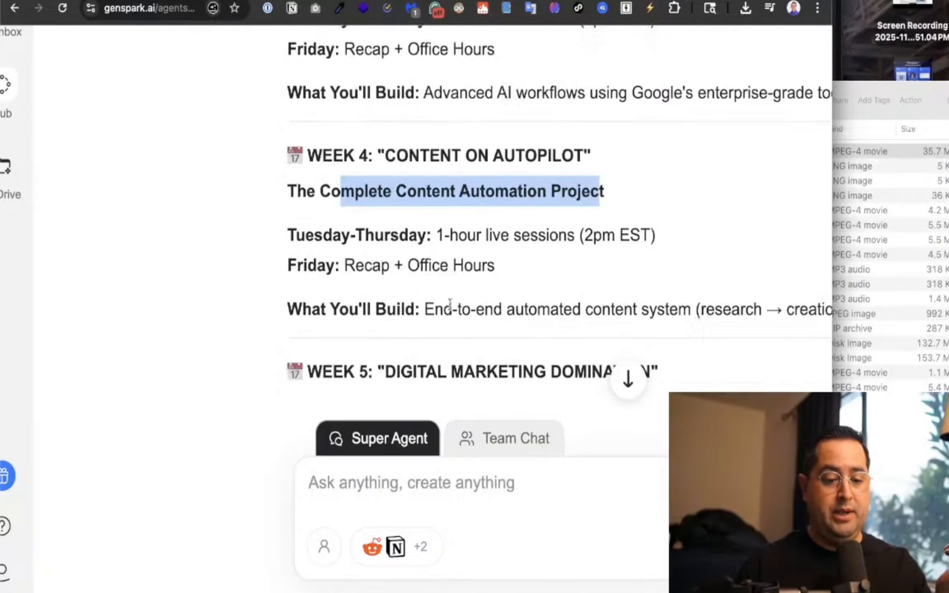
scroll(450, 304, "up", 15)
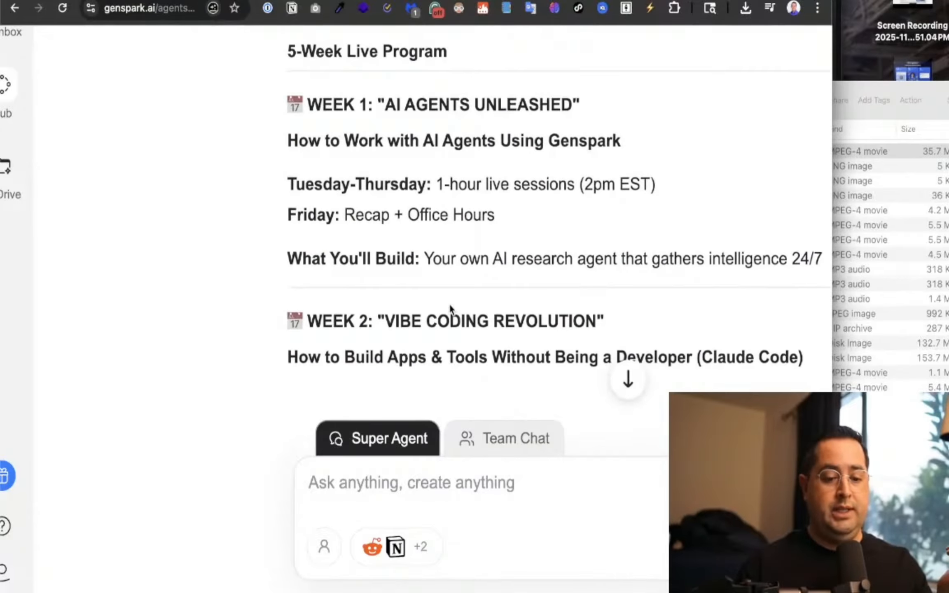
scroll(449, 303, "right", 5)
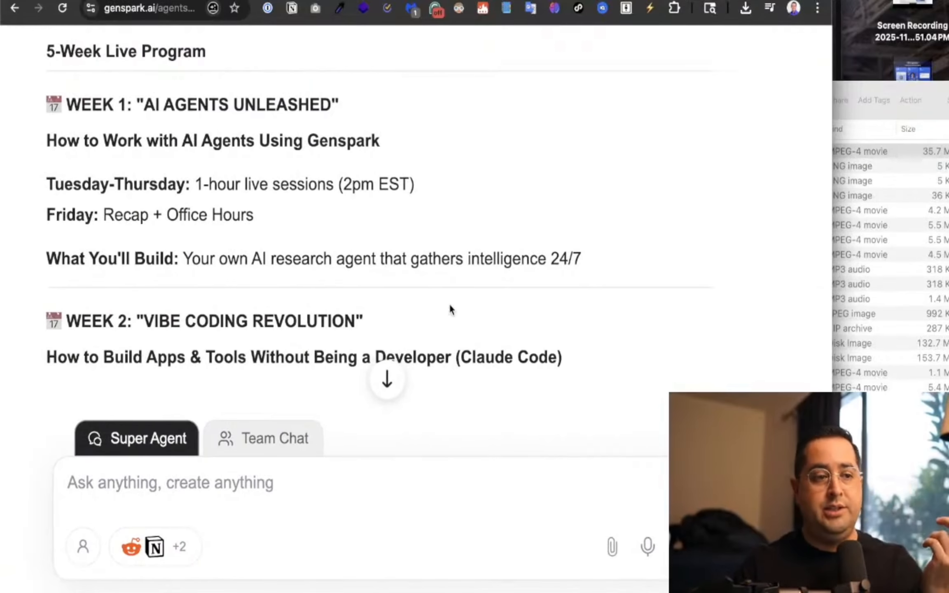
scroll(450, 307, "down", 8)
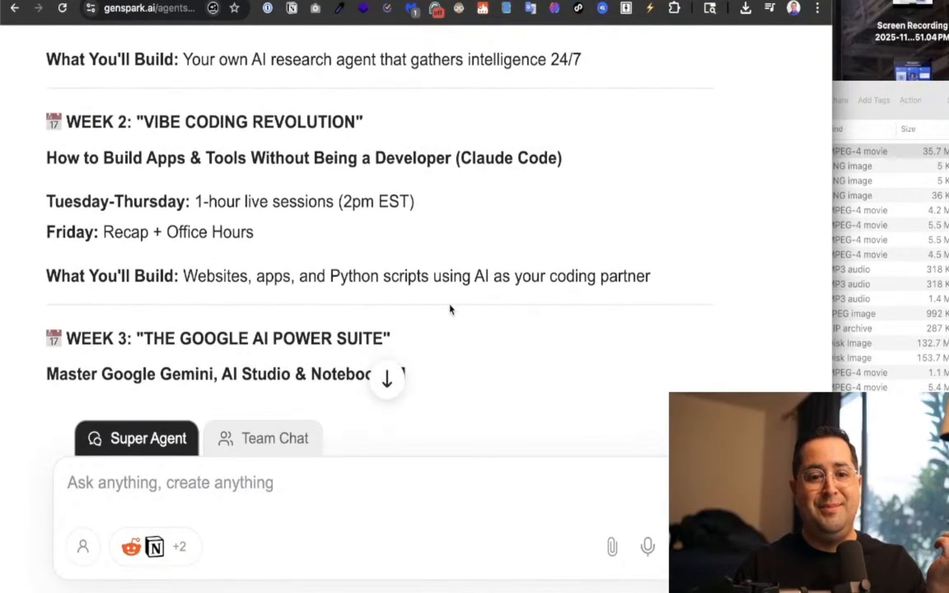
scroll(450, 306, "right", 3)
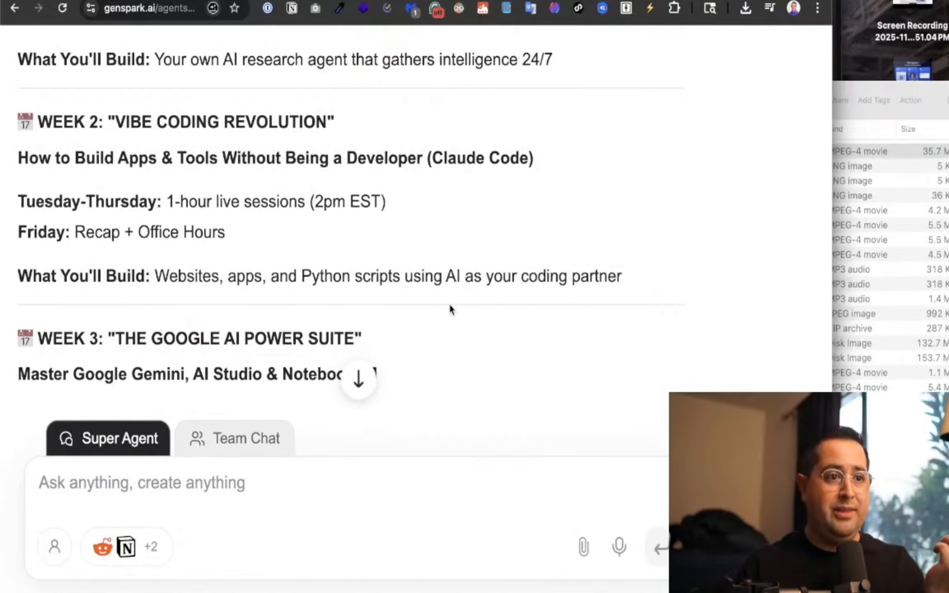
scroll(449, 307, "down", 3)
scroll(450, 308, "down", 6)
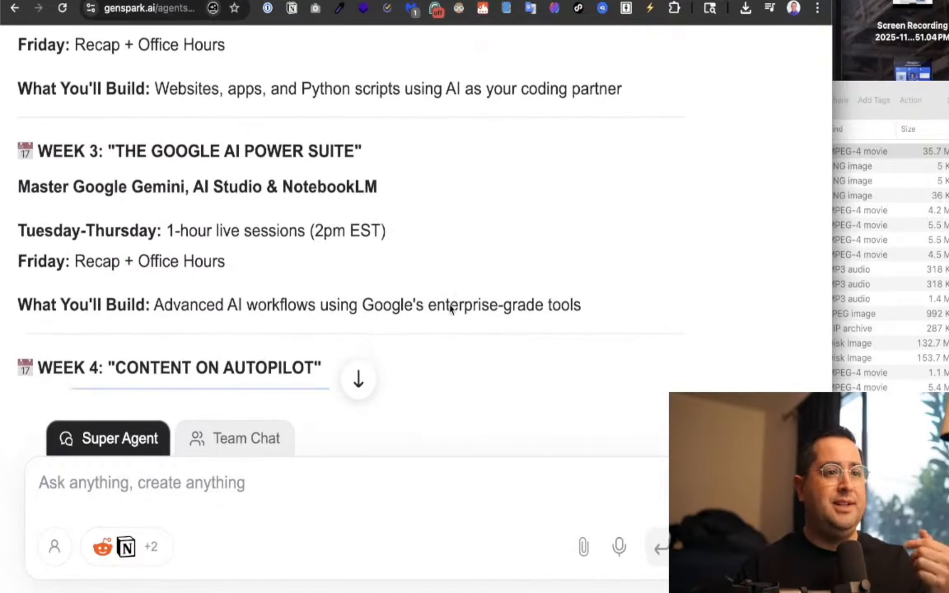
scroll(450, 305, "down", 1)
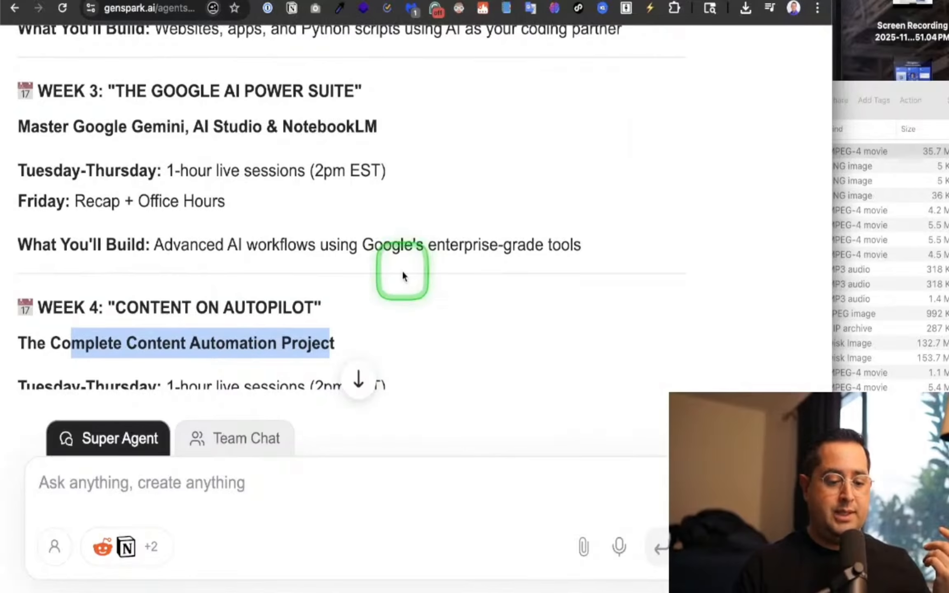
scroll(403, 273, "down", 5)
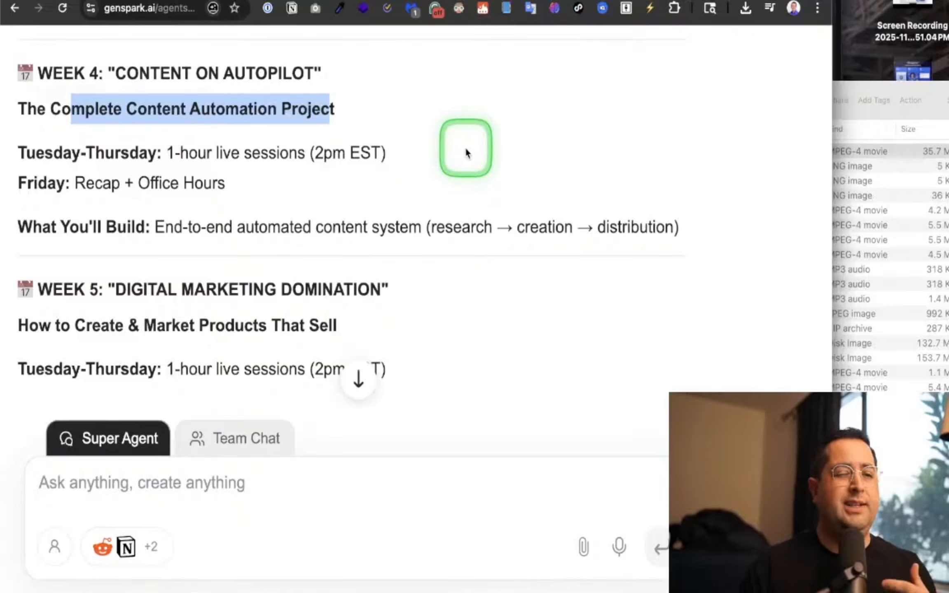
scroll(465, 153, "up", 5)
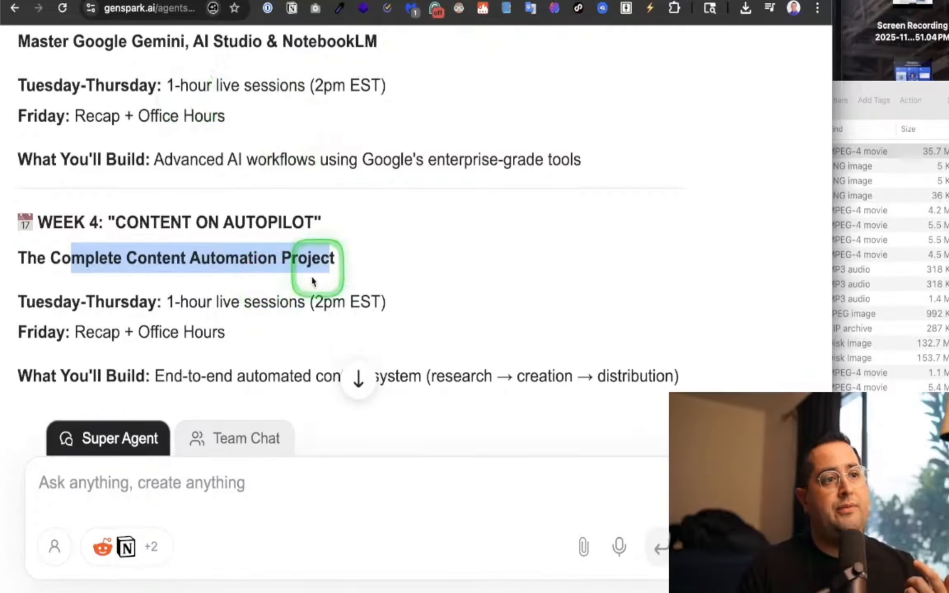
scroll(197, 110, "down", 10)
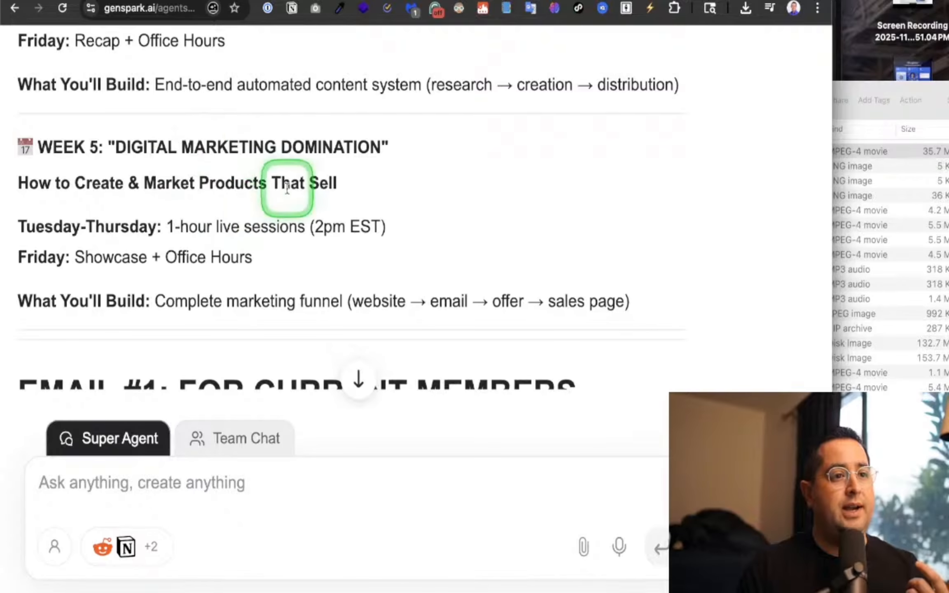
scroll(287, 187, "down", 1)
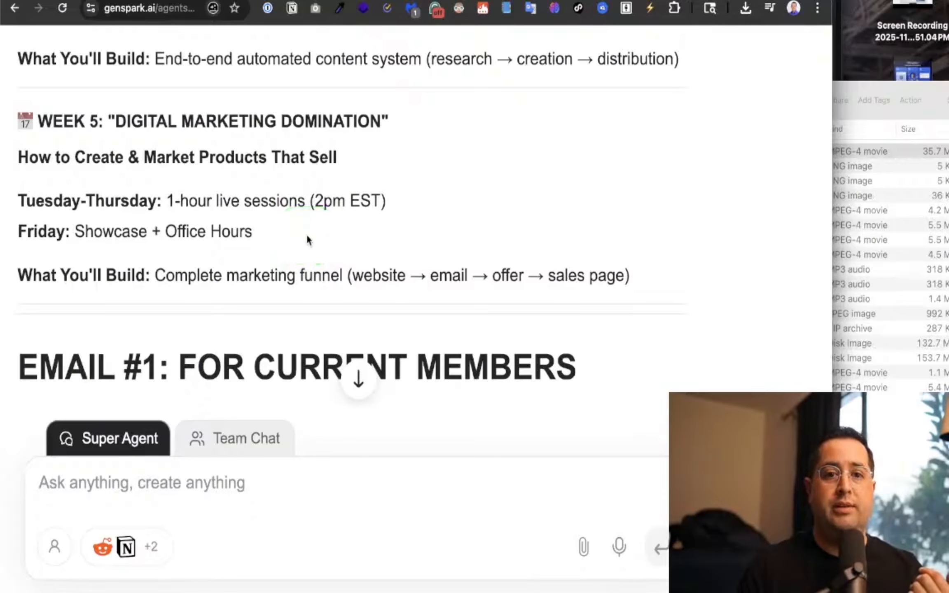
scroll(309, 240, "down", 4)
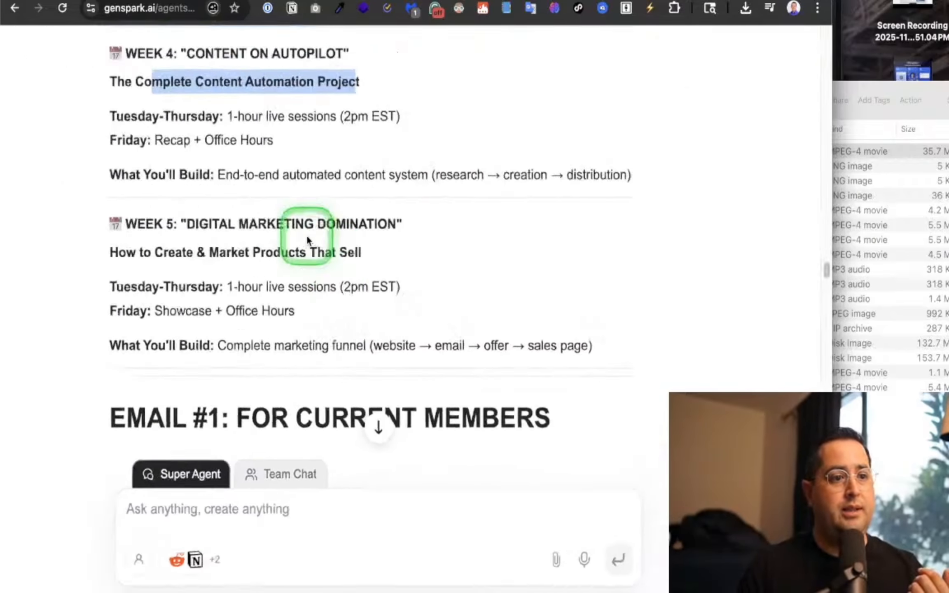
scroll(307, 236, "up", 1)
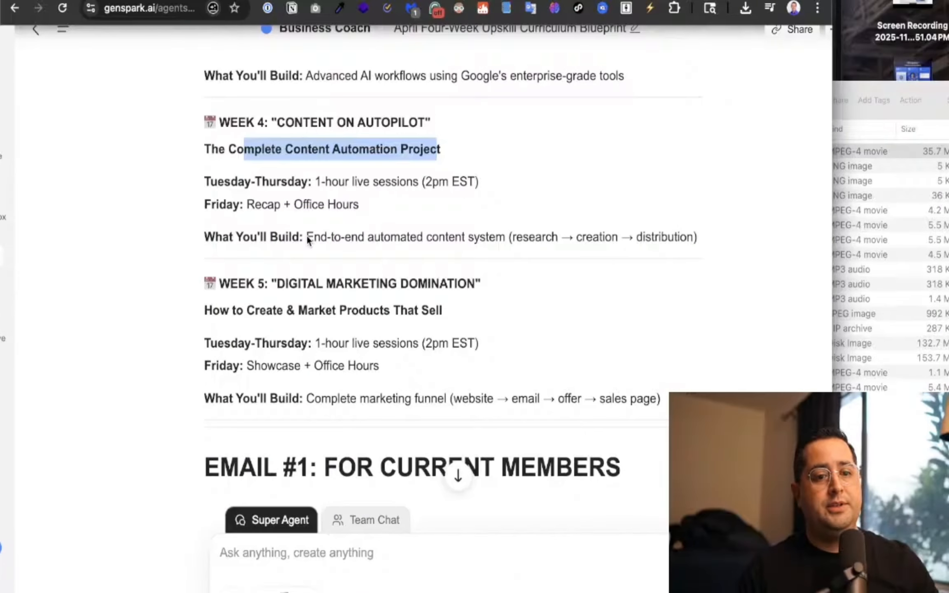
scroll(306, 235, "right", 2)
scroll(306, 235, "down", 4)
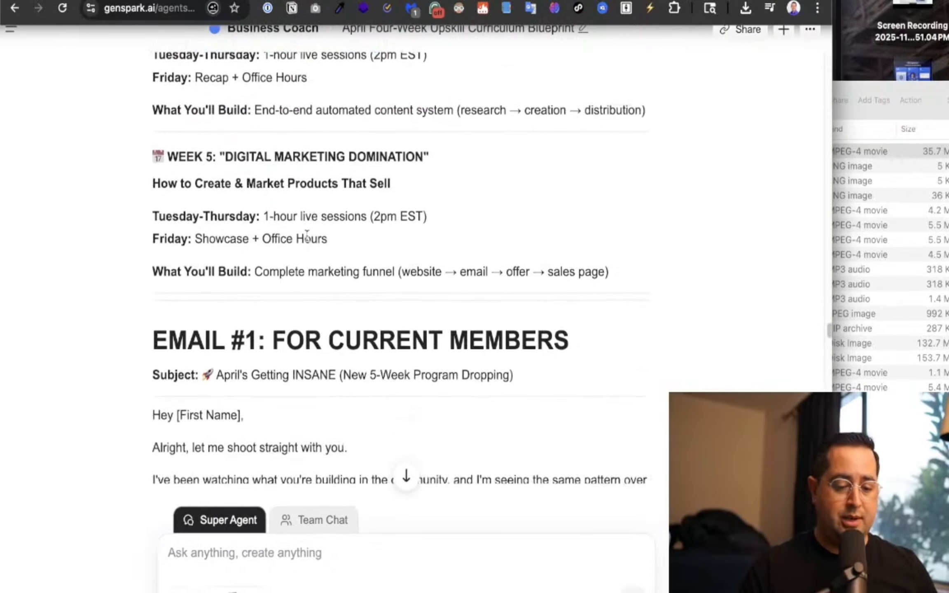
scroll(306, 235, "up", 8)
scroll(307, 235, "right", 1)
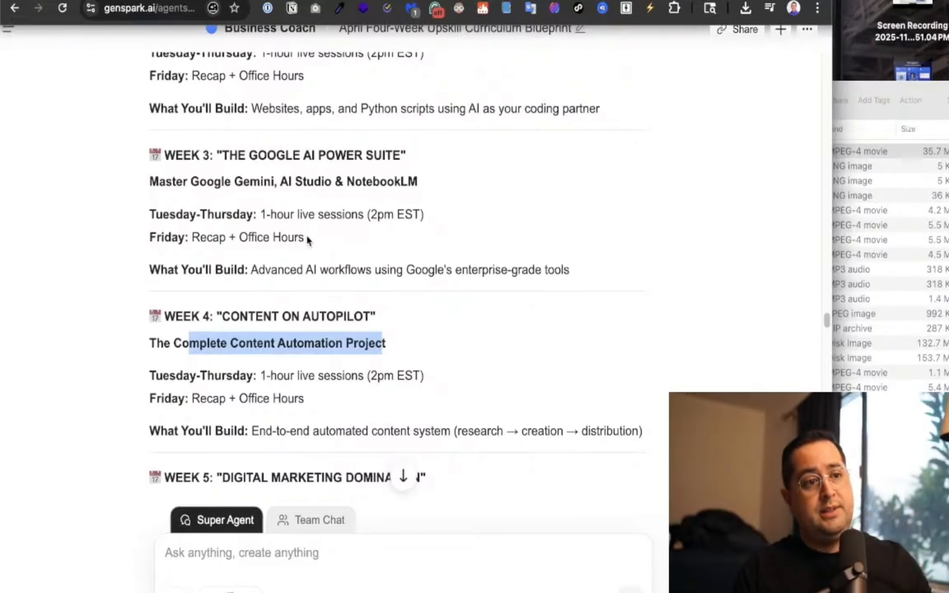
scroll(306, 240, "down", 1)
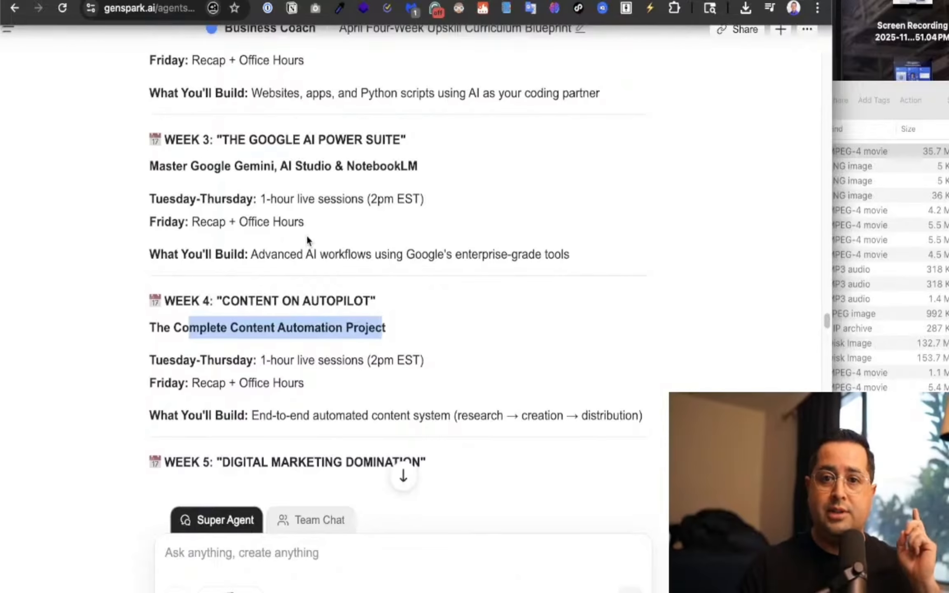
scroll(307, 240, "up", 5)
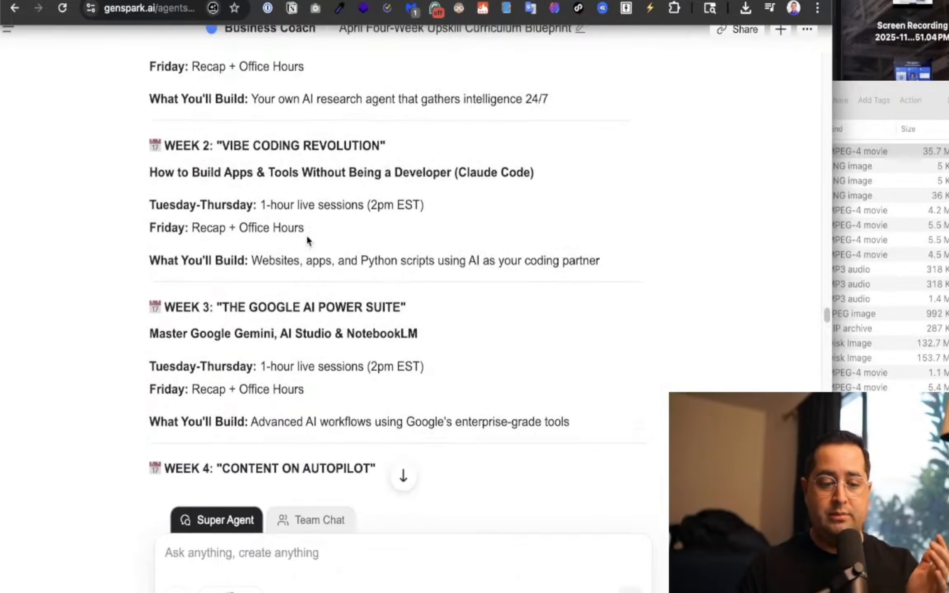
scroll(307, 241, "up", 4)
scroll(310, 184, "up", 5)
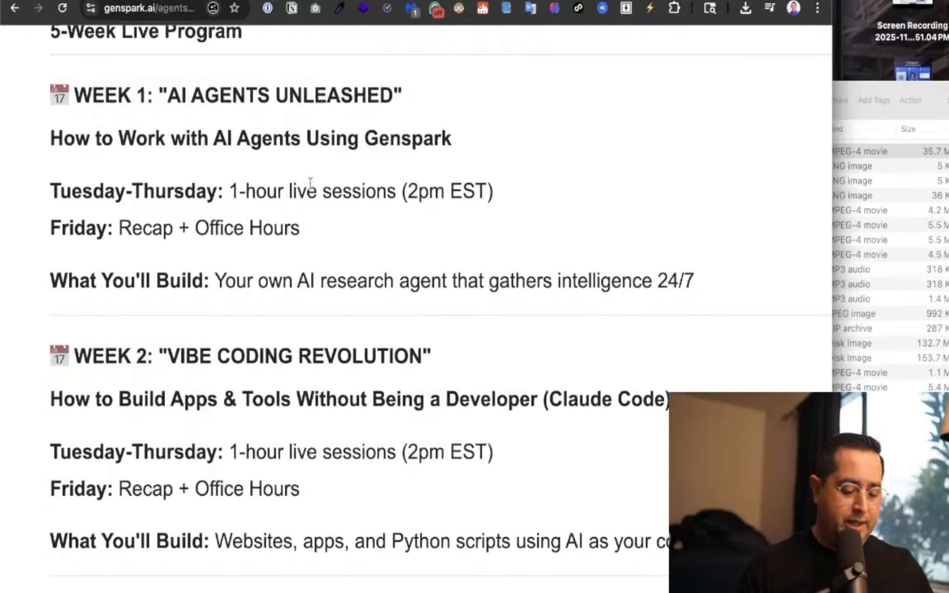
Search Google for '12pm pst to est' from the launcher.
key("super+space")
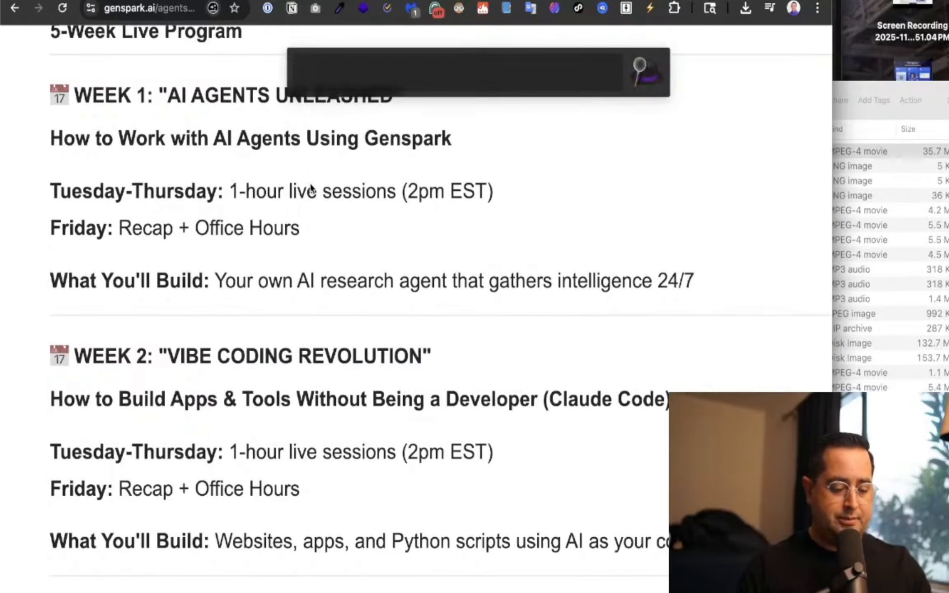
key("Escape")
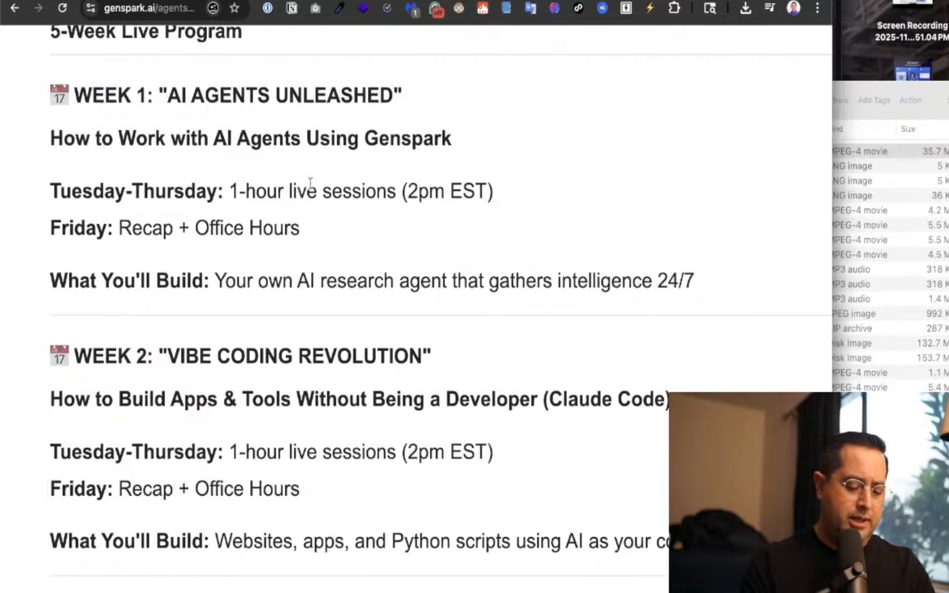
key("super+space")
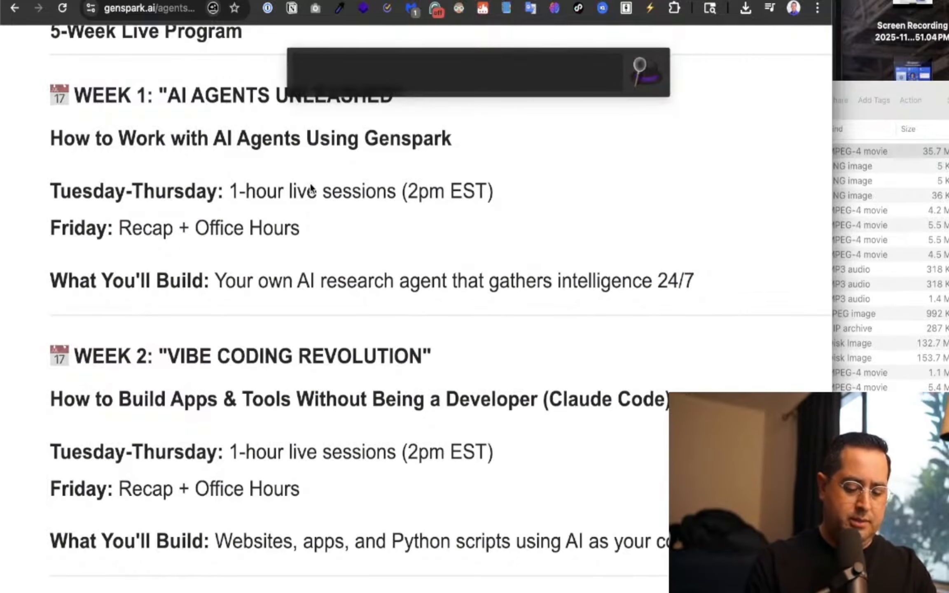
type("12pm pst to e")
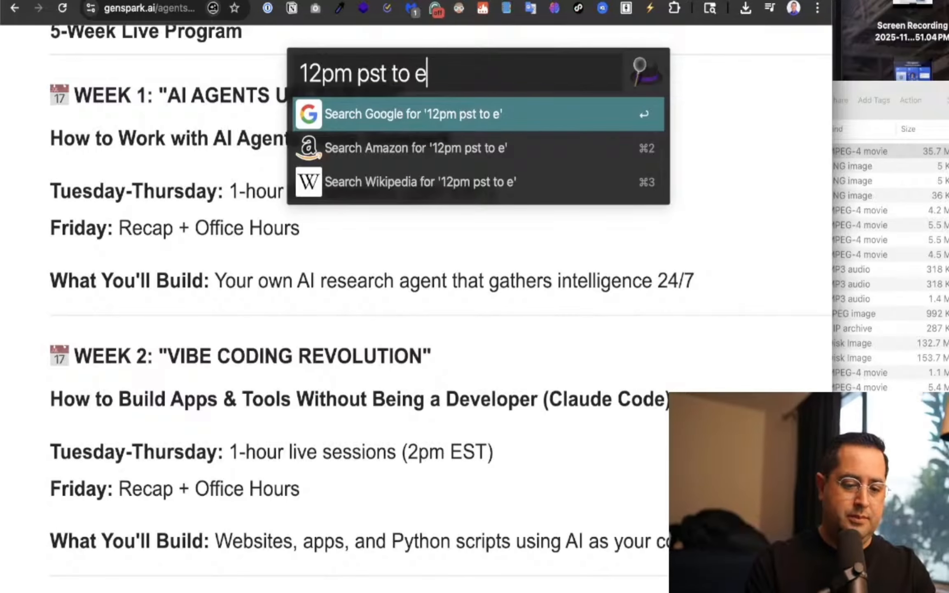
type("st")
key("Return")
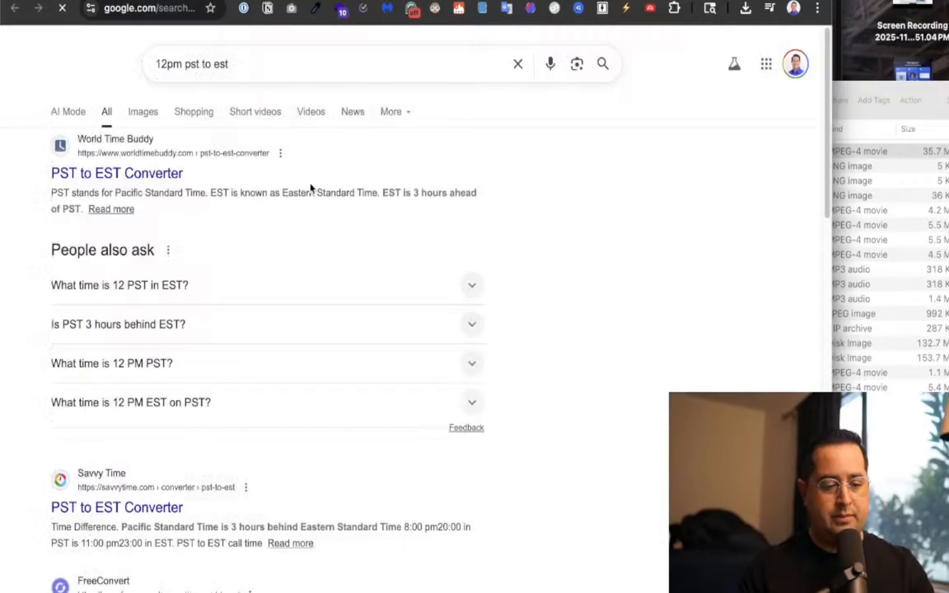
Read that 12 PM PST is 3 PM EST, then switch to the Doctor AI Academy tab.
left_click(157, 181)
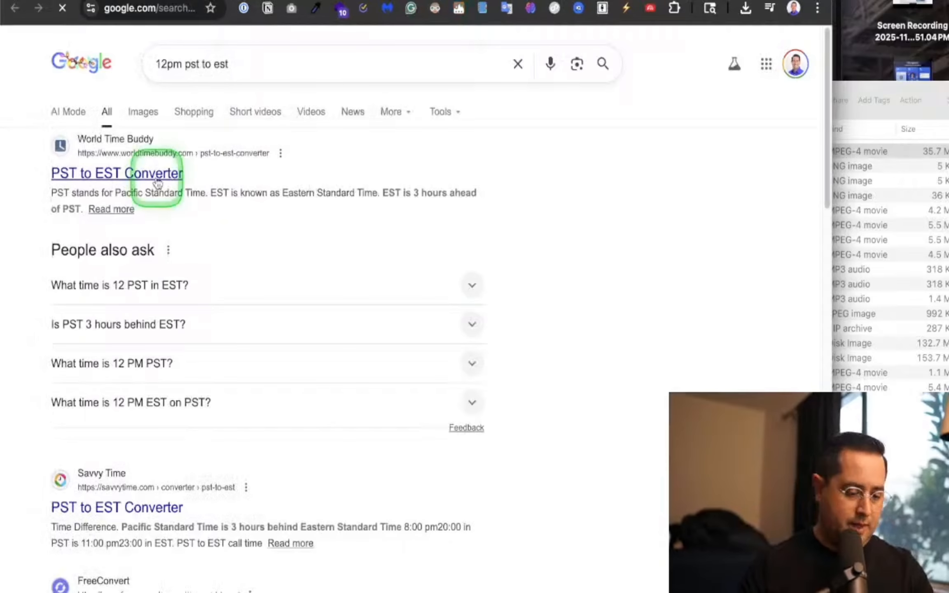
scroll(156, 231, "down", 2)
left_click(185, 252)
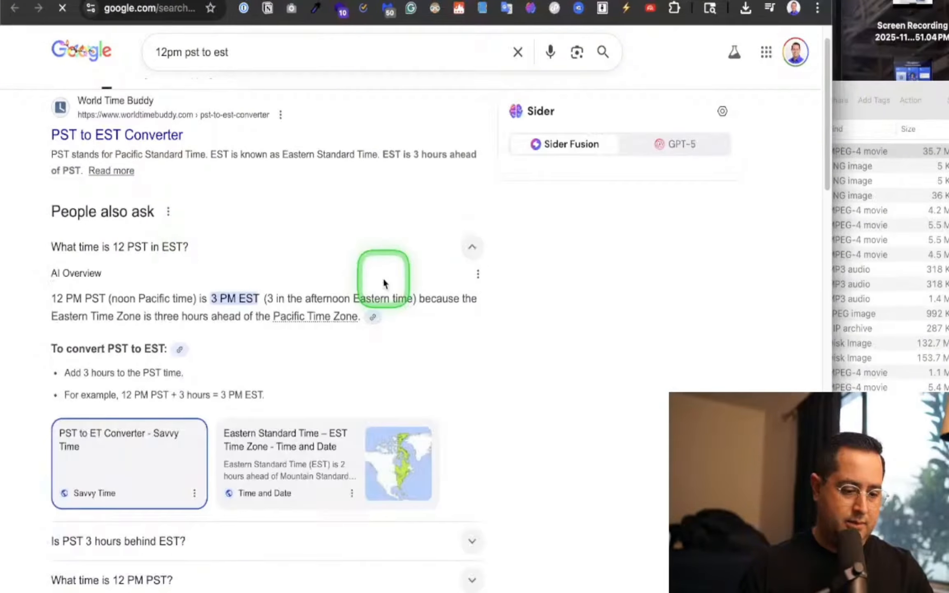
scroll(194, 285, "up", 5)
scroll(194, 286, "down", 4)
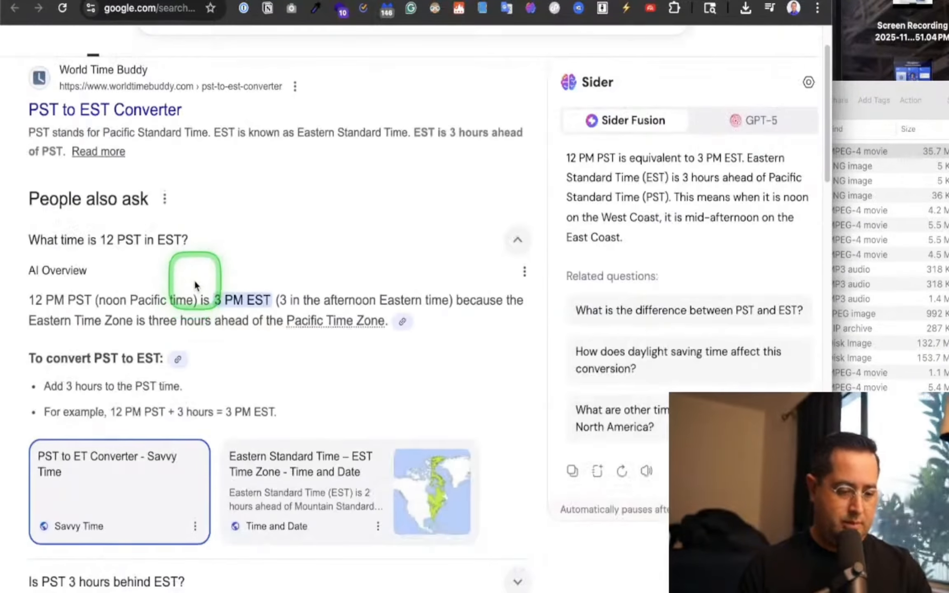
scroll(195, 285, "up", 5)
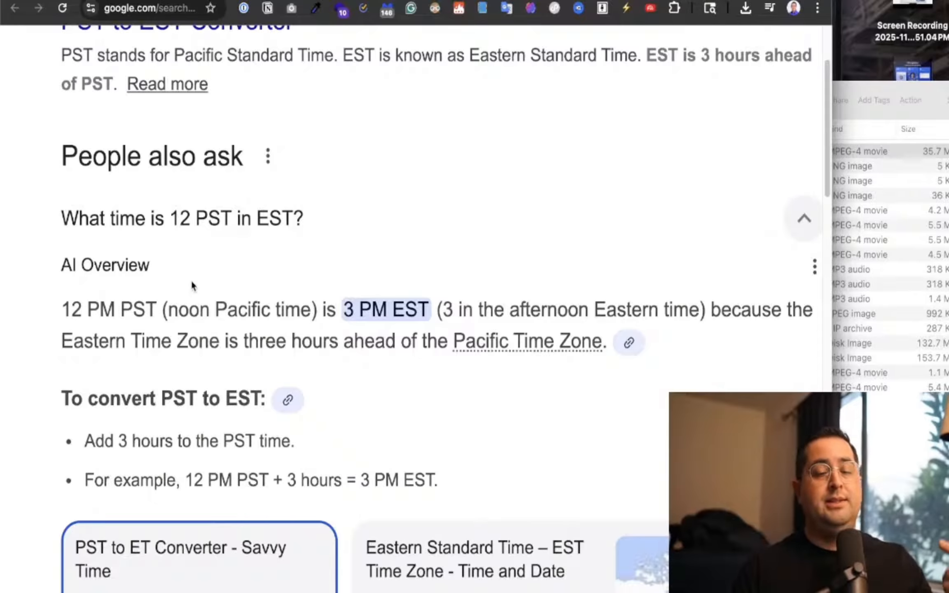
scroll(198, 278, "down", 2)
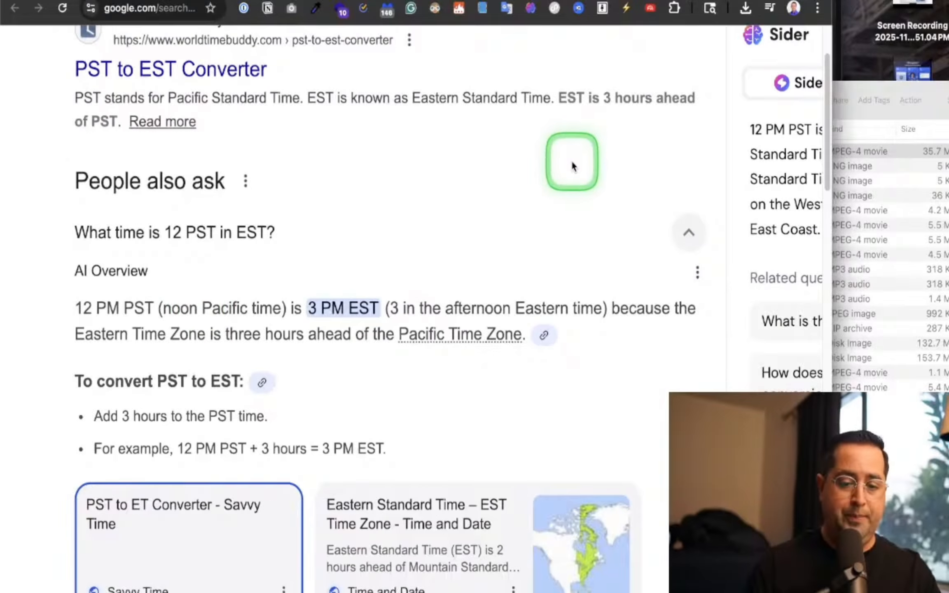
left_click(571, 163)
left_click(695, 0)
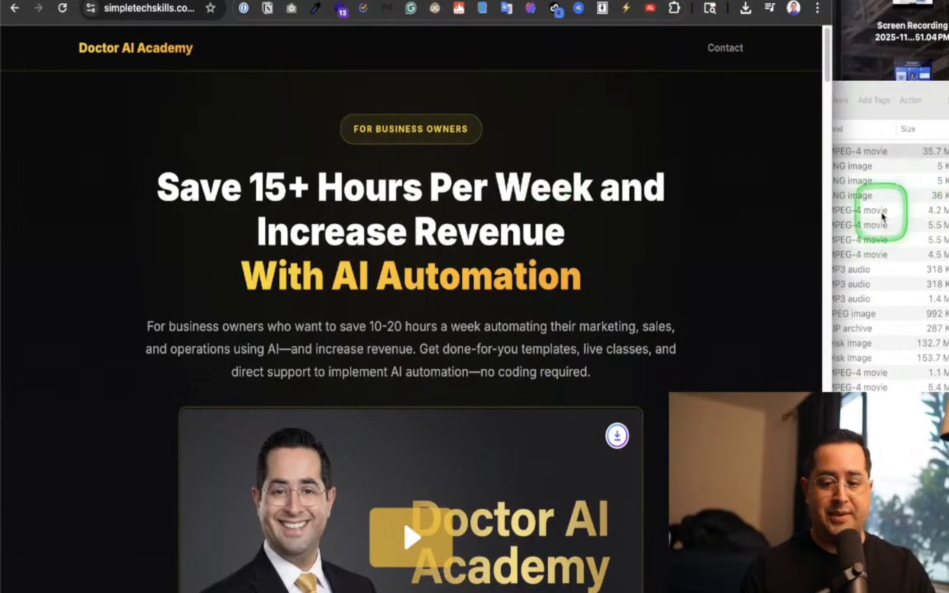
Drag the Chrome window's right edge leftward to narrow the window.
left_click_drag(832, 185, 674, 195)
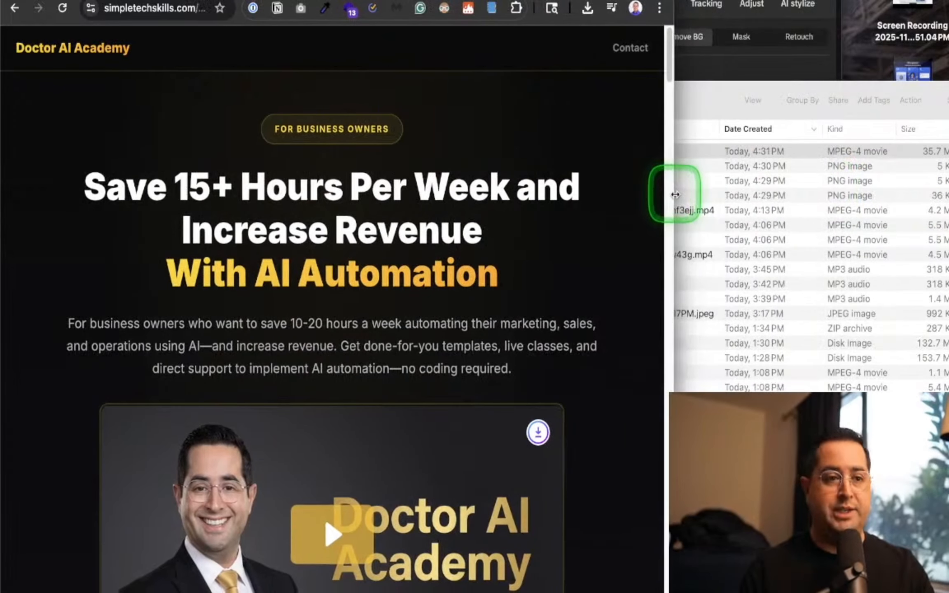